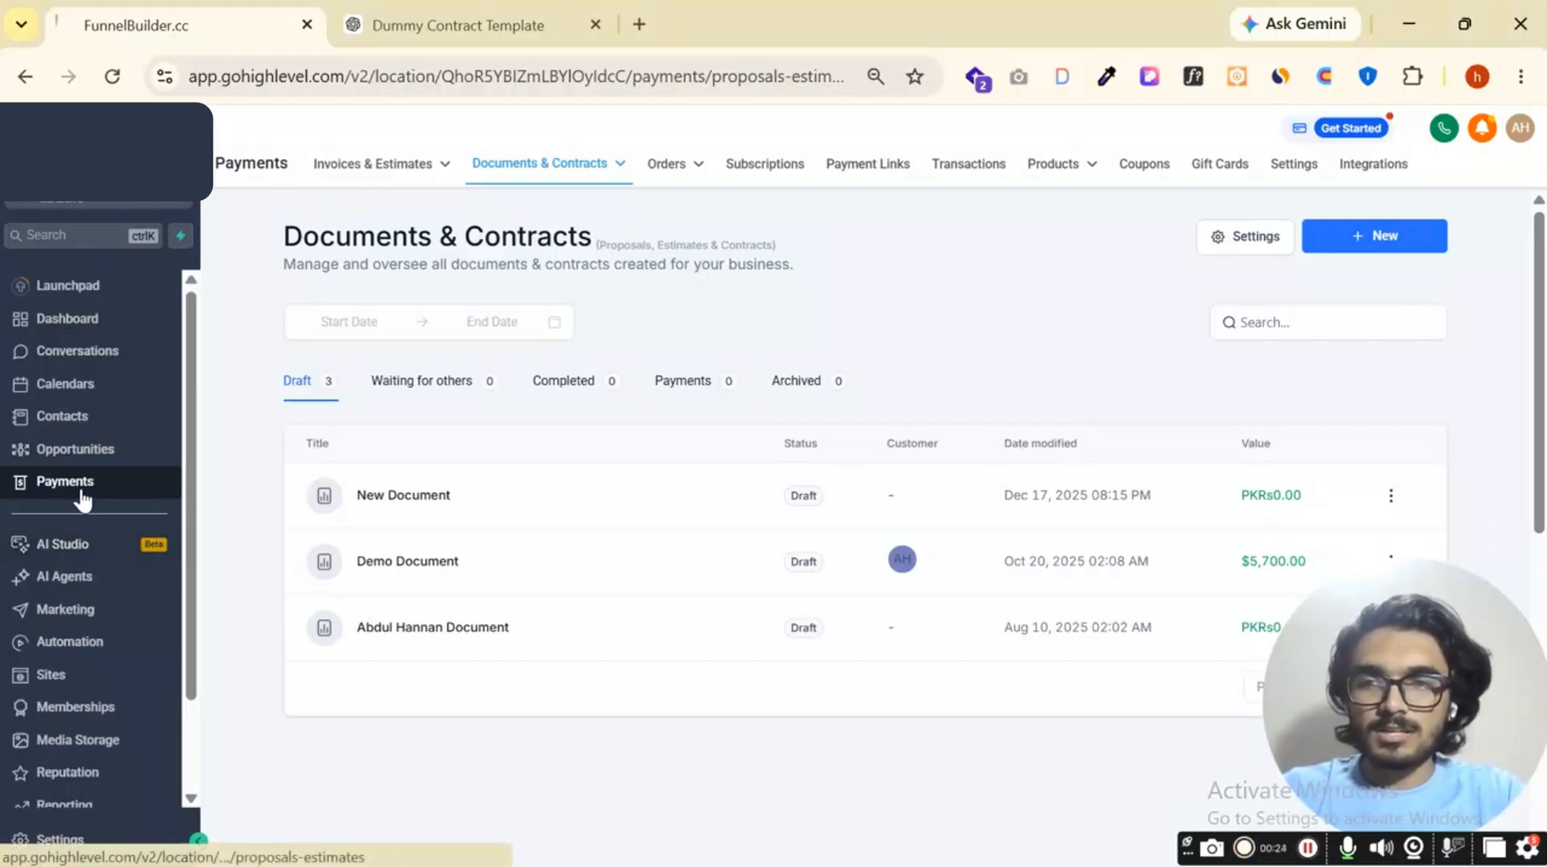
Open the Documents & Contracts templates list in Payments and close the stray IDM Integration Module page.
{"action": "mouse_move", "coordinate": [545, 165]}
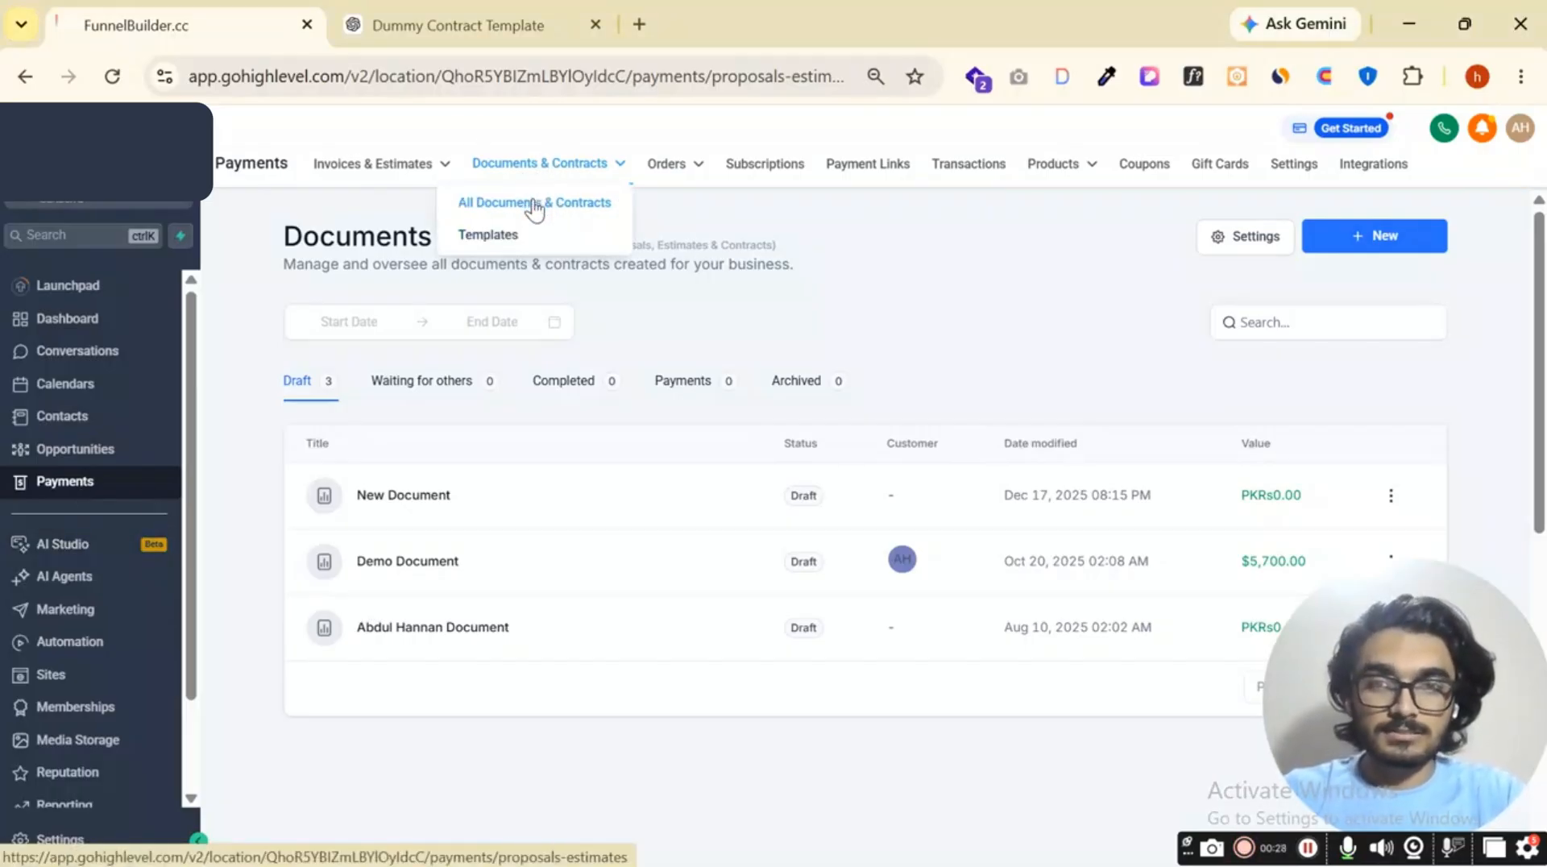
{"action": "left_click", "coordinate": [526, 250]}
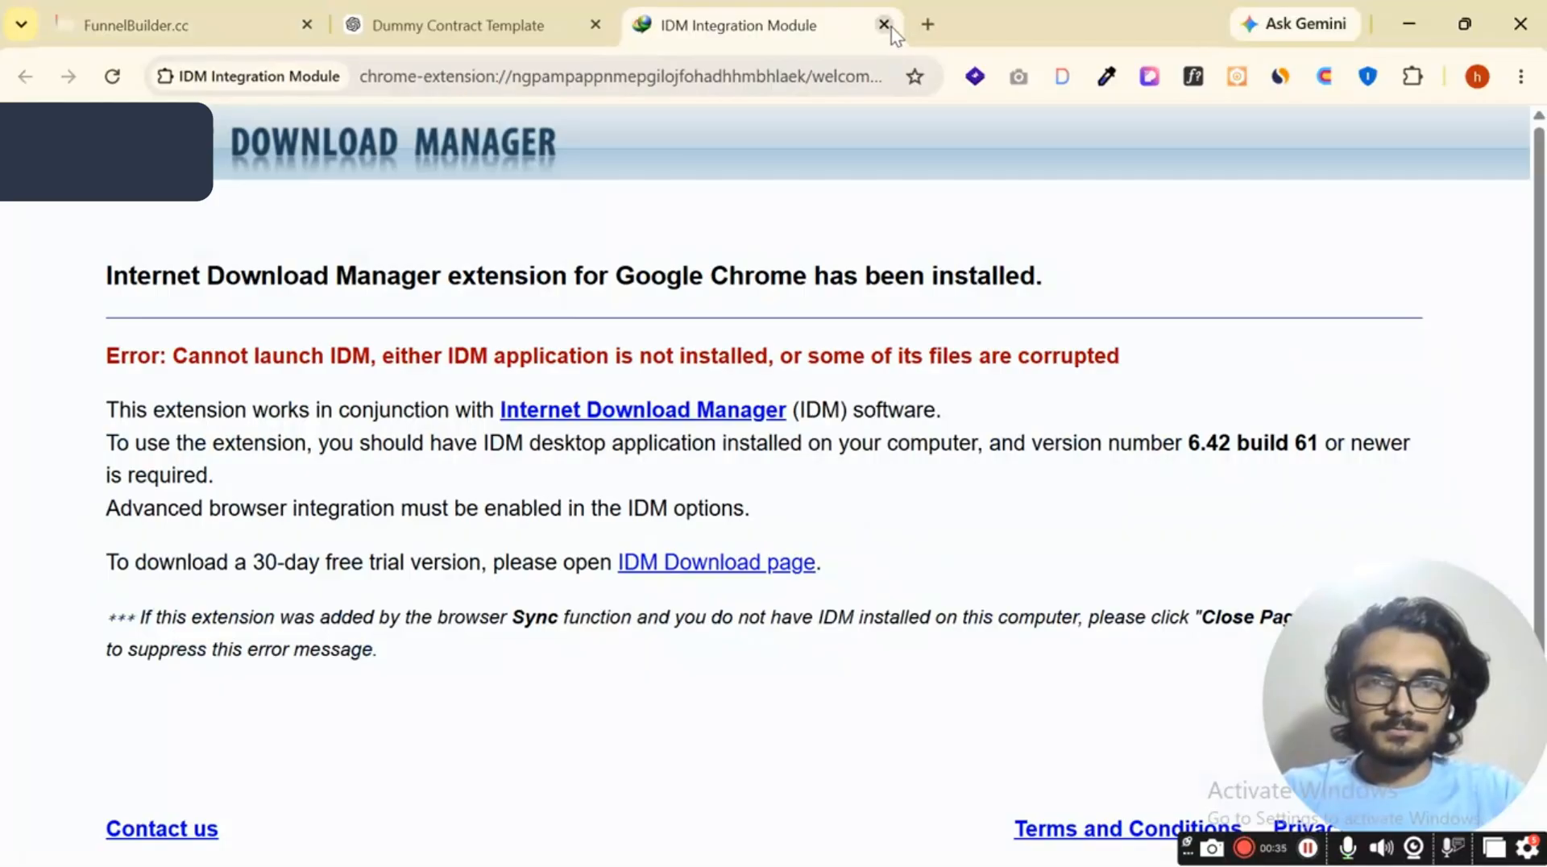
{"action": "left_click", "coordinate": [891, 26]}
{"action": "left_click", "coordinate": [204, 13]}
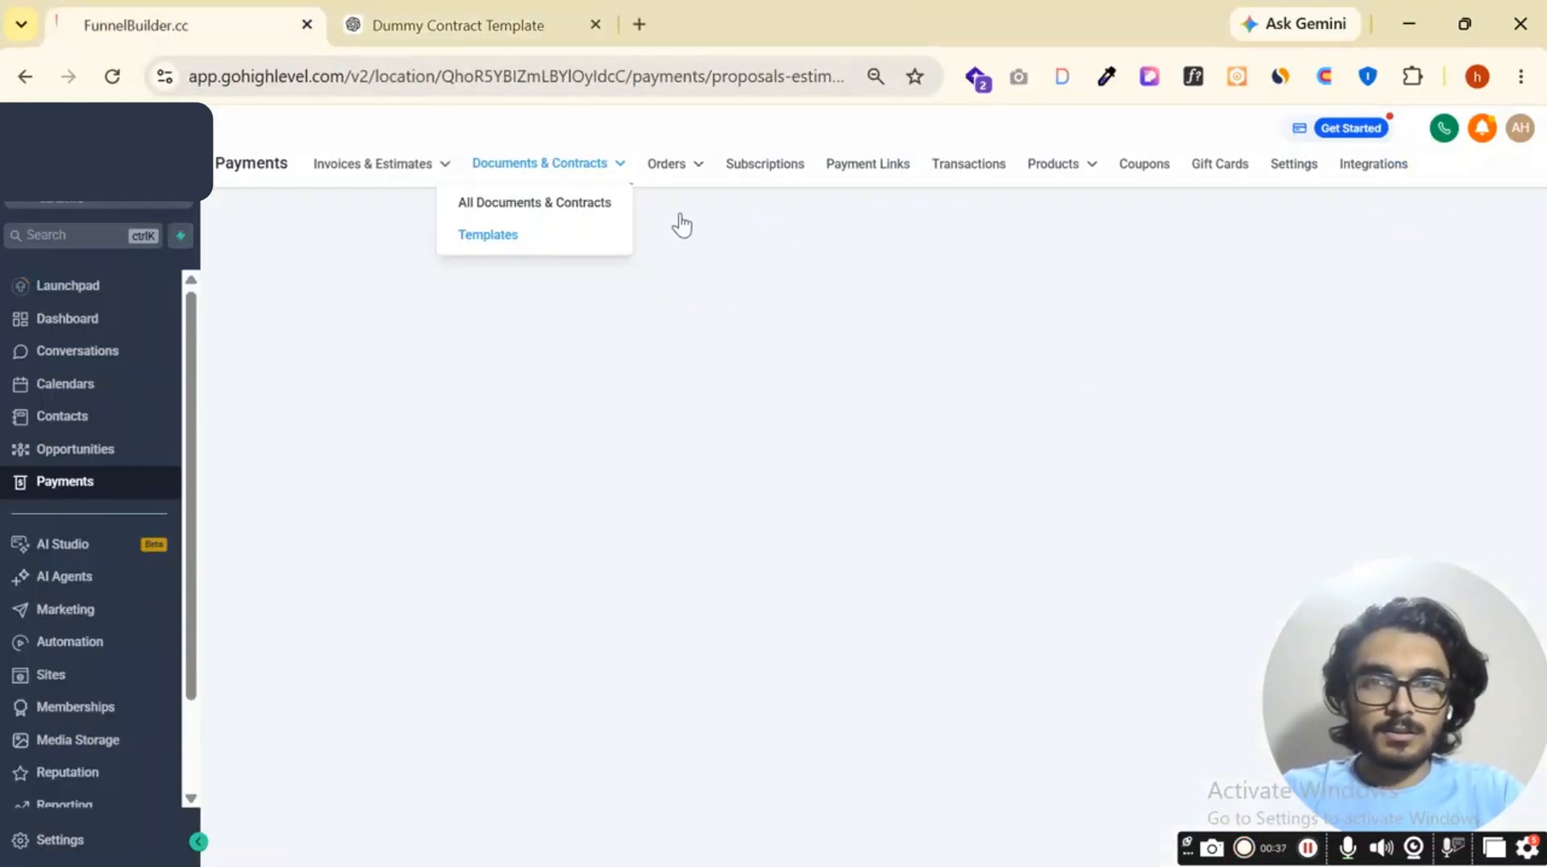
{"action": "left_click", "coordinate": [499, 239]}
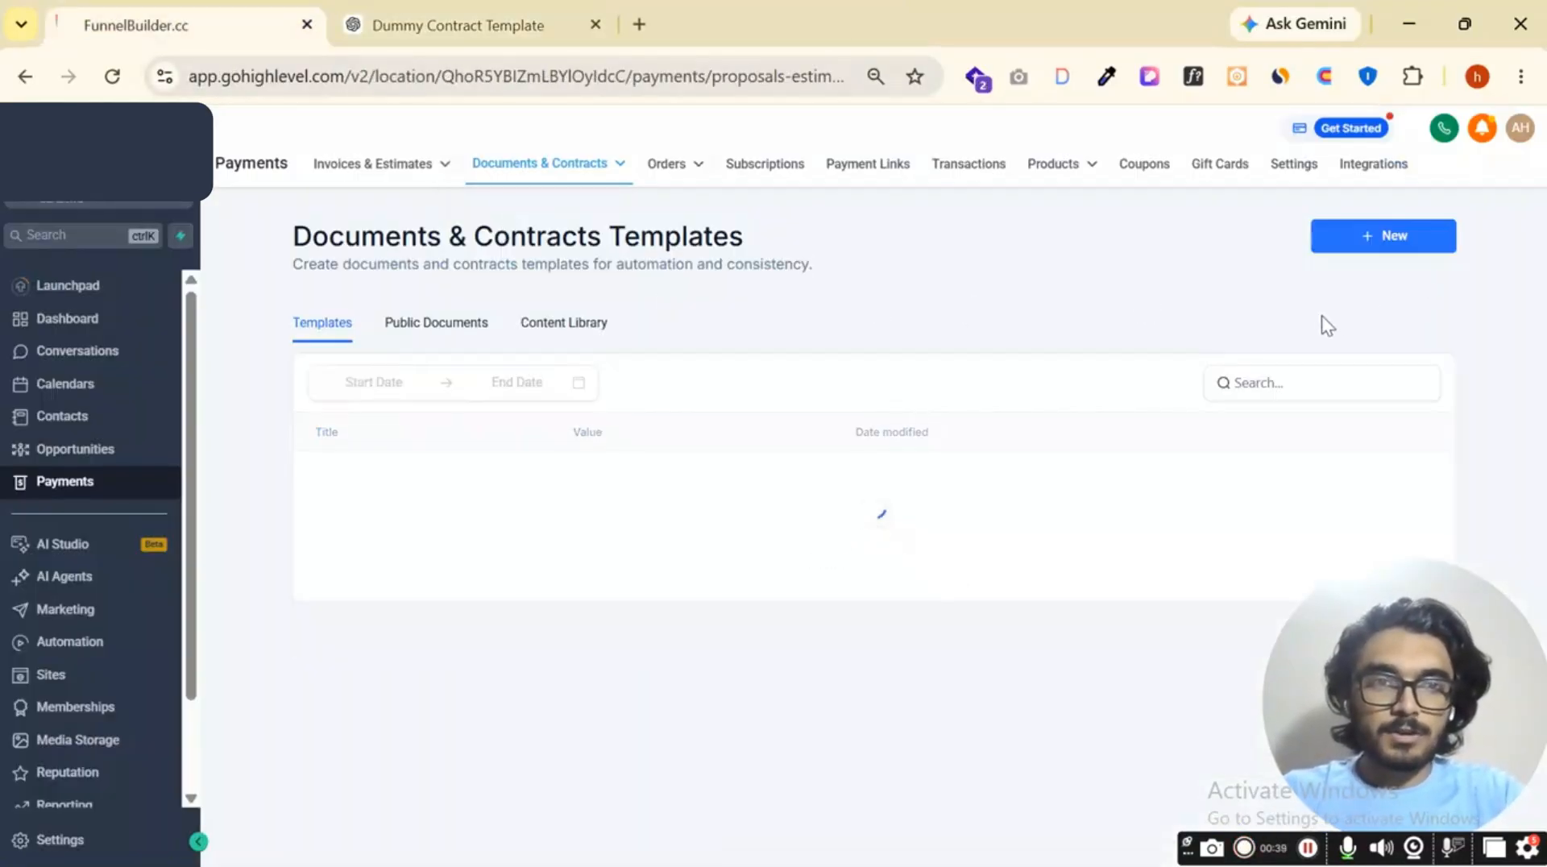
Create a new blank template for Documents & Contracts.
{"action": "left_click", "coordinate": [1389, 242]}
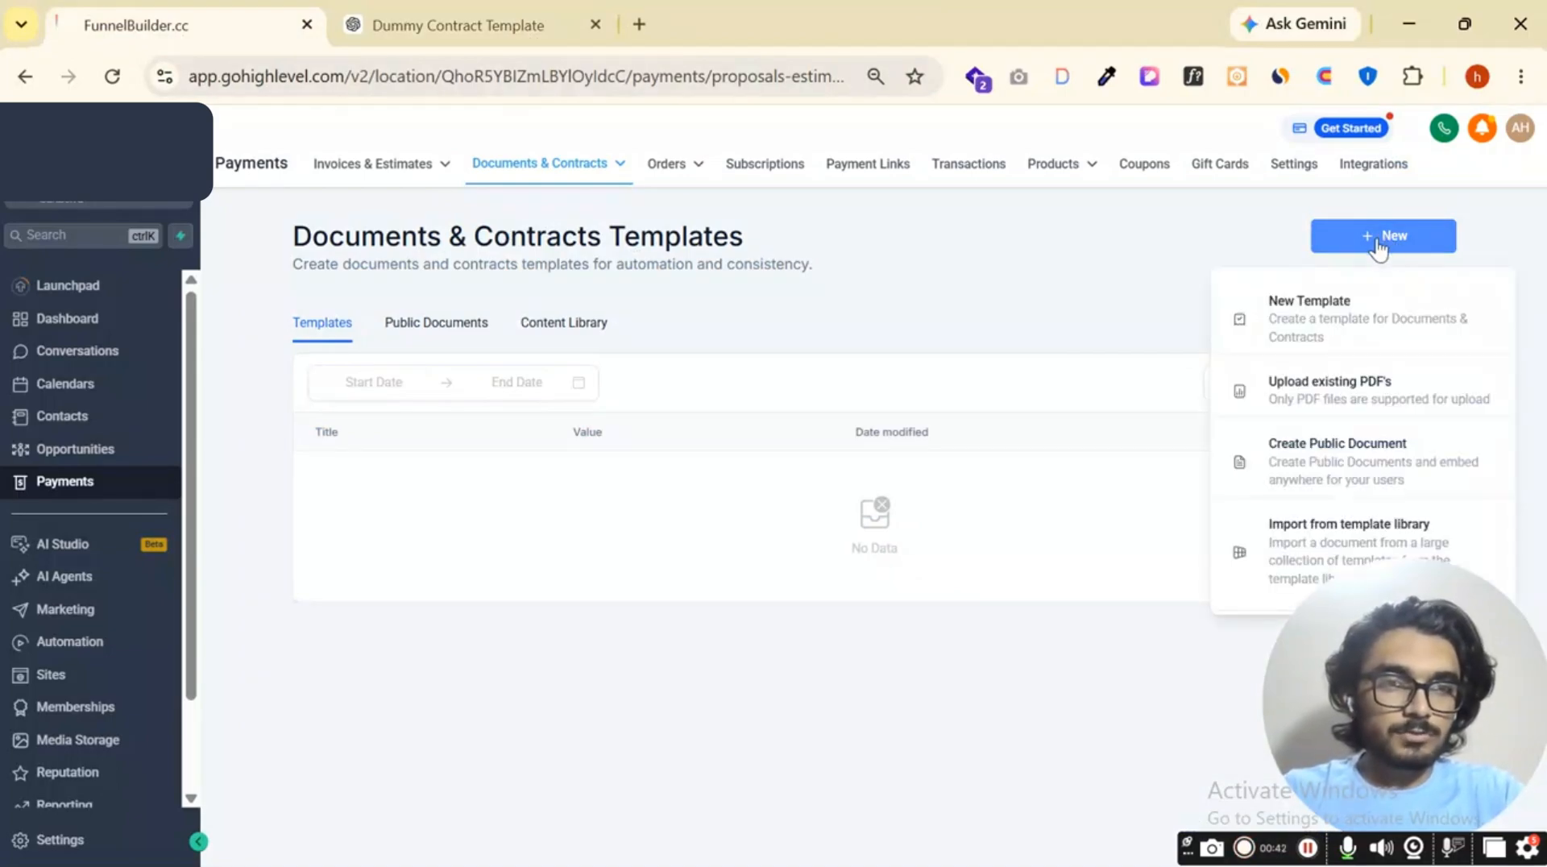
{"action": "left_click_drag", "start_coordinate": [1387, 690], "coordinate": [1013, 714]}
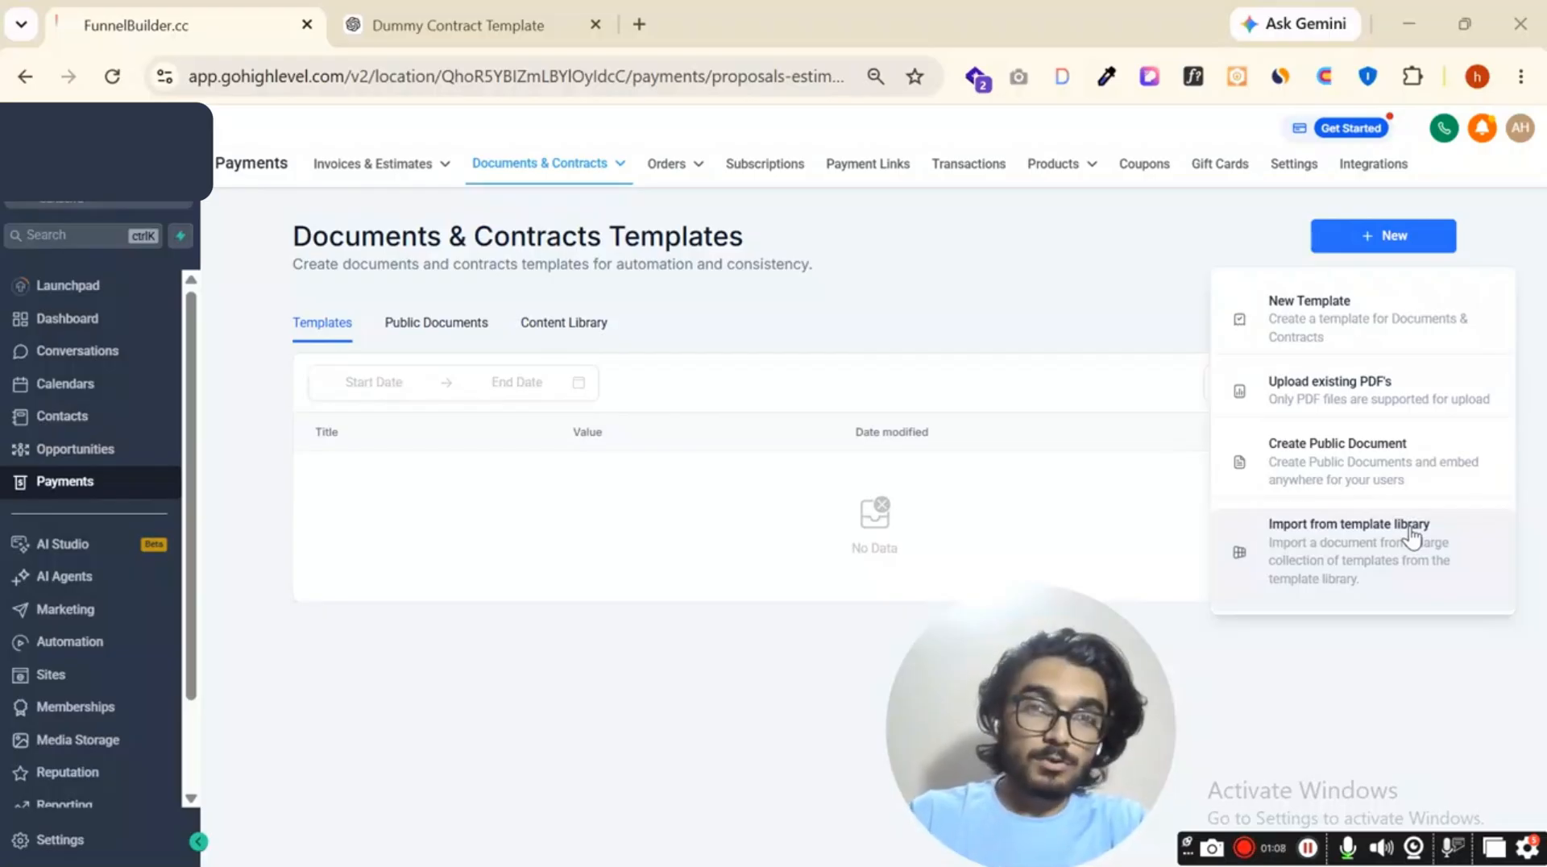
{"action": "left_click", "coordinate": [1361, 330]}
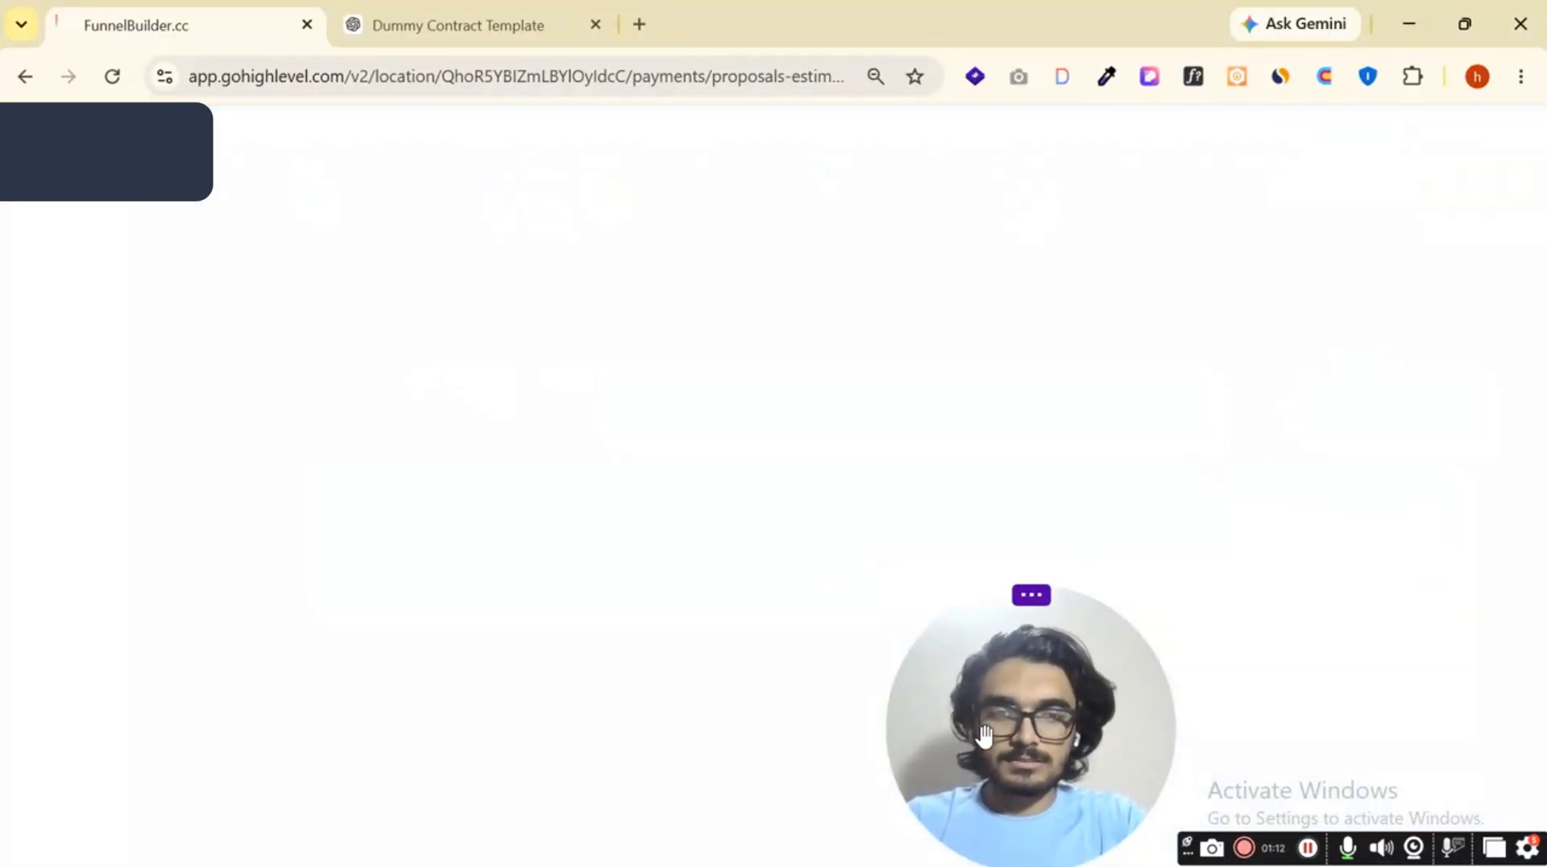
{"action": "left_click_drag", "start_coordinate": [984, 735], "coordinate": [1358, 713]}
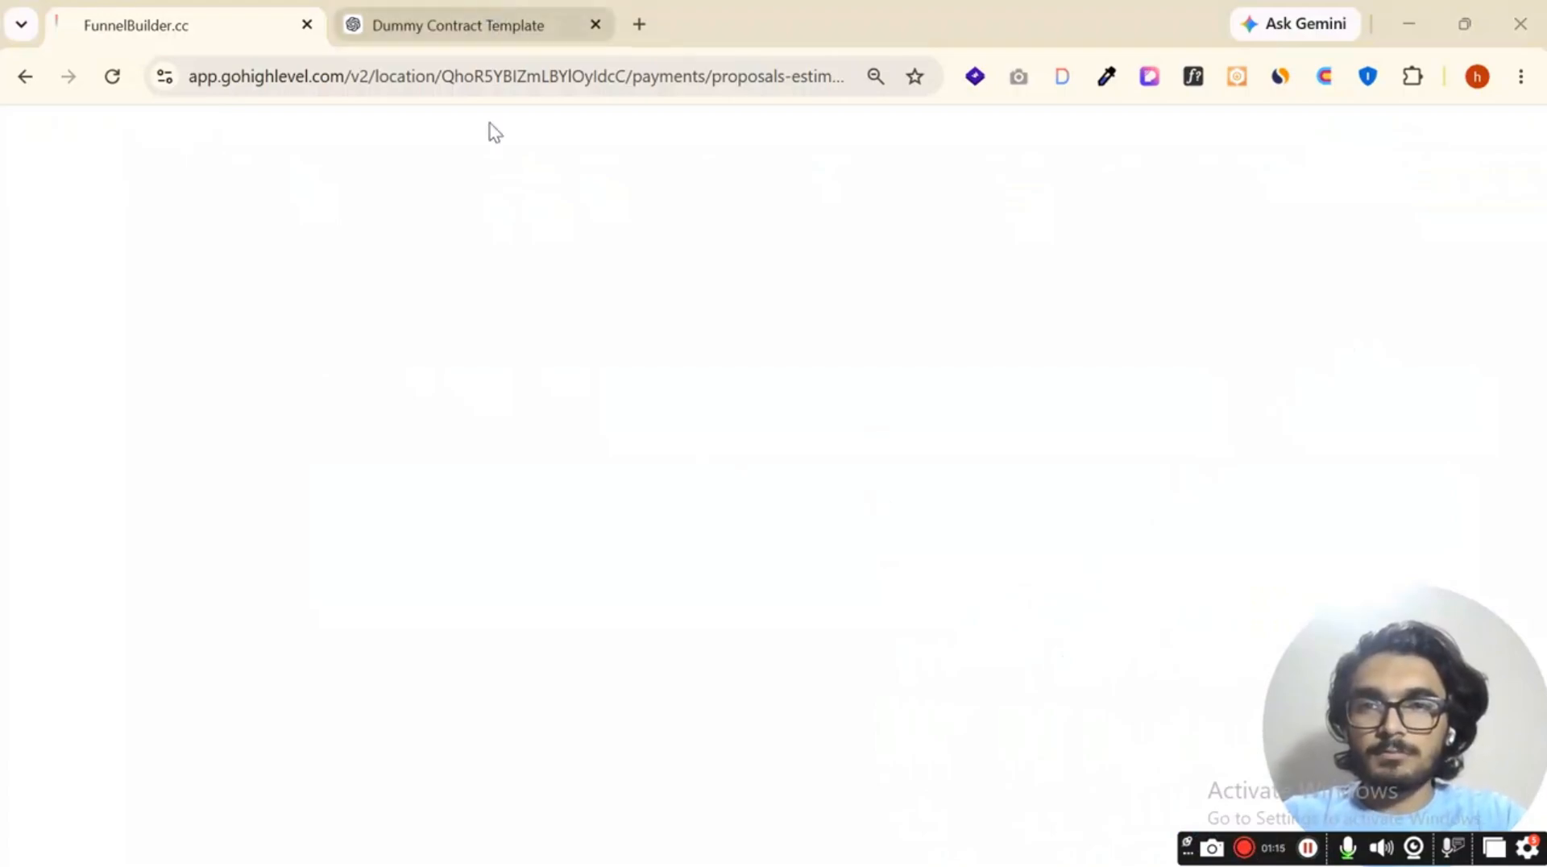
Switch to ChatGPT and read through the Website Development Agreement draft, from its heading to the payment and client terms.
{"action": "key", "text": "ctrl+Tab"}
{"action": "scroll", "coordinate": [742, 367], "scroll_direction": "up", "scroll_amount": 7}
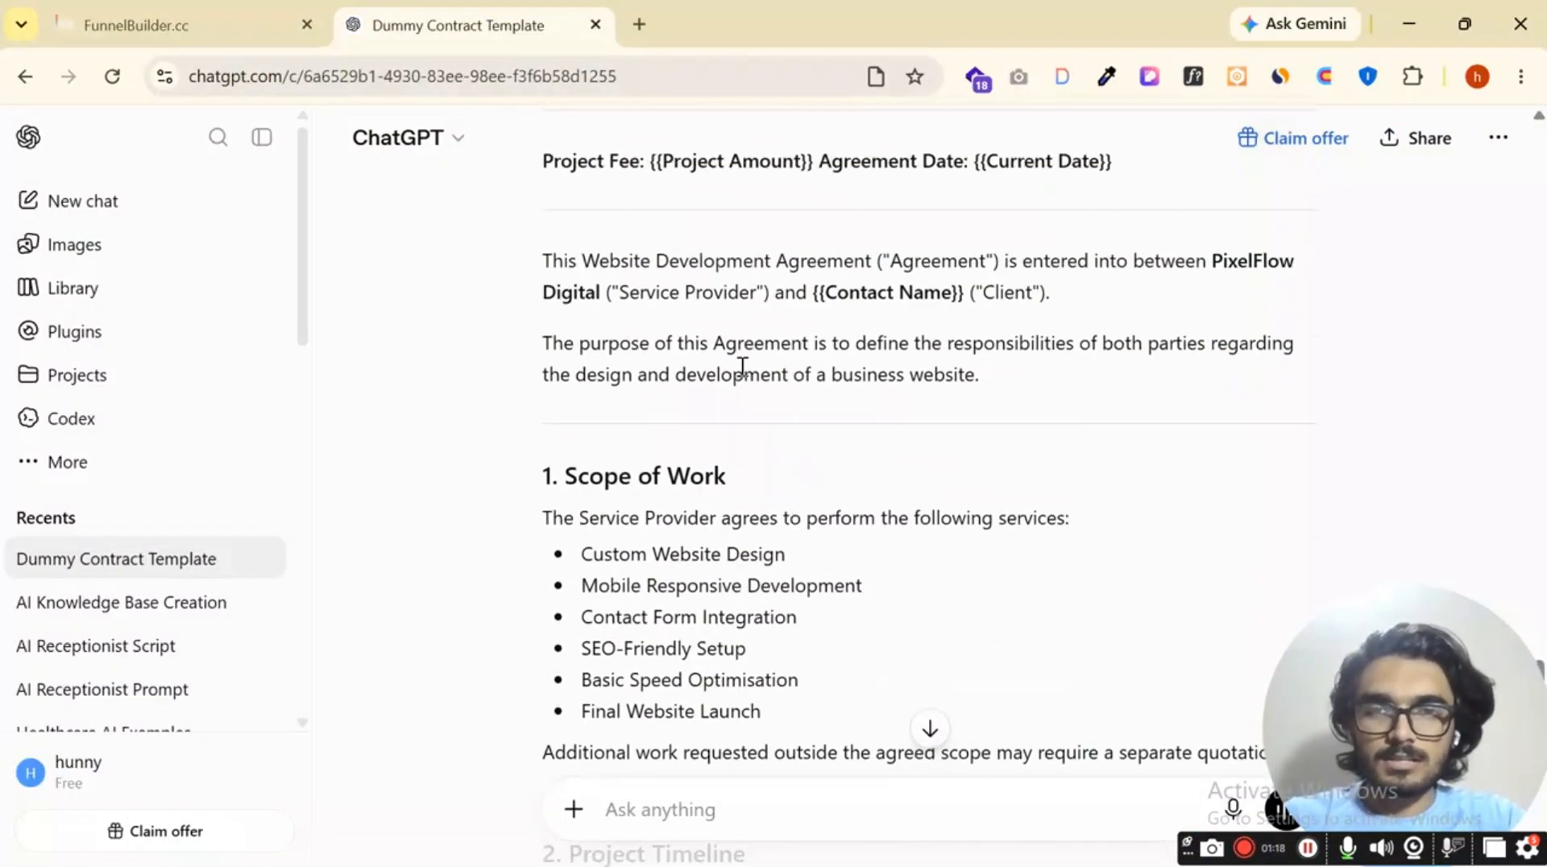
{"action": "scroll", "coordinate": [736, 356], "scroll_direction": "up", "scroll_amount": 1}
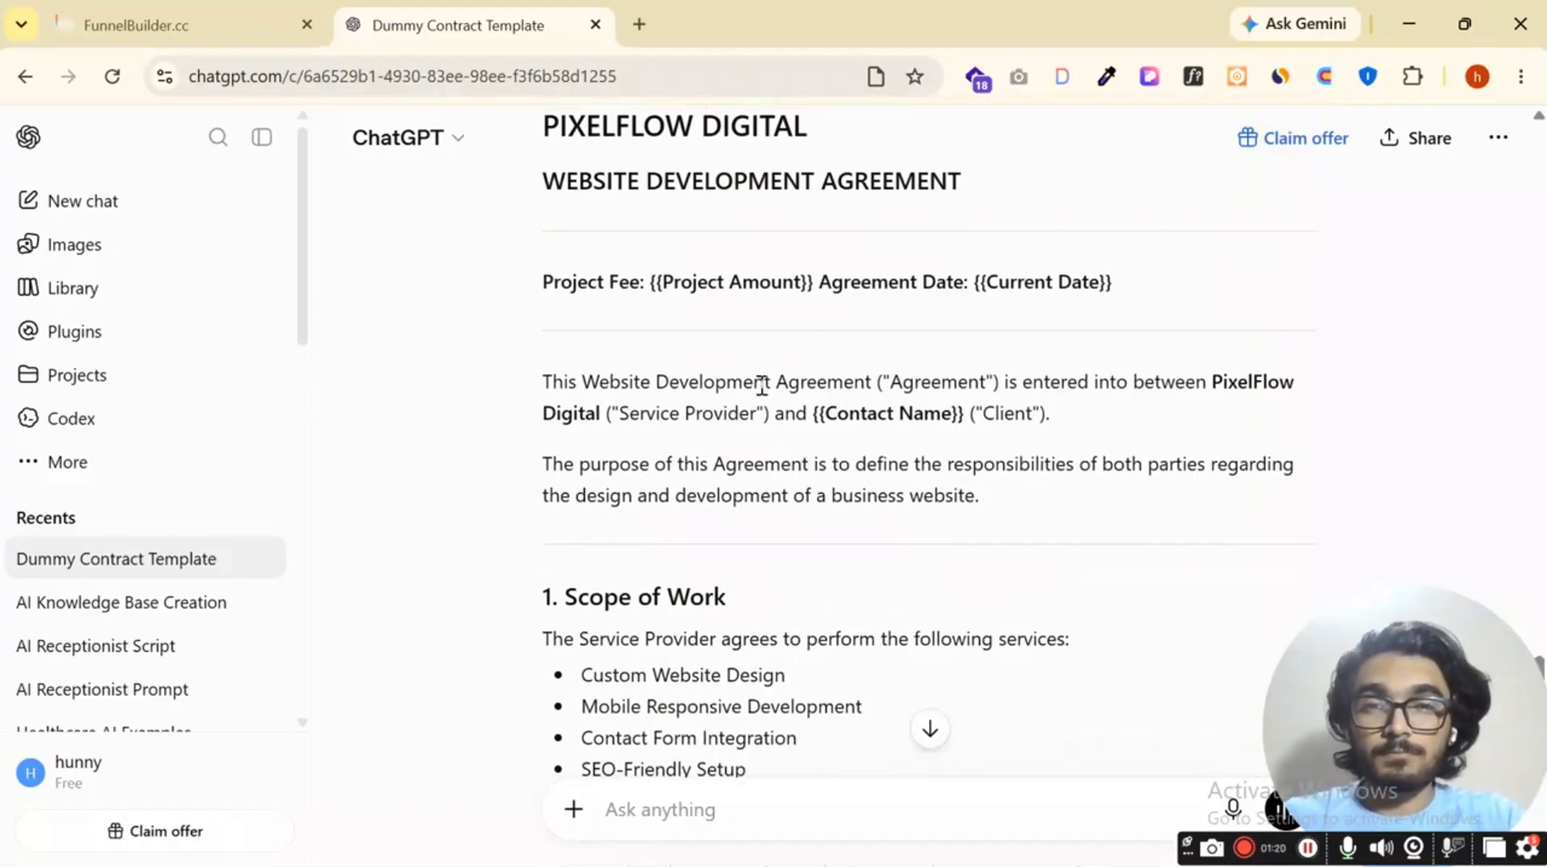
{"action": "scroll", "coordinate": [704, 391], "scroll_direction": "up", "scroll_amount": 1}
{"action": "left_click_drag", "start_coordinate": [545, 249], "coordinate": [987, 624]}
{"action": "scroll", "coordinate": [711, 423], "scroll_direction": "down", "scroll_amount": 8}
{"action": "scroll", "coordinate": [701, 459], "scroll_direction": "down", "scroll_amount": 4}
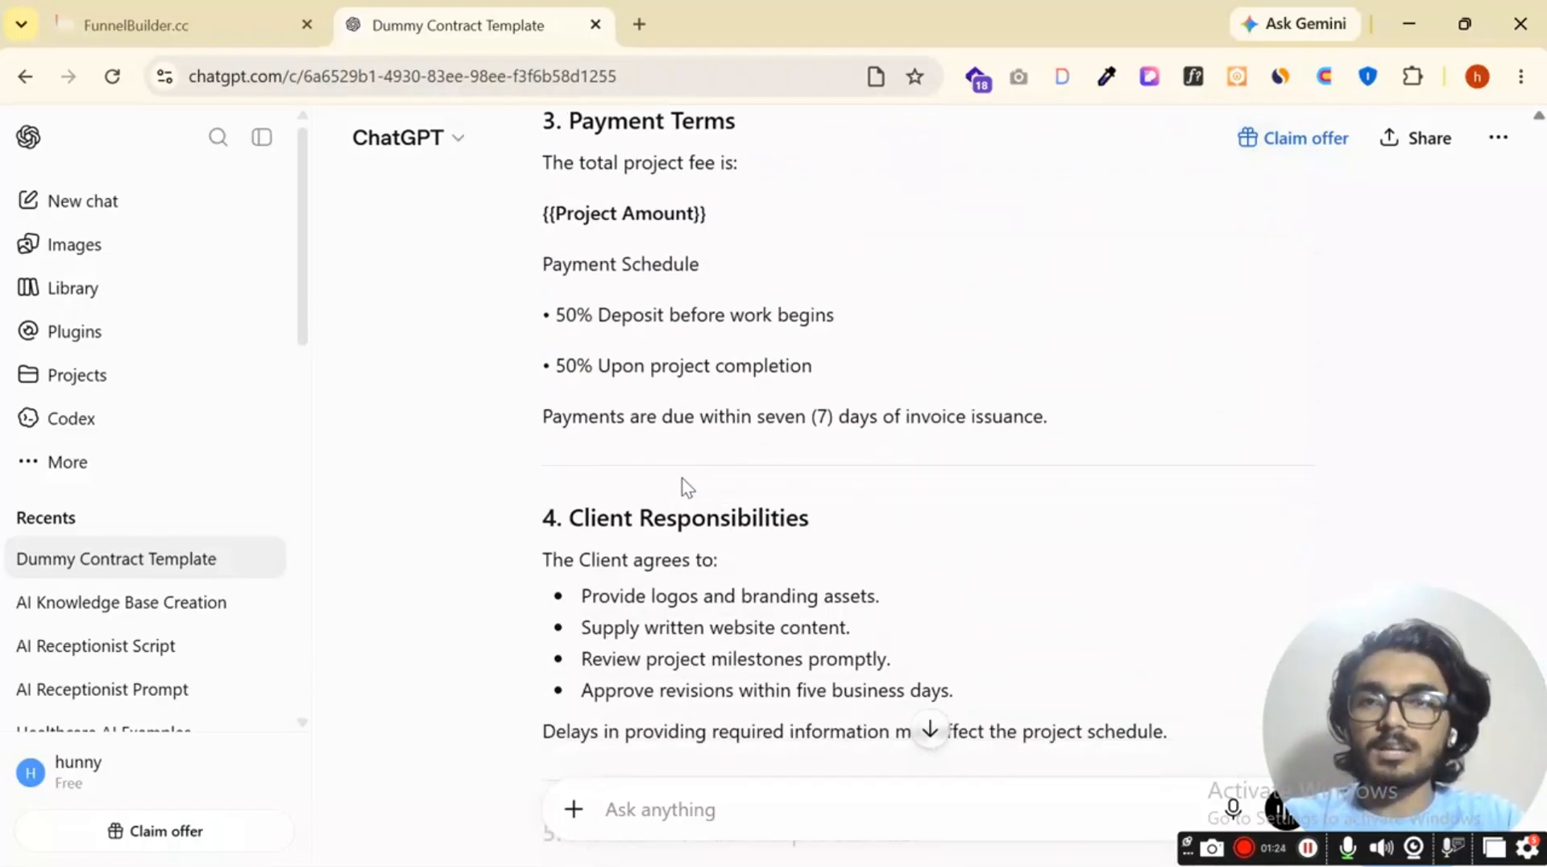
Return to the HighLevel template editor and rename the template as Test Contract.
{"action": "left_click", "coordinate": [191, 4]}
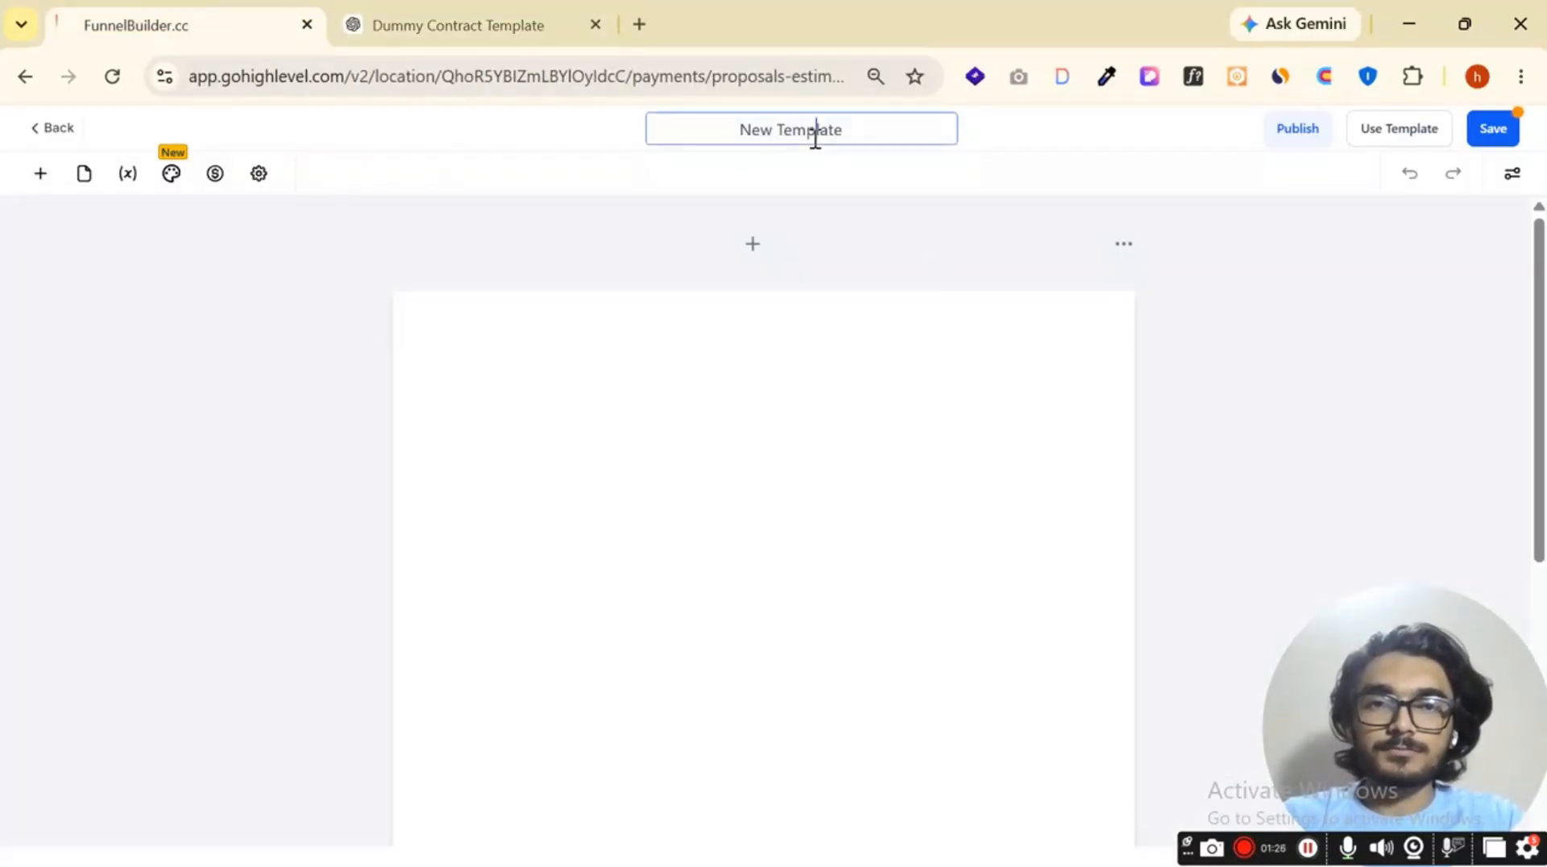
{"action": "triple_click", "coordinate": [814, 138]}
{"action": "key", "text": "BackSpace"}
{"action": "type", "text": "tEST"}
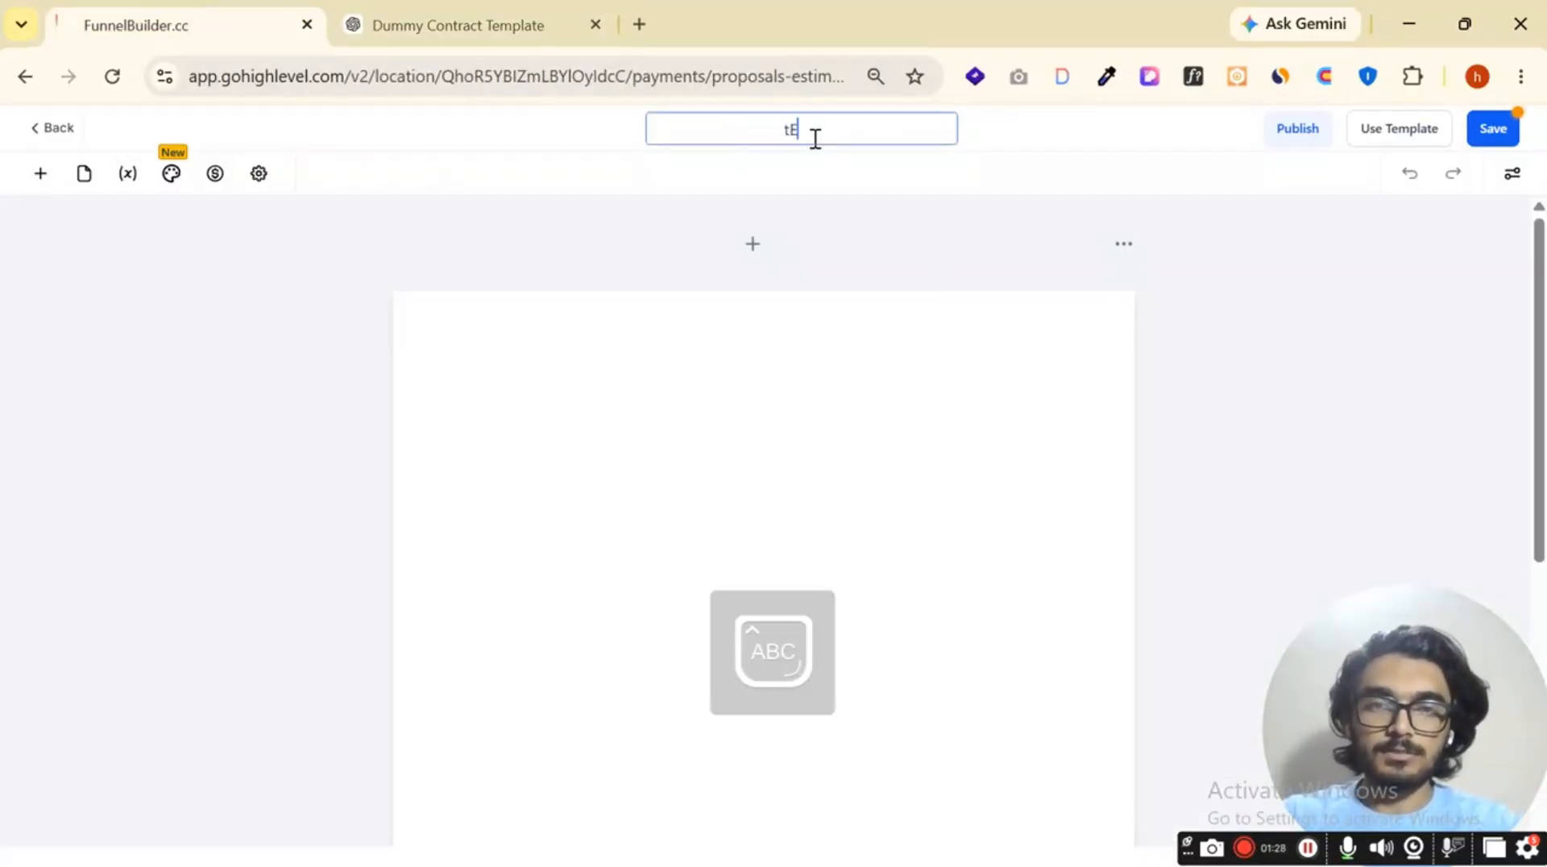
{"action": "key", "text": "BackSpace"}
{"action": "key", "text": "BackSpace"}
{"action": "key", "text": "BackSpace"}
{"action": "key", "text": "BackSpace"}
{"action": "key", "text": "BackSpace"}
{"action": "key", "text": "Caps_Lock"}
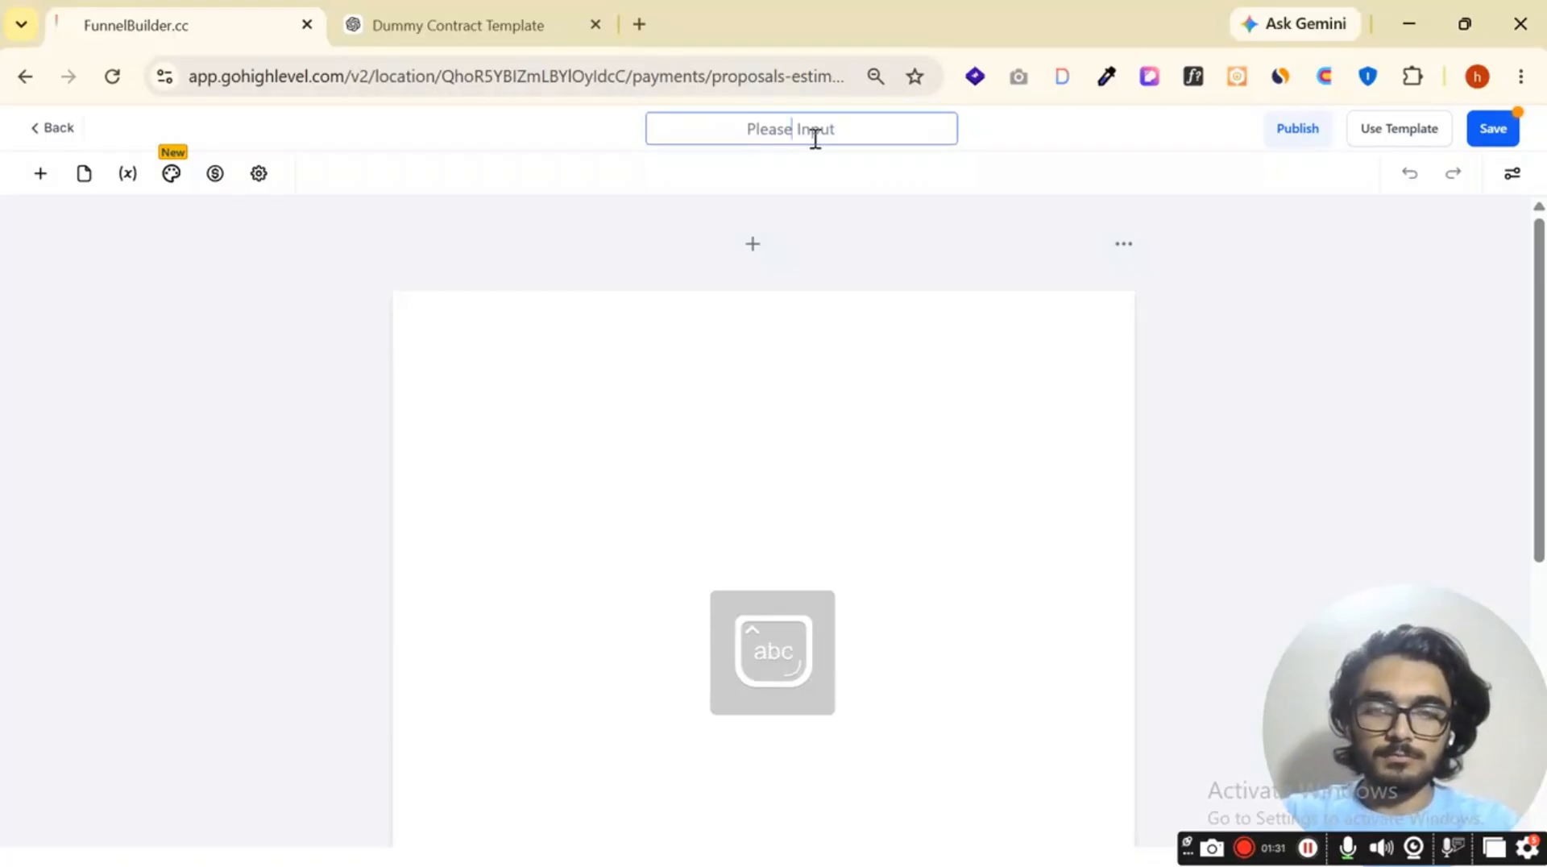
{"action": "type", "text": "Test Contract"}
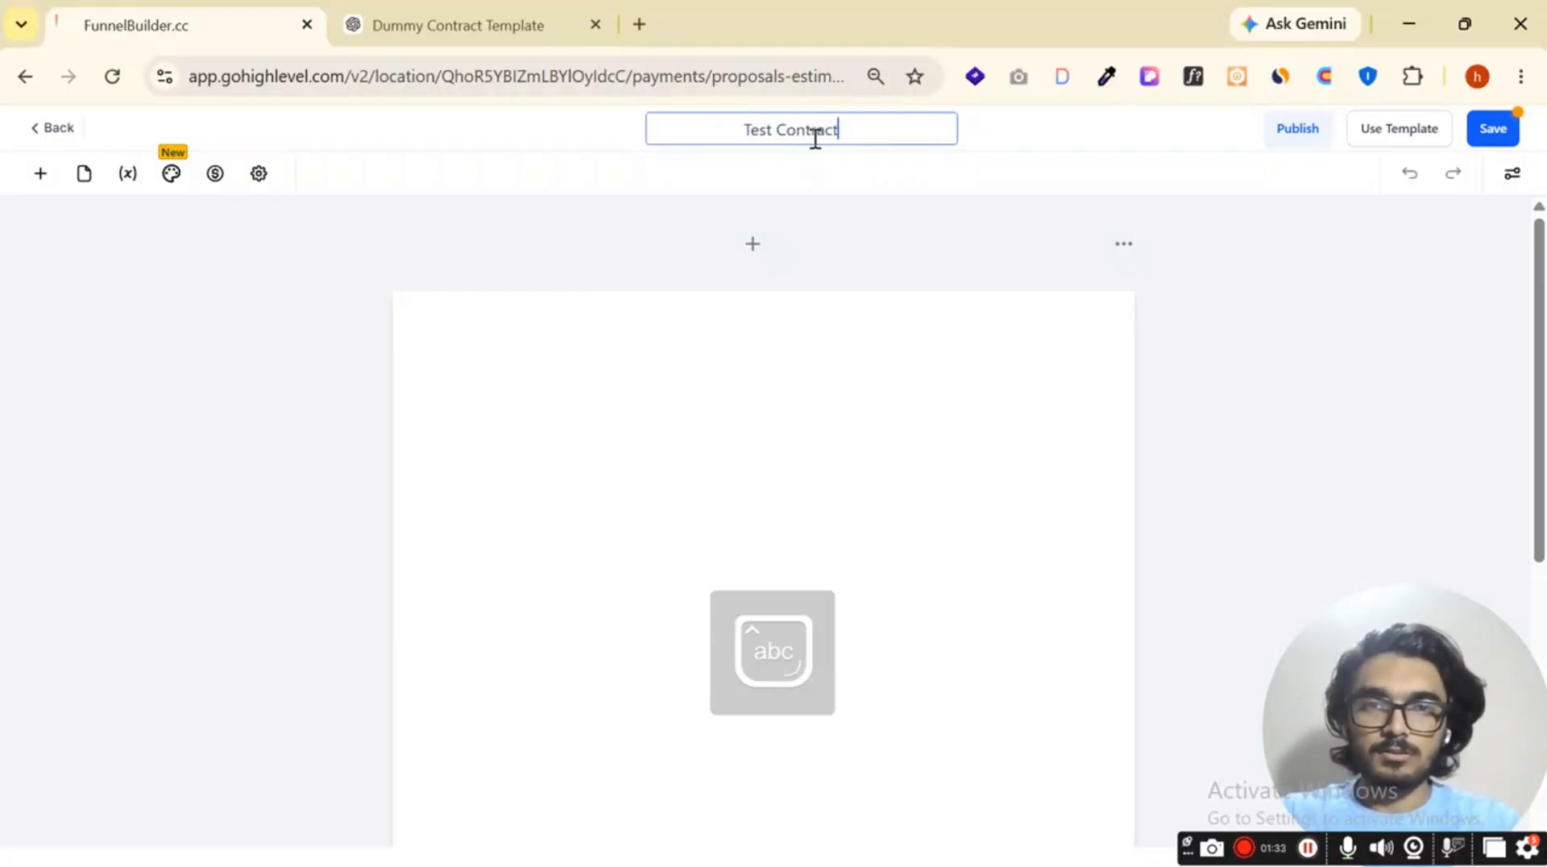
{"action": "left_click", "coordinate": [1038, 240]}
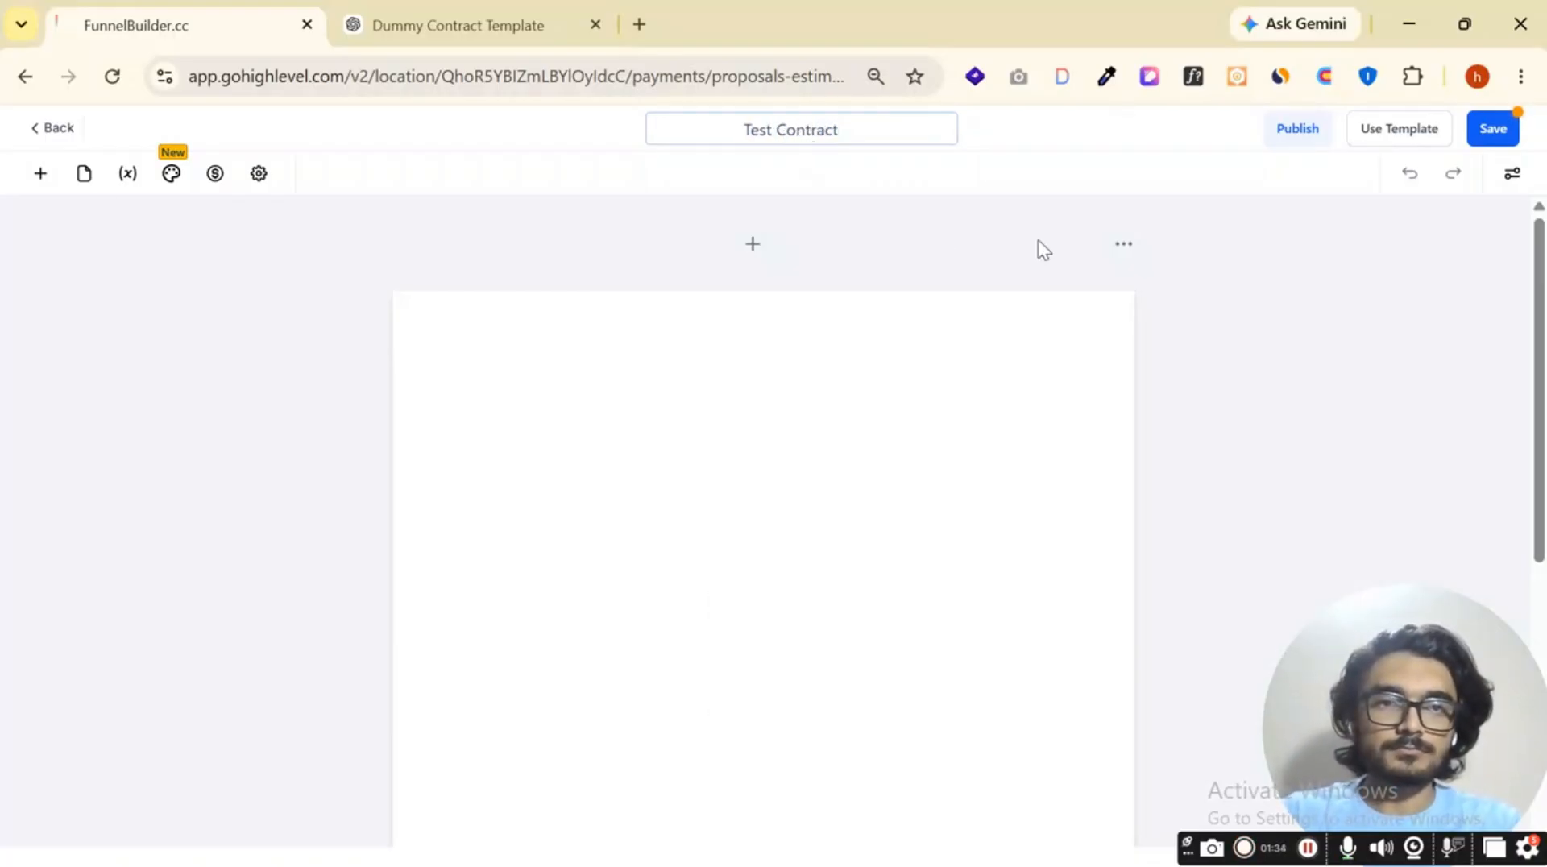
Add a text block to the blank page and select its placeholder body text.
{"action": "left_click", "coordinate": [39, 174]}
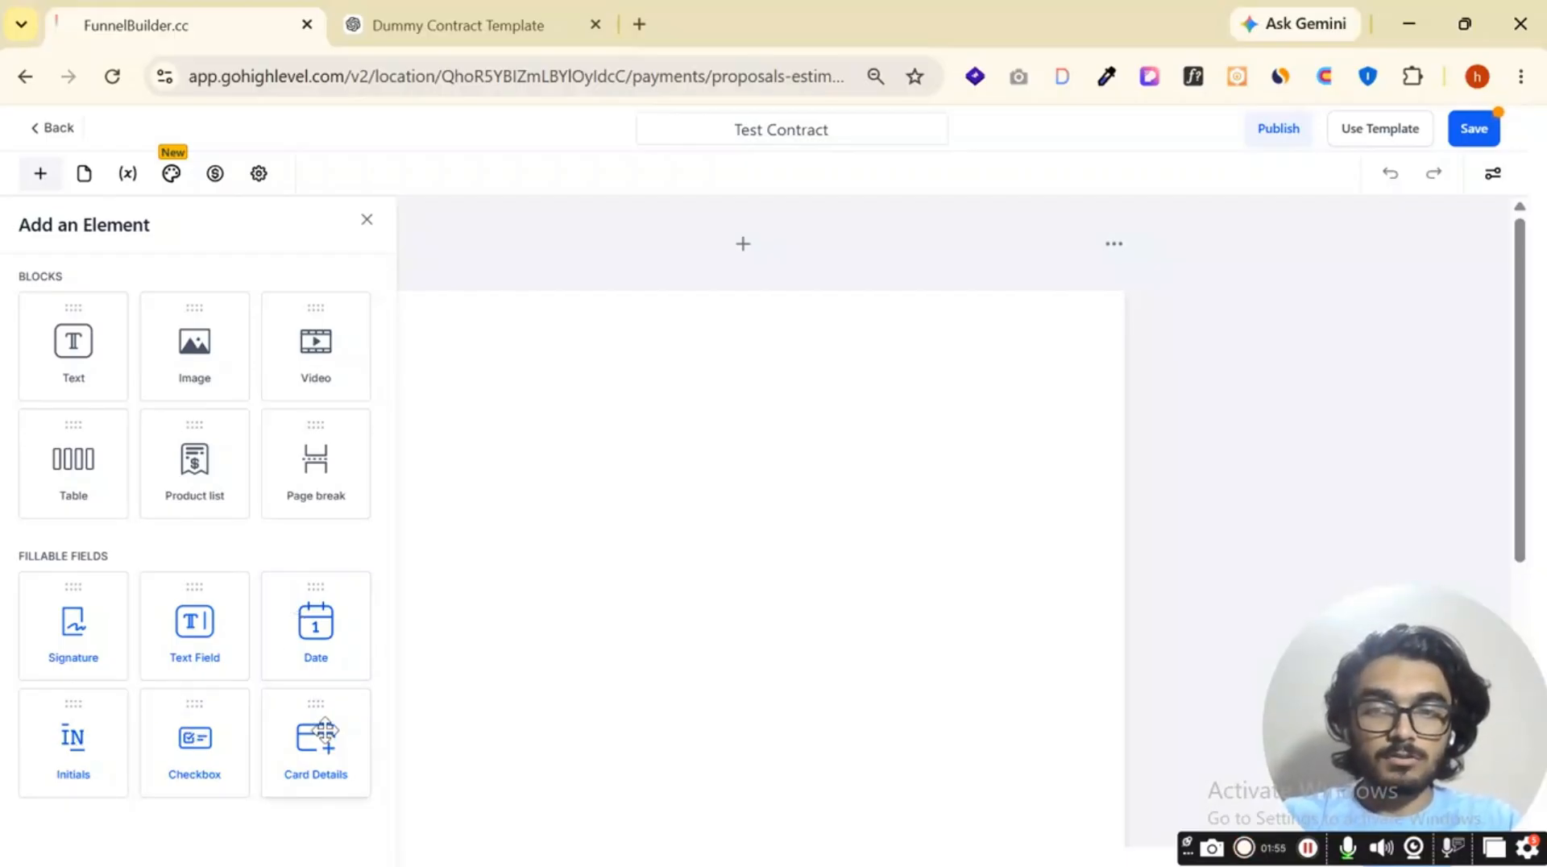
{"action": "left_click_drag", "start_coordinate": [107, 380], "coordinate": [693, 431]}
{"action": "left_click", "coordinate": [556, 367]}
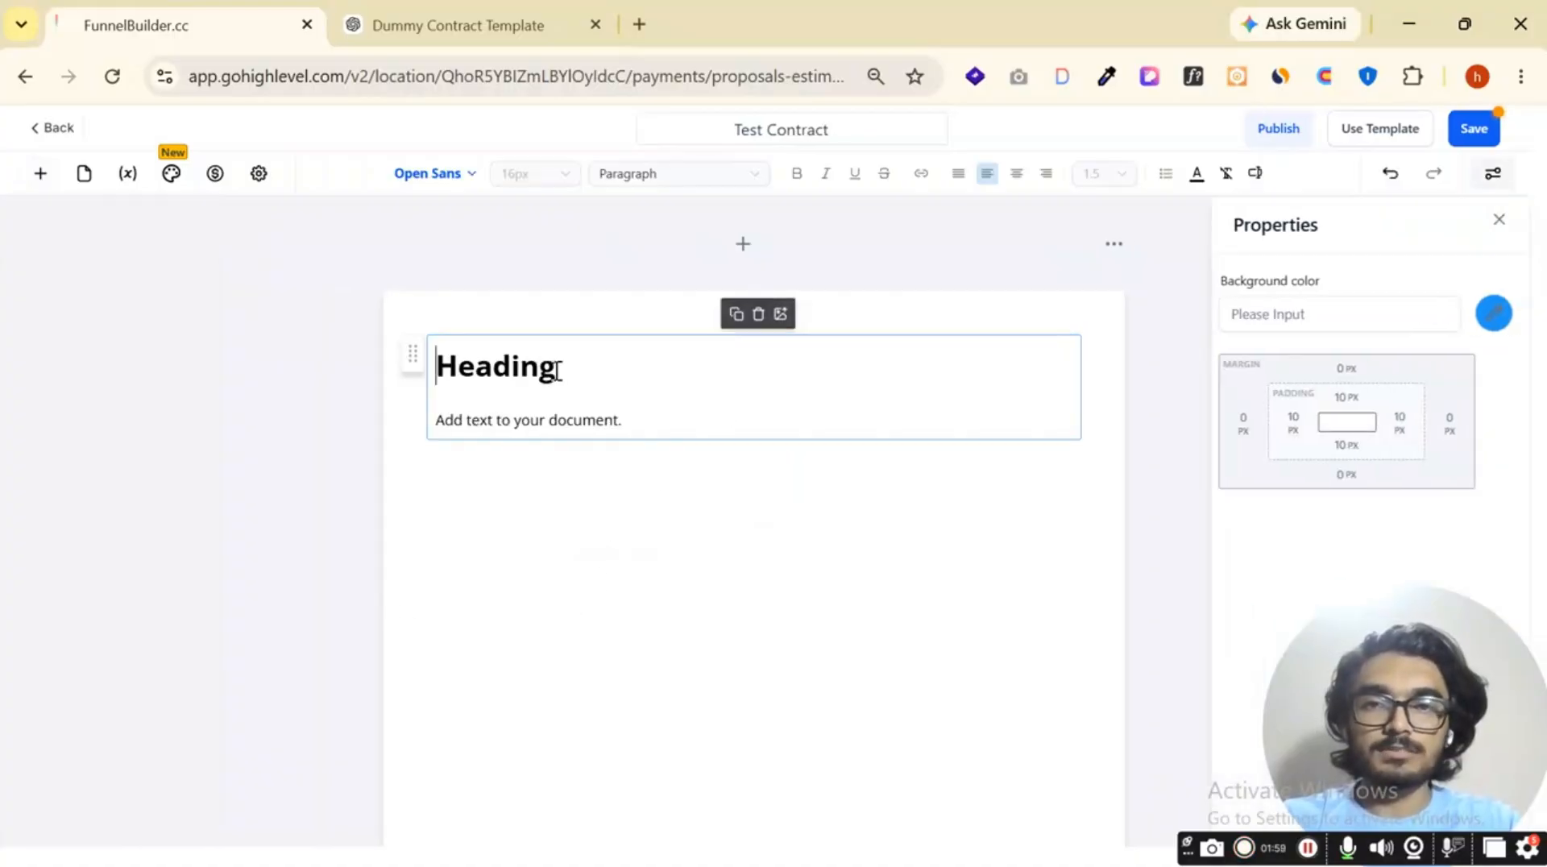
{"action": "double_click", "coordinate": [556, 419]}
{"action": "triple_click", "coordinate": [665, 415]}
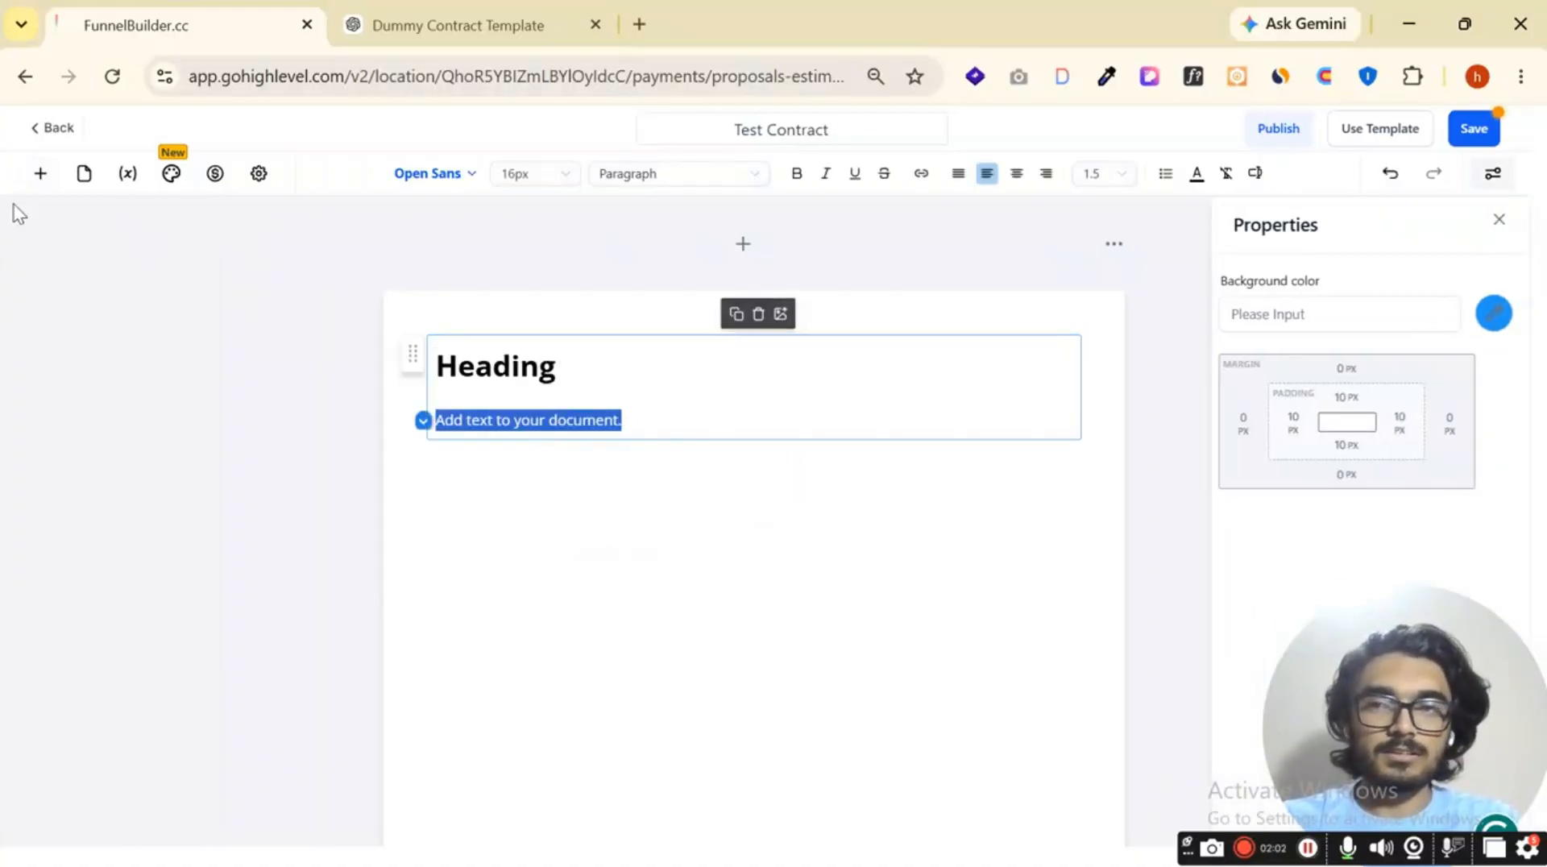
Add an image block below the text block, view its properties and delete the block.
{"action": "left_click", "coordinate": [41, 174]}
{"action": "left_click_drag", "start_coordinate": [181, 358], "coordinate": [542, 524]}
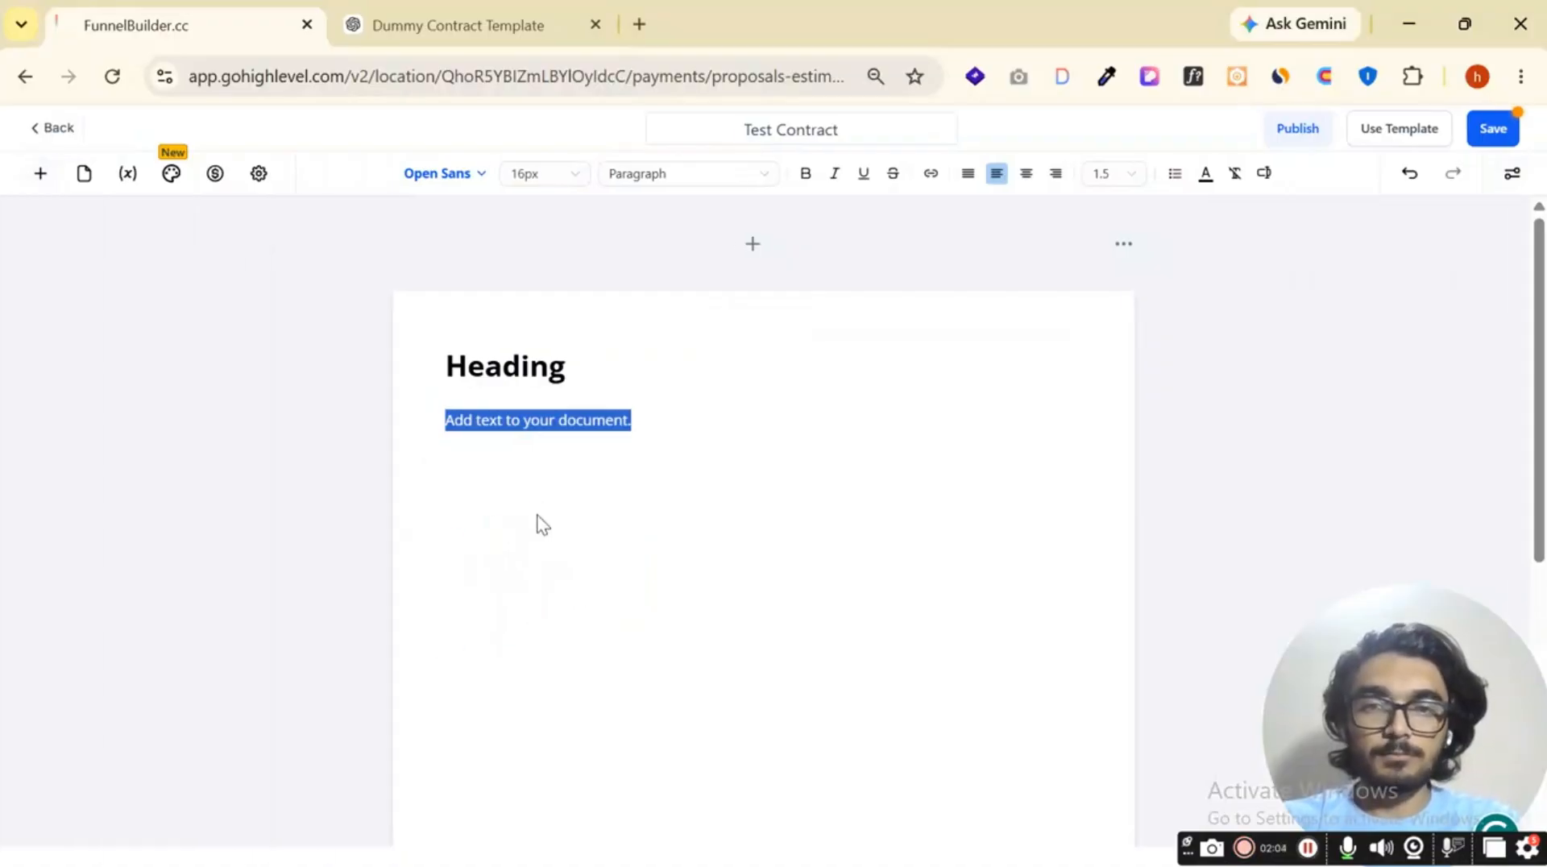
{"action": "left_click", "coordinate": [36, 176]}
{"action": "left_click_drag", "start_coordinate": [197, 346], "coordinate": [582, 507]}
{"action": "left_click", "coordinate": [633, 520]}
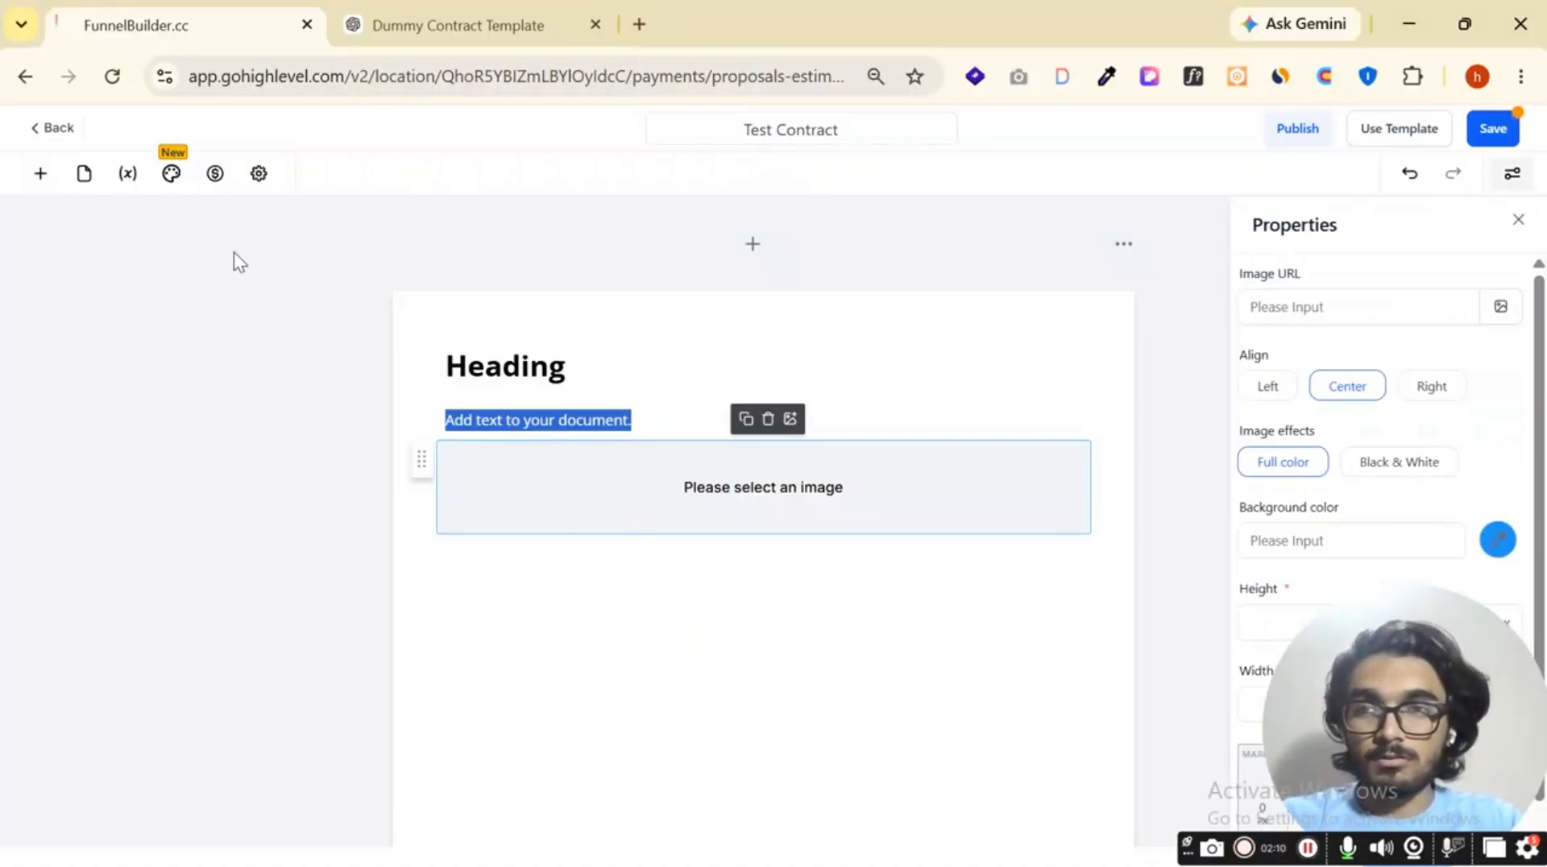
{"action": "left_click", "coordinate": [768, 419]}
Examine the available elements, the template's page list and its document variables.
{"action": "left_click", "coordinate": [55, 181]}
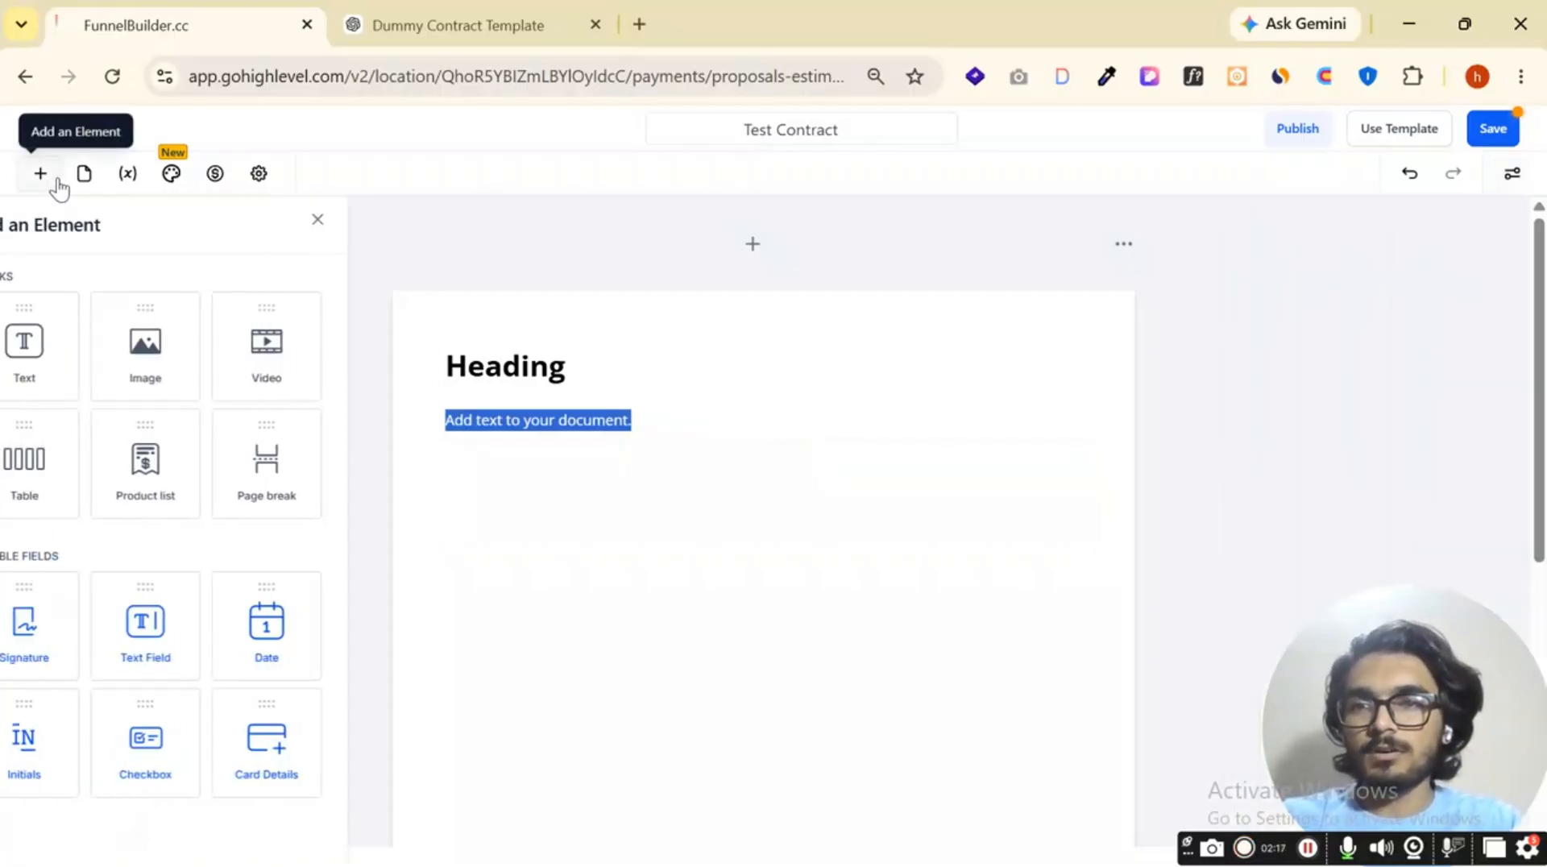
{"action": "left_click", "coordinate": [85, 175]}
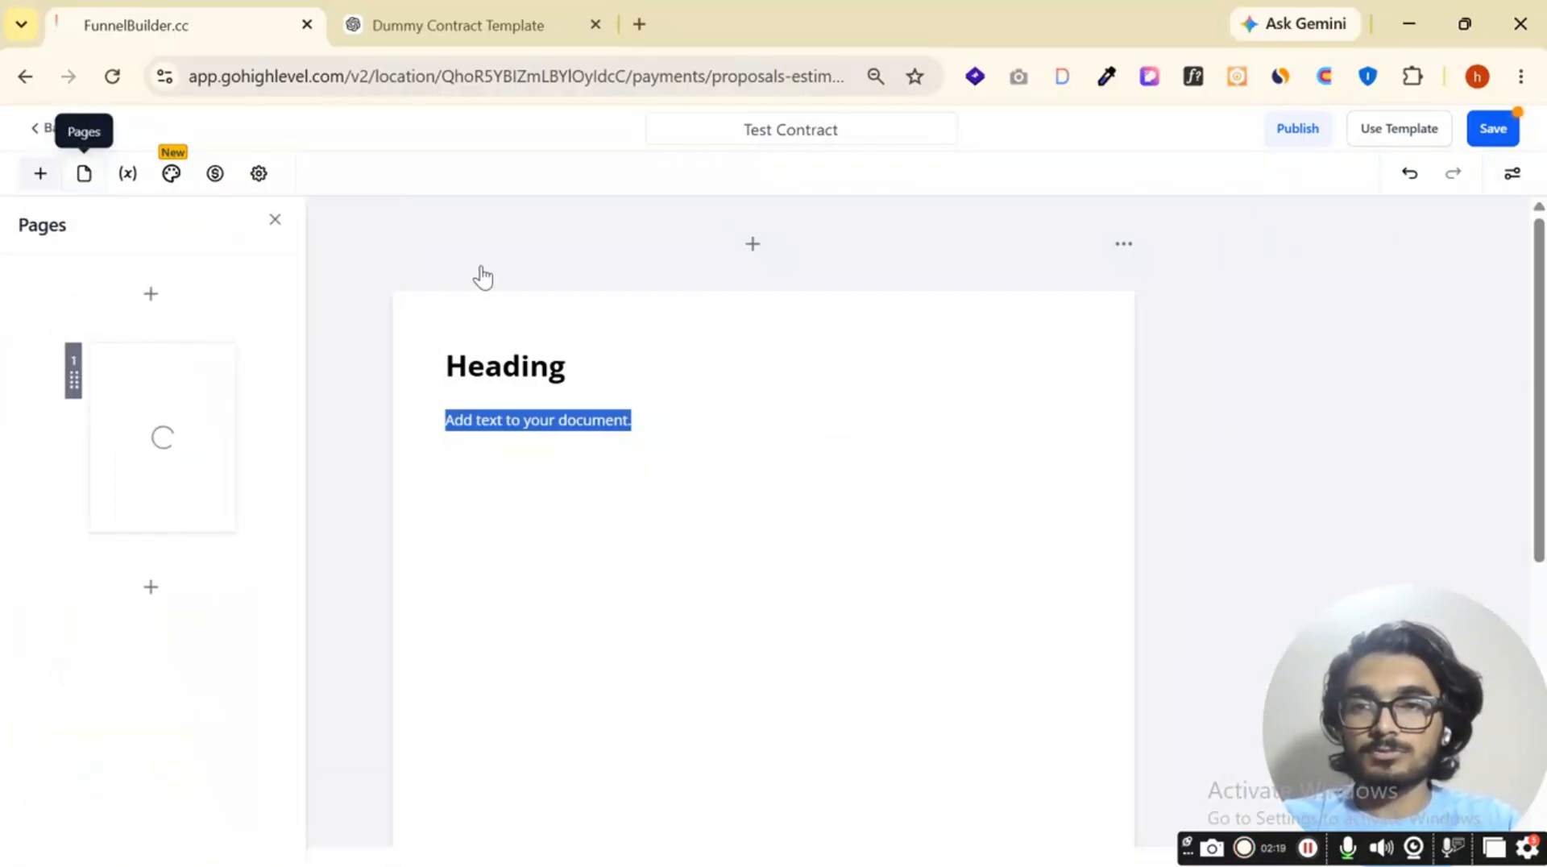
{"action": "scroll", "coordinate": [499, 338], "scroll_direction": "down", "scroll_amount": 5}
{"action": "scroll", "coordinate": [495, 479], "scroll_direction": "up", "scroll_amount": 5}
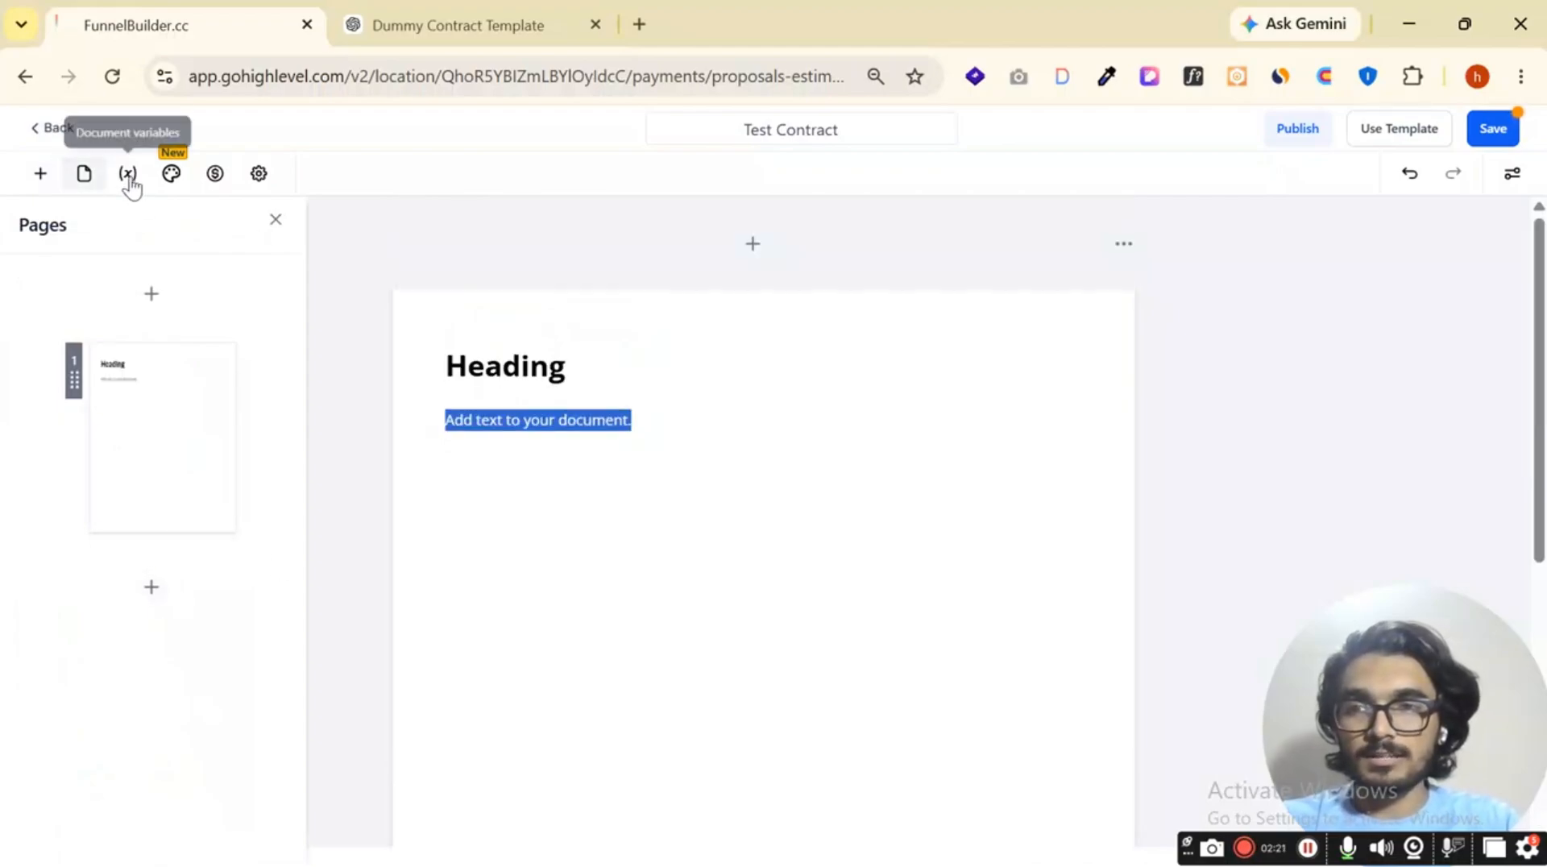
{"action": "left_click", "coordinate": [128, 175]}
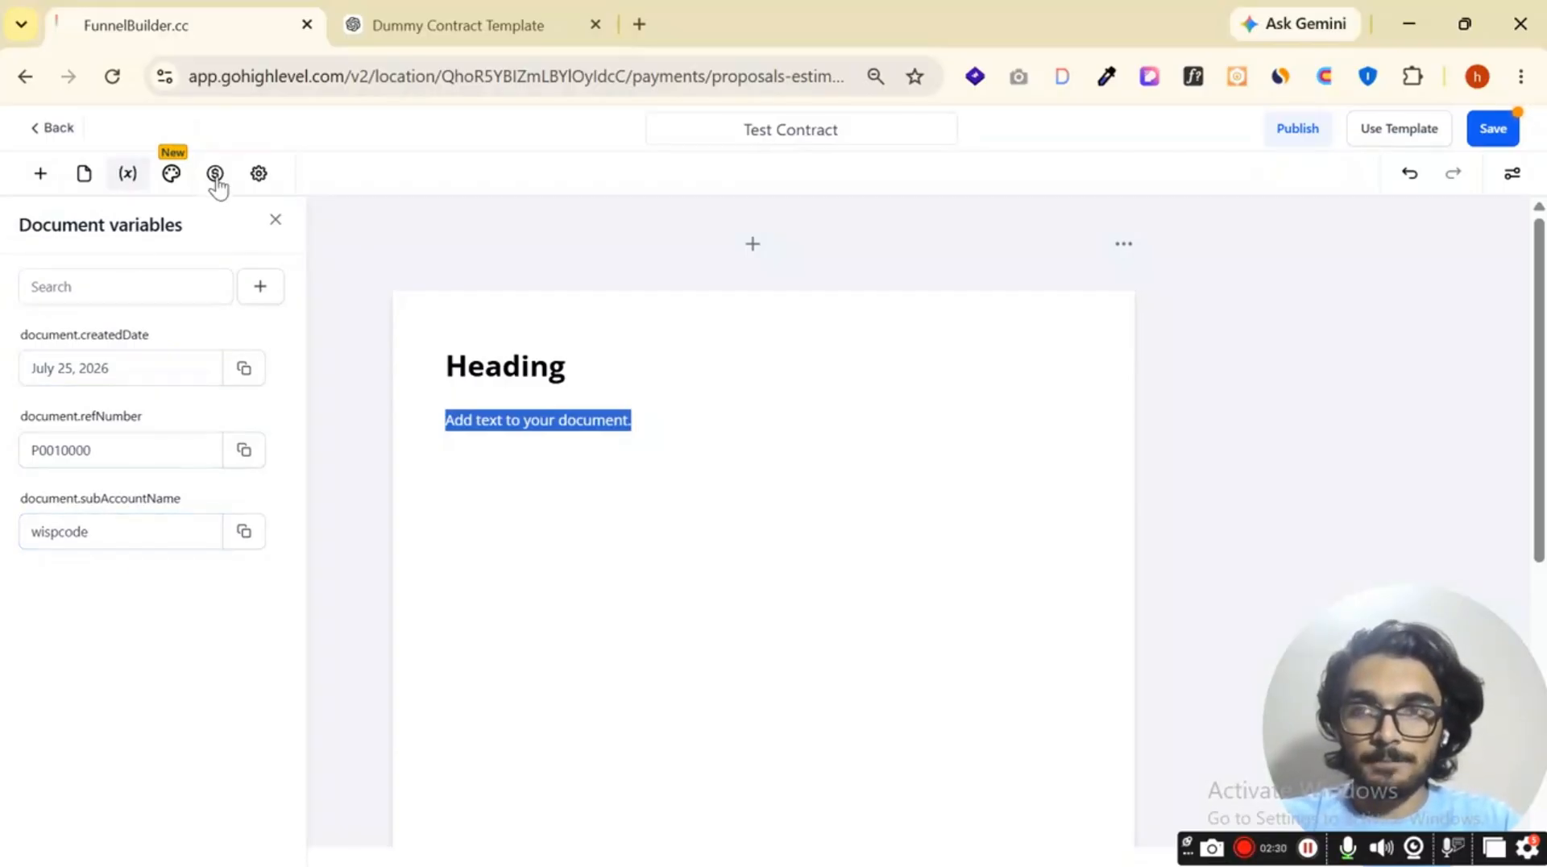
Browse the custom and featured content blocks in the Content Library.
{"action": "left_click", "coordinate": [173, 179]}
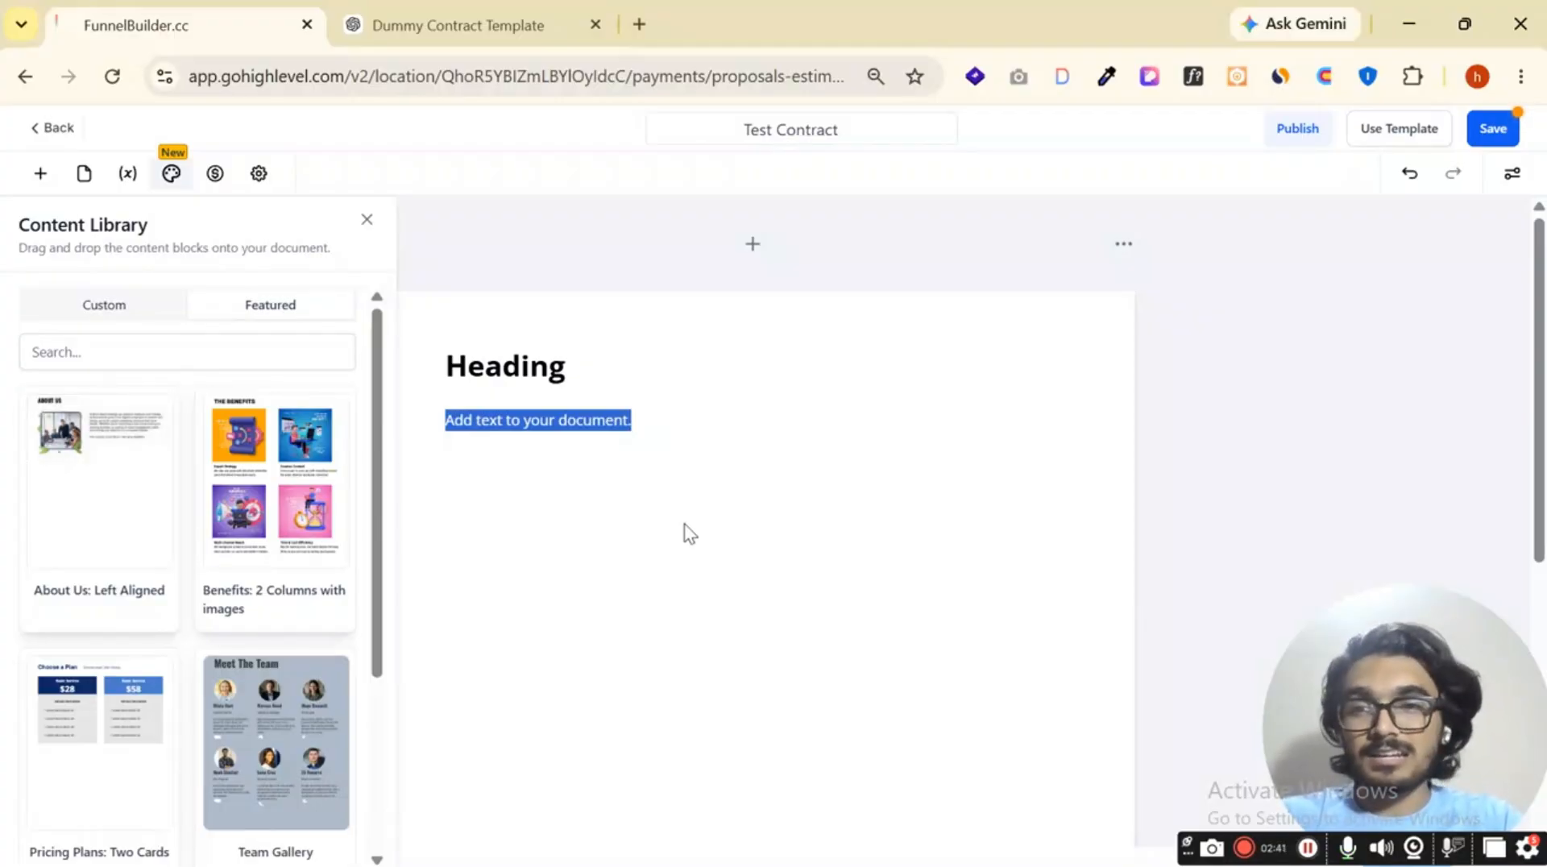
{"action": "left_click", "coordinate": [90, 304]}
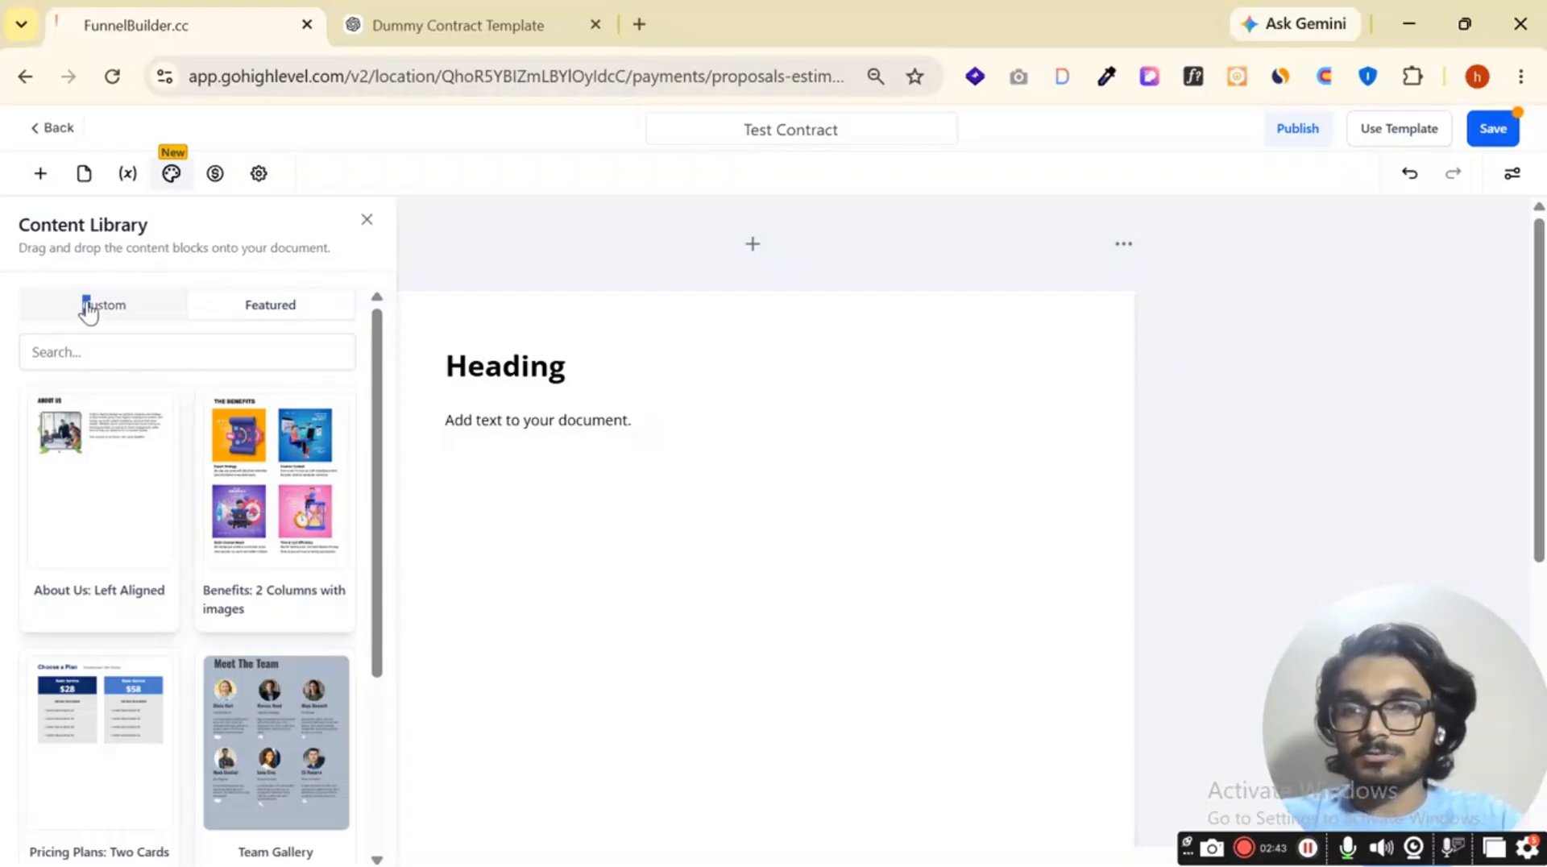
{"action": "left_click", "coordinate": [256, 309]}
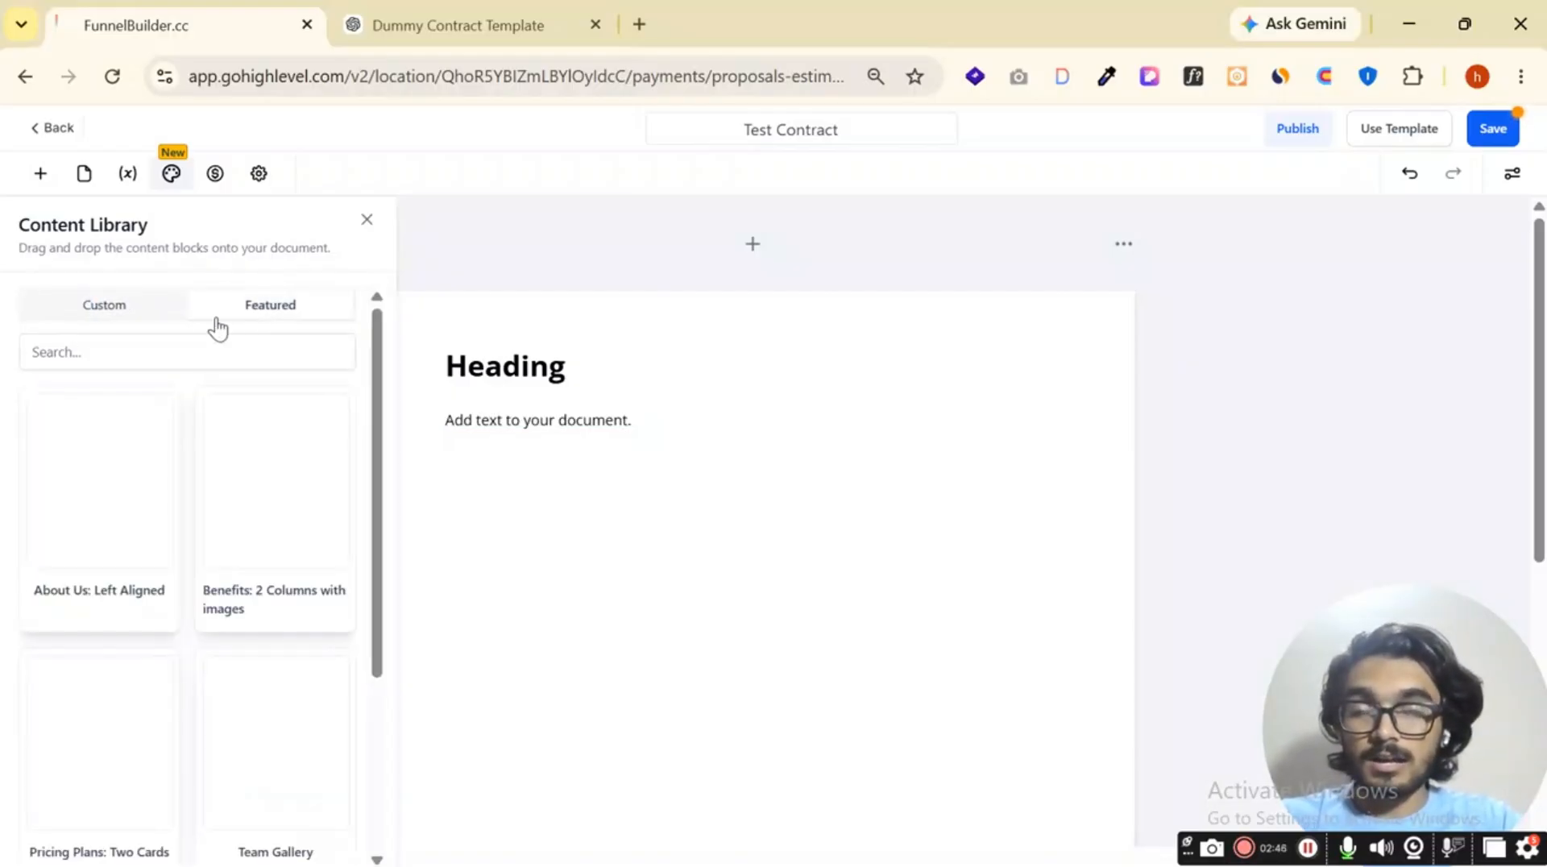
{"action": "left_click", "coordinate": [154, 315]}
{"action": "left_click", "coordinate": [305, 318]}
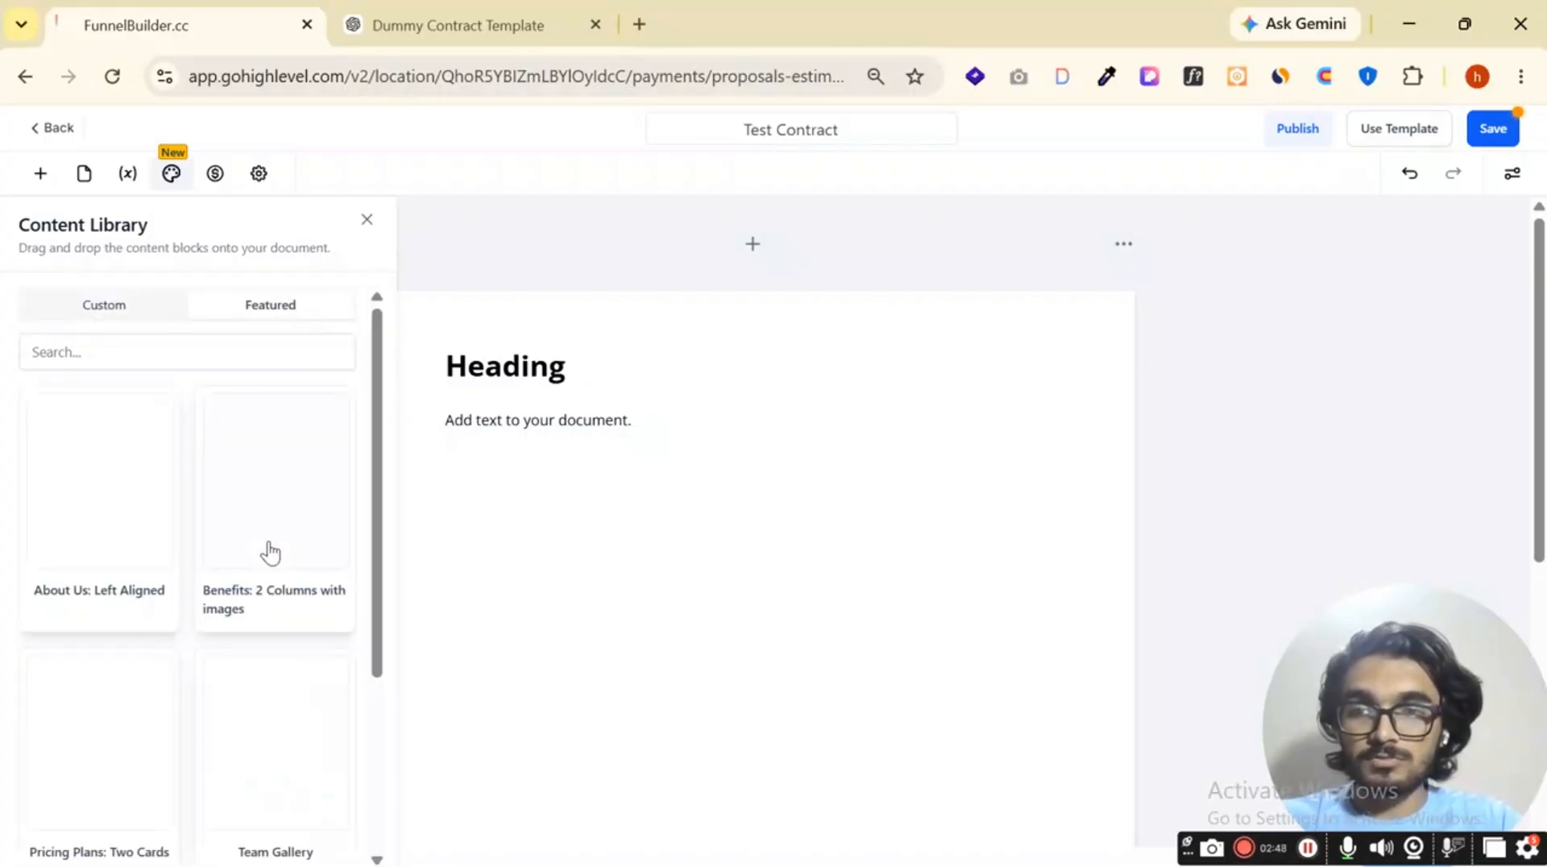
{"action": "scroll", "coordinate": [267, 564], "scroll_direction": "down", "scroll_amount": 3}
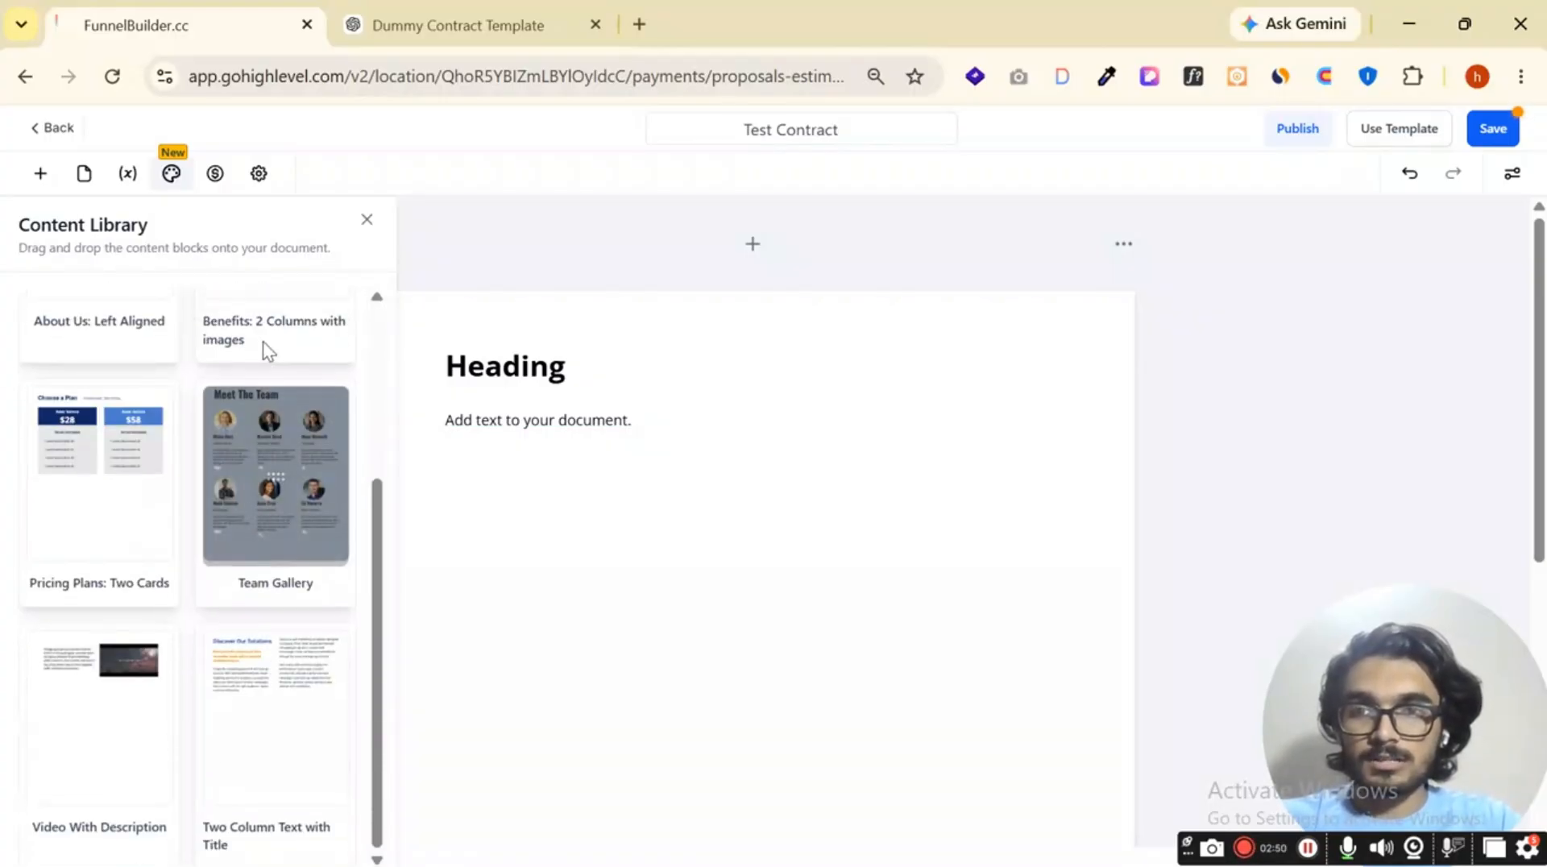
{"action": "scroll", "coordinate": [266, 349], "scroll_direction": "up", "scroll_amount": 3}
Review the template's payment settings and its document settings, including the email configuration and custom URL redirection options.
{"action": "left_click", "coordinate": [213, 173]}
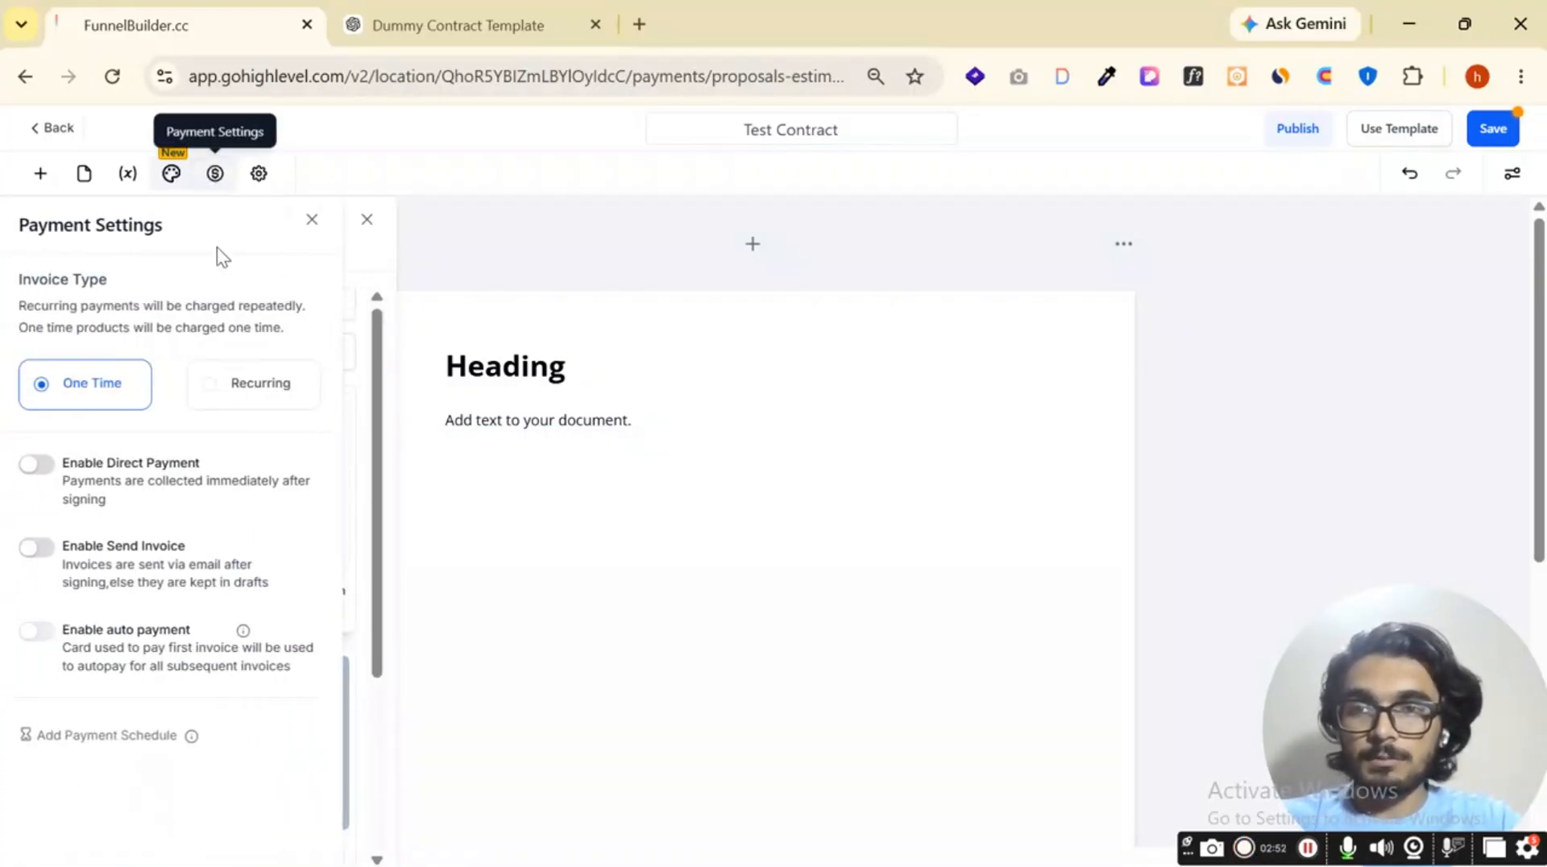
{"action": "left_click", "coordinate": [311, 221]}
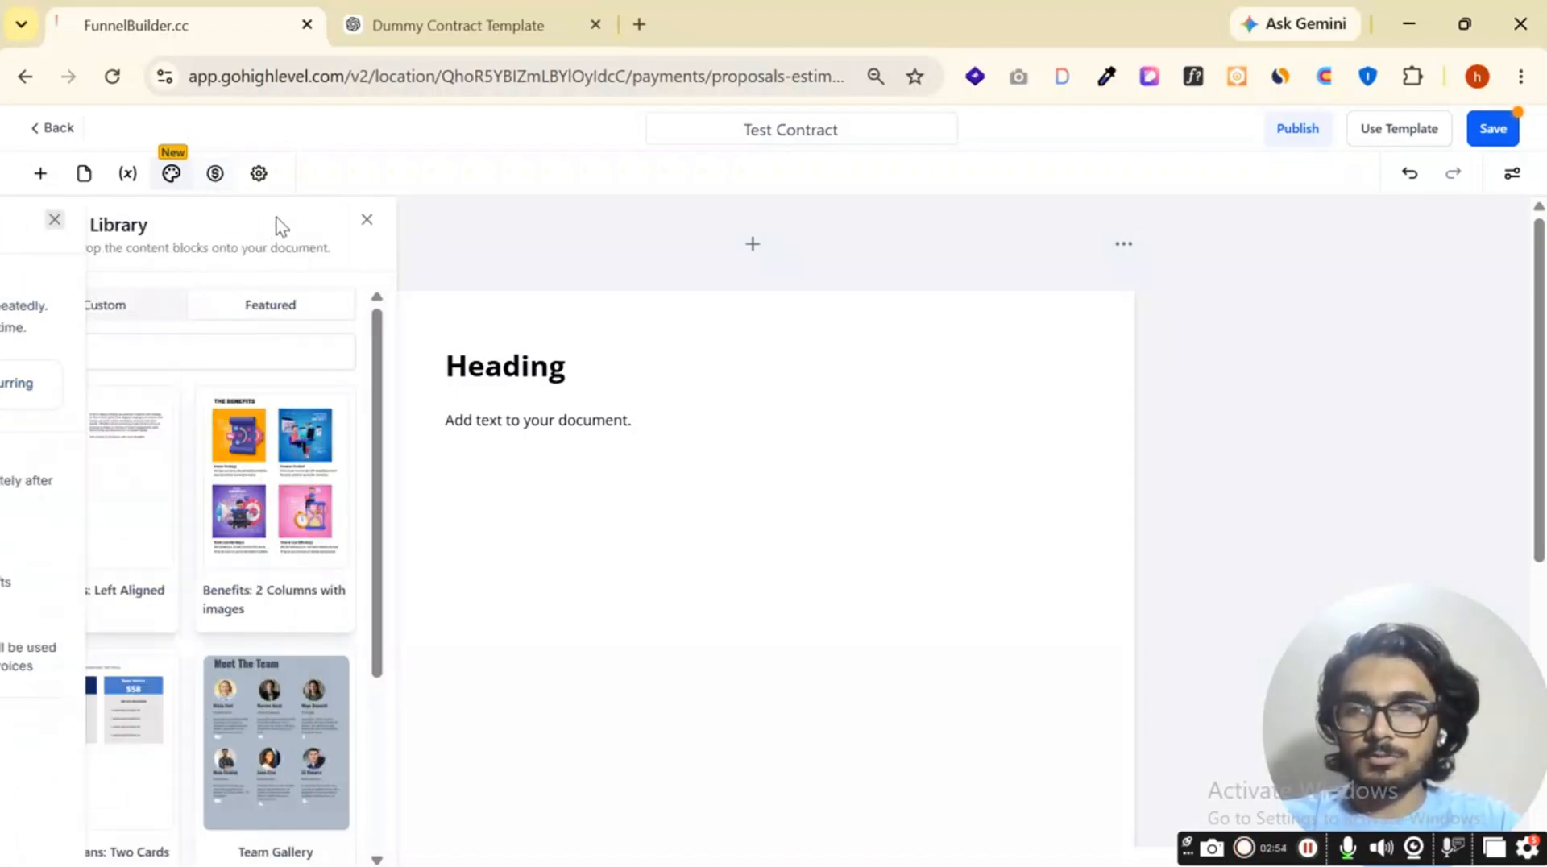
{"action": "left_click", "coordinate": [266, 179]}
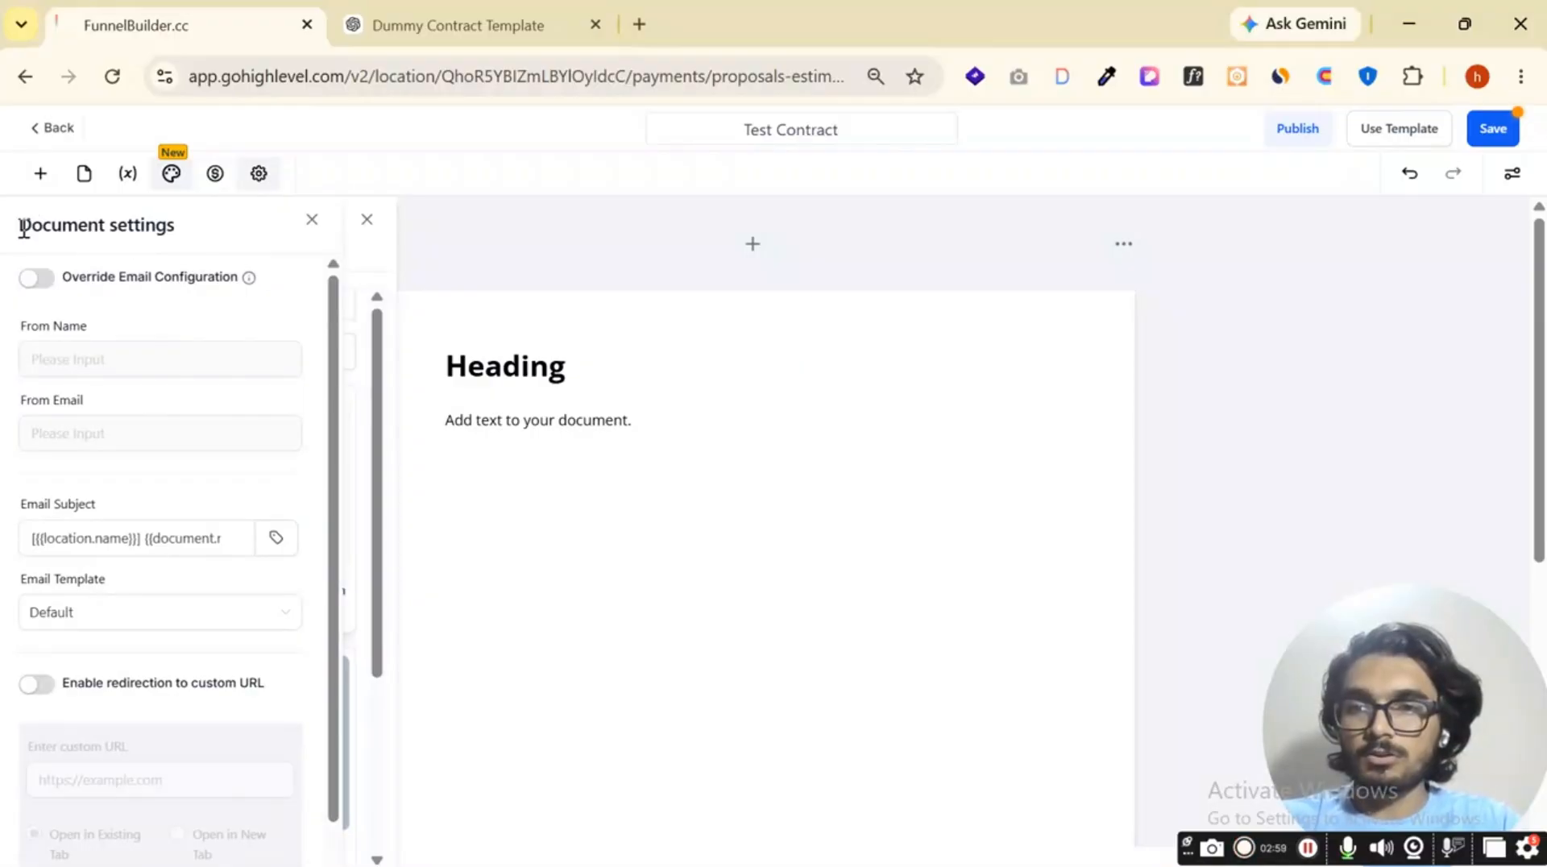
{"action": "left_click_drag", "start_coordinate": [25, 229], "coordinate": [215, 247]}
{"action": "left_click", "coordinate": [214, 247]}
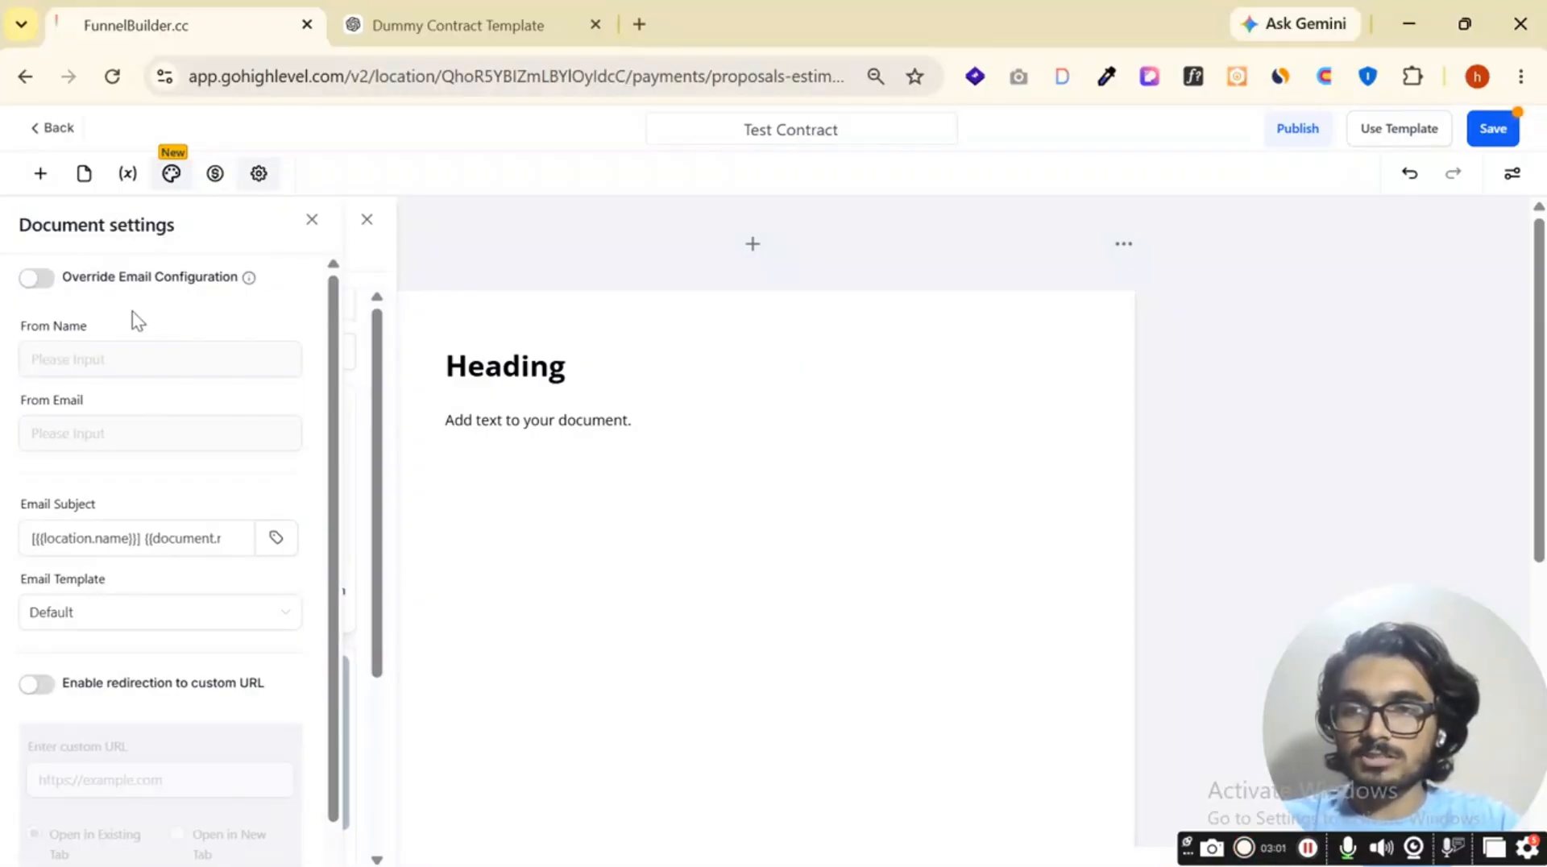
{"action": "scroll", "coordinate": [134, 317], "scroll_direction": "down", "scroll_amount": 2}
{"action": "scroll", "coordinate": [87, 325], "scroll_direction": "up", "scroll_amount": 2}
{"action": "scroll", "coordinate": [87, 325], "scroll_direction": "down", "scroll_amount": 2}
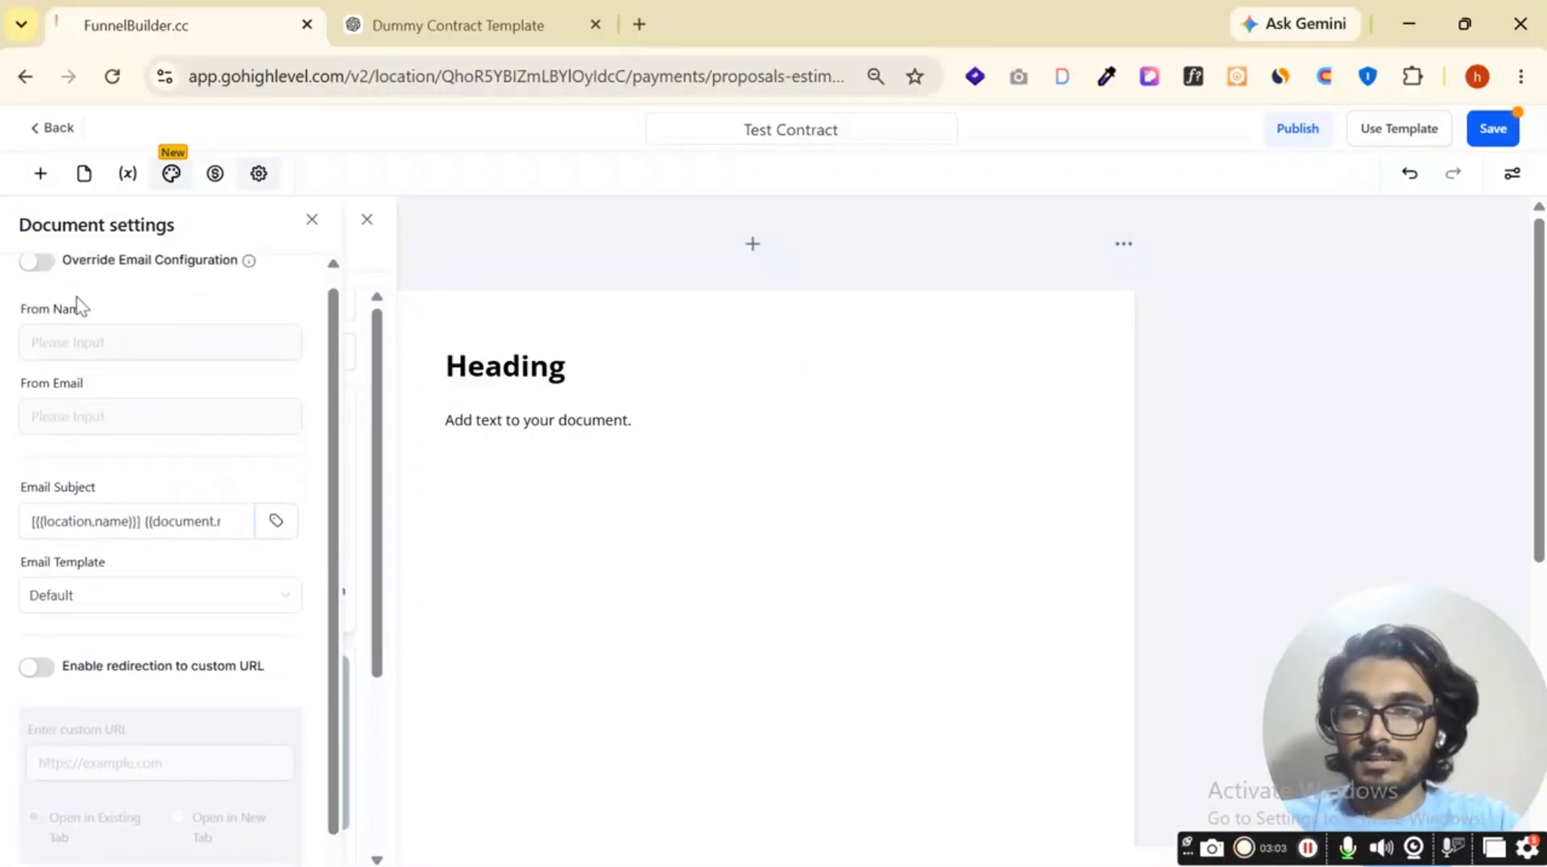
Review the email subject field and the available email templates in the document settings.
{"action": "left_click", "coordinate": [62, 379]}
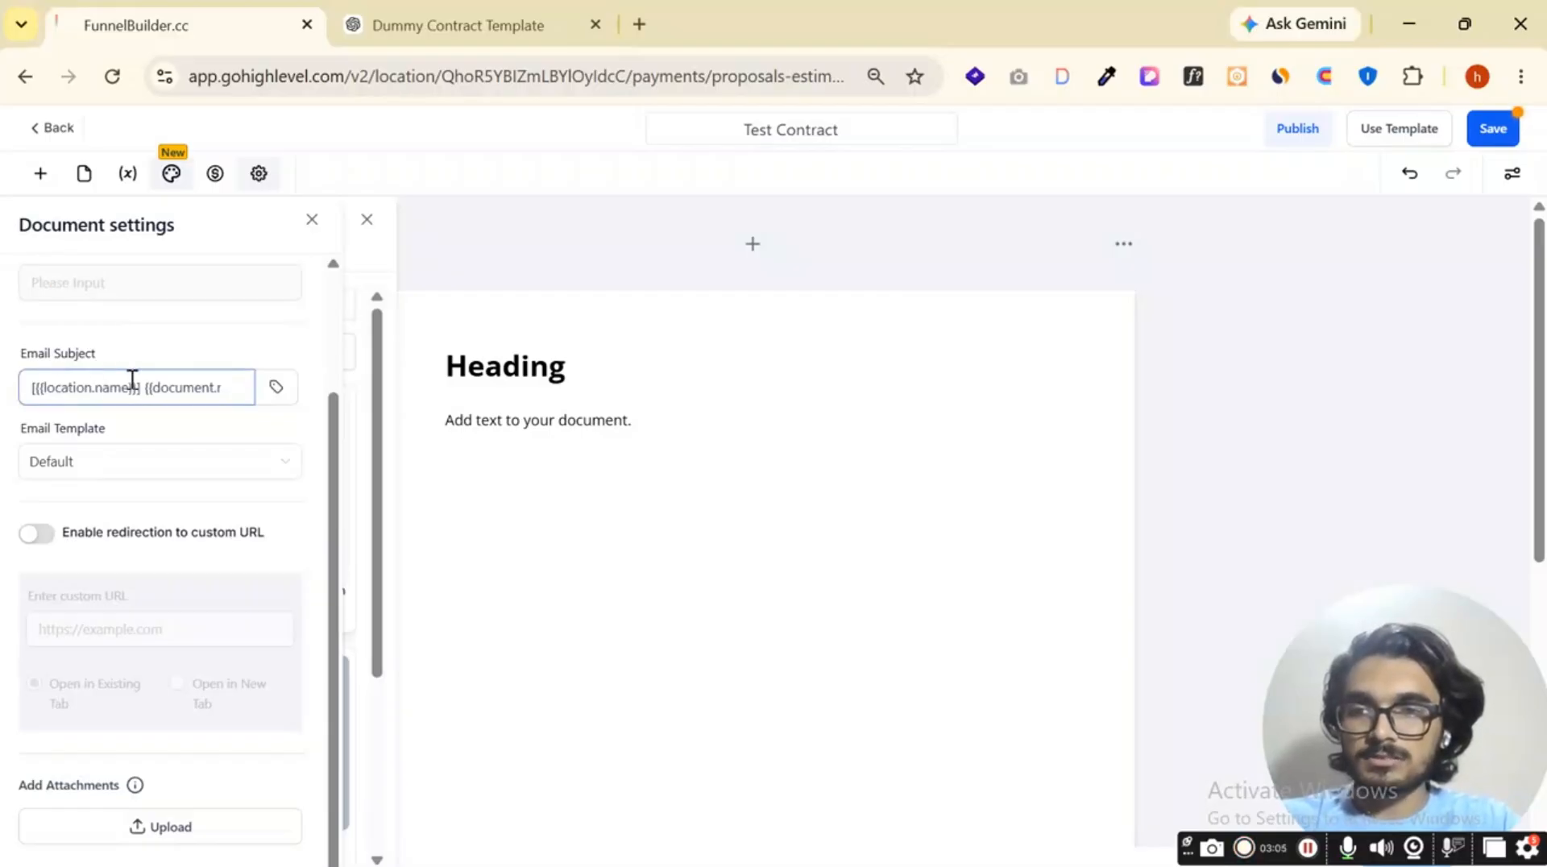
{"action": "left_click", "coordinate": [115, 476]}
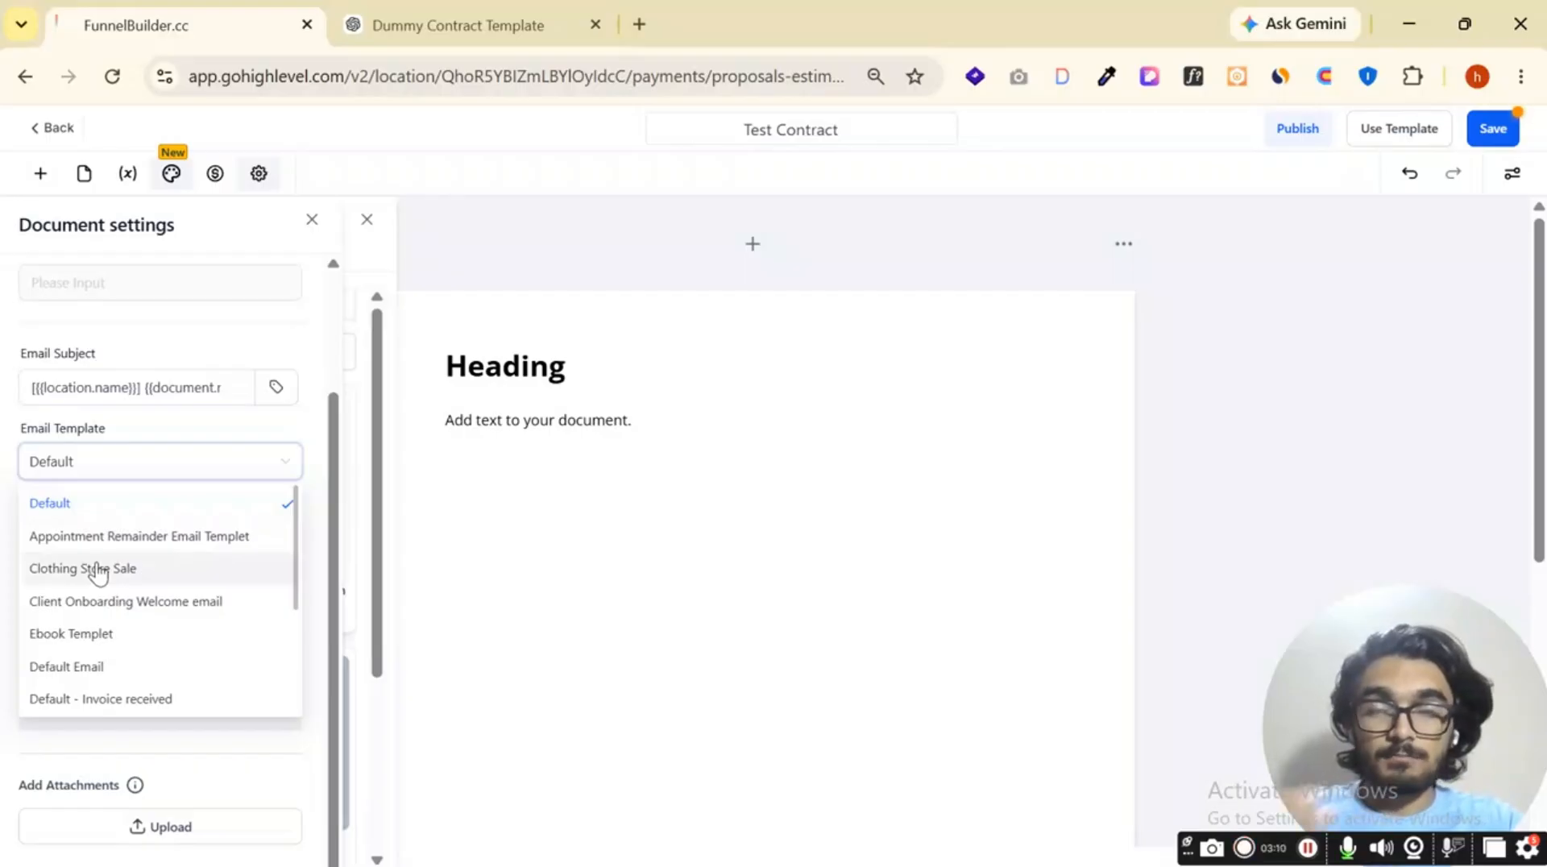
{"action": "left_click", "coordinate": [143, 472]}
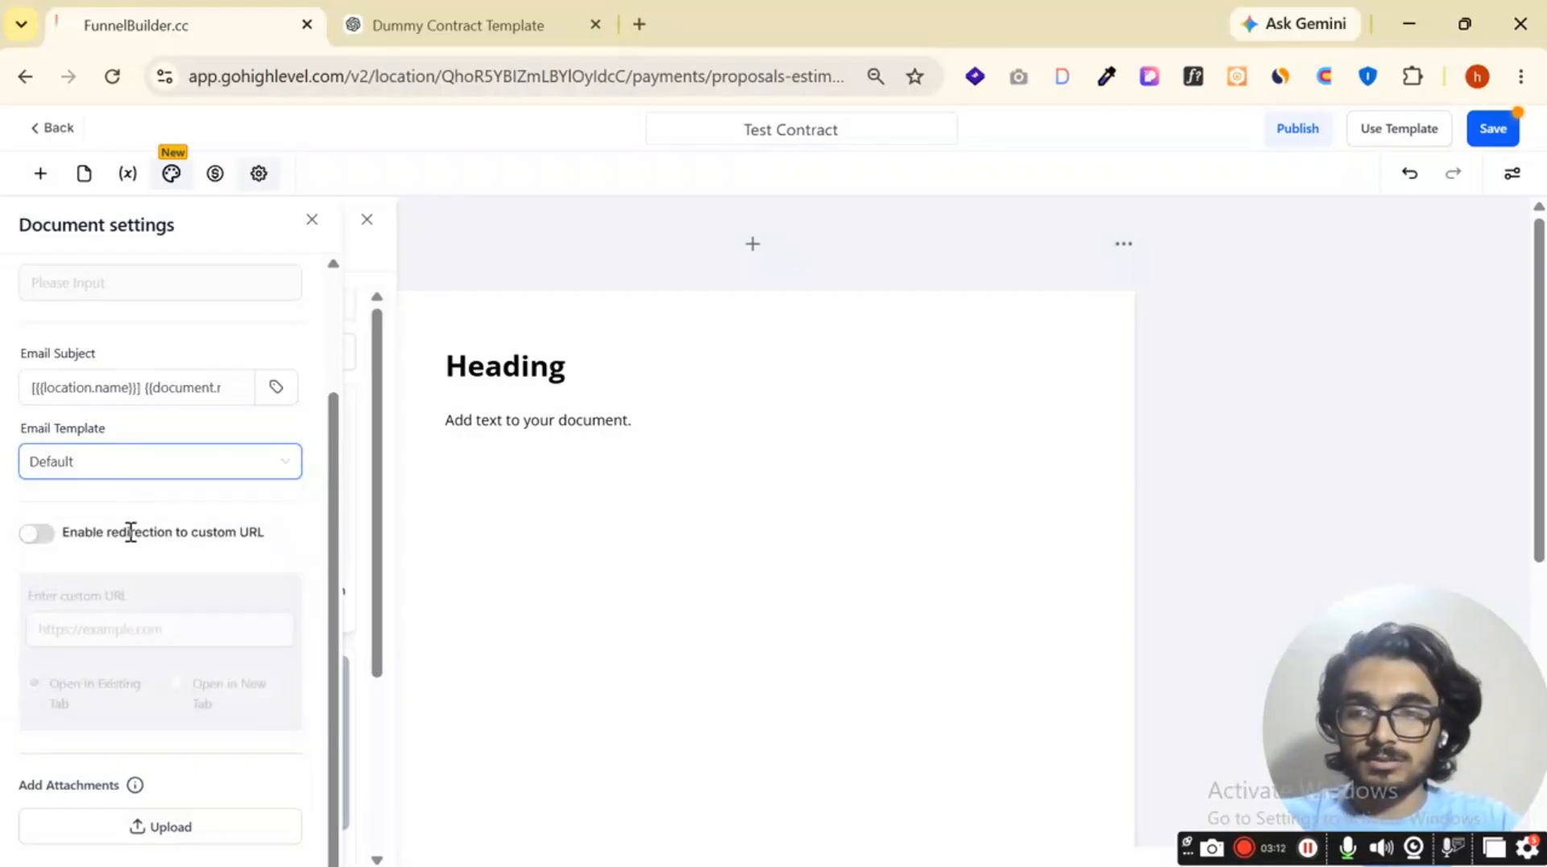
Try out the redirection to a custom URL, turn it off again and close the document settings.
{"action": "left_click", "coordinate": [46, 545]}
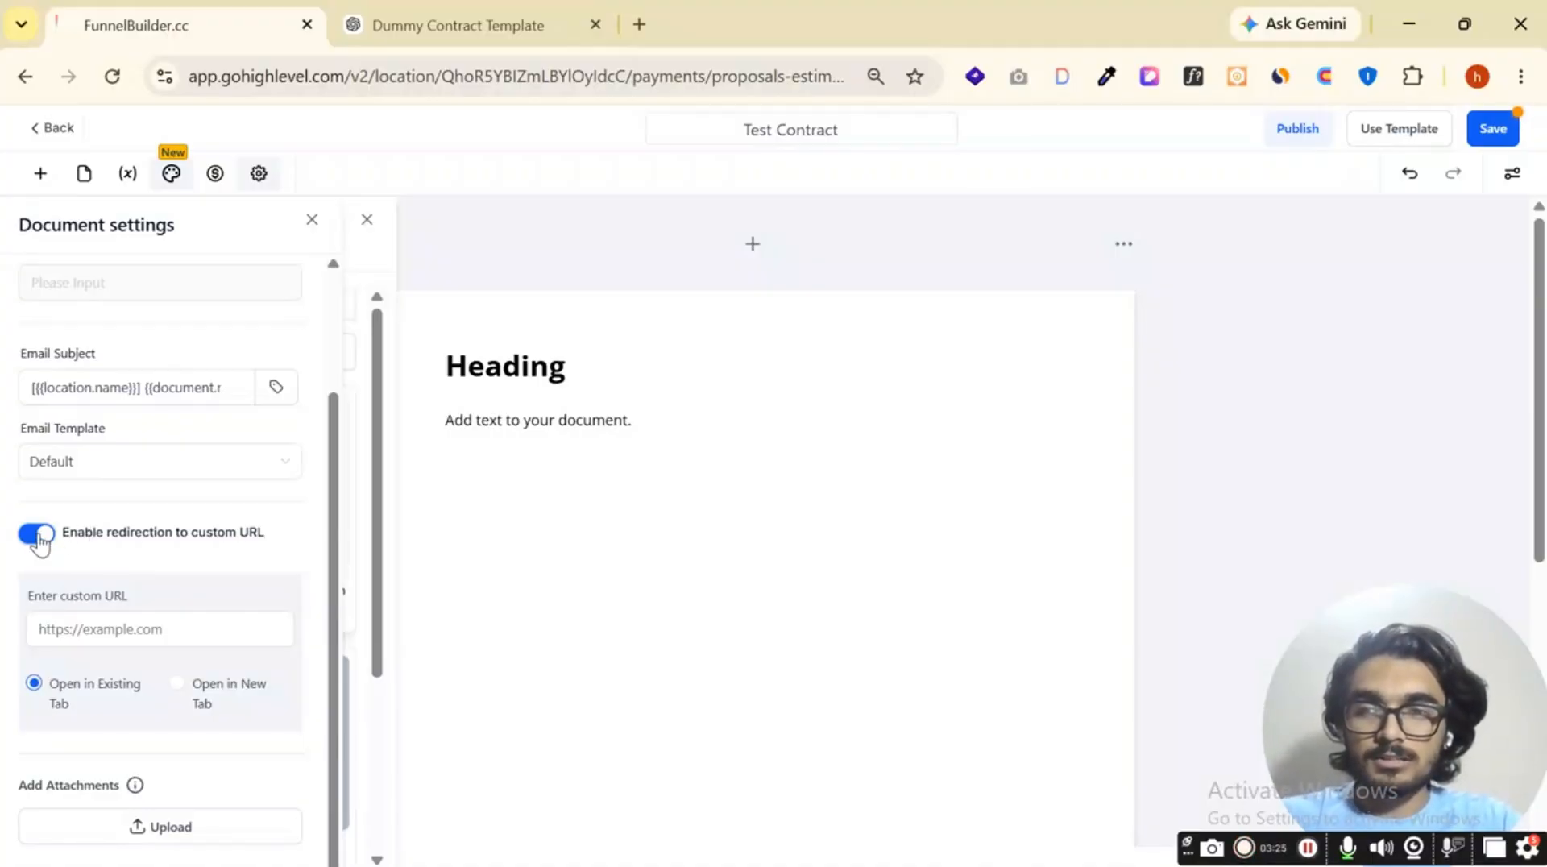
{"action": "left_click", "coordinate": [186, 625]}
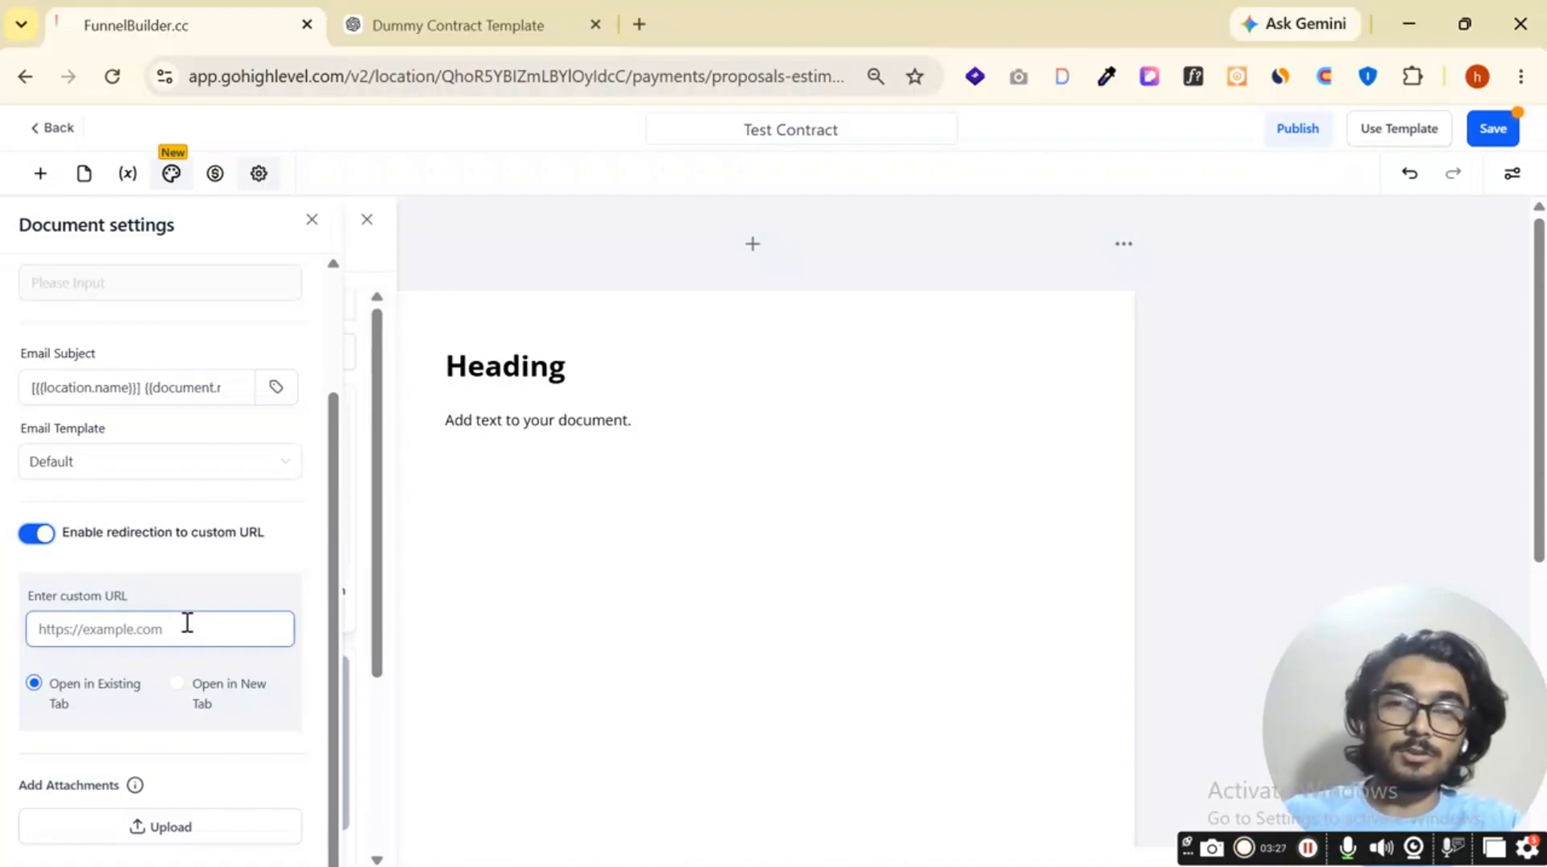
{"action": "left_click", "coordinate": [40, 534]}
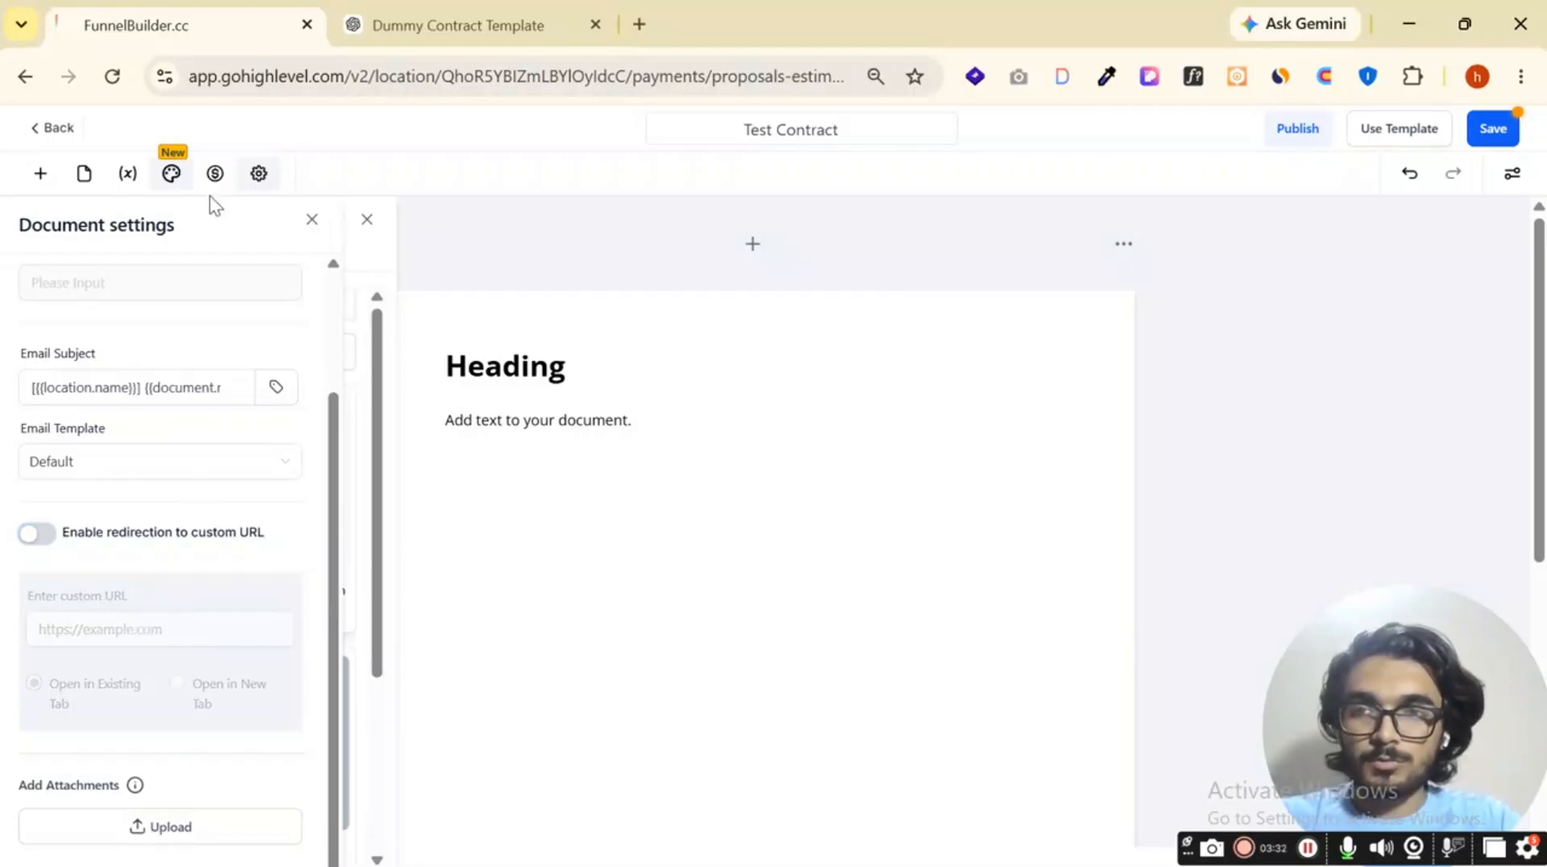
{"action": "left_click", "coordinate": [314, 220]}
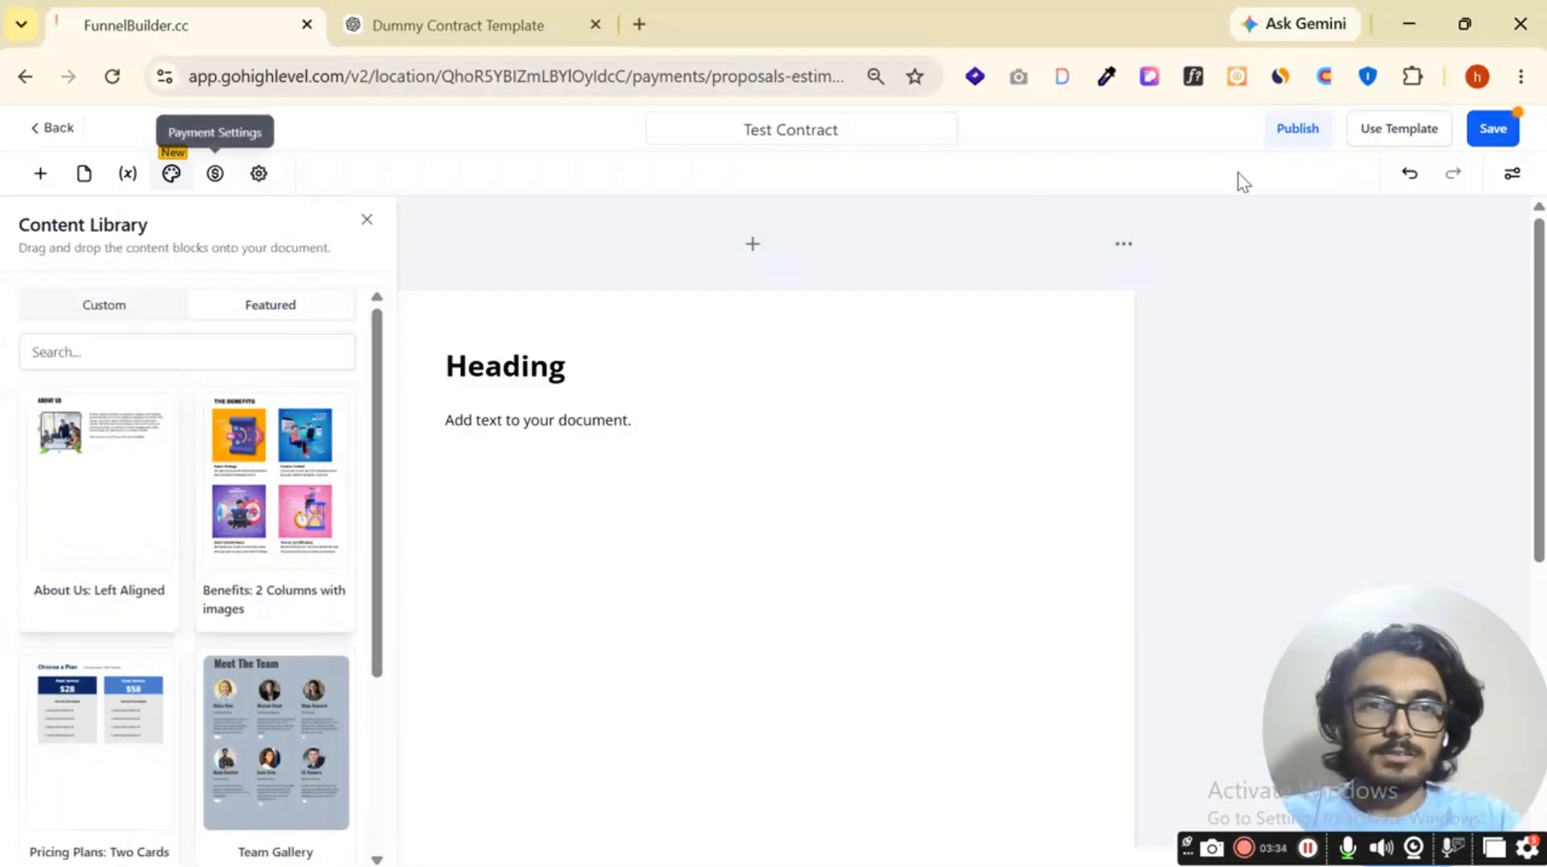
View the properties of the text block, close the Content Library and bring back the list of addable elements.
{"action": "left_click", "coordinate": [1511, 174]}
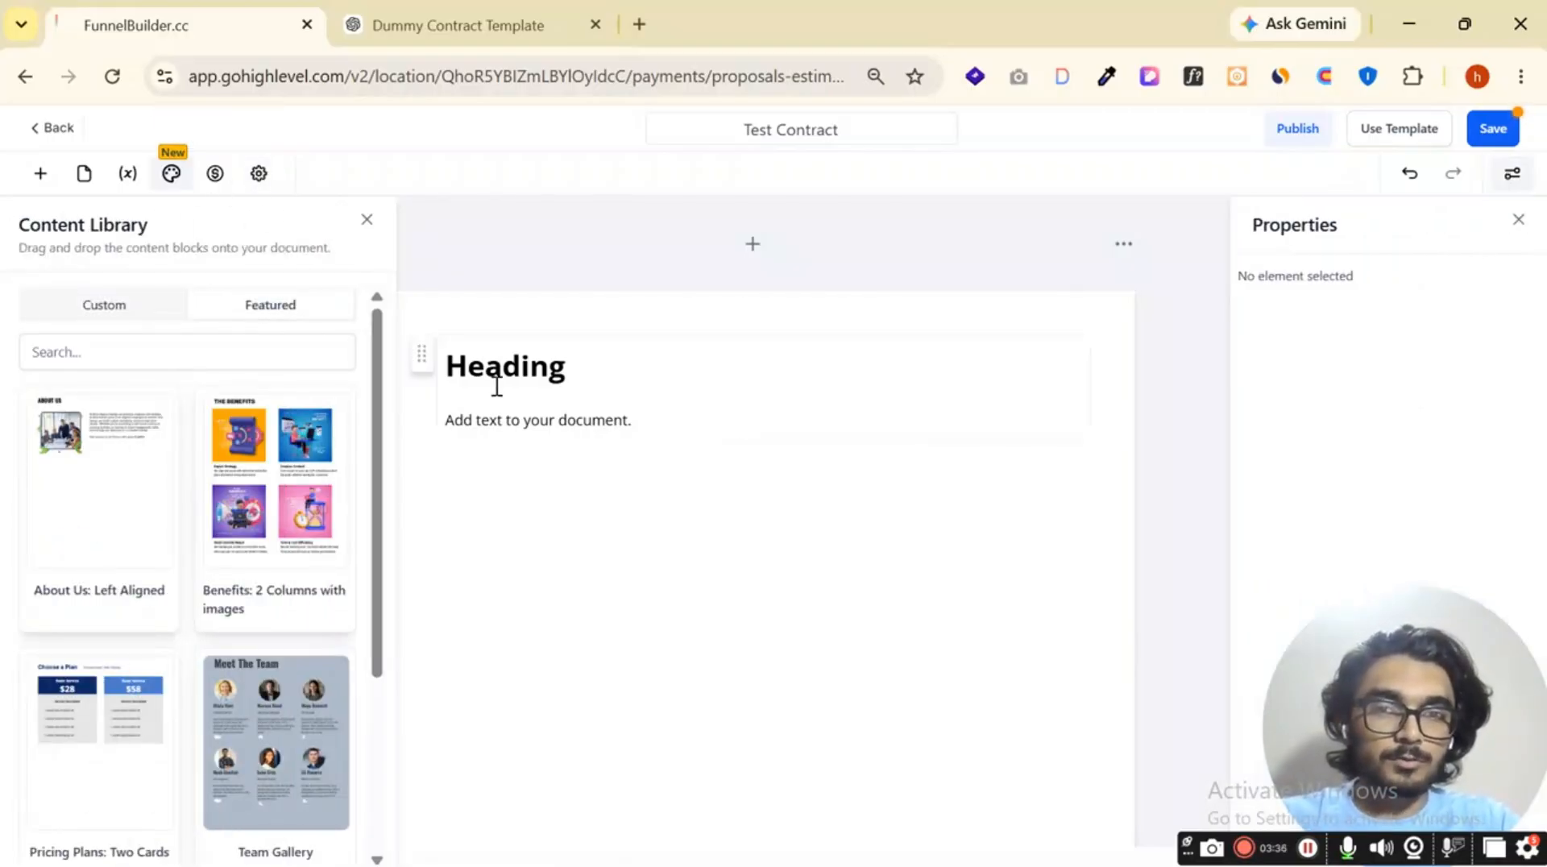
{"action": "left_click_drag", "start_coordinate": [446, 420], "coordinate": [685, 420]}
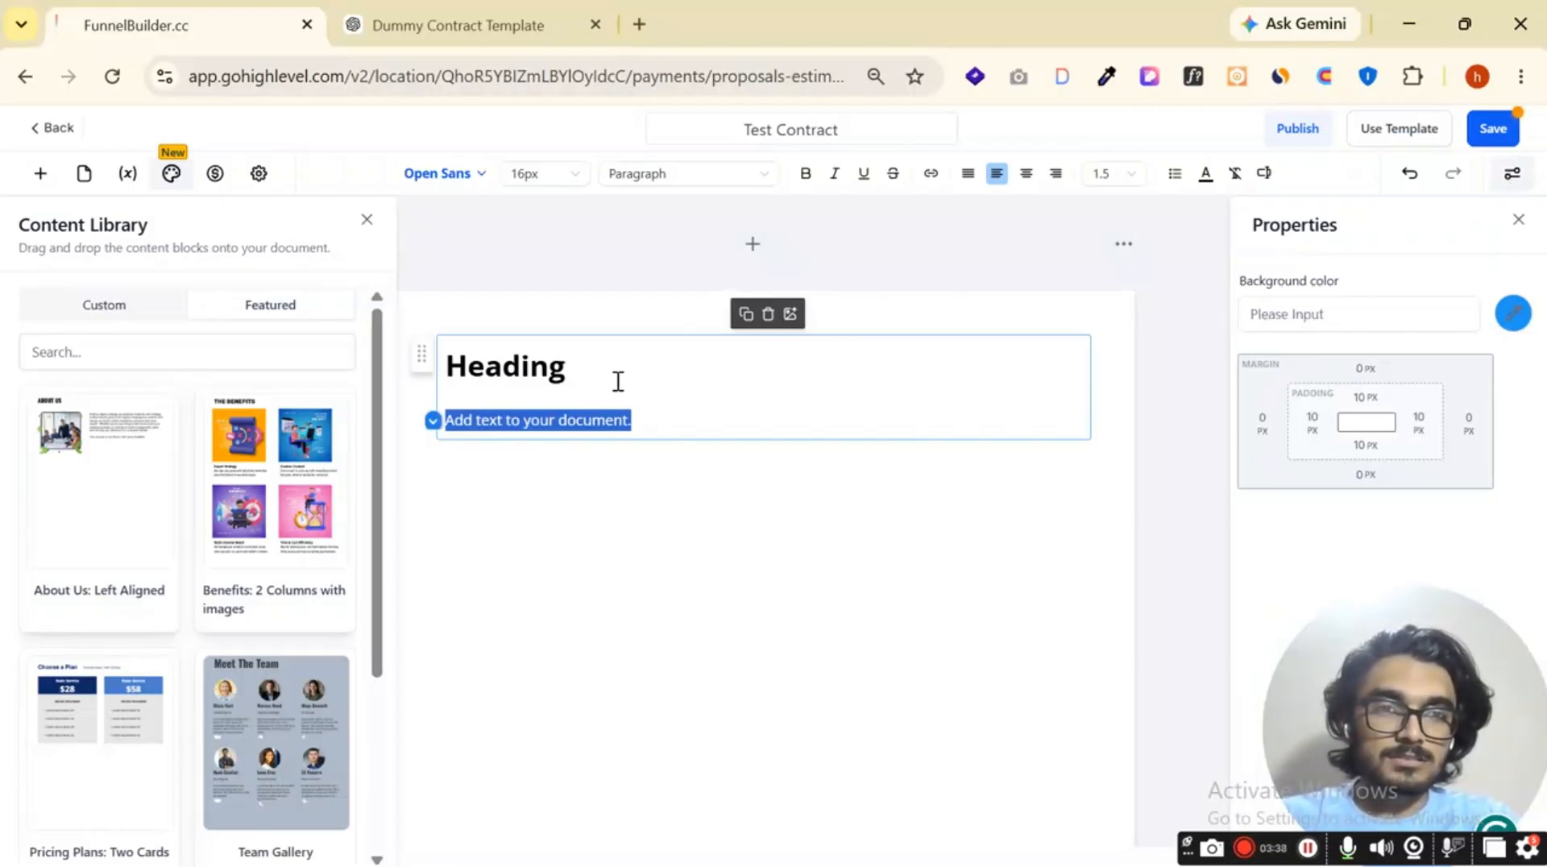
{"action": "left_click", "coordinate": [1519, 223]}
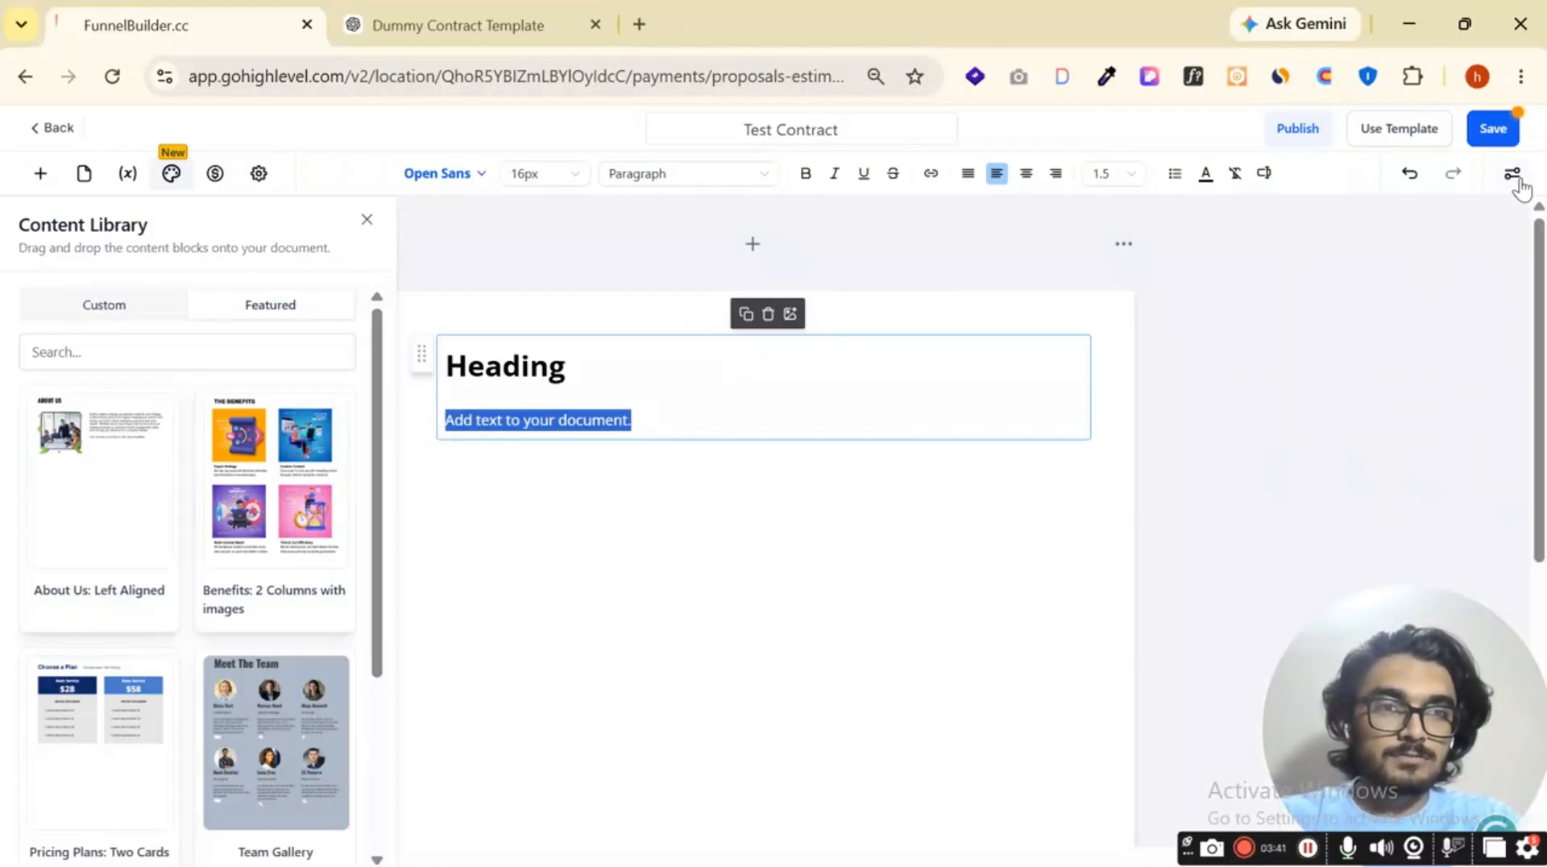
{"action": "left_click", "coordinate": [508, 366]}
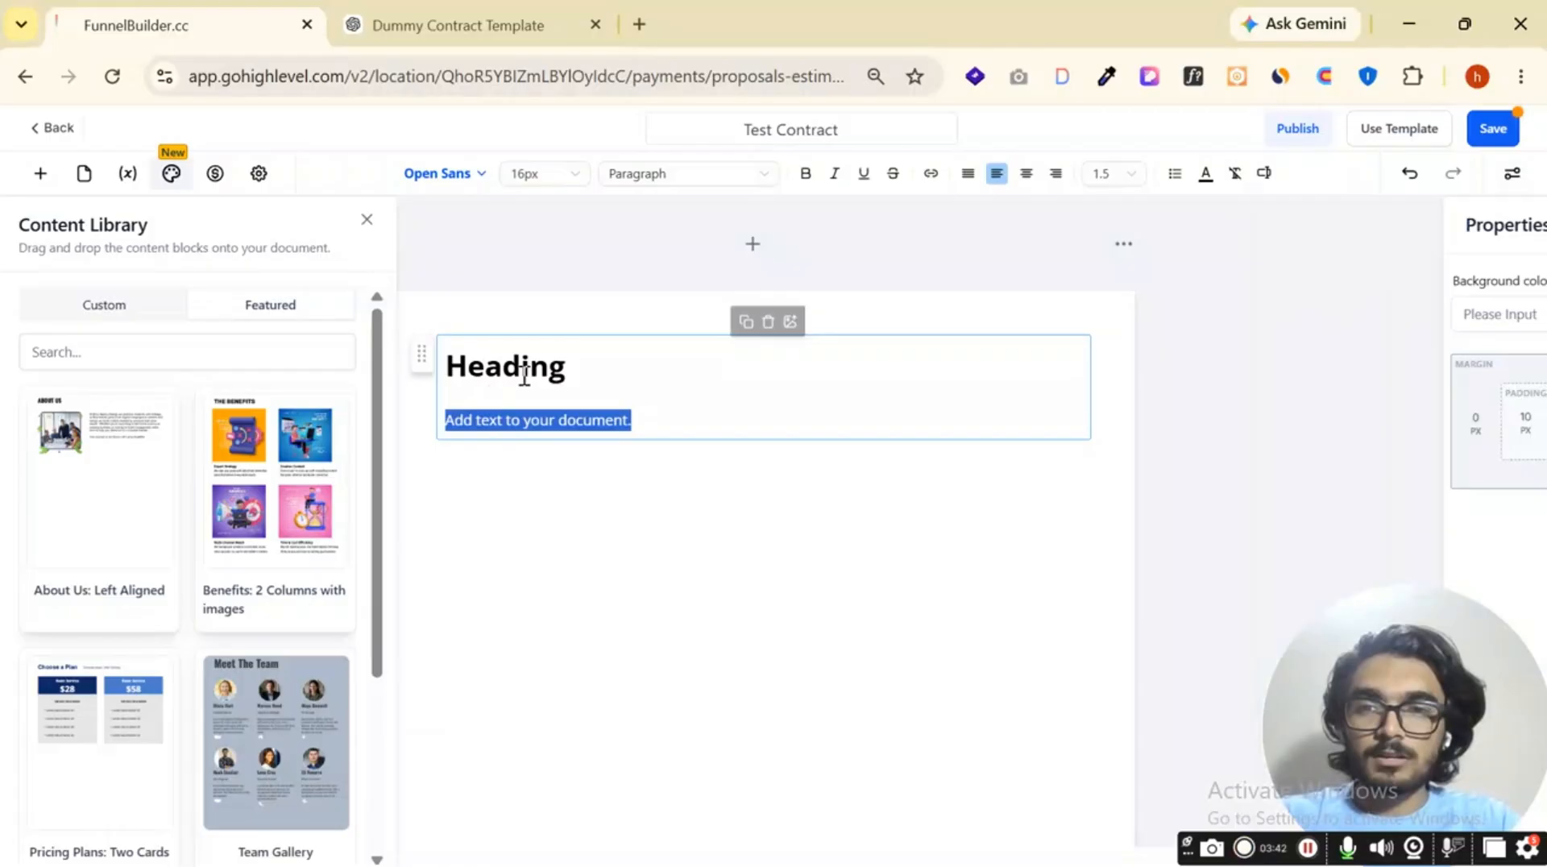
{"action": "left_click", "coordinate": [366, 220]}
{"action": "left_click", "coordinate": [42, 178]}
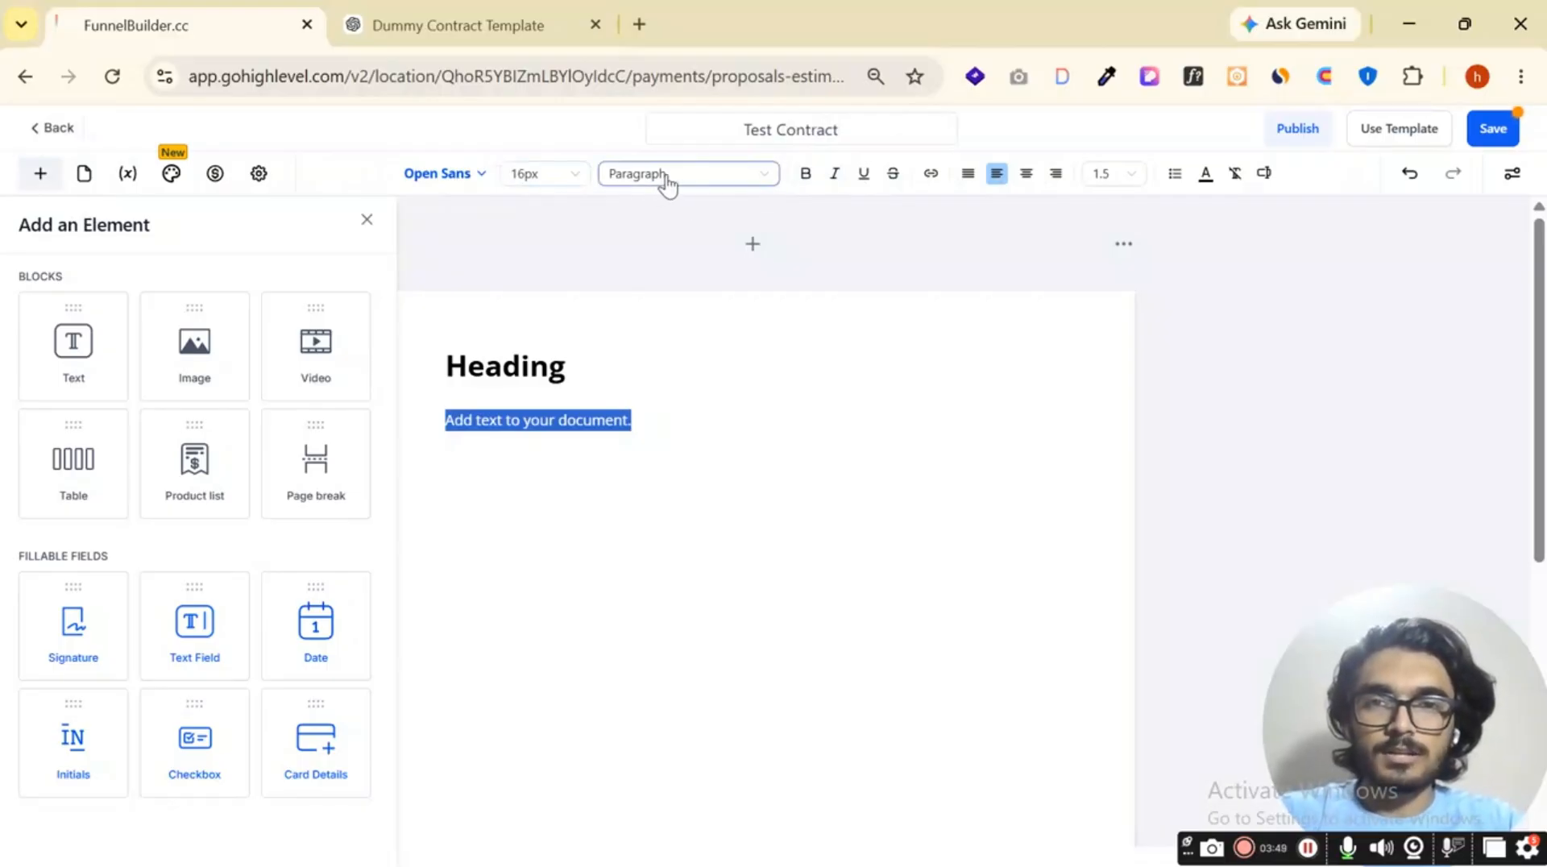
Switch to the ChatGPT conversation and read through the drafted PixelFlow Digital website development agreement.
{"action": "left_click", "coordinate": [564, 20]}
{"action": "scroll", "coordinate": [652, 415], "scroll_direction": "up", "scroll_amount": 4}
{"action": "scroll", "coordinate": [653, 415], "scroll_direction": "down", "scroll_amount": 1}
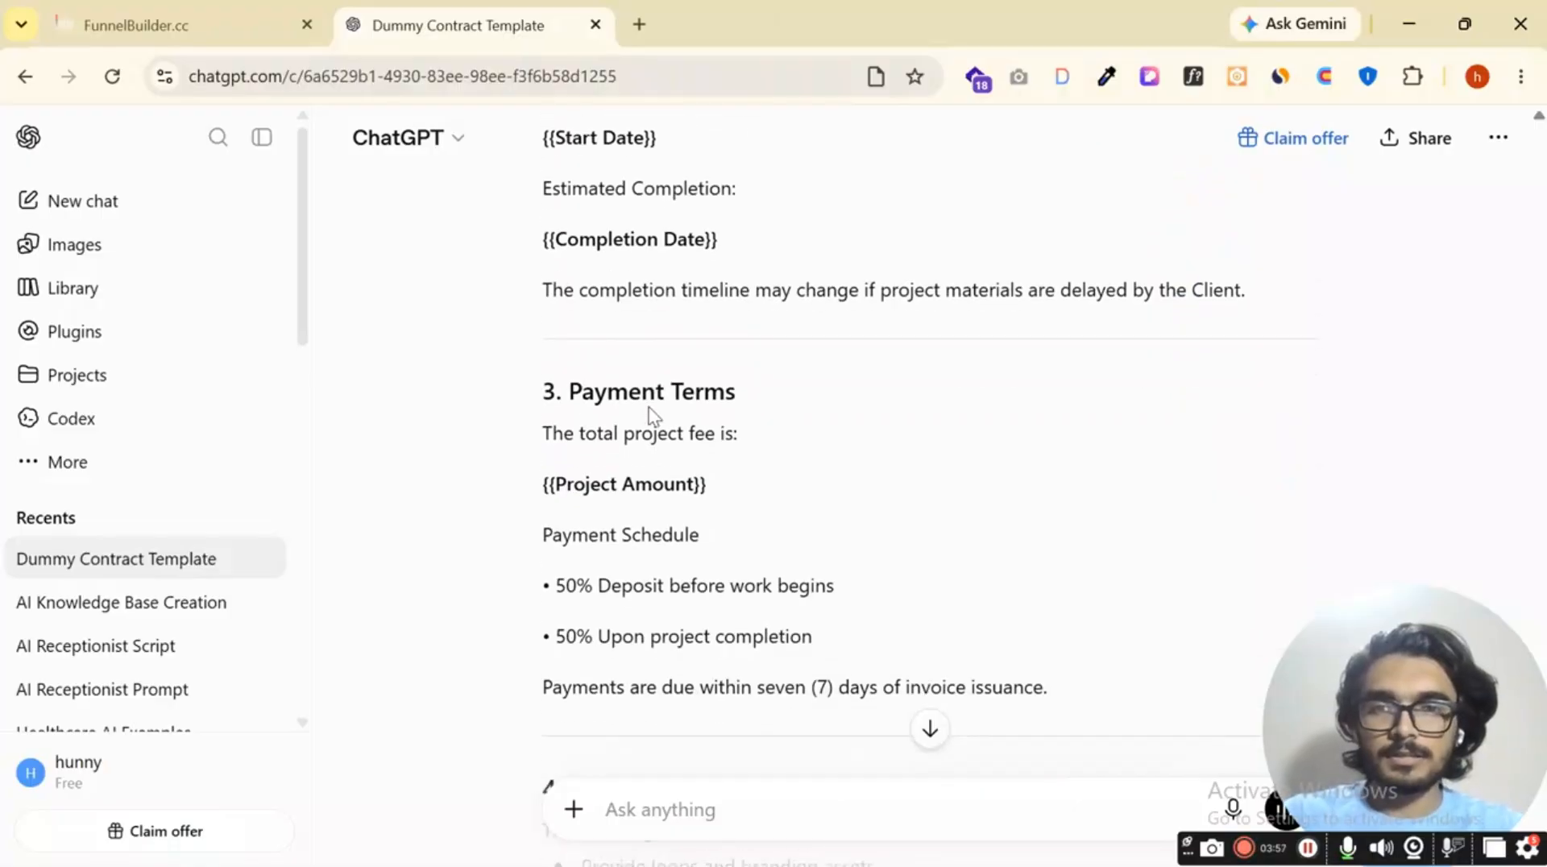
{"action": "scroll", "coordinate": [649, 415], "scroll_direction": "up", "scroll_amount": 8}
{"action": "scroll", "coordinate": [646, 415], "scroll_direction": "down", "scroll_amount": 12}
{"action": "scroll", "coordinate": [679, 397], "scroll_direction": "down", "scroll_amount": 4}
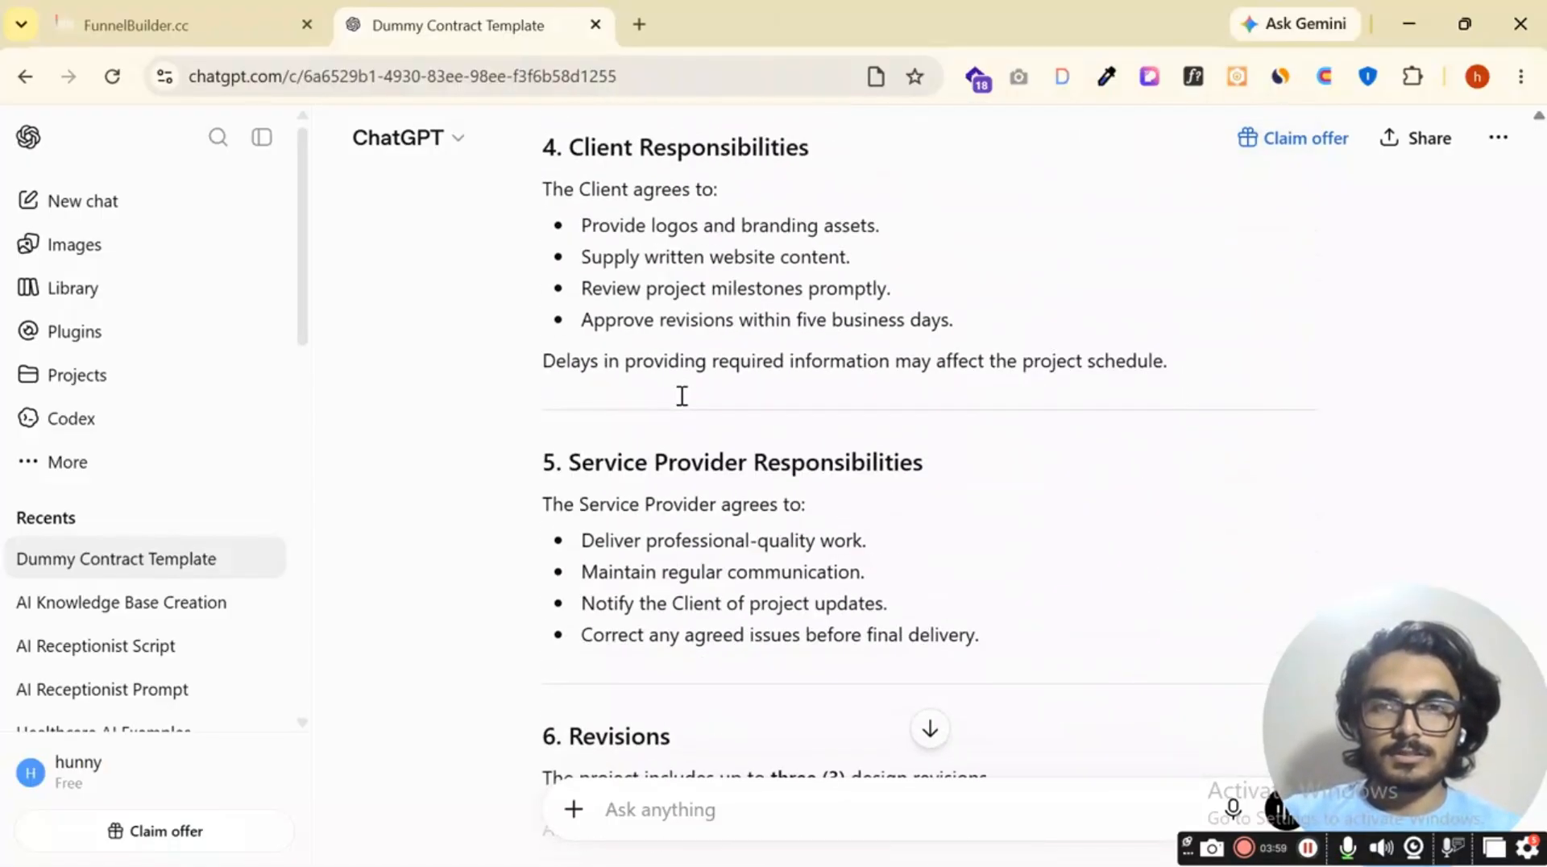
{"action": "scroll", "coordinate": [676, 396], "scroll_direction": "up", "scroll_amount": 16}
{"action": "left_click", "coordinate": [675, 398]}
{"action": "scroll", "coordinate": [644, 395], "scroll_direction": "up", "scroll_amount": 3}
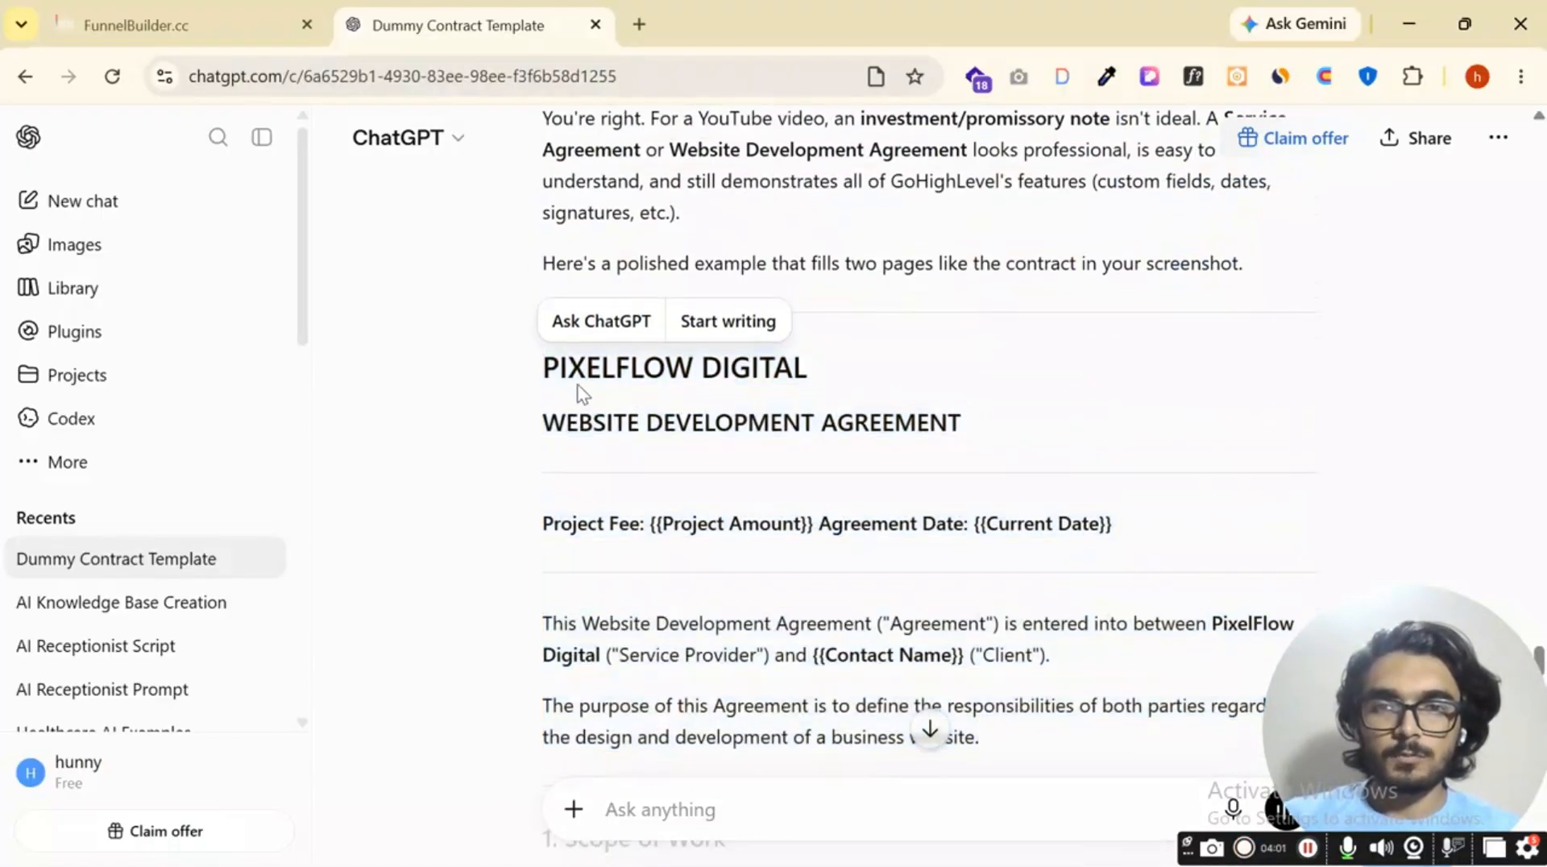
{"action": "scroll", "coordinate": [709, 556], "scroll_direction": "down", "scroll_amount": 20}
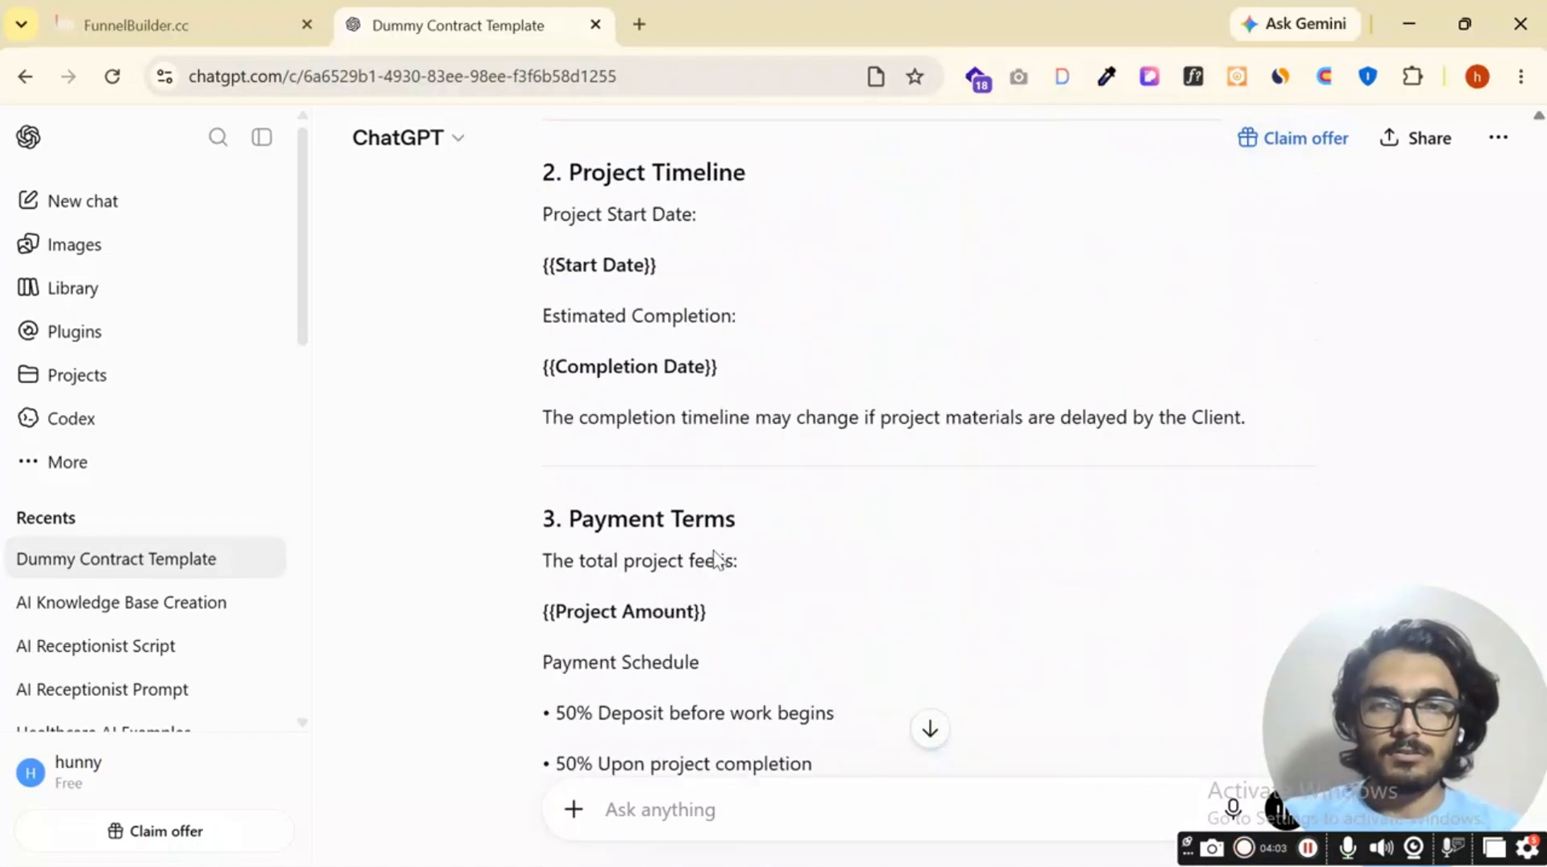
{"action": "scroll", "coordinate": [705, 558], "scroll_direction": "down", "scroll_amount": 5}
{"action": "scroll", "coordinate": [704, 558], "scroll_direction": "up", "scroll_amount": 20}
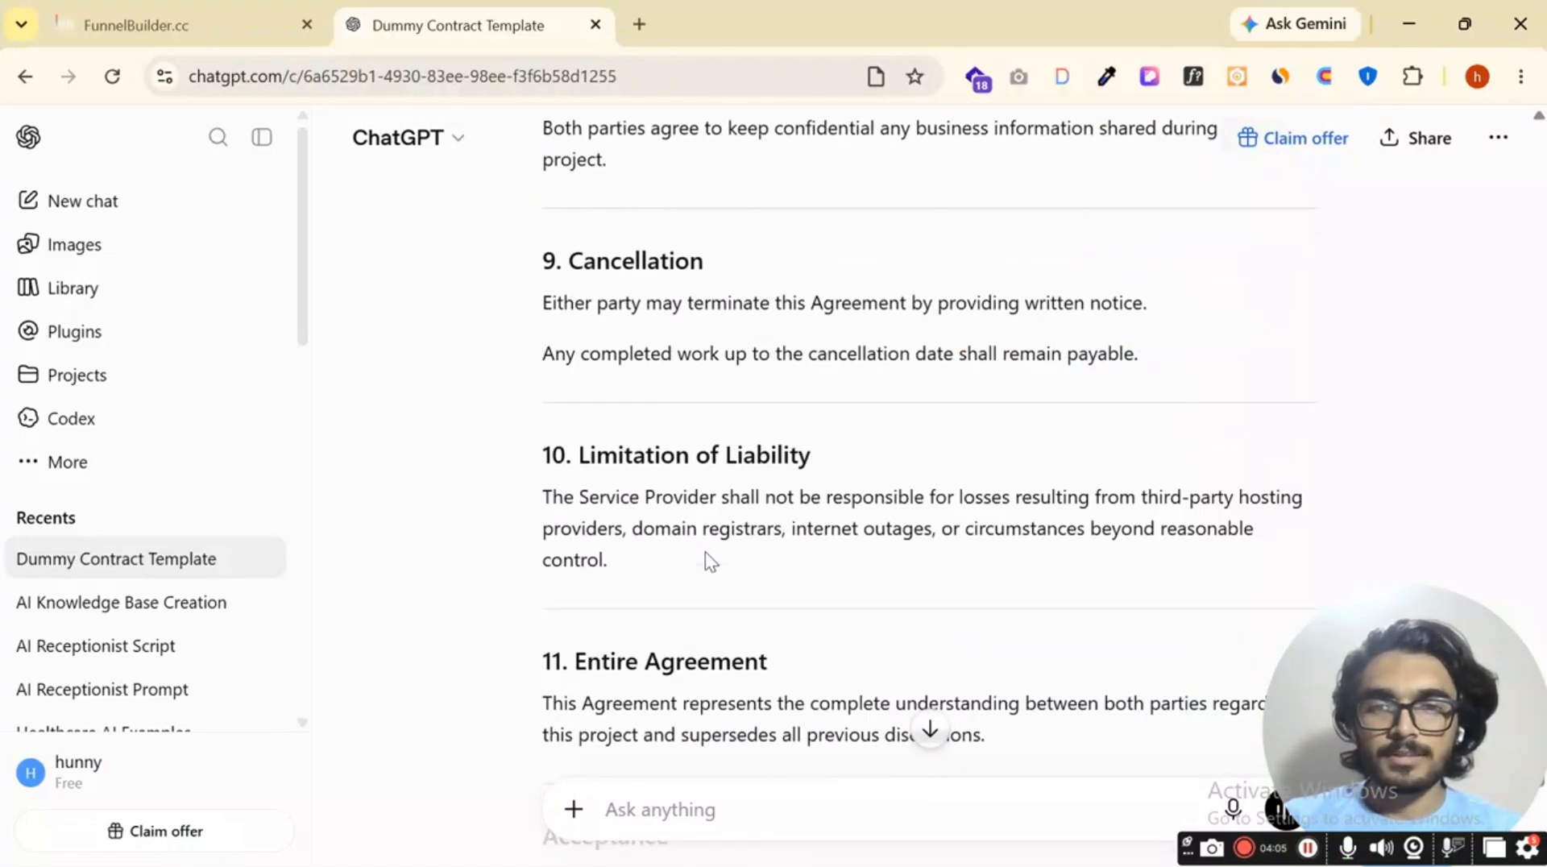
{"action": "scroll", "coordinate": [653, 489], "scroll_direction": "up", "scroll_amount": 1}
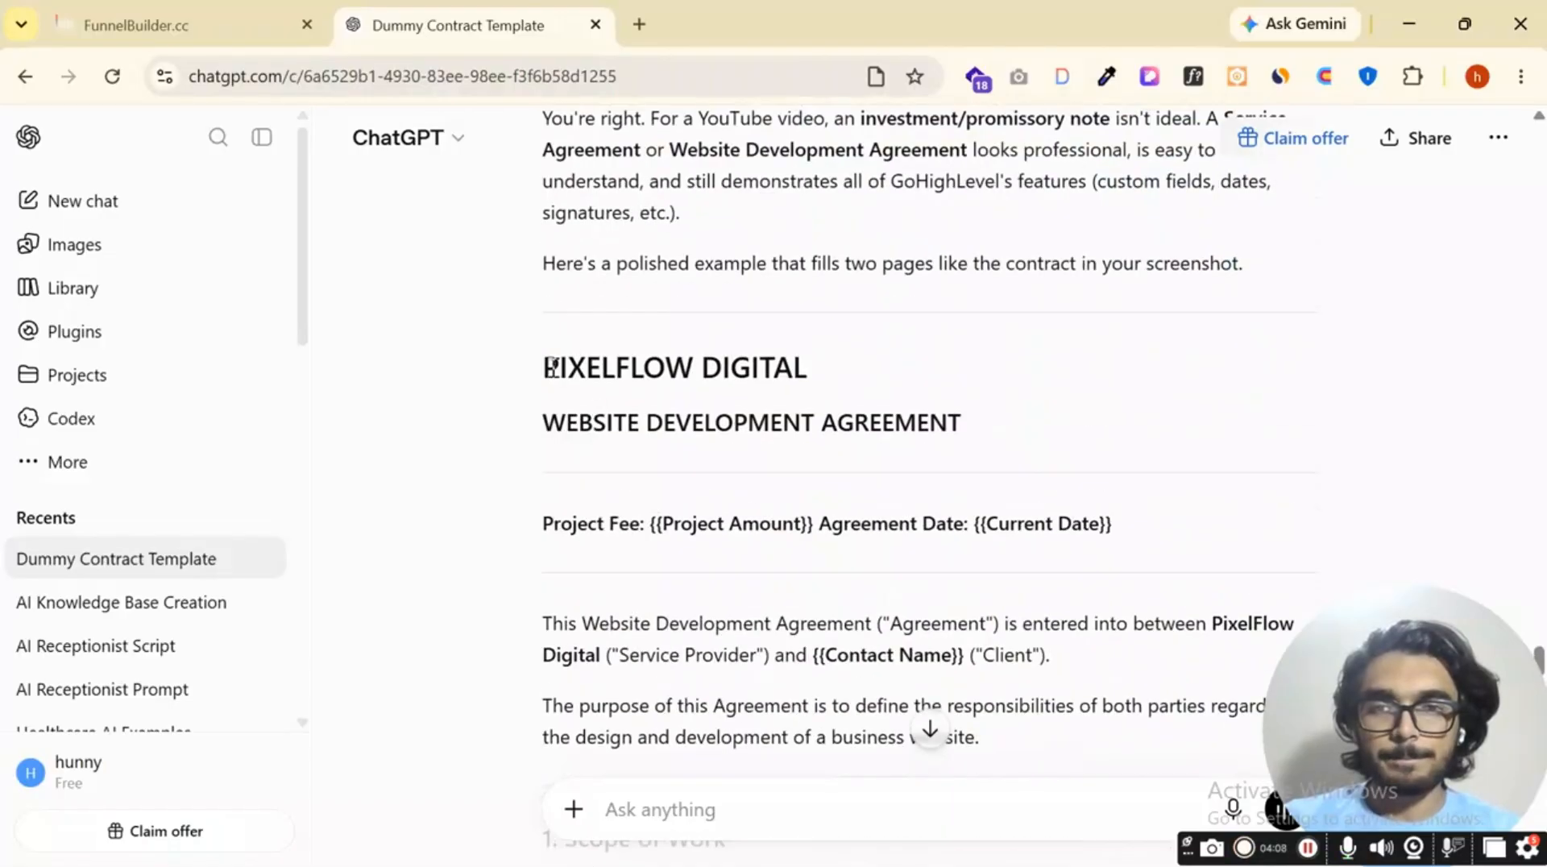
Copy the whole agreement, from the PIXELFLOW DIGITAL title to the Service Provider date, and replace the template's placeholder heading and text with it.
{"action": "left_click_drag", "start_coordinate": [547, 367], "coordinate": [825, 530]}
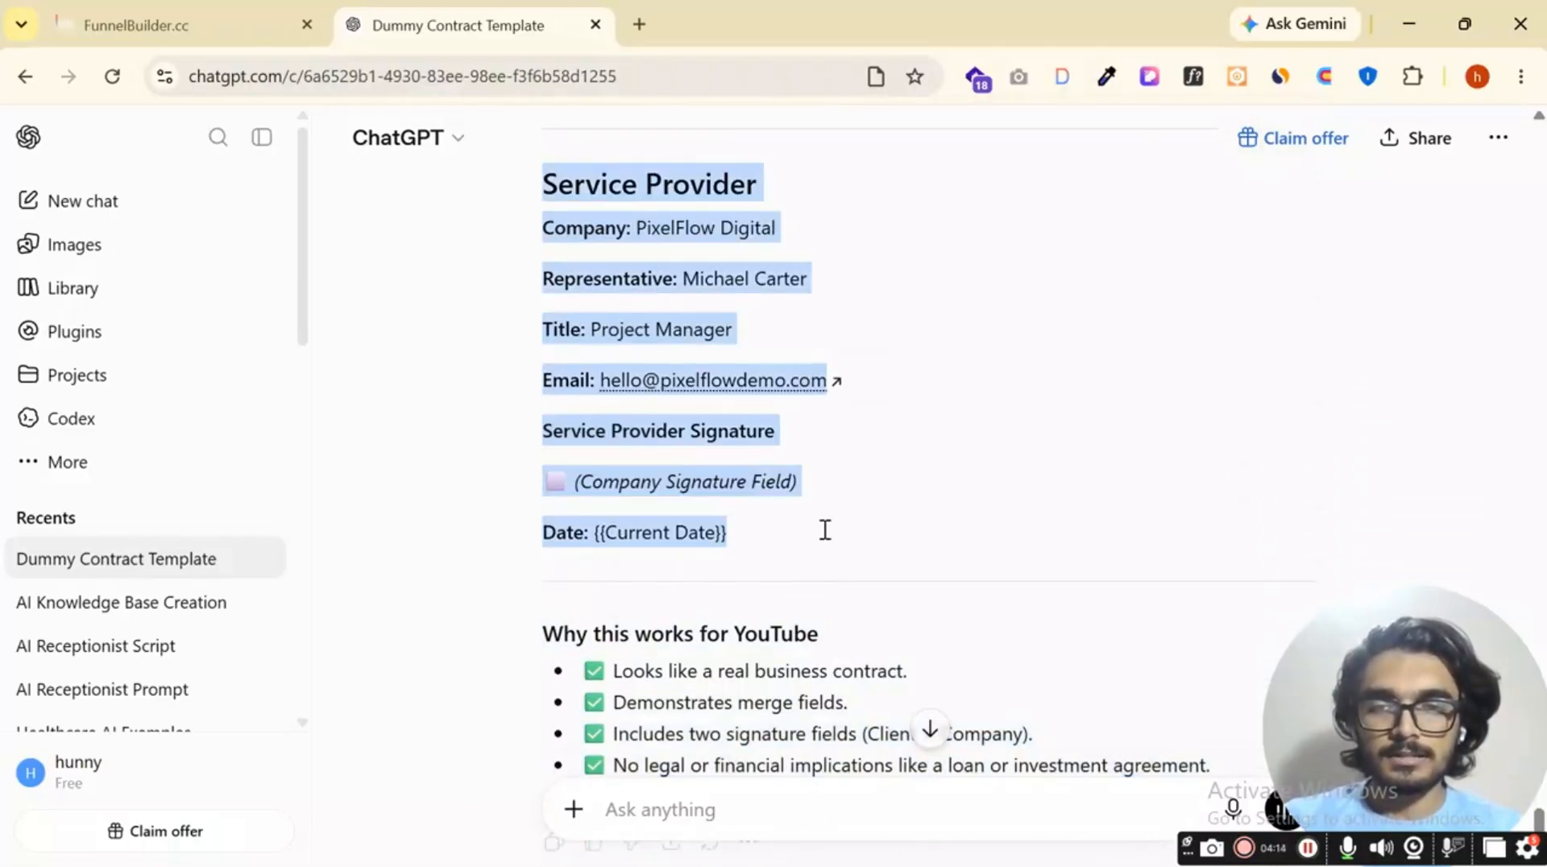
{"action": "left_click", "coordinate": [135, 25]}
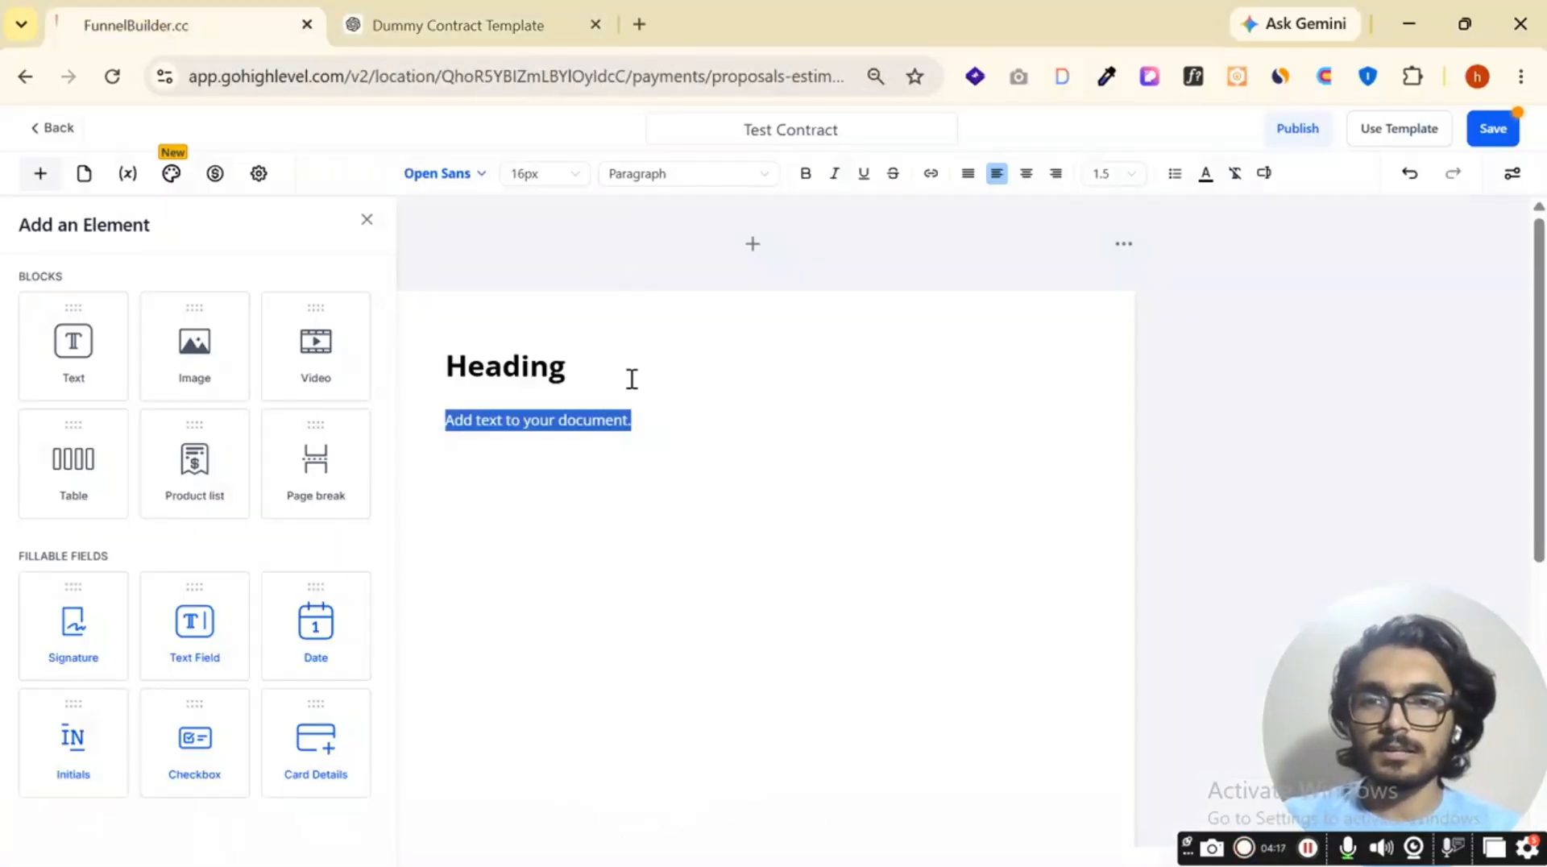
{"action": "left_click", "coordinate": [587, 405]}
{"action": "key", "text": "ctrl+a"}
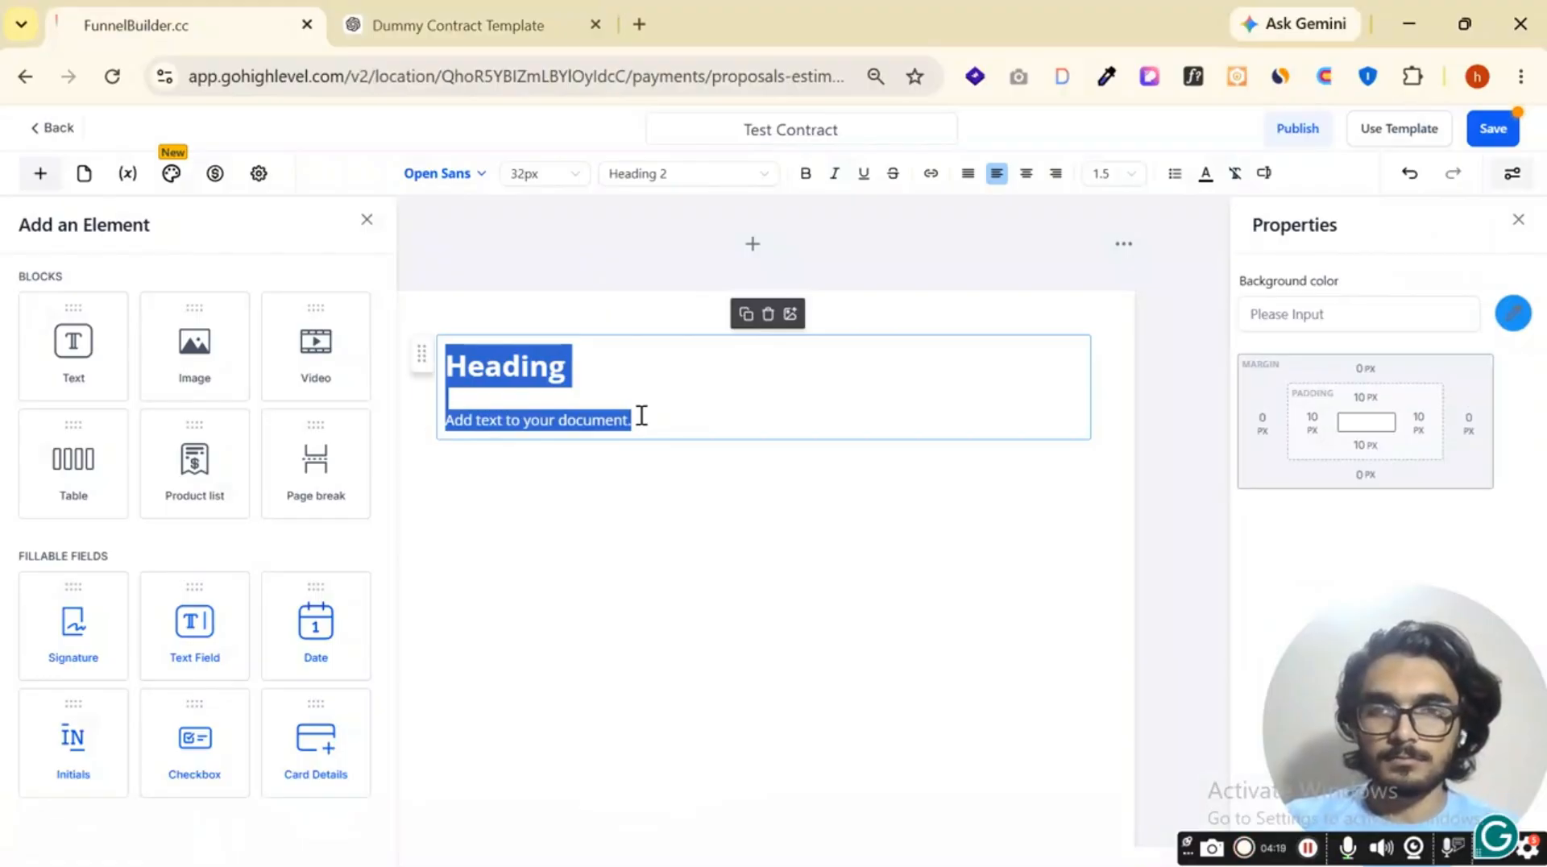
{"action": "key", "text": "ctrl+v"}
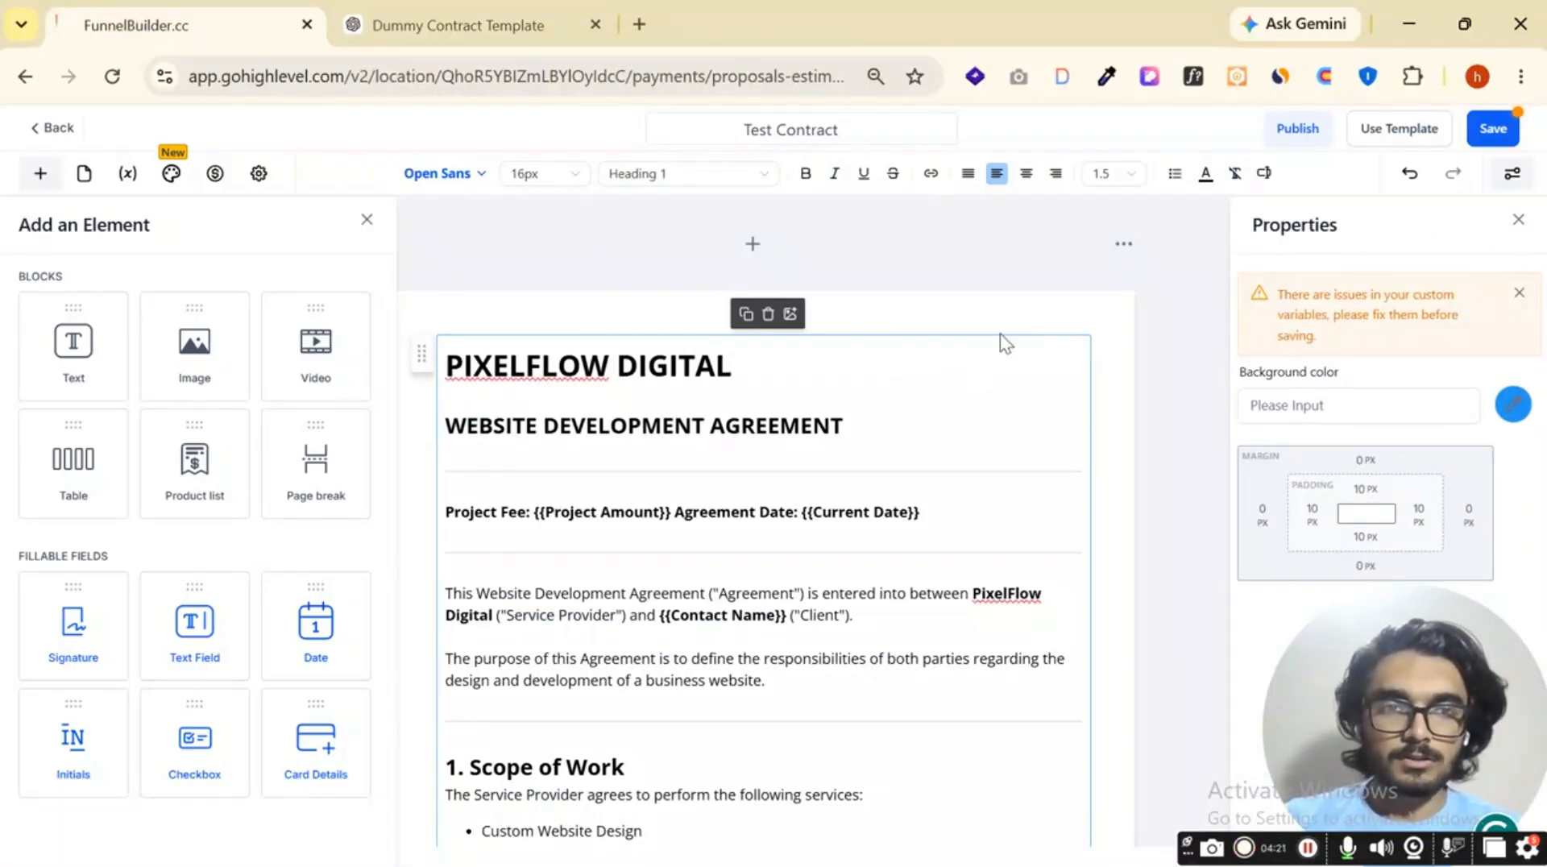
{"action": "left_click", "coordinate": [1521, 294]}
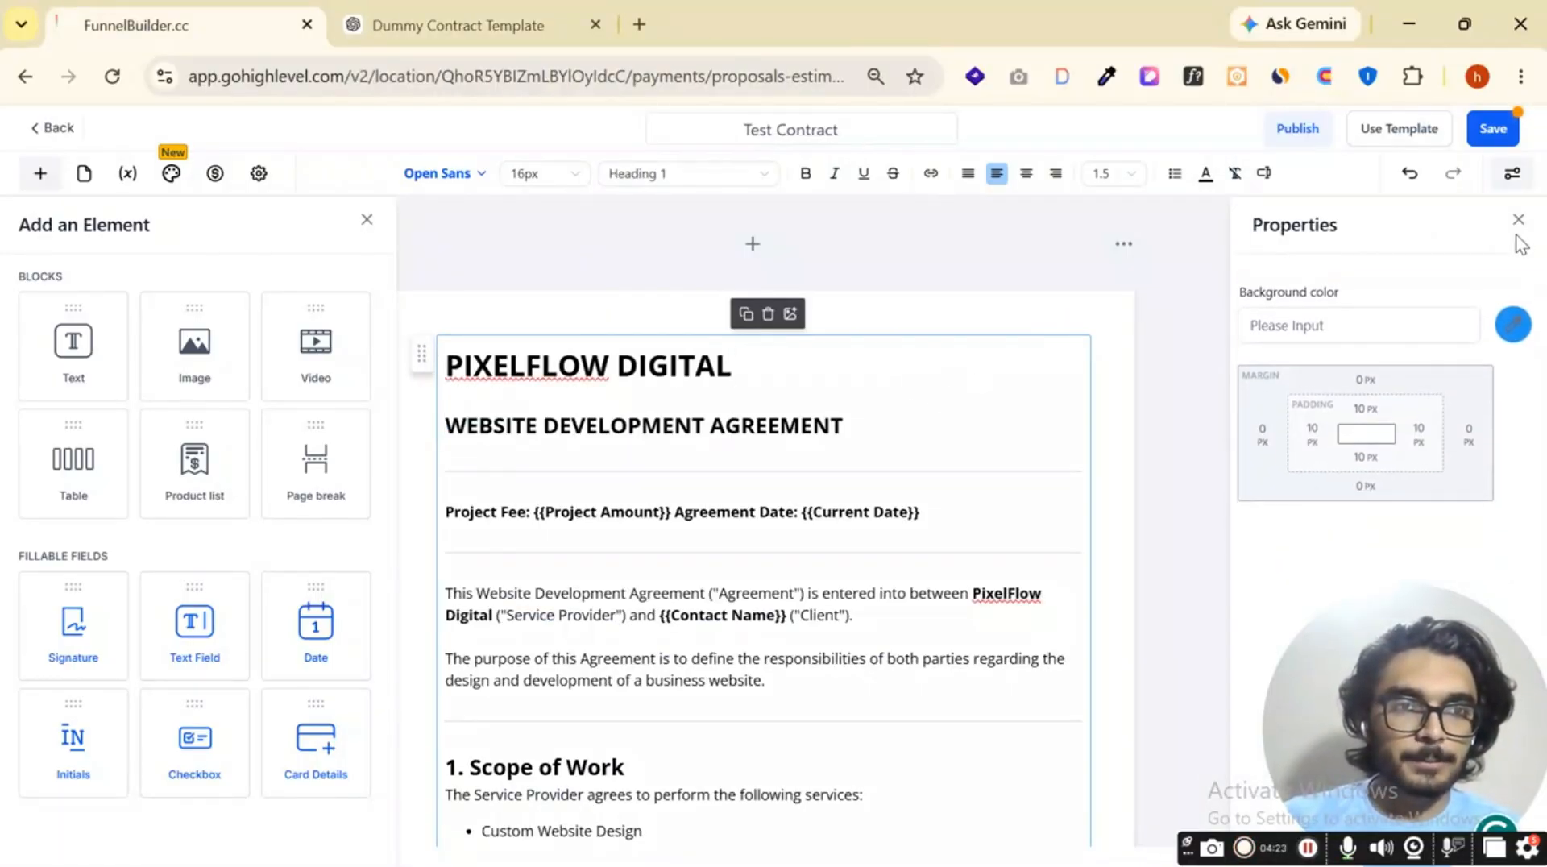
{"action": "left_click", "coordinate": [1518, 220]}
{"action": "left_click", "coordinate": [370, 230]}
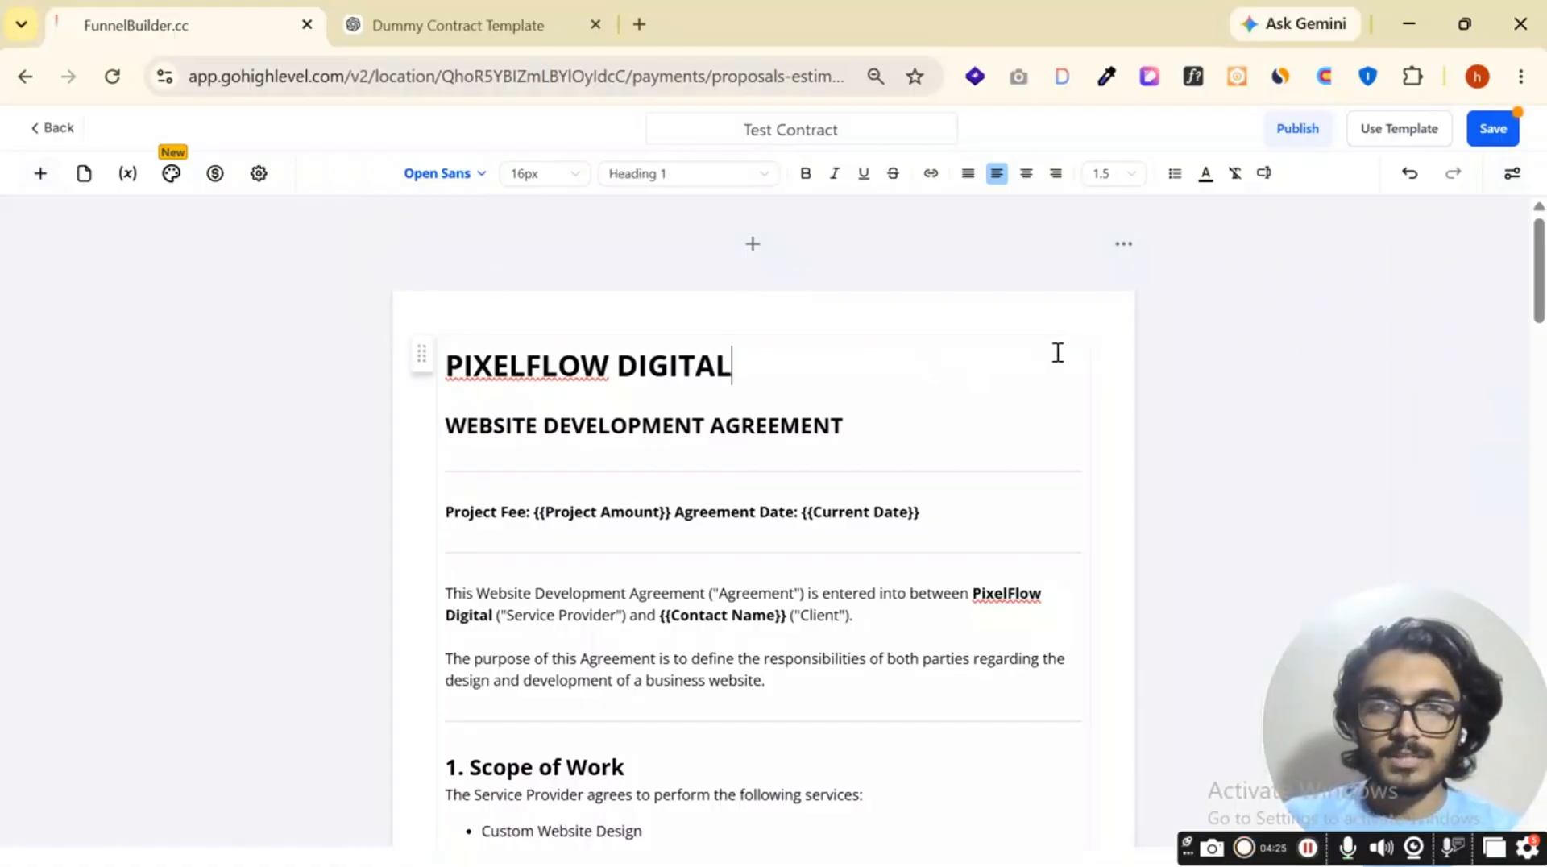
Look through the pasted contract from the title down to the Service Provider signature section and back.
{"action": "left_click", "coordinate": [1056, 349]}
{"action": "scroll", "coordinate": [863, 376], "scroll_direction": "down", "scroll_amount": 15}
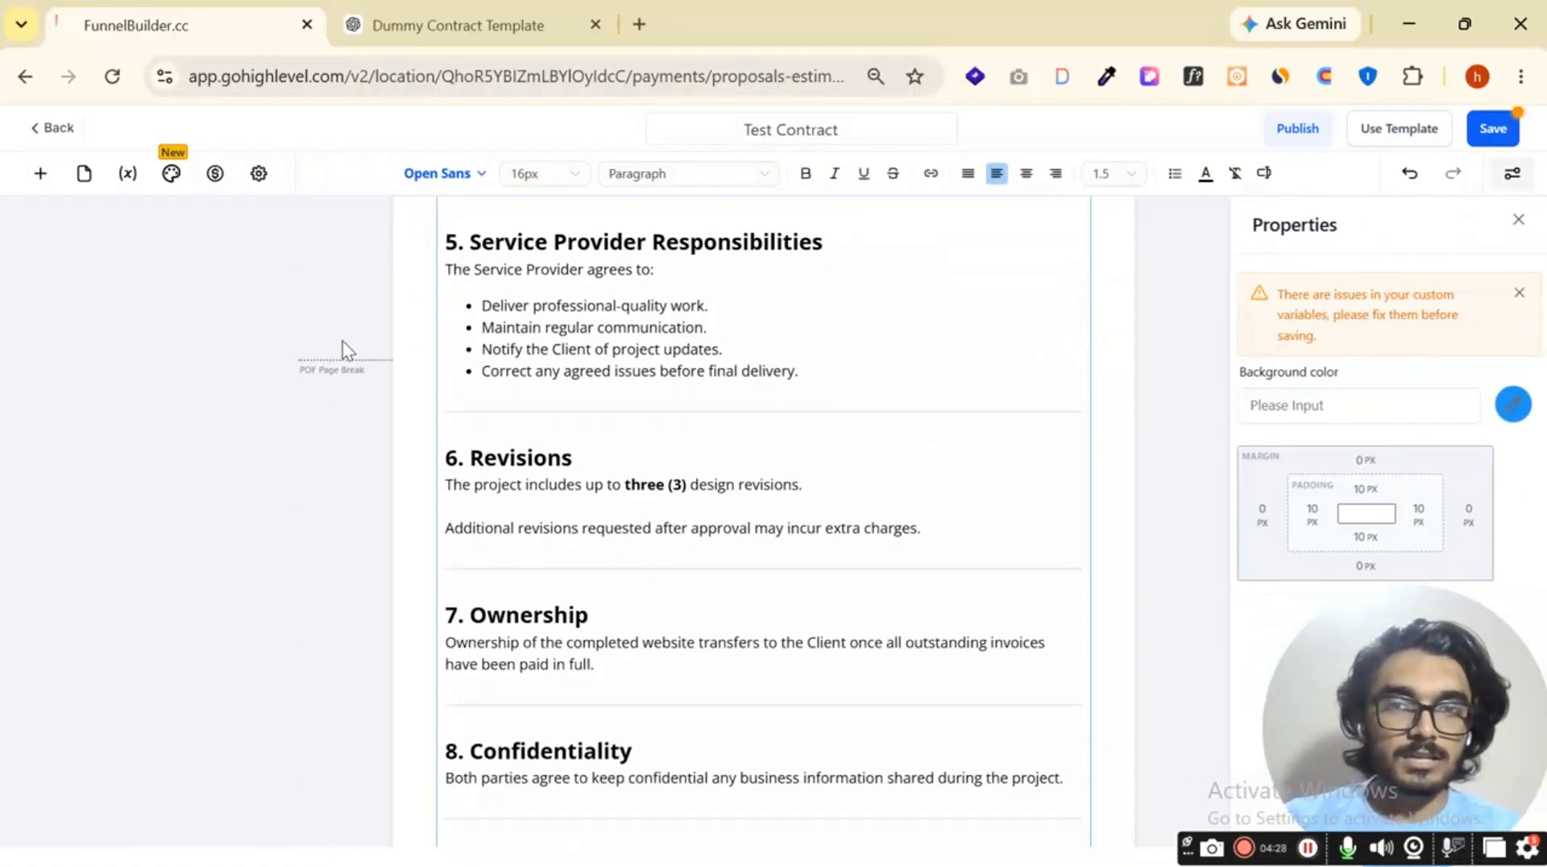
{"action": "scroll", "coordinate": [581, 508], "scroll_direction": "down", "scroll_amount": 10}
{"action": "scroll", "coordinate": [787, 508], "scroll_direction": "up", "scroll_amount": 15}
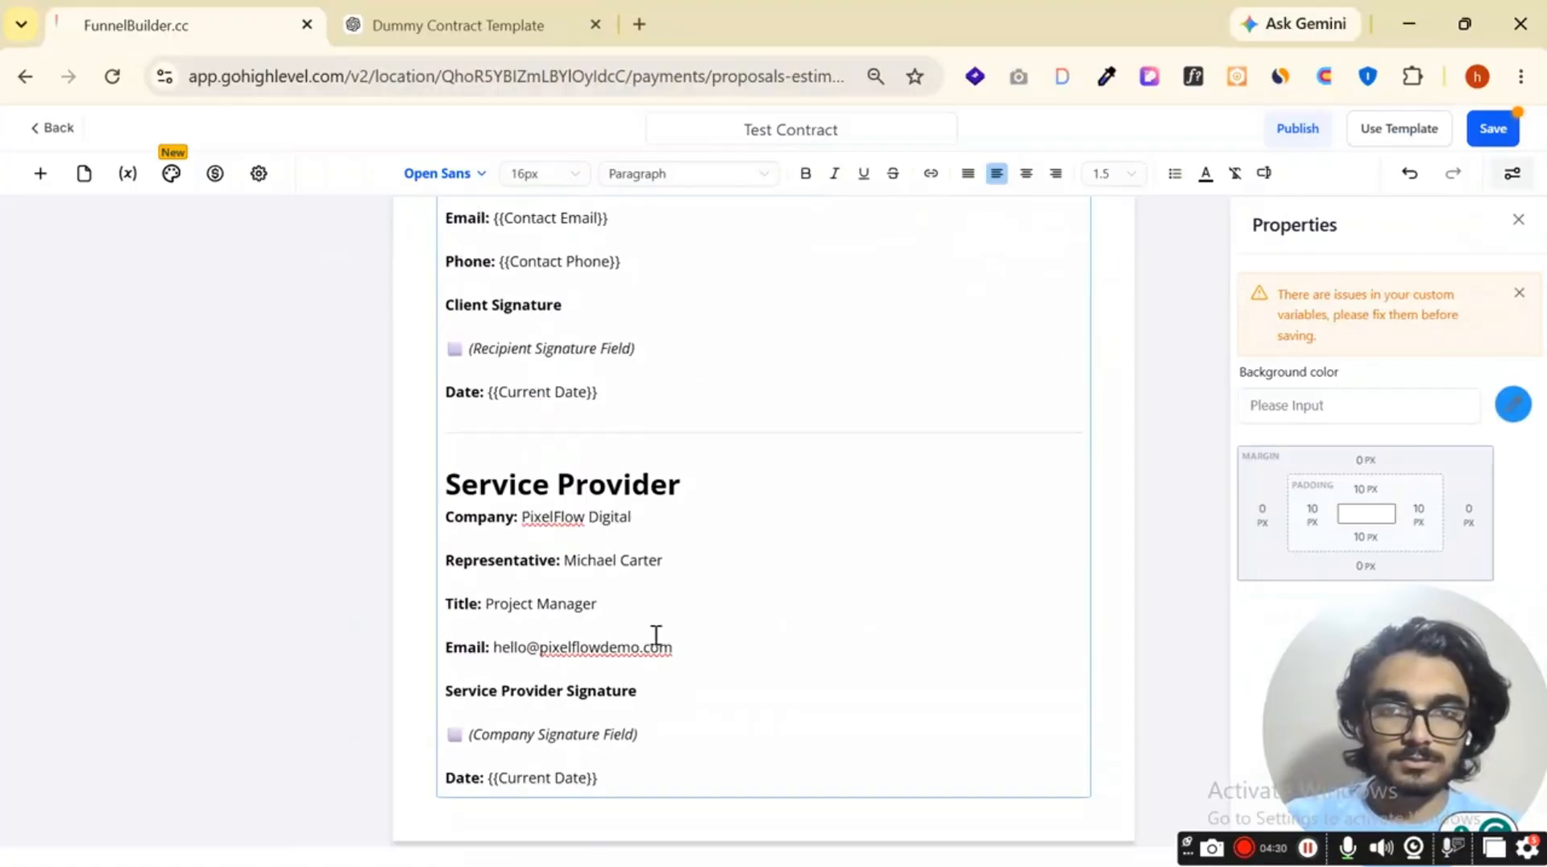
{"action": "scroll", "coordinate": [991, 476], "scroll_direction": "up", "scroll_amount": 10}
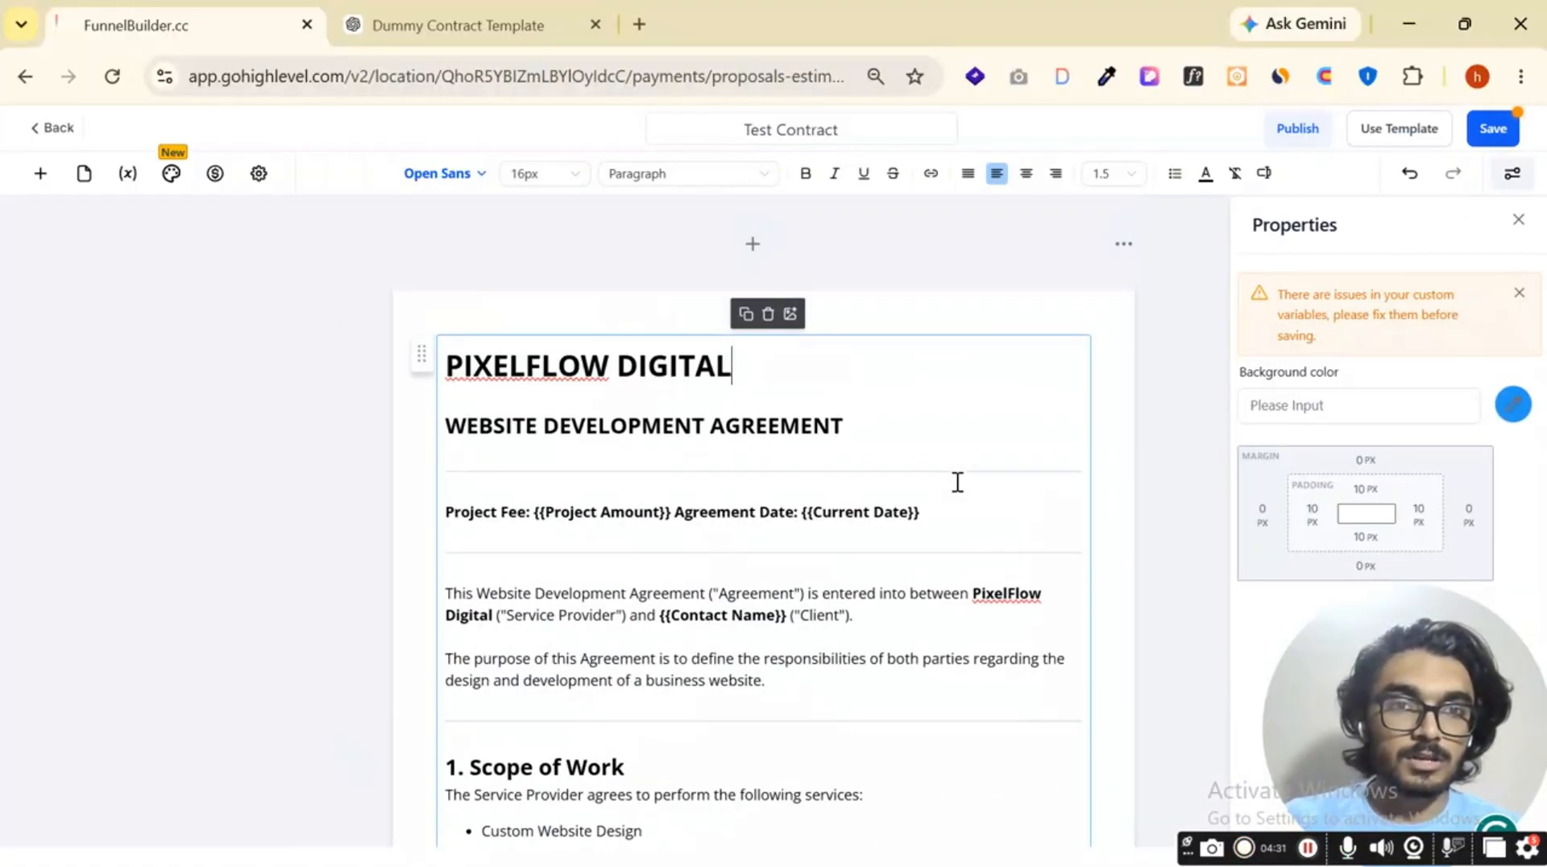
{"action": "left_click", "coordinate": [1517, 222]}
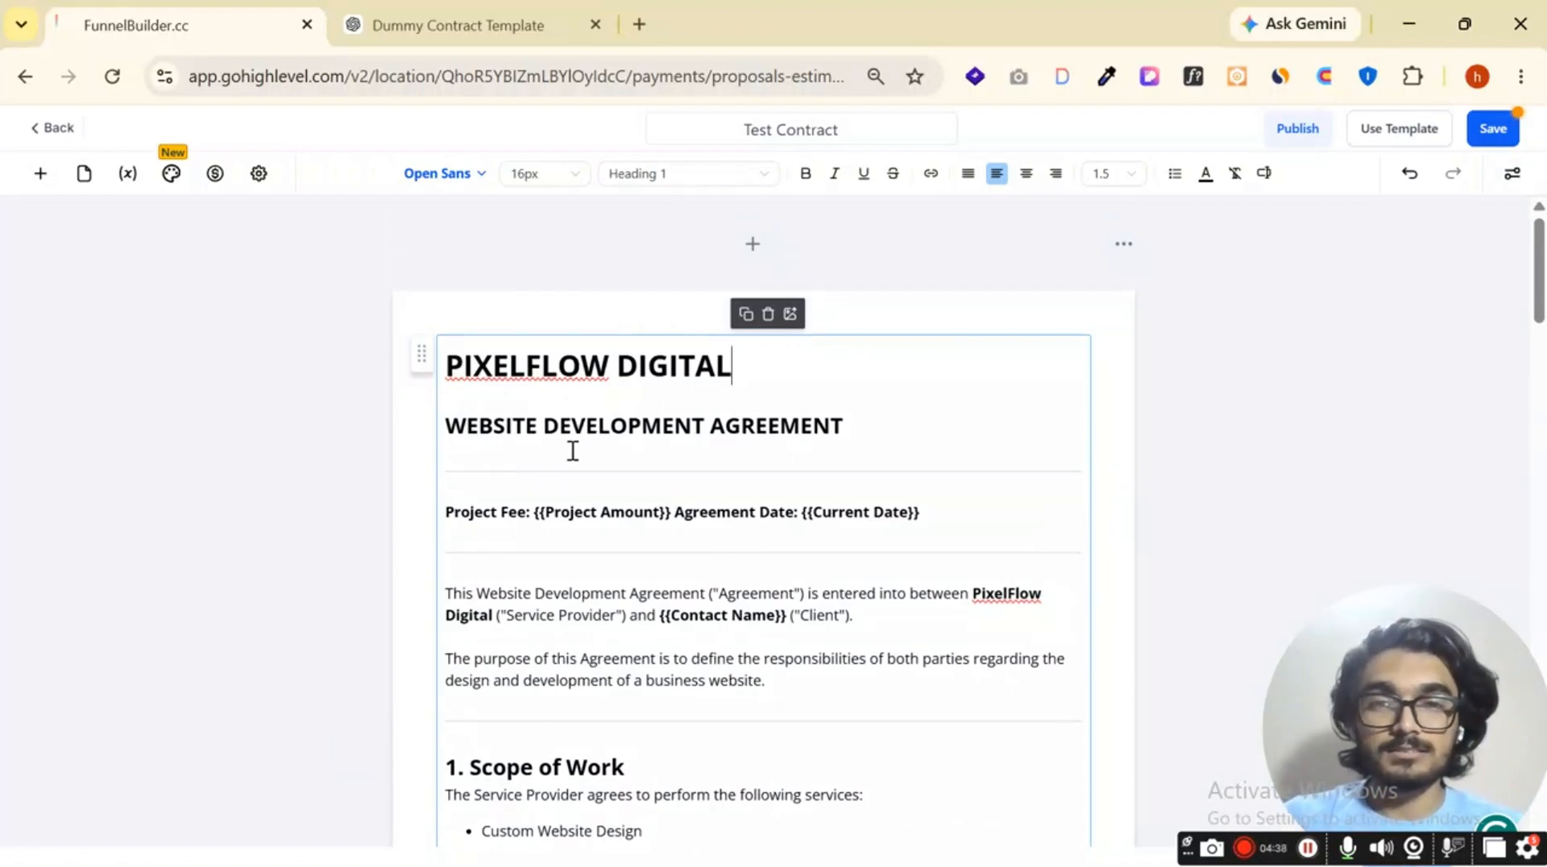
Delete the {{Project Amount}} placeholder after Project Fee in the contract header.
{"action": "triple_click", "coordinate": [821, 406]}
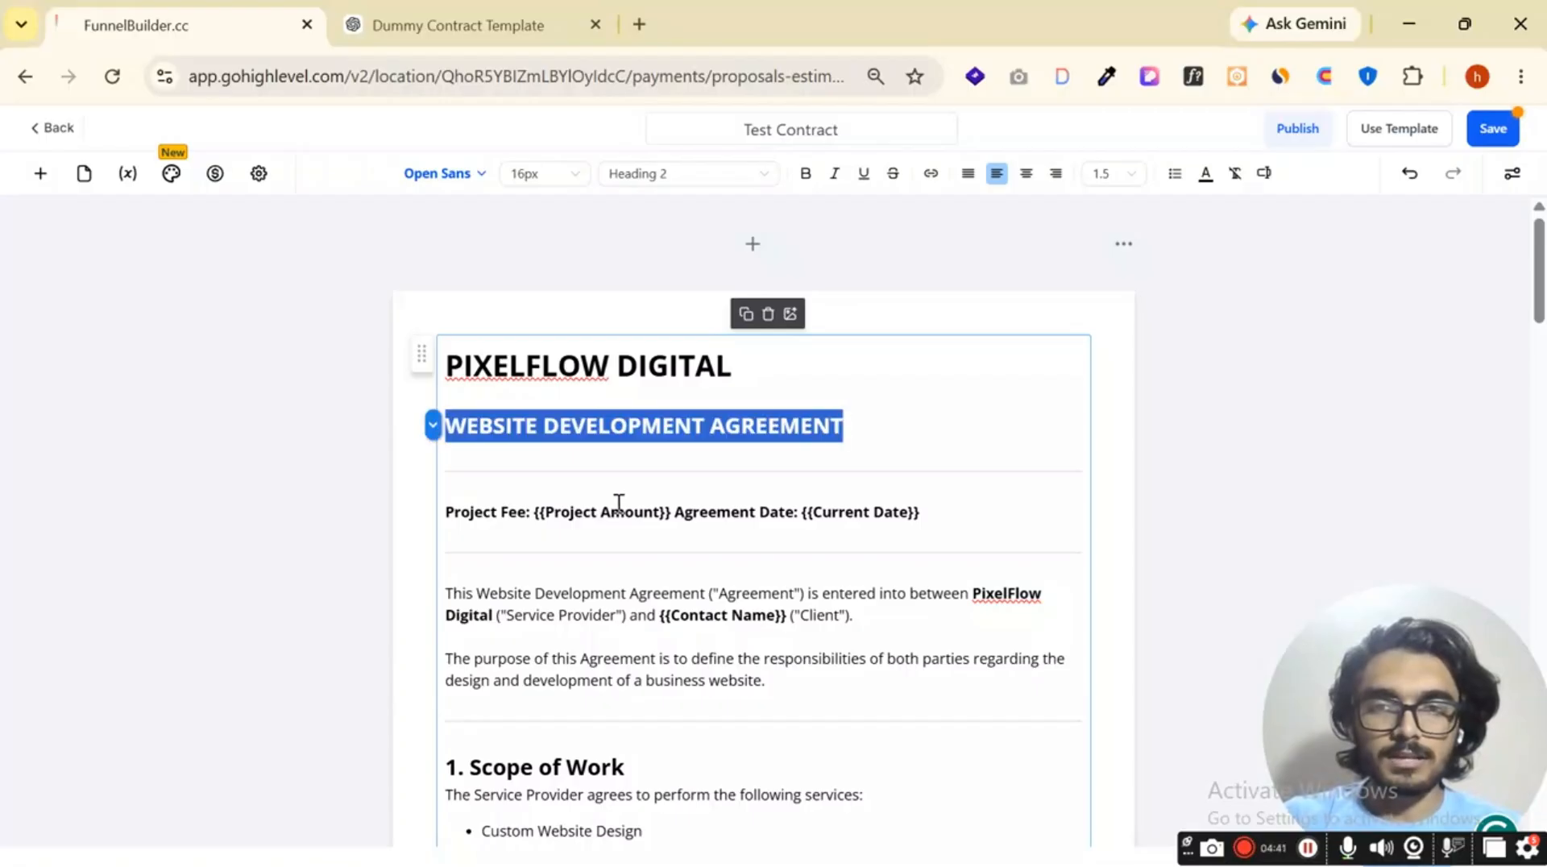
{"action": "left_click", "coordinate": [601, 512]}
{"action": "left_click_drag", "start_coordinate": [673, 511], "coordinate": [547, 515]}
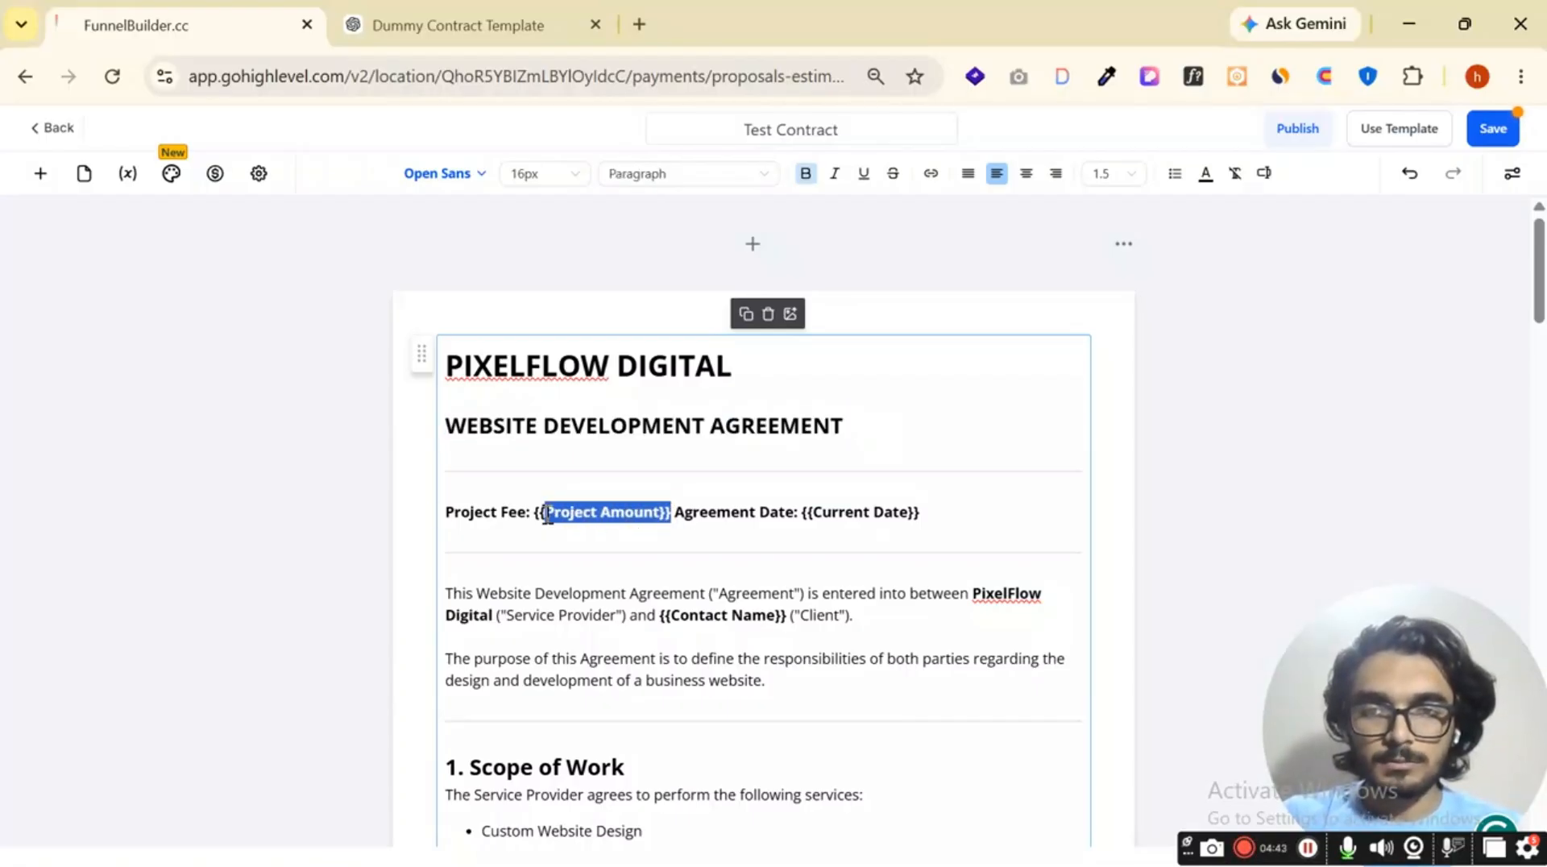
{"action": "key", "text": "BackSpace"}
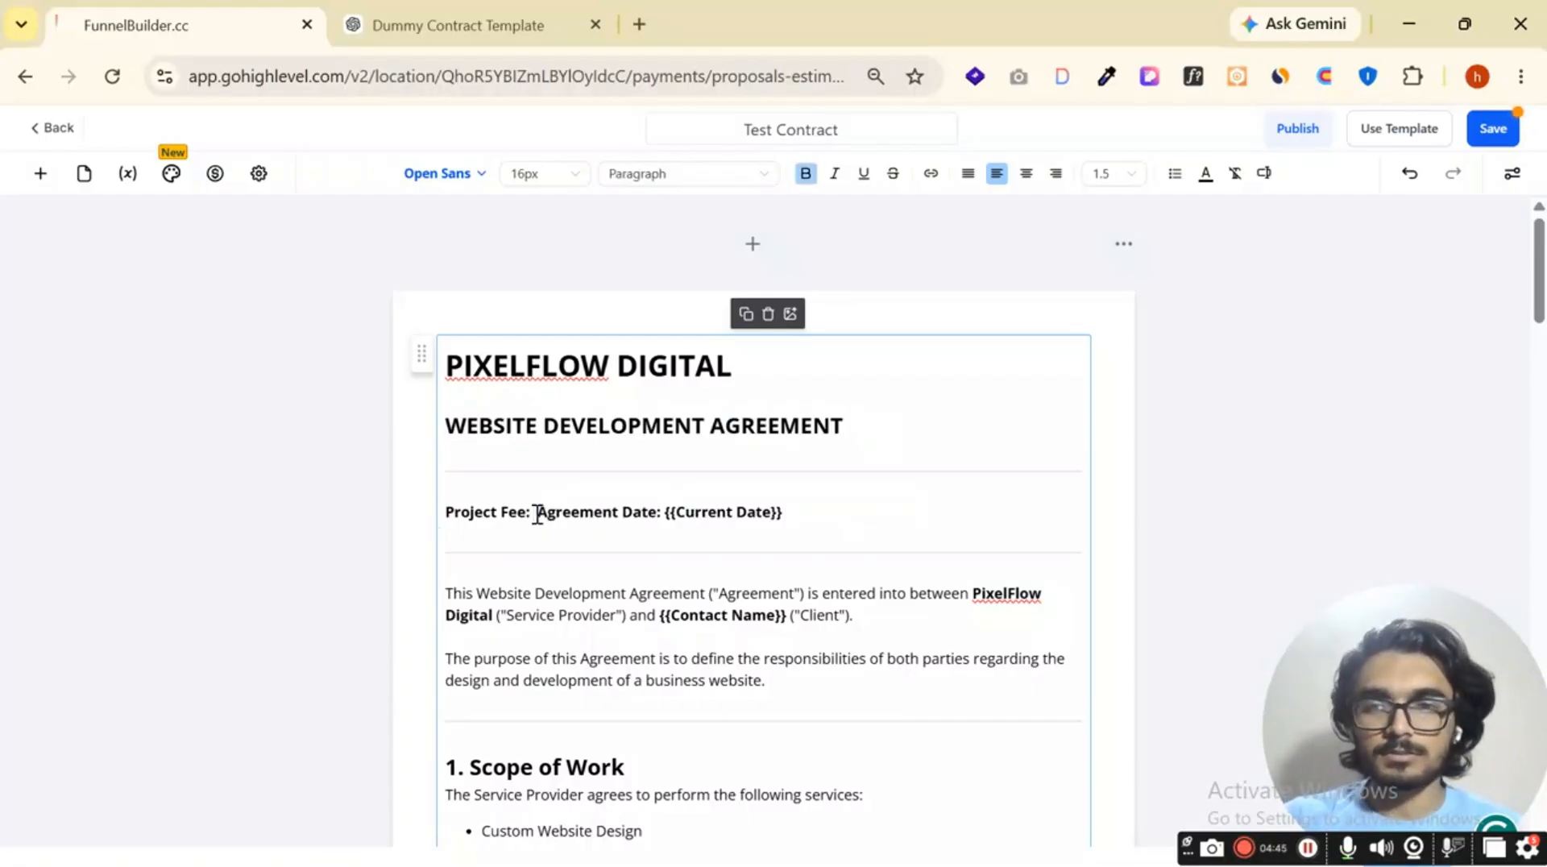
Add a fillable text field, widen the gap before Agreement Date and position the field in it beside Project Fee.
{"action": "left_click", "coordinate": [26, 173]}
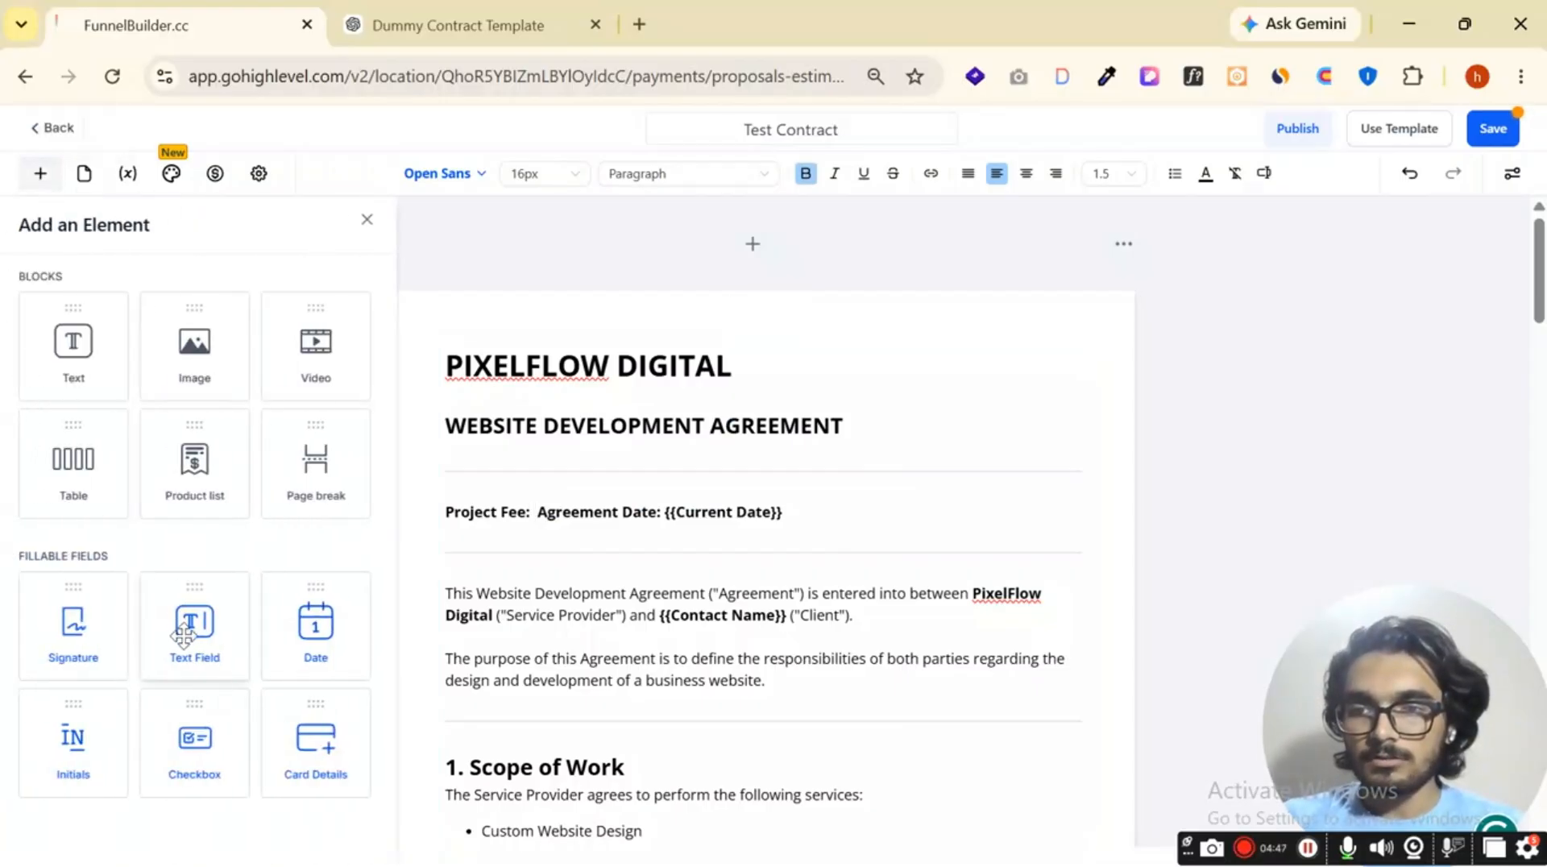
{"action": "left_click_drag", "start_coordinate": [187, 640], "coordinate": [519, 475]}
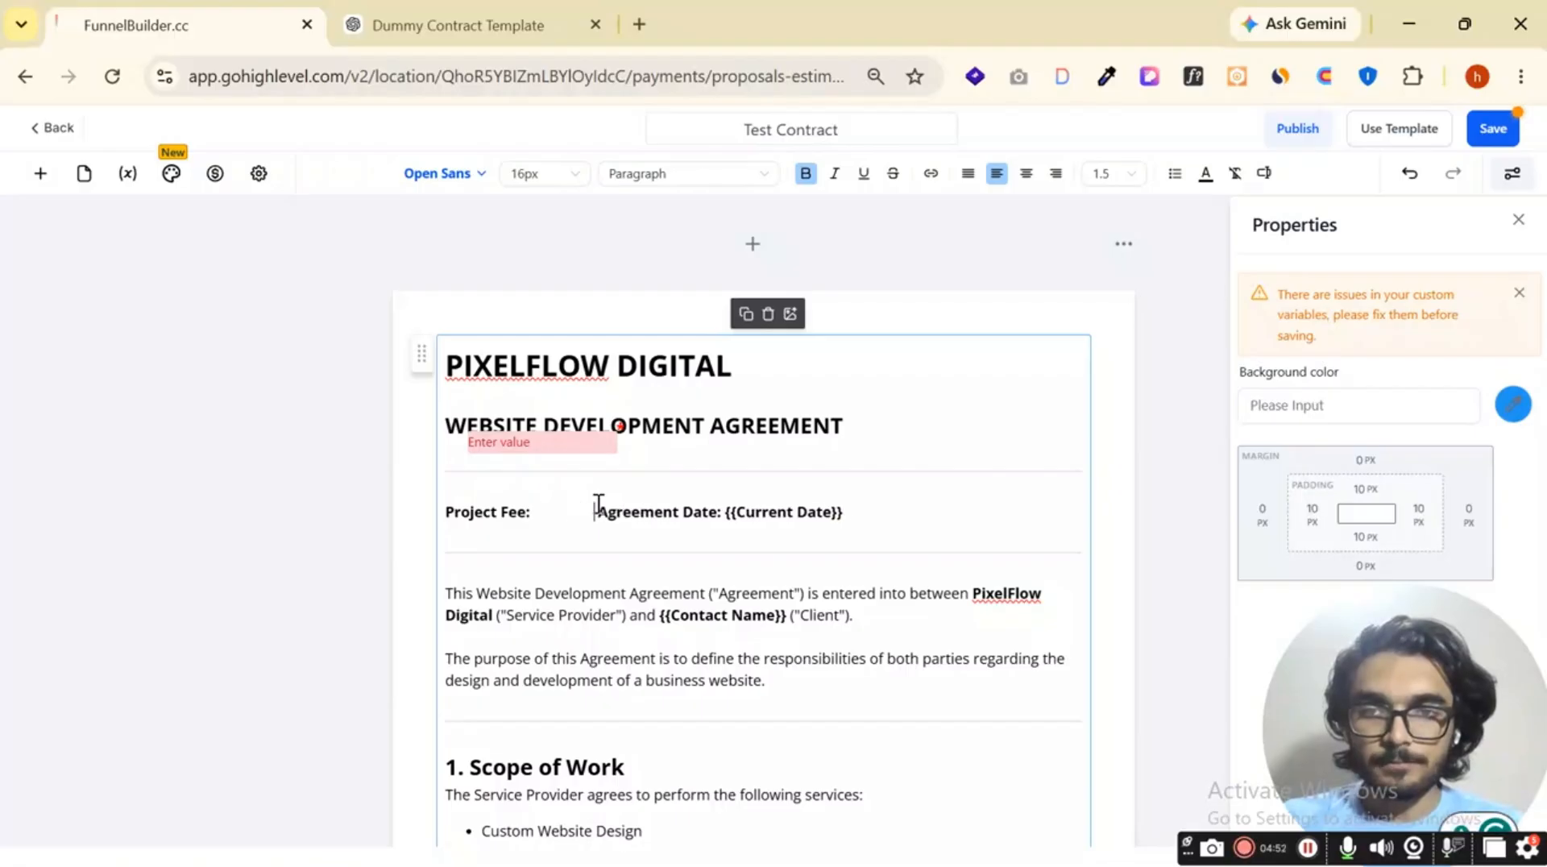
{"action": "left_click", "coordinate": [547, 442]}
{"action": "left_click", "coordinate": [612, 513]}
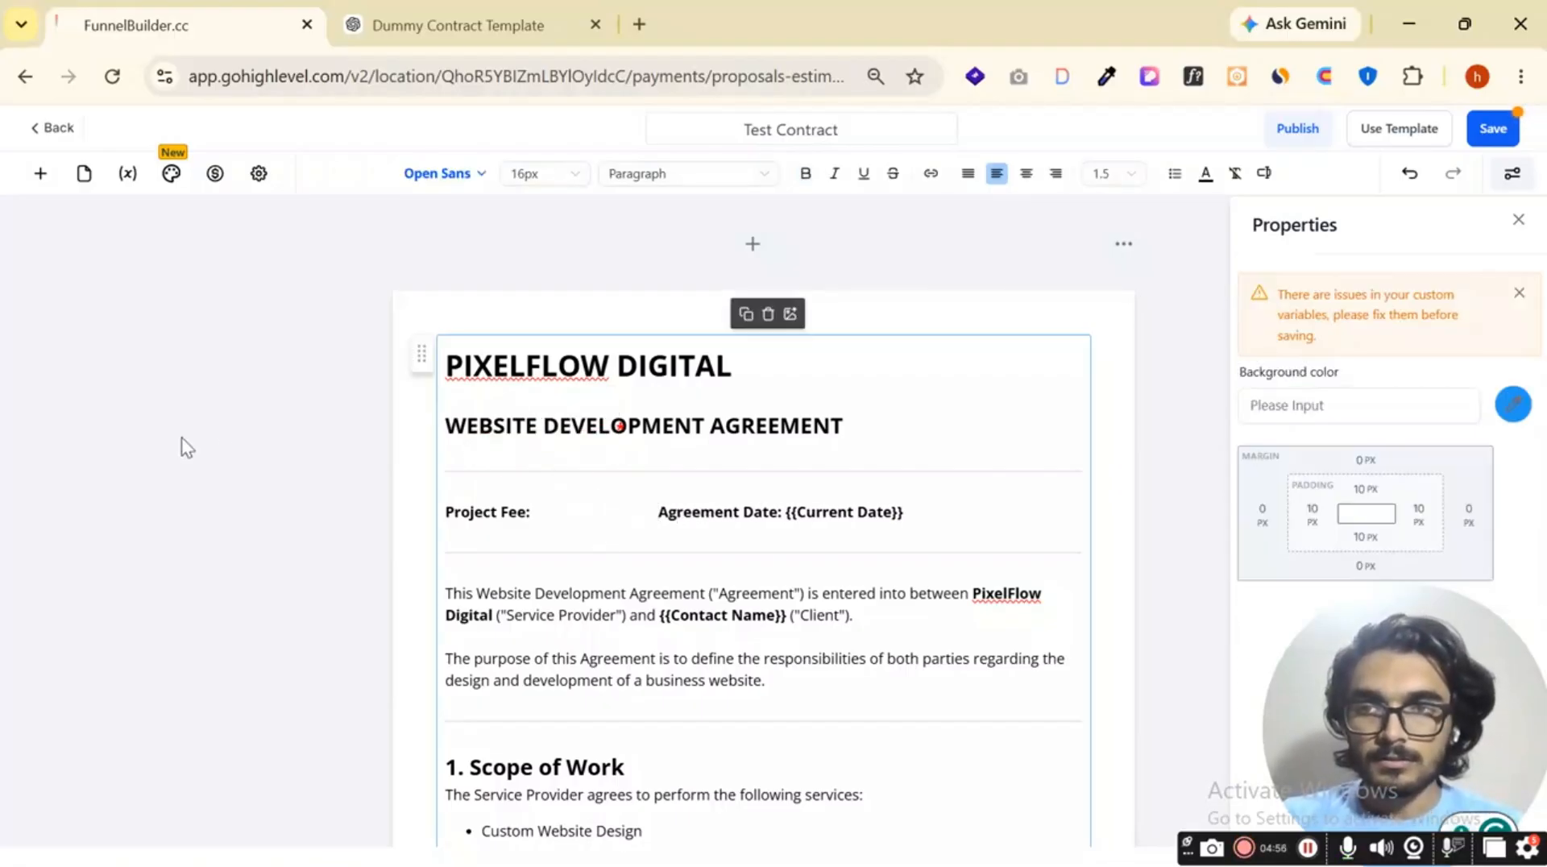
{"action": "left_click_drag", "start_coordinate": [554, 443], "coordinate": [610, 512]}
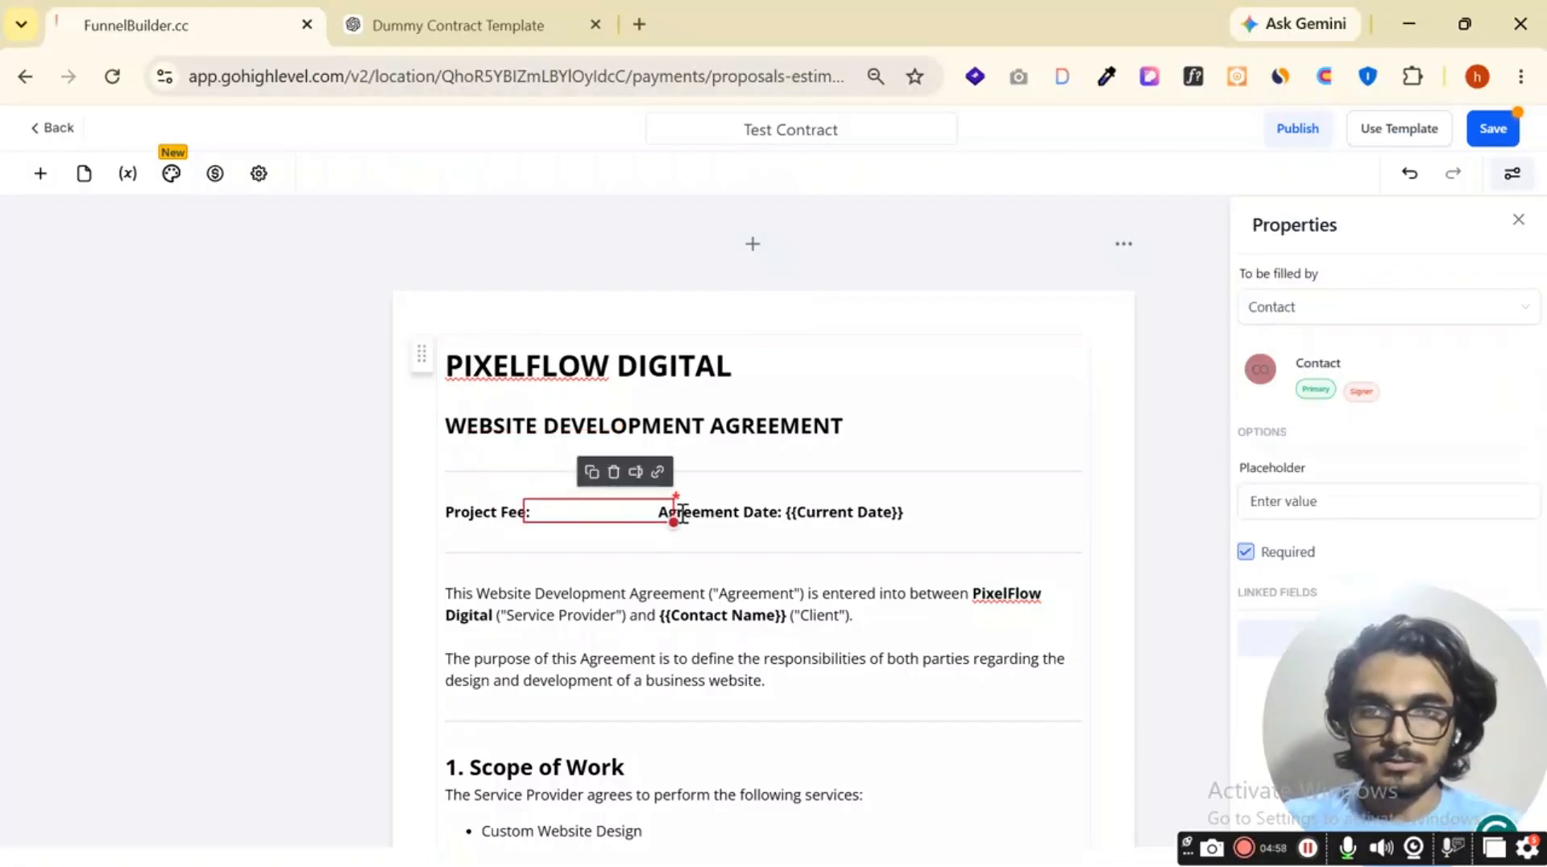
Delete the overlapping text field, widen the gap before Agreement Date and place a new fillable text field beside Project Fee.
{"action": "left_click", "coordinate": [703, 515]}
{"action": "left_click", "coordinate": [666, 510]}
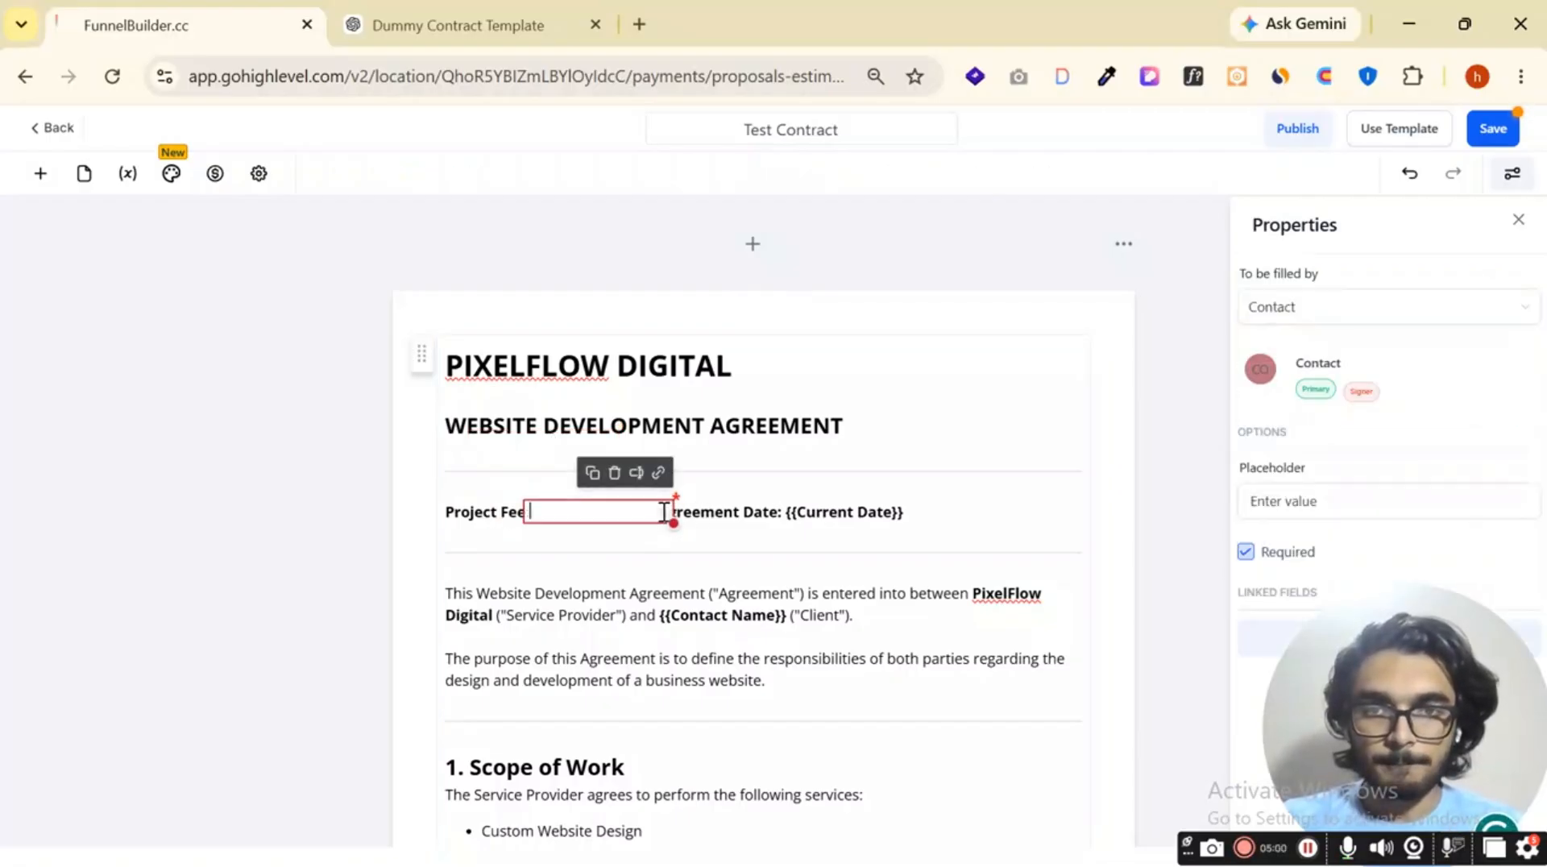
{"action": "left_click", "coordinate": [614, 473]}
{"action": "left_click", "coordinate": [655, 508]}
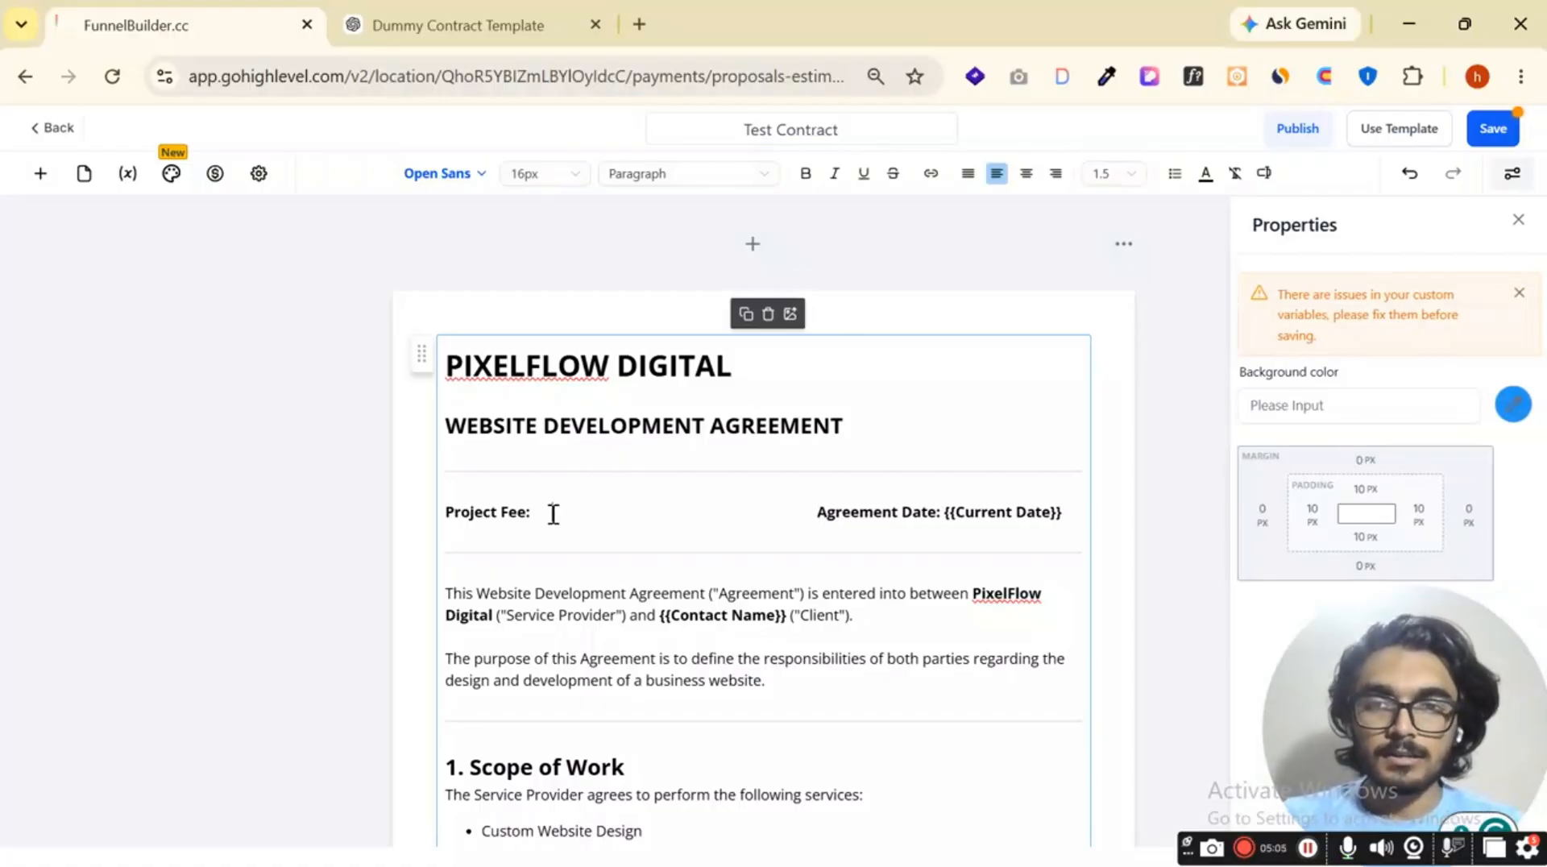
{"action": "left_click", "coordinate": [40, 174]}
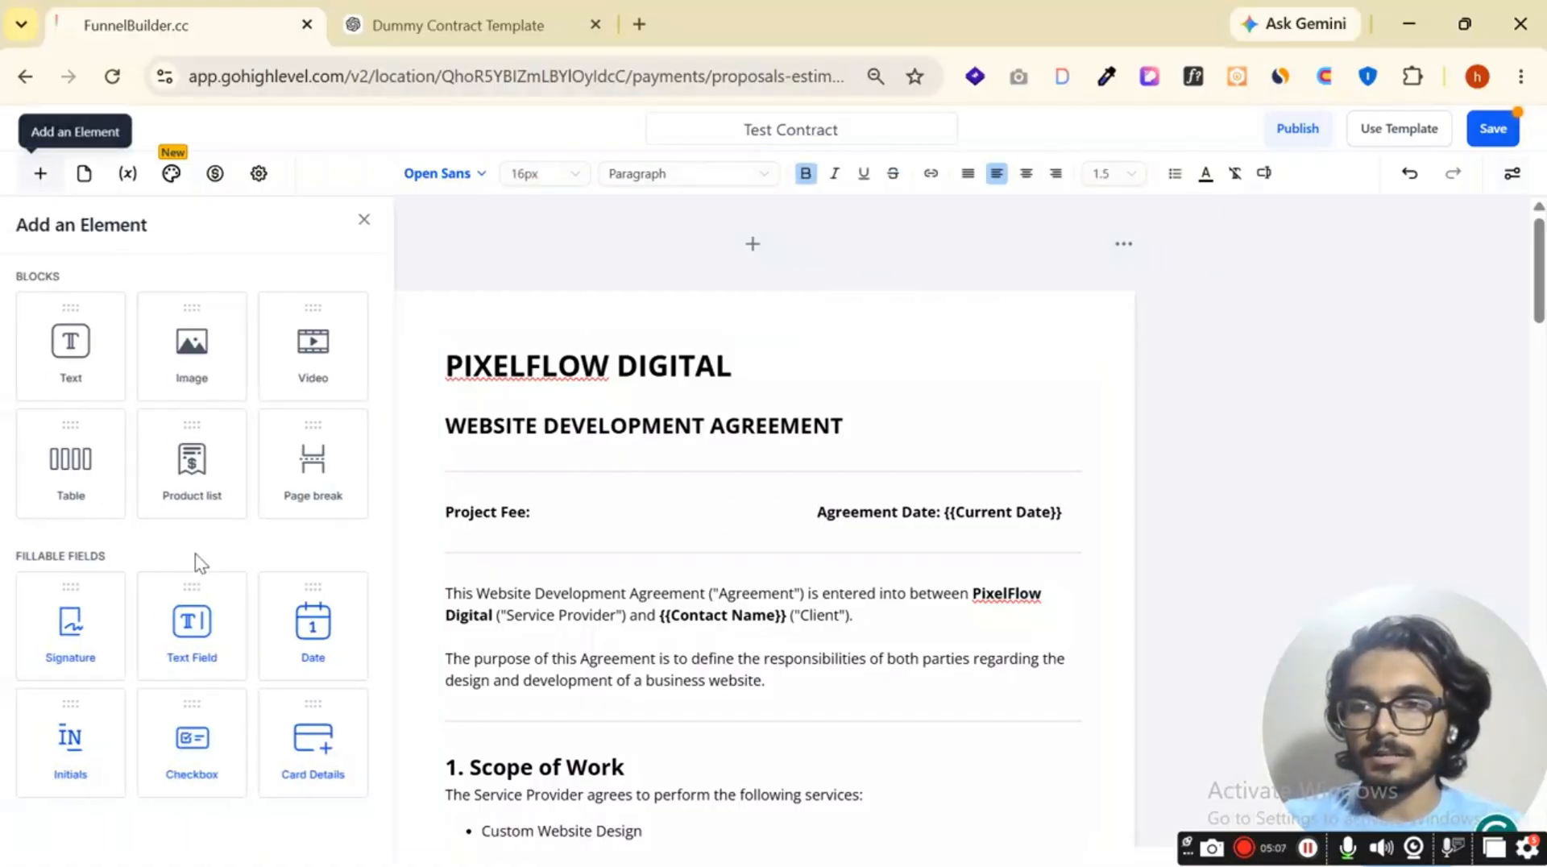
{"action": "left_click_drag", "start_coordinate": [249, 594], "coordinate": [664, 506]}
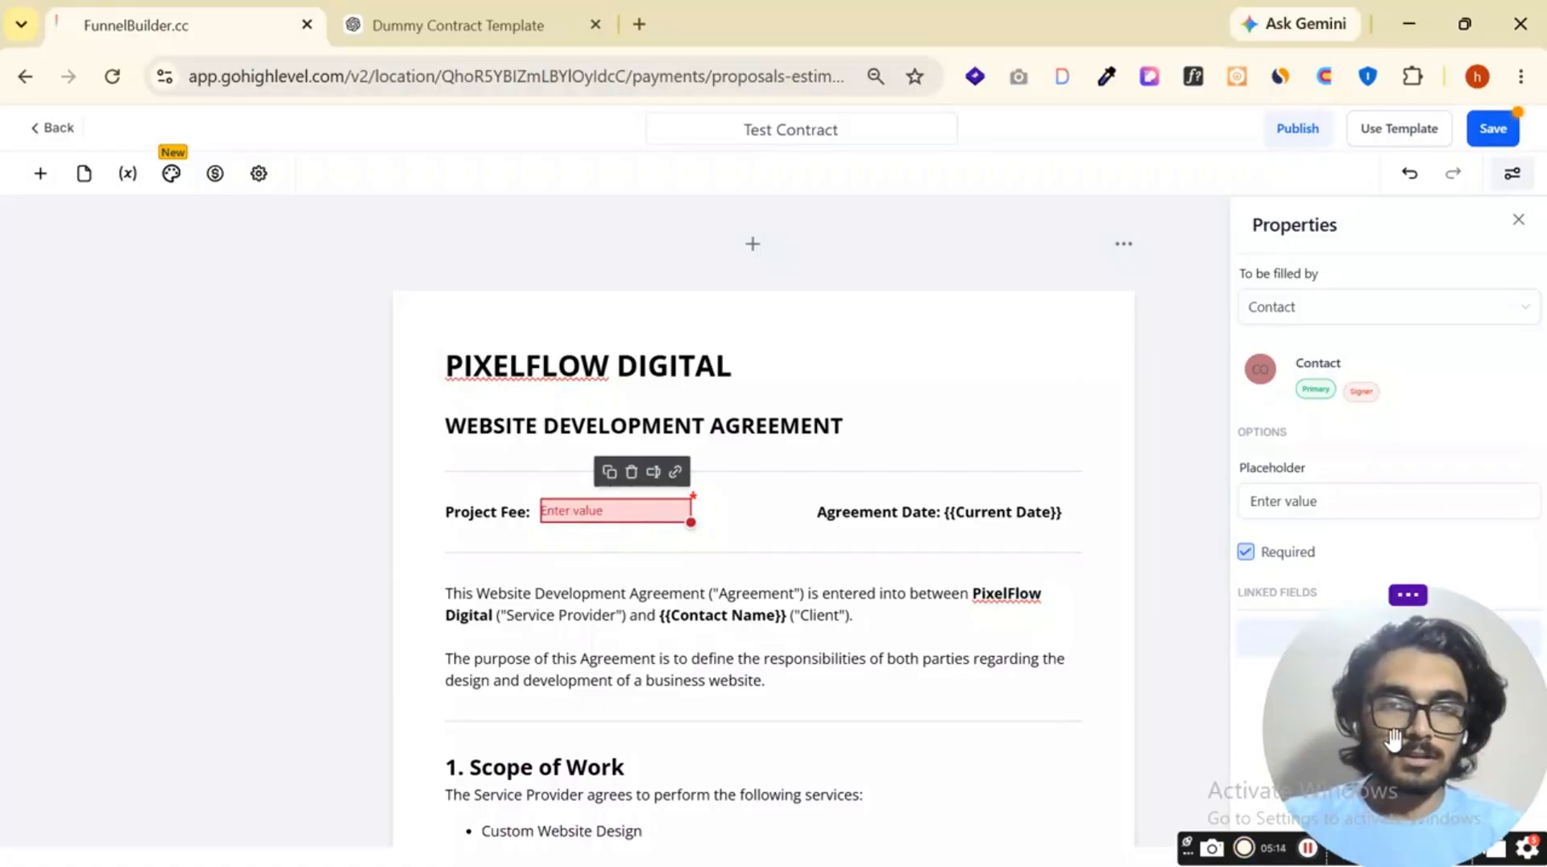
{"action": "left_click_drag", "start_coordinate": [1393, 739], "coordinate": [1031, 739]}
{"action": "double_click", "coordinate": [1325, 499]}
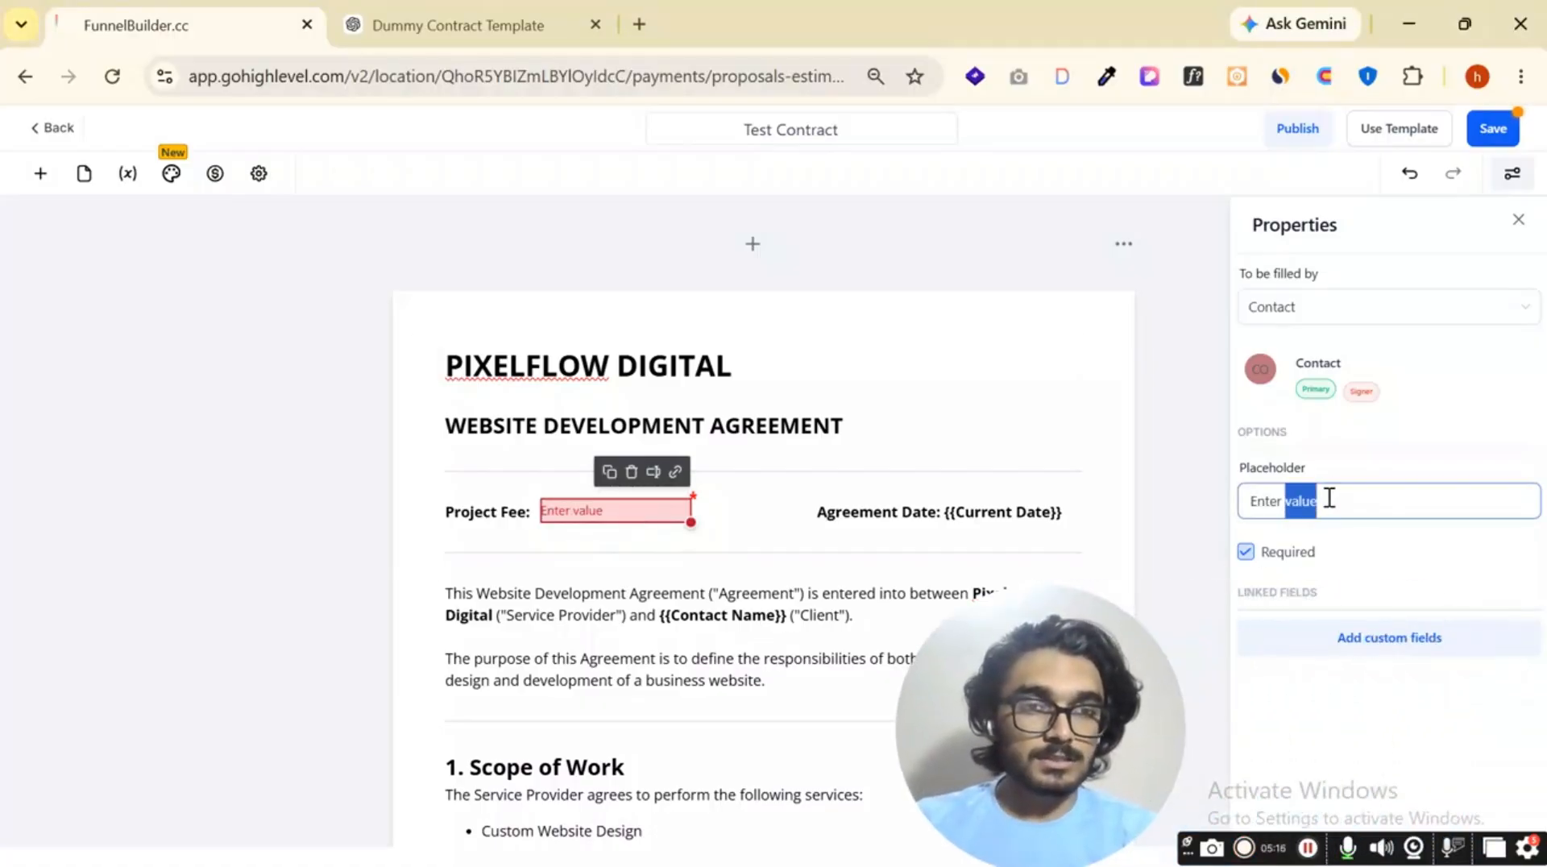
{"action": "triple_click", "coordinate": [1329, 497]}
{"action": "left_click_drag", "start_coordinate": [1098, 777], "coordinate": [1412, 731]}
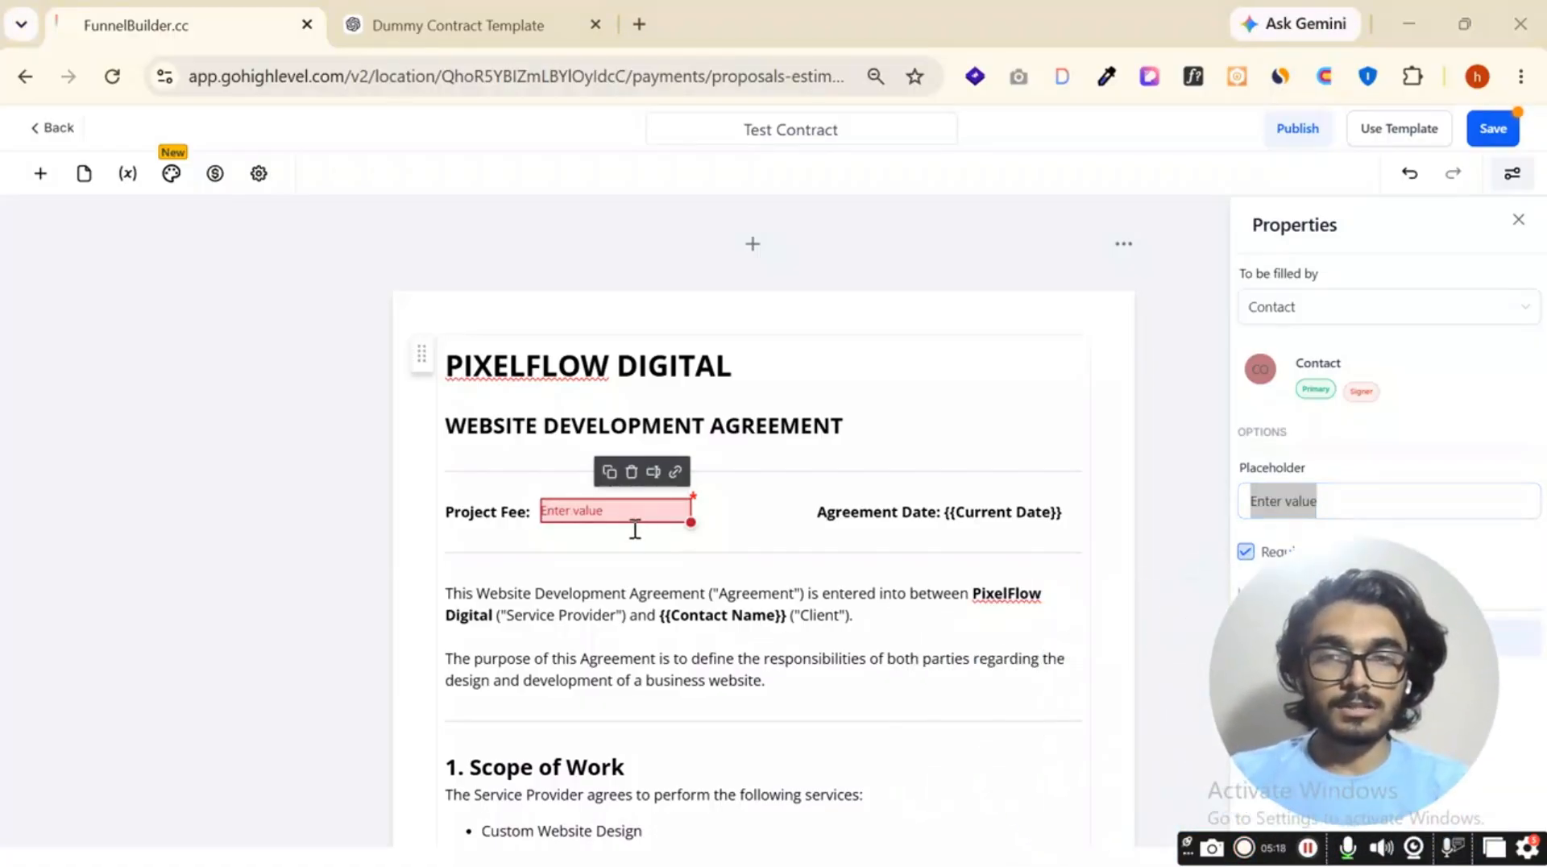
Replace the {{Current Date}} placeholder after Agreement Date with a fillable date field.
{"action": "left_click", "coordinate": [946, 520]}
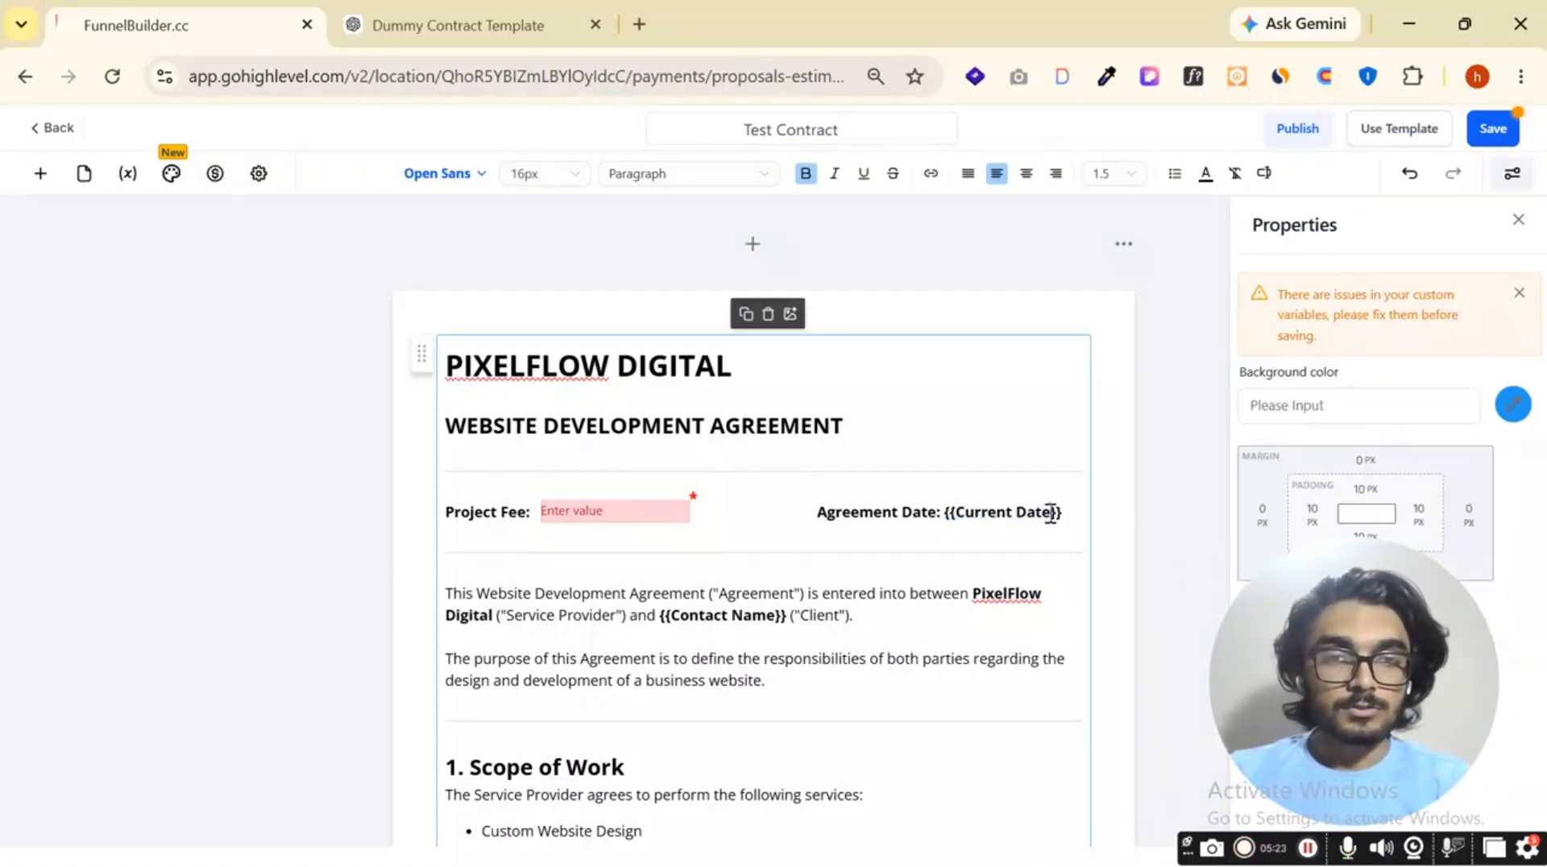
{"action": "left_click_drag", "start_coordinate": [1050, 513], "coordinate": [944, 515]}
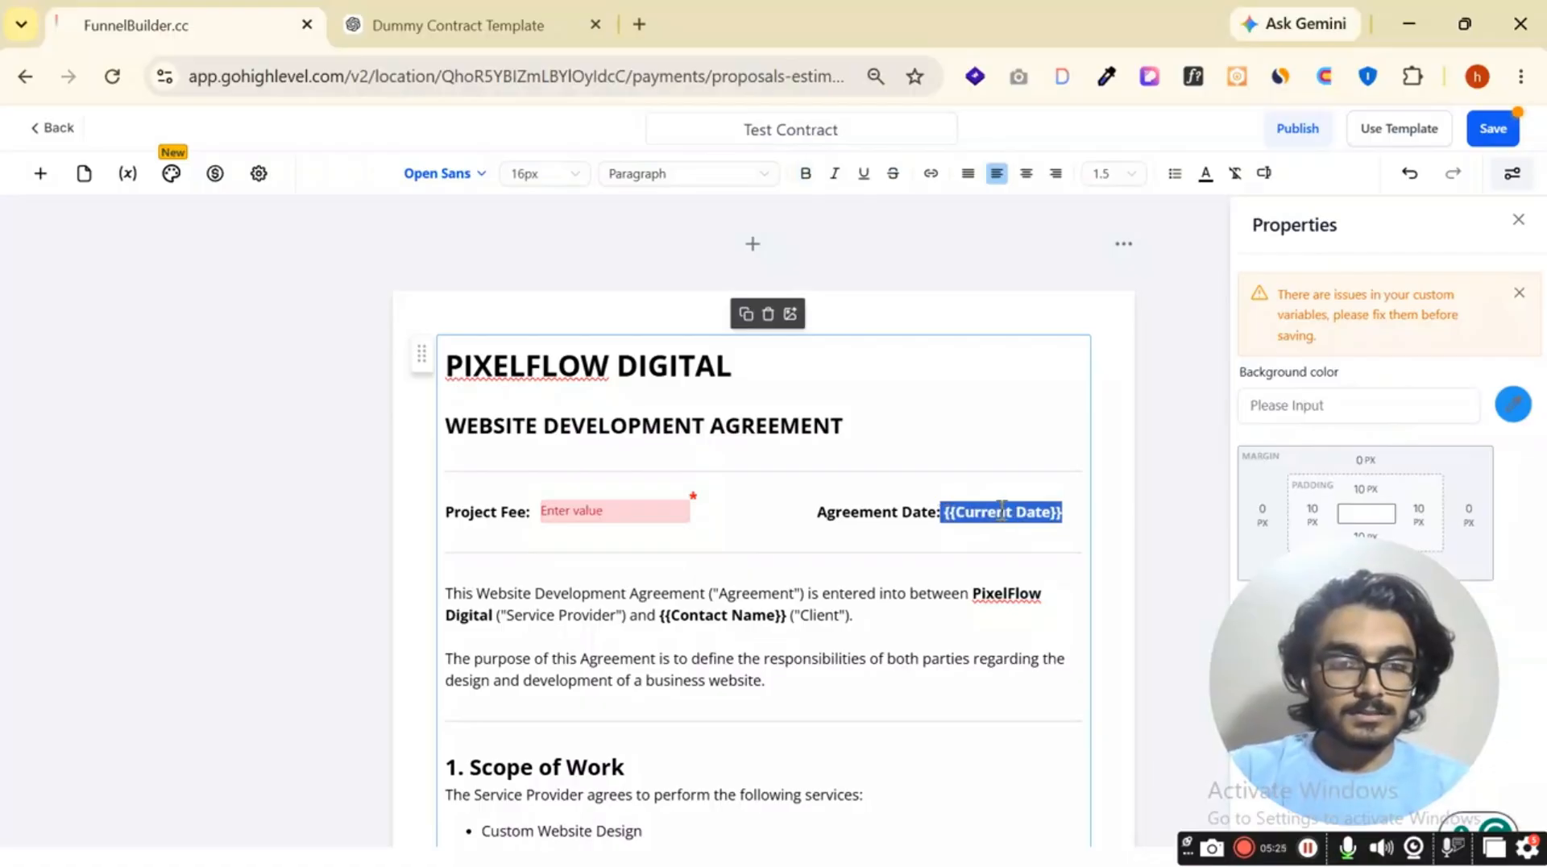
{"action": "key", "text": "BackSpace"}
{"action": "left_click", "coordinate": [41, 173]}
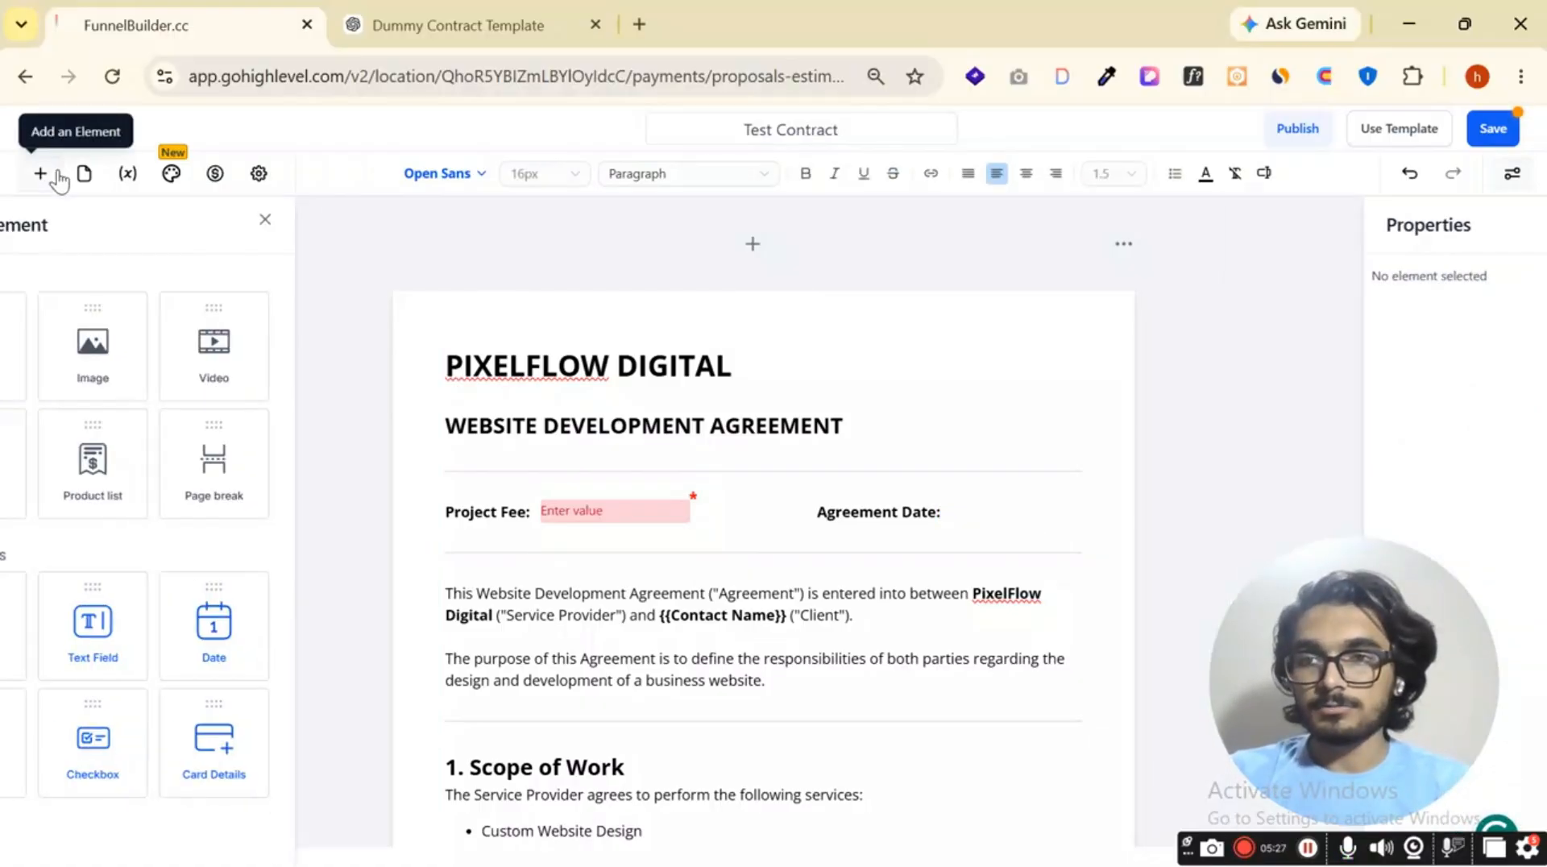
{"action": "left_click_drag", "start_coordinate": [311, 637], "coordinate": [1008, 510]}
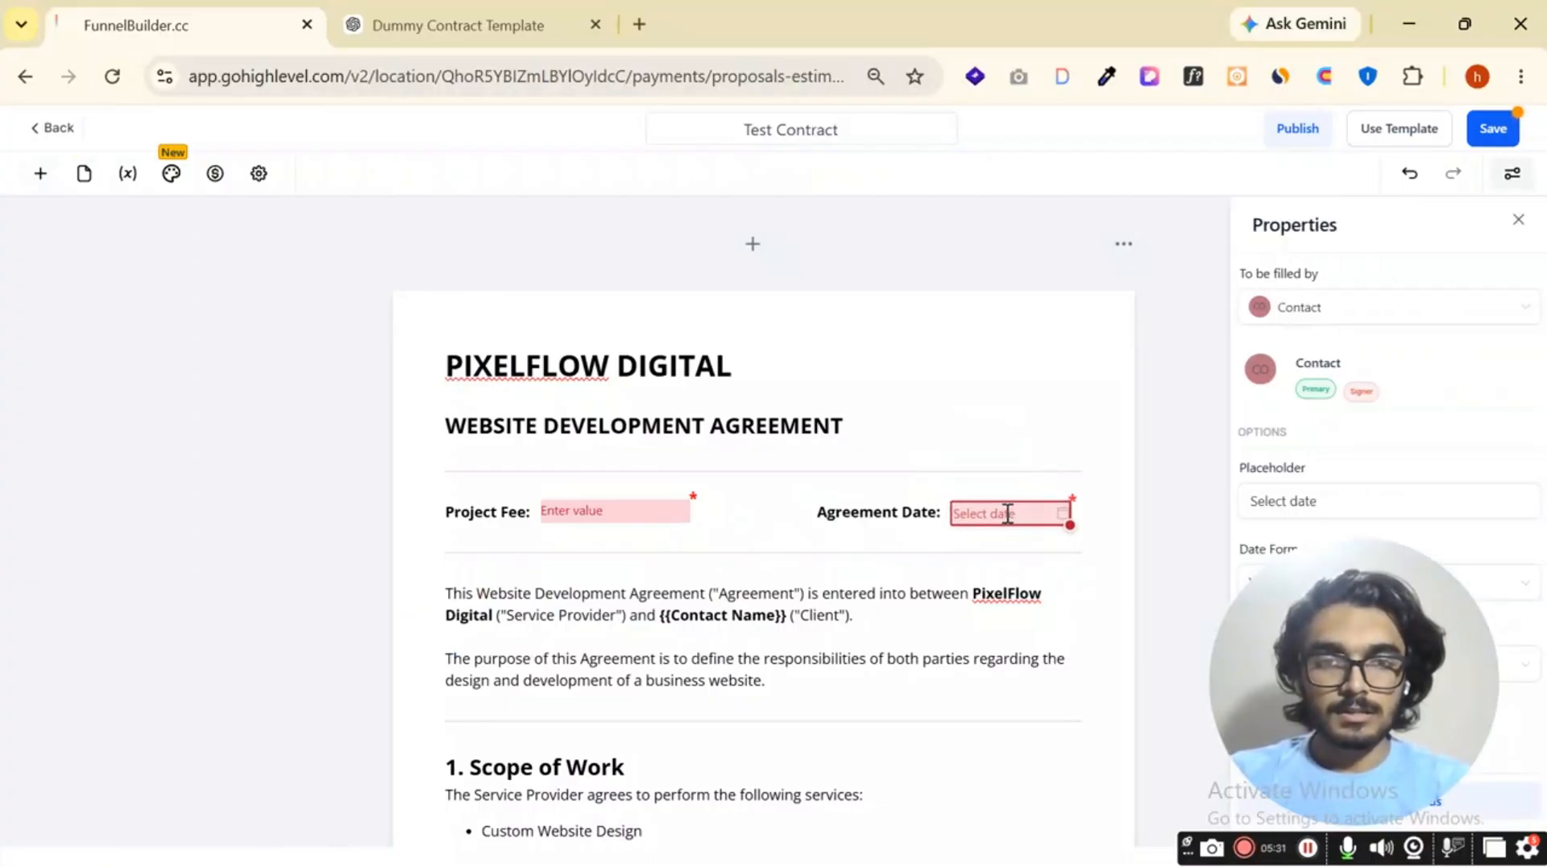
Replace the {{Contact Name}} placeholder in the opening paragraph with a fillable text field, widening the gap before ("Client") to fit it.
{"action": "scroll", "coordinate": [790, 474], "scroll_direction": "down", "scroll_amount": 2}
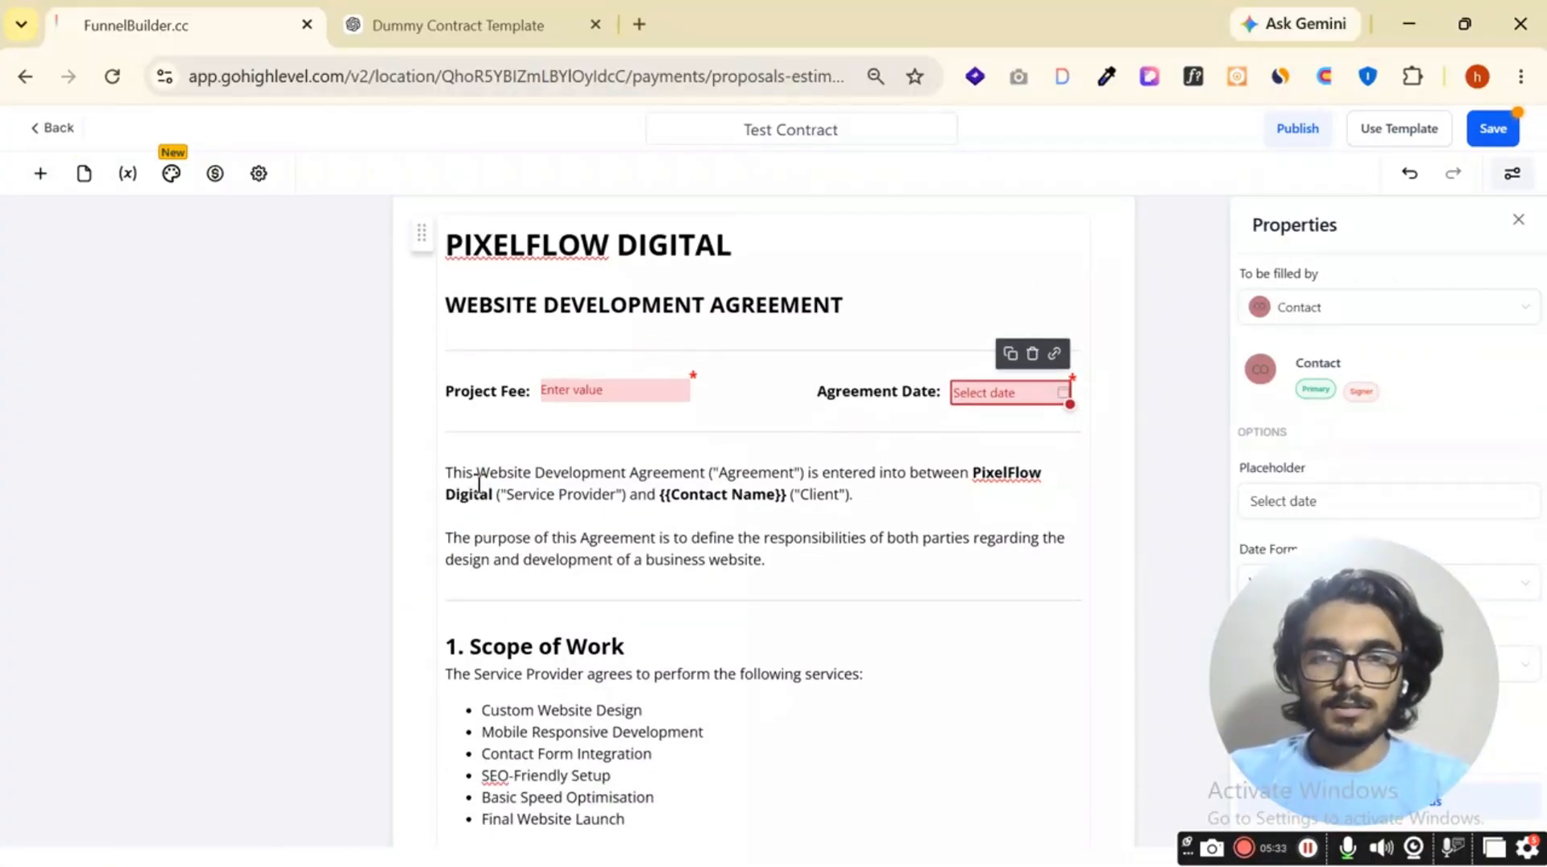
{"action": "left_click_drag", "start_coordinate": [448, 466], "coordinate": [729, 481]}
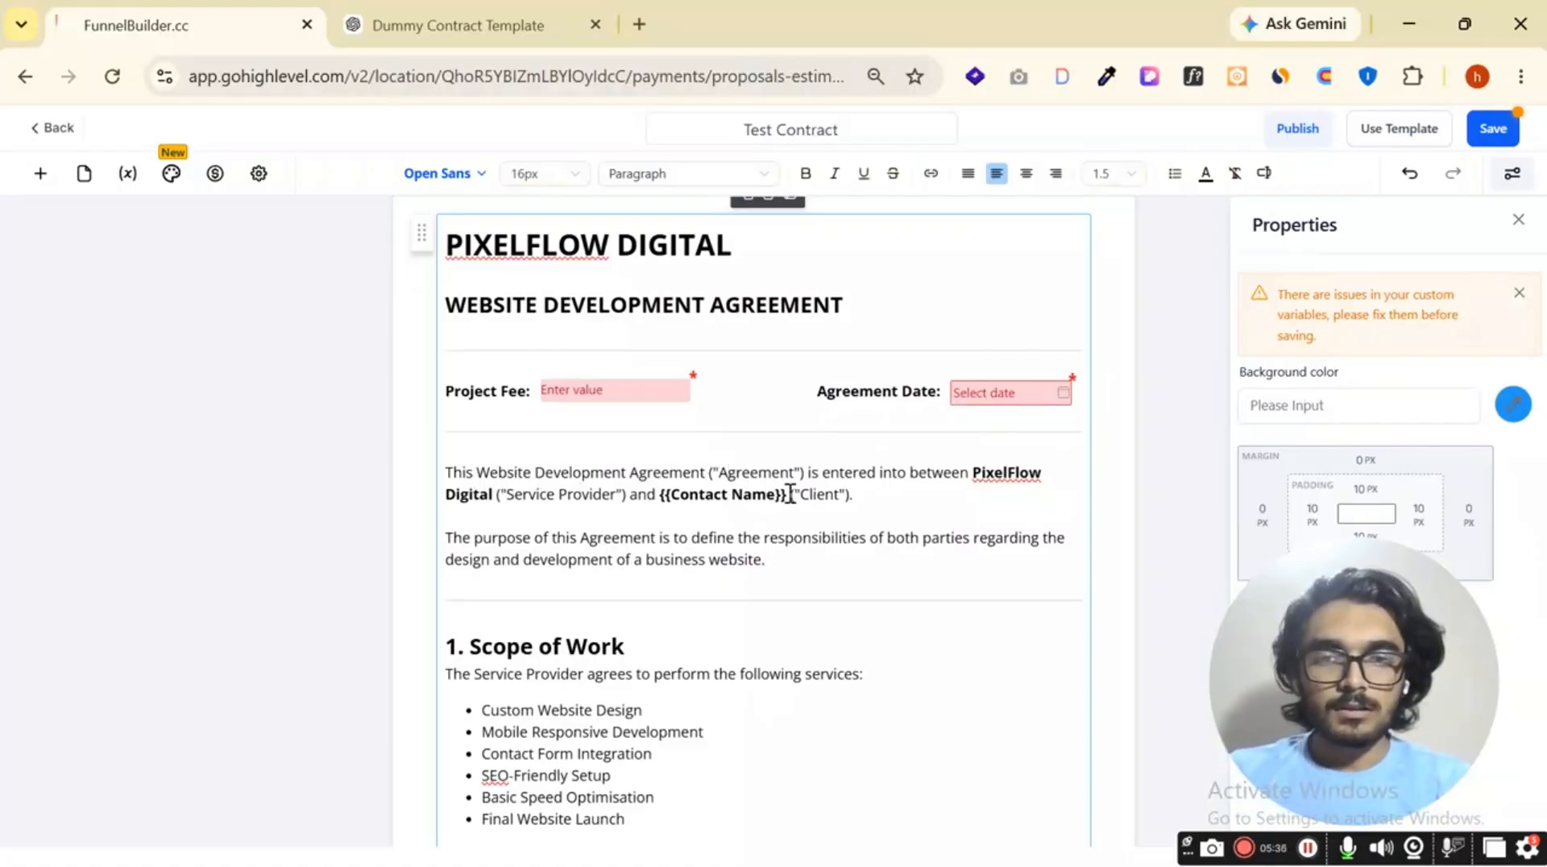
{"action": "key", "text": "BackSpace"}
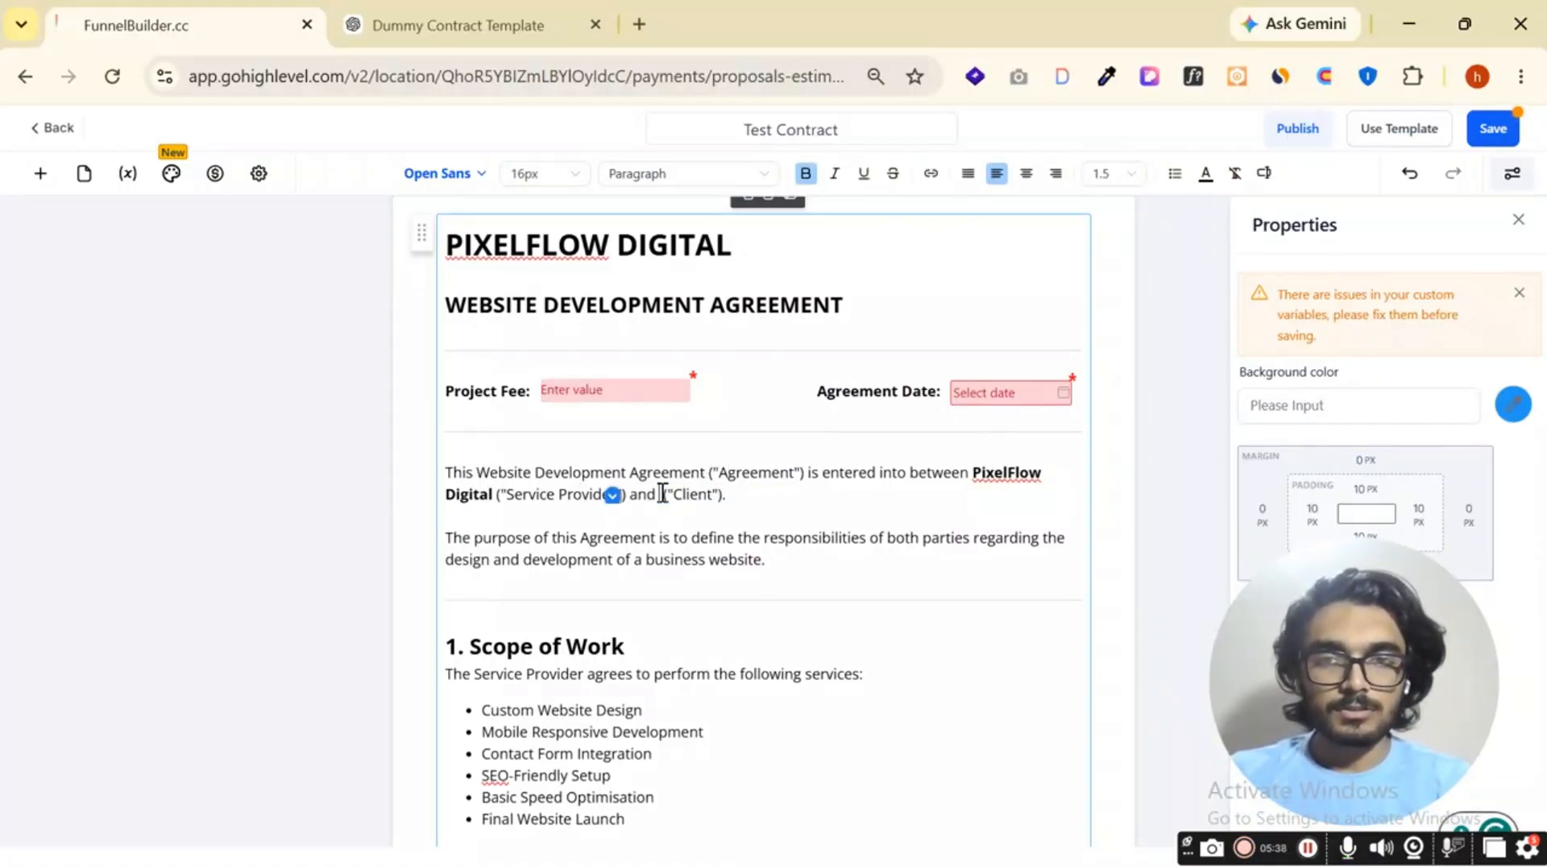
{"action": "left_click", "coordinate": [40, 173]}
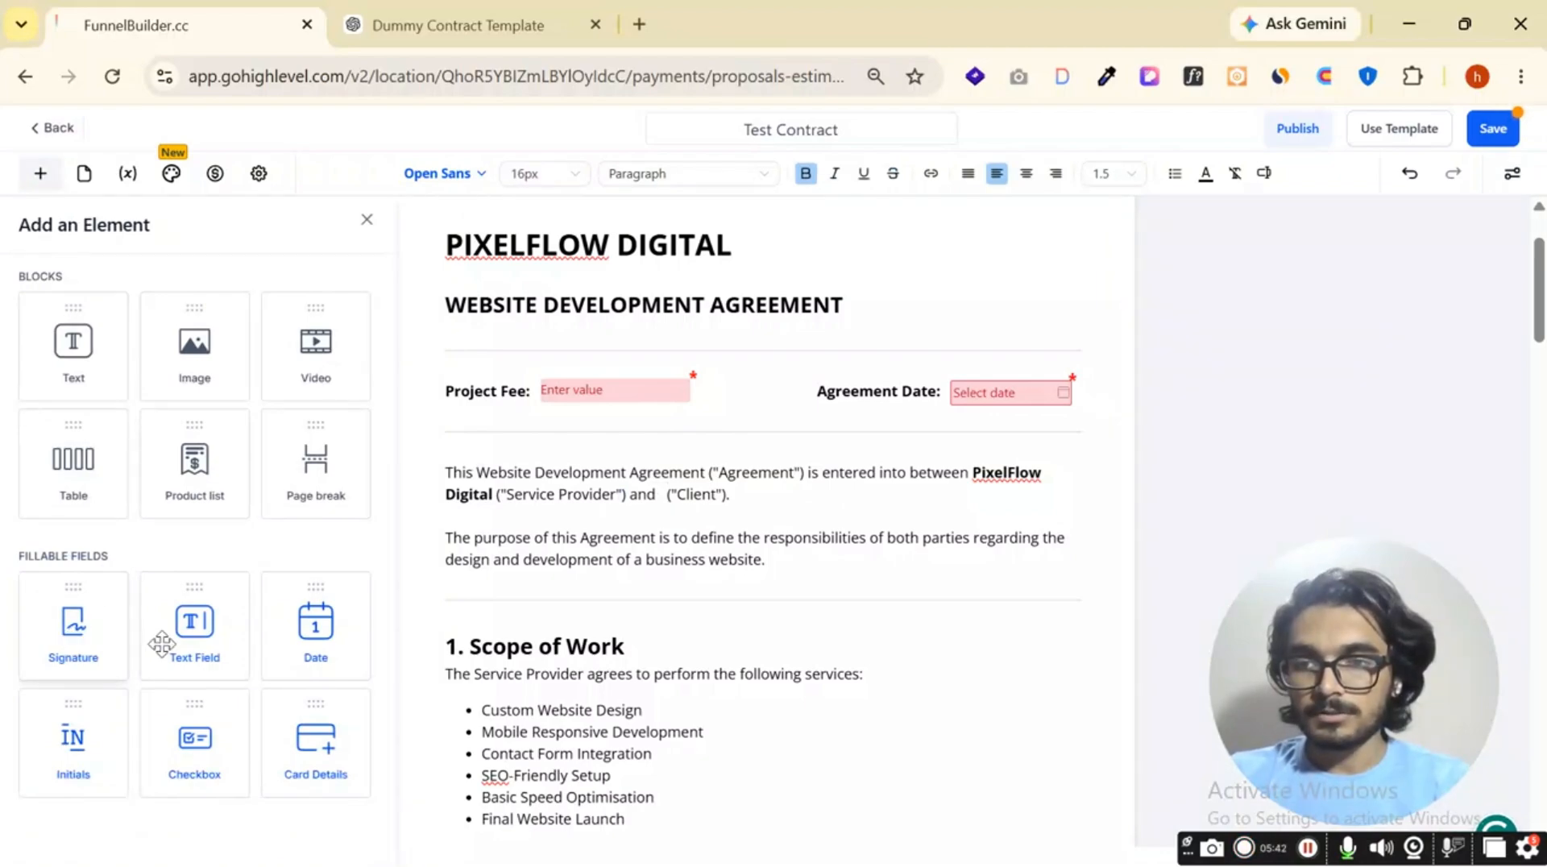
{"action": "left_click_drag", "start_coordinate": [161, 642], "coordinate": [667, 493]}
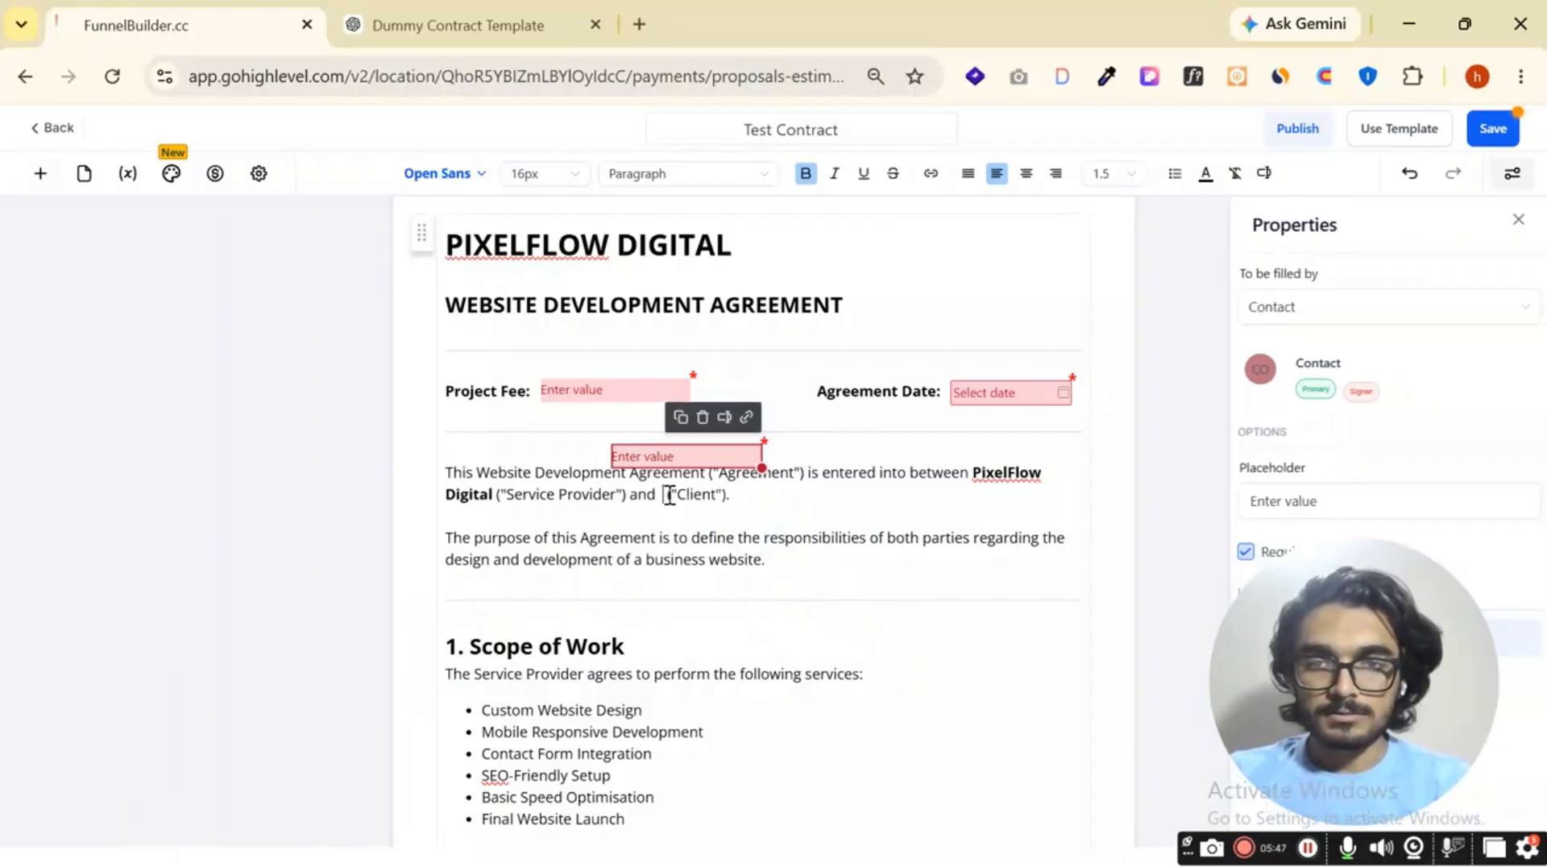
{"action": "left_click", "coordinate": [669, 495]}
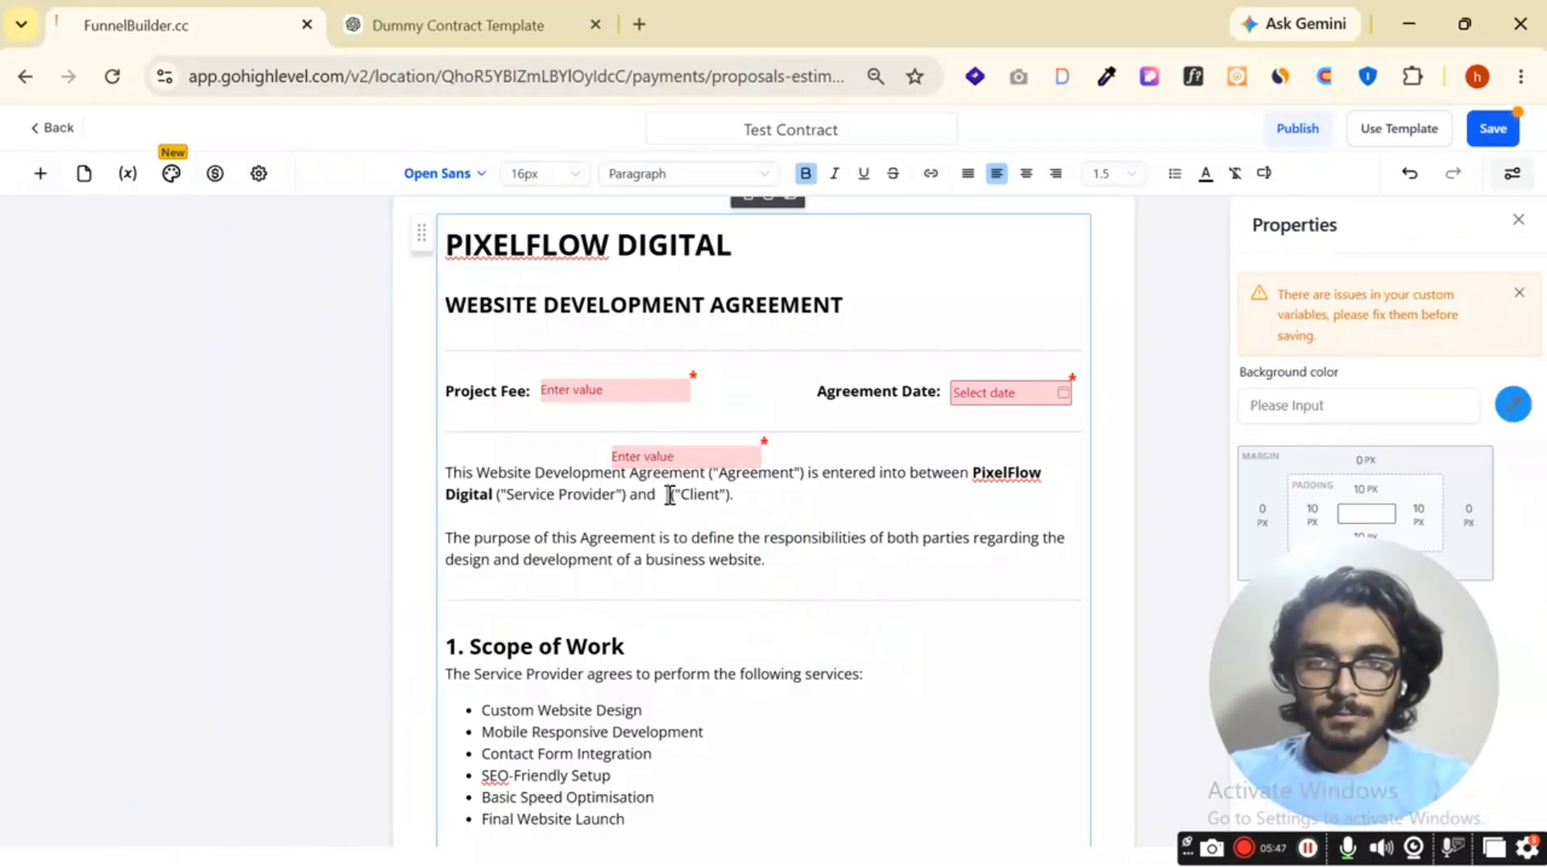
{"action": "left_click_drag", "start_coordinate": [688, 465], "coordinate": [643, 478]}
{"action": "left_click", "coordinate": [775, 498]}
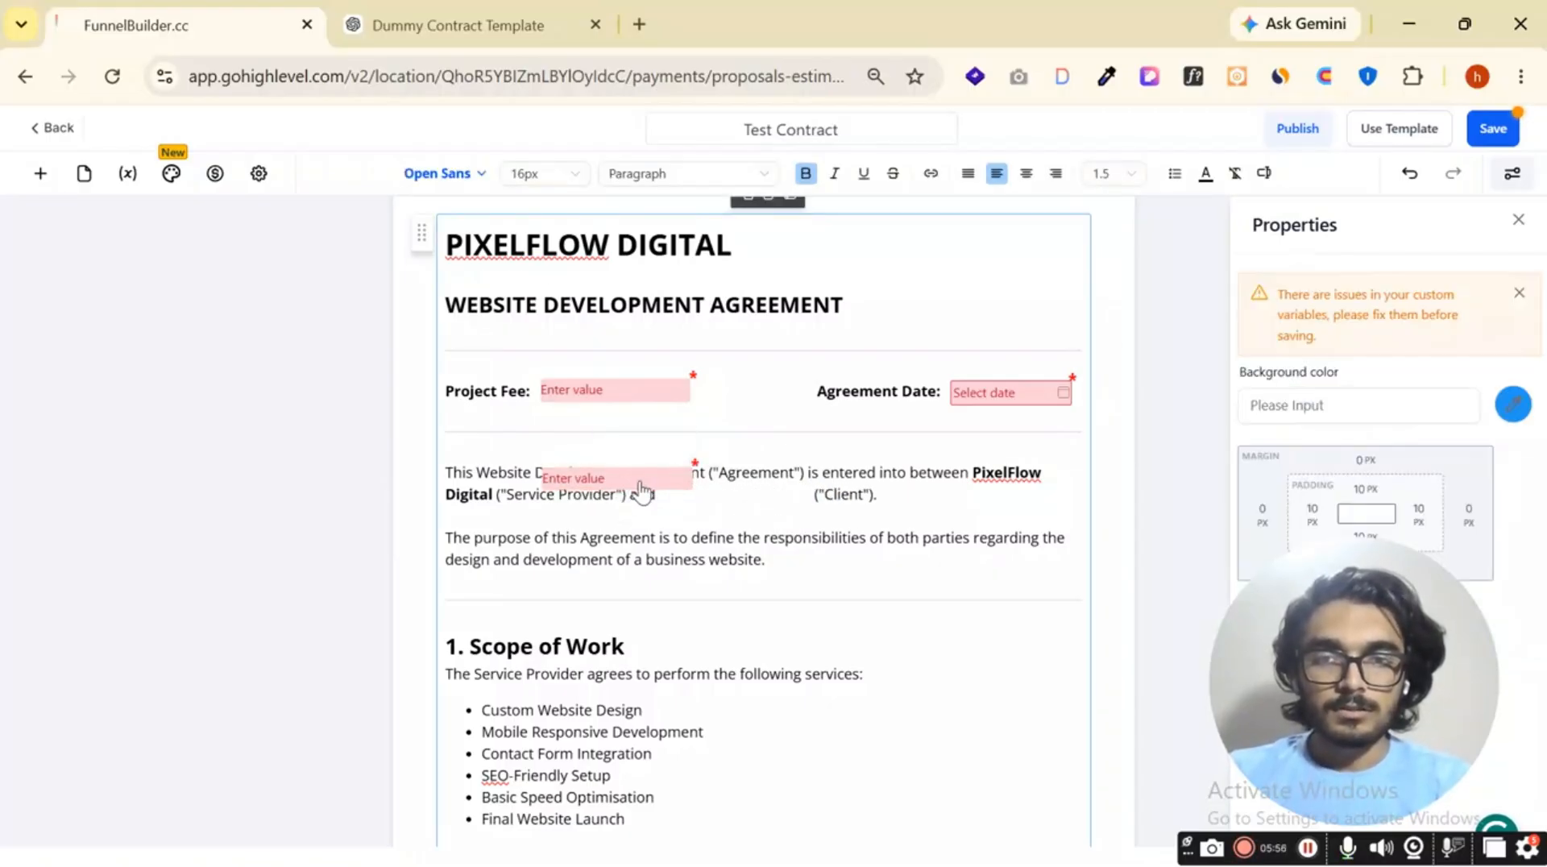
{"action": "left_click_drag", "start_coordinate": [642, 489], "coordinate": [759, 494]}
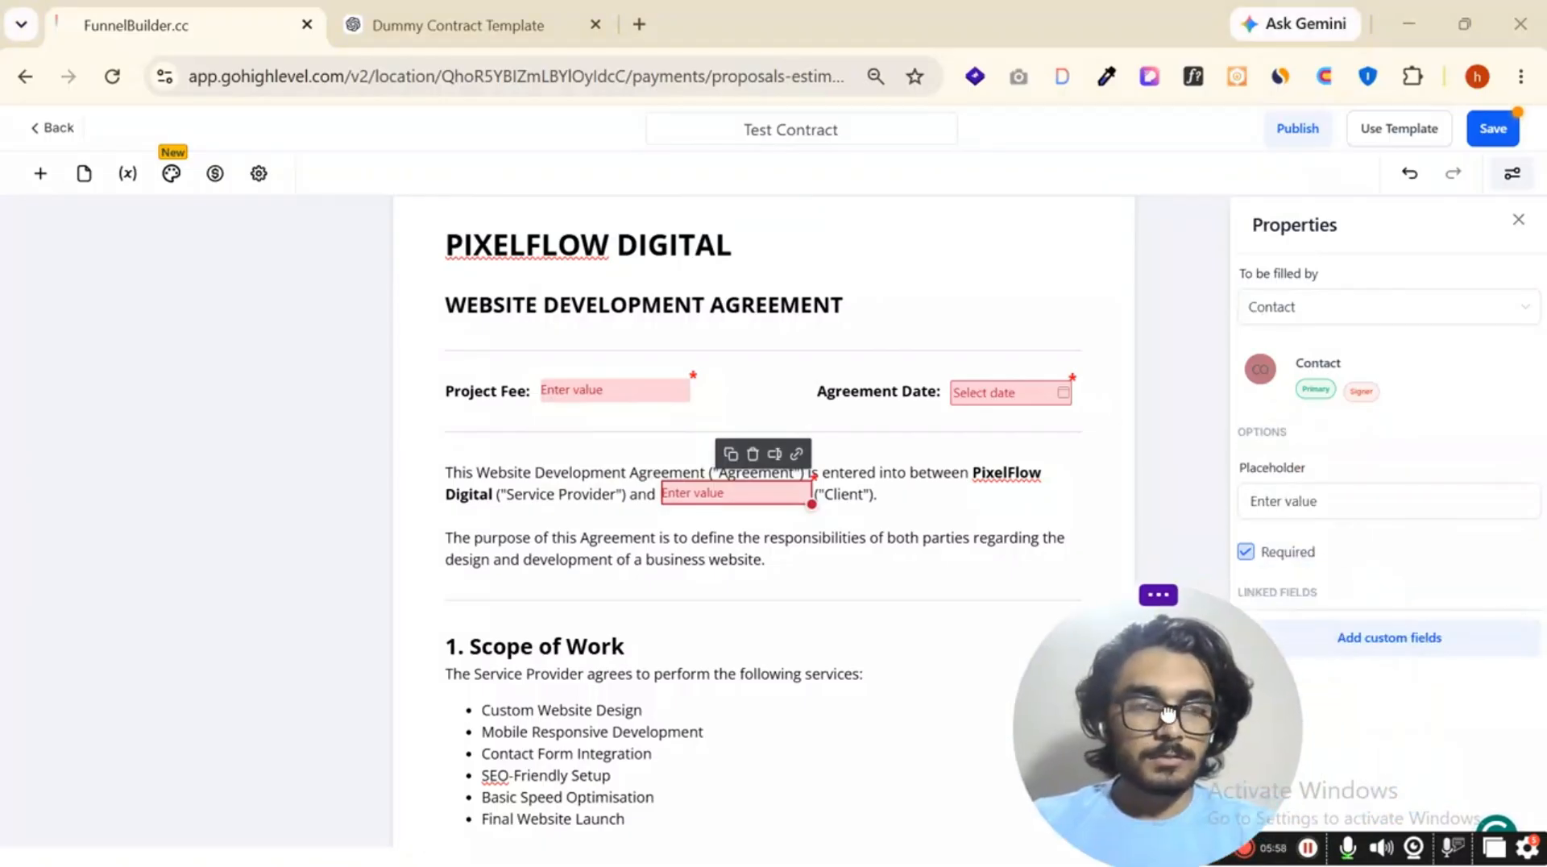
Set the placeholder text of the client's text field to "Enter Name".
{"action": "left_click", "coordinate": [1303, 502]}
{"action": "double_click", "coordinate": [1303, 501]}
{"action": "type", "text": "ja"}
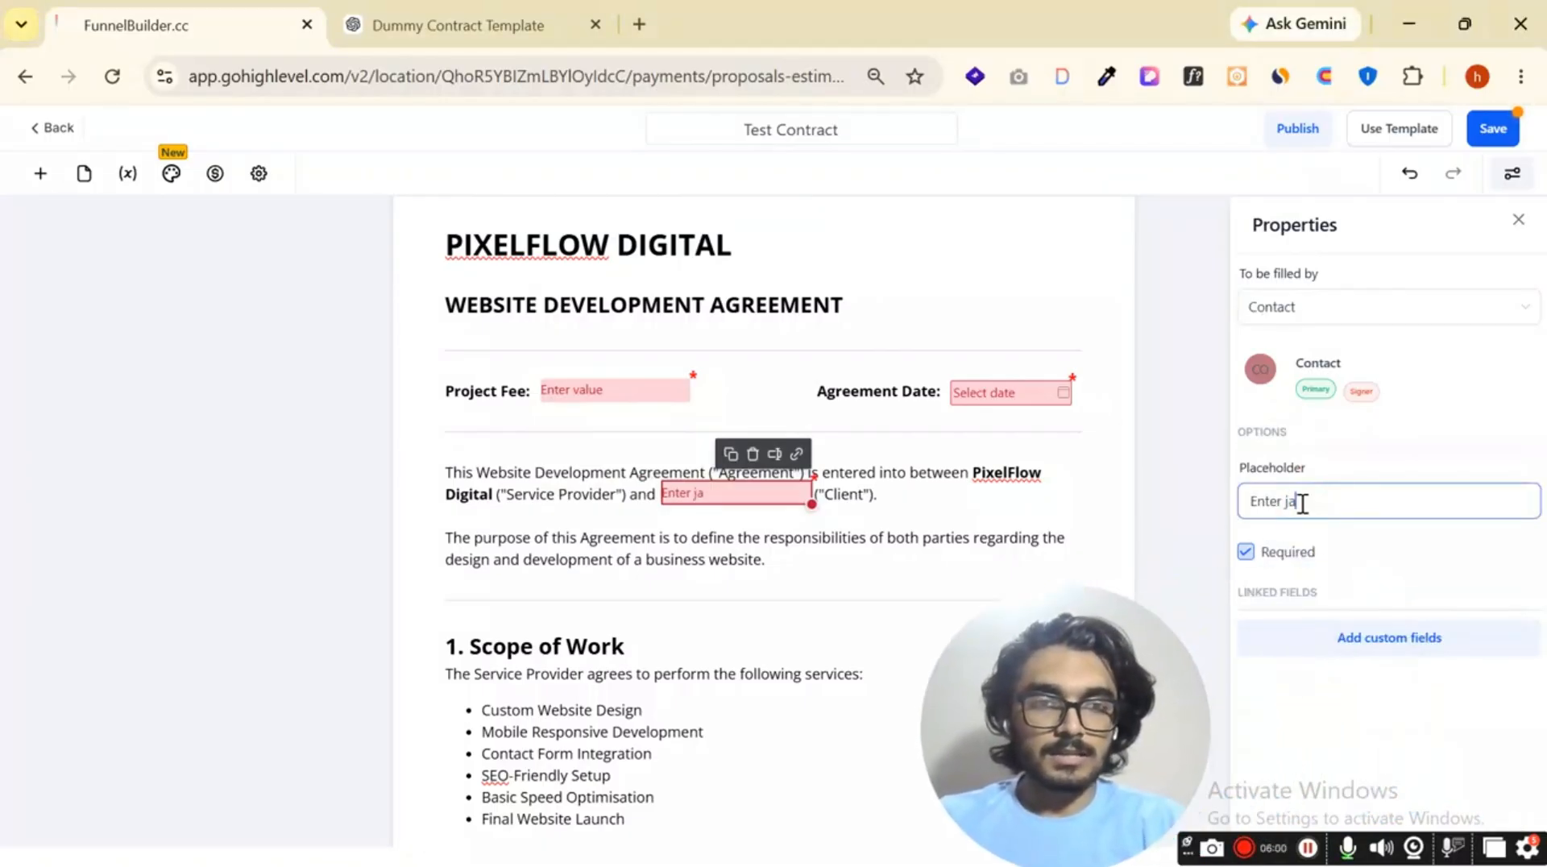
{"action": "key", "text": "BackSpace"}
{"action": "key", "text": "BackSpace"}
{"action": "type", "text": "Name"}
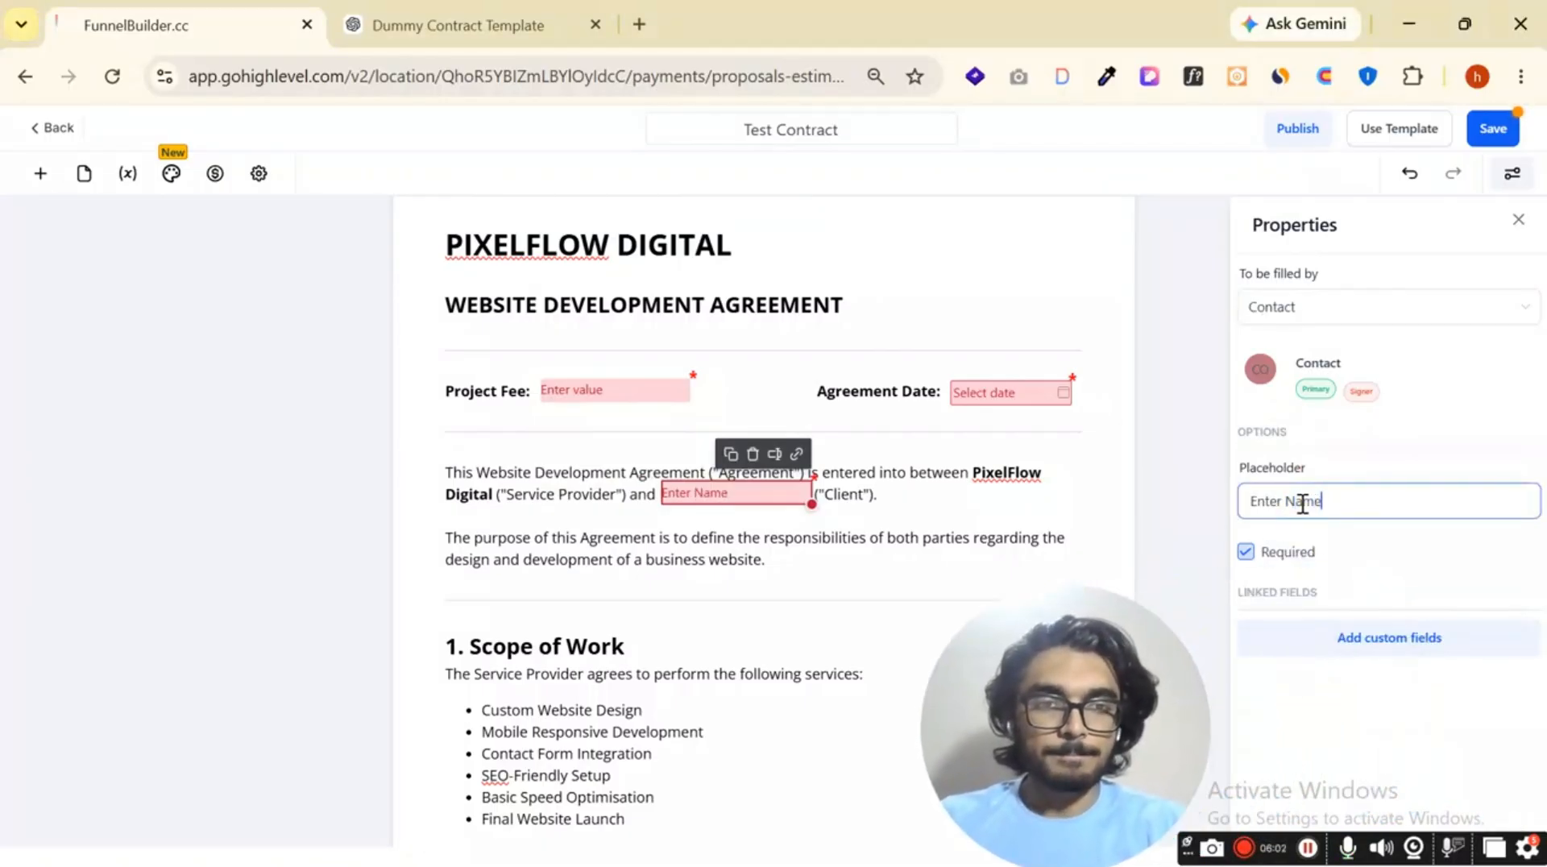
{"action": "left_click_drag", "start_coordinate": [1101, 727], "coordinate": [1408, 734]}
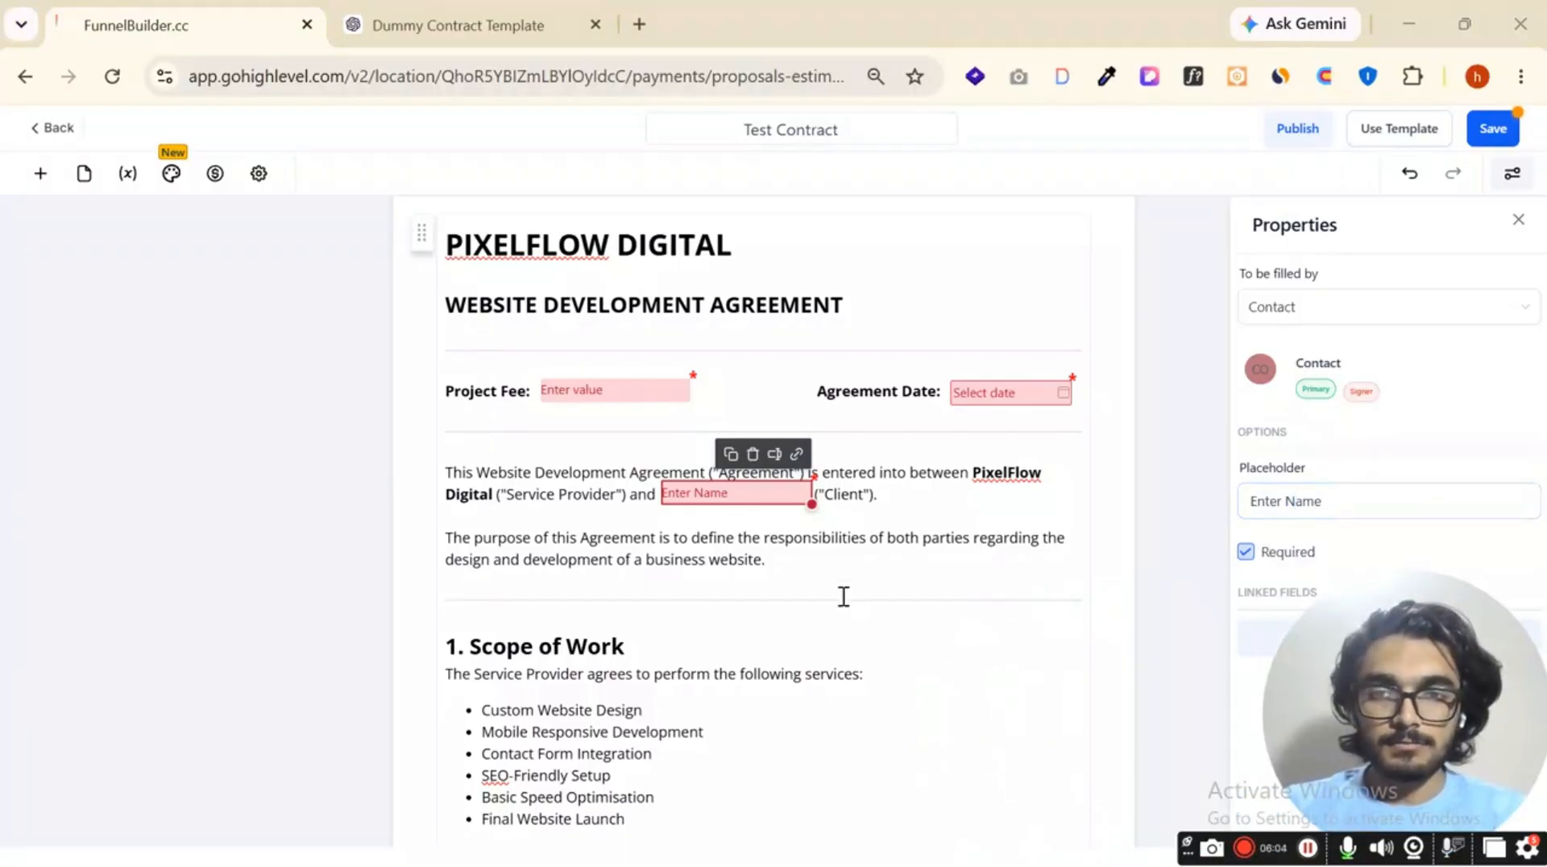
Replace the {{Start Date}} placeholder under Project Start Date with a fillable date field aligned to the paragraph's left edge.
{"action": "left_click", "coordinate": [570, 509]}
{"action": "scroll", "coordinate": [569, 510], "scroll_direction": "down", "scroll_amount": 6}
{"action": "scroll", "coordinate": [642, 511], "scroll_direction": "up", "scroll_amount": 2}
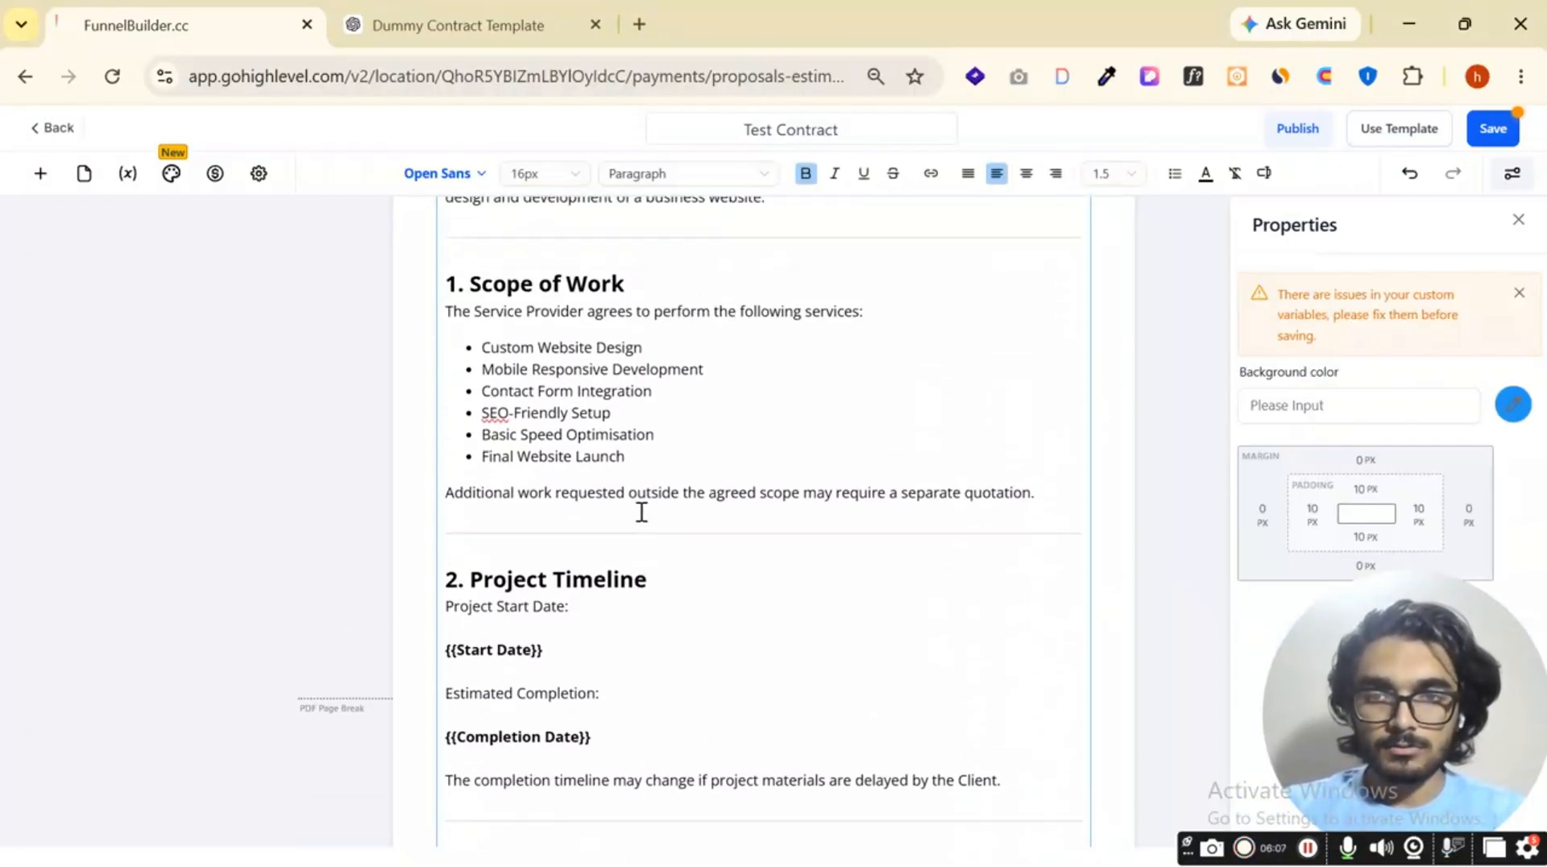
{"action": "scroll", "coordinate": [642, 510], "scroll_direction": "down", "scroll_amount": 2}
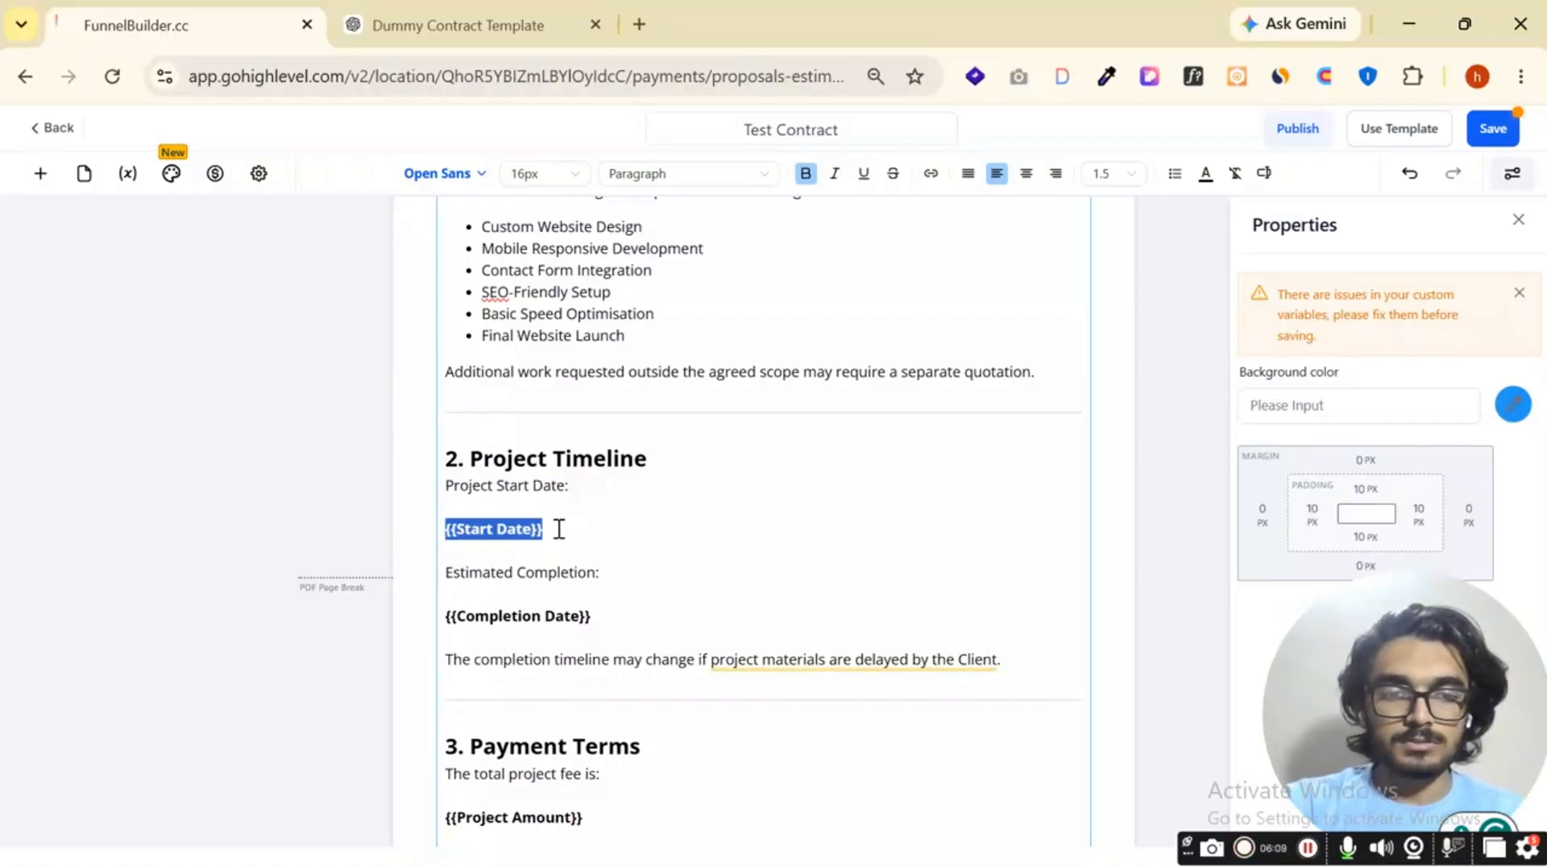
{"action": "left_click", "coordinate": [38, 174]}
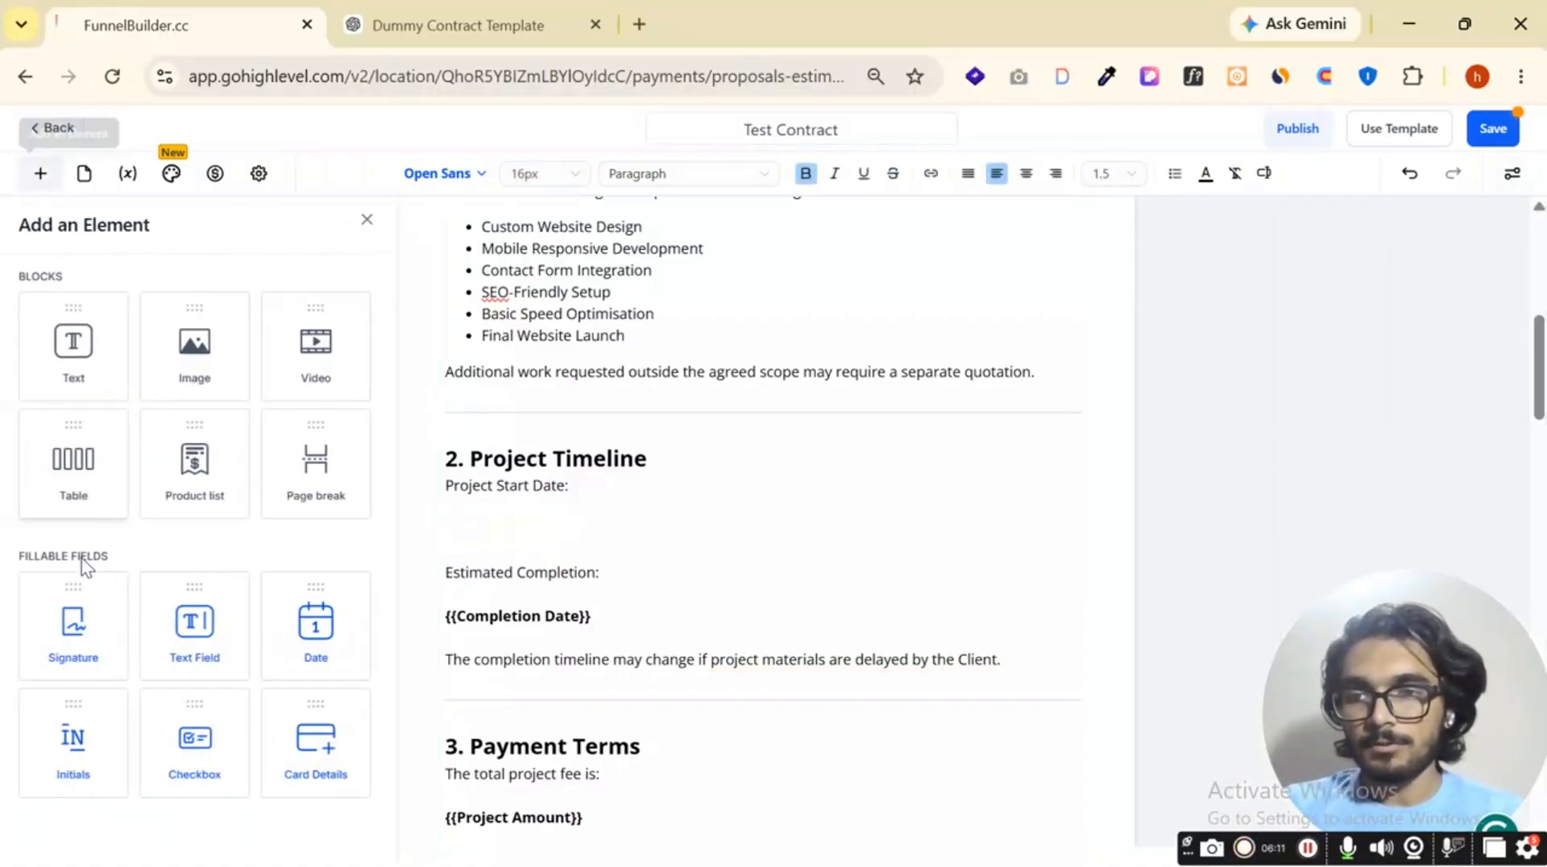
{"action": "left_click_drag", "start_coordinate": [324, 642], "coordinate": [513, 532]}
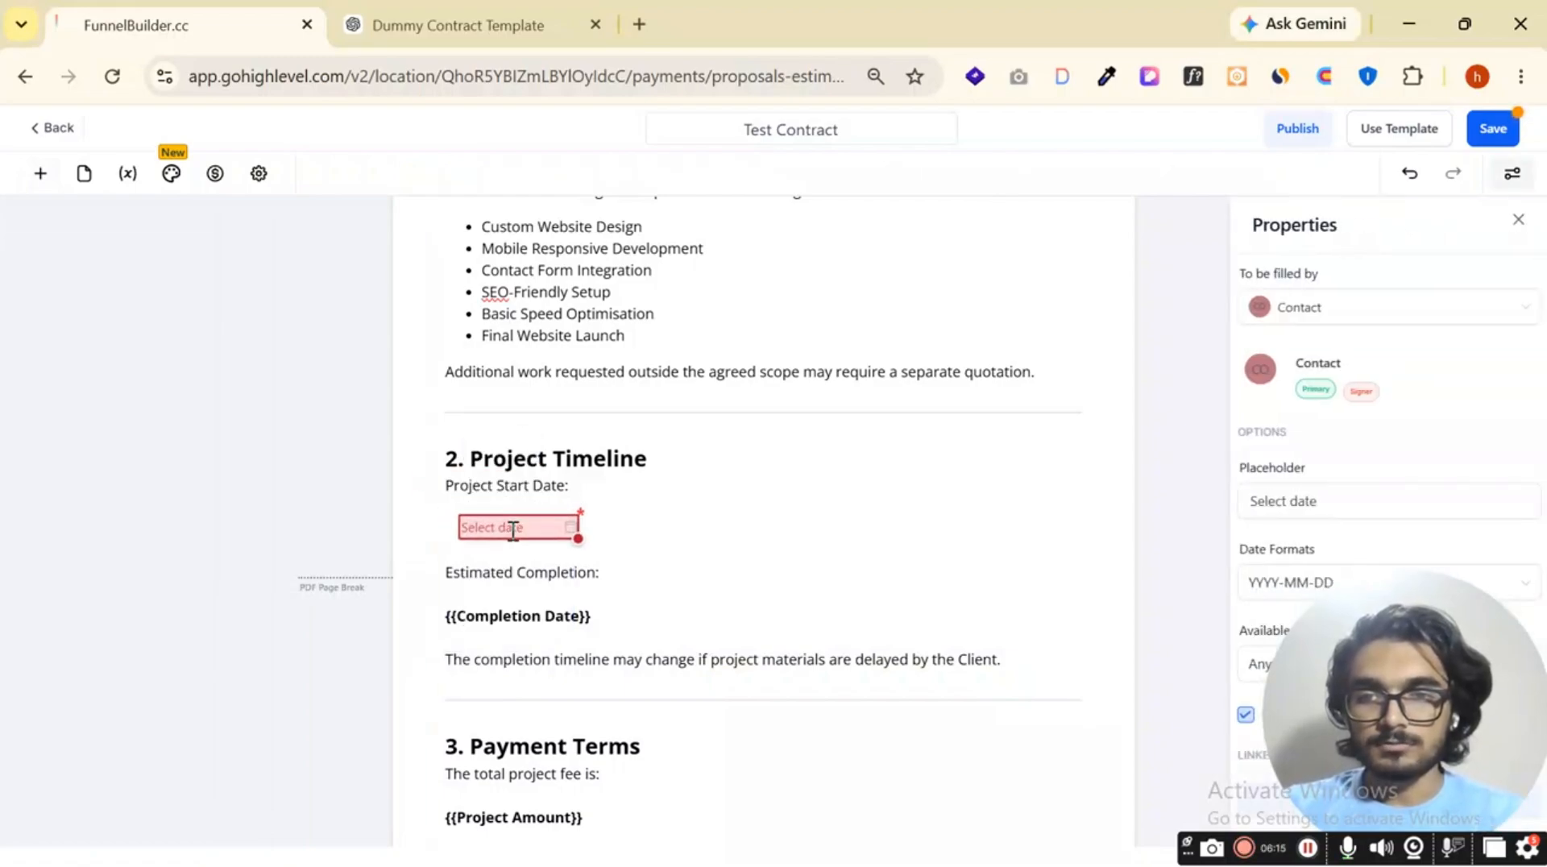
{"action": "left_click", "coordinate": [497, 529]}
{"action": "left_click", "coordinate": [586, 570]}
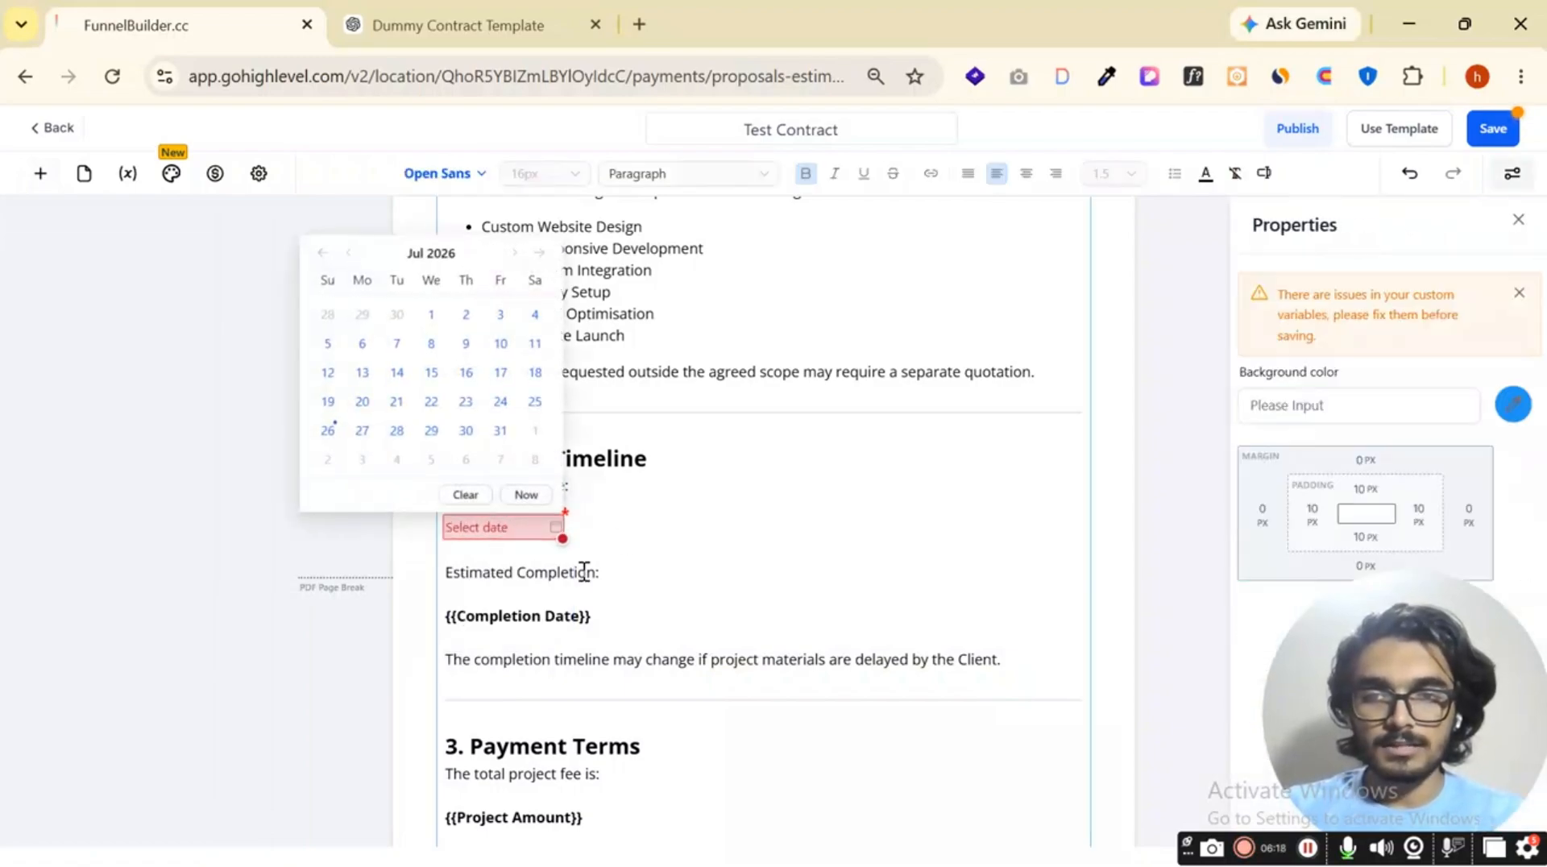
Delete the {{Completion Date}} placeholder and put a duplicate of the start date field in its place under Estimated Completion.
{"action": "left_click", "coordinate": [586, 615]}
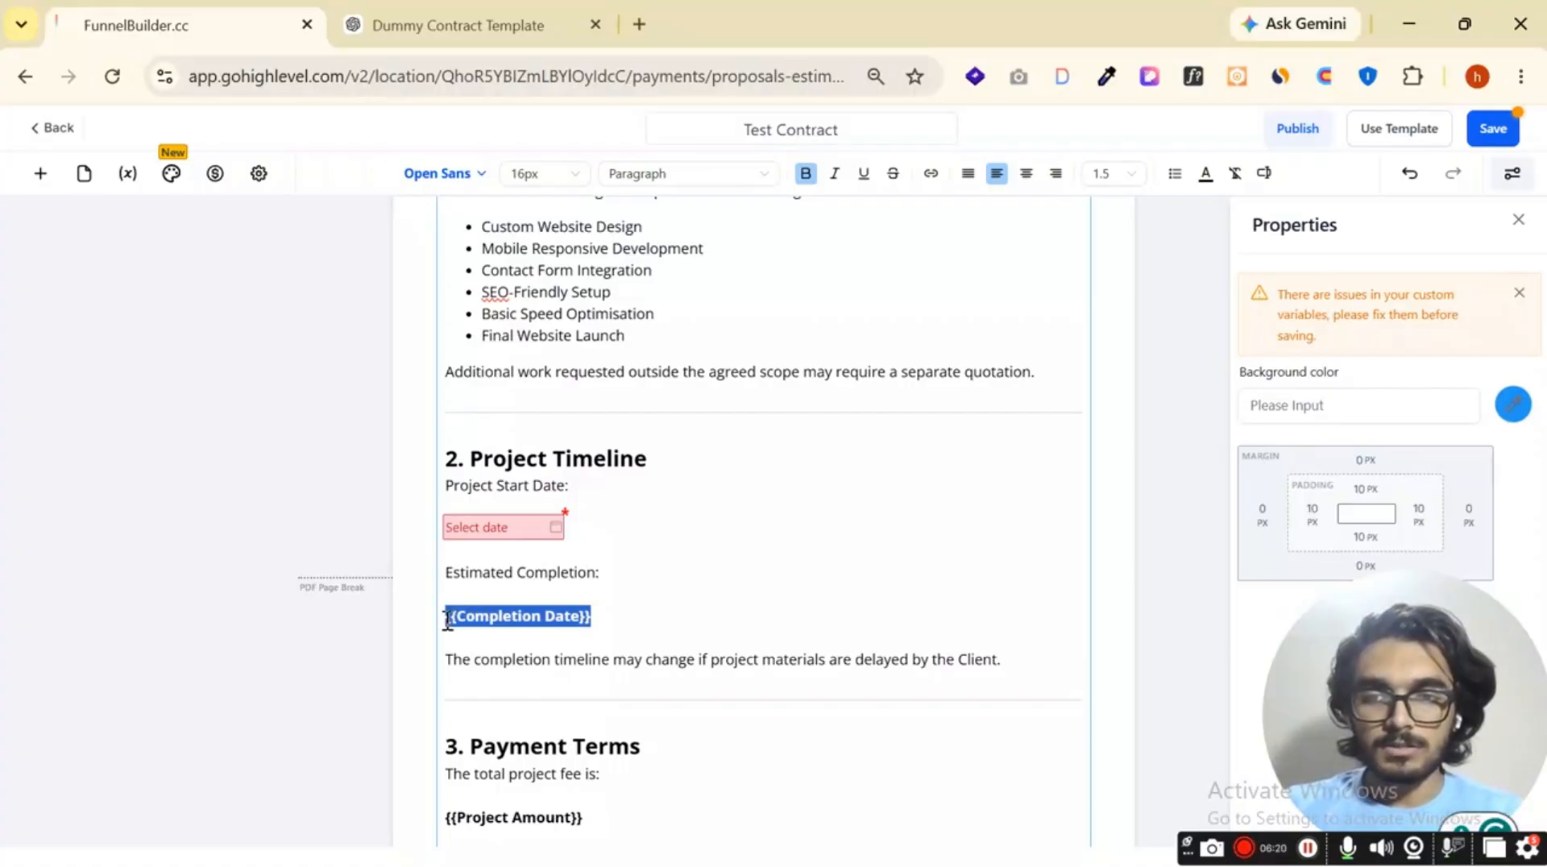
{"action": "key", "text": "BackSpace"}
{"action": "left_click", "coordinate": [506, 530]}
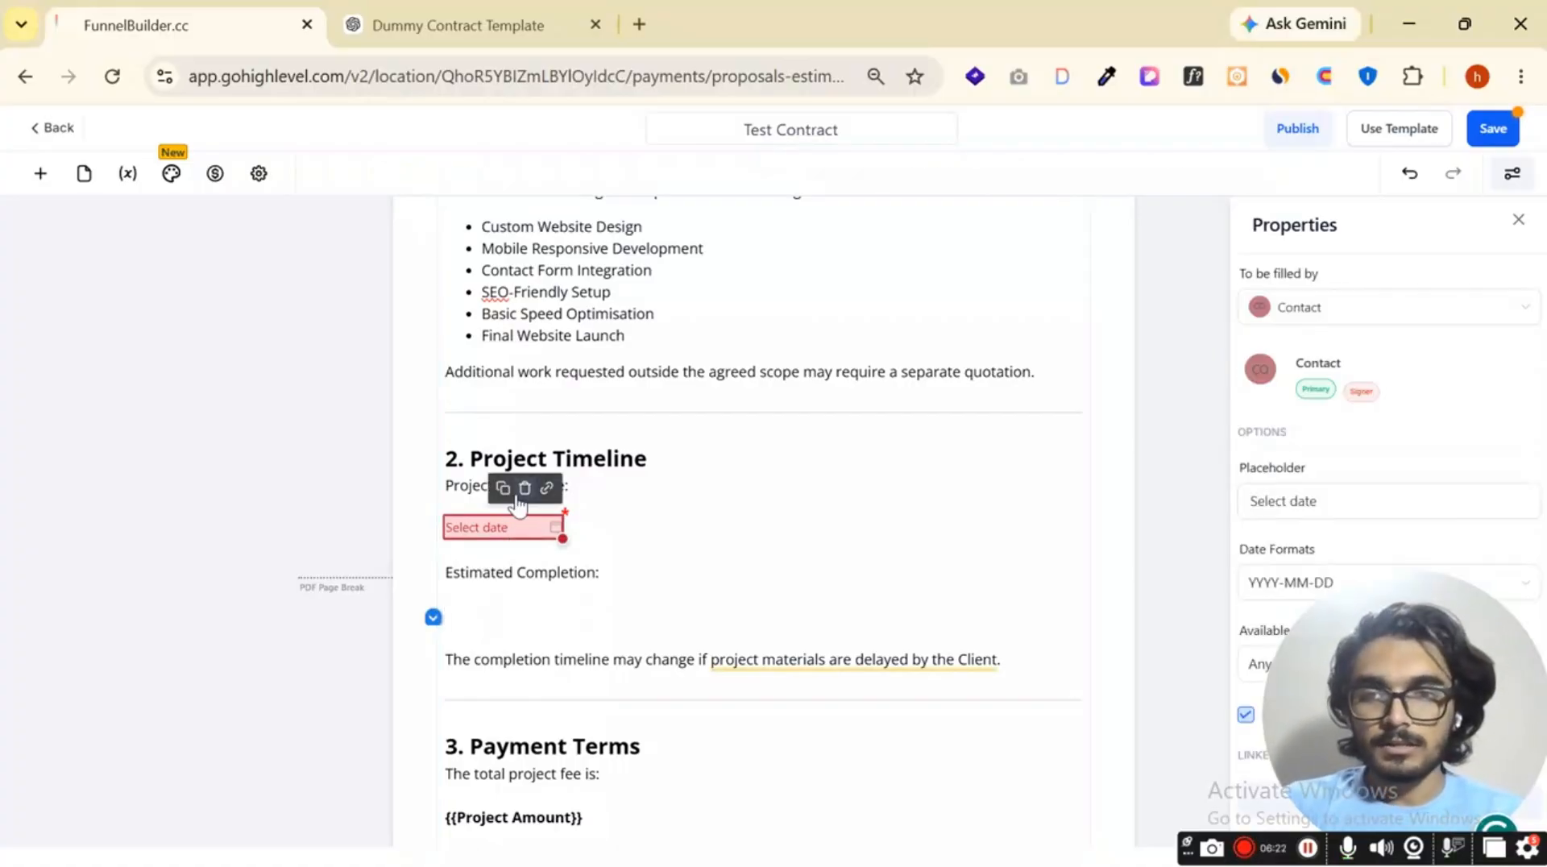
{"action": "left_click", "coordinate": [502, 488]}
{"action": "left_click_drag", "start_coordinate": [506, 535], "coordinate": [515, 610]}
{"action": "left_click", "coordinate": [512, 612]}
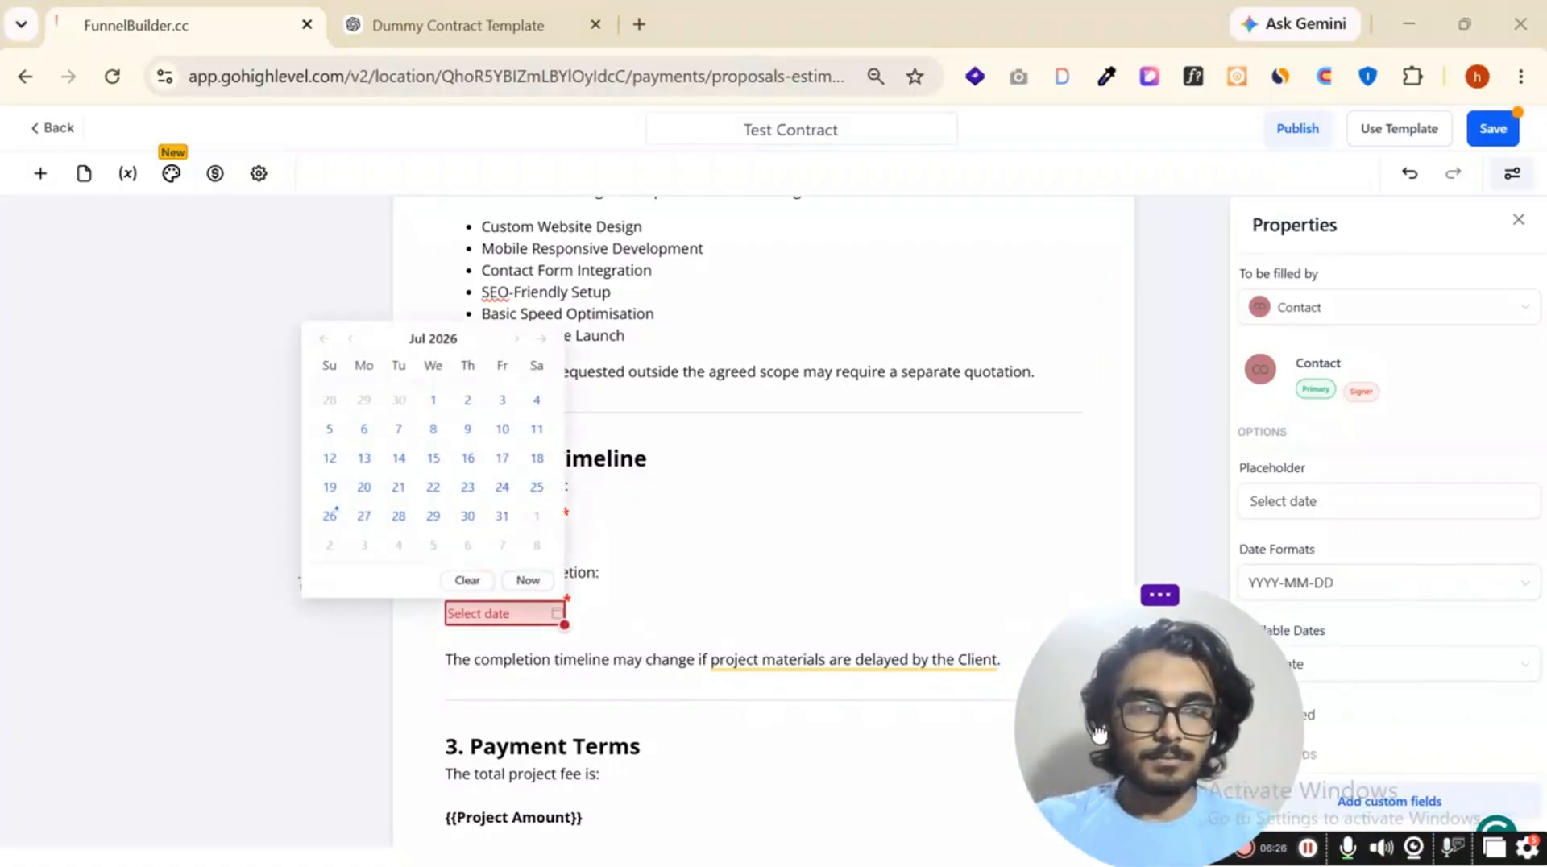
Set the placeholder text of the Estimated Completion date field to "Completion date".
{"action": "left_click", "coordinate": [1264, 500]}
{"action": "double_click", "coordinate": [1264, 500]}
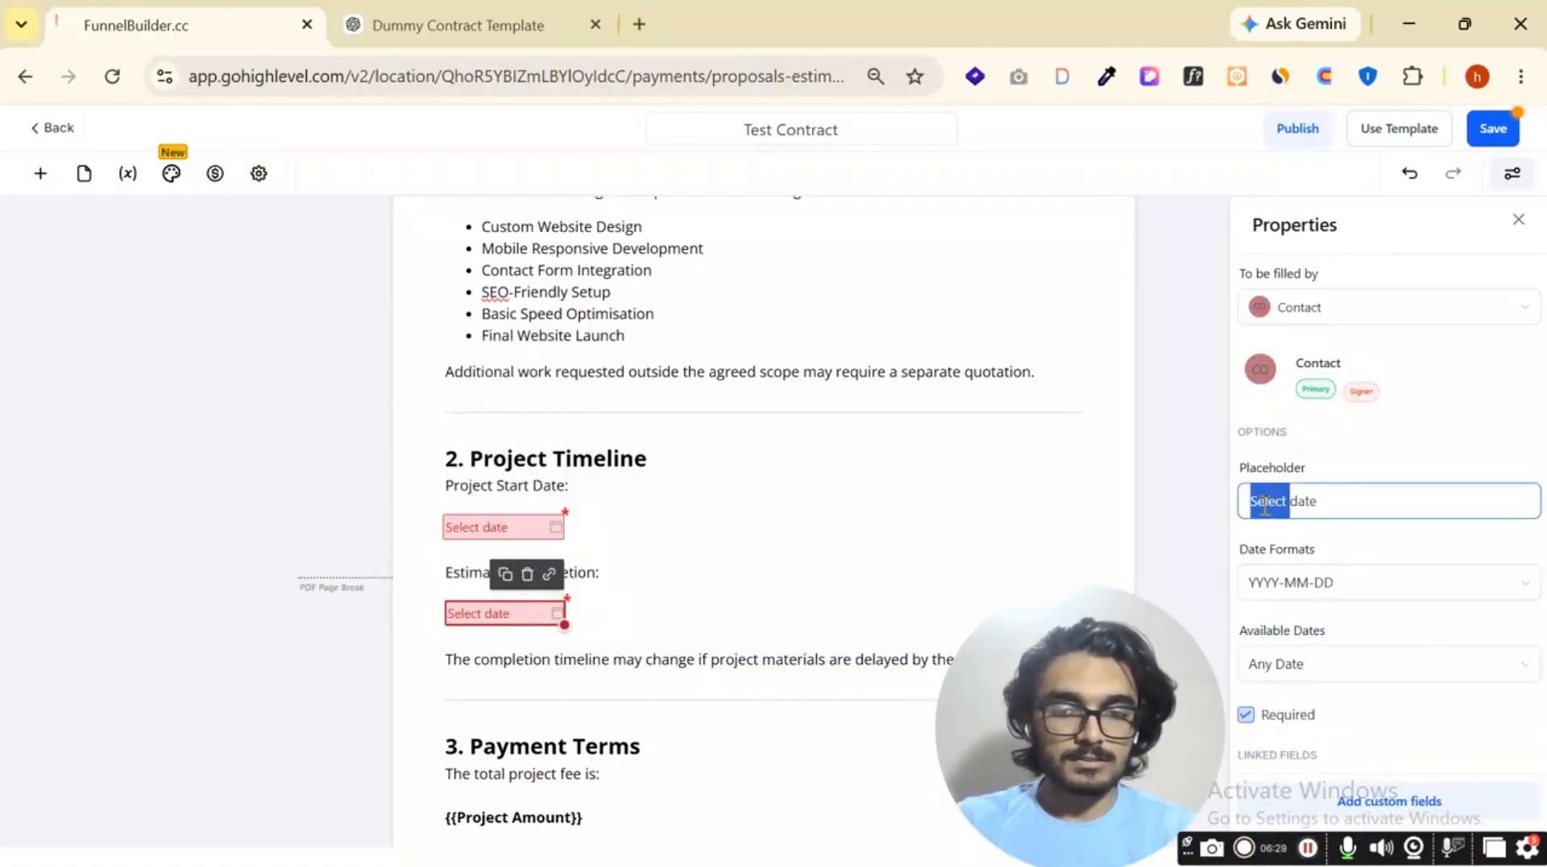
{"action": "type", "text": "Completion"}
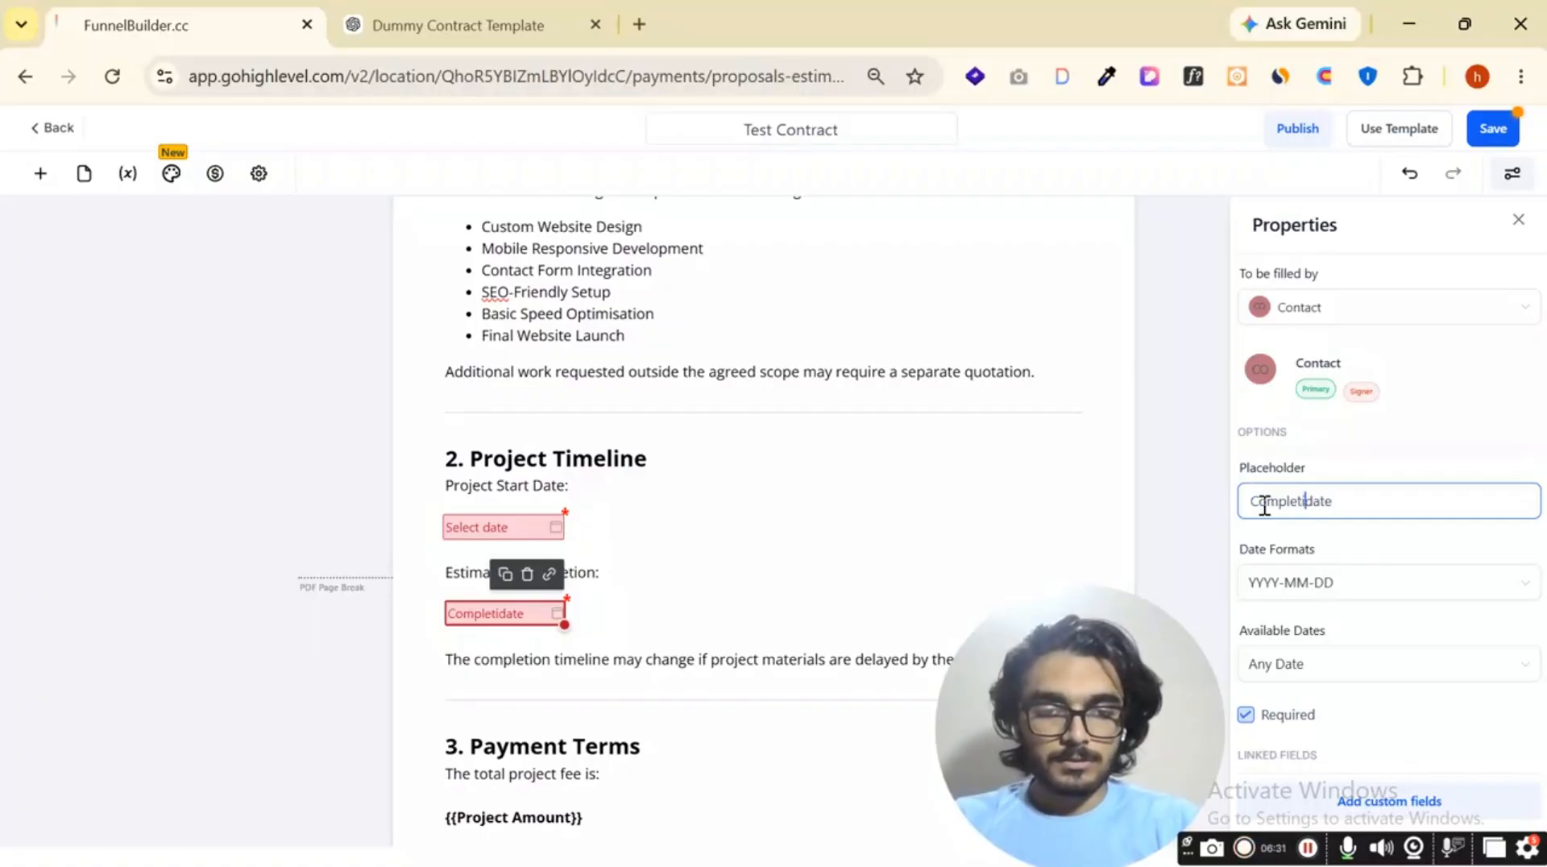
{"action": "left_click_drag", "start_coordinate": [1006, 736], "coordinate": [1333, 733]}
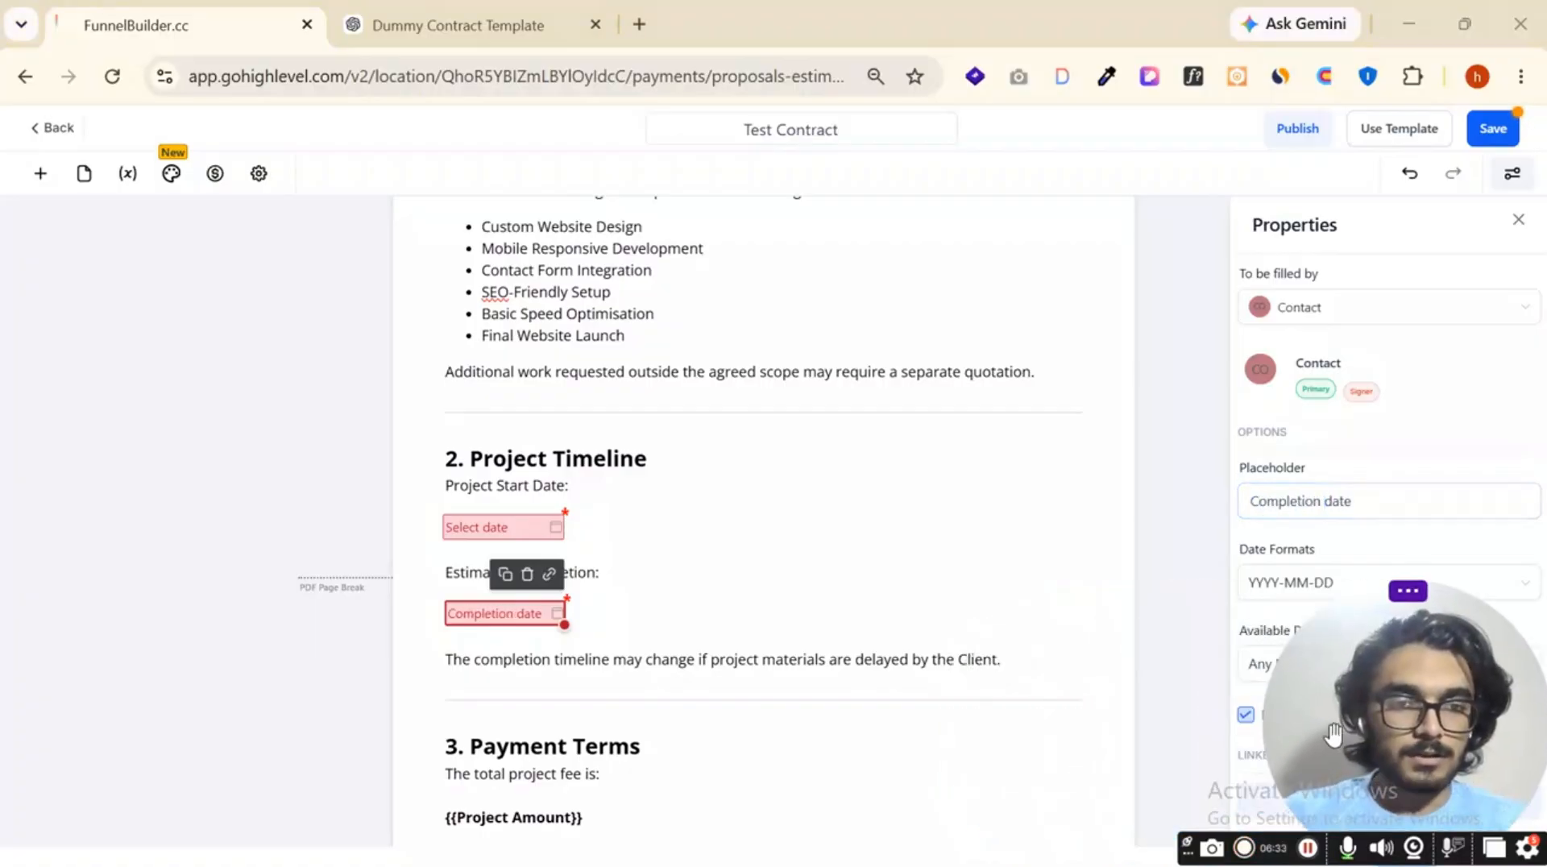
{"action": "left_click", "coordinate": [571, 570]}
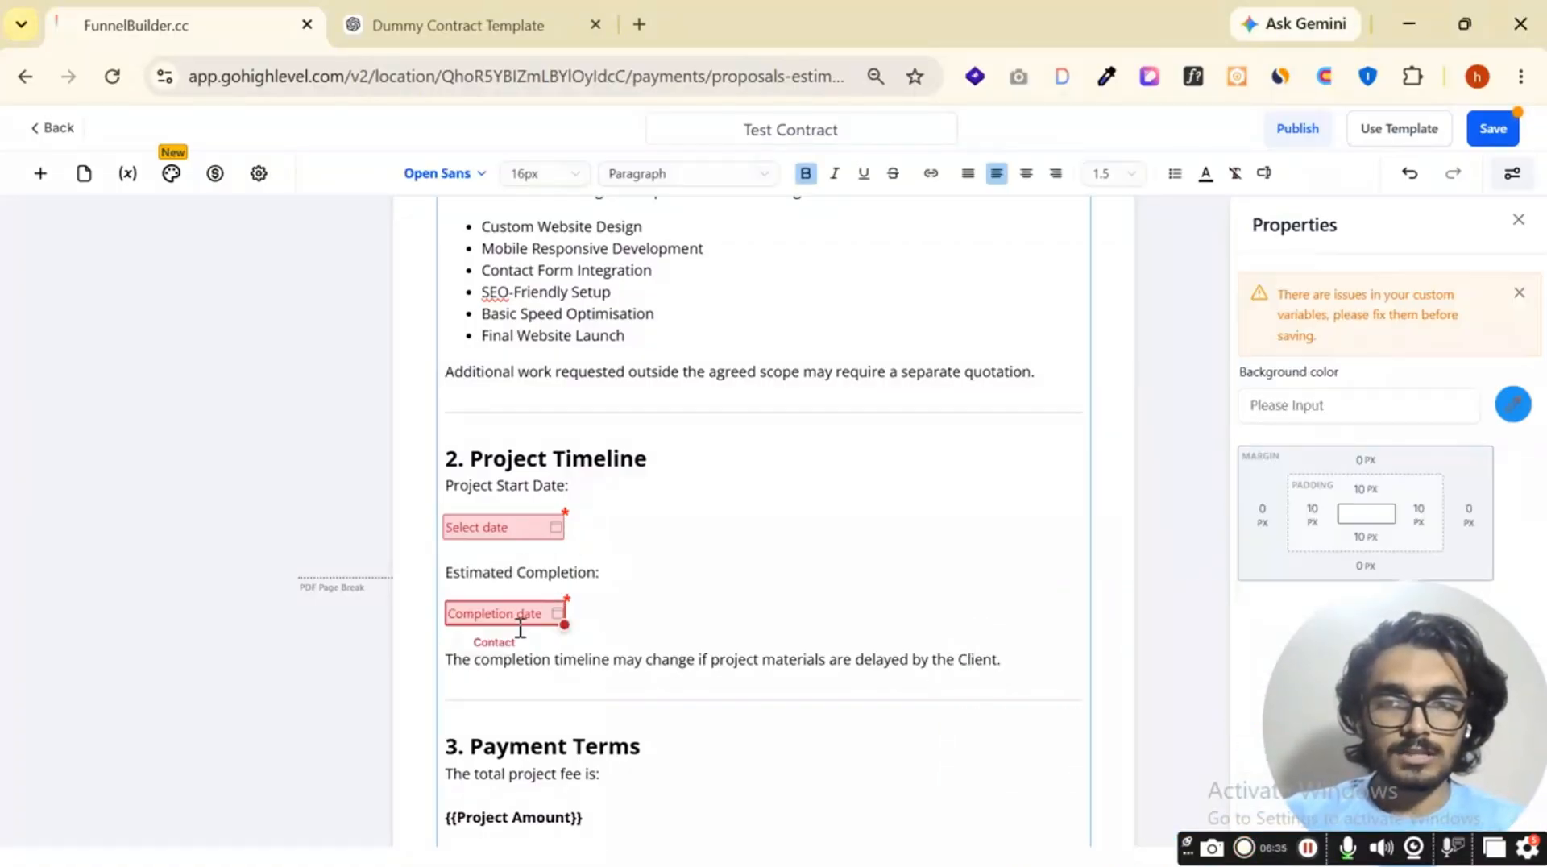
Replace the {{Project Amount}} placeholder under Payment Terms with a fillable text field aligned to the paragraph's left edge.
{"action": "scroll", "coordinate": [656, 563], "scroll_direction": "down", "scroll_amount": 6}
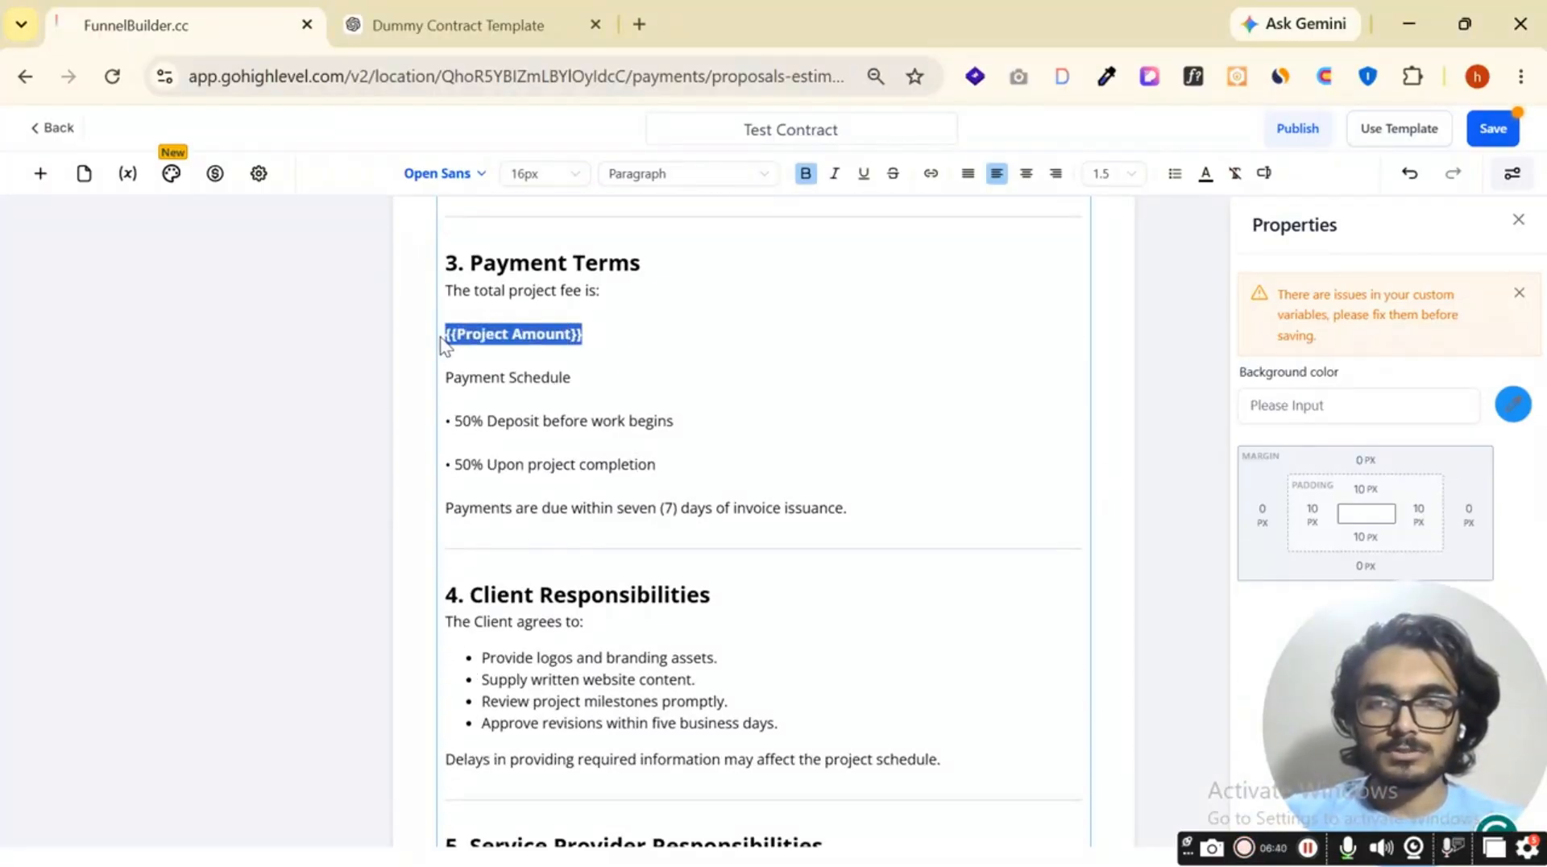
{"action": "key", "text": "BackSpace"}
{"action": "left_click", "coordinate": [41, 174]}
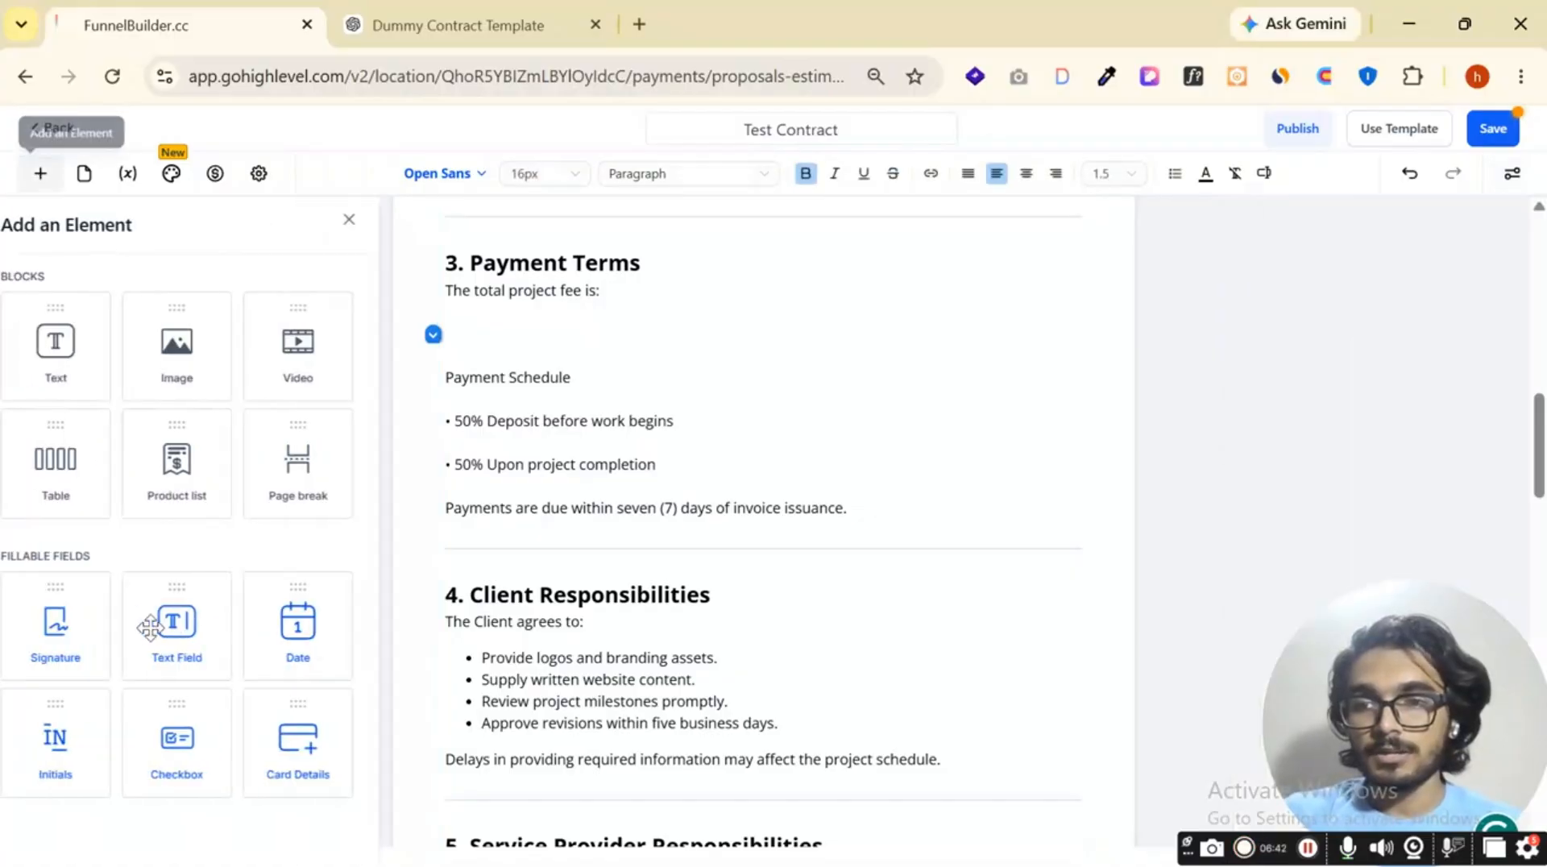
{"action": "left_click_drag", "start_coordinate": [185, 642], "coordinate": [483, 310]}
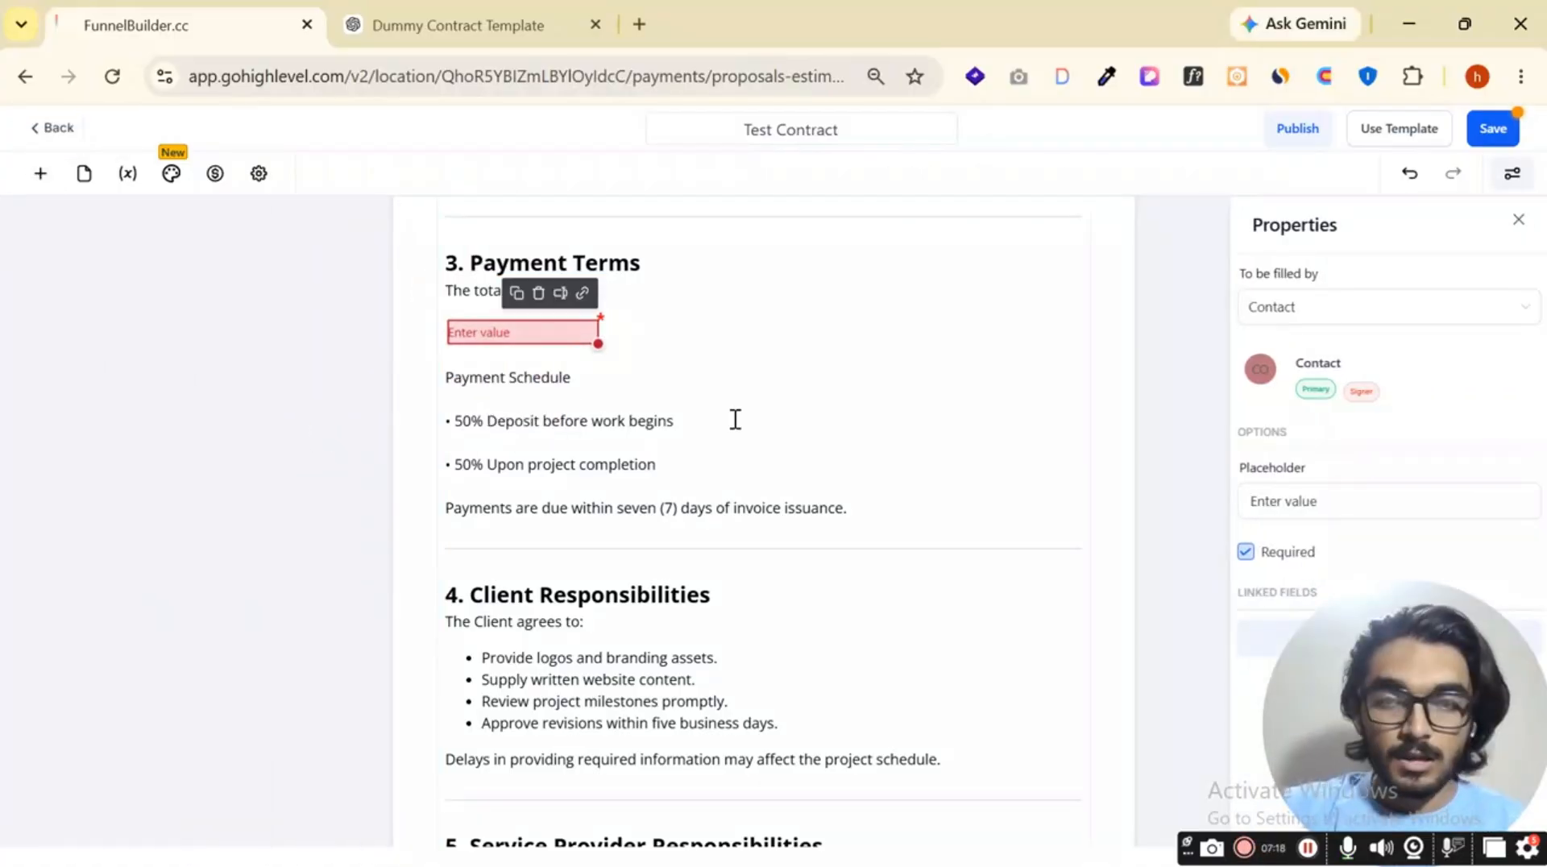
{"action": "left_click", "coordinate": [689, 375]}
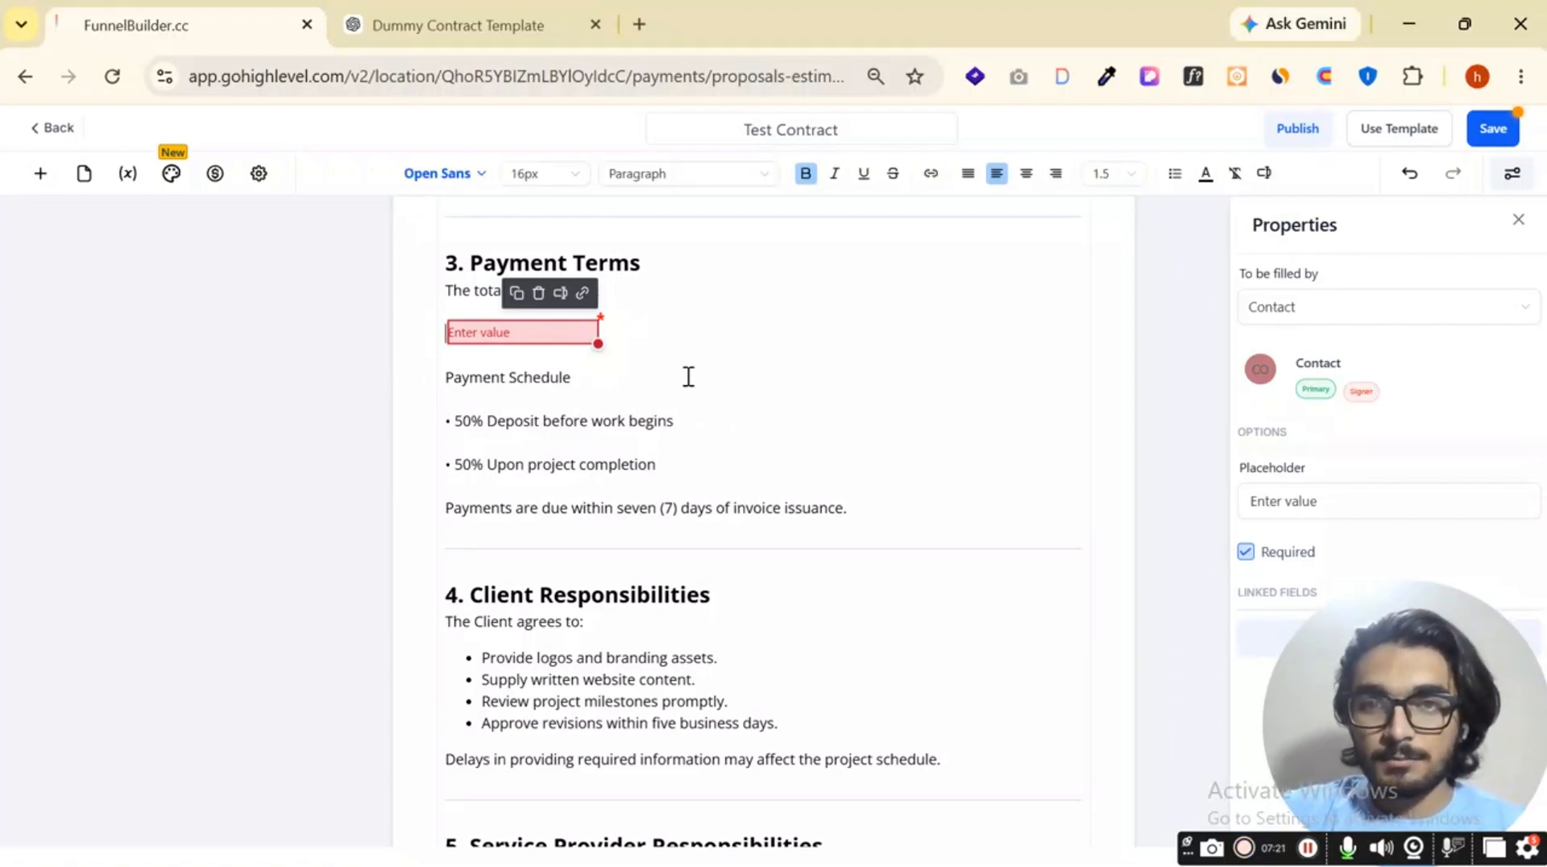
{"action": "left_click", "coordinate": [528, 330]}
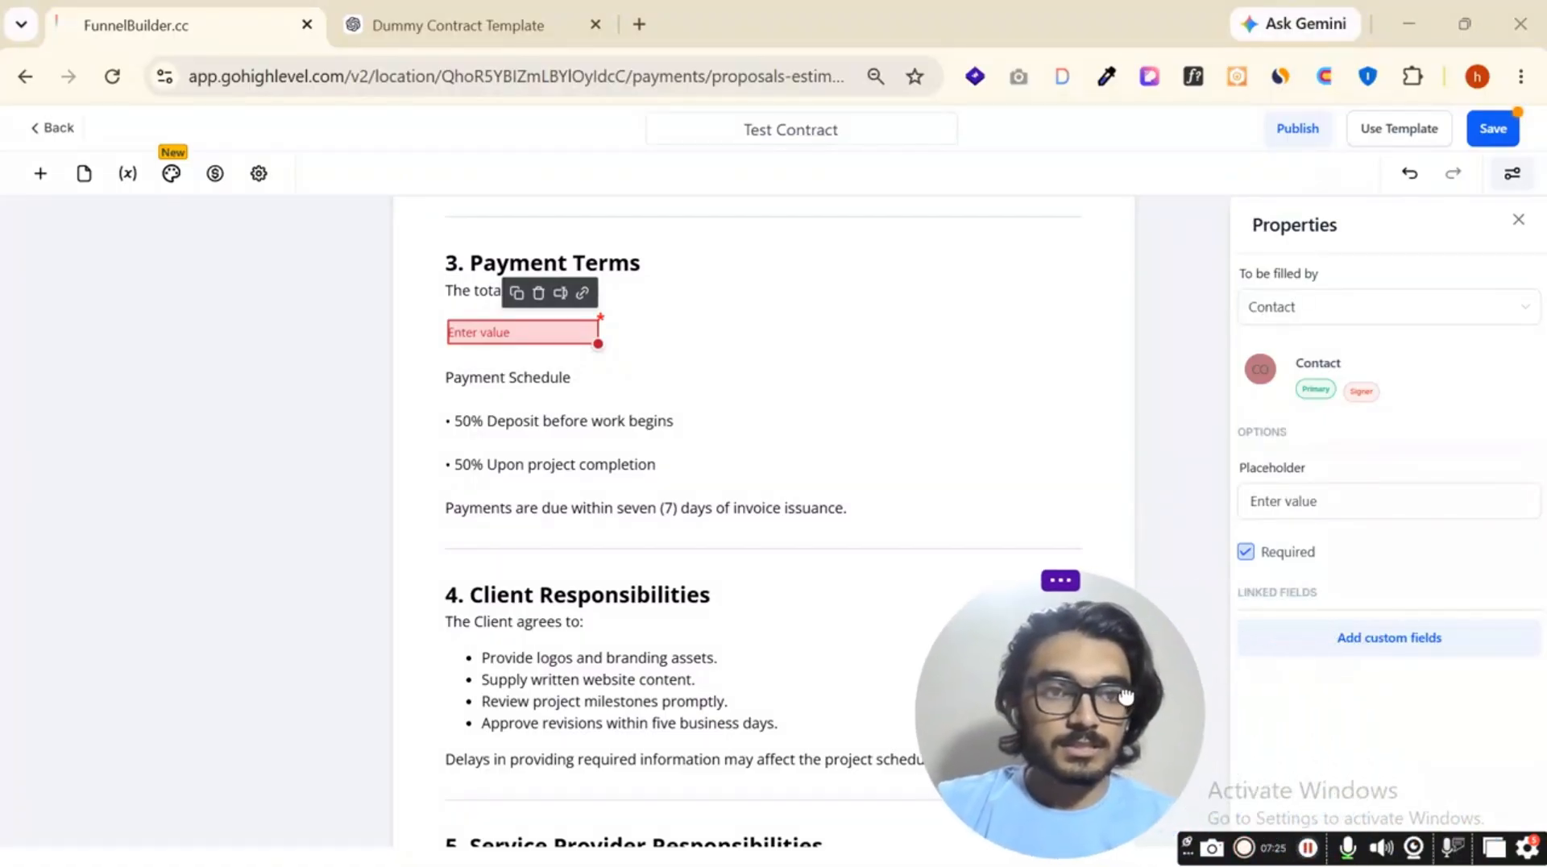
{"action": "left_click", "coordinate": [1274, 510]}
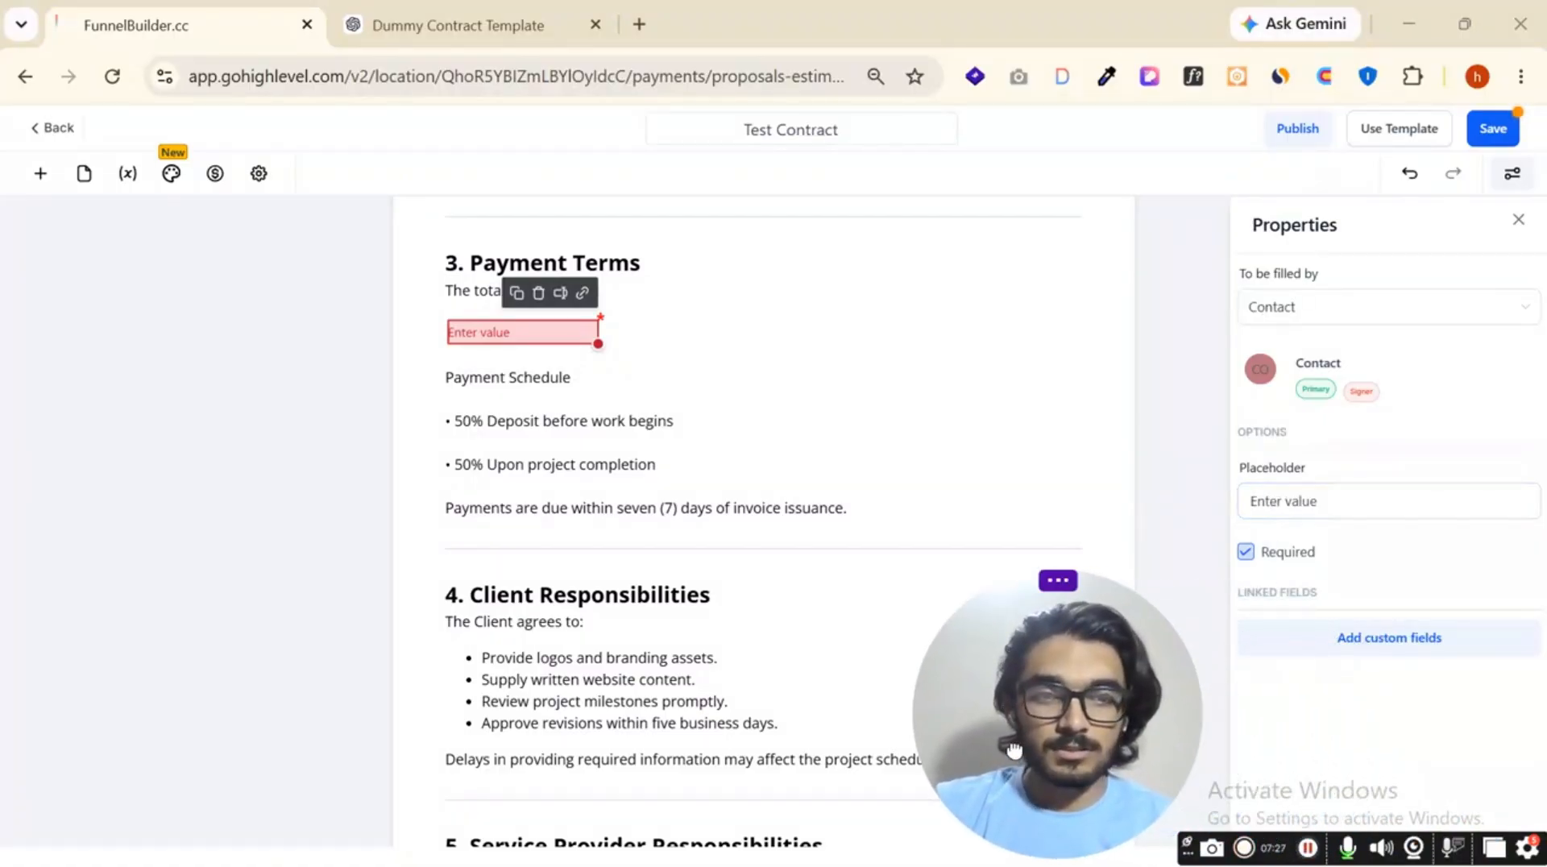
{"action": "left_click_drag", "start_coordinate": [1067, 697], "coordinate": [1311, 690]}
Replace the {{Contact Name}} placeholder in the Client section with a fillable text field whose placeholder text is "Client Name".
{"action": "scroll", "coordinate": [755, 520], "scroll_direction": "down", "scroll_amount": 11}
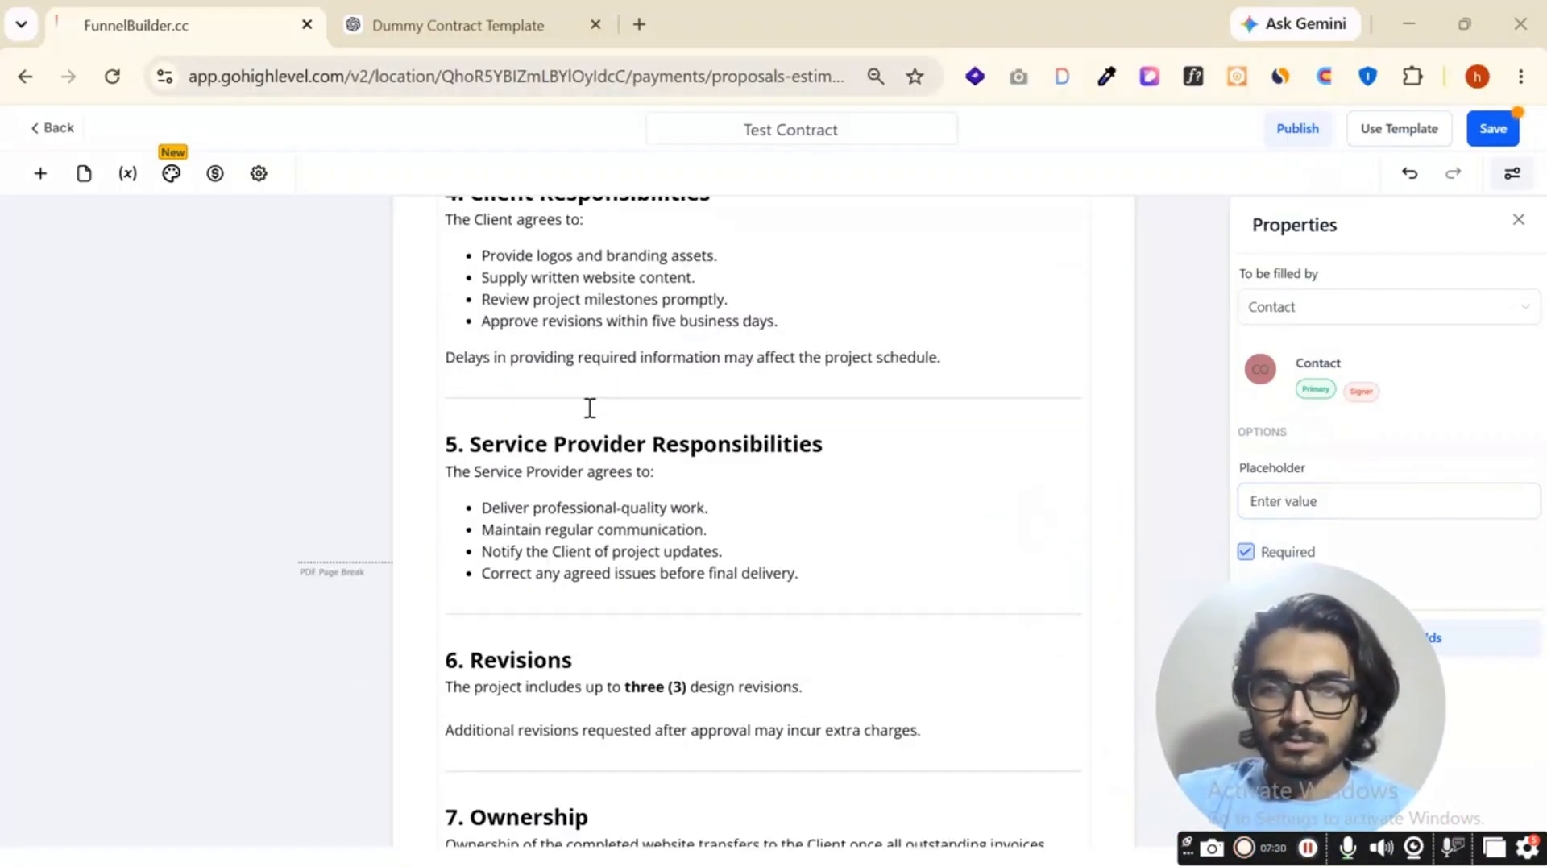
{"action": "scroll", "coordinate": [553, 367], "scroll_direction": "down", "scroll_amount": 10}
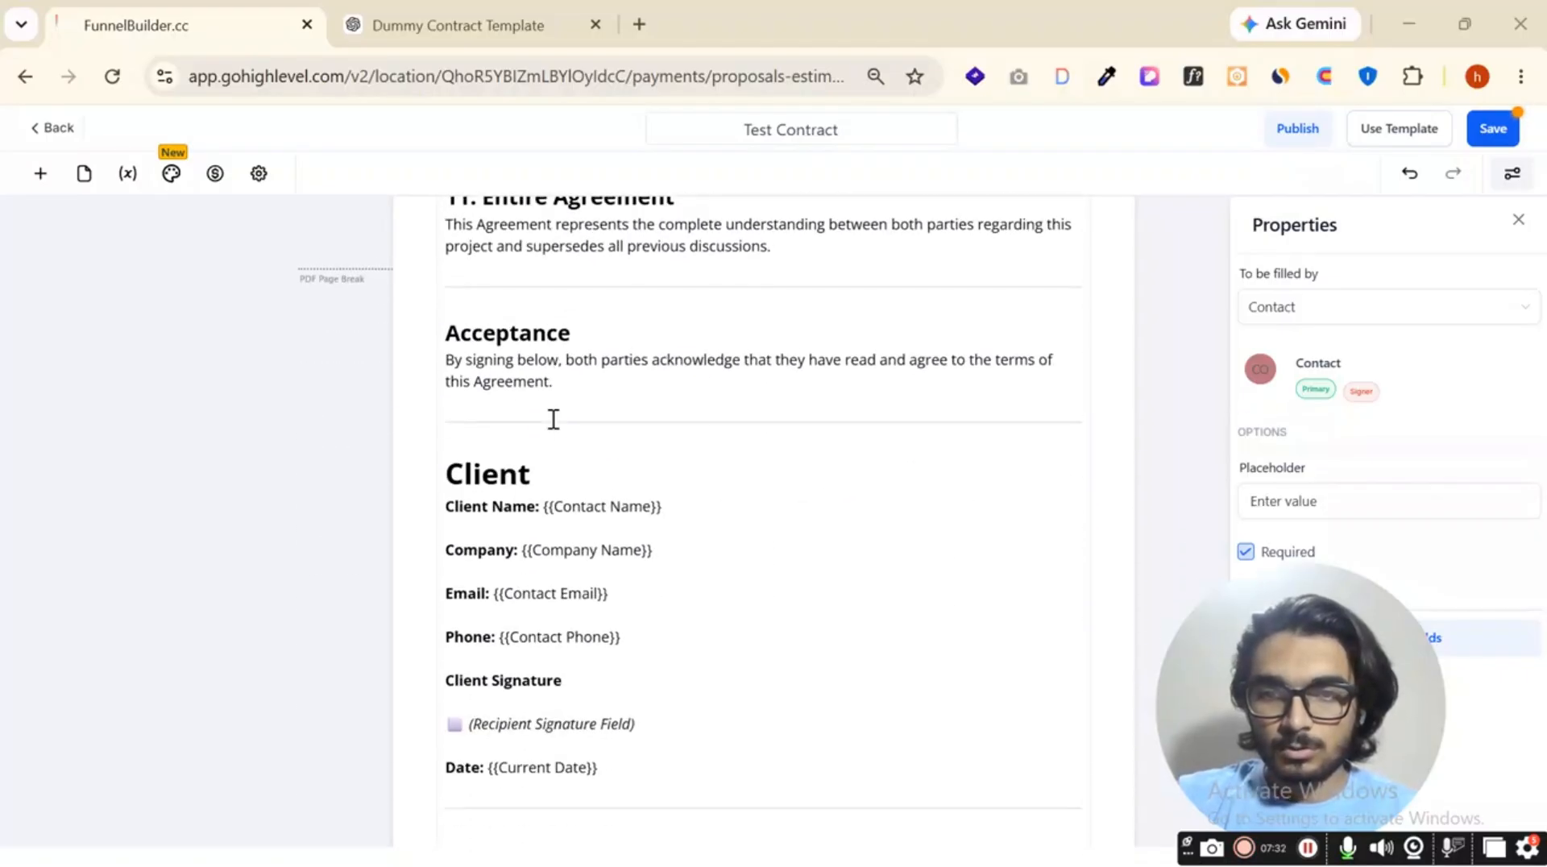
{"action": "left_click_drag", "start_coordinate": [542, 382], "coordinate": [709, 380]}
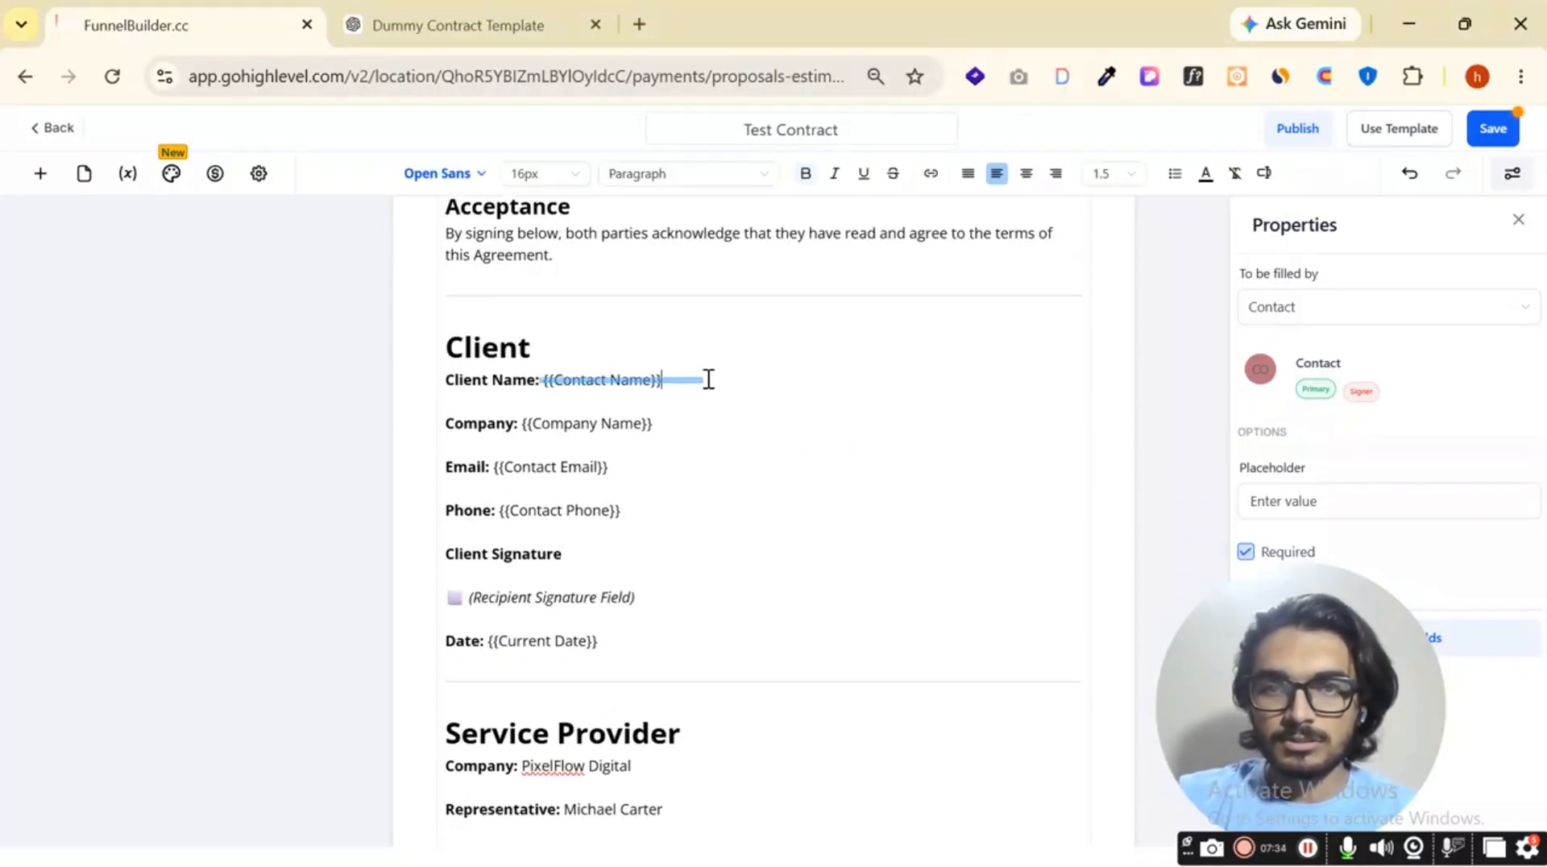
{"action": "left_click", "coordinate": [673, 380]}
{"action": "key", "text": "BackSpace"}
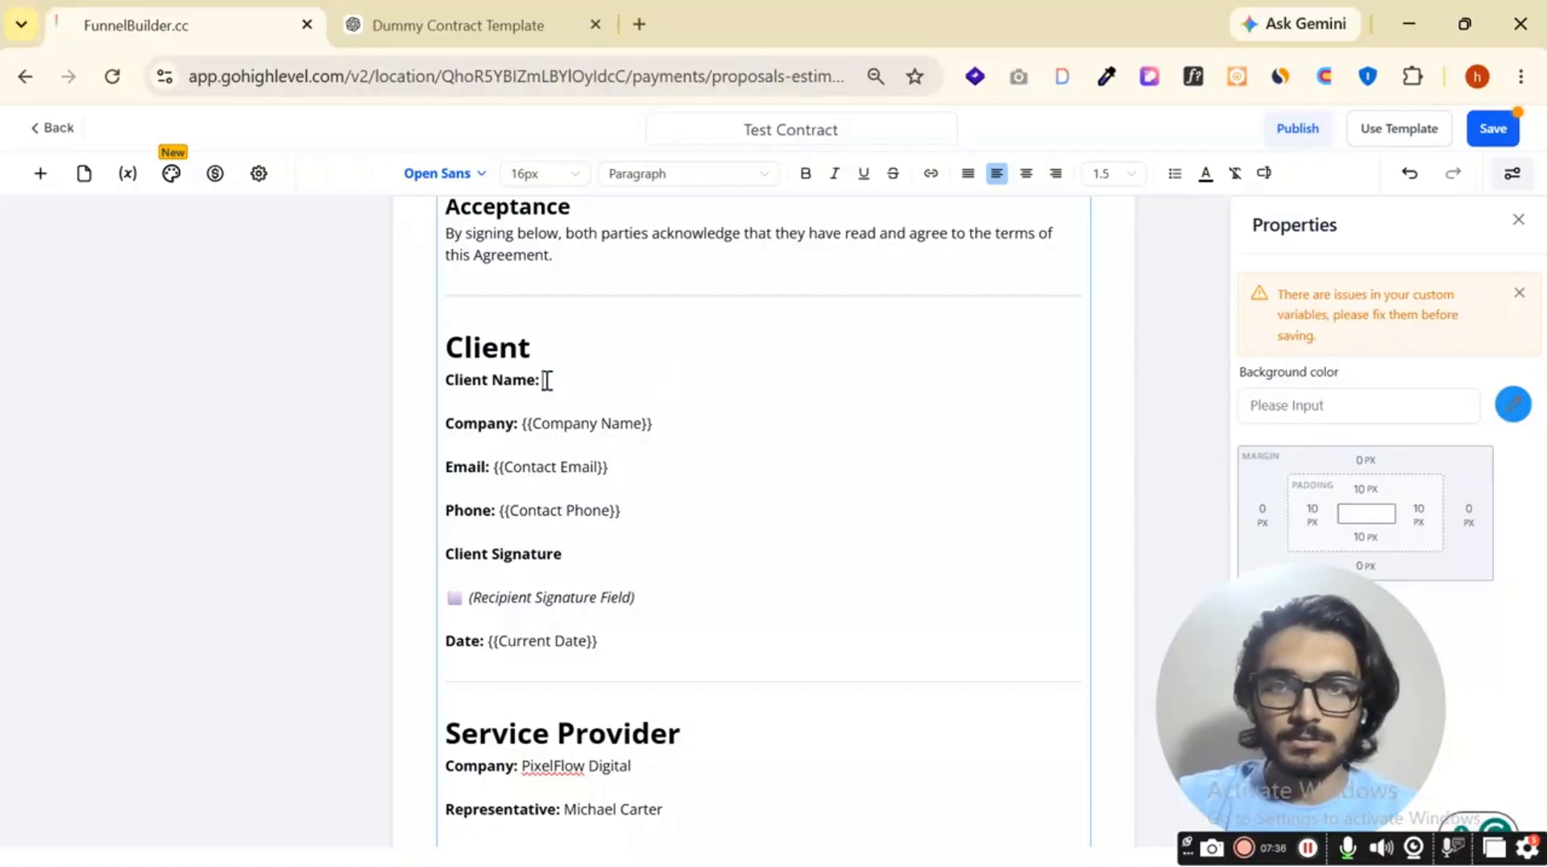
{"action": "left_click", "coordinate": [49, 171]}
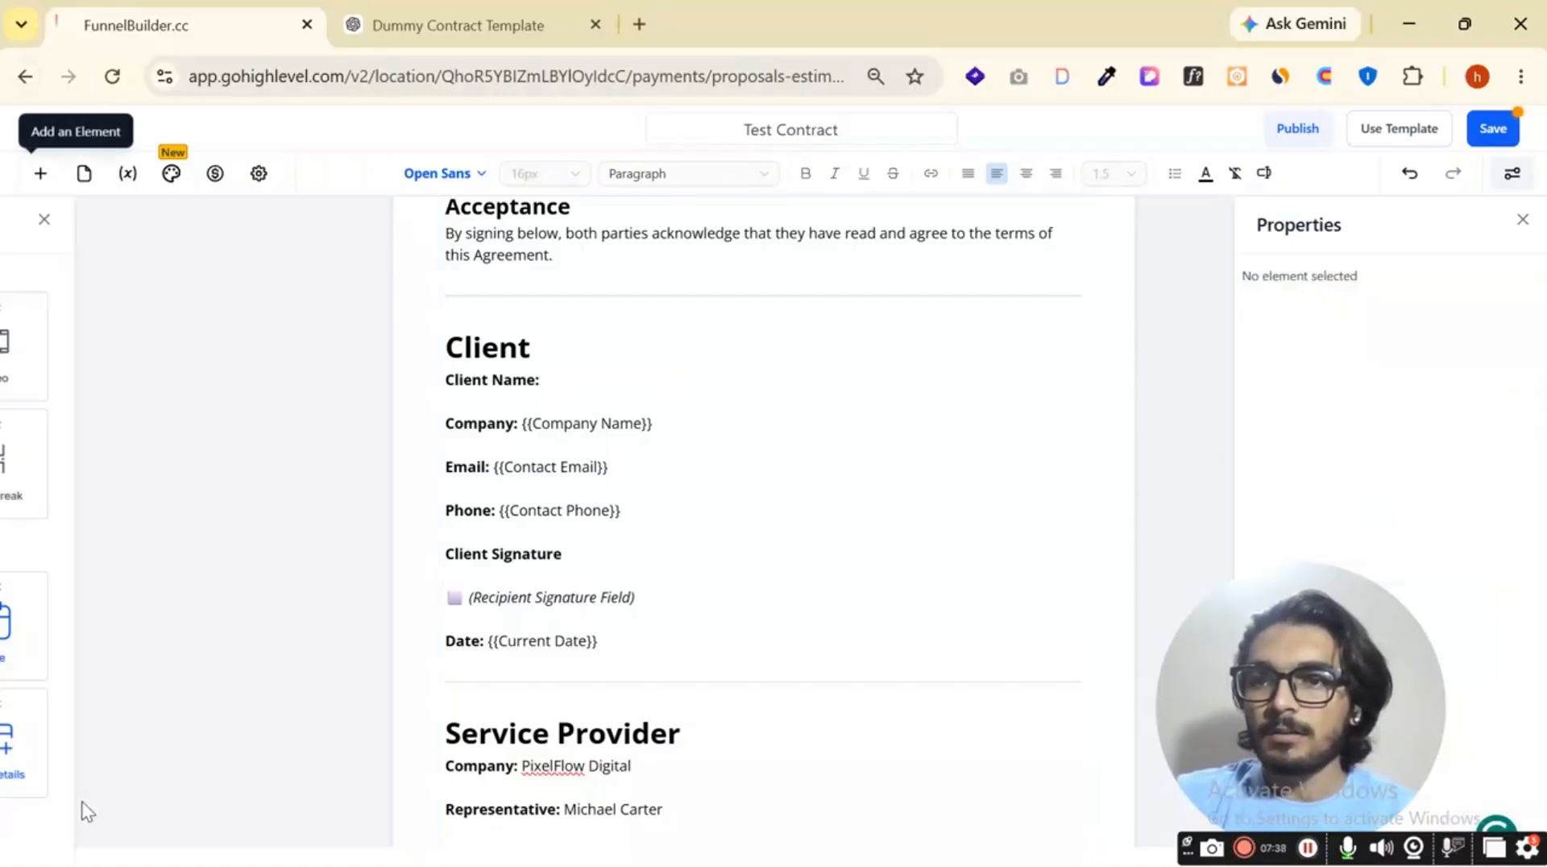
{"action": "left_click_drag", "start_coordinate": [194, 624], "coordinate": [616, 377]}
{"action": "double_click", "coordinate": [1348, 507]}
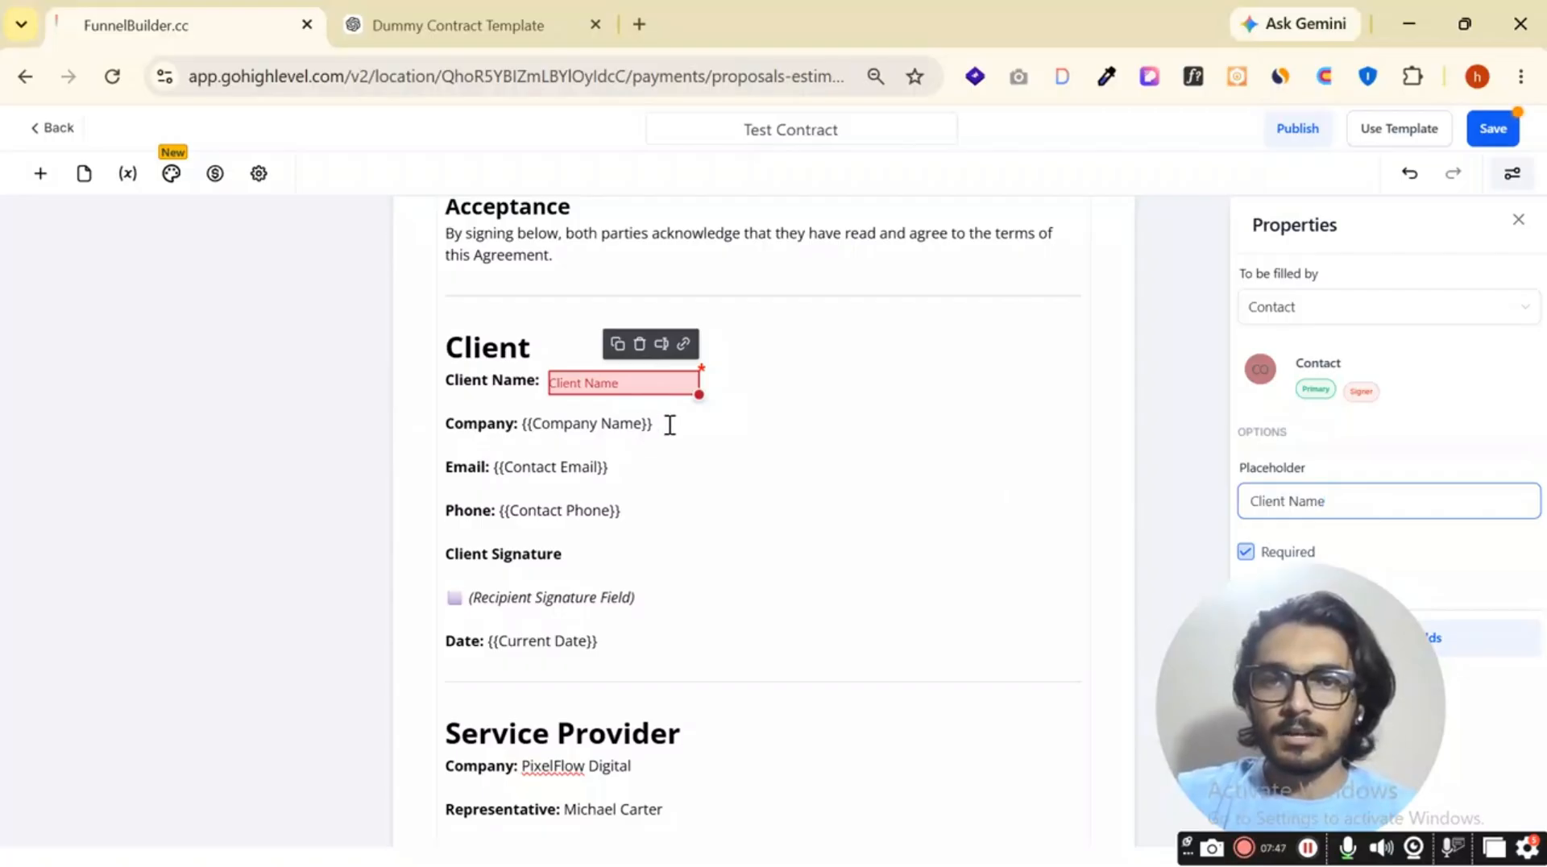
Replace the {{Company Name}} placeholder in the Client section with a fillable text field beside the Company label.
{"action": "left_click_drag", "start_coordinate": [669, 425], "coordinate": [600, 420]}
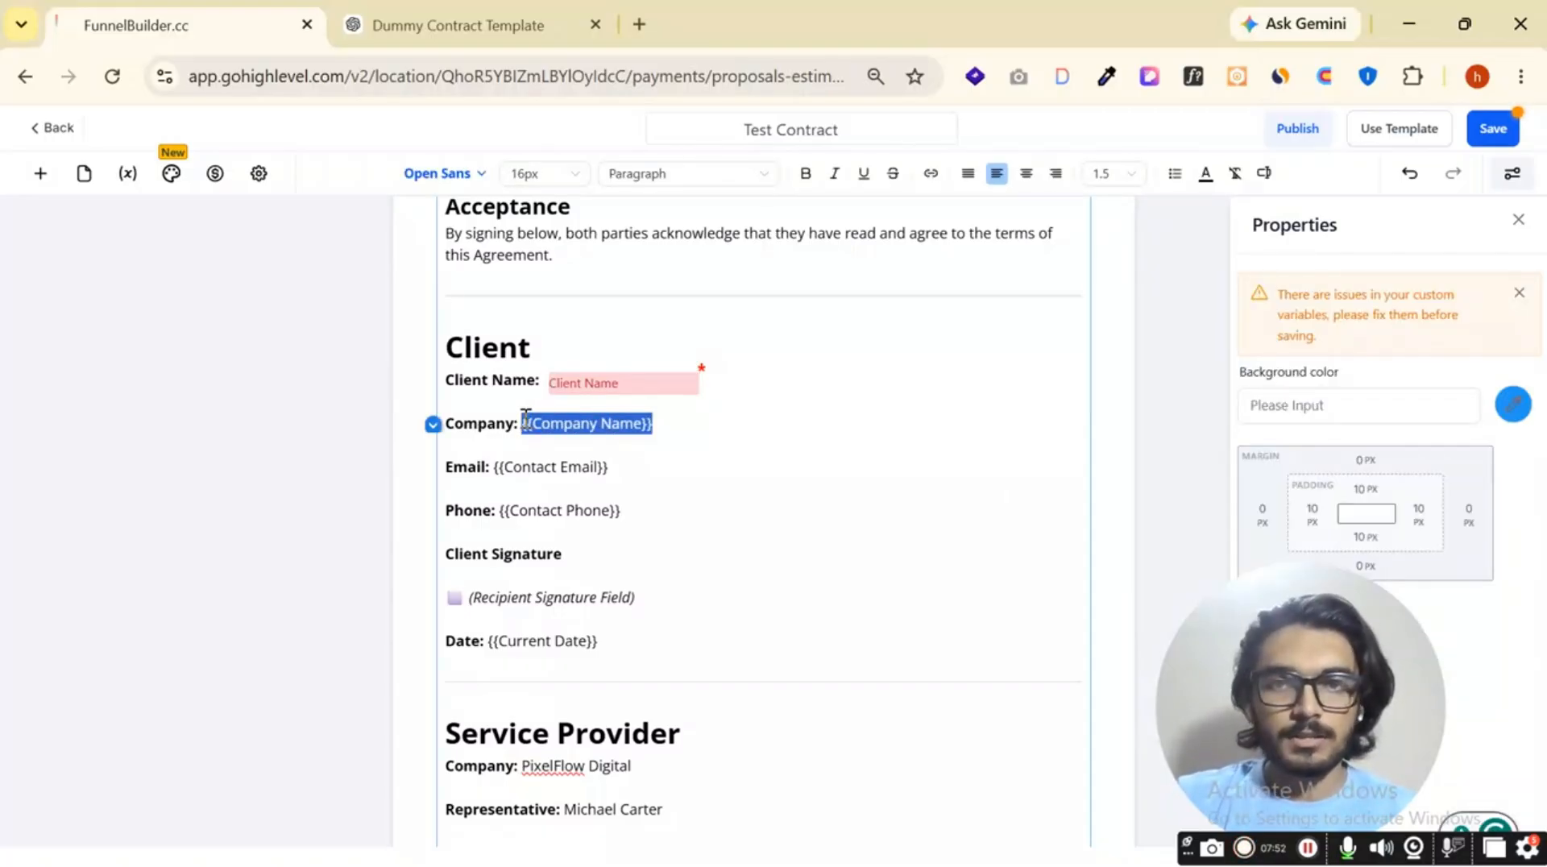
{"action": "key", "text": "BackSpace"}
{"action": "left_click", "coordinate": [40, 173]}
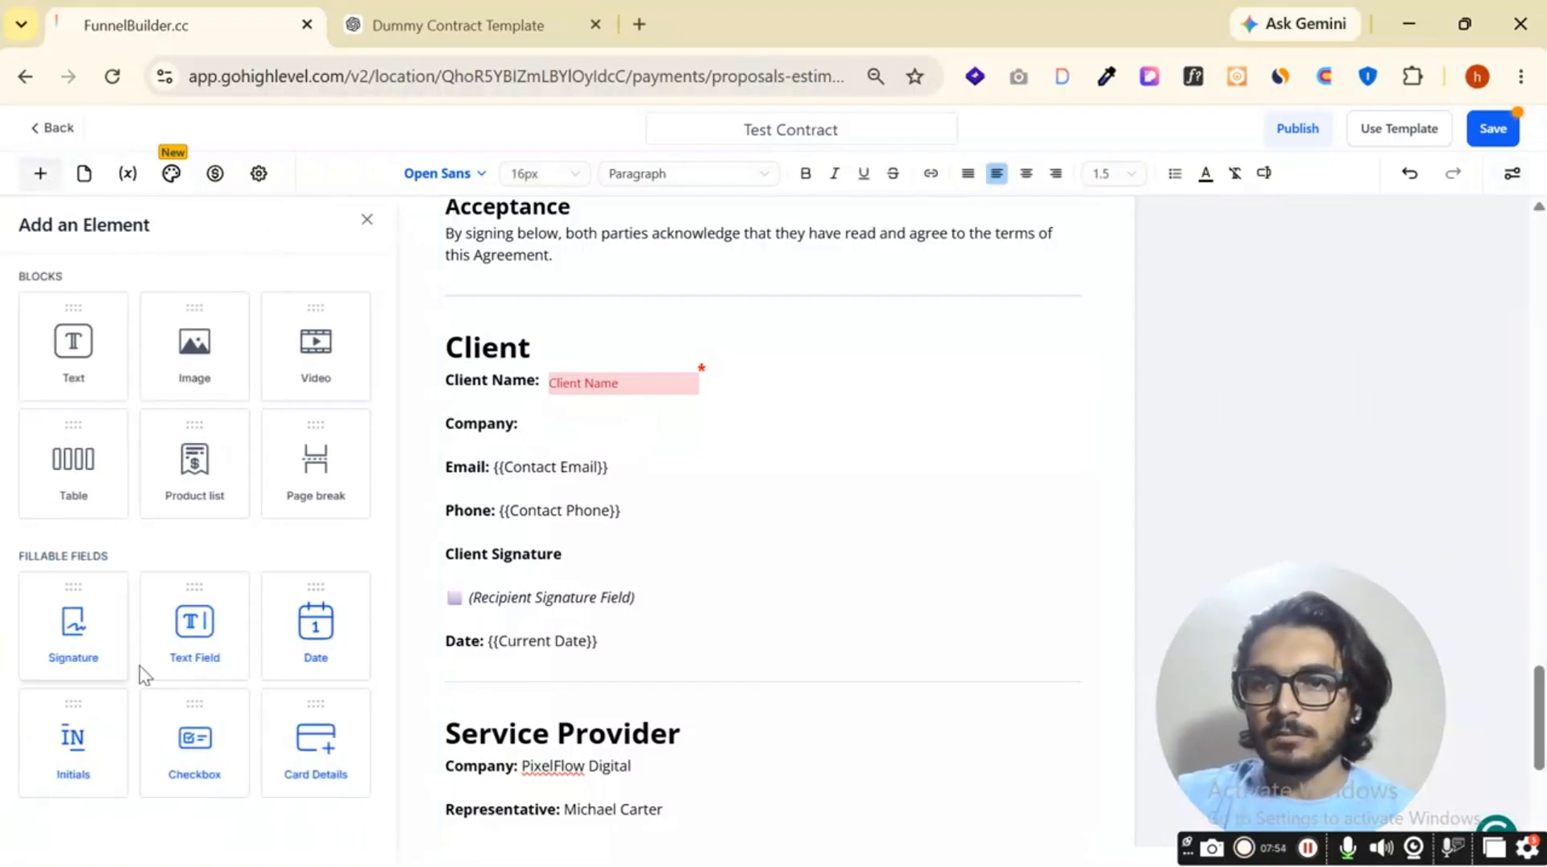
{"action": "left_click_drag", "start_coordinate": [195, 620], "coordinate": [594, 432]}
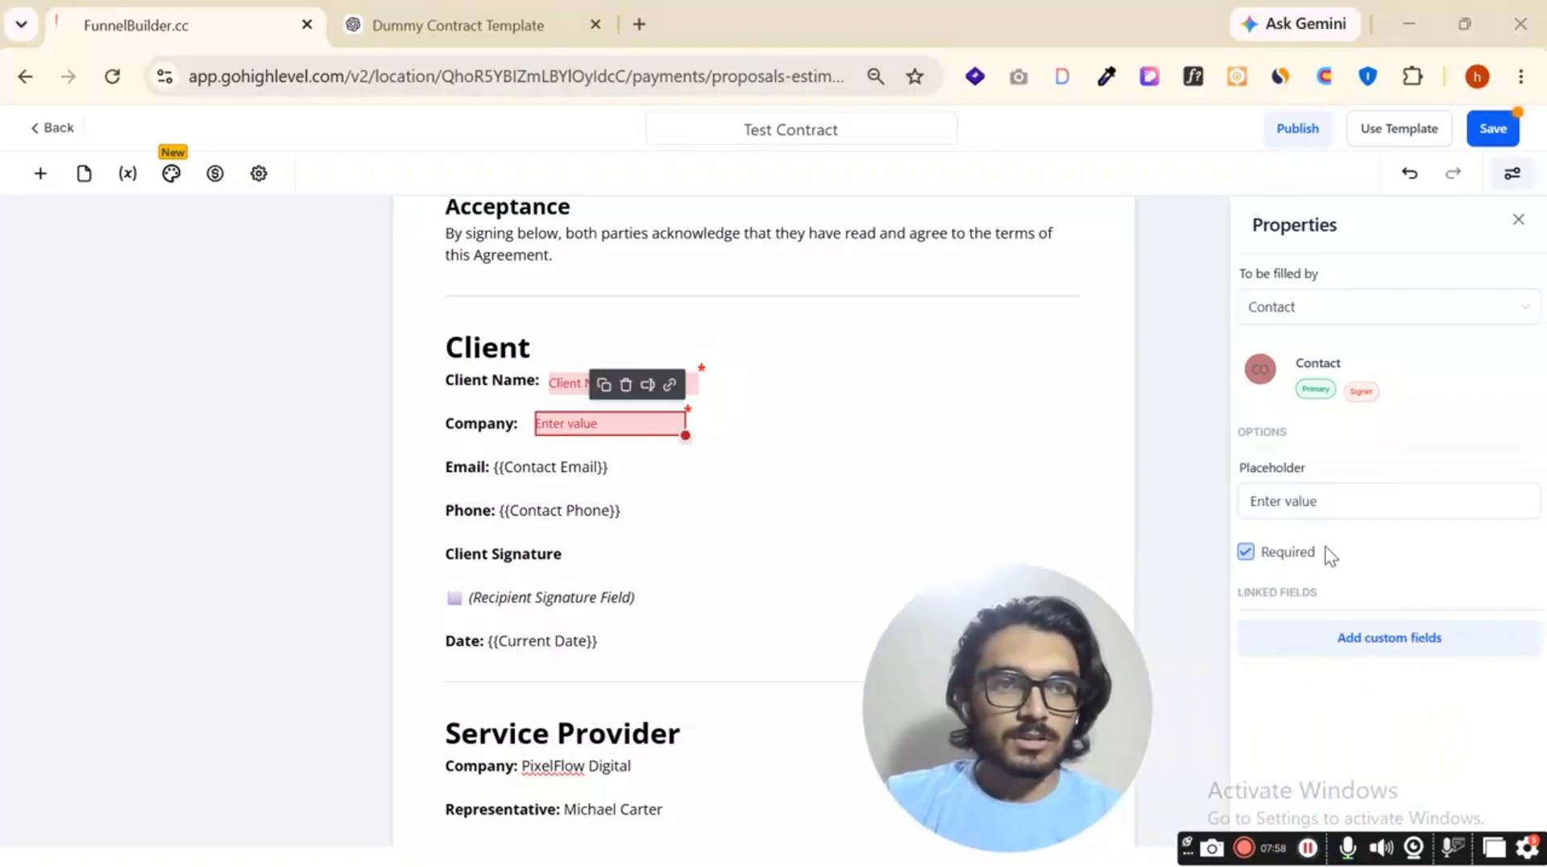
Set the placeholder text of the Company text field to "Enter CompanyName".
{"action": "triple_click", "coordinate": [1337, 505]}
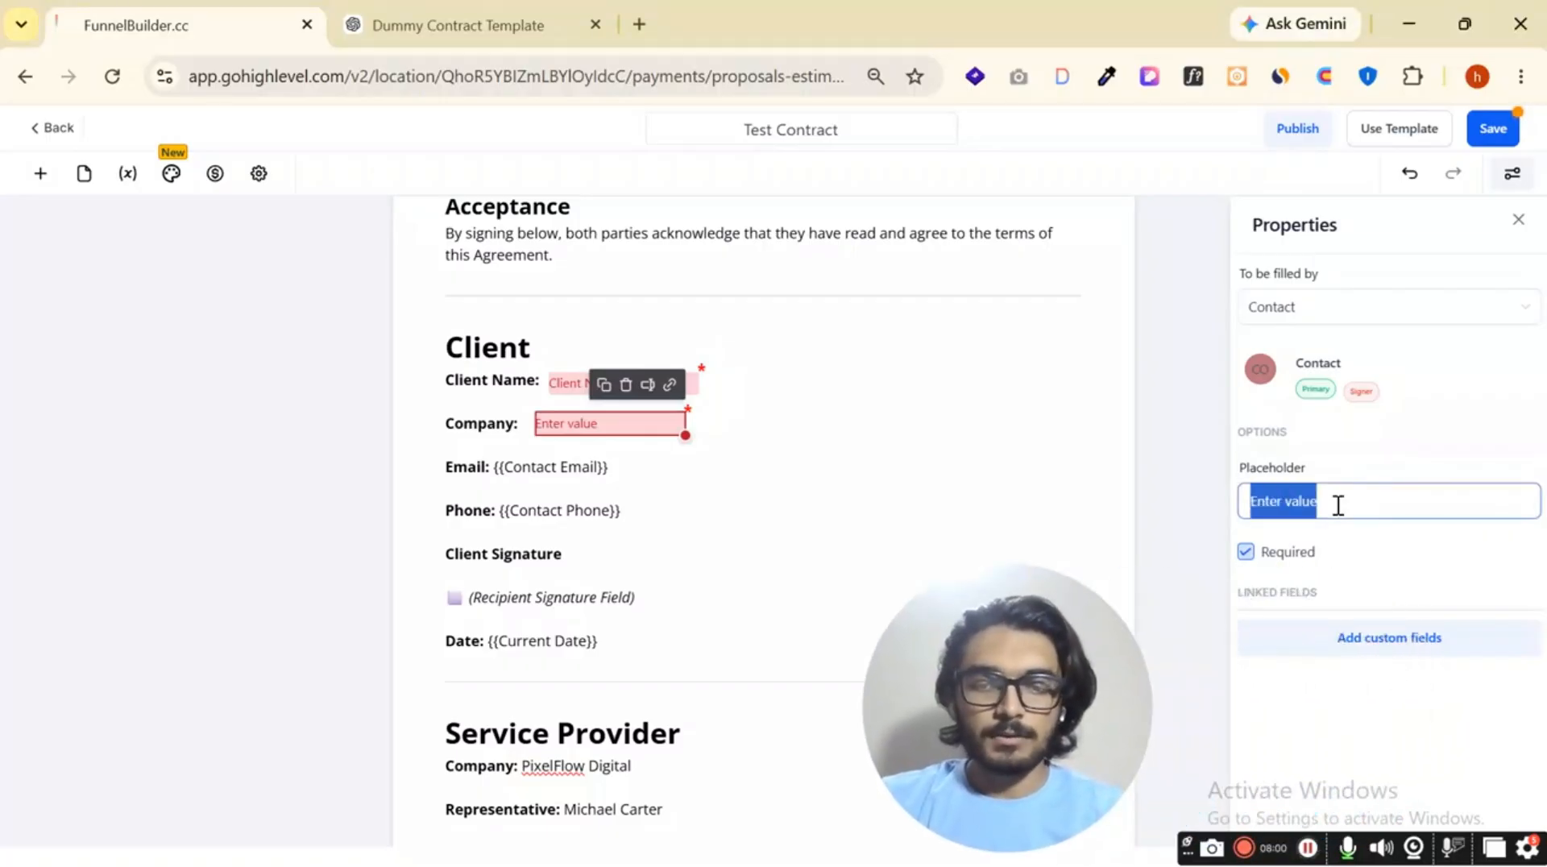
{"action": "type", "text": "Enter "}
{"action": "type", "text": "Comp"}
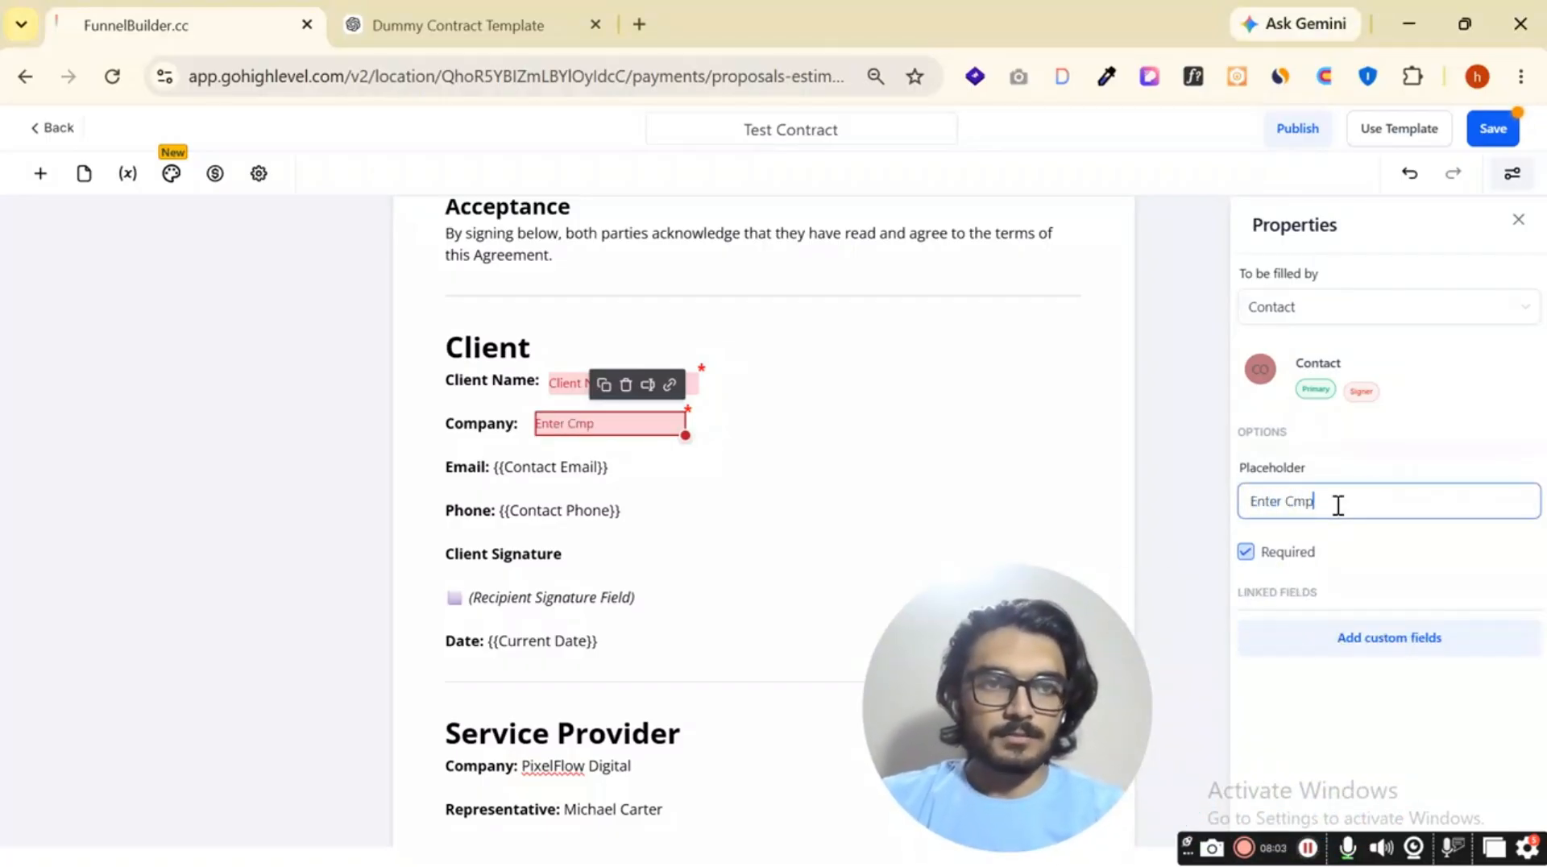
{"action": "key", "text": "BackSpace"}
{"action": "key", "text": "BackSpace"}
{"action": "type", "text": "ompany na"}
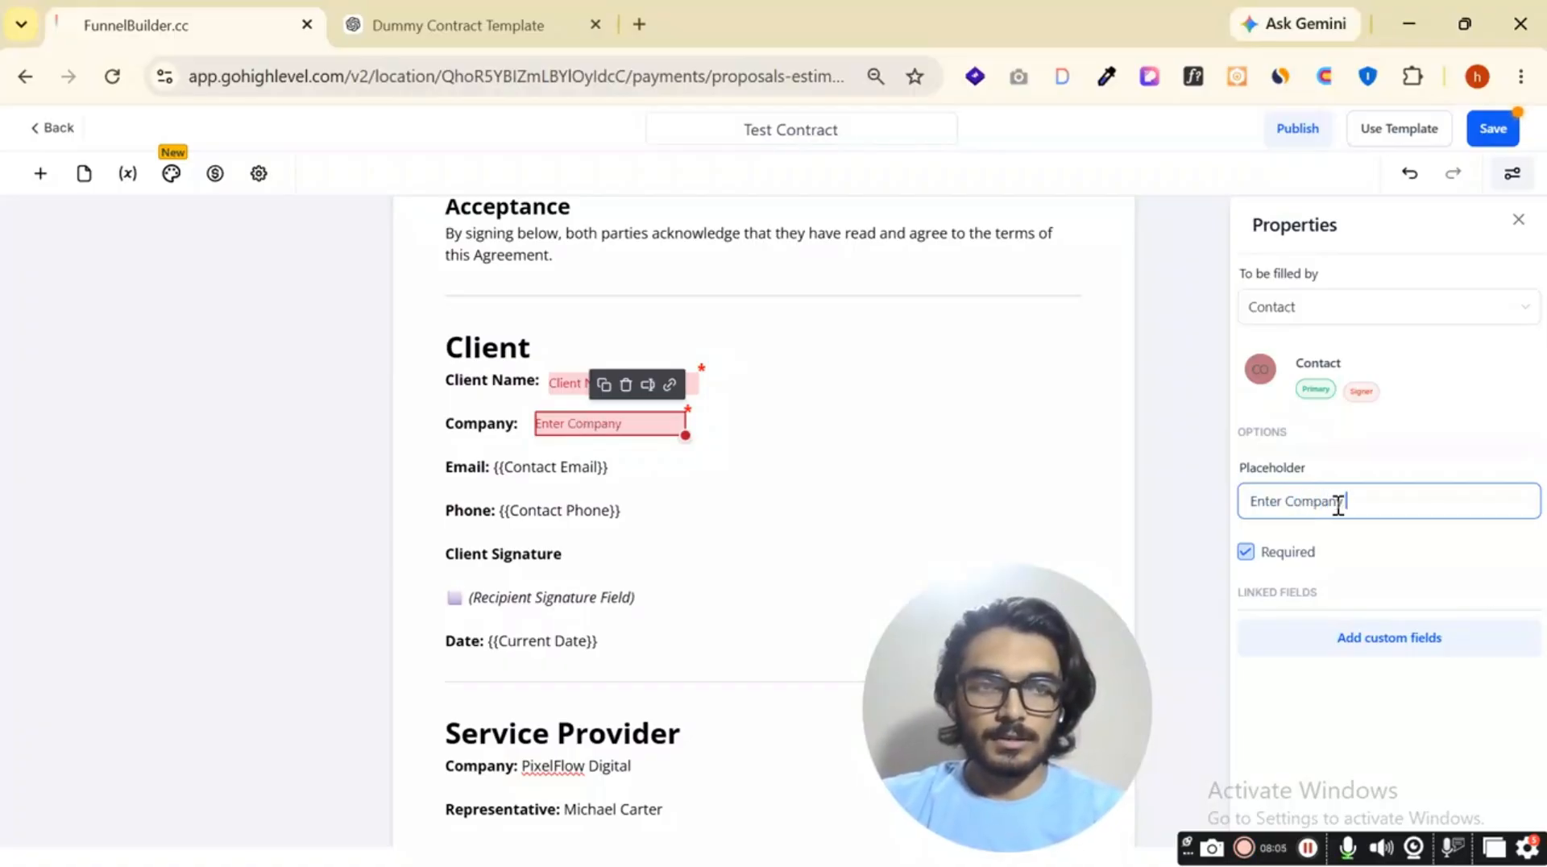
{"action": "key", "text": "BackSpace"}
{"action": "key", "text": "BackSpace"}
{"action": "key", "text": "BackSpace"}
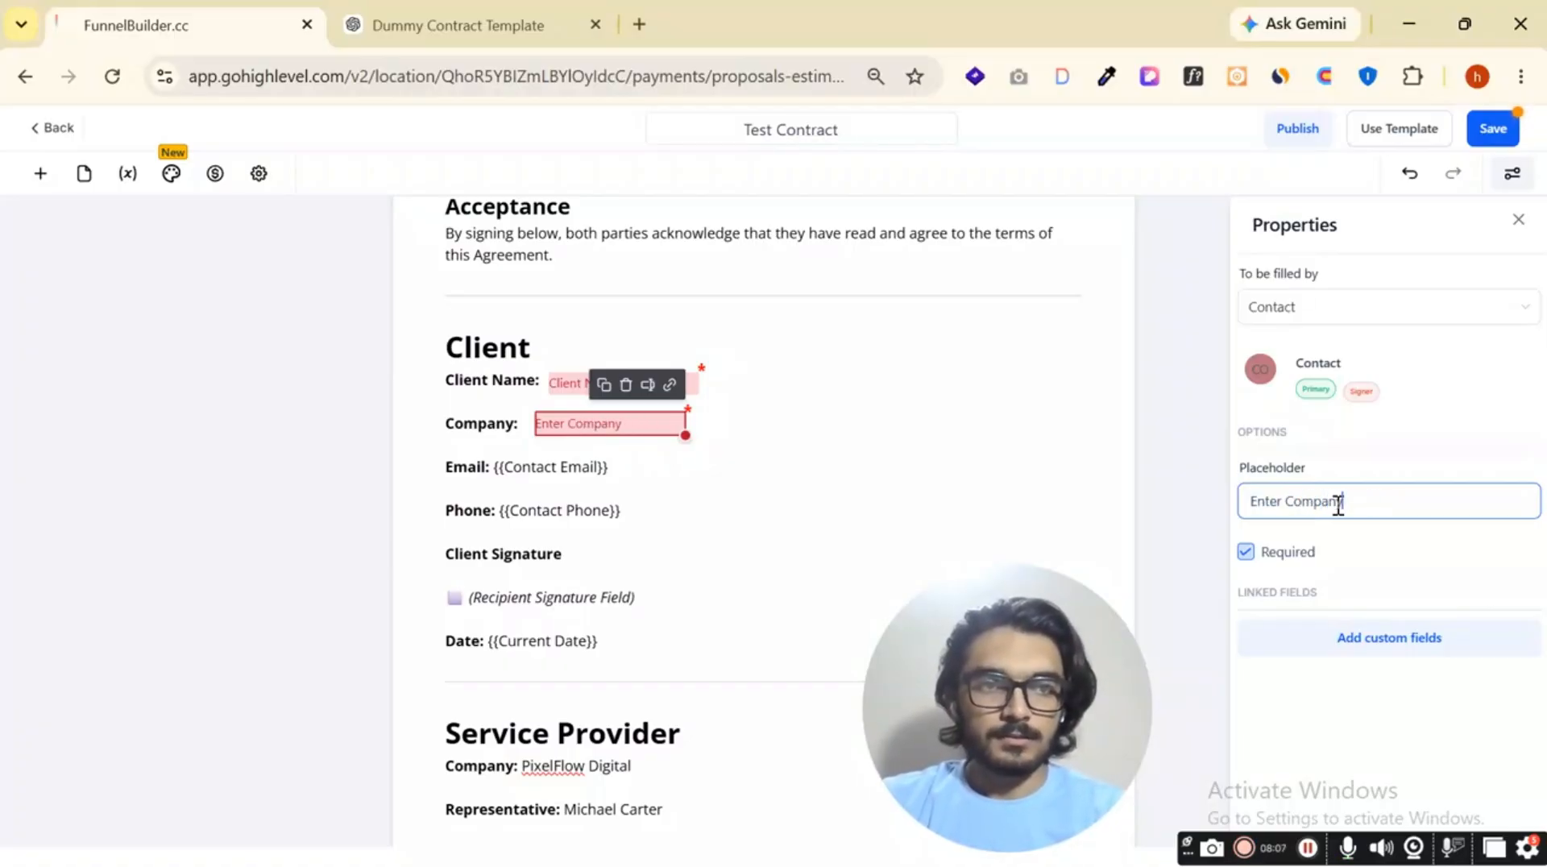
{"action": "type", "text": "Name"}
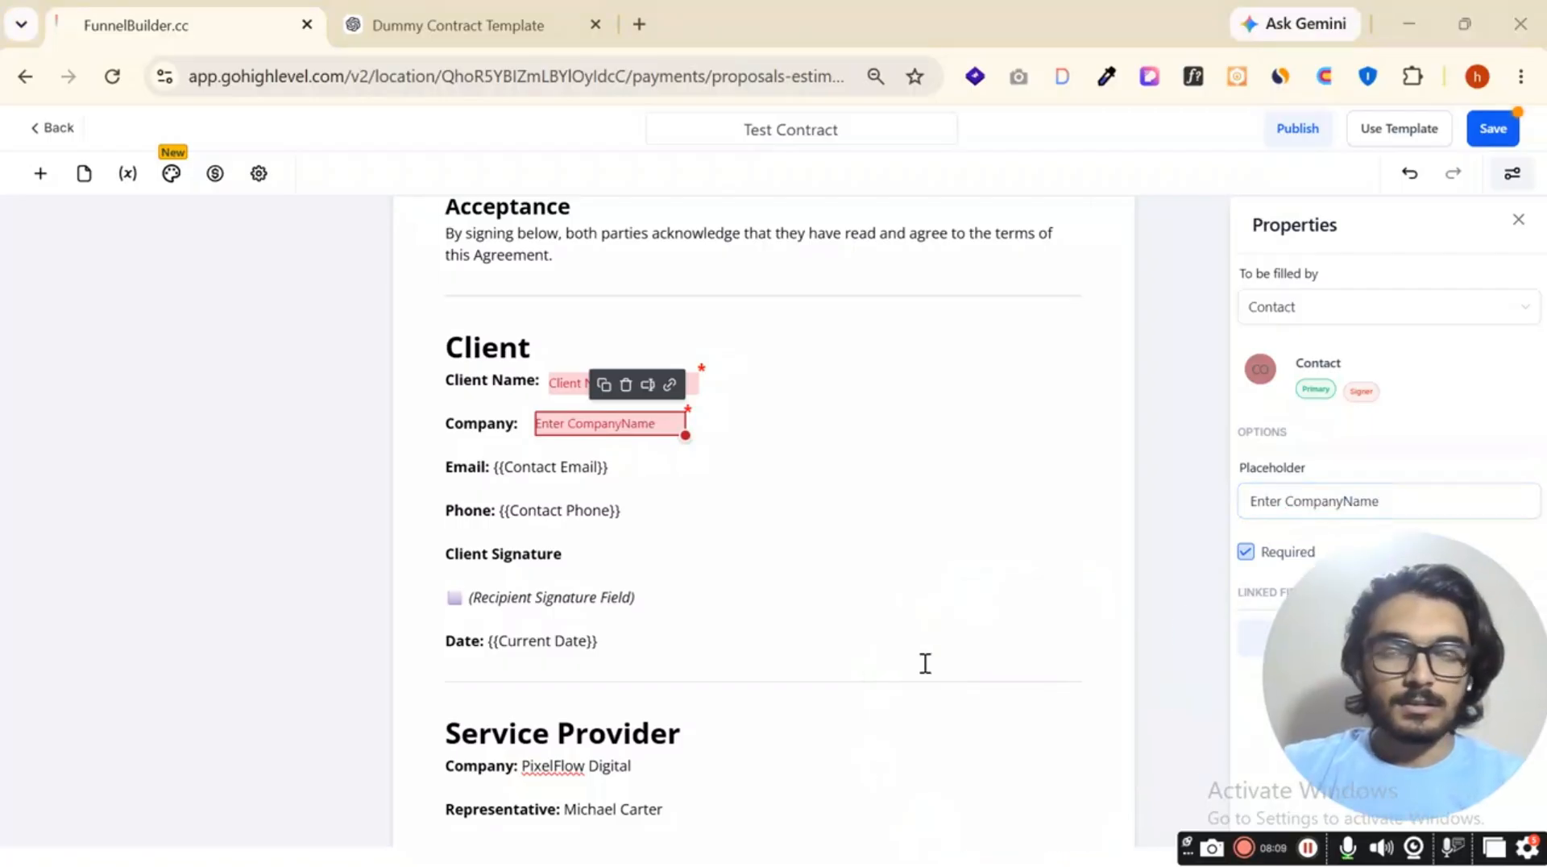
Delete the Email line from the Client section and move the client name and company fields back beside their labels.
{"action": "left_click", "coordinate": [680, 525]}
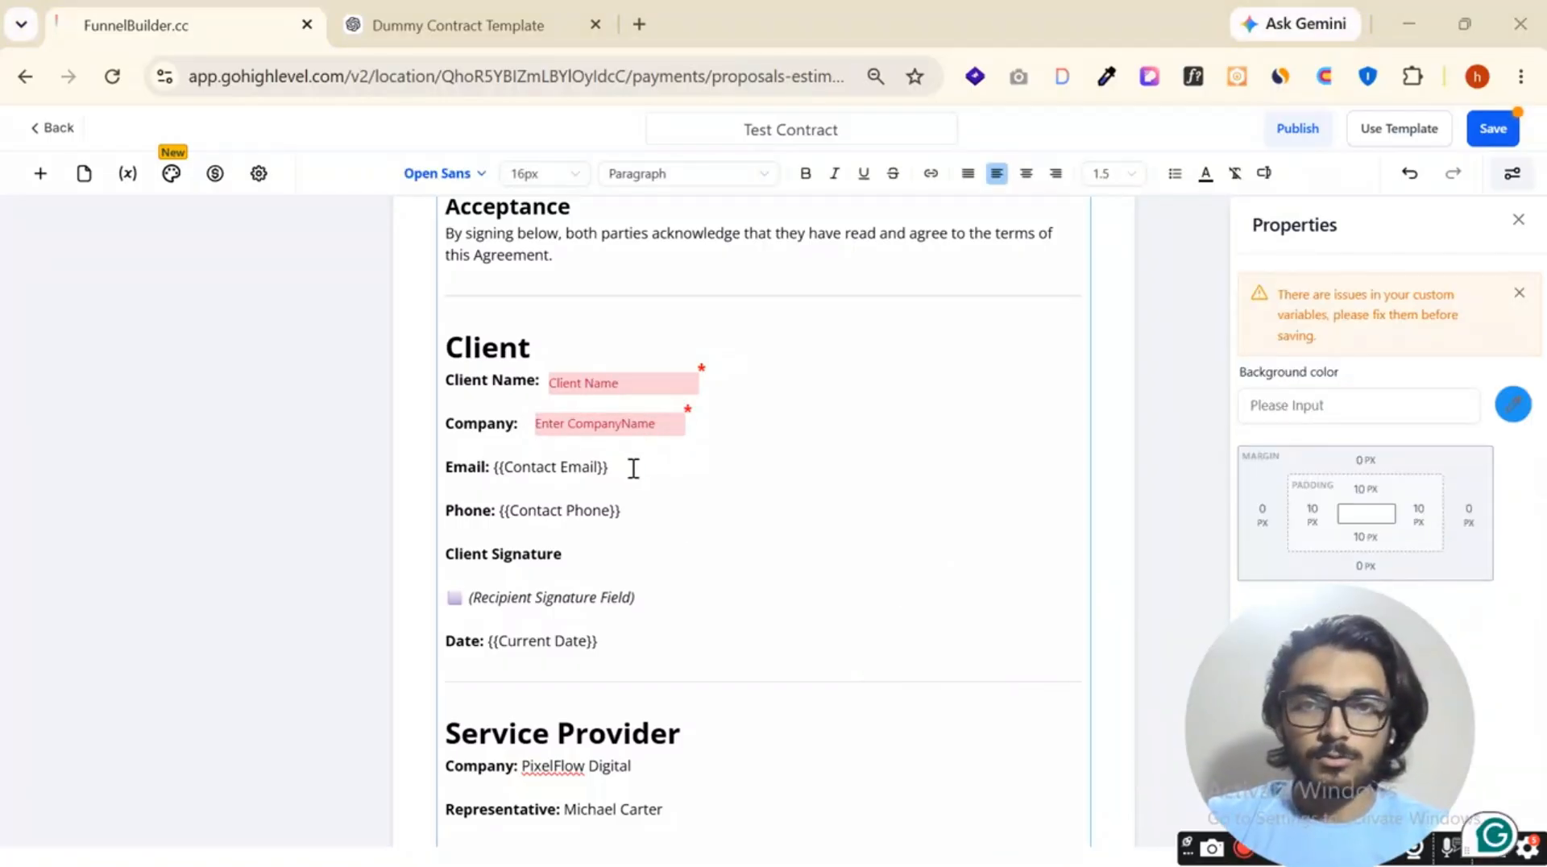
{"action": "left_click_drag", "start_coordinate": [633, 468], "coordinate": [542, 472]}
{"action": "key", "text": "BackSpace"}
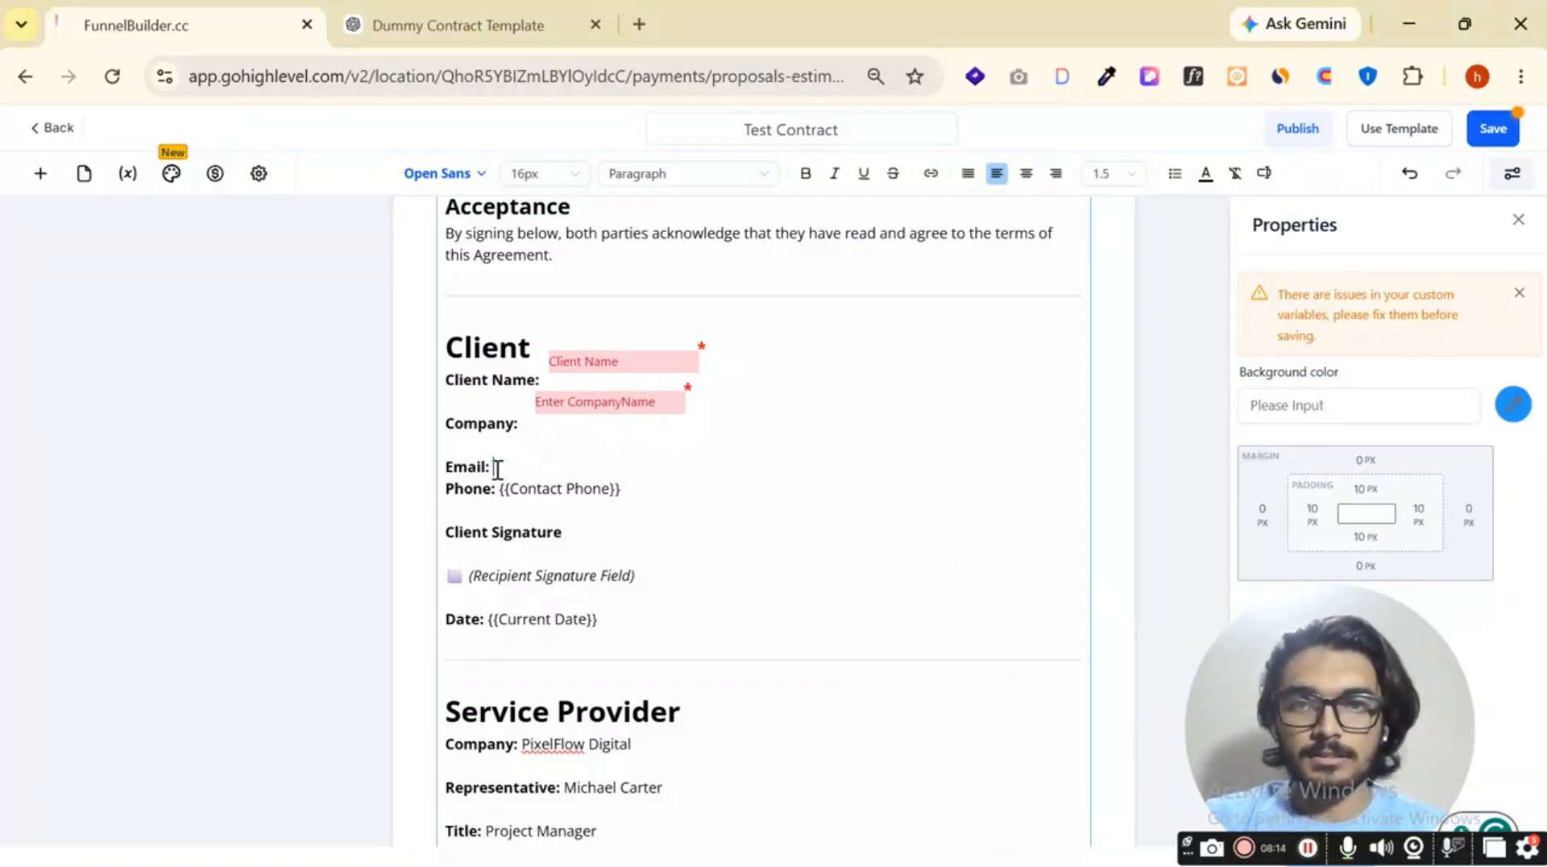
{"action": "key", "text": "BackSpace"}
{"action": "key", "text": "BackSpace"}
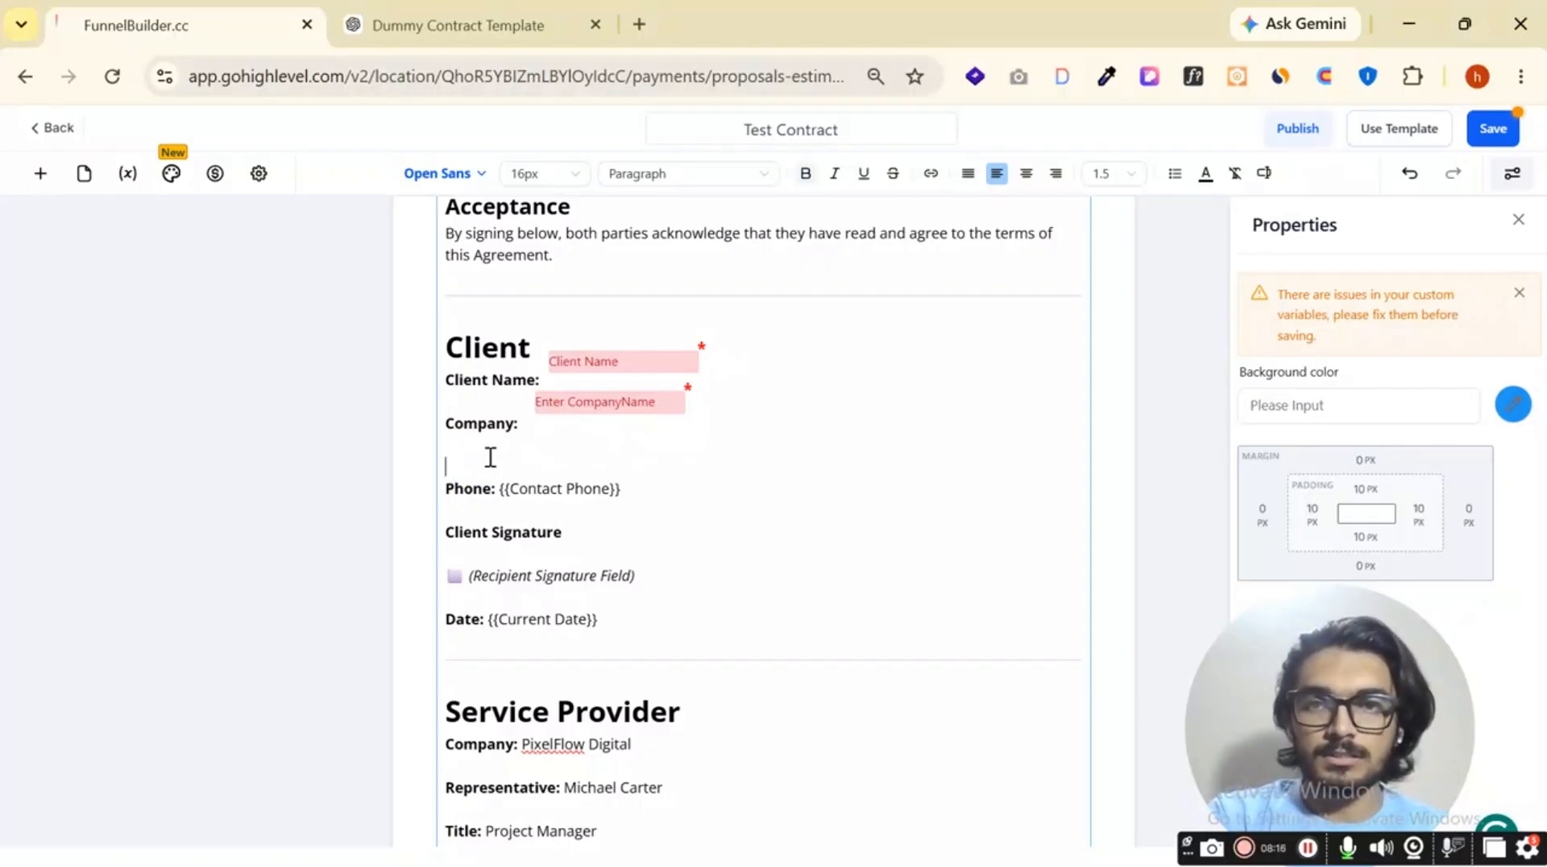
{"action": "left_click_drag", "start_coordinate": [621, 398], "coordinate": [615, 425]}
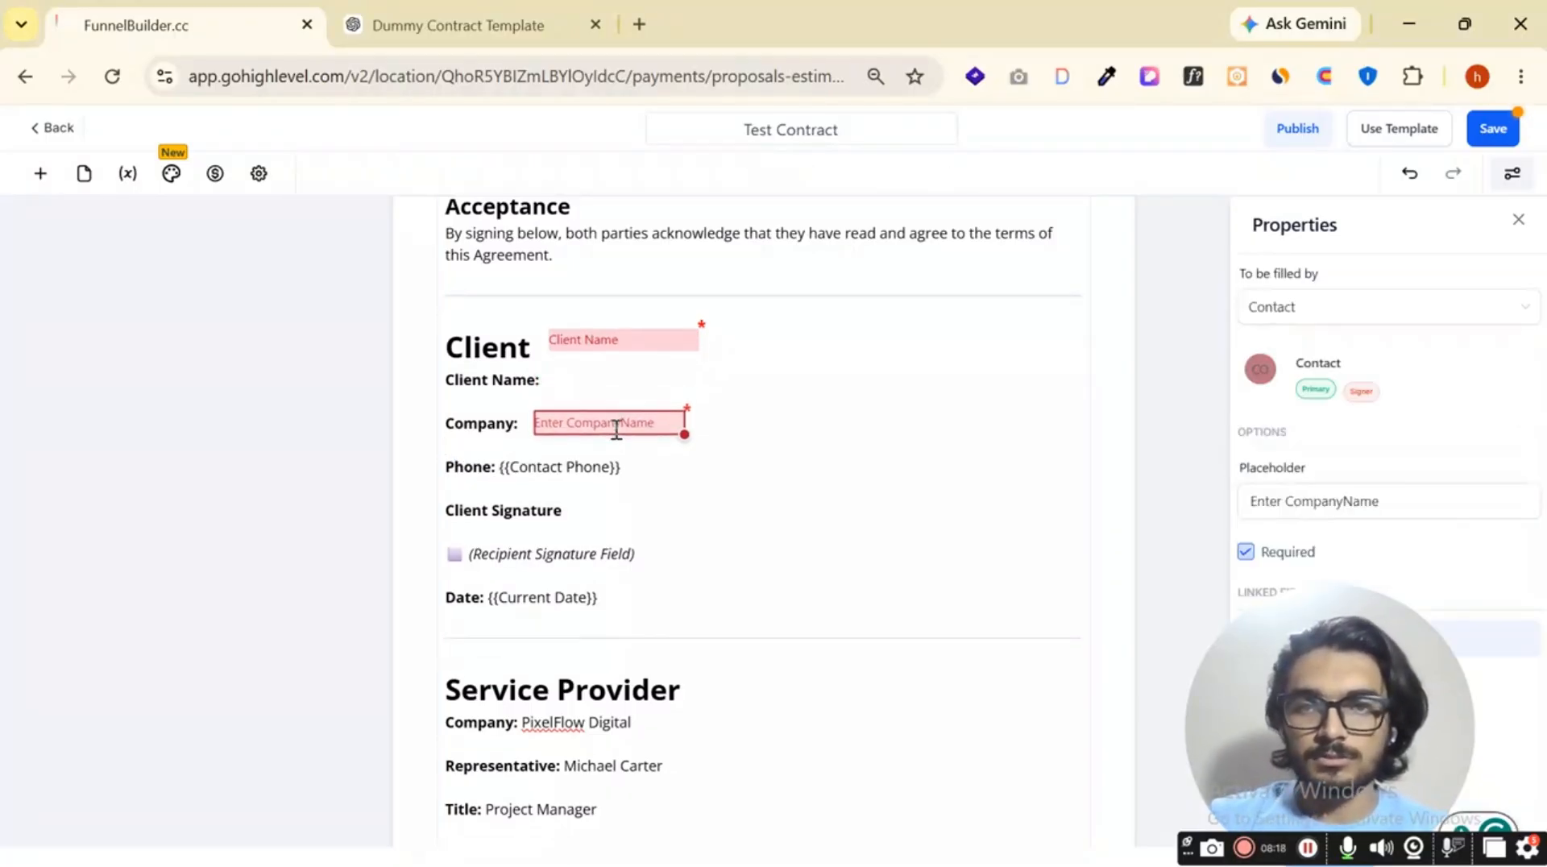
{"action": "left_click", "coordinate": [627, 341]}
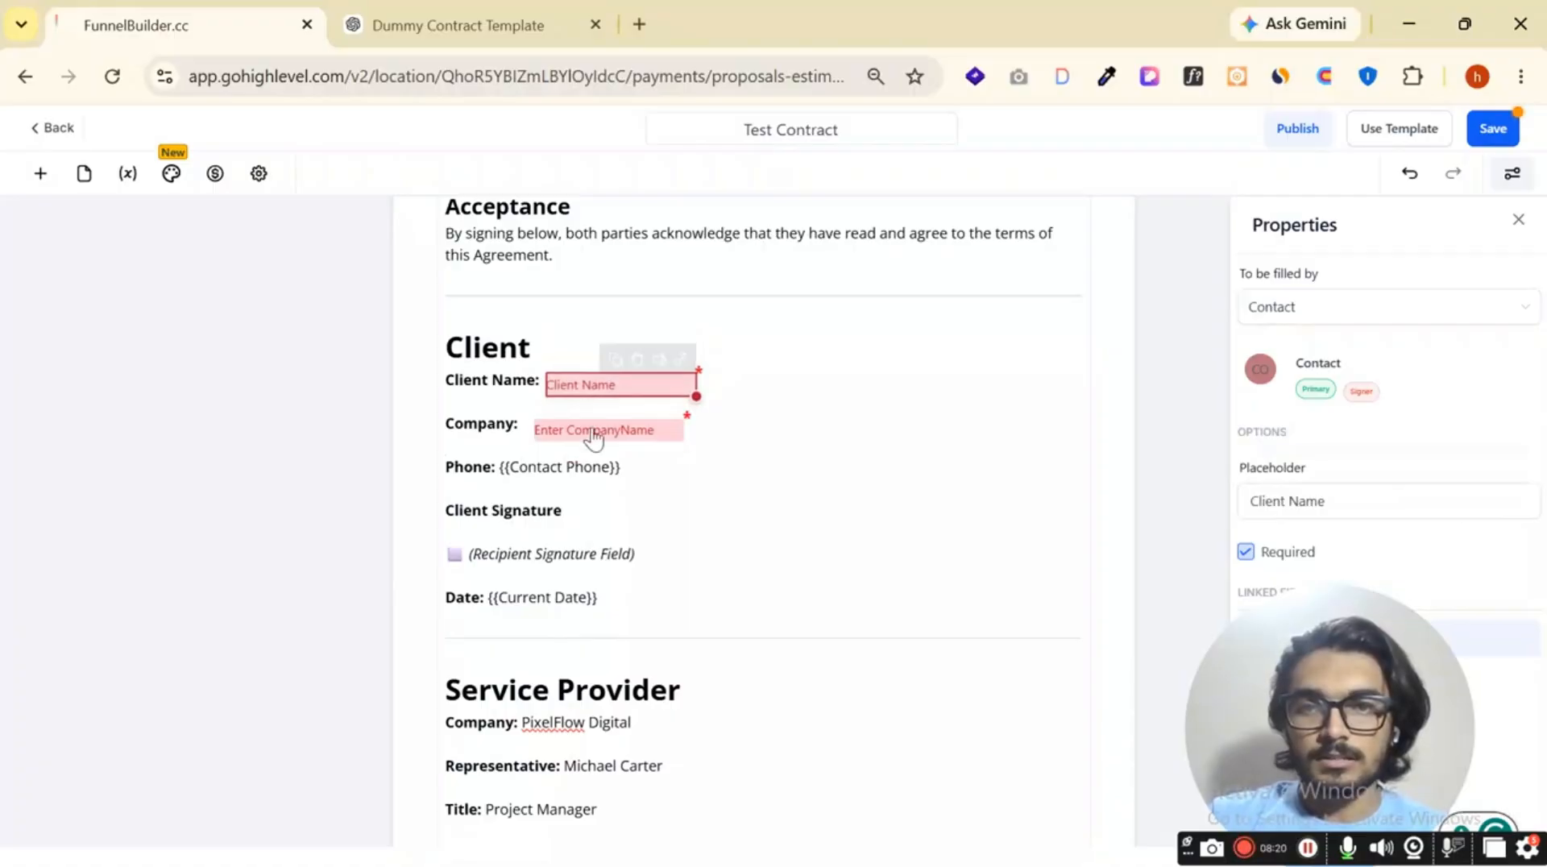
Replace the {{Contact Phone}} placeholder in the Client section with a fillable text field beside the Phone label.
{"action": "mouse_move", "coordinate": [505, 467]}
{"action": "left_mouse_down"}
{"action": "mouse_move", "coordinate": [614, 464]}
{"action": "mouse_move", "coordinate": [507, 473]}
{"action": "left_mouse_up"}
{"action": "left_click", "coordinate": [636, 474]}
{"action": "key", "text": "BackSpace"}
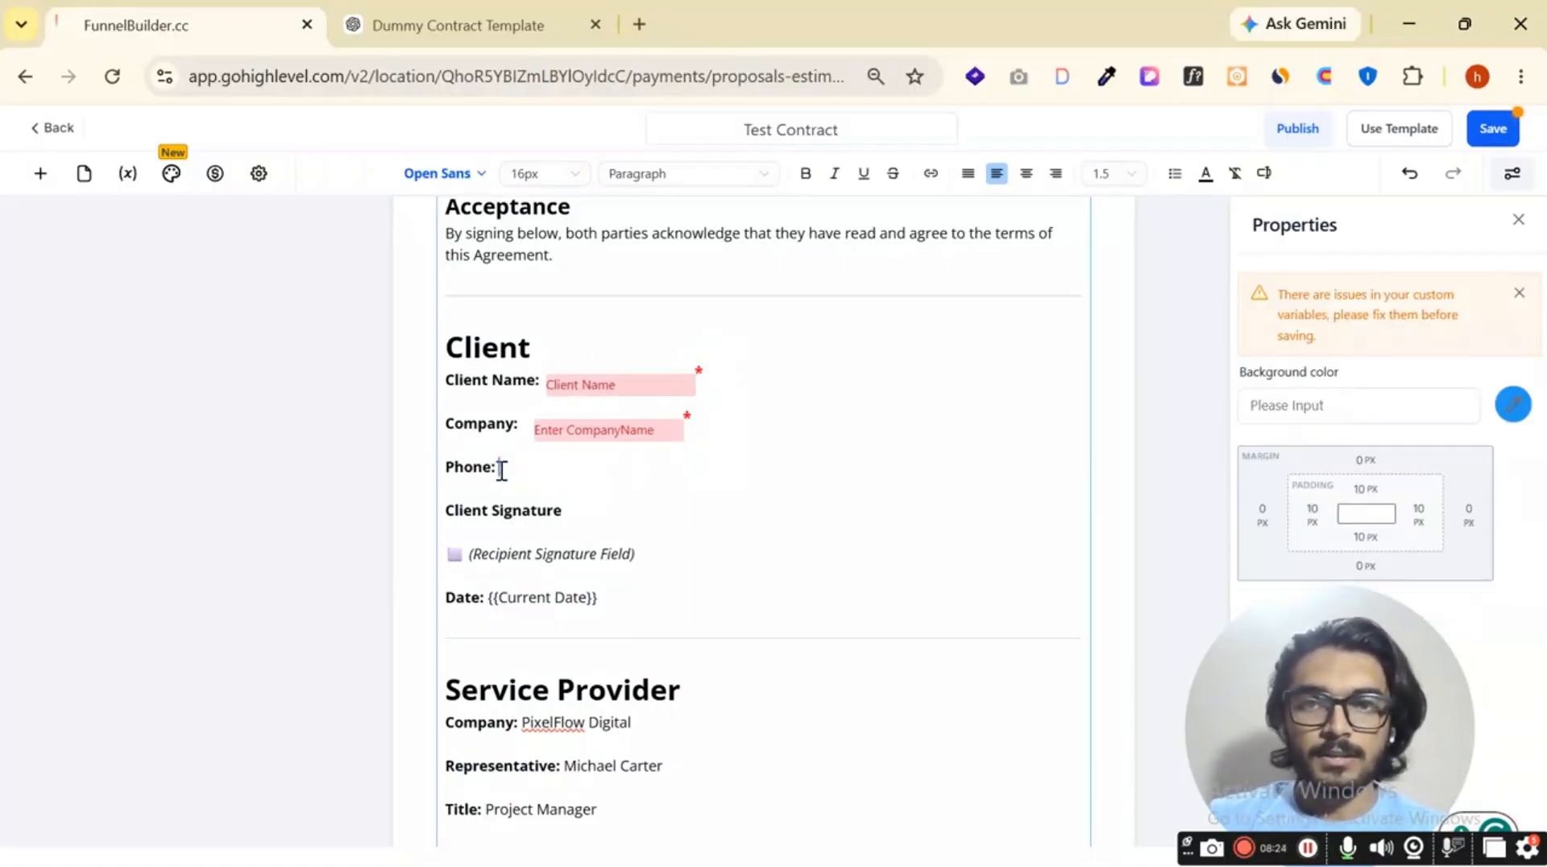
{"action": "left_click", "coordinate": [41, 173]}
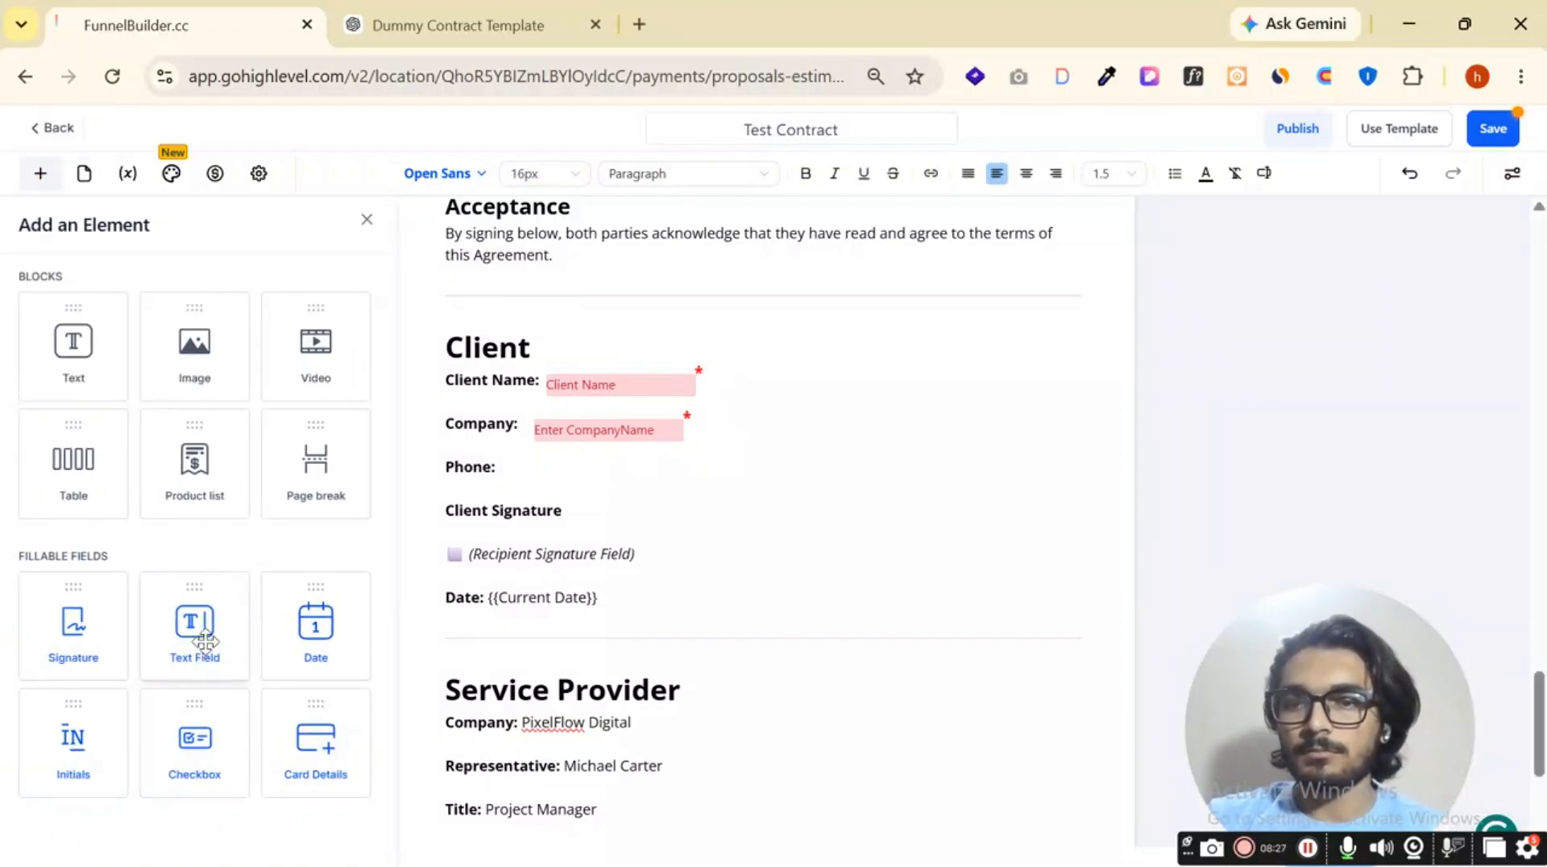
{"action": "left_click_drag", "start_coordinate": [204, 642], "coordinate": [542, 467]}
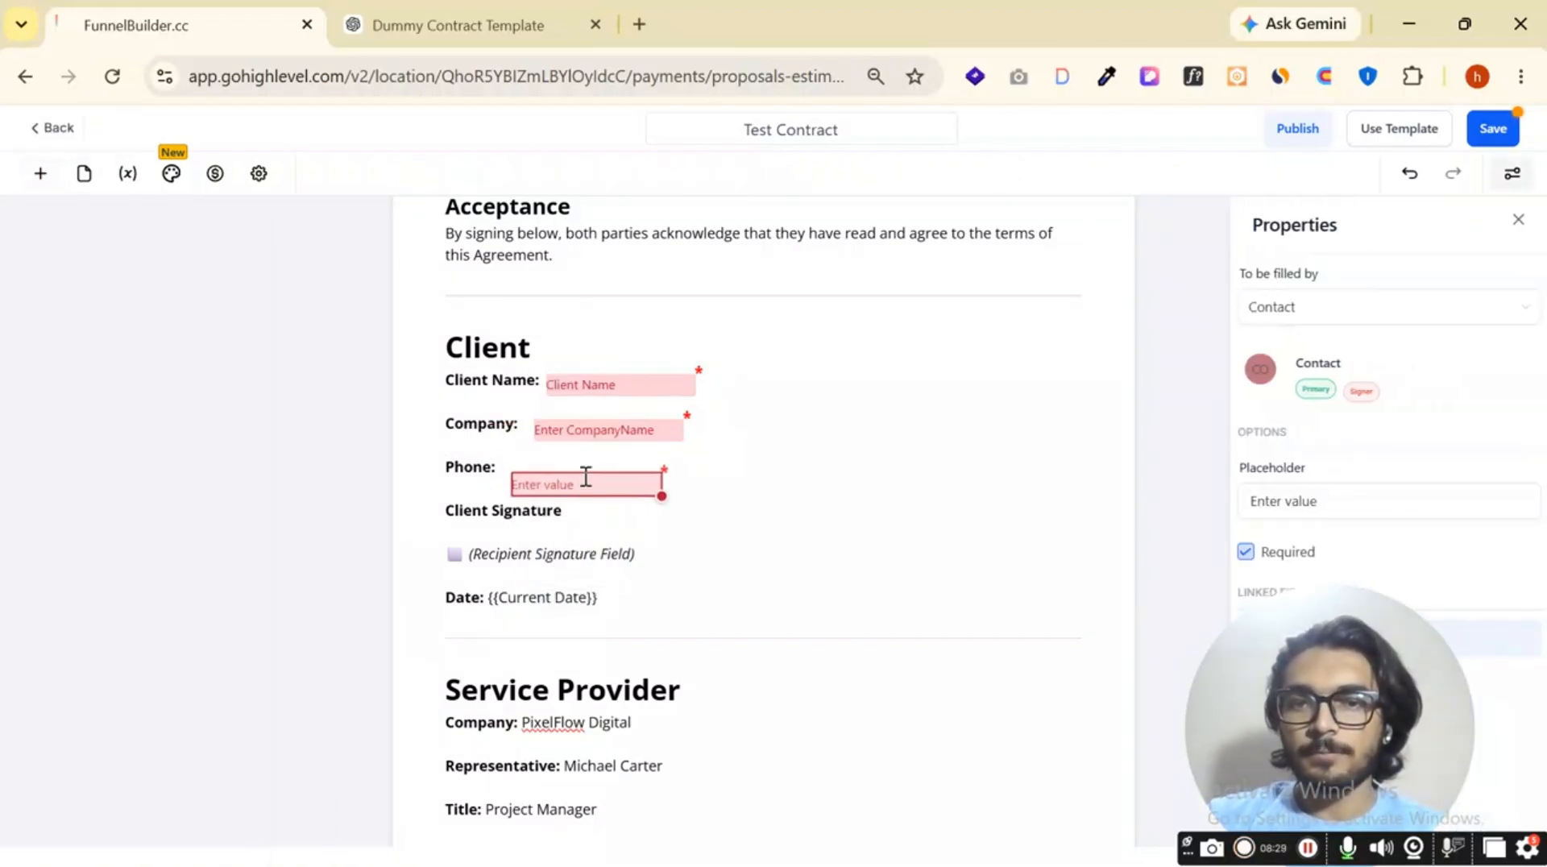
Set the placeholder text of the Phone text field to "Enter phone no".
{"action": "left_click", "coordinate": [1416, 507]}
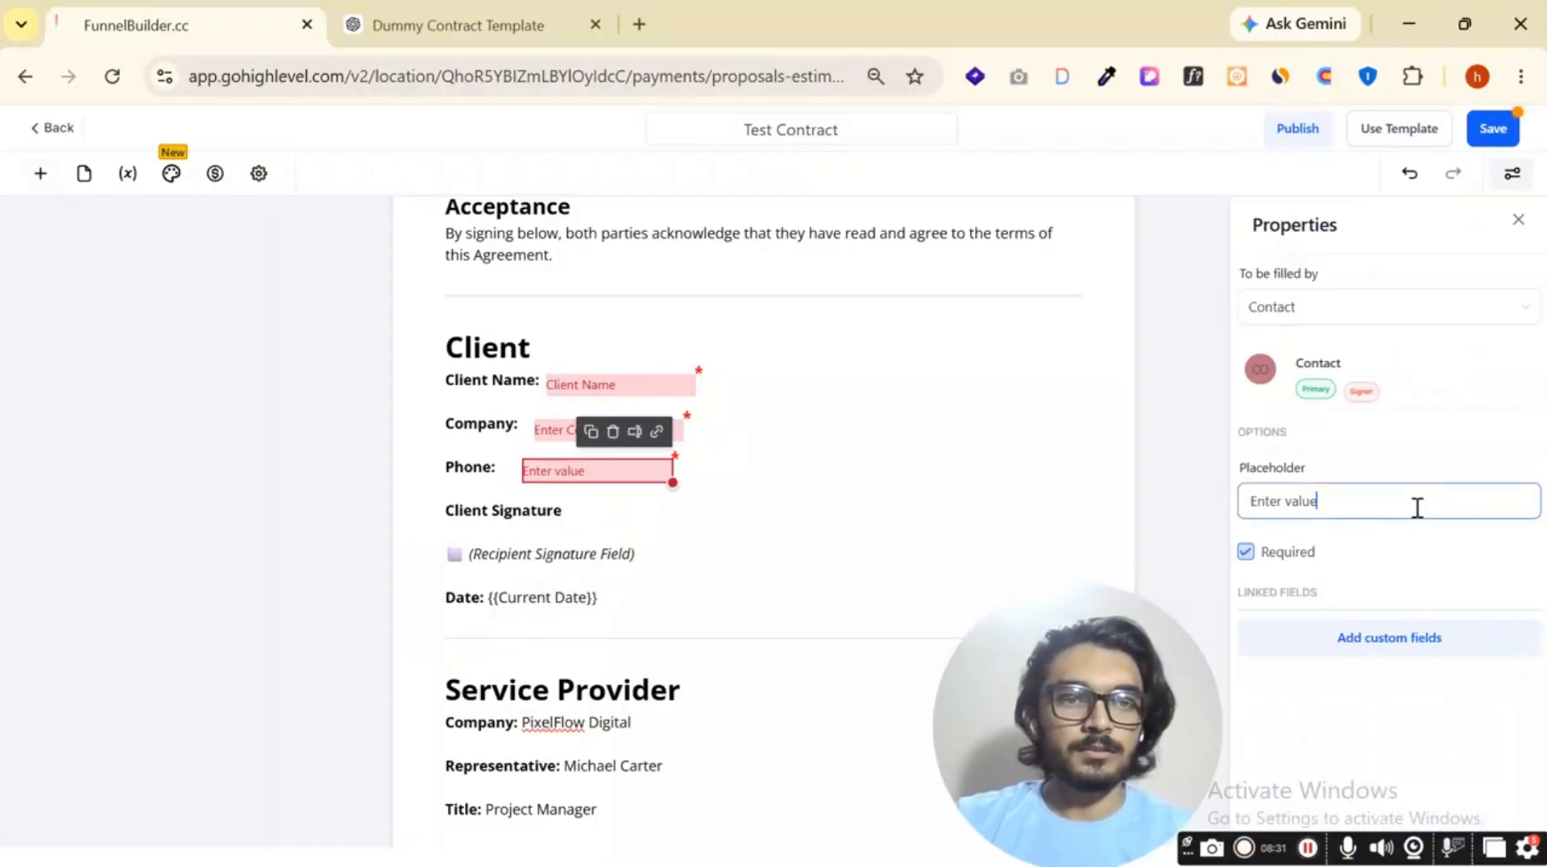
{"action": "double_click", "coordinate": [1414, 507]}
{"action": "type", "text": "phone no"}
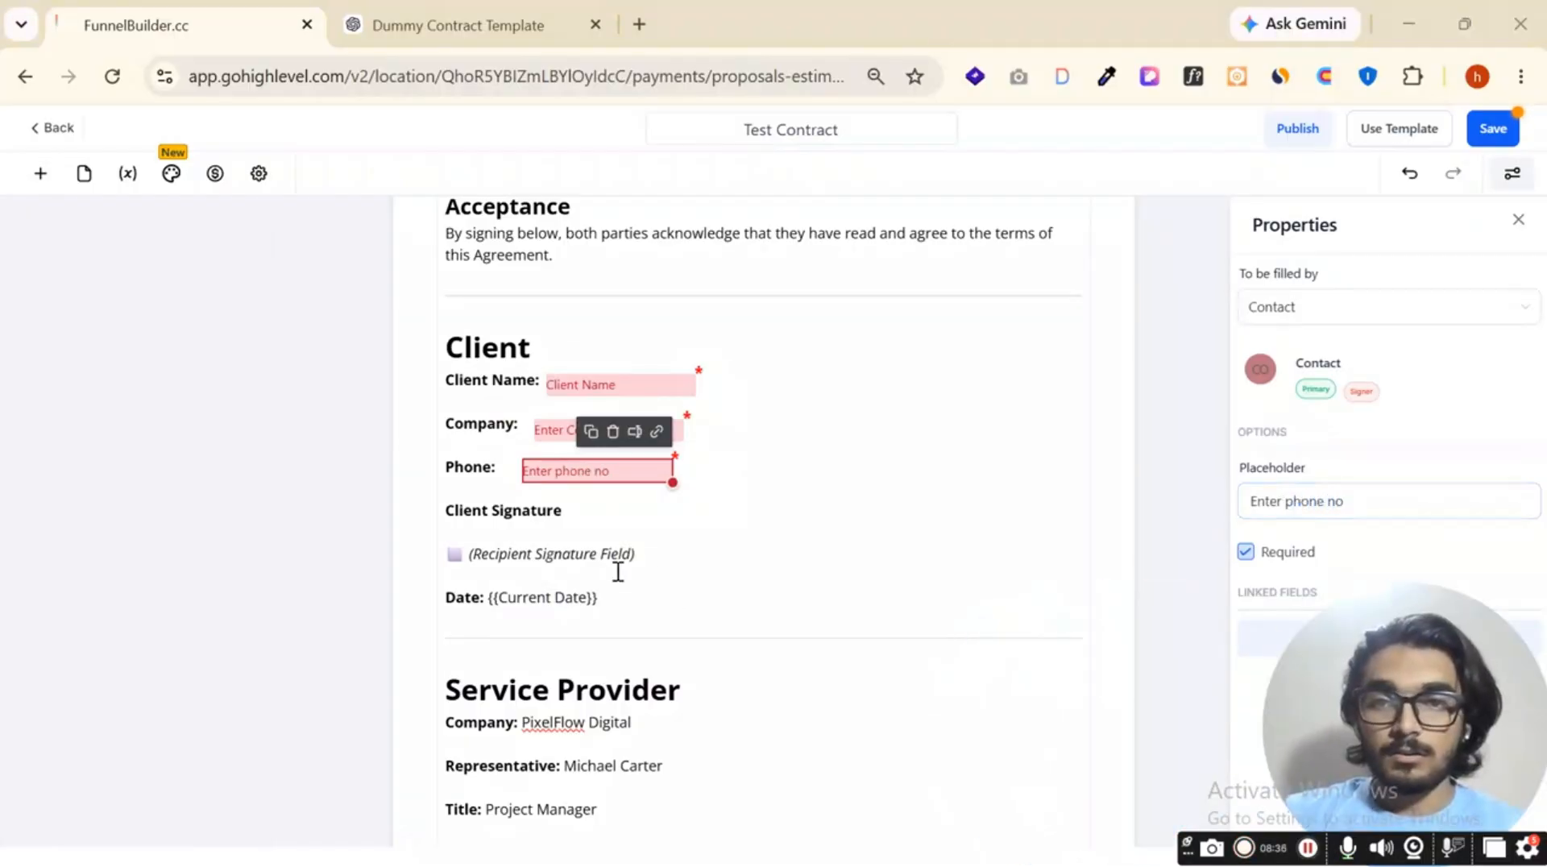
Replace the "(Recipient Signature Field)" text under Client Signature with a fillable signature field.
{"action": "left_click", "coordinate": [645, 554]}
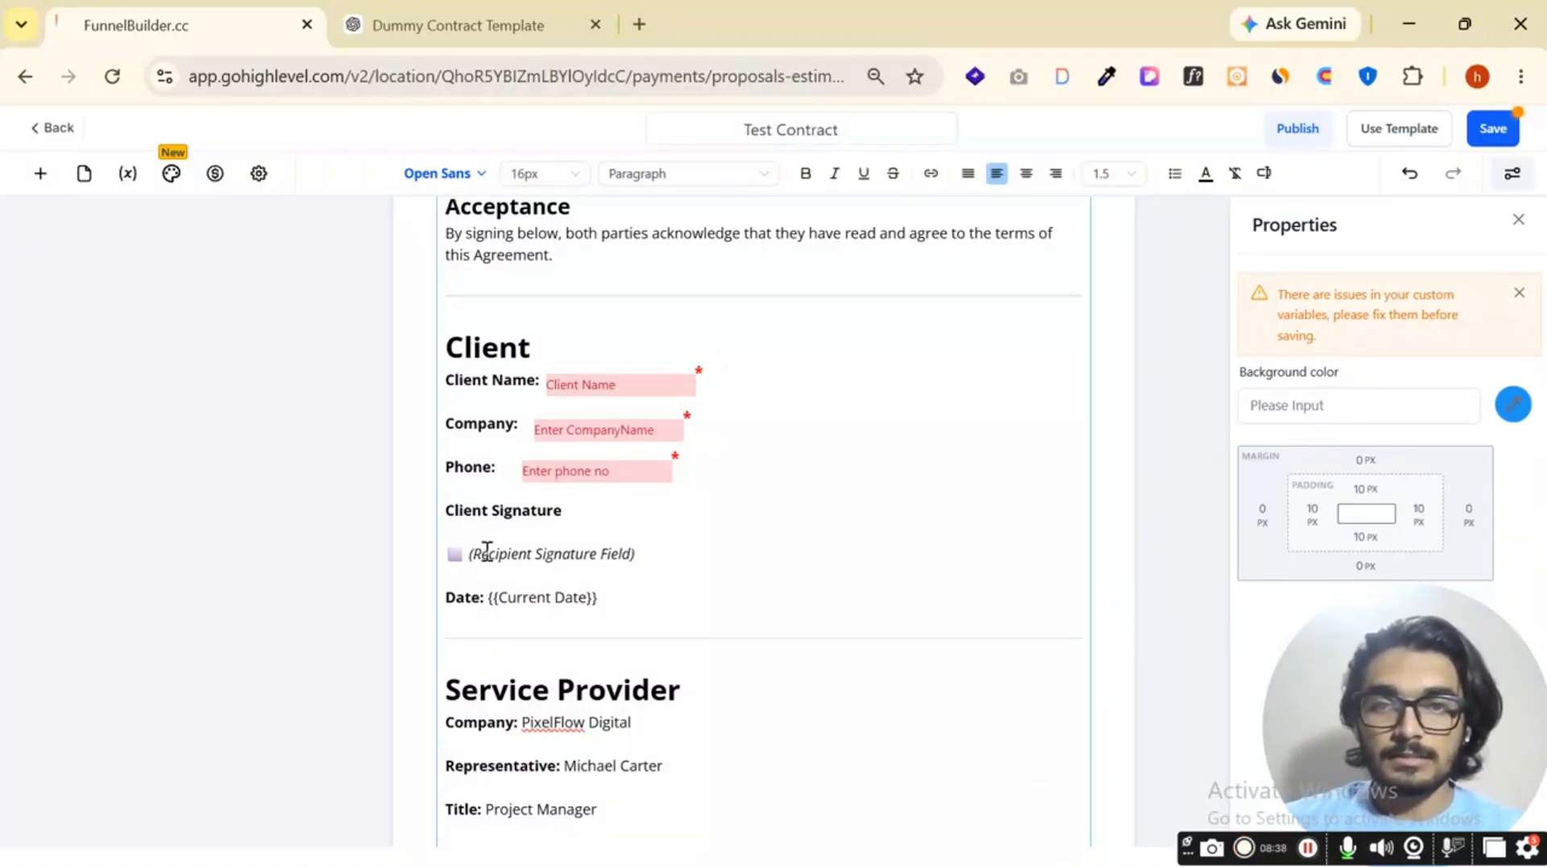
{"action": "left_click_drag", "start_coordinate": [467, 552], "coordinate": [657, 556]}
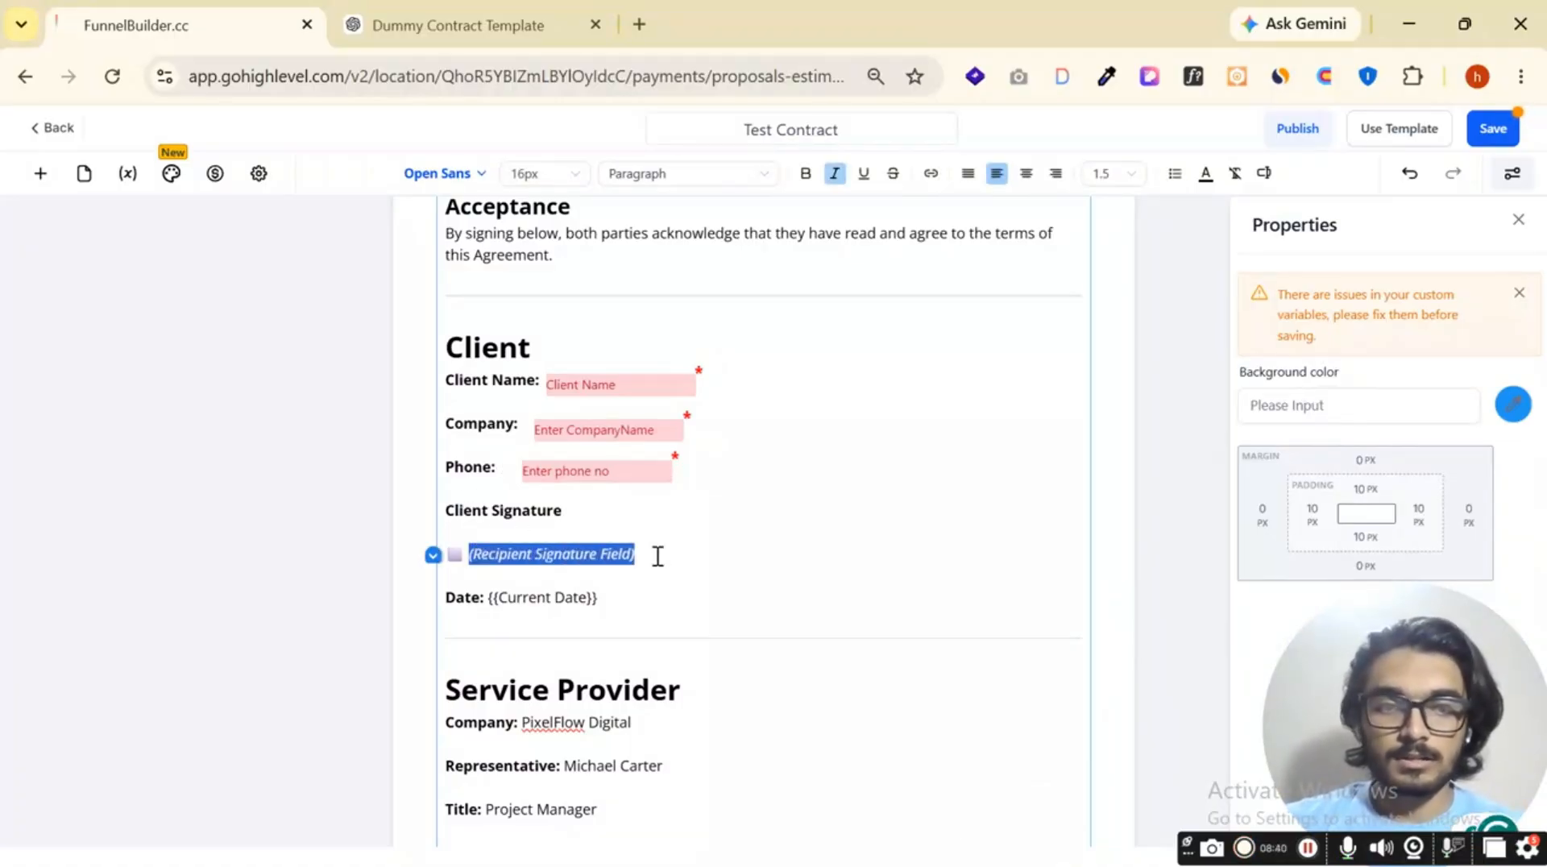
{"action": "key", "text": "BackSpace"}
{"action": "left_click", "coordinate": [40, 173]}
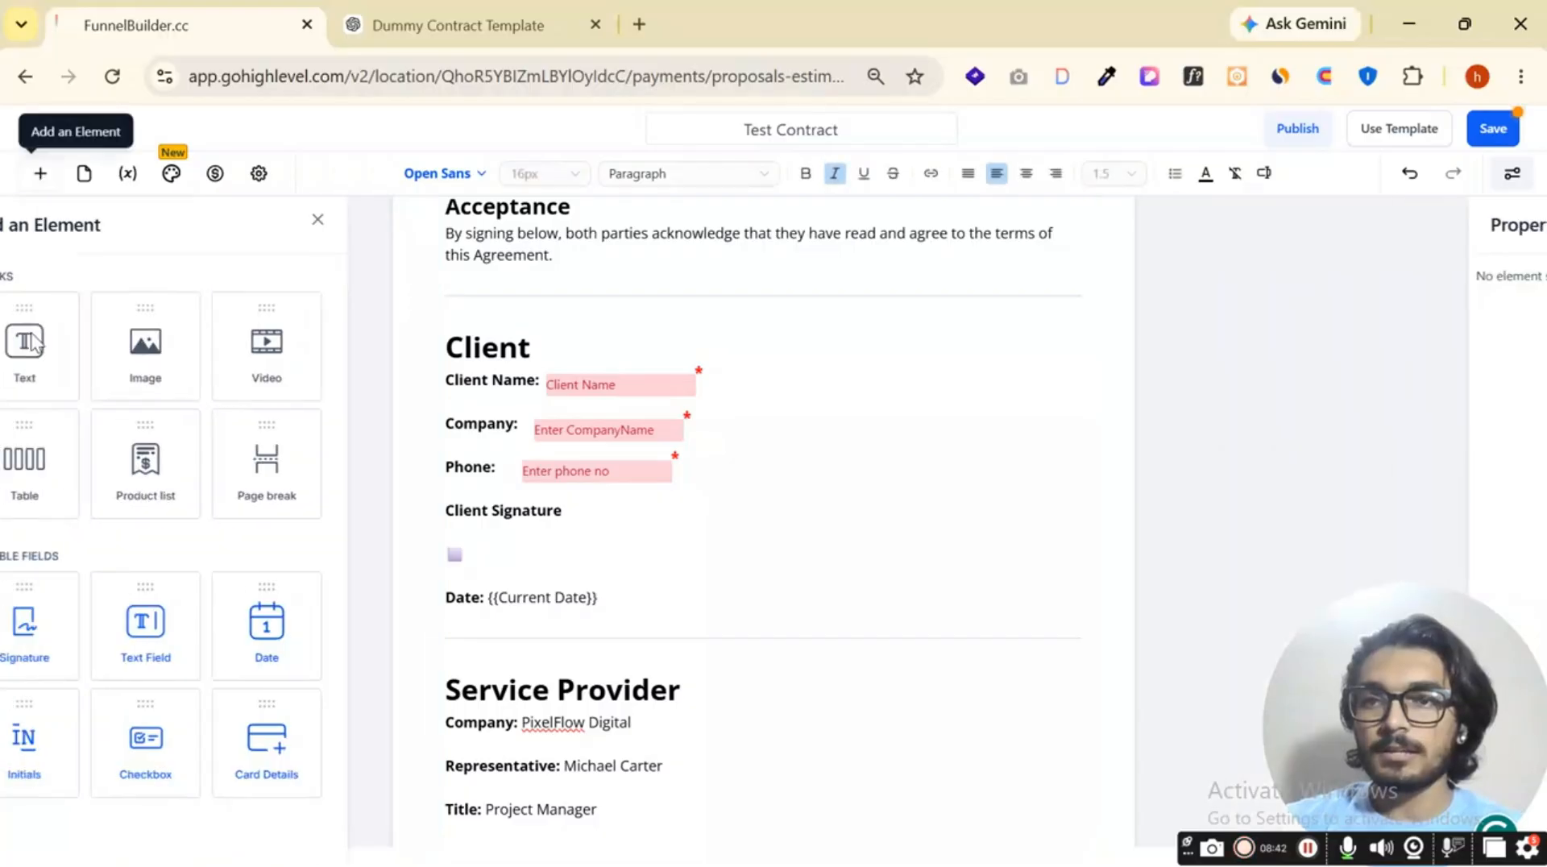
{"action": "mouse_move", "coordinate": [68, 628]}
{"action": "left_mouse_down"}
{"action": "mouse_move", "coordinate": [500, 534]}
{"action": "mouse_move", "coordinate": [563, 554]}
{"action": "left_mouse_up"}
{"action": "left_click_drag", "start_coordinate": [649, 586], "coordinate": [566, 553]}
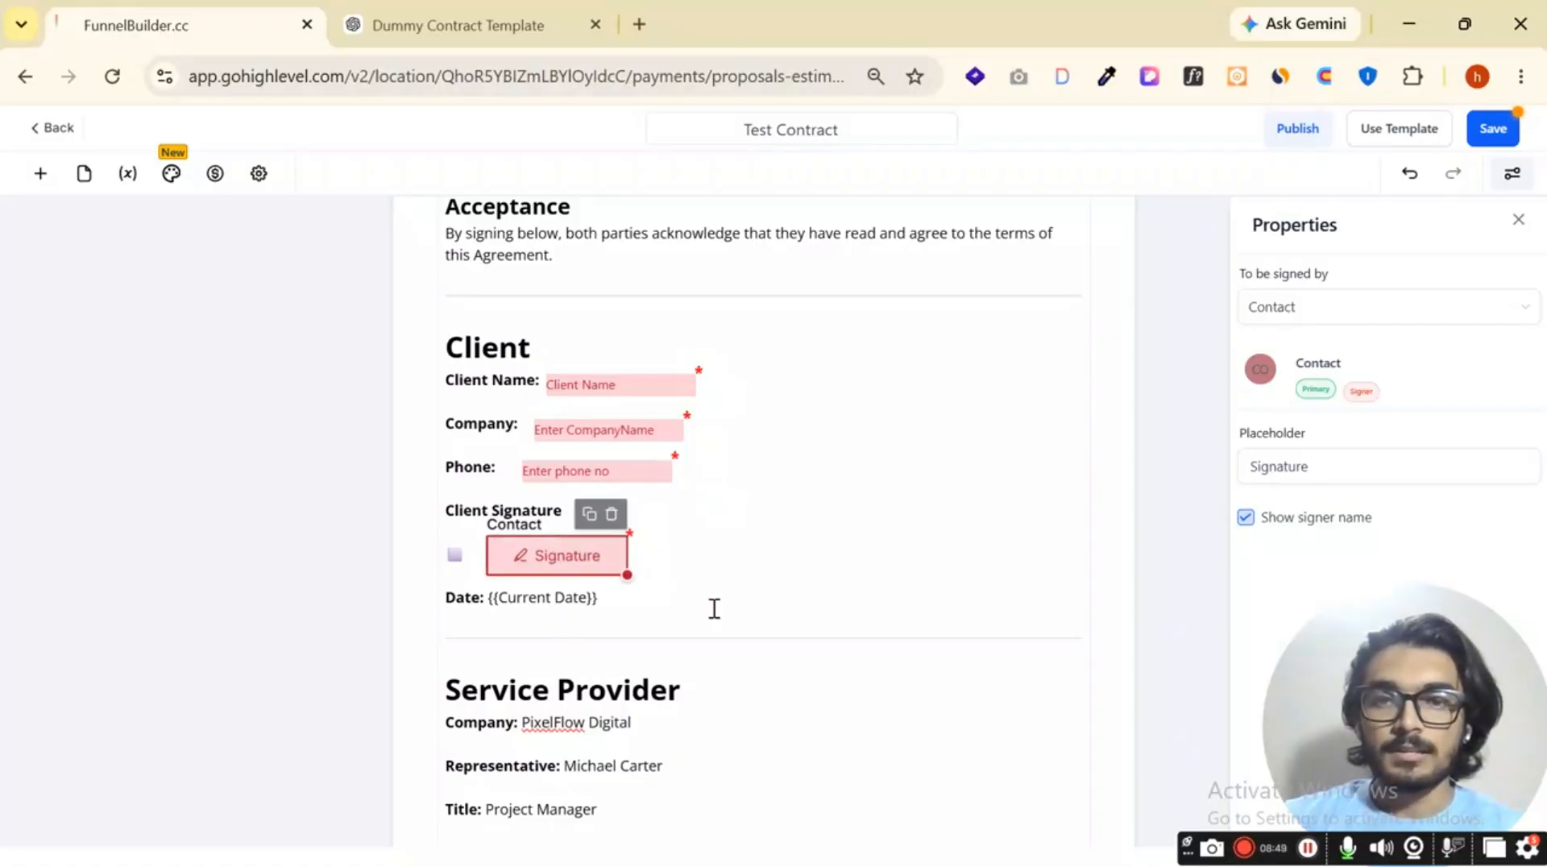
{"action": "scroll", "coordinate": [715, 611], "scroll_direction": "down", "scroll_amount": 2}
{"action": "left_click", "coordinate": [474, 434]}
{"action": "left_click", "coordinate": [527, 436]}
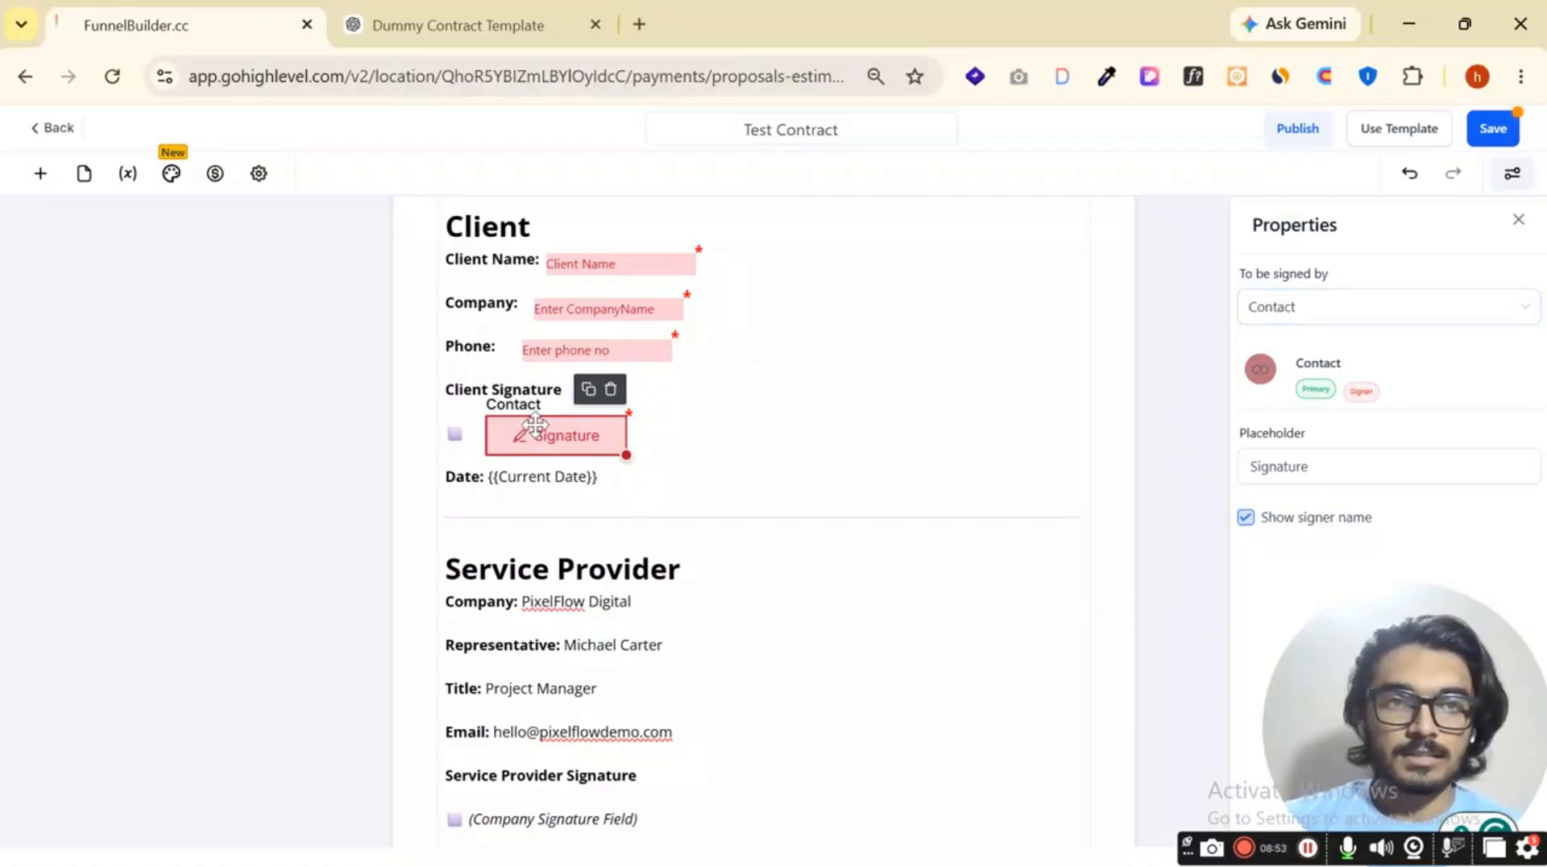
Replace the "(Company Signature Field)" text under Service Provider Signature with a fillable signature field.
{"action": "scroll", "coordinate": [721, 480], "scroll_direction": "down", "scroll_amount": 2}
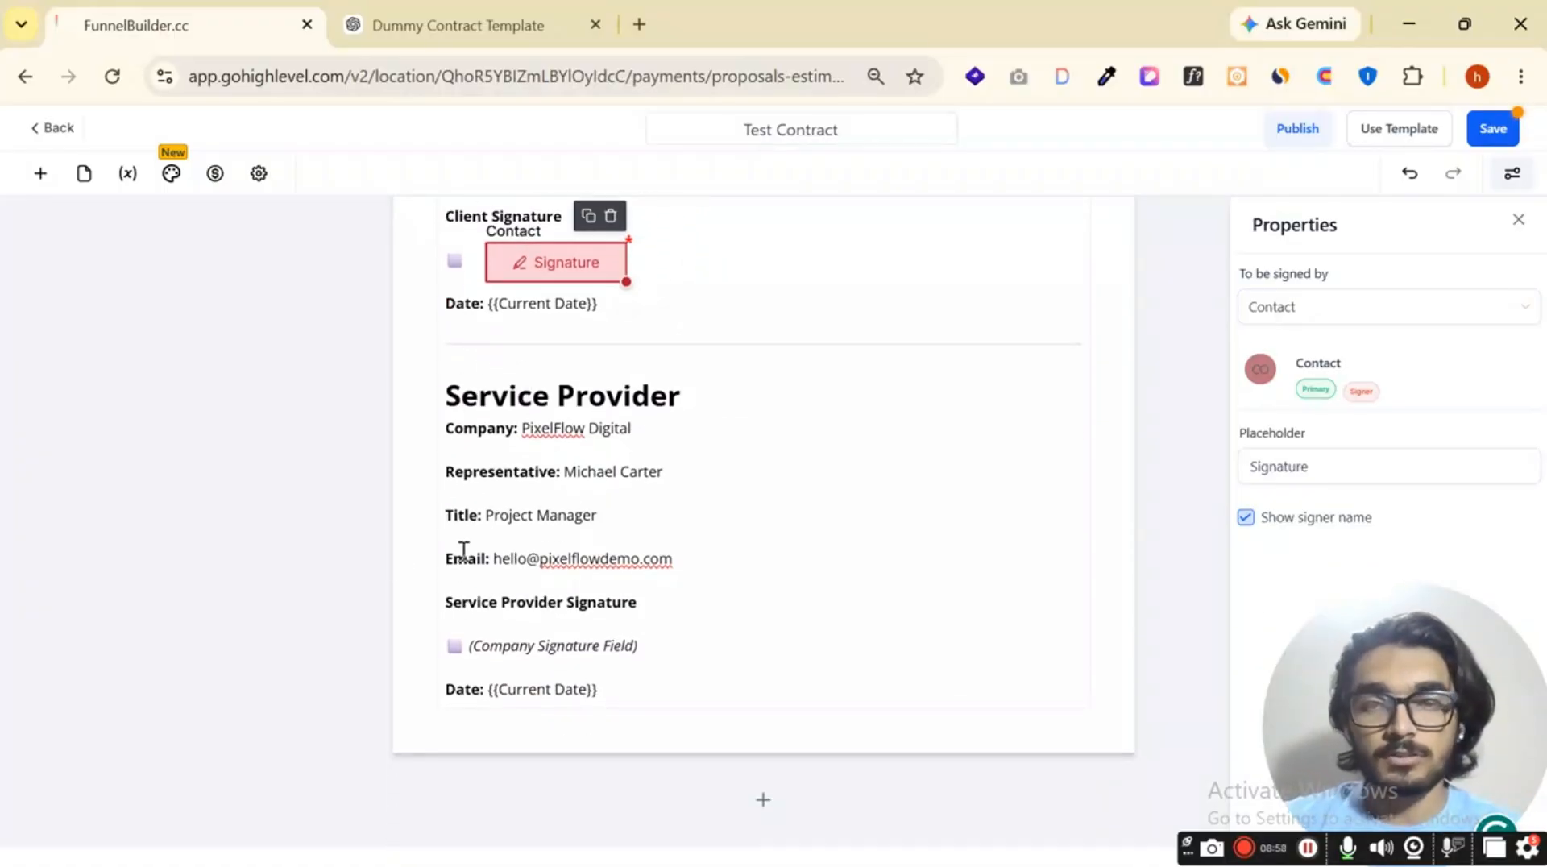
{"action": "scroll", "coordinate": [684, 372], "scroll_direction": "up", "scroll_amount": 3}
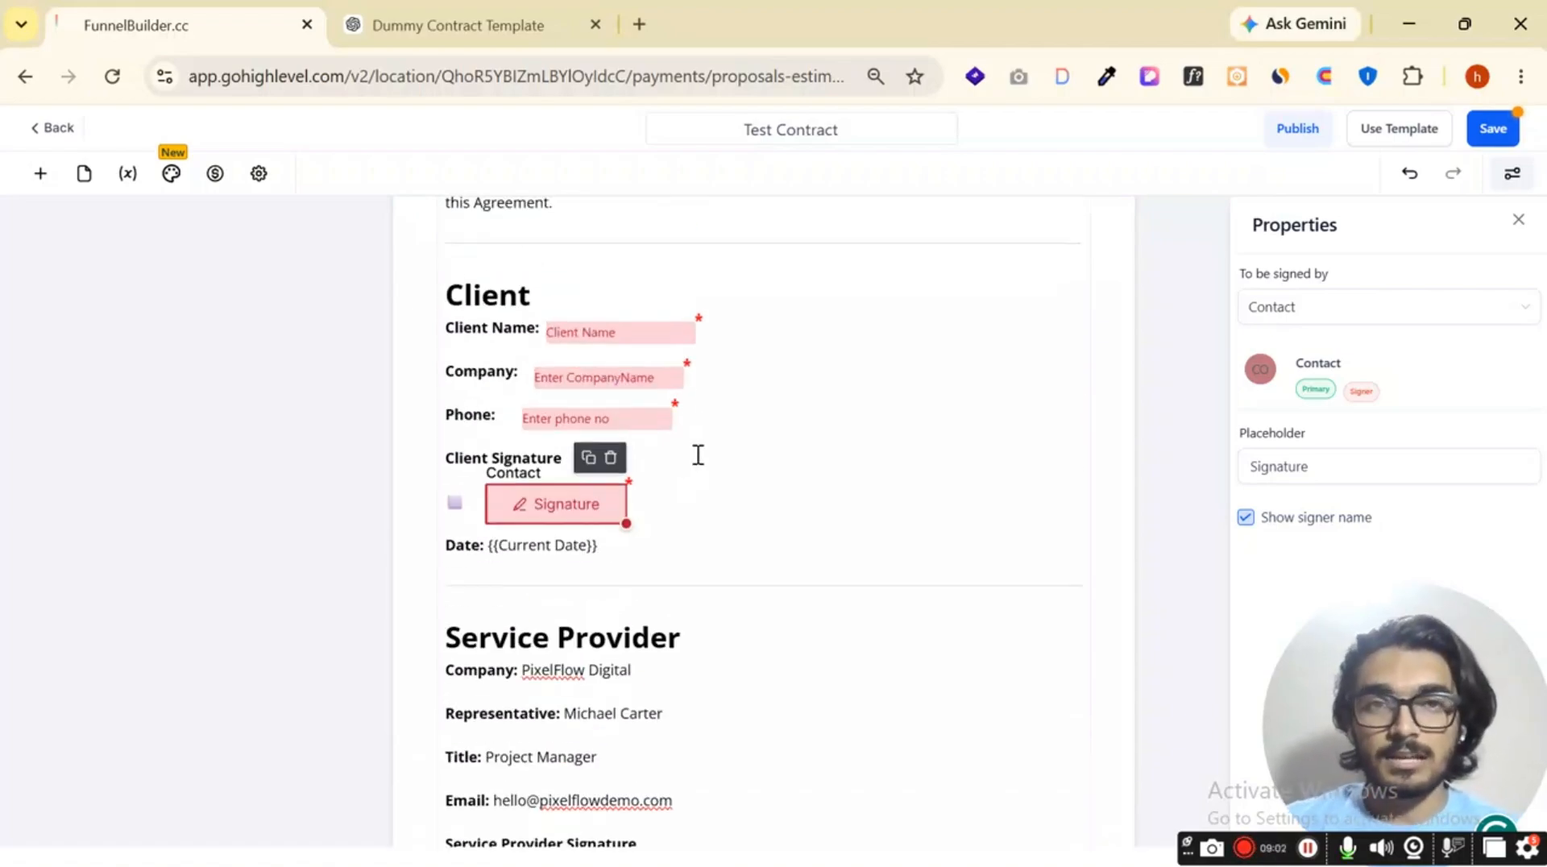
{"action": "scroll", "coordinate": [698, 455], "scroll_direction": "down", "scroll_amount": 3}
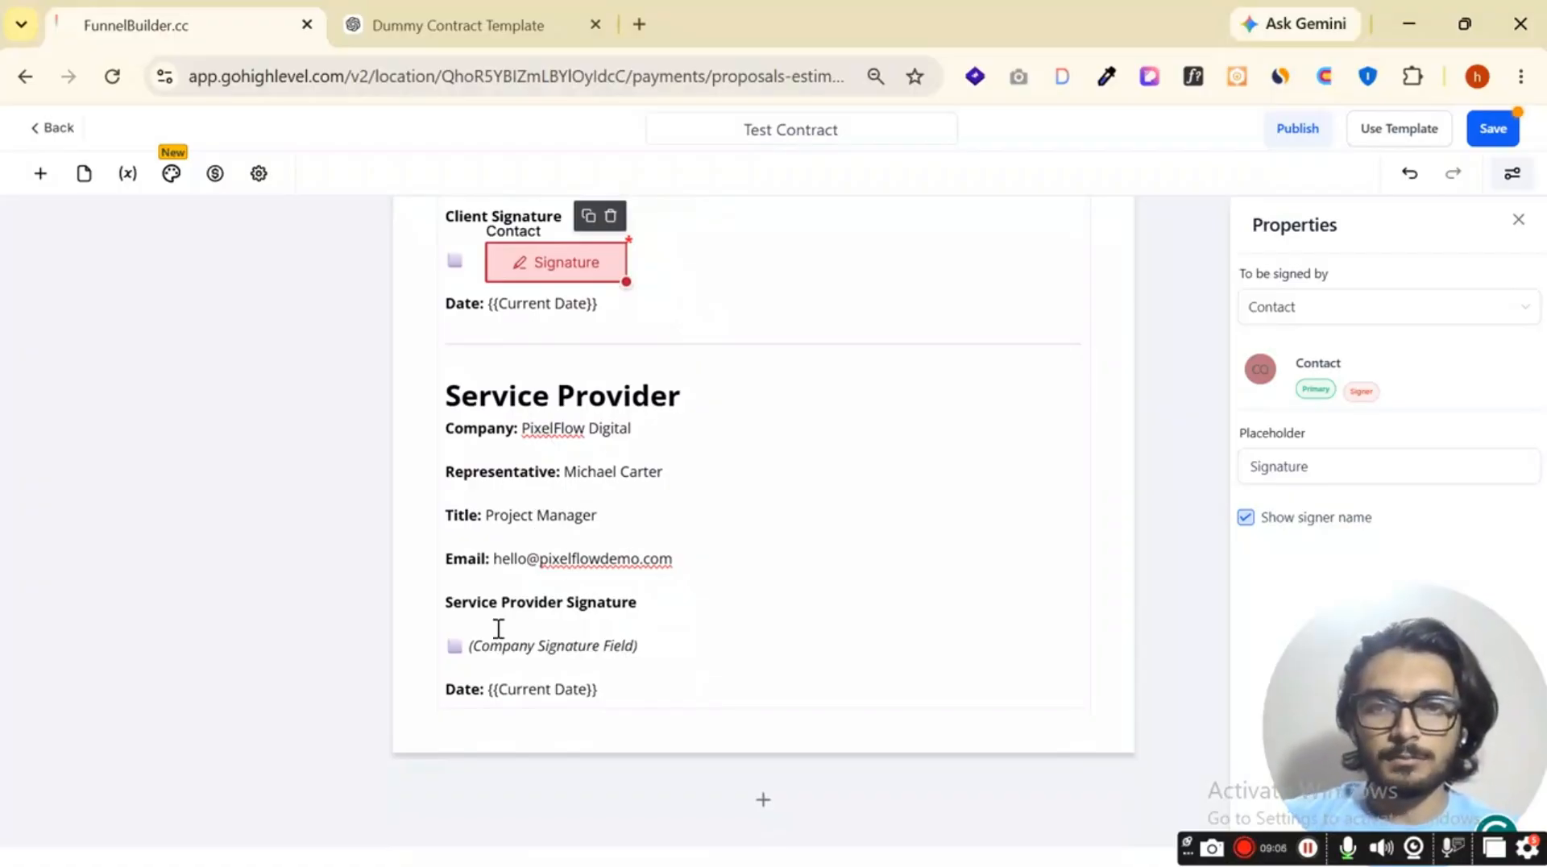
{"action": "mouse_move", "coordinate": [473, 647]}
{"action": "left_mouse_down"}
{"action": "mouse_move", "coordinate": [638, 644]}
{"action": "mouse_move", "coordinate": [465, 653]}
{"action": "left_mouse_up"}
{"action": "left_click", "coordinate": [645, 642]}
{"action": "key", "text": "BackSpace"}
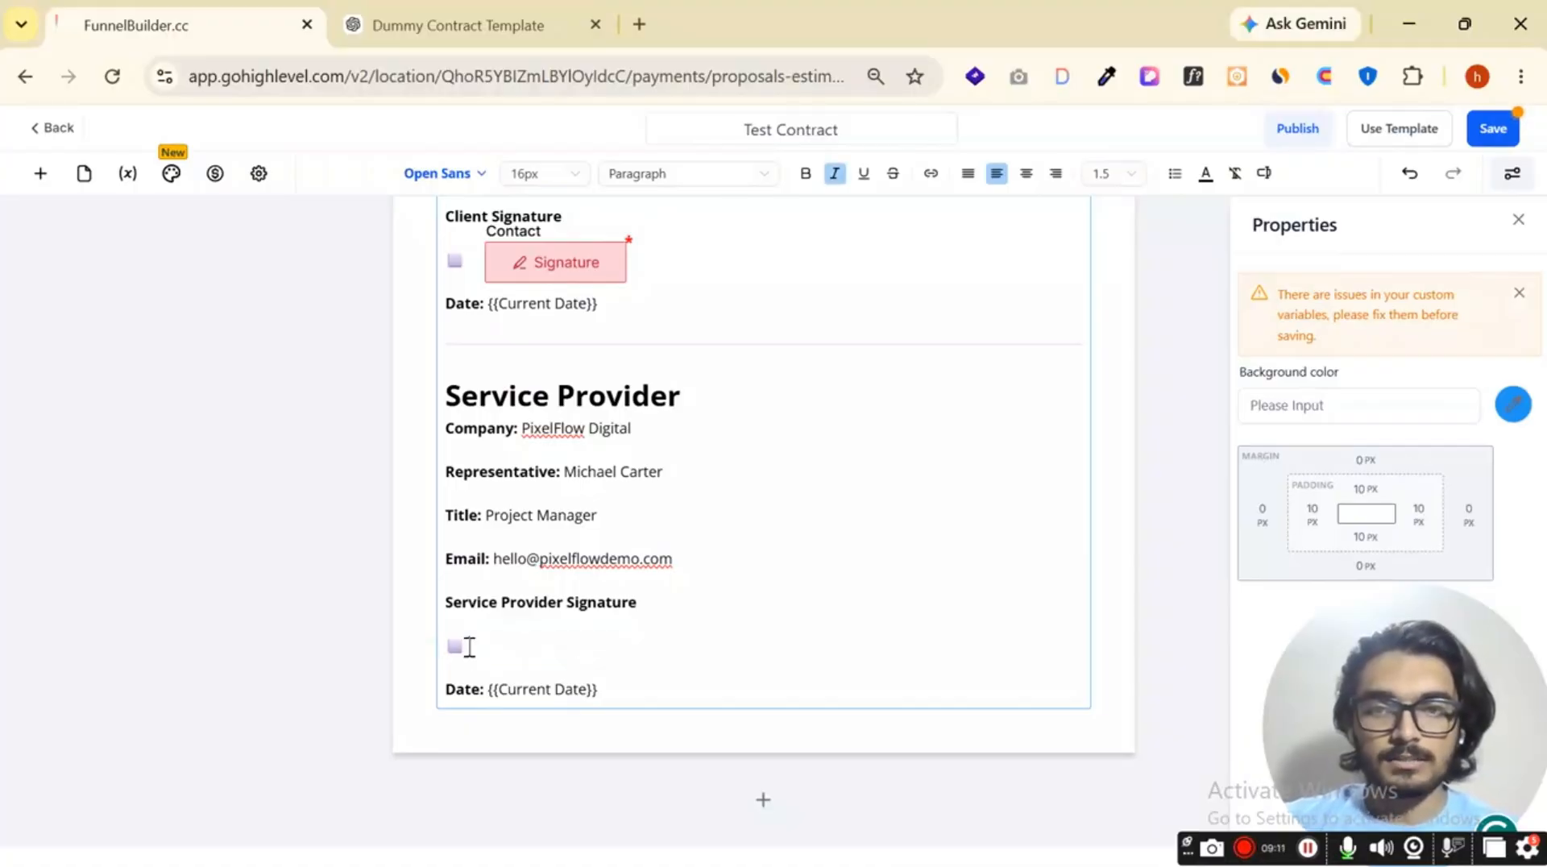
{"action": "left_click", "coordinate": [40, 173]}
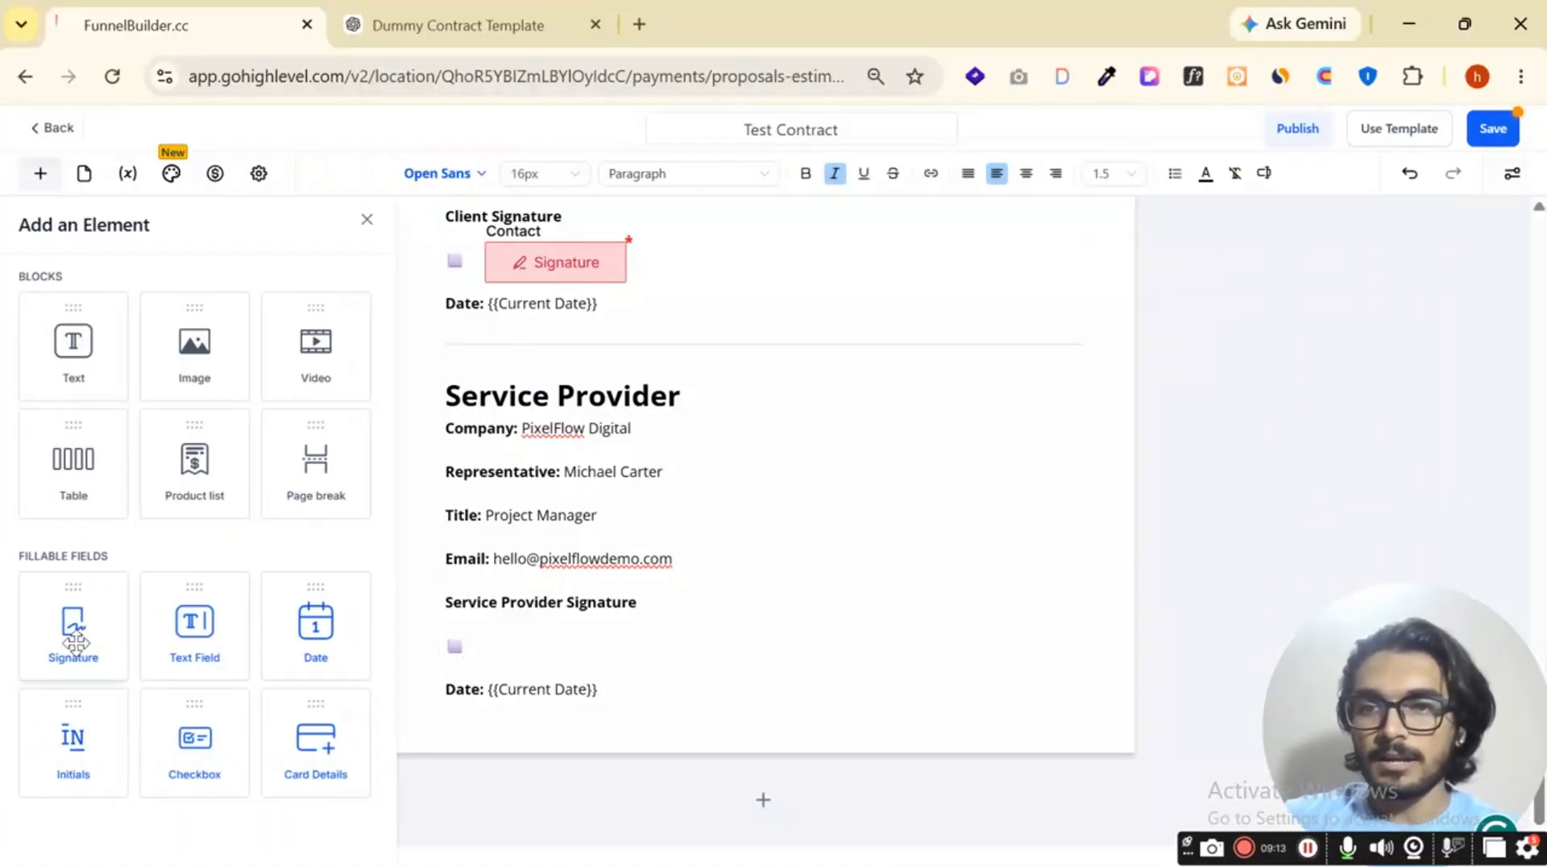
{"action": "left_click_drag", "start_coordinate": [69, 638], "coordinate": [480, 683]}
{"action": "mouse_move", "coordinate": [428, 630]}
{"action": "left_mouse_down"}
{"action": "mouse_move", "coordinate": [506, 632]}
{"action": "mouse_move", "coordinate": [677, 676]}
{"action": "mouse_move", "coordinate": [557, 647]}
{"action": "left_mouse_up"}
Delete the Date lines with the {{Current Date}} placeholder from both the Service Provider and Client sections.
{"action": "left_click", "coordinate": [591, 695]}
{"action": "left_click_drag", "start_coordinate": [608, 694], "coordinate": [444, 695]}
{"action": "key", "text": "BackSpace"}
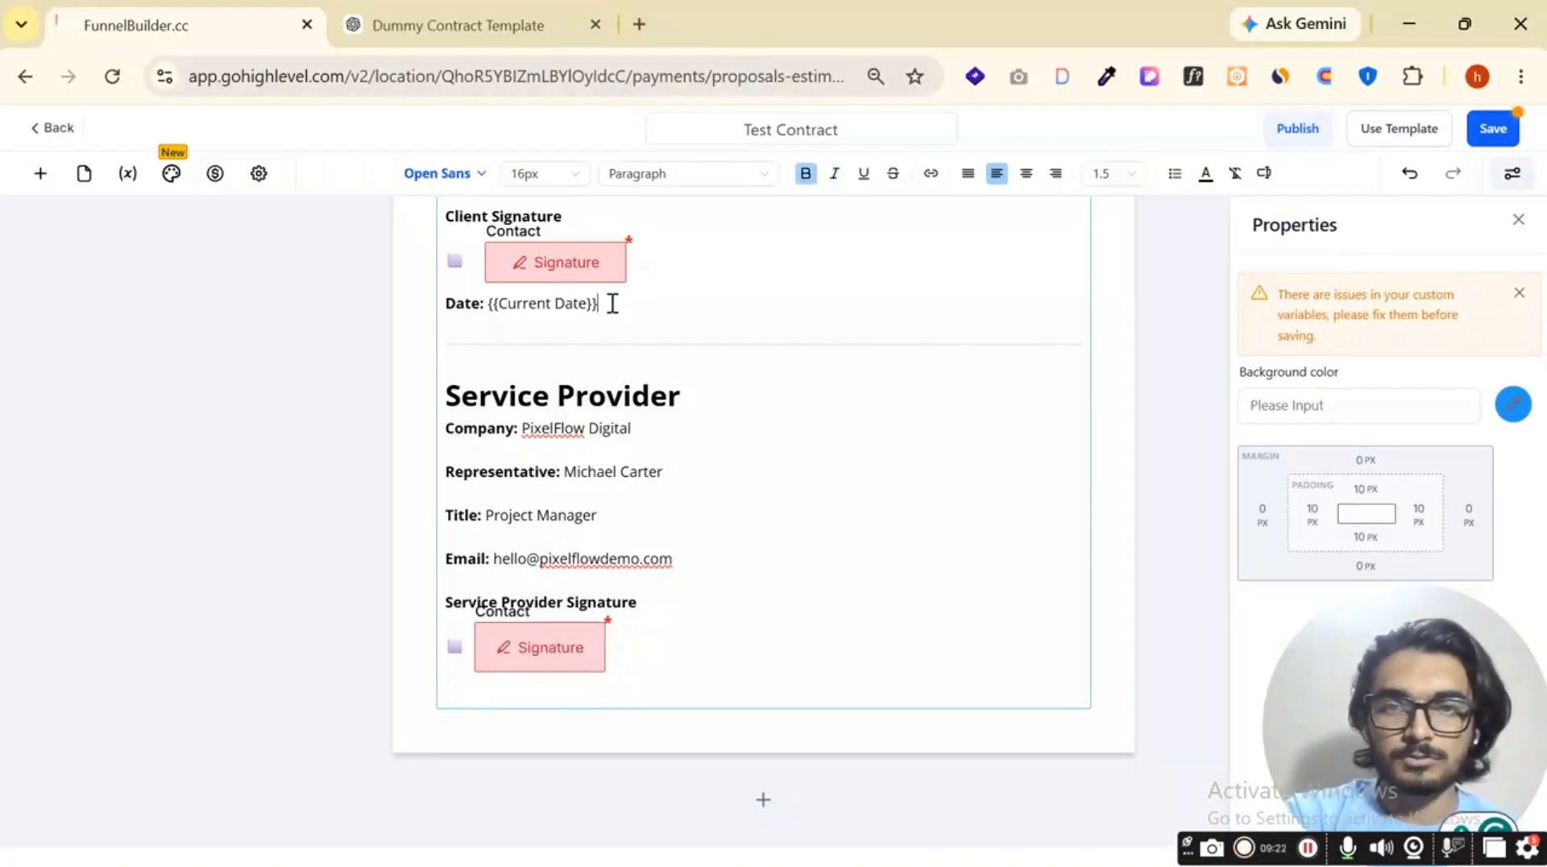
{"action": "left_click_drag", "start_coordinate": [612, 304], "coordinate": [443, 304]}
{"action": "key", "text": "BackSpace"}
Review the fillable fields throughout the agreement and the signer options available for the Service Provider signature field.
{"action": "scroll", "coordinate": [757, 422], "scroll_direction": "up", "scroll_amount": 20}
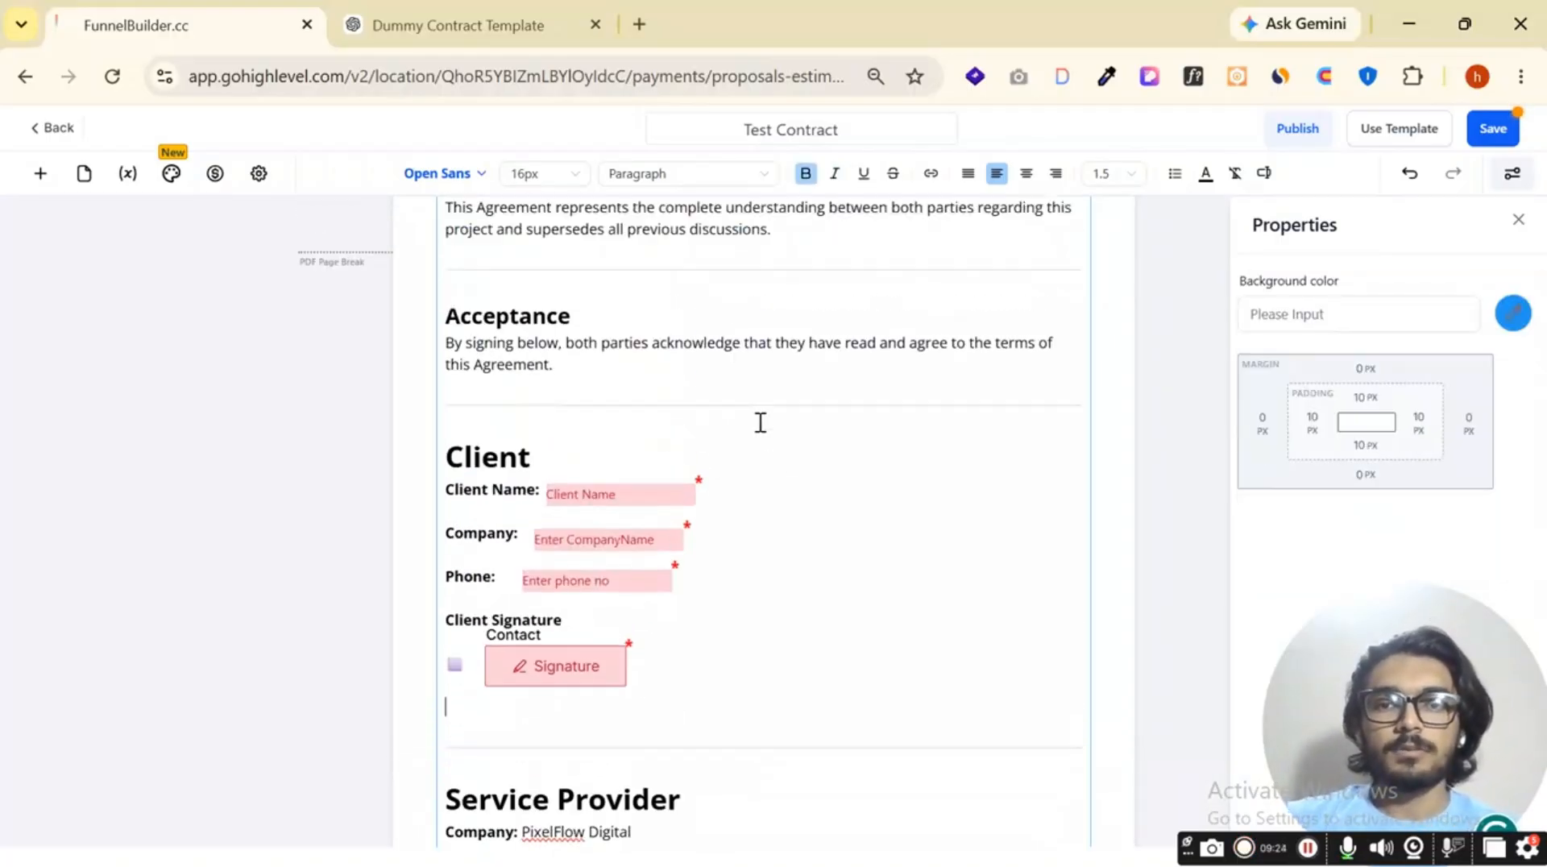
{"action": "left_click", "coordinate": [940, 367]}
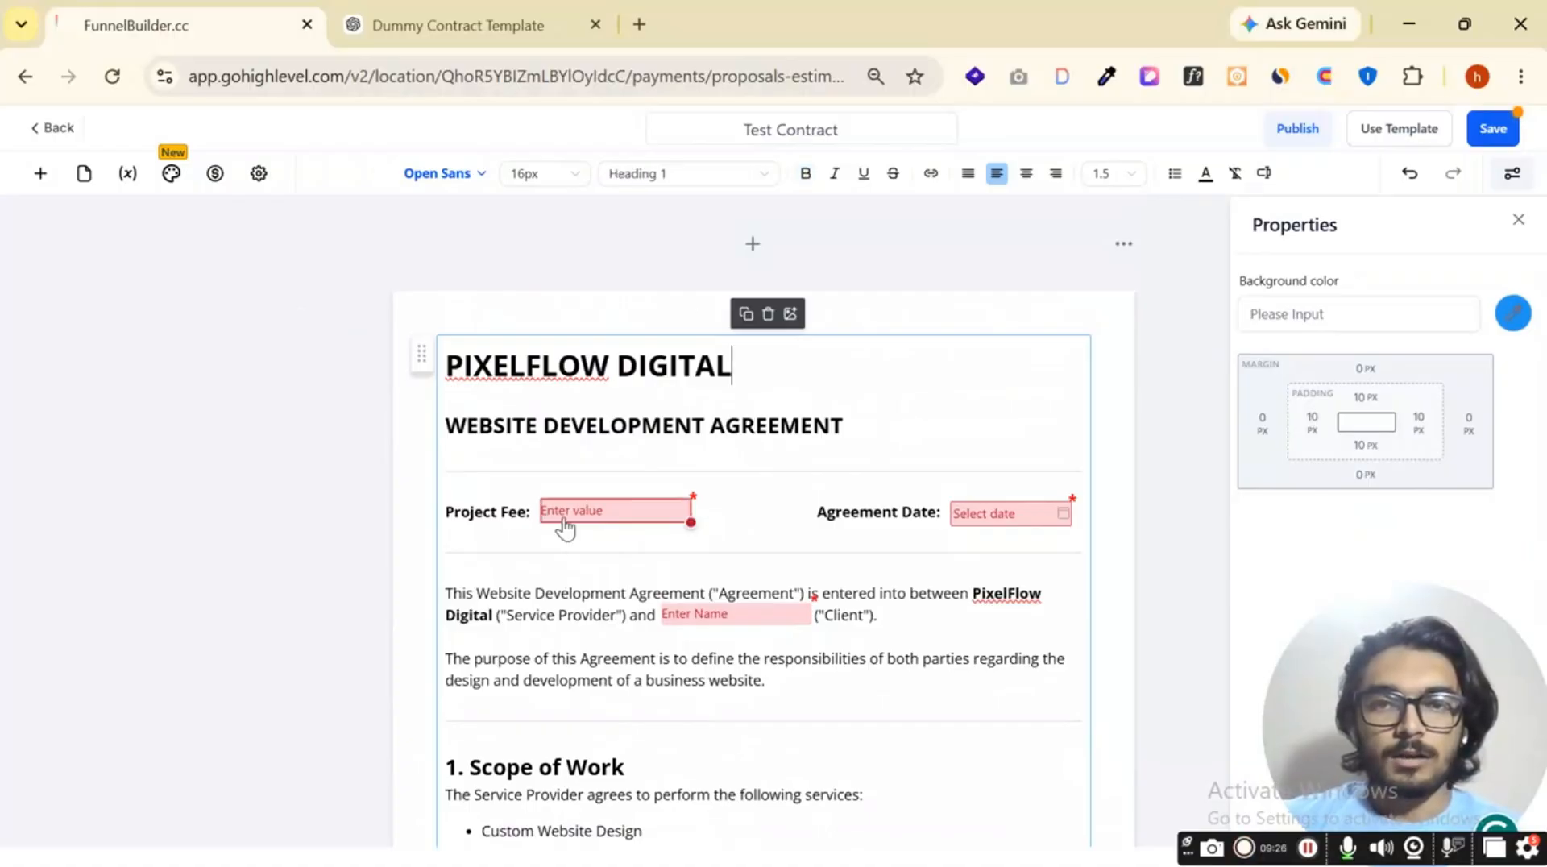
{"action": "scroll", "coordinate": [567, 532], "scroll_direction": "down", "scroll_amount": 3}
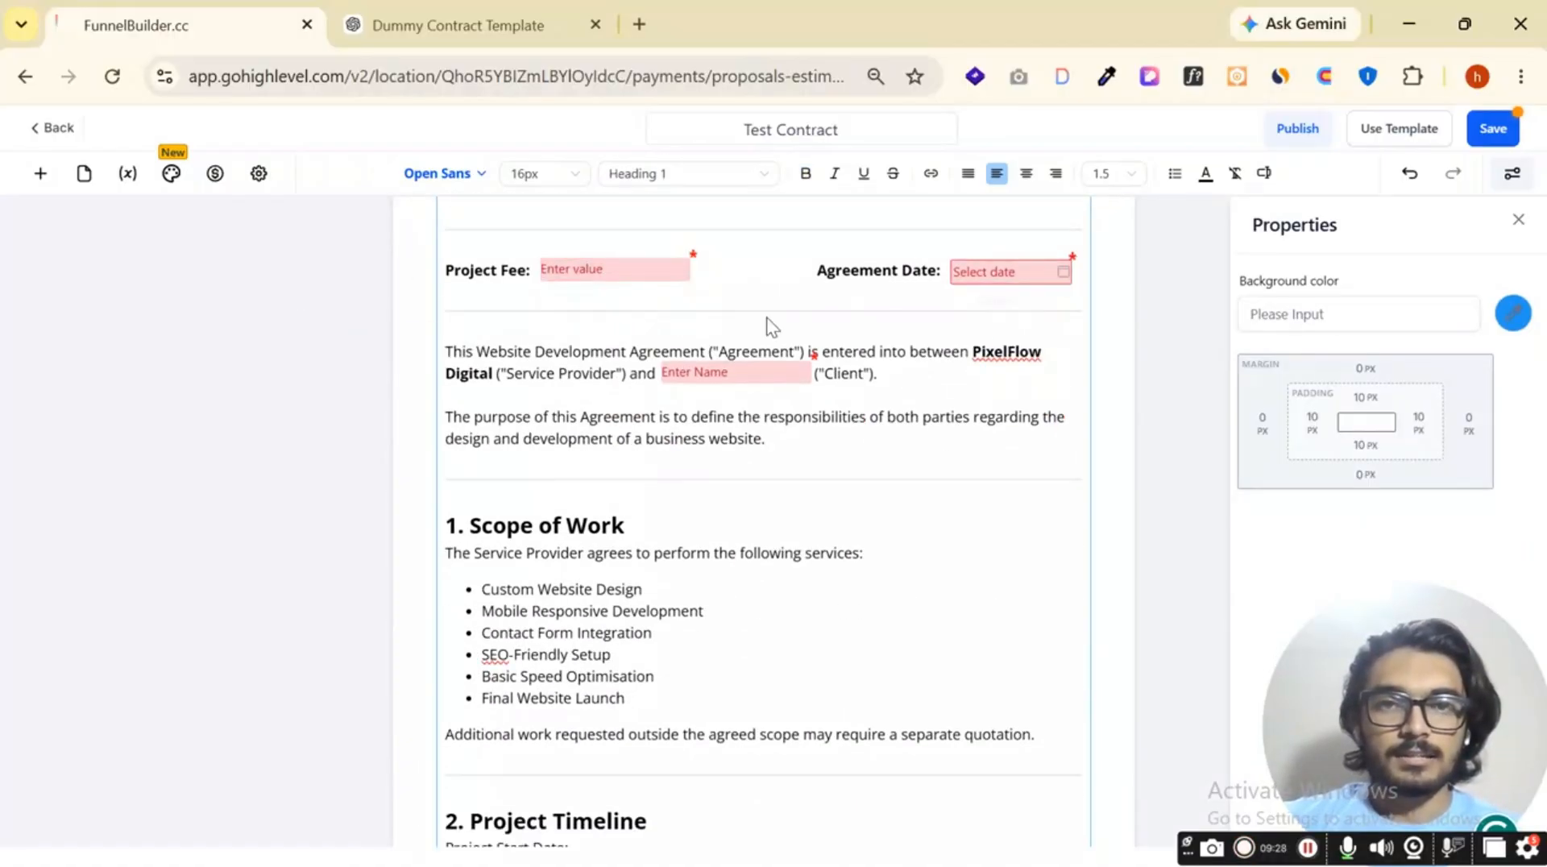
{"action": "scroll", "coordinate": [712, 393], "scroll_direction": "down", "scroll_amount": 20}
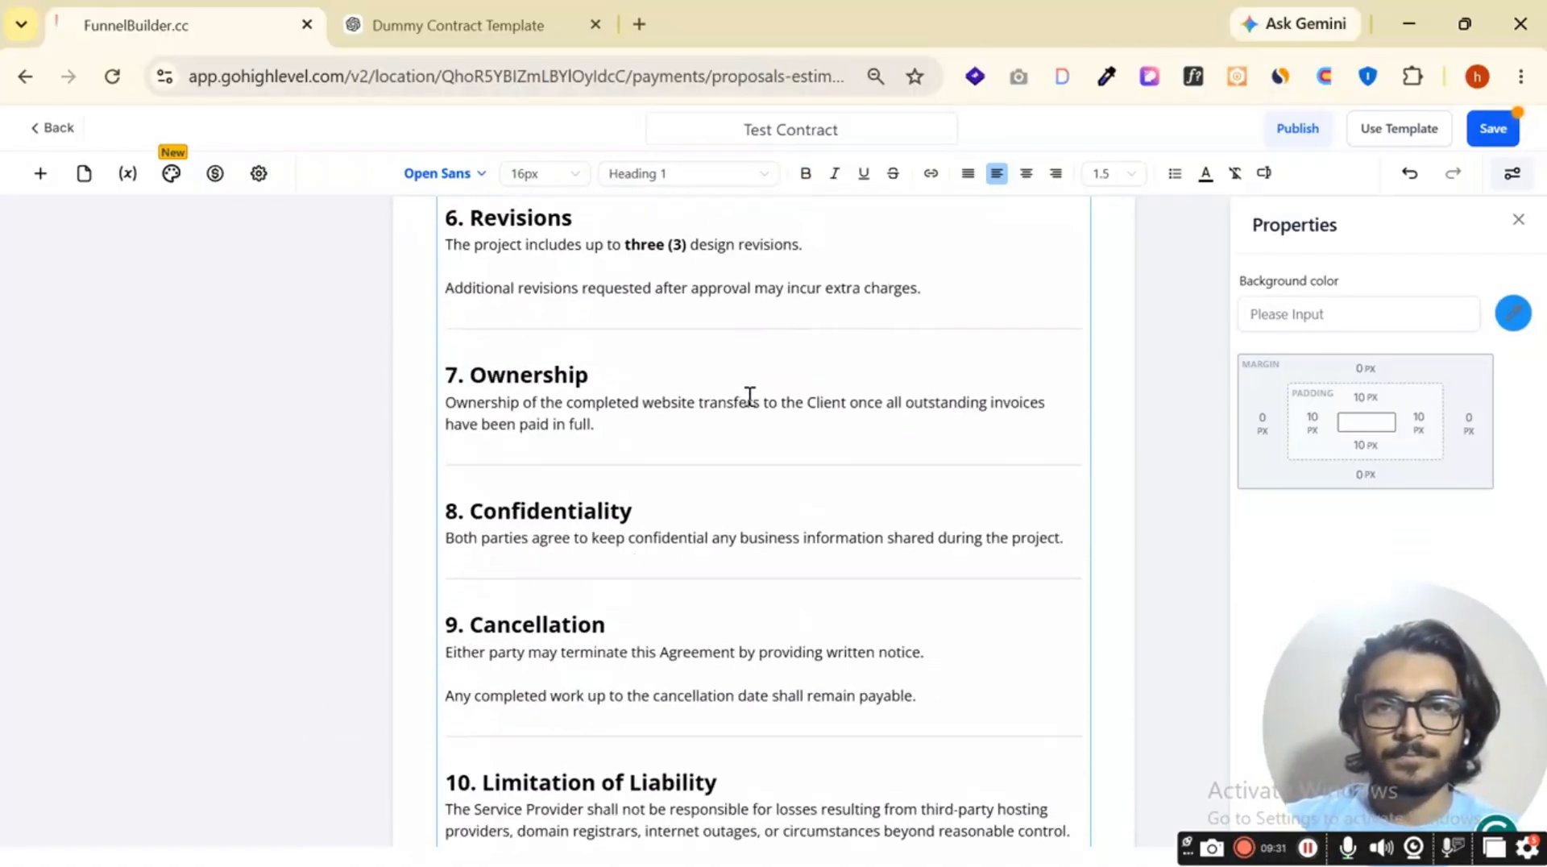
{"action": "scroll", "coordinate": [749, 396], "scroll_direction": "down", "scroll_amount": 5}
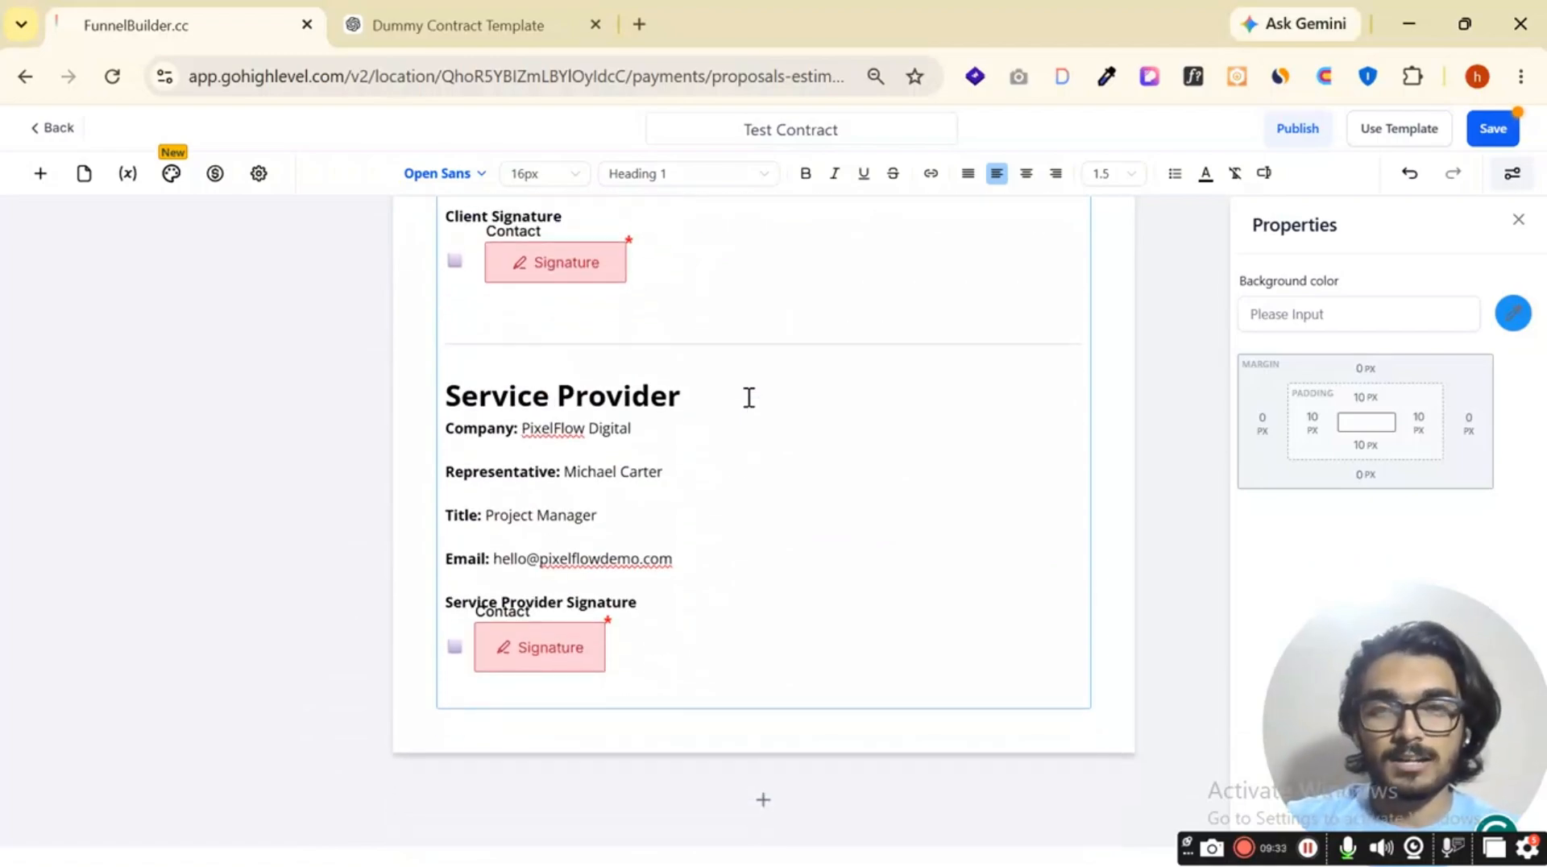
{"action": "left_click", "coordinate": [569, 647]}
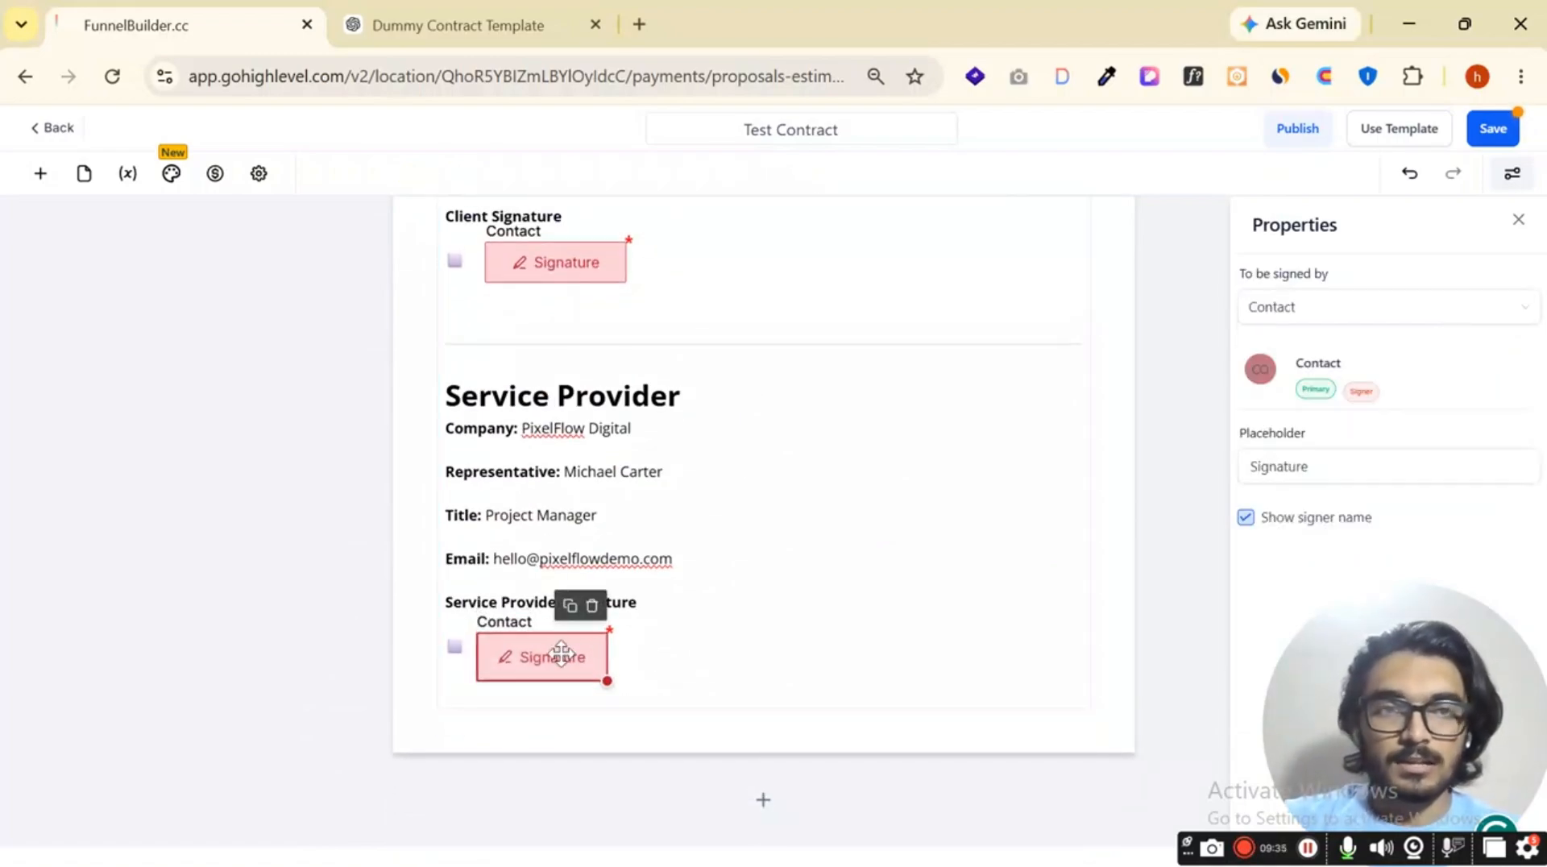
{"action": "left_click", "coordinate": [1424, 315]}
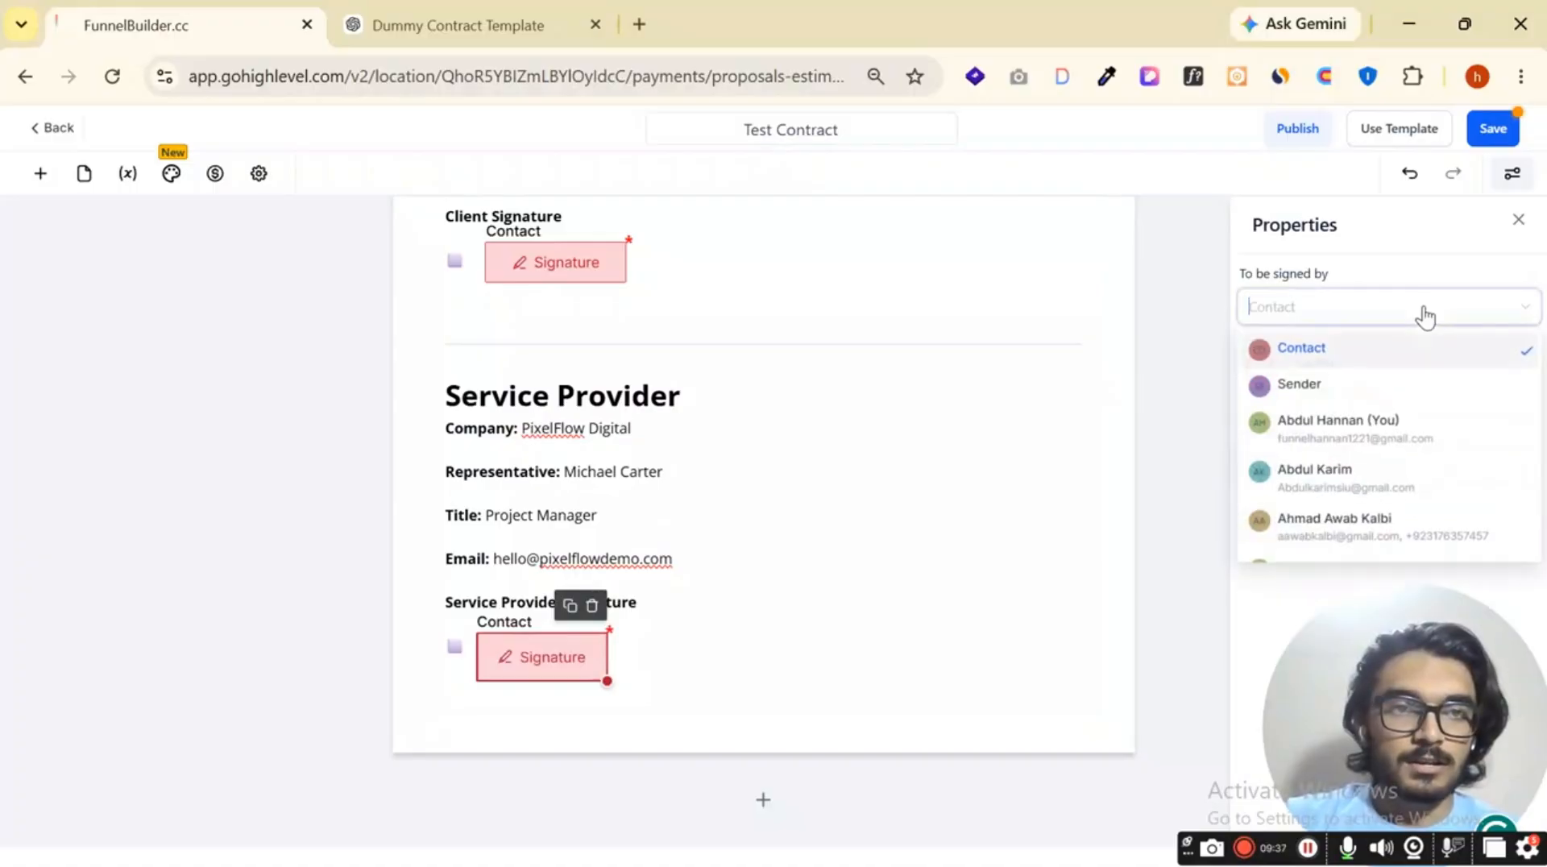
{"action": "scroll", "coordinate": [632, 391], "scroll_direction": "up", "scroll_amount": 2}
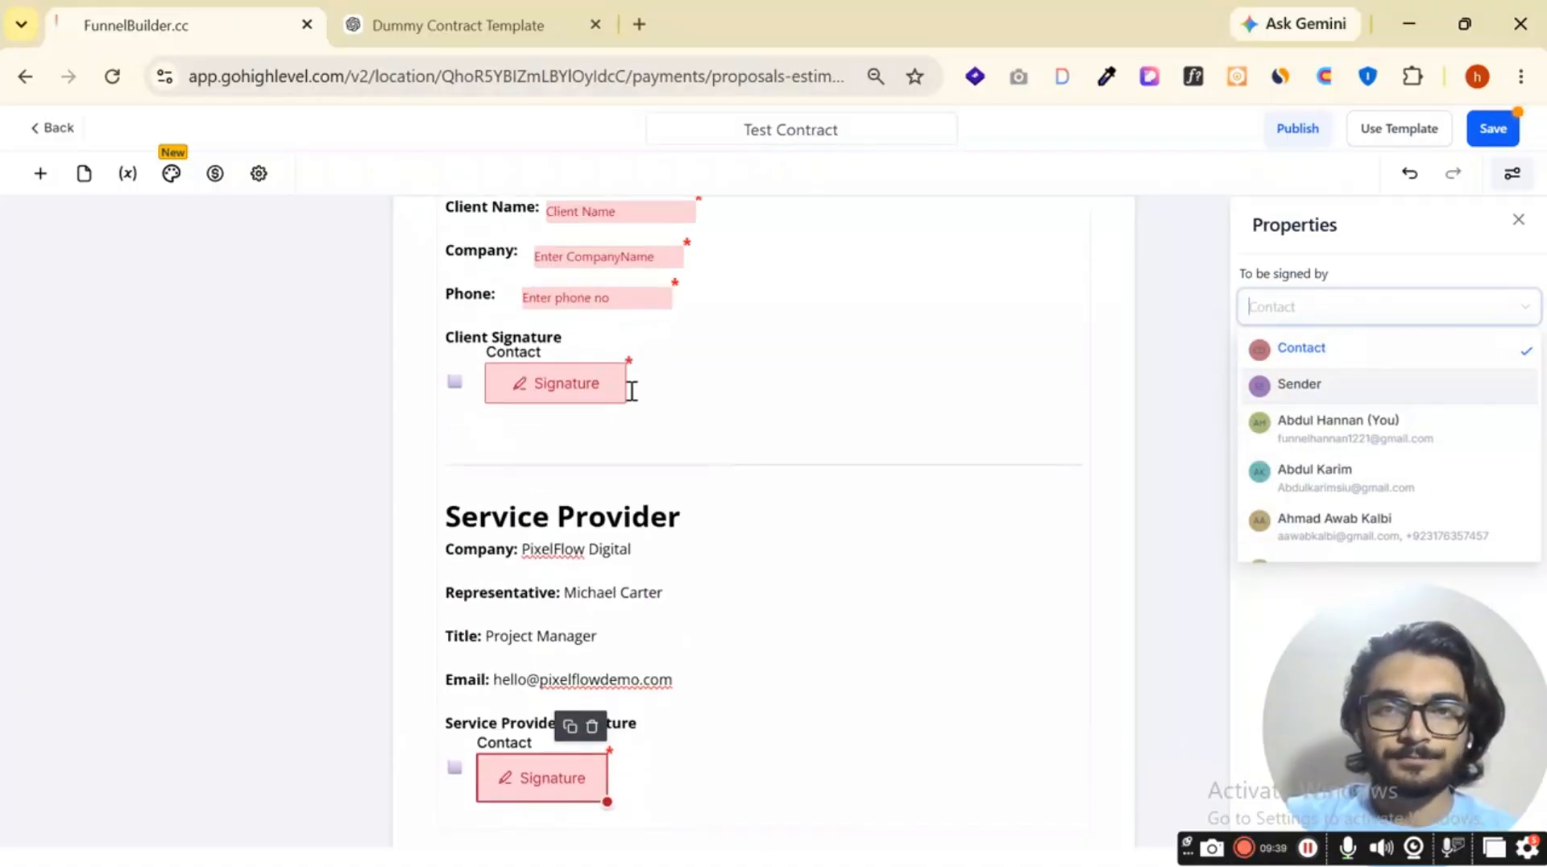
{"action": "scroll", "coordinate": [873, 552], "scroll_direction": "down", "scroll_amount": 2}
{"action": "left_click", "coordinate": [580, 674]}
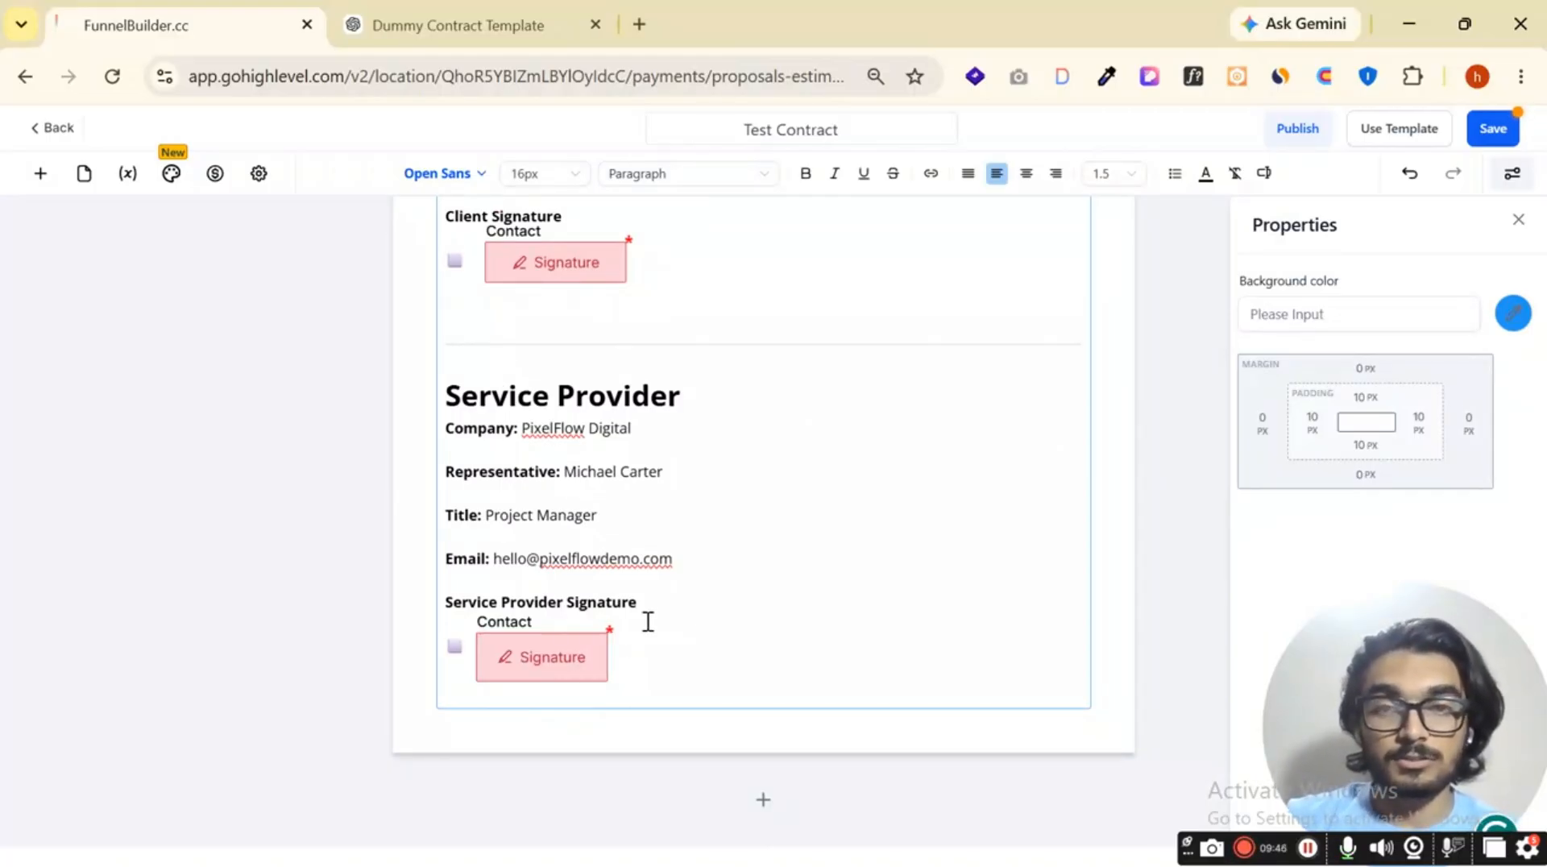
Set the Service Provider signature field to be signed by Sender.
{"action": "left_click", "coordinate": [532, 659]}
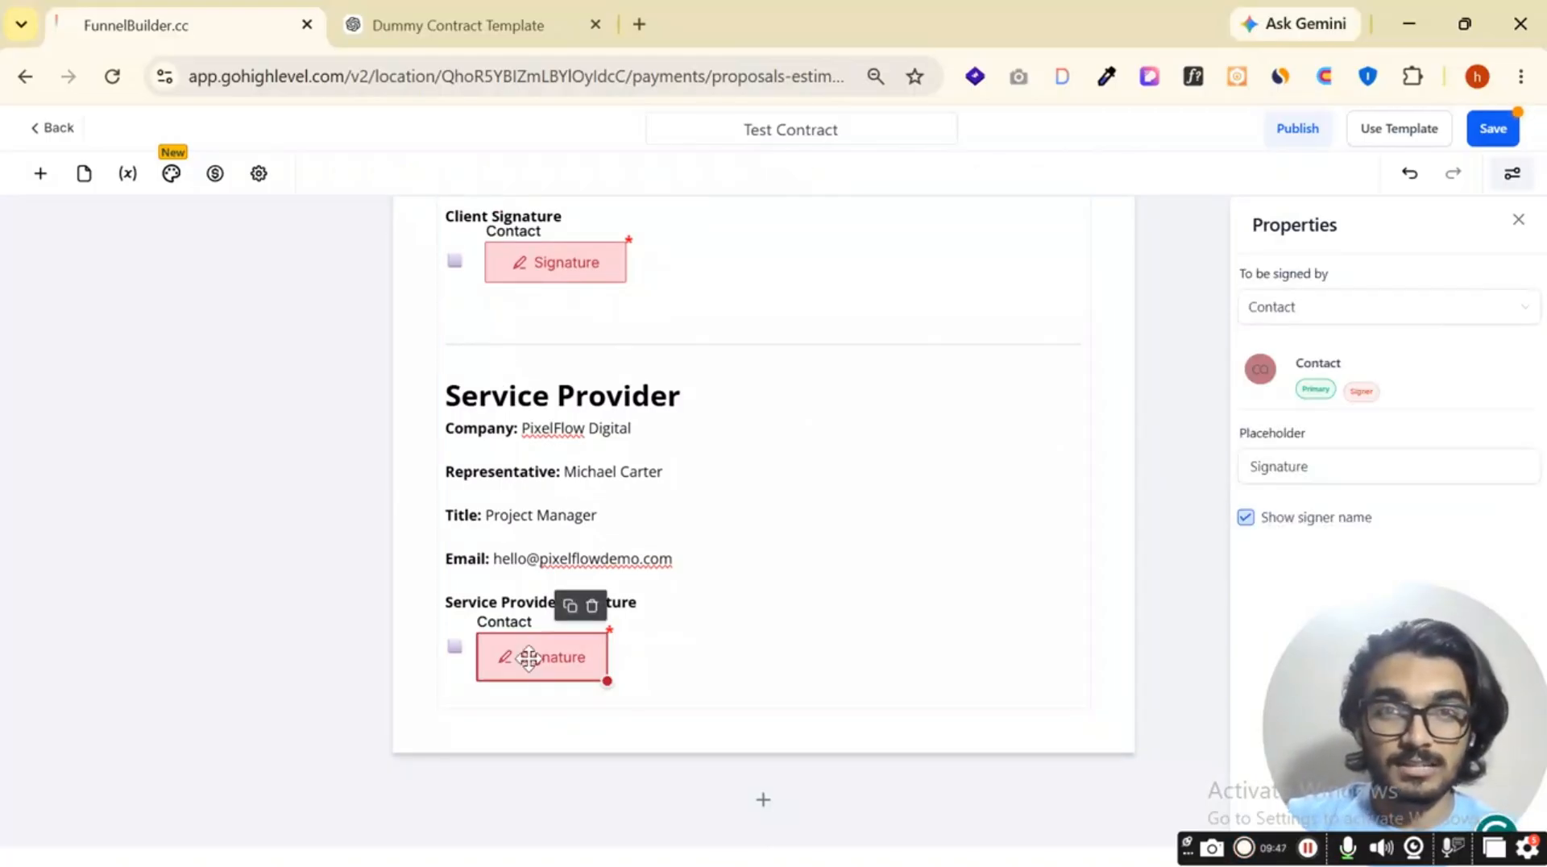
{"action": "left_click", "coordinate": [1325, 305]}
{"action": "left_click", "coordinate": [1299, 384]}
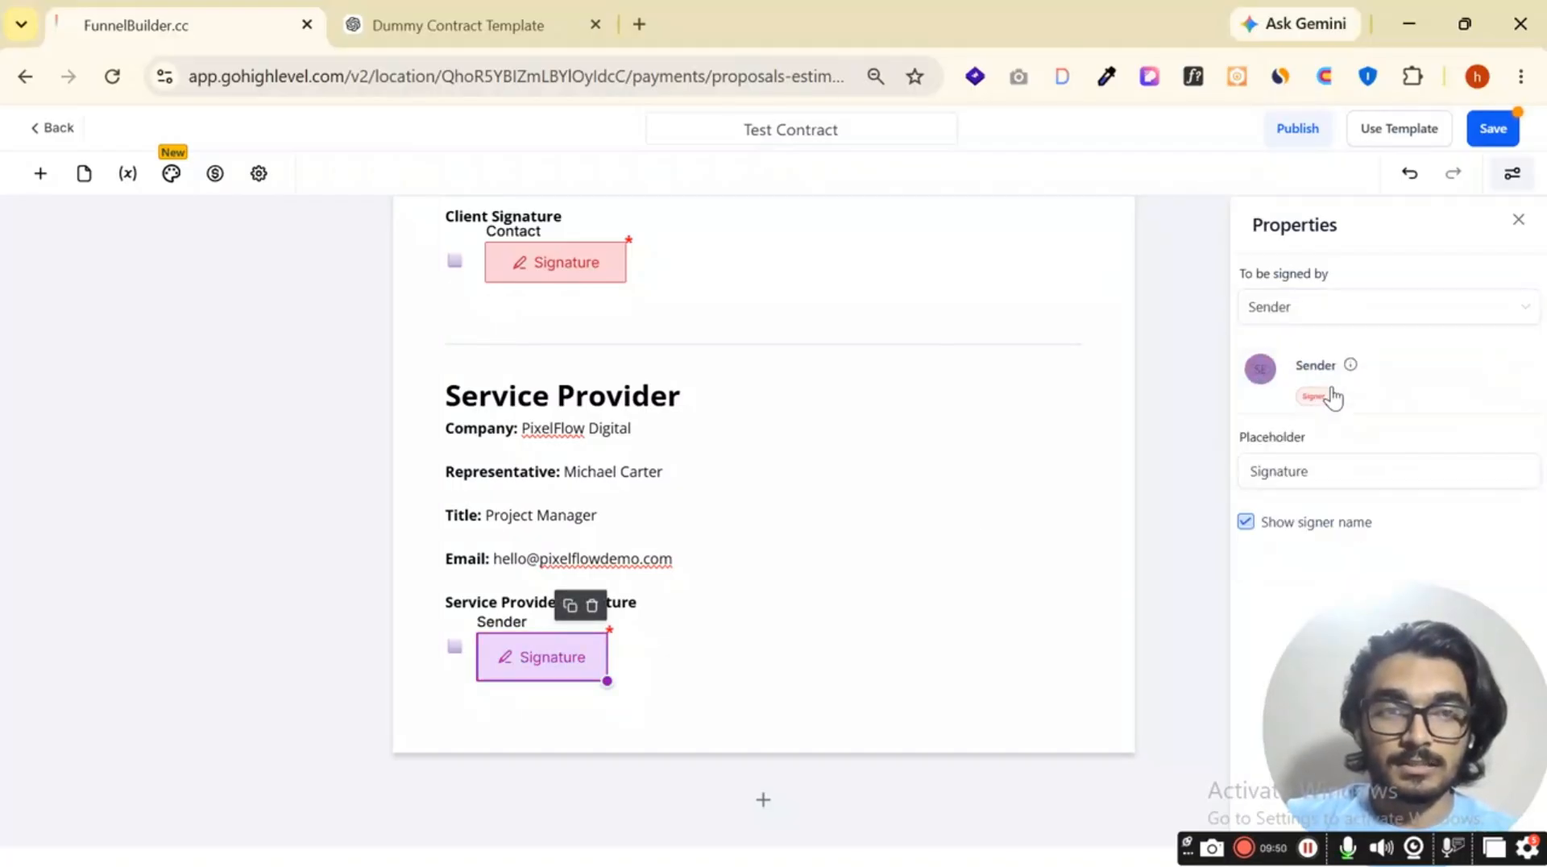
{"action": "left_click", "coordinate": [912, 579]}
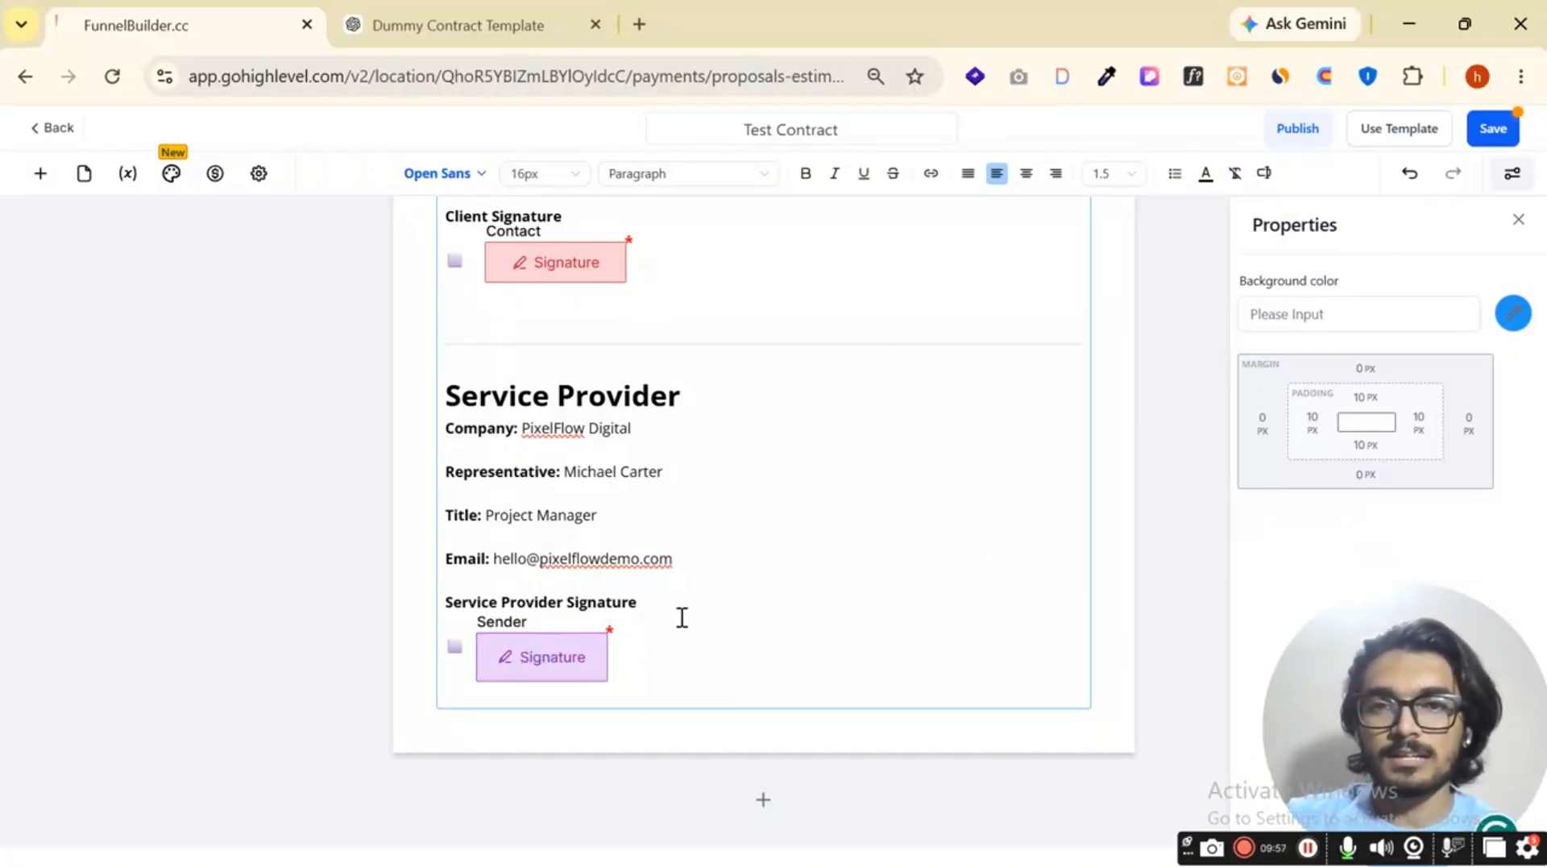
Assign the Service Provider signature field to a specific team member, the one listed right after the account's own user.
{"action": "scroll", "coordinate": [650, 487], "scroll_direction": "up", "scroll_amount": 5}
{"action": "scroll", "coordinate": [870, 518], "scroll_direction": "down", "scroll_amount": 5}
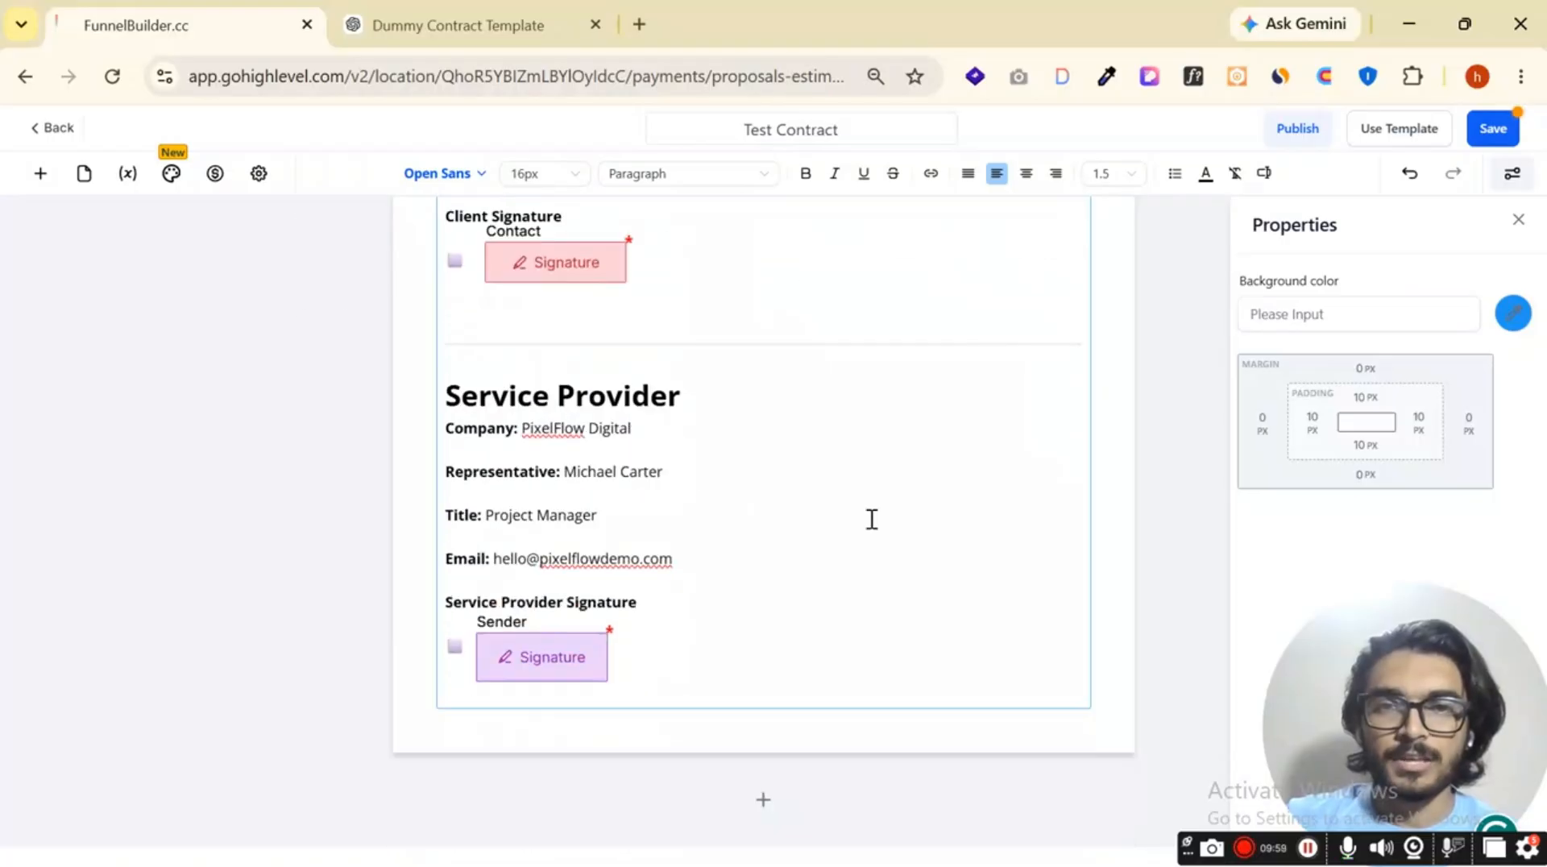
{"action": "scroll", "coordinate": [871, 519], "scroll_direction": "up", "scroll_amount": 6}
{"action": "scroll", "coordinate": [870, 518], "scroll_direction": "up", "scroll_amount": 15}
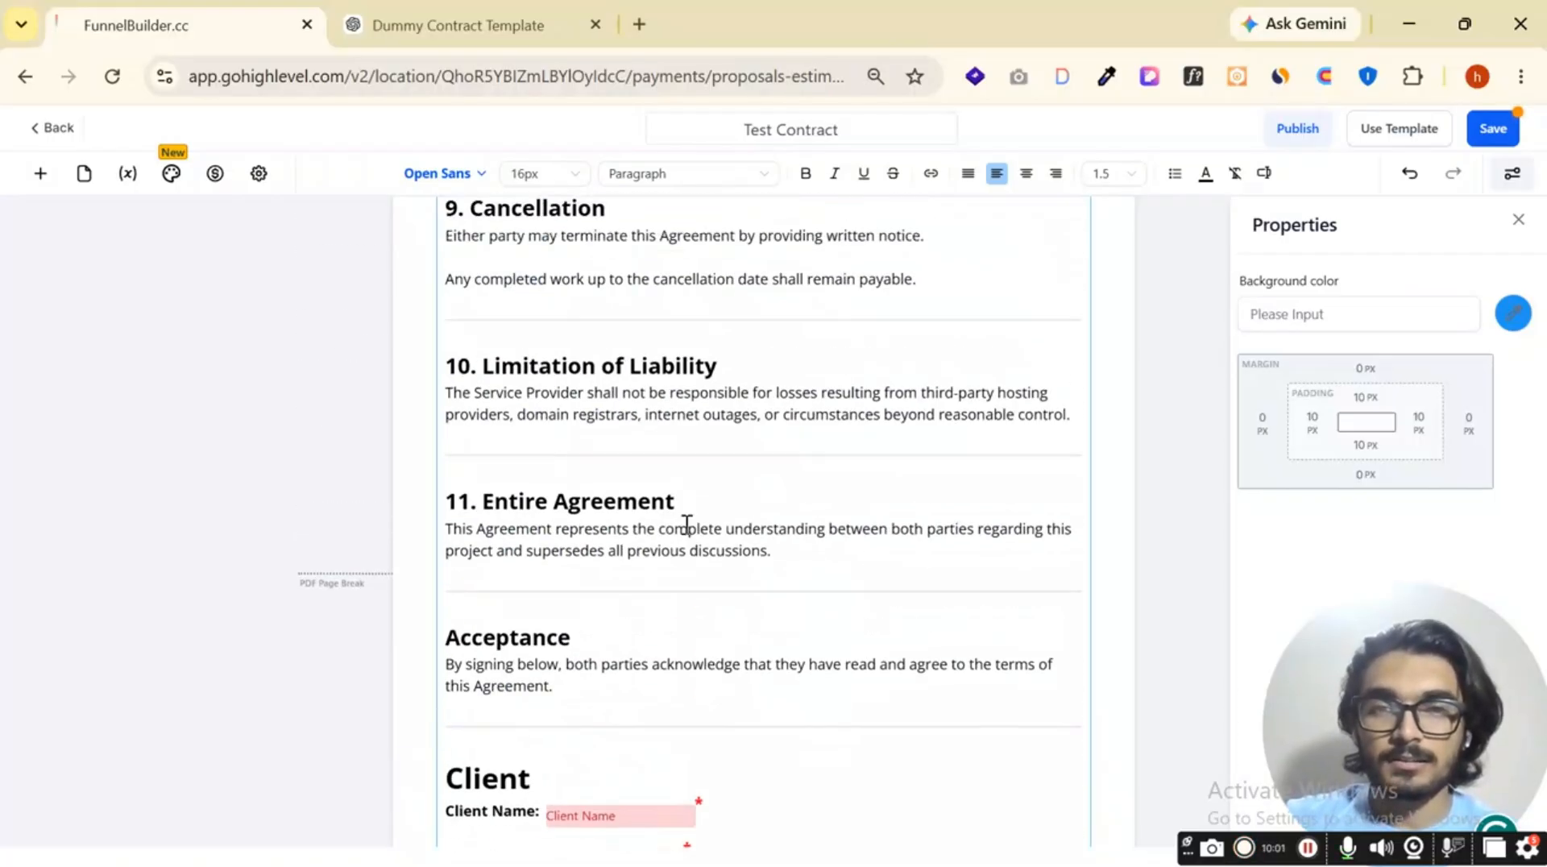
{"action": "scroll", "coordinate": [726, 459], "scroll_direction": "down", "scroll_amount": 20}
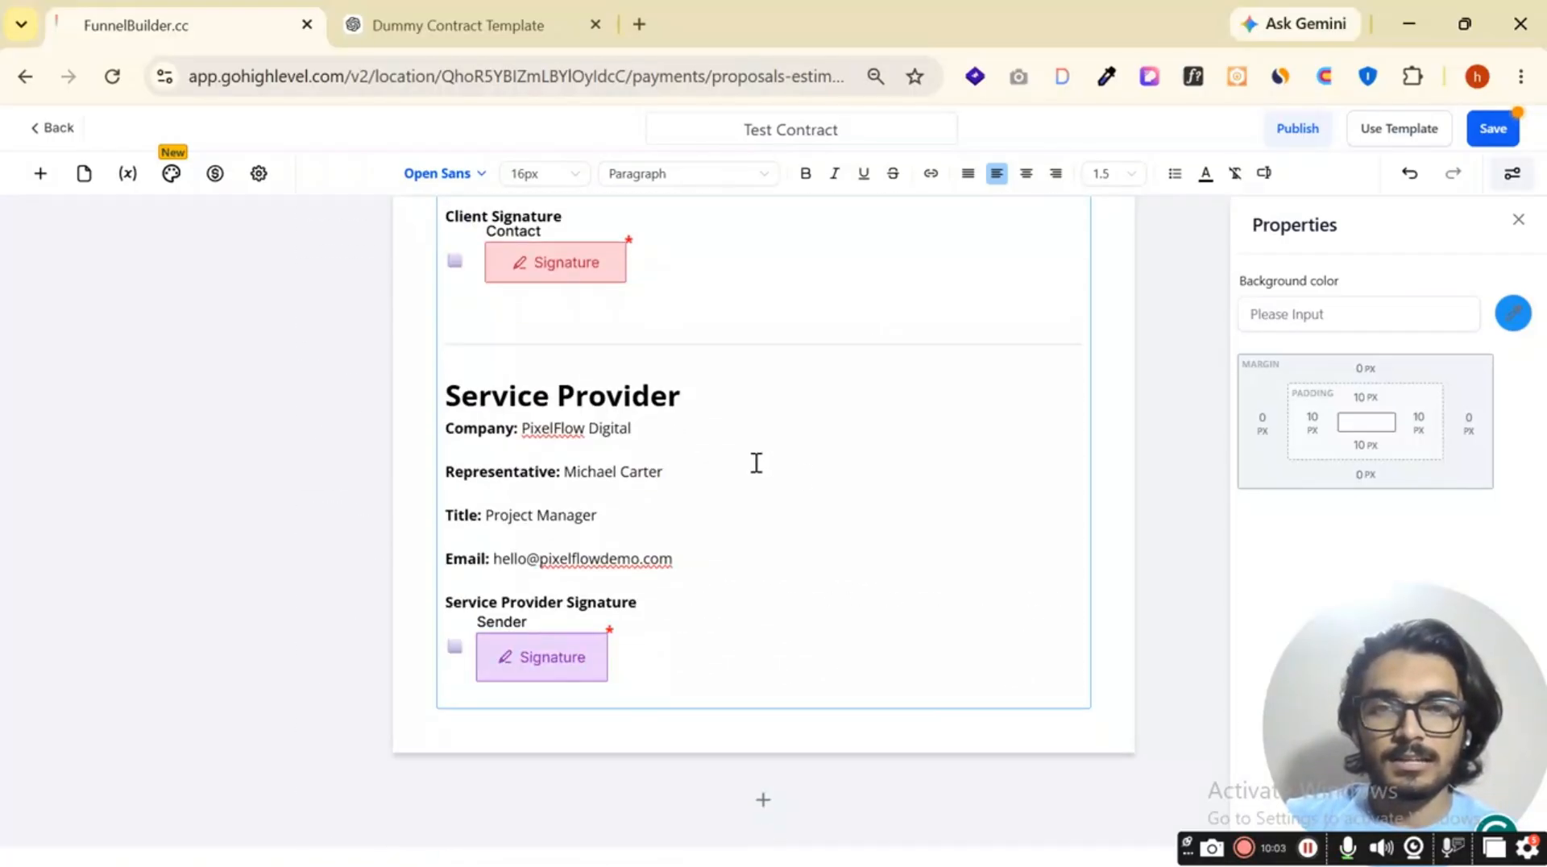
{"action": "left_click", "coordinate": [554, 662]}
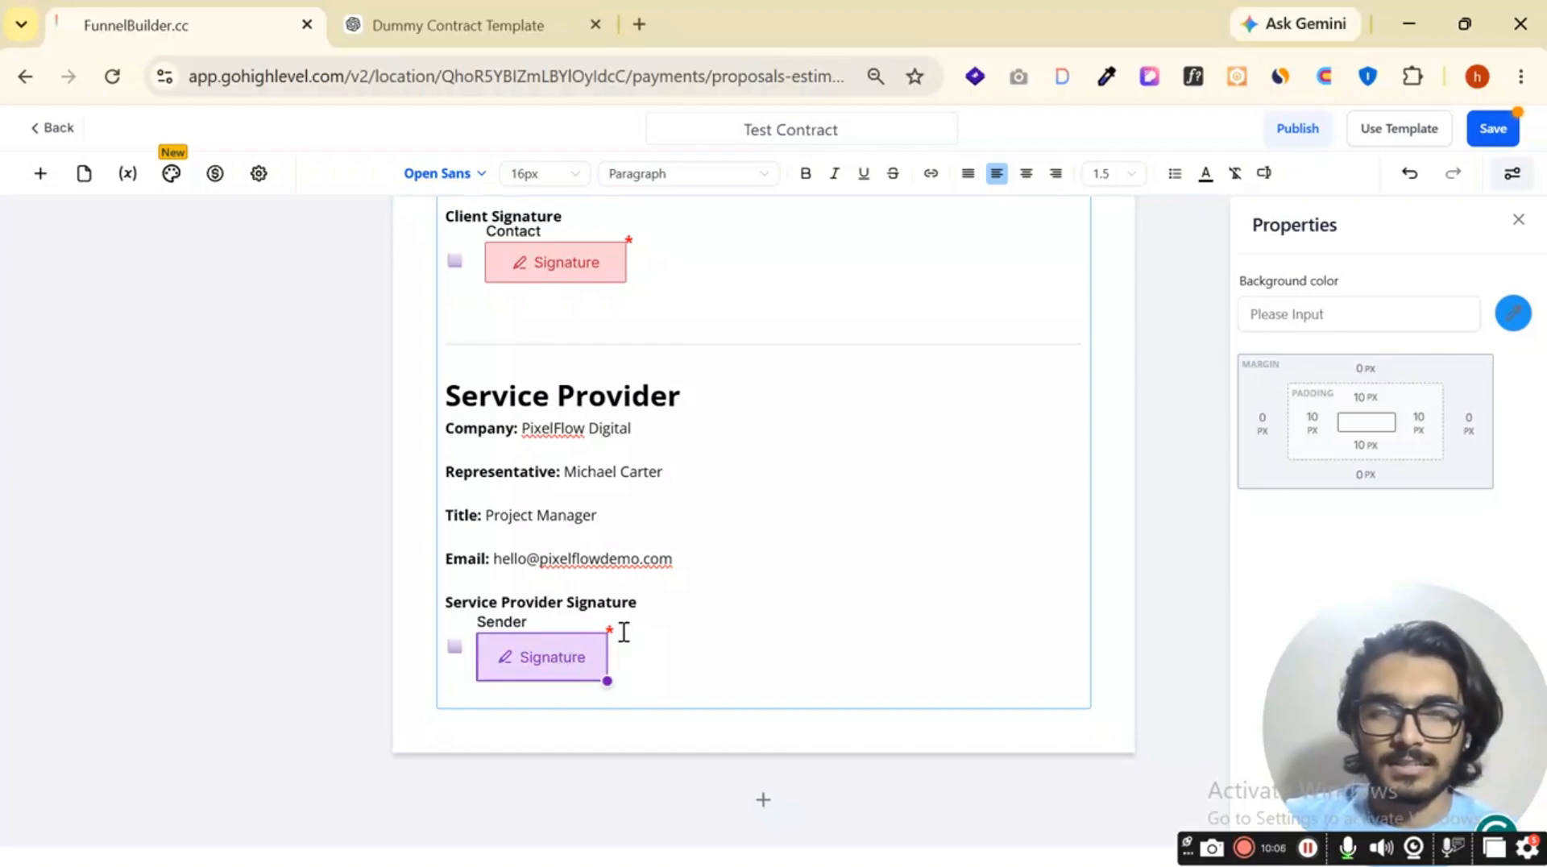
{"action": "left_click", "coordinate": [570, 657]}
{"action": "left_click", "coordinate": [1366, 310]}
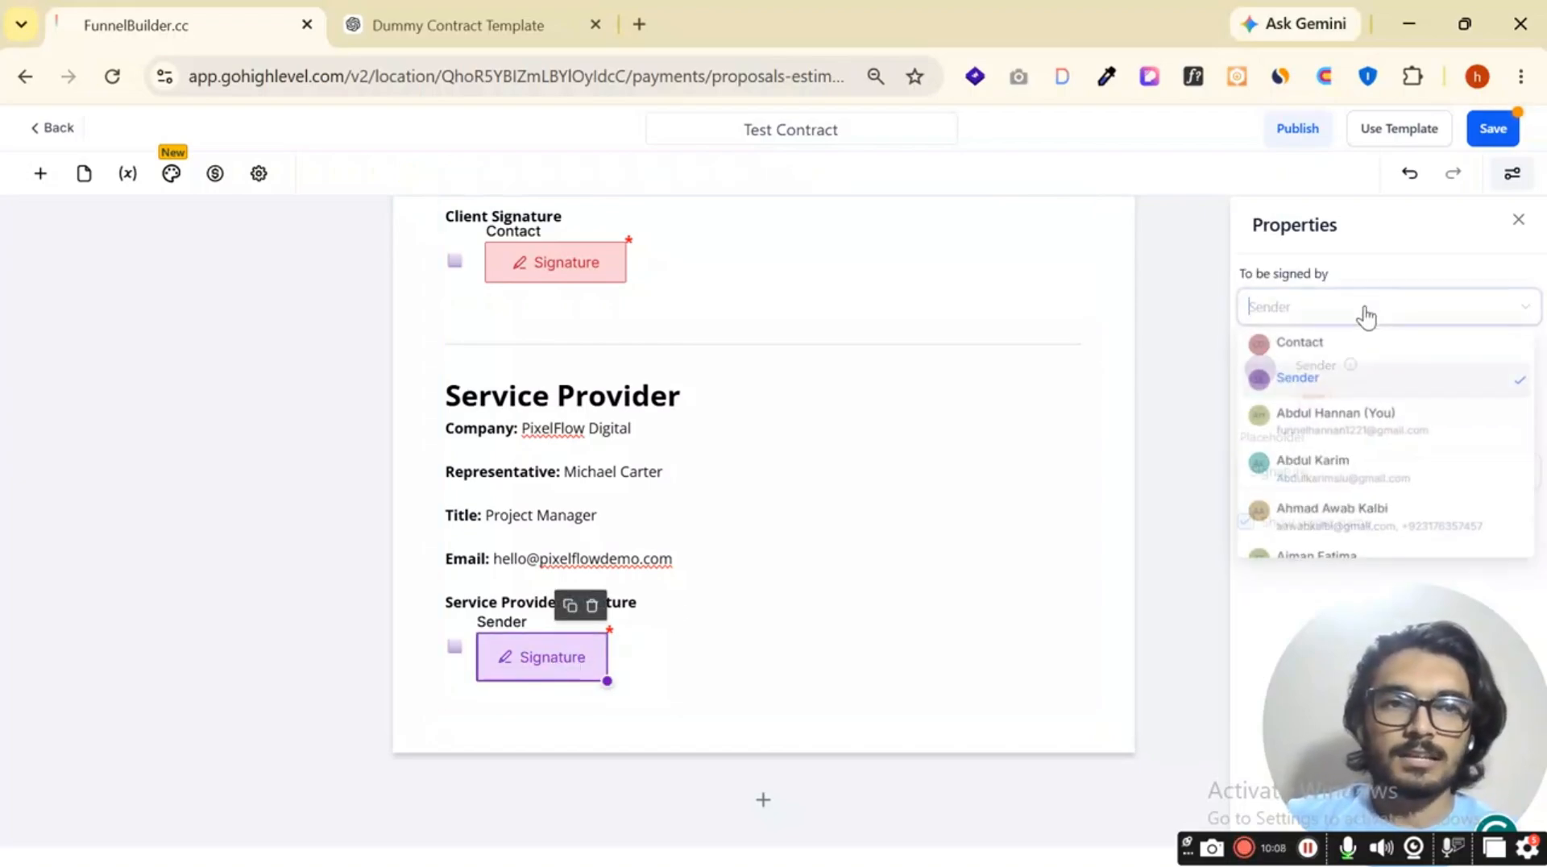
{"action": "left_click", "coordinate": [1387, 479]}
Choose Contact as the signer of the Client Signature field.
{"action": "scroll", "coordinate": [674, 486], "scroll_direction": "up", "scroll_amount": 3}
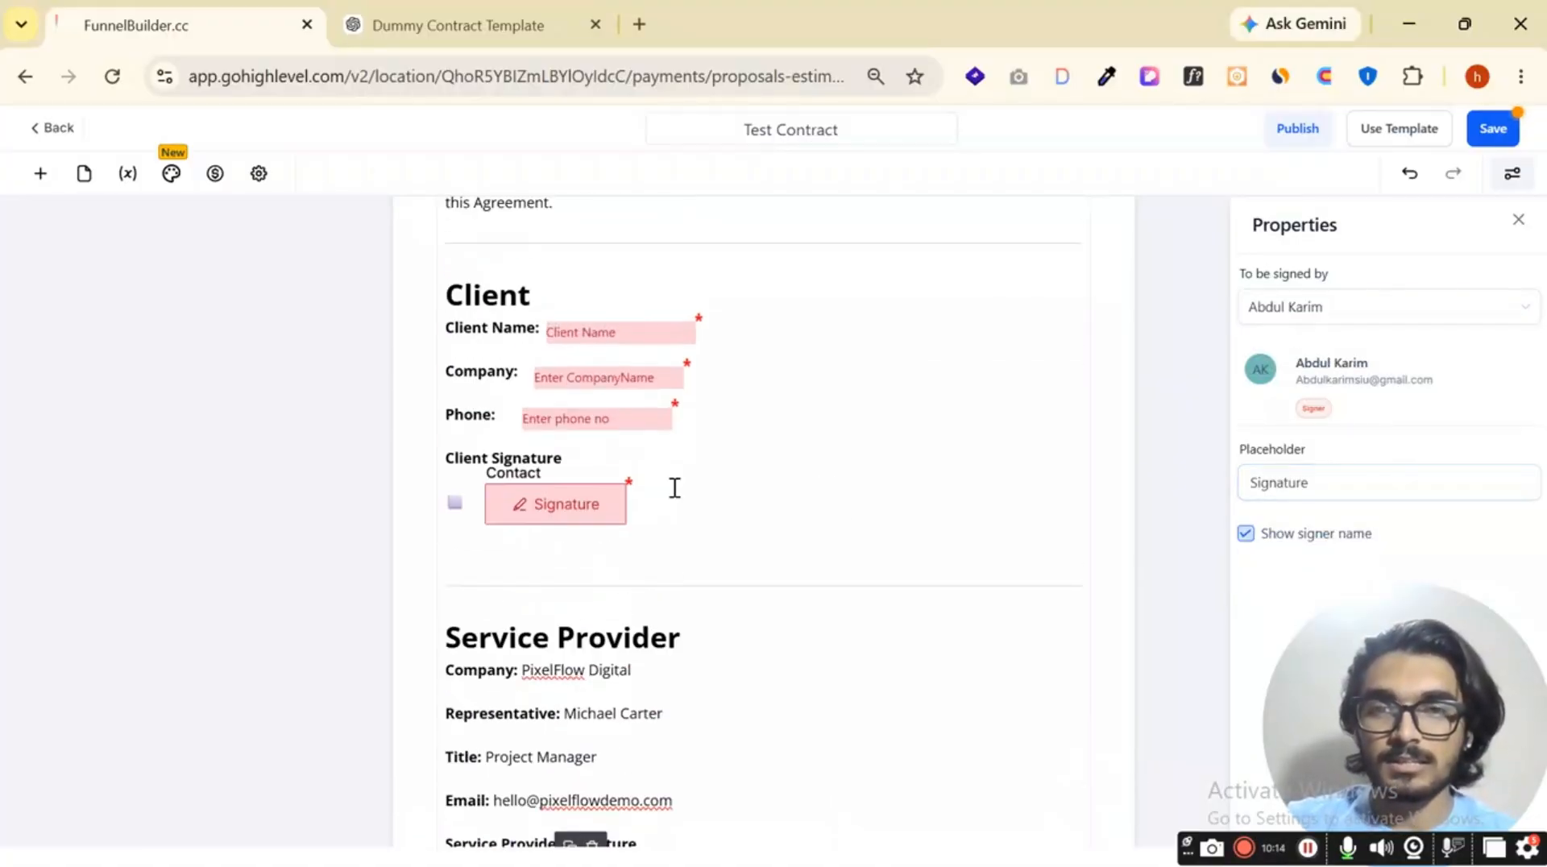
{"action": "left_click", "coordinate": [552, 512]}
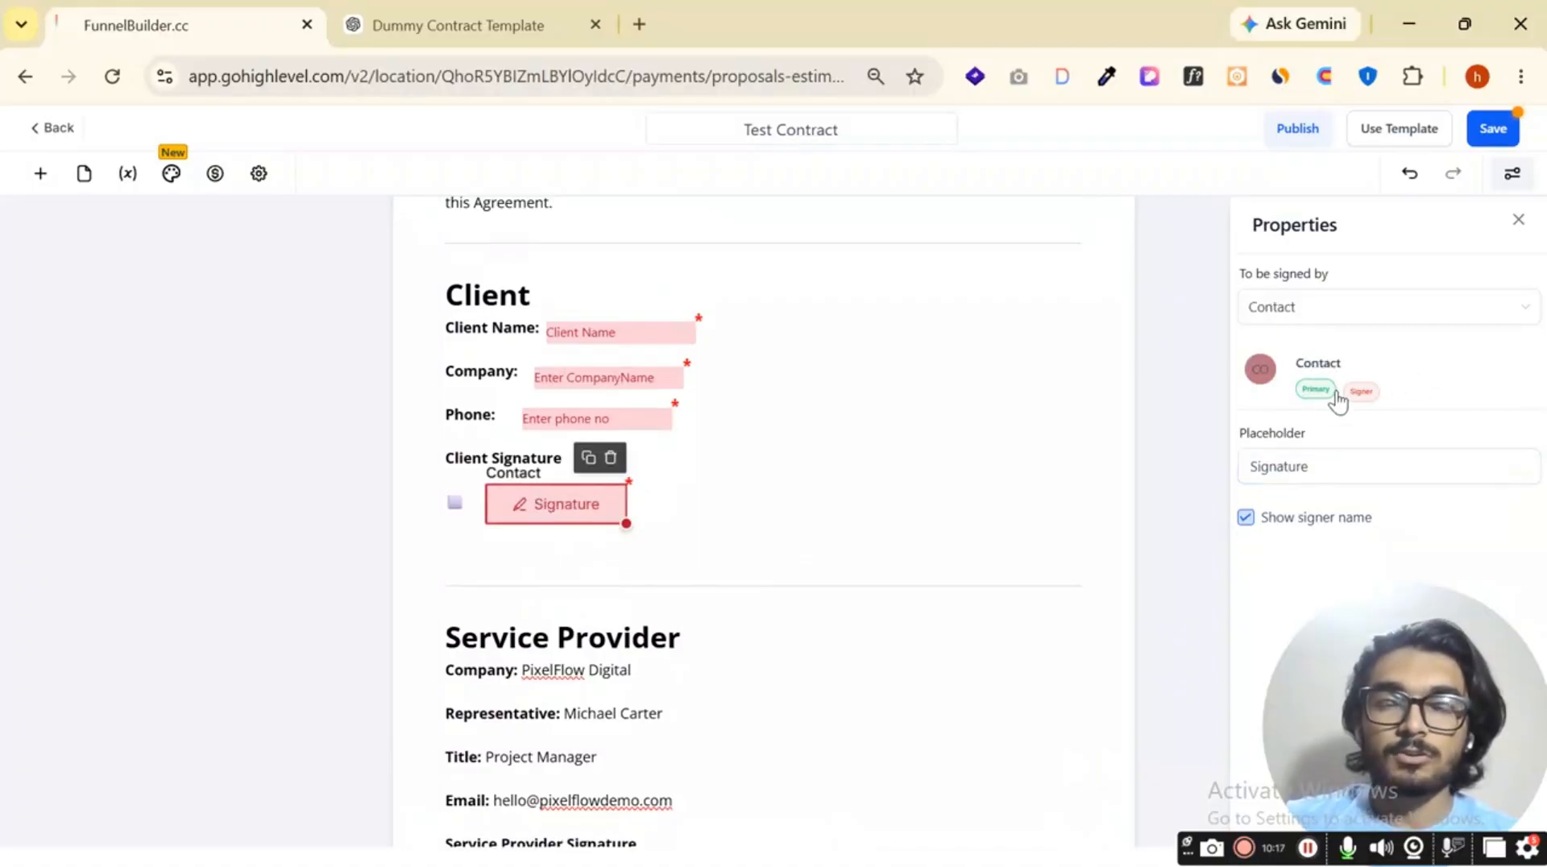
{"action": "left_click", "coordinate": [1346, 311]}
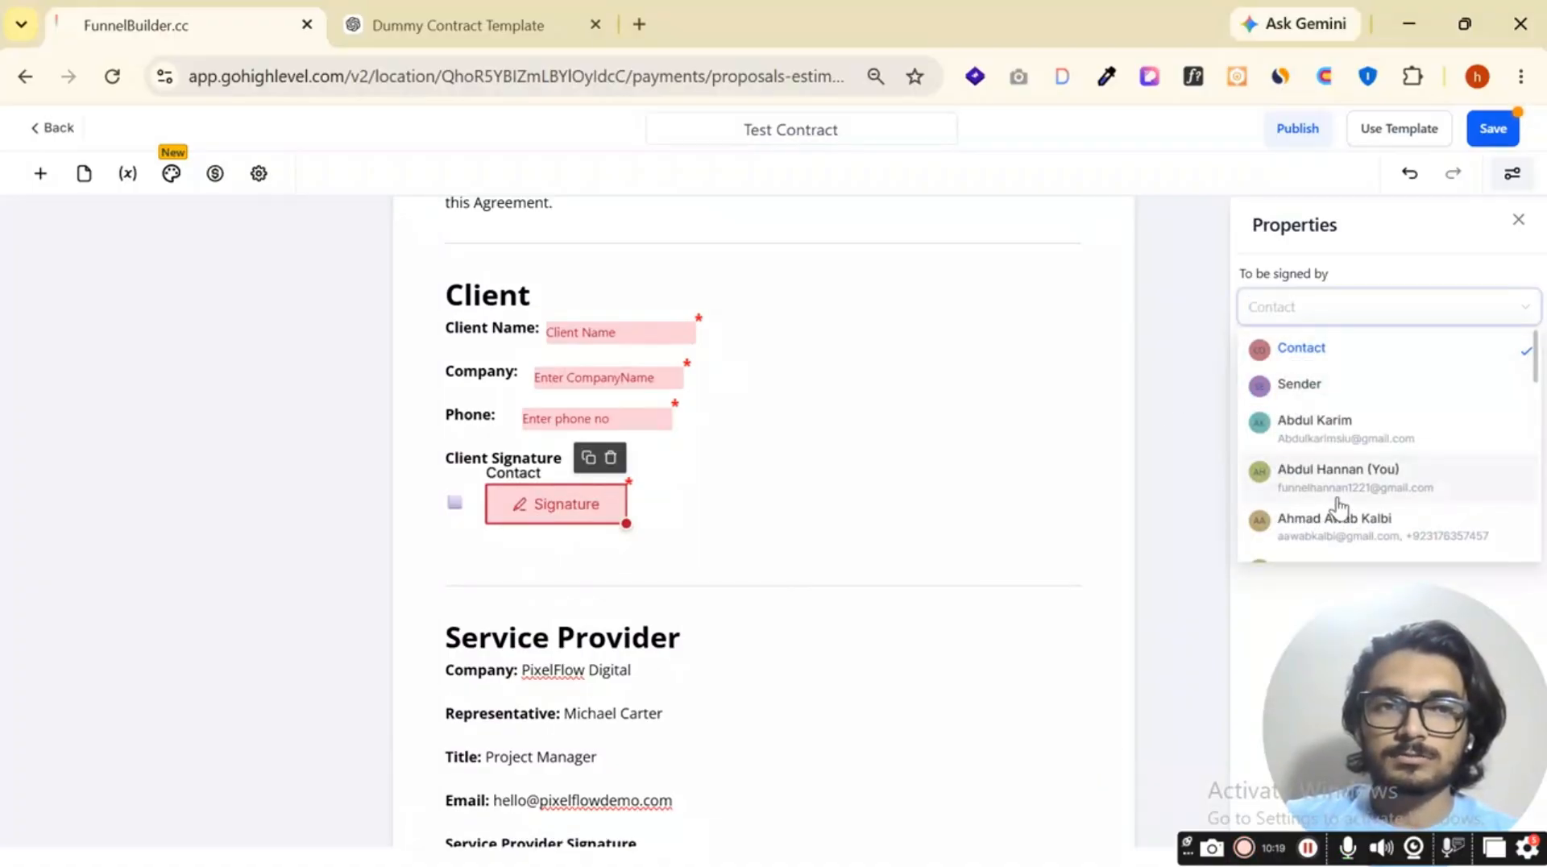
{"action": "left_click", "coordinate": [1319, 356]}
Review the whole agreement from the title to the signature sections, checking its fillable fields and the Service Provider signature's assigned signer.
{"action": "scroll", "coordinate": [800, 383], "scroll_direction": "up", "scroll_amount": 20}
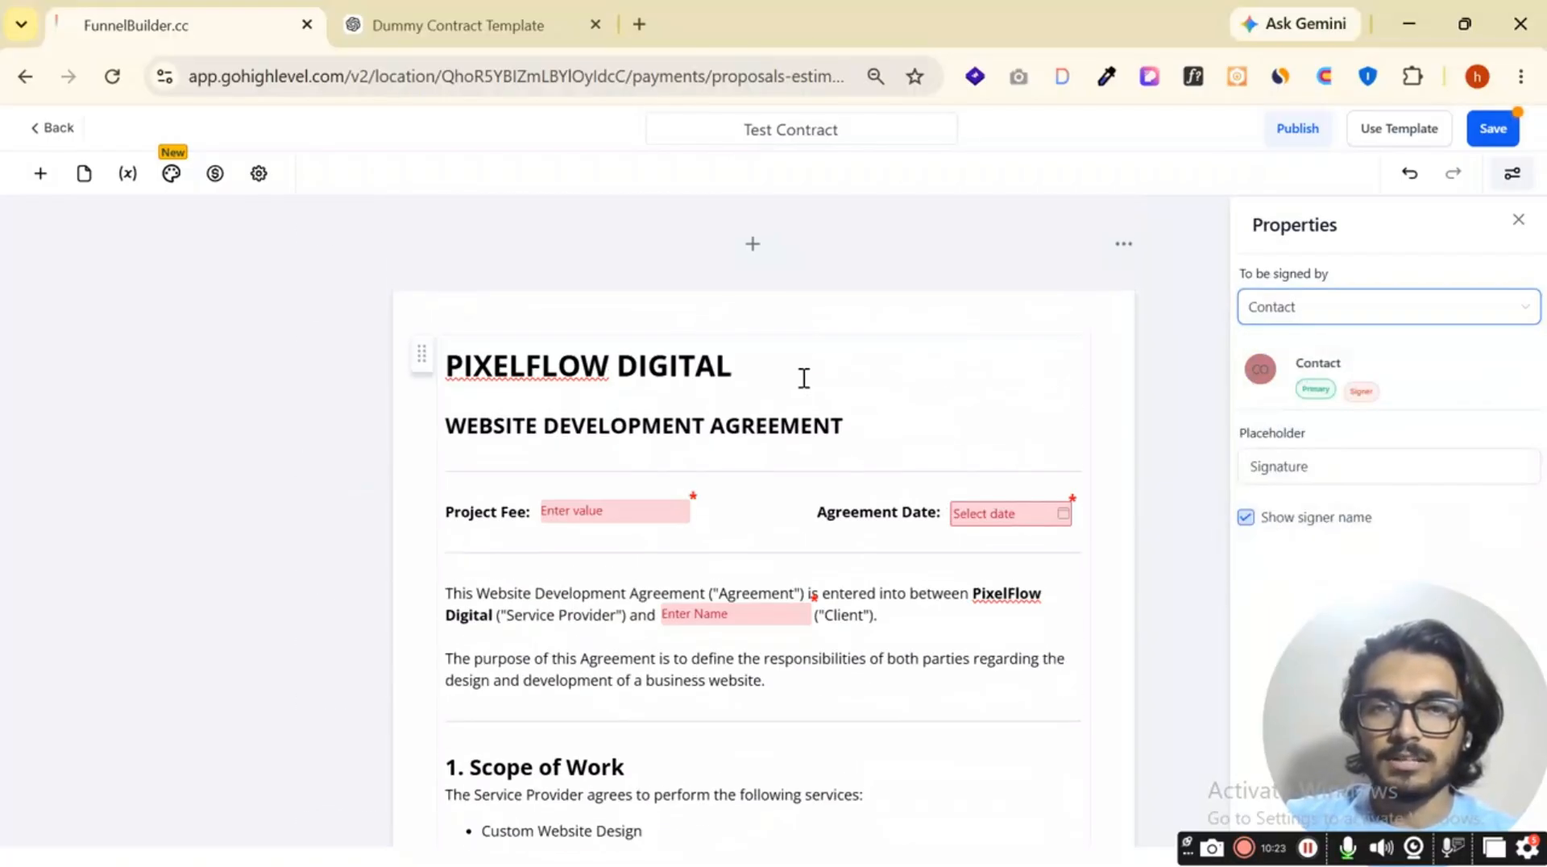
{"action": "scroll", "coordinate": [806, 363], "scroll_direction": "down", "scroll_amount": 15}
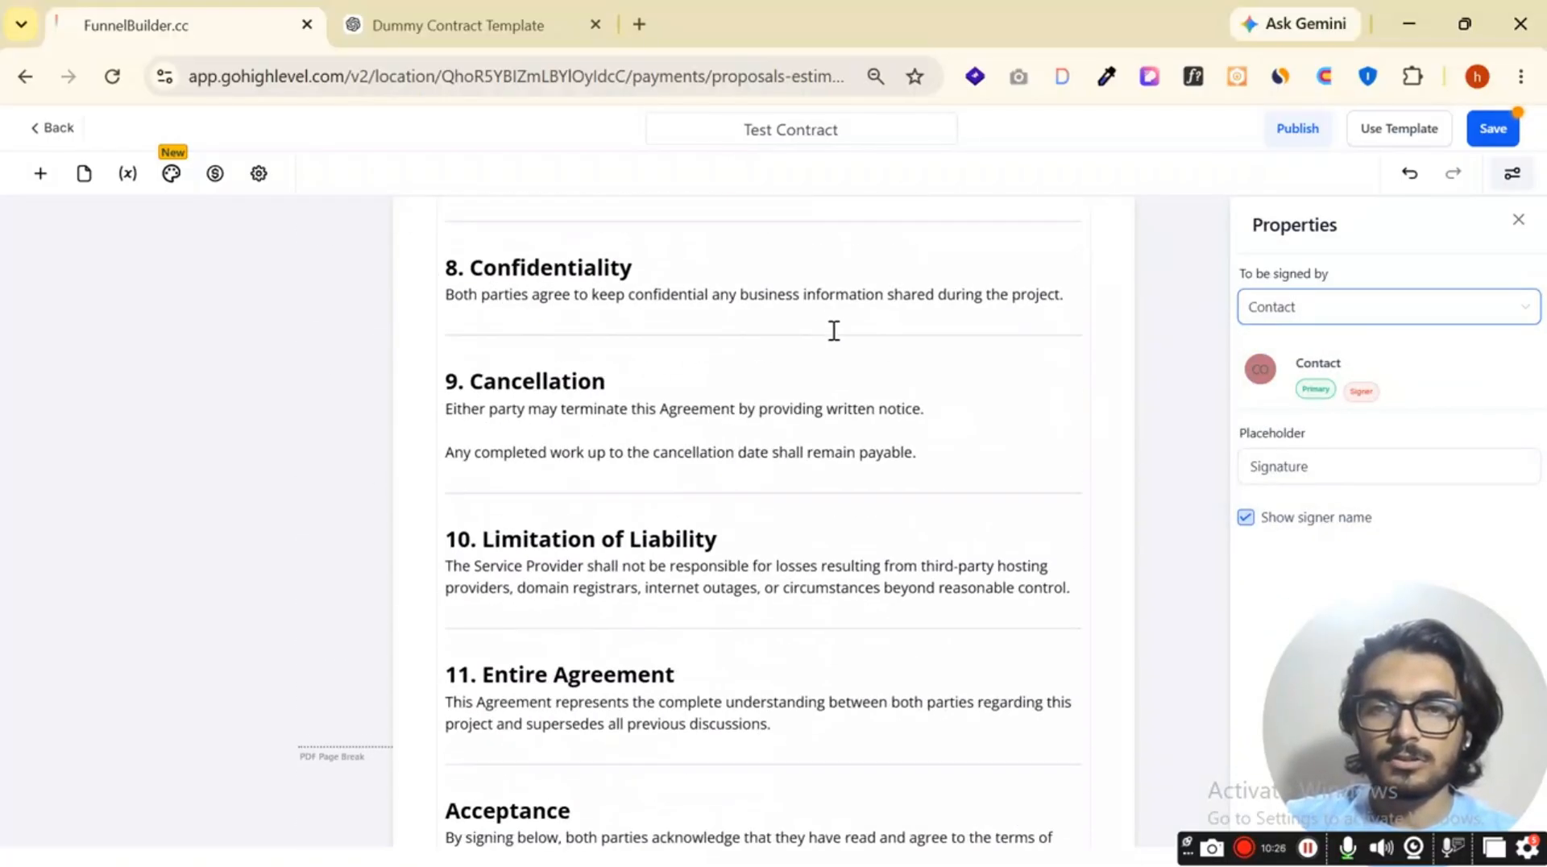
{"action": "scroll", "coordinate": [834, 330], "scroll_direction": "down", "scroll_amount": 10}
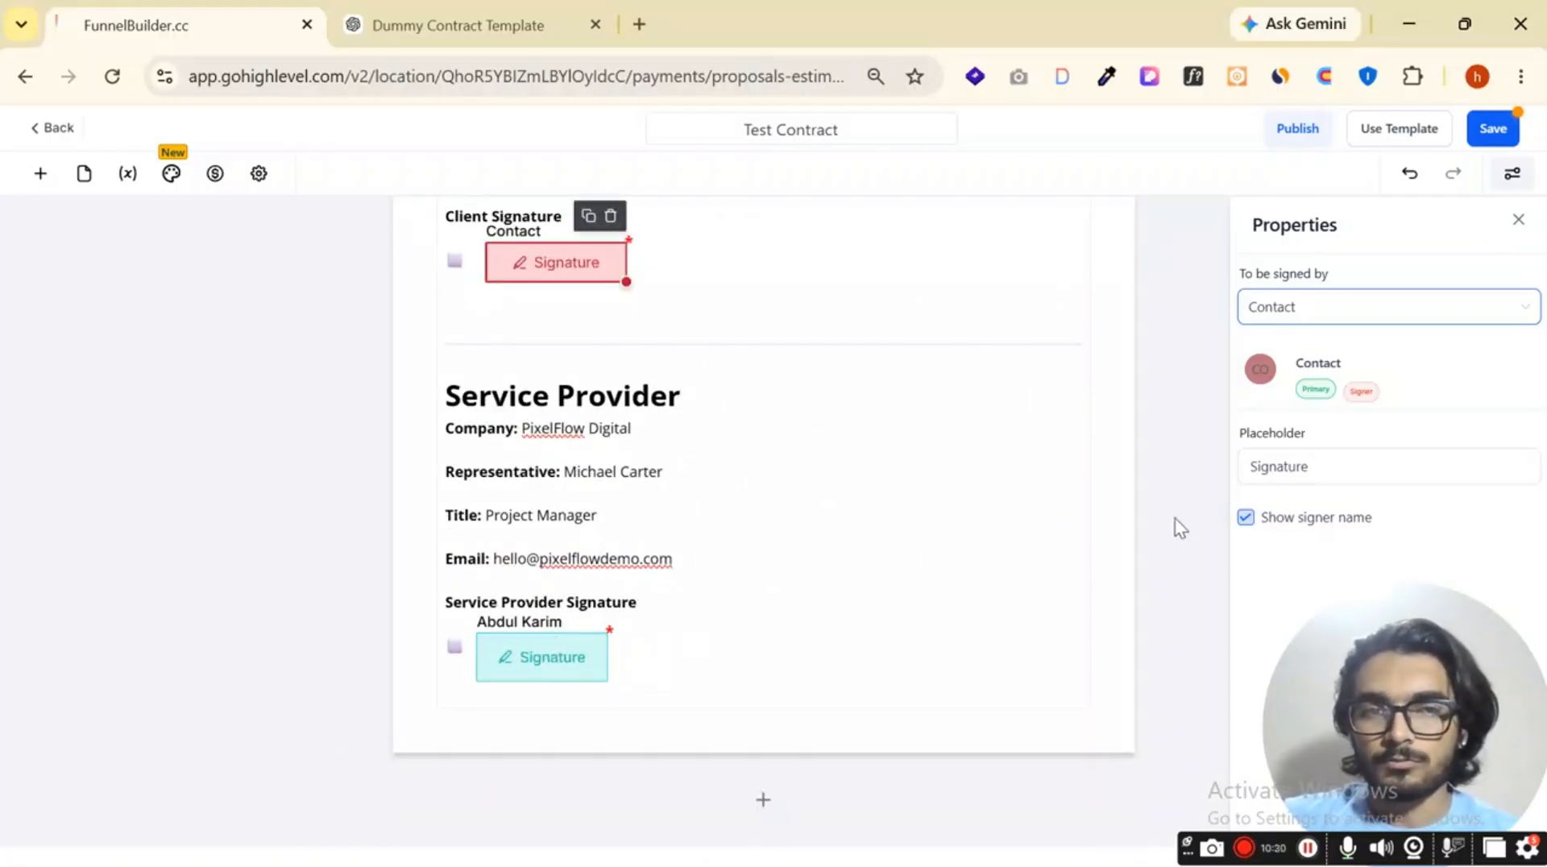
{"action": "left_click", "coordinate": [546, 656]}
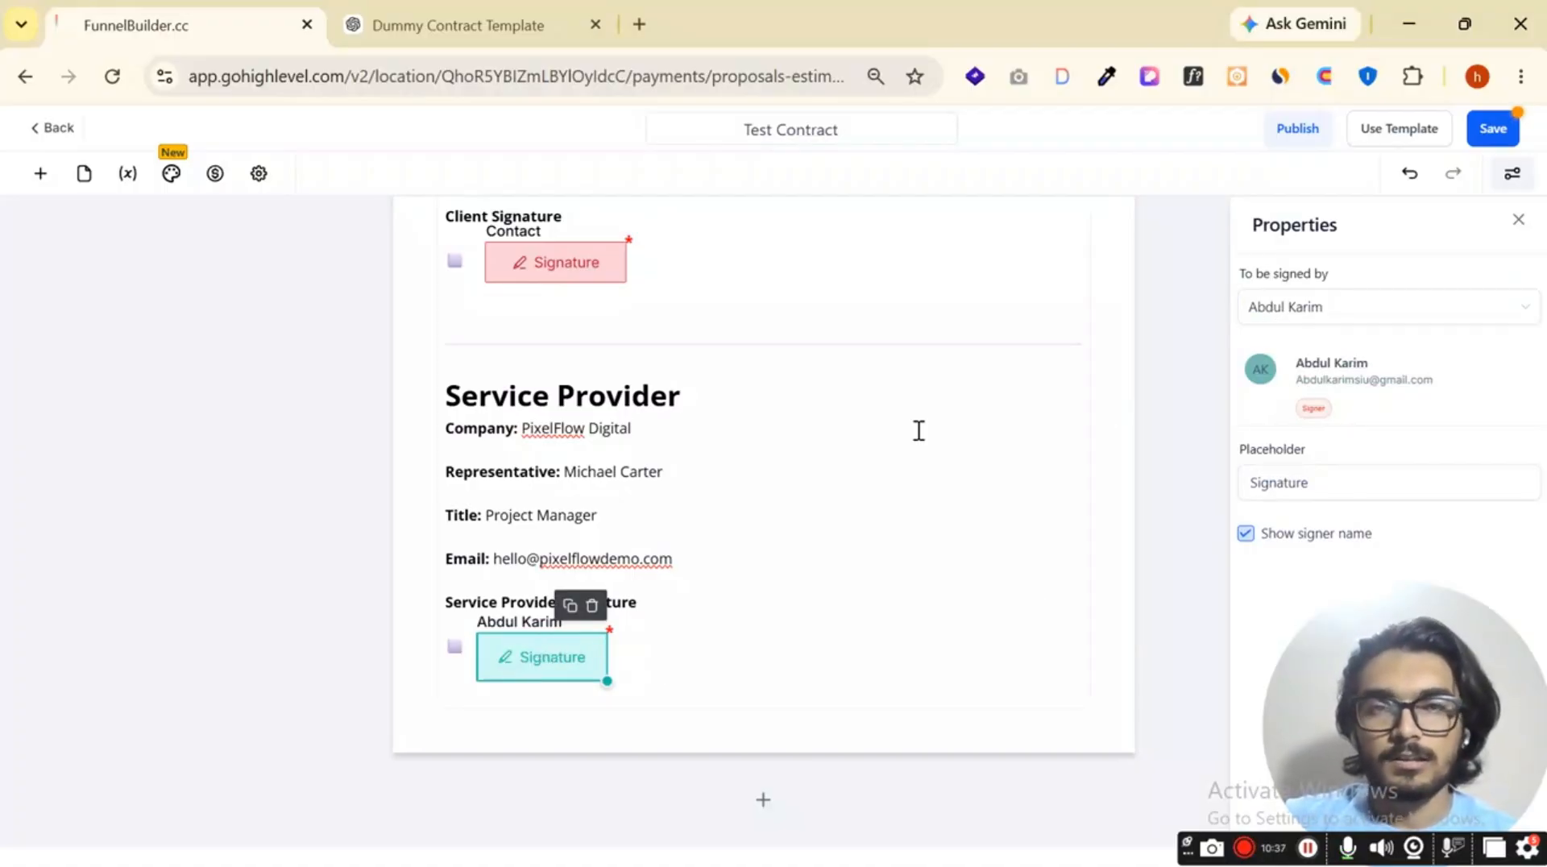
{"action": "scroll", "coordinate": [919, 430], "scroll_direction": "up", "scroll_amount": 2}
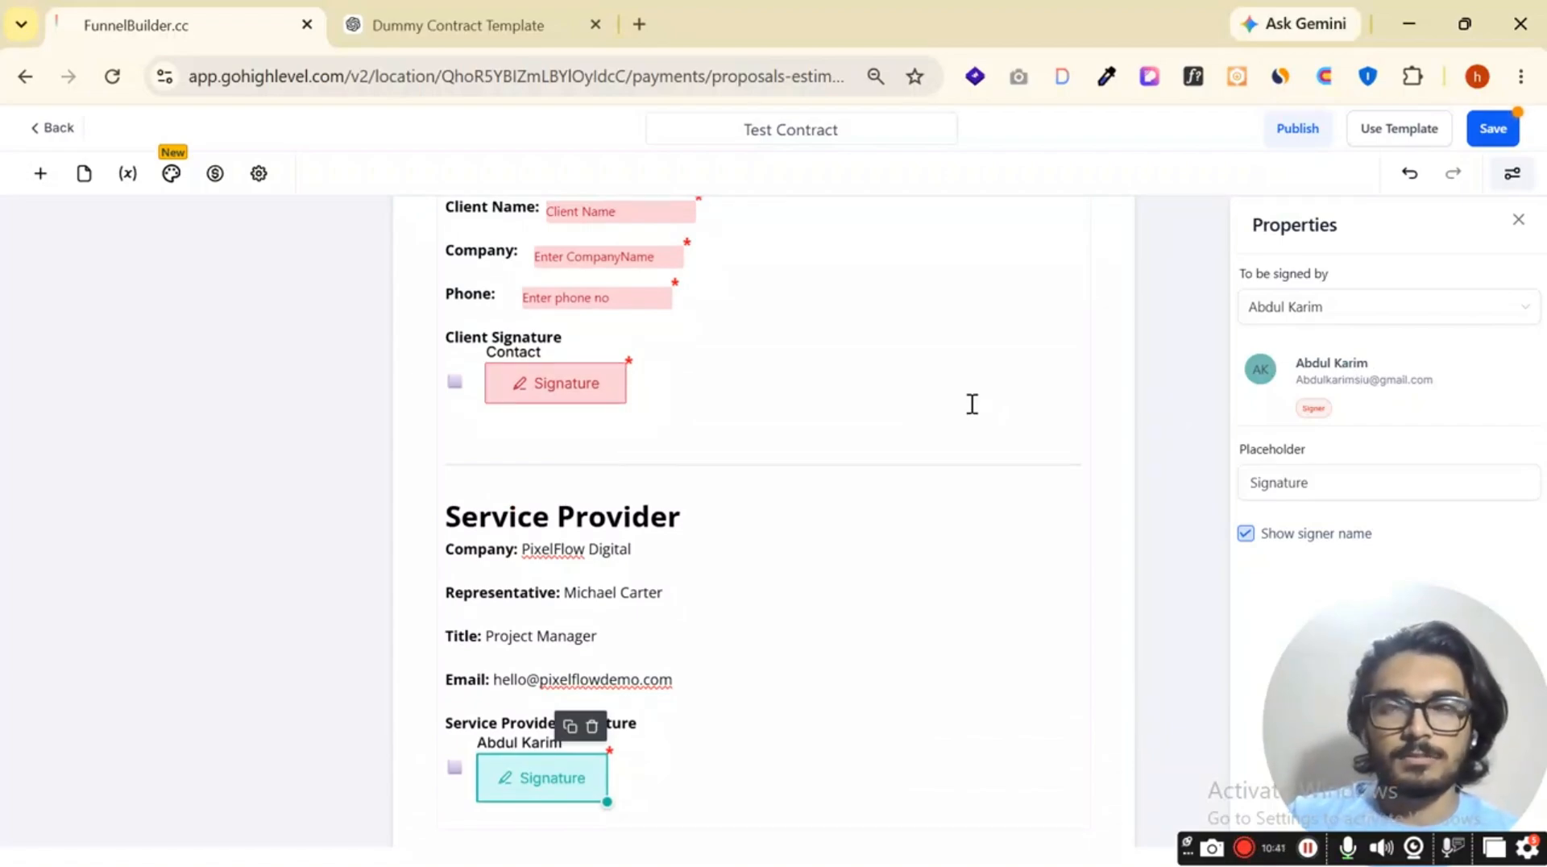
{"action": "scroll", "coordinate": [960, 406], "scroll_direction": "down", "scroll_amount": 2}
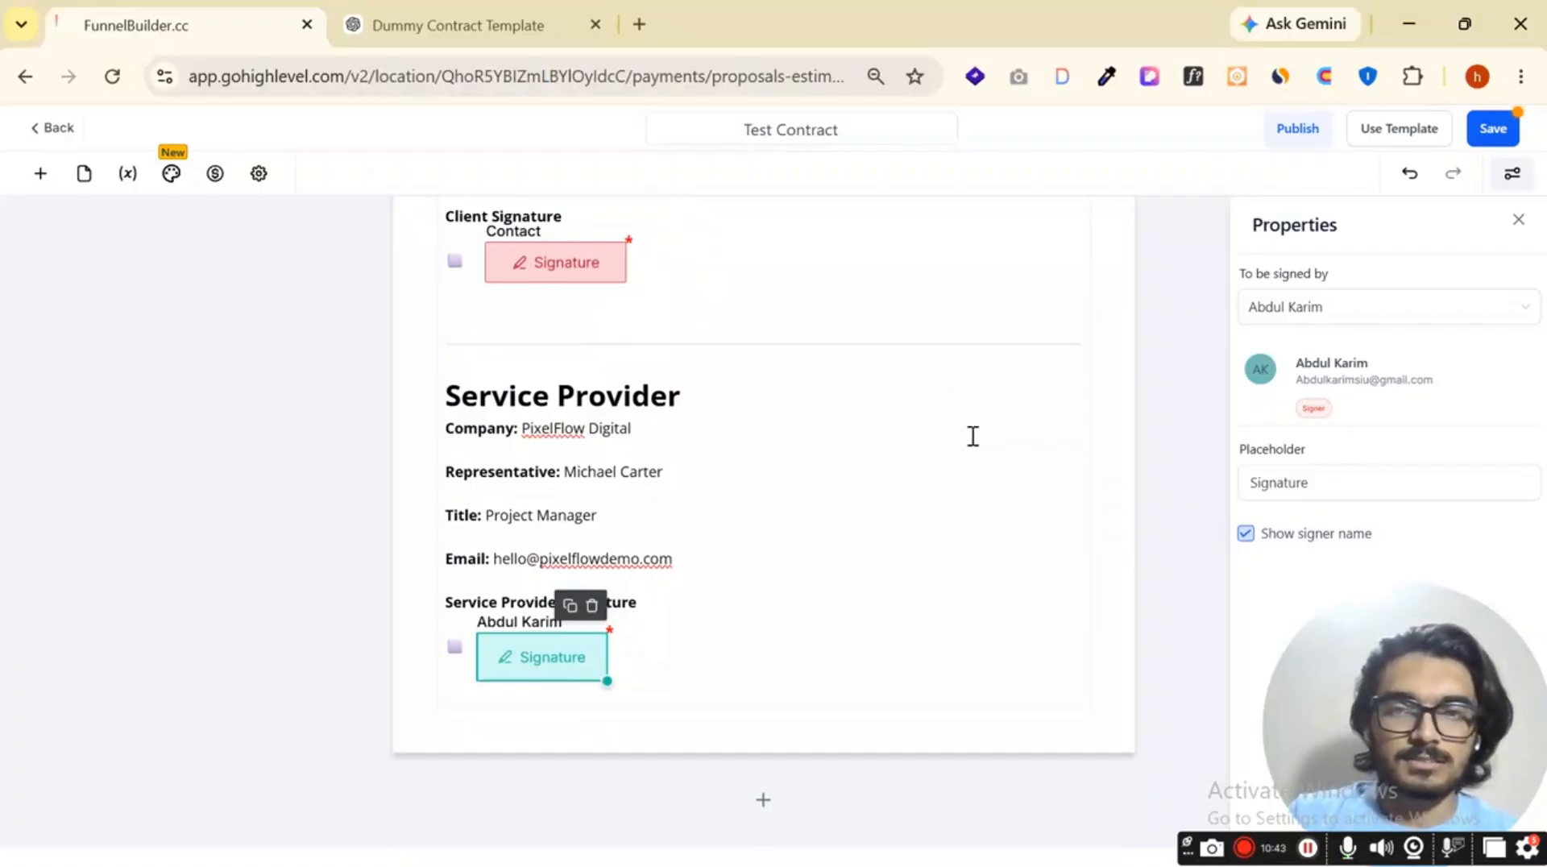
{"action": "scroll", "coordinate": [974, 436], "scroll_direction": "up", "scroll_amount": 20}
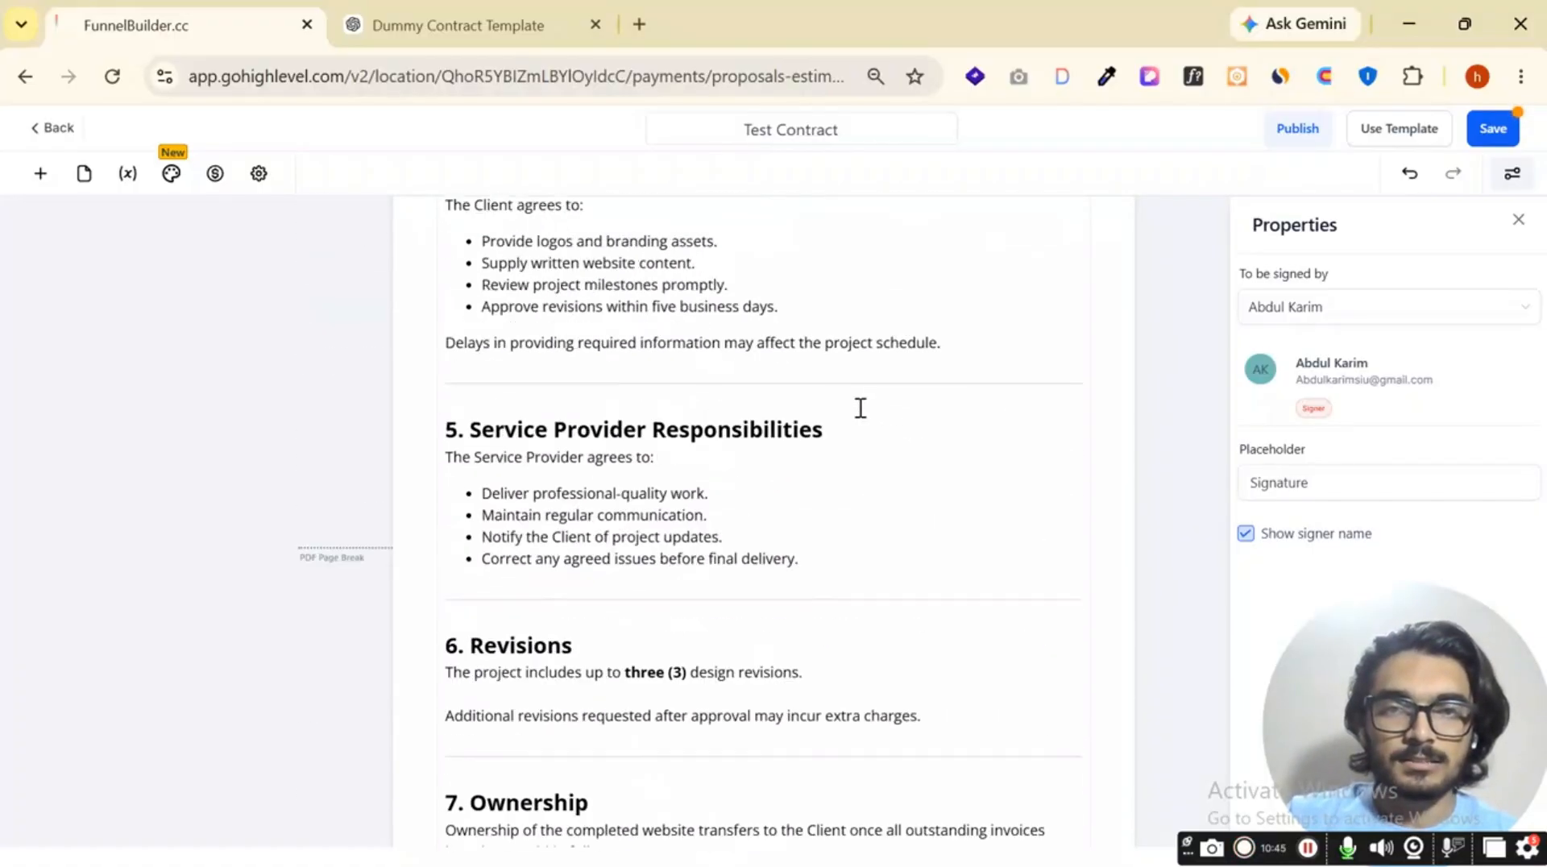
{"action": "scroll", "coordinate": [860, 407], "scroll_direction": "up", "scroll_amount": 15}
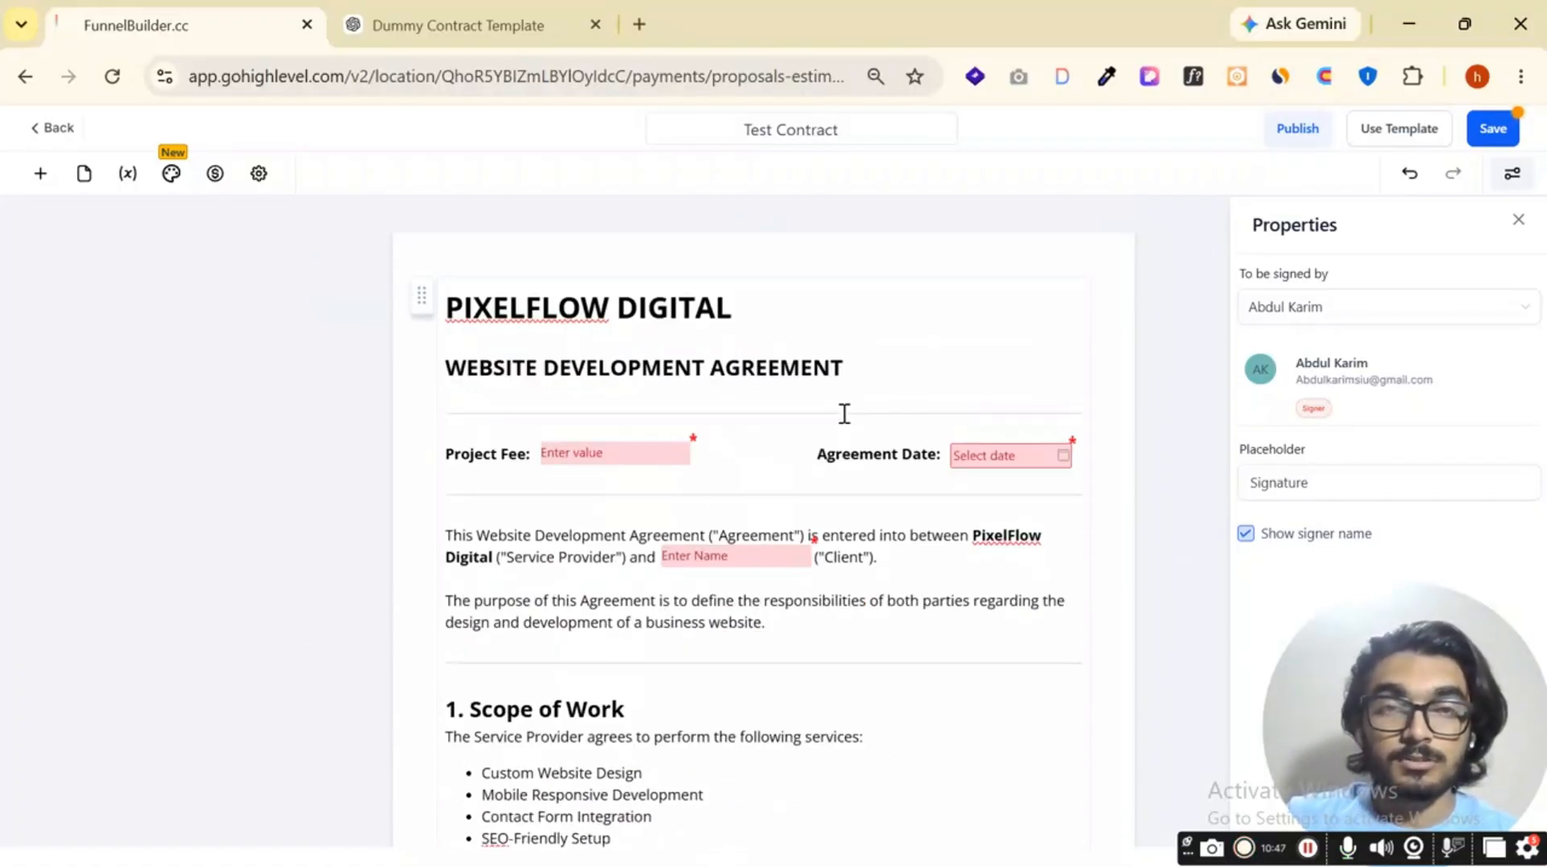
{"action": "scroll", "coordinate": [846, 412], "scroll_direction": "down", "scroll_amount": 4}
{"action": "scroll", "coordinate": [850, 411], "scroll_direction": "up", "scroll_amount": 5}
{"action": "scroll", "coordinate": [852, 411], "scroll_direction": "down", "scroll_amount": 20}
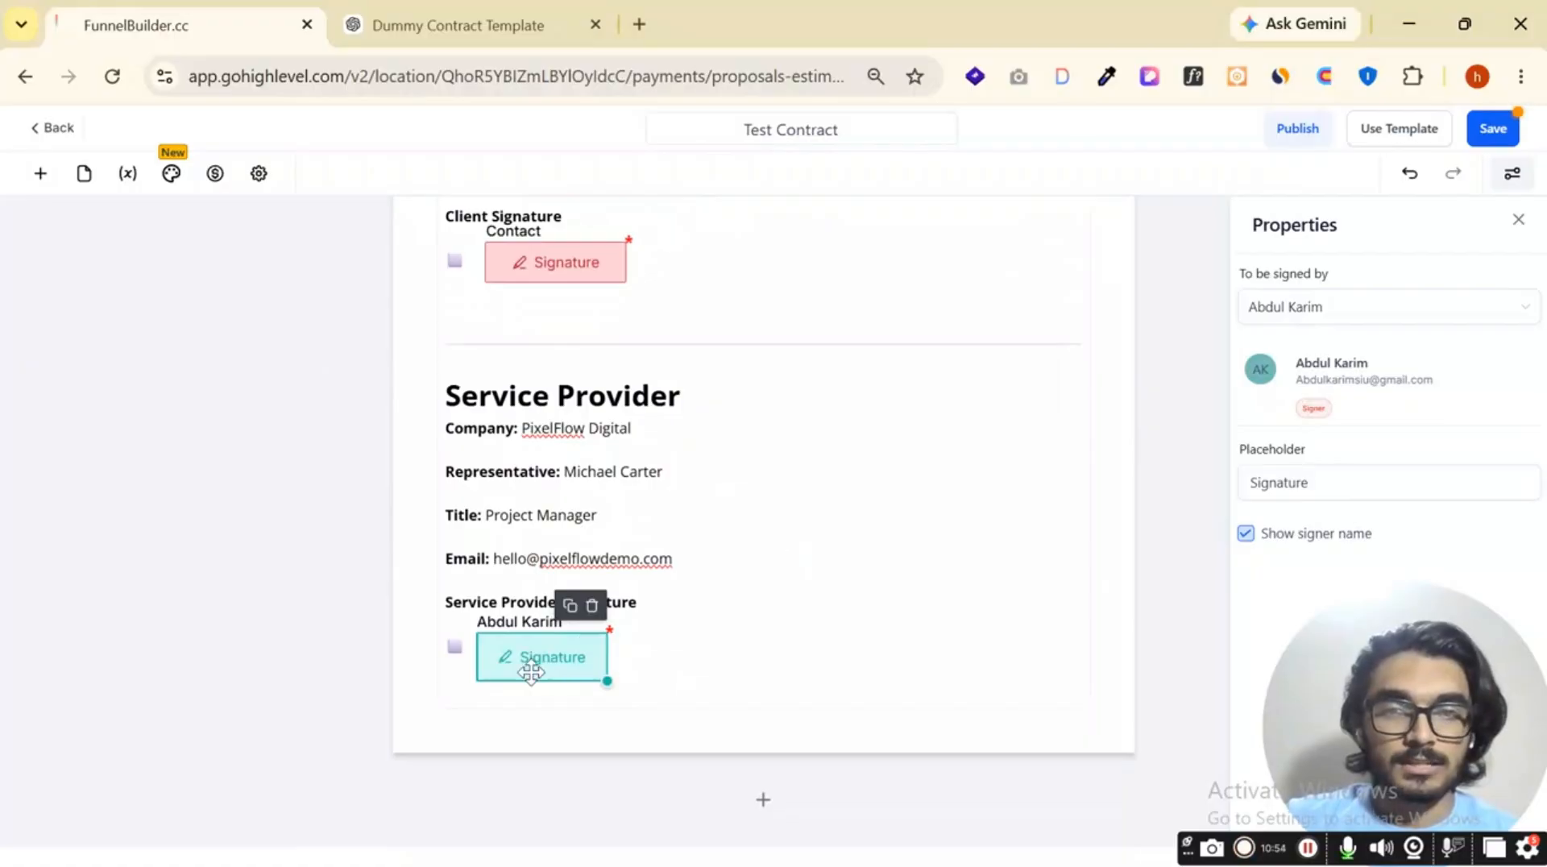
Close the signature field's properties and save the Test Contract template.
{"action": "left_click_drag", "start_coordinate": [1439, 729], "coordinate": [1367, 748]}
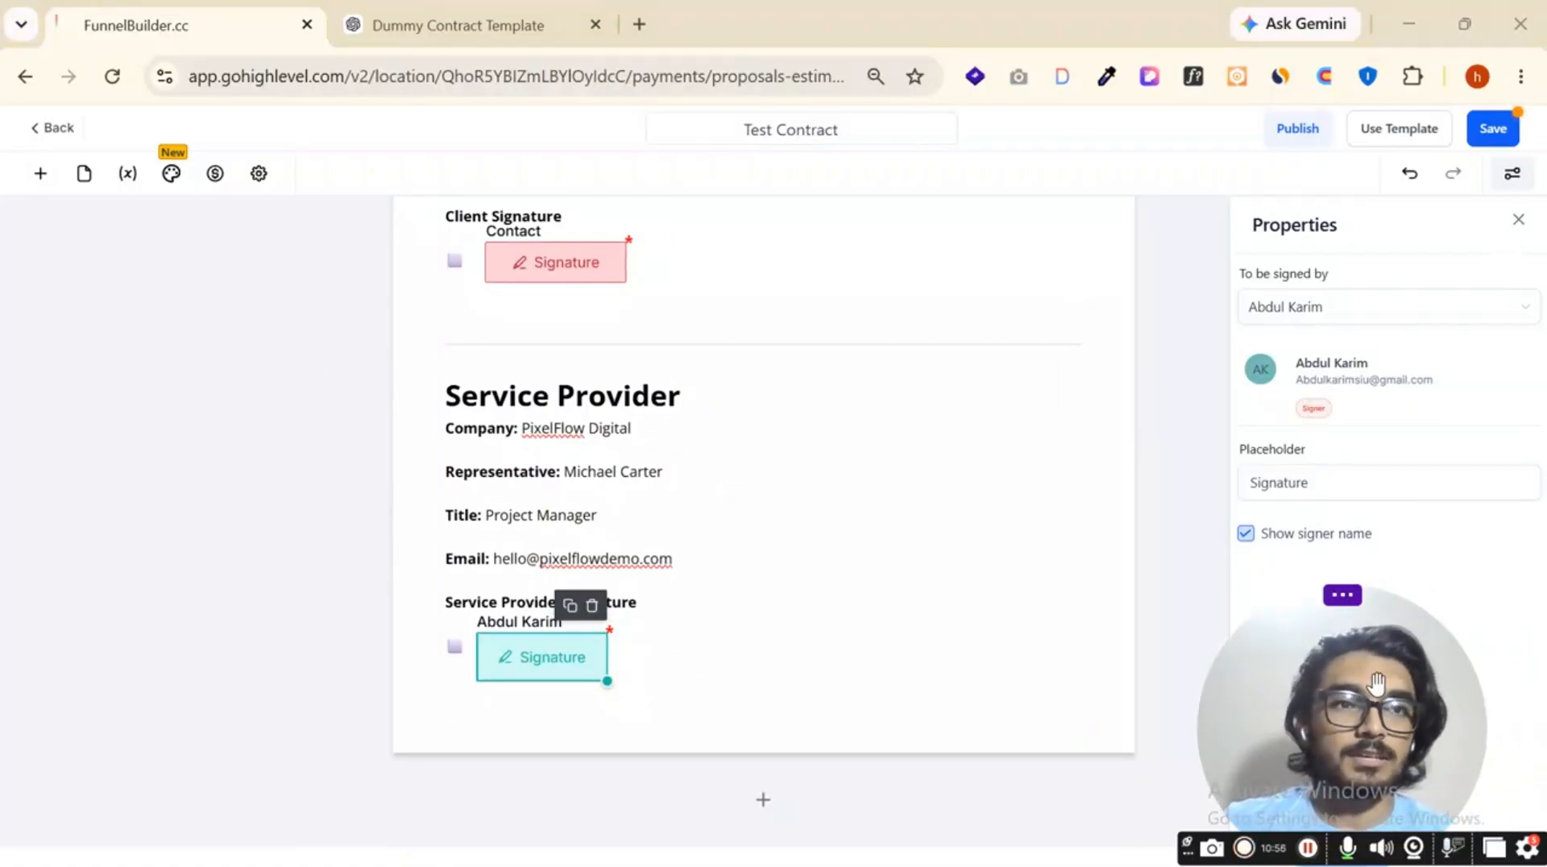
{"action": "scroll", "coordinate": [708, 428], "scroll_direction": "up", "scroll_amount": 20}
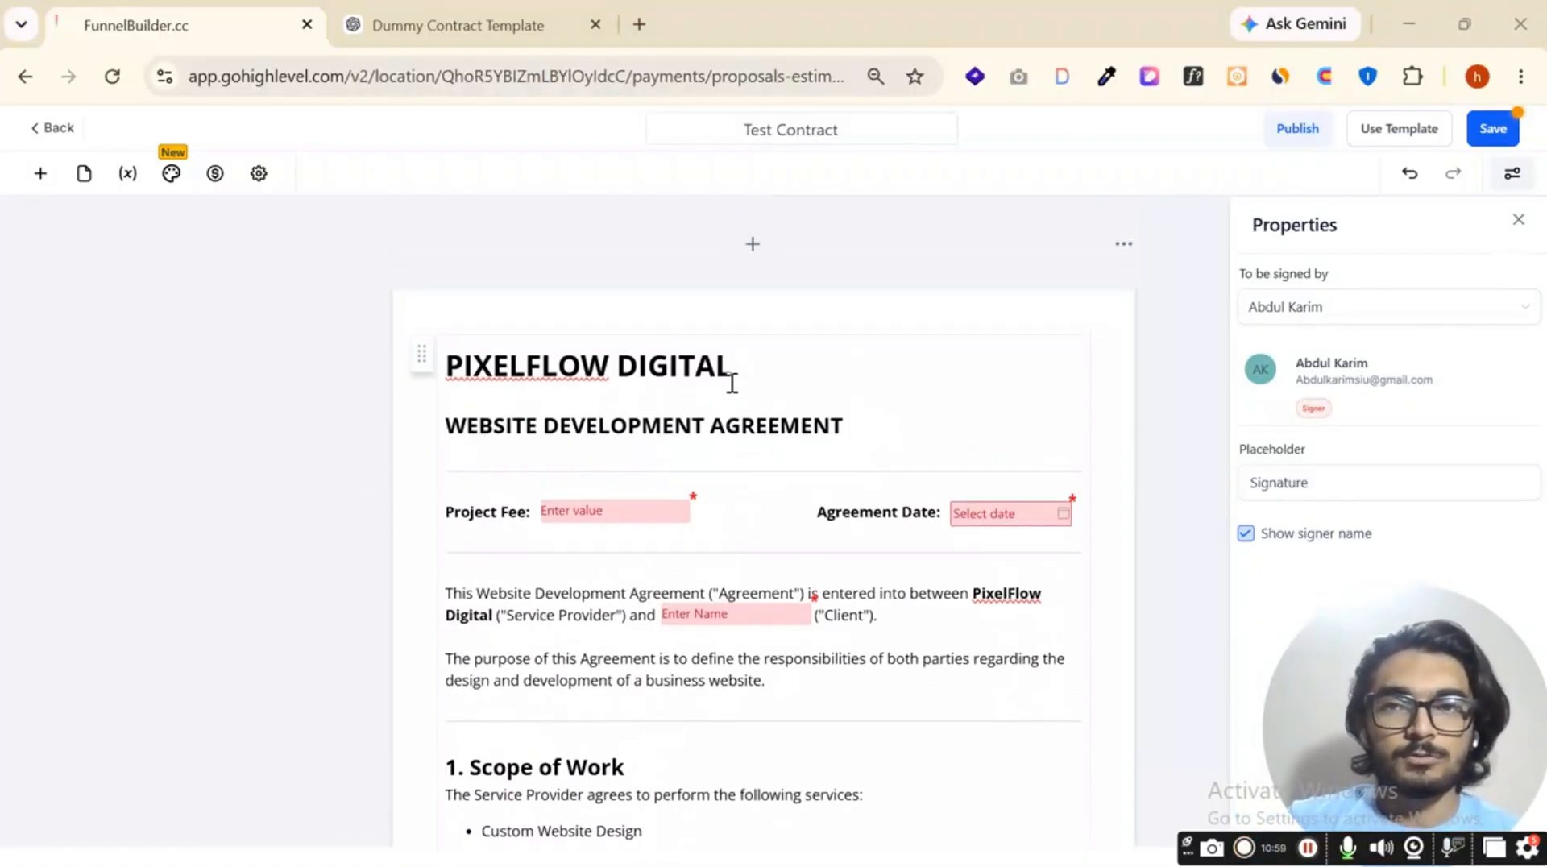
{"action": "left_click", "coordinate": [1518, 221]}
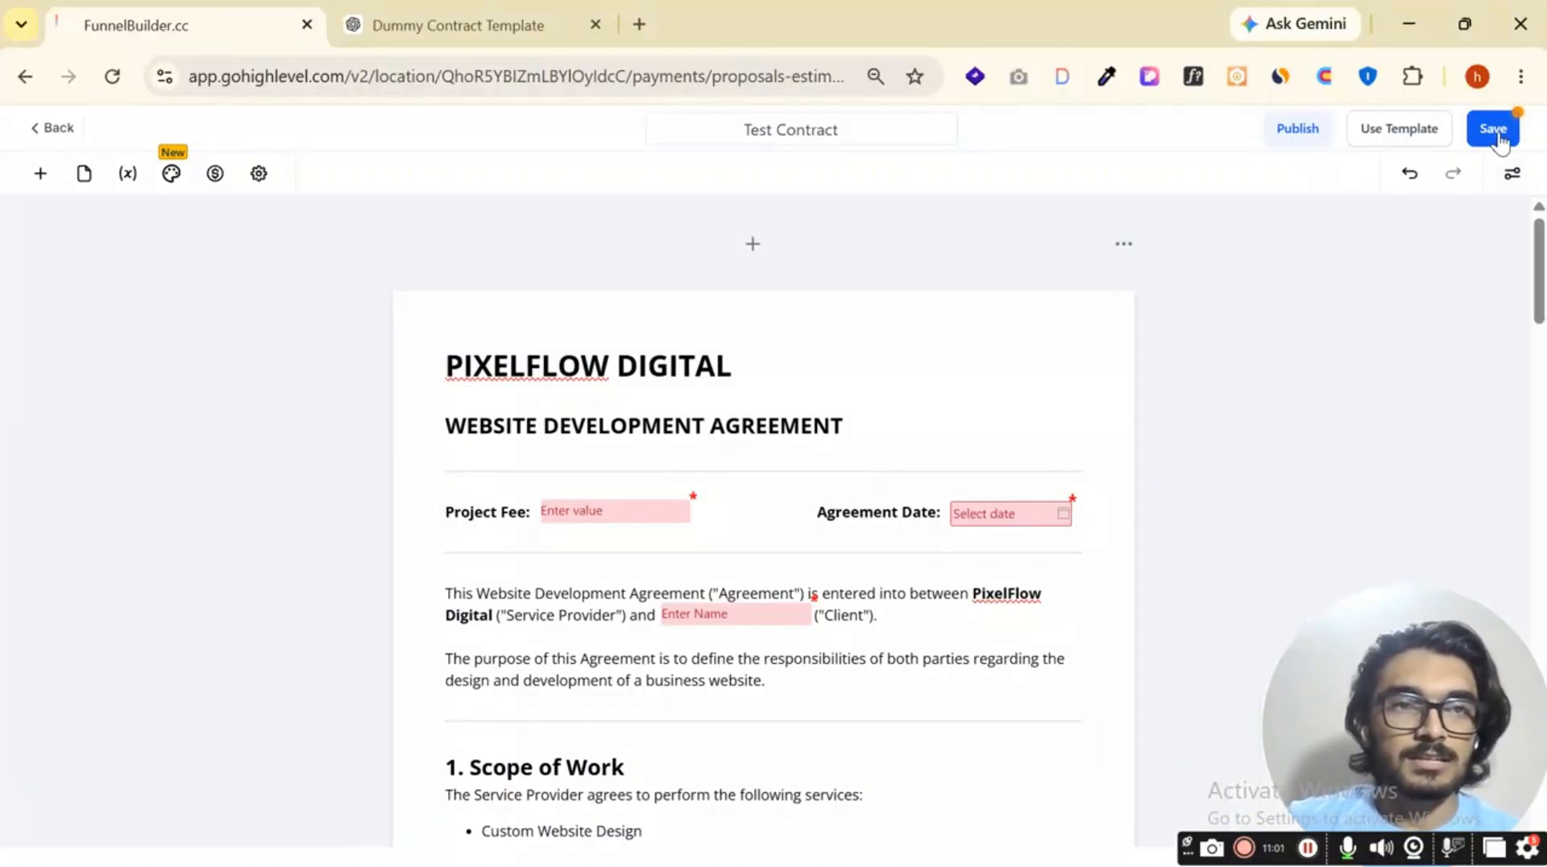
{"action": "left_click", "coordinate": [1491, 129]}
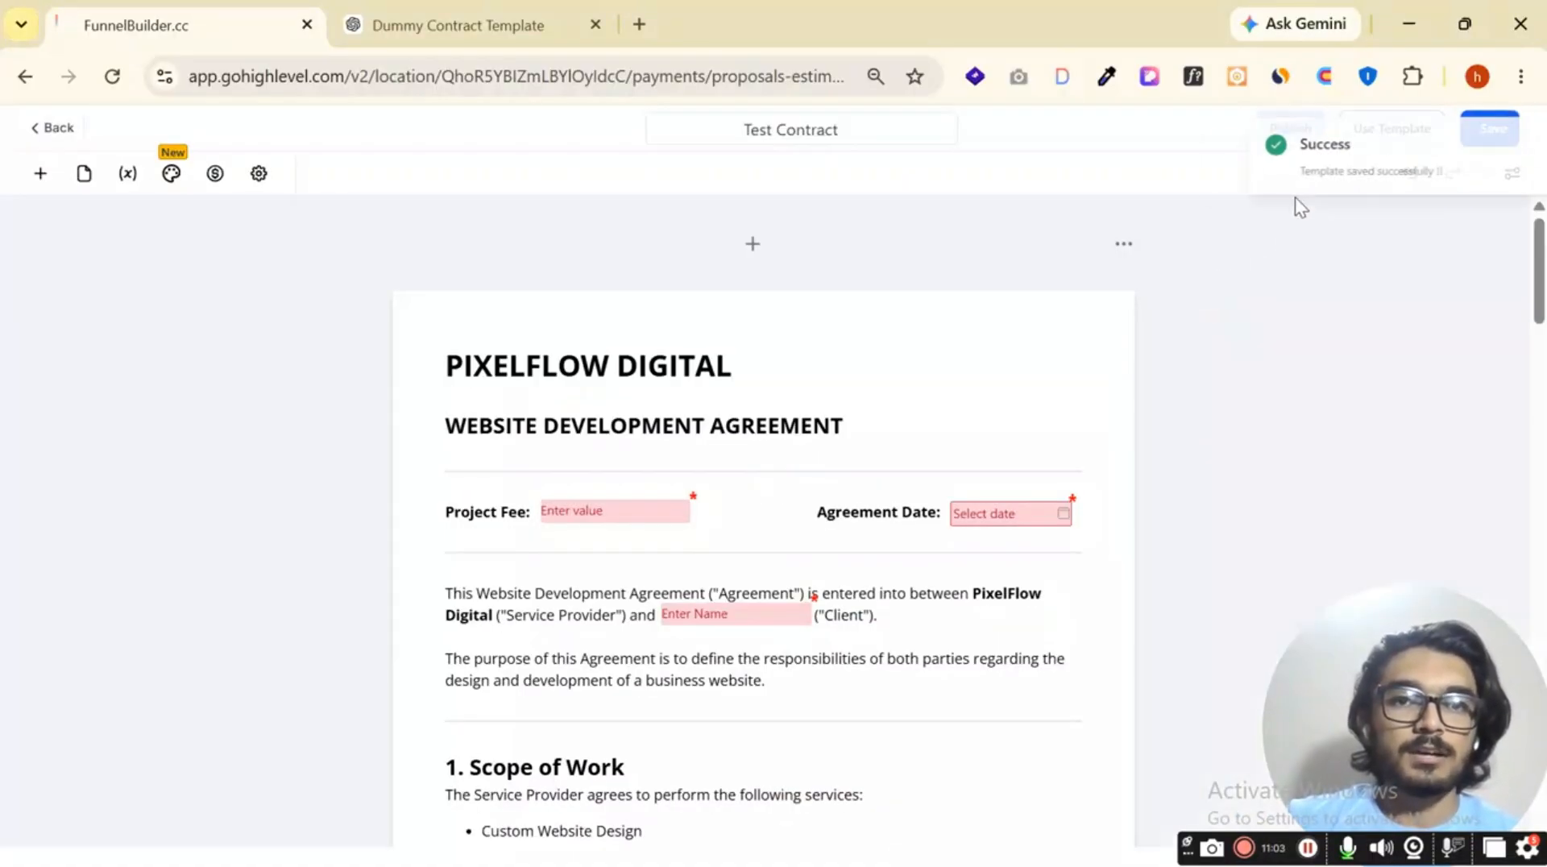
{"action": "left_click", "coordinate": [1511, 145]}
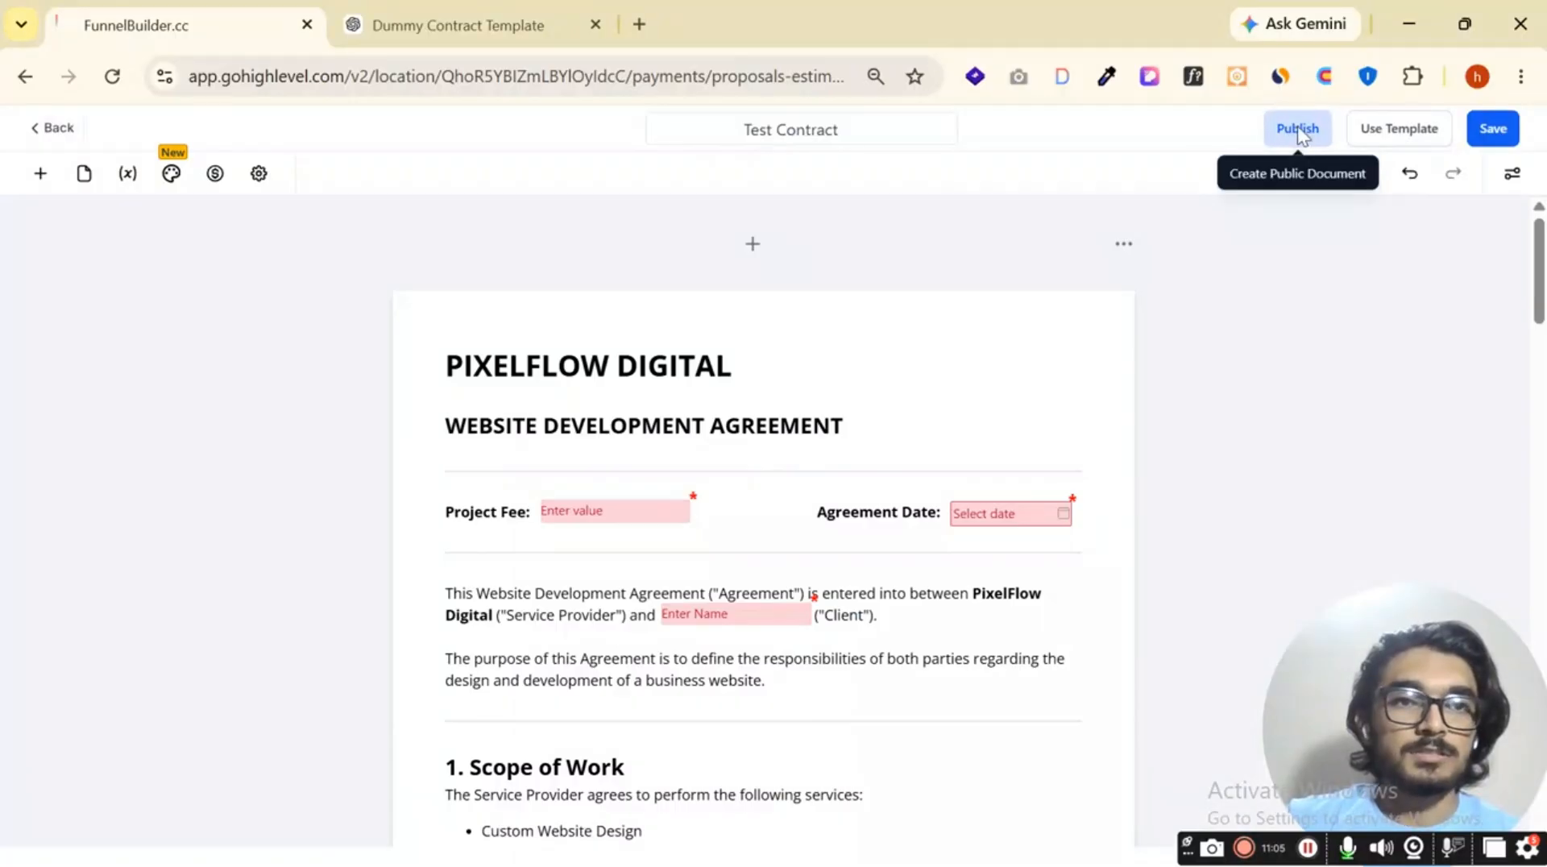
Publish the template as a public document and copy its direct link.
{"action": "left_click", "coordinate": [1297, 127]}
{"action": "left_click", "coordinate": [574, 456]}
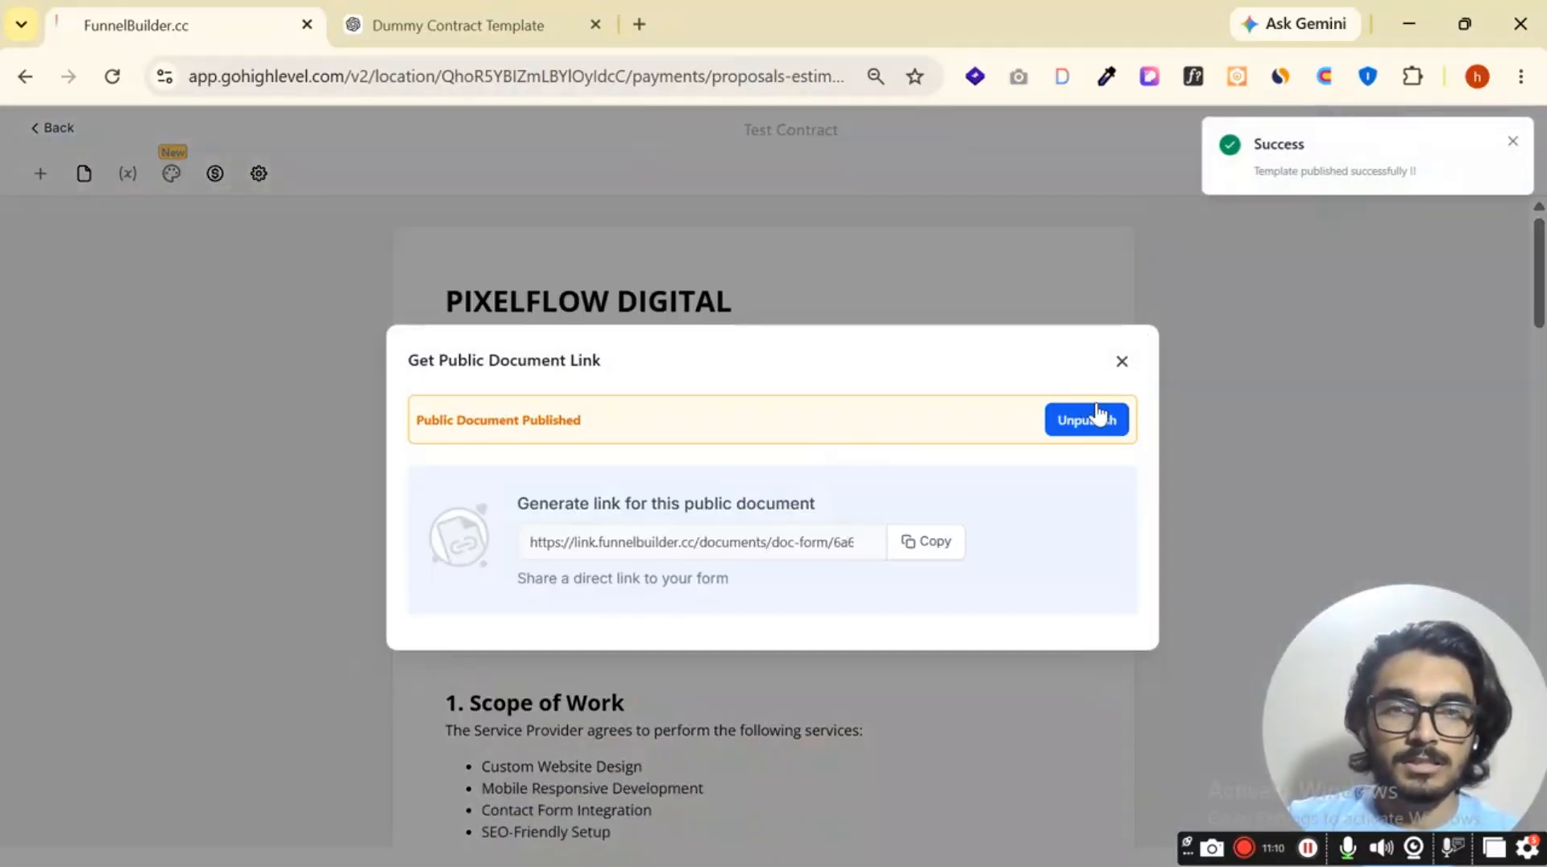
{"action": "left_click", "coordinate": [925, 551]}
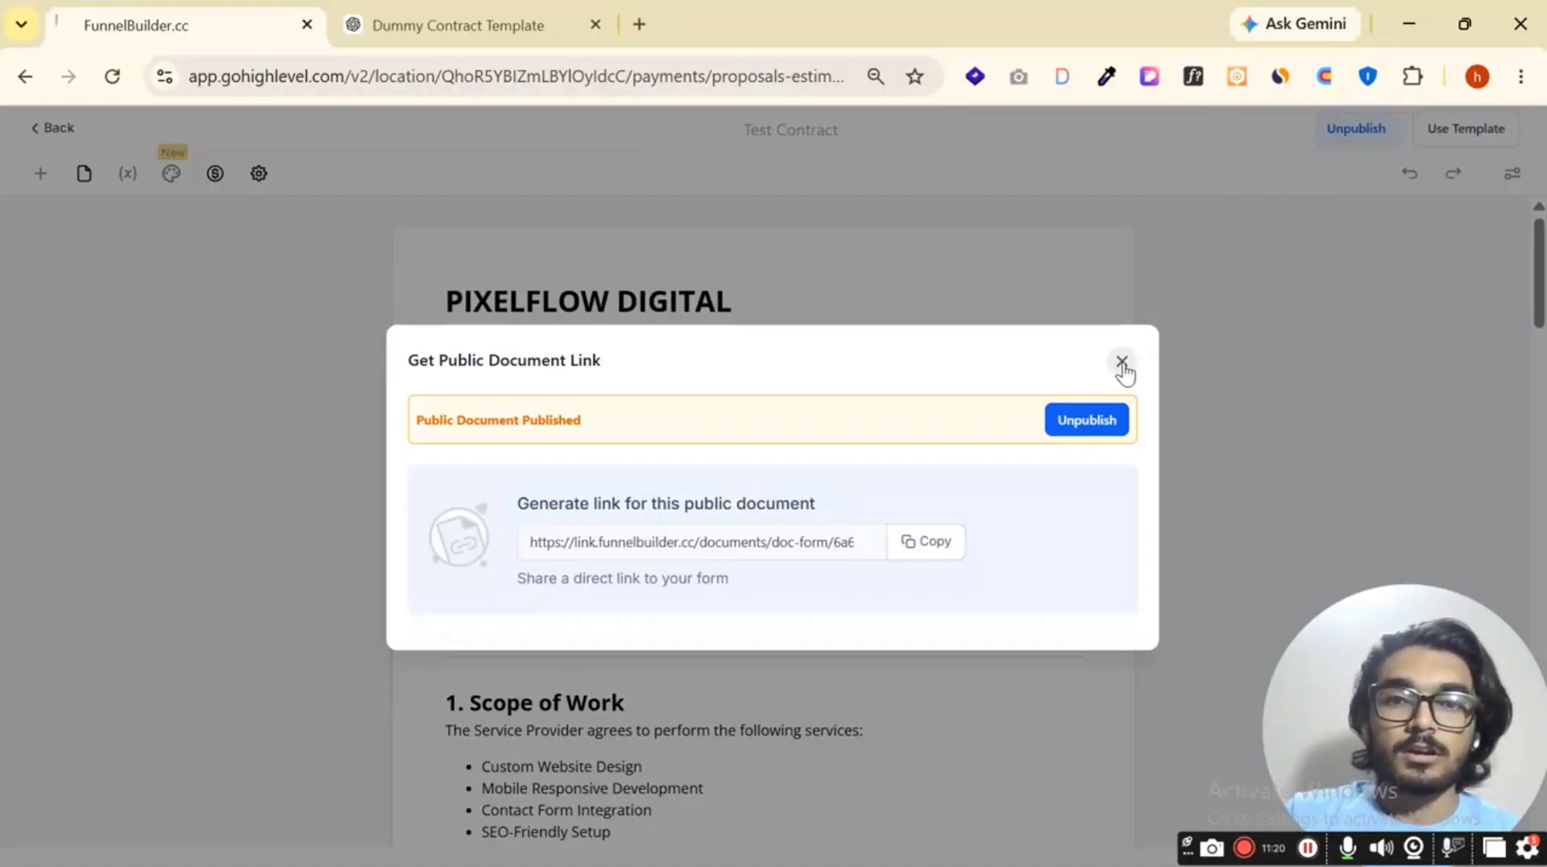
{"action": "left_click", "coordinate": [1122, 362]}
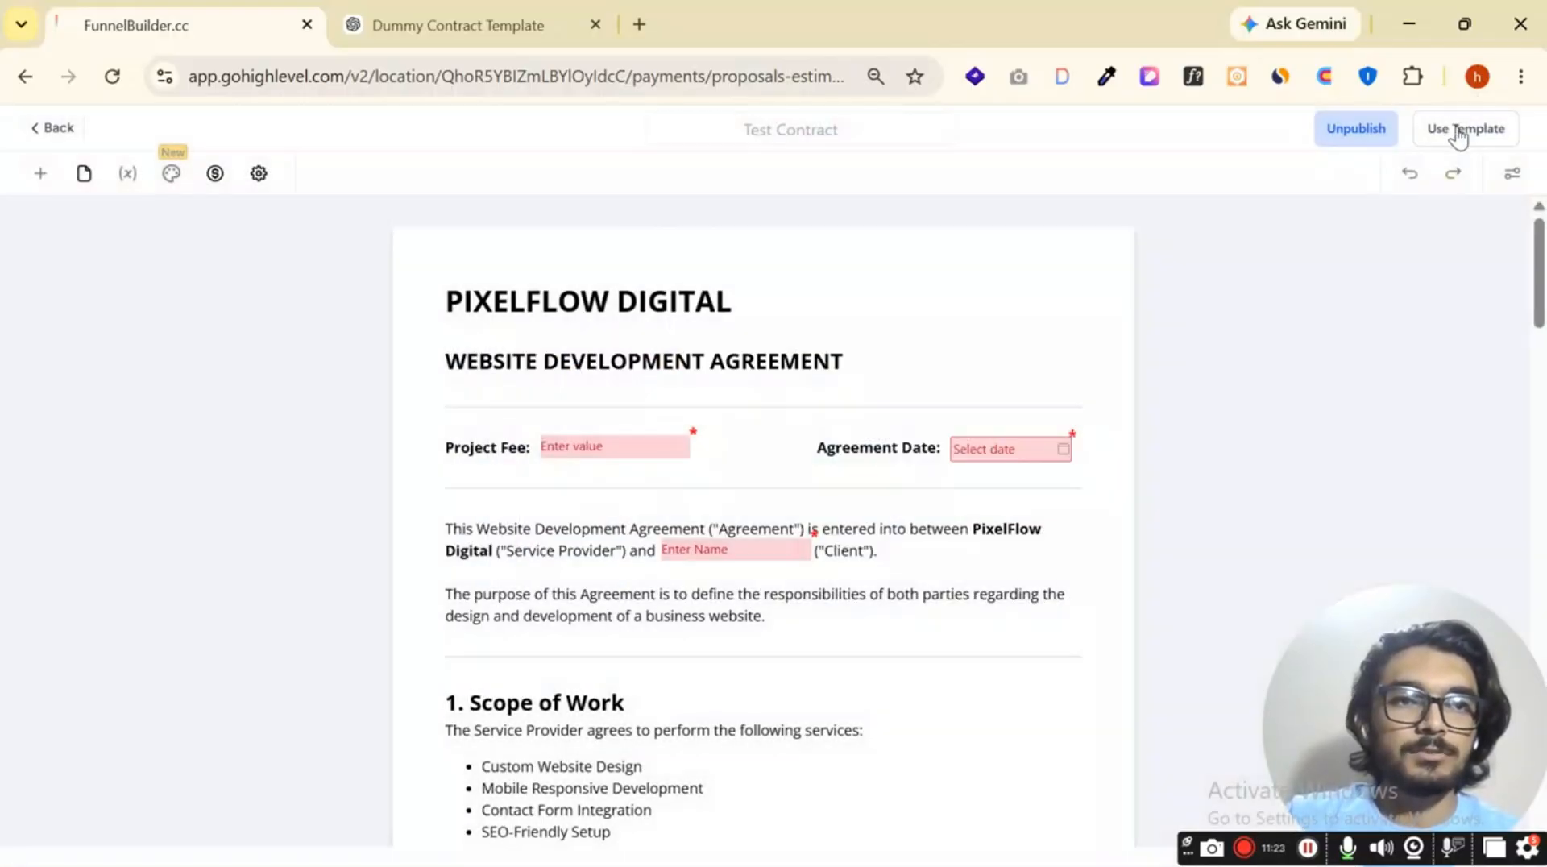
Use the template to create a draft document and close the signature field's properties.
{"action": "left_click", "coordinate": [1457, 133]}
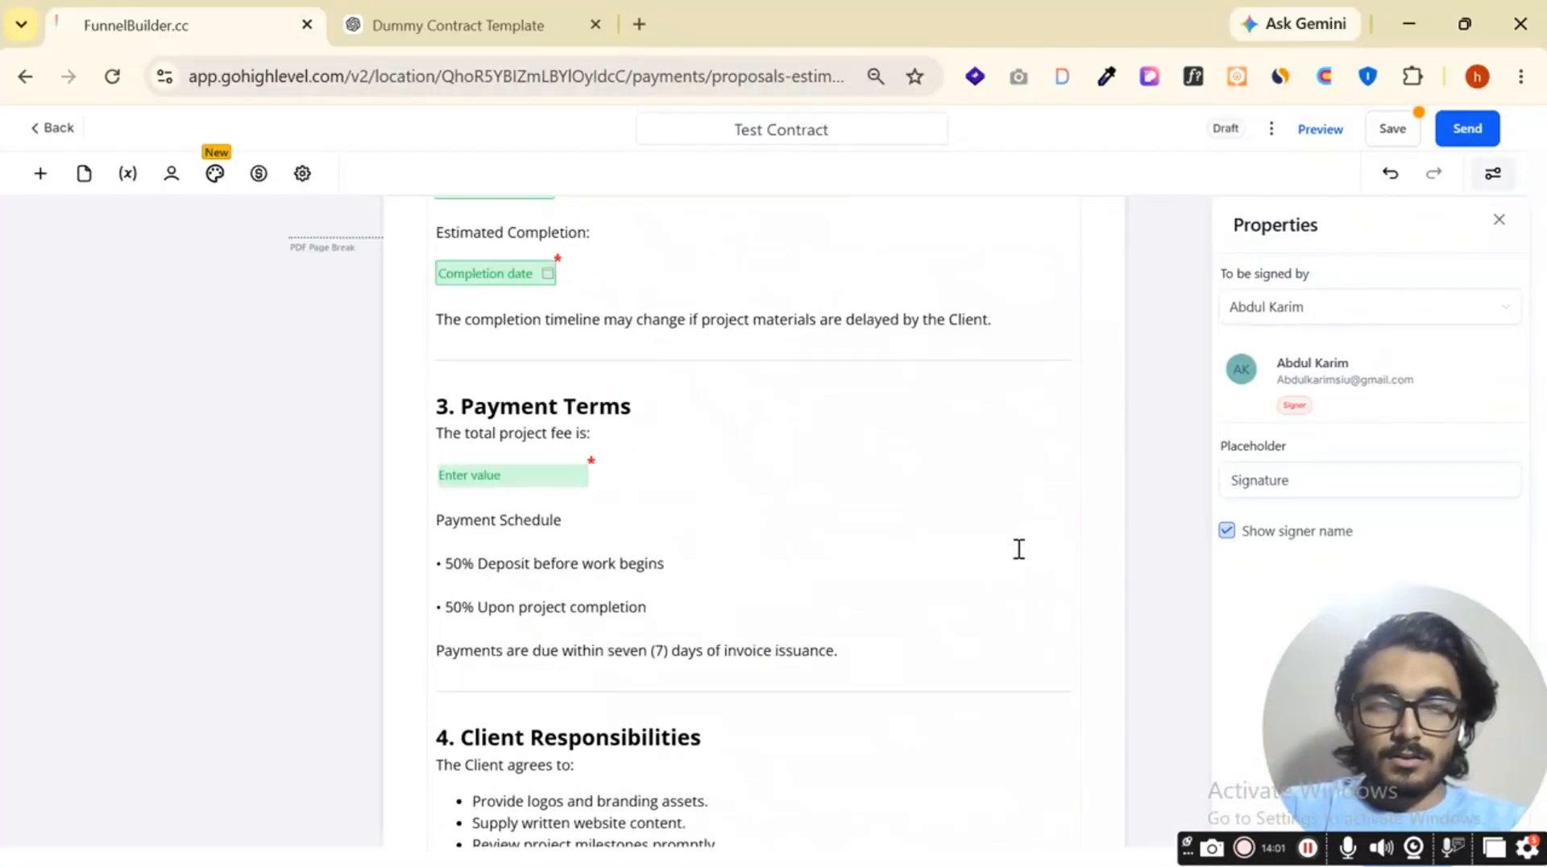
{"action": "scroll", "coordinate": [1018, 548], "scroll_direction": "up", "scroll_amount": 10}
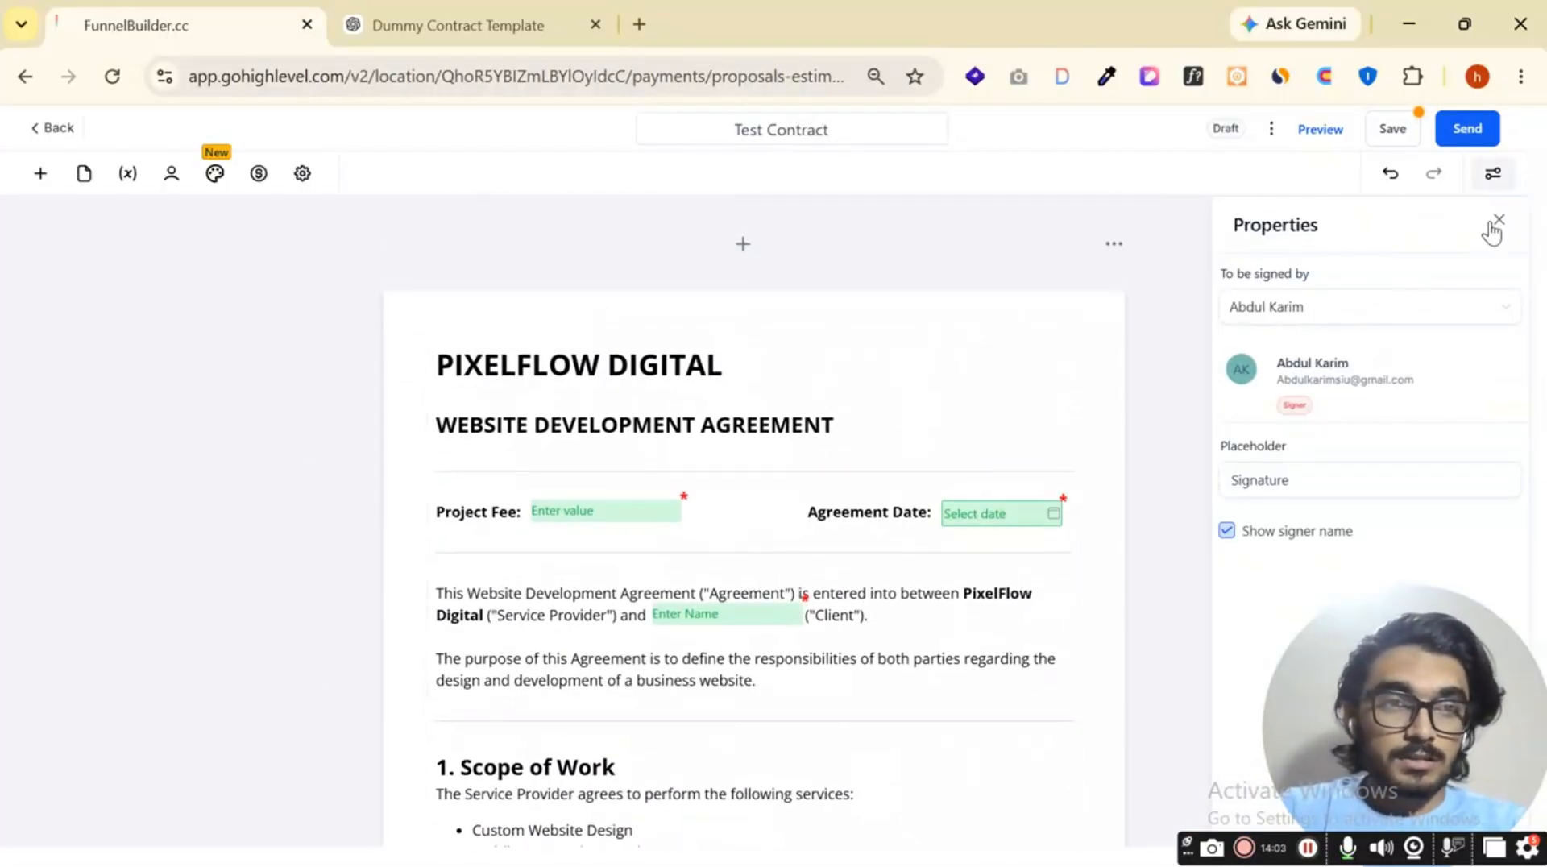
{"action": "left_click", "coordinate": [1497, 219]}
{"action": "scroll", "coordinate": [476, 480], "scroll_direction": "down", "scroll_amount": 4}
{"action": "scroll", "coordinate": [153, 290], "scroll_direction": "up", "scroll_amount": 4}
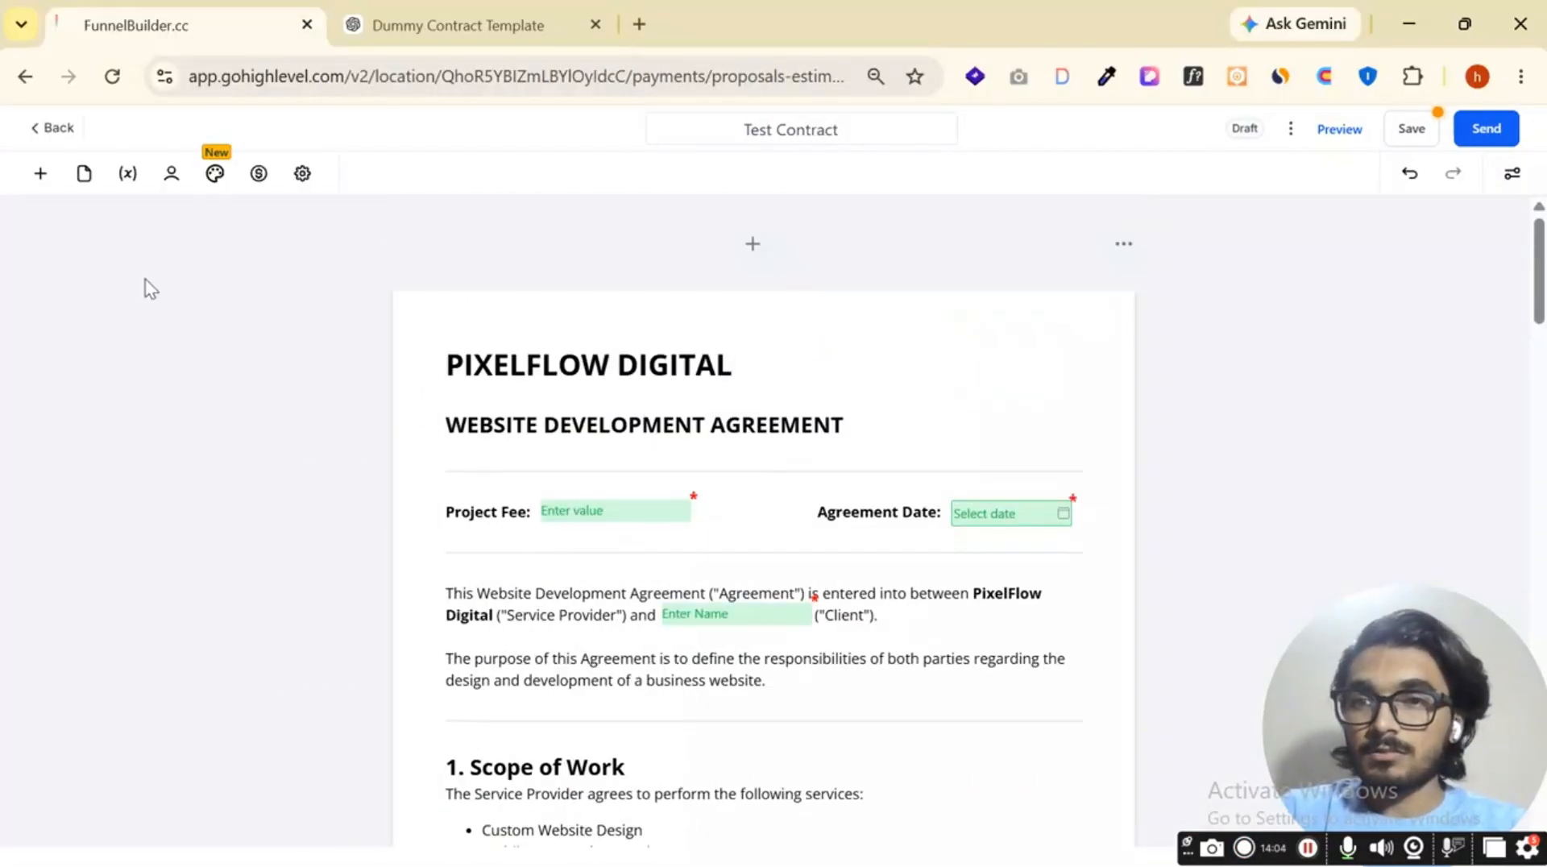
Open the draft's recipients and look through the contacts available as Primary Client.
{"action": "left_click", "coordinate": [171, 174]}
{"action": "left_click", "coordinate": [211, 387]}
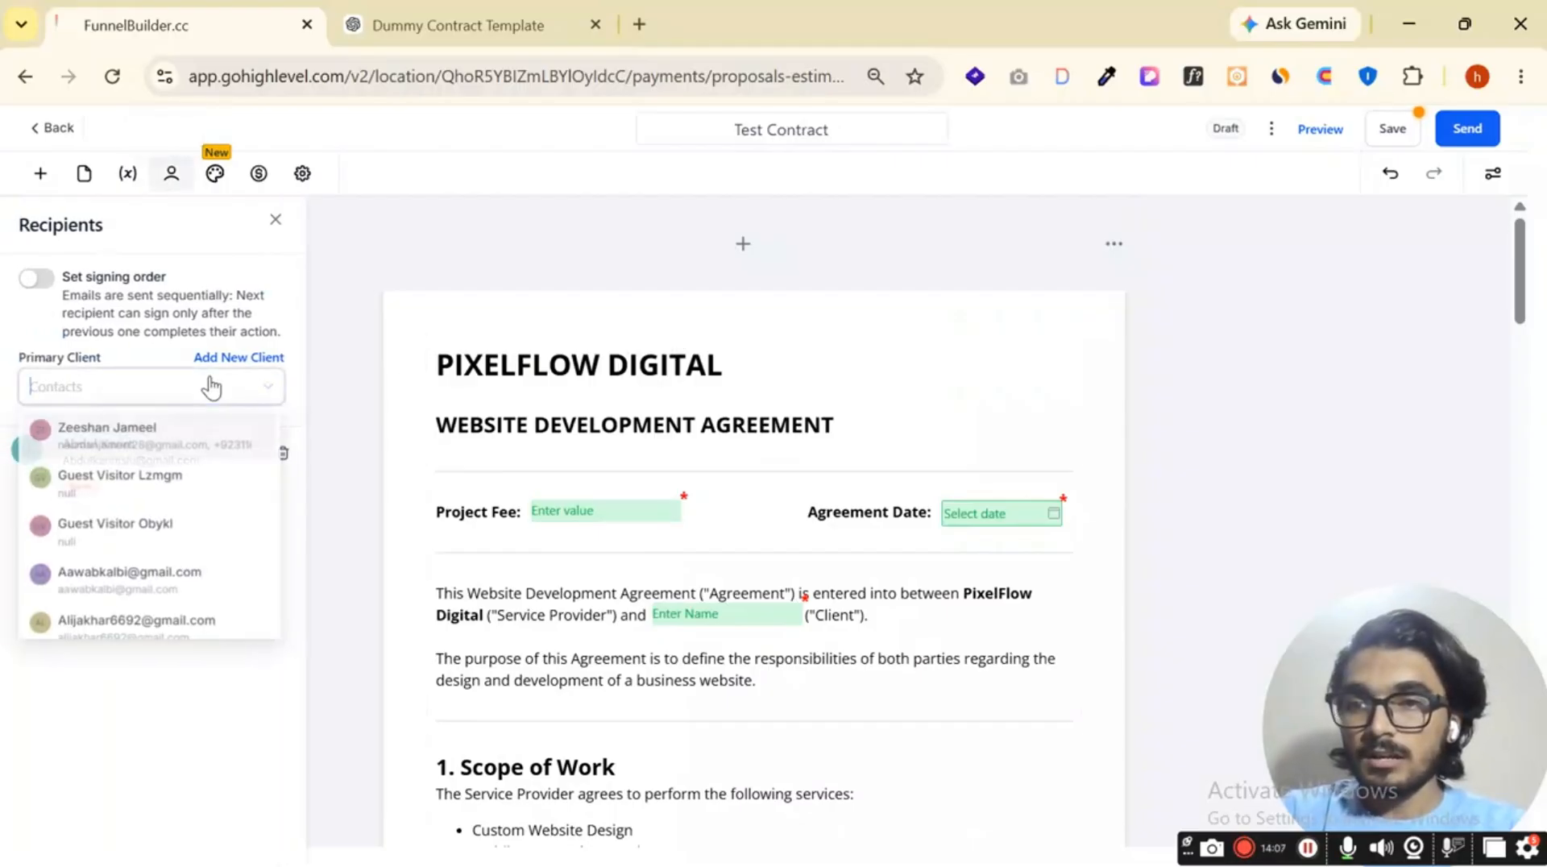
{"action": "scroll", "coordinate": [165, 475], "scroll_direction": "down", "scroll_amount": 3}
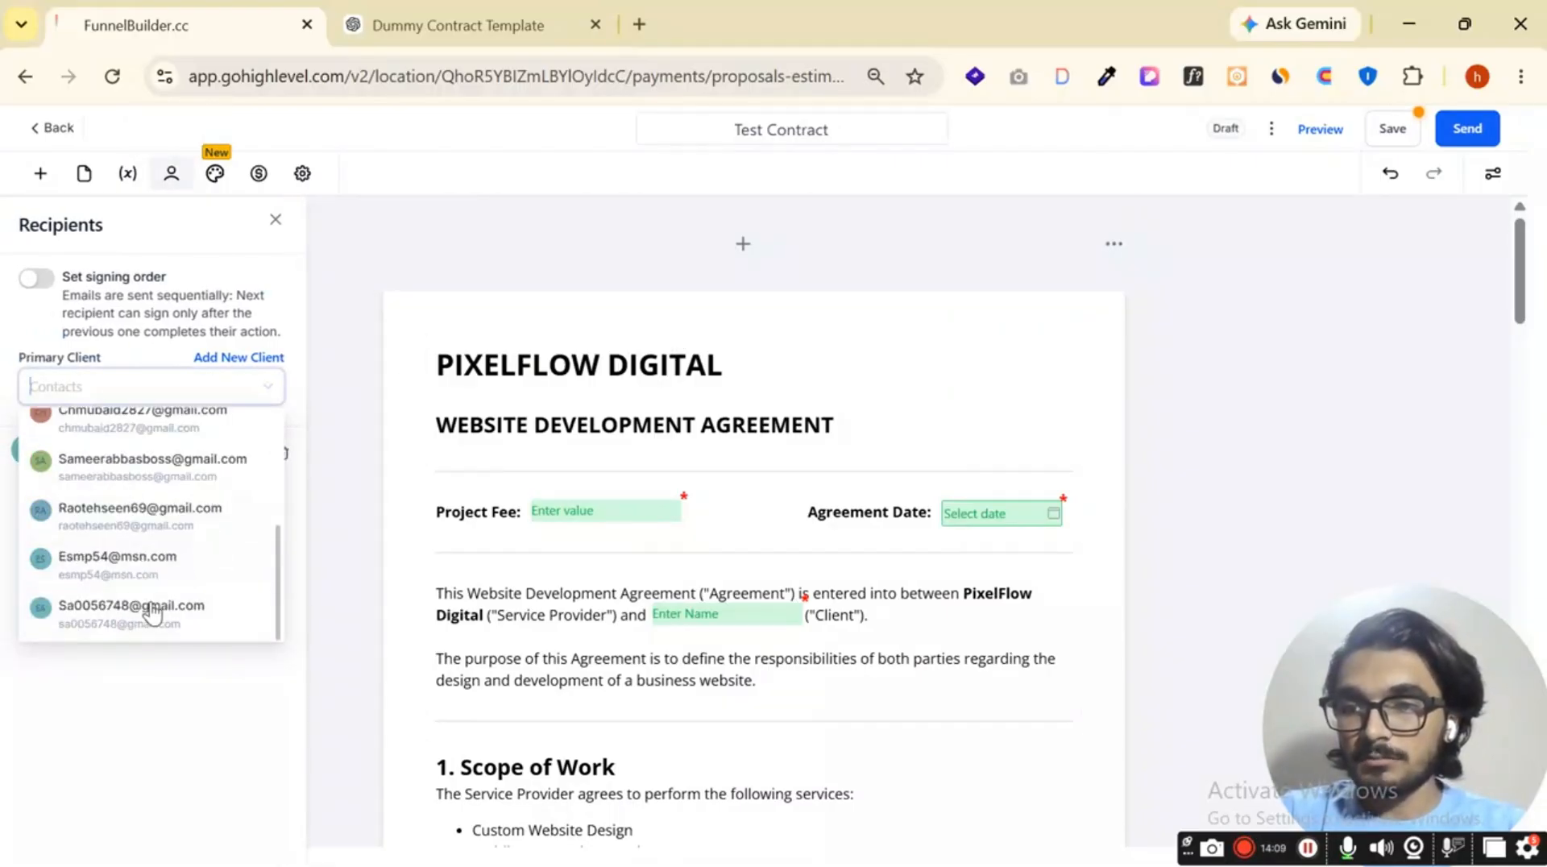
{"action": "scroll", "coordinate": [141, 508], "scroll_direction": "up", "scroll_amount": 3}
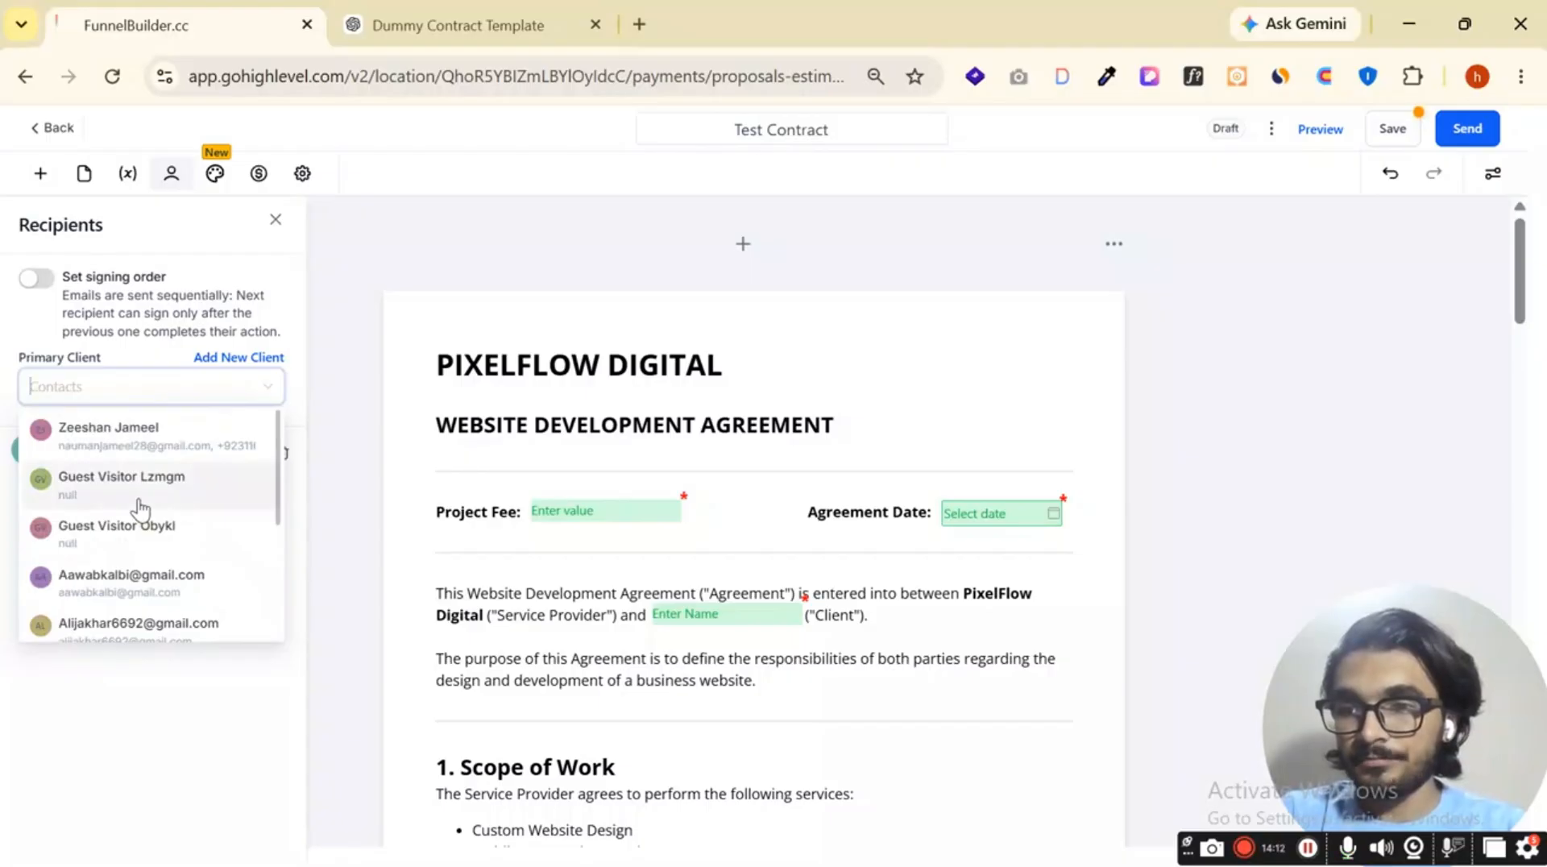
{"action": "scroll", "coordinate": [141, 508], "scroll_direction": "down", "scroll_amount": 3}
Try to add a new client with the saved first name, last name and email address.
{"action": "left_click", "coordinate": [266, 358]}
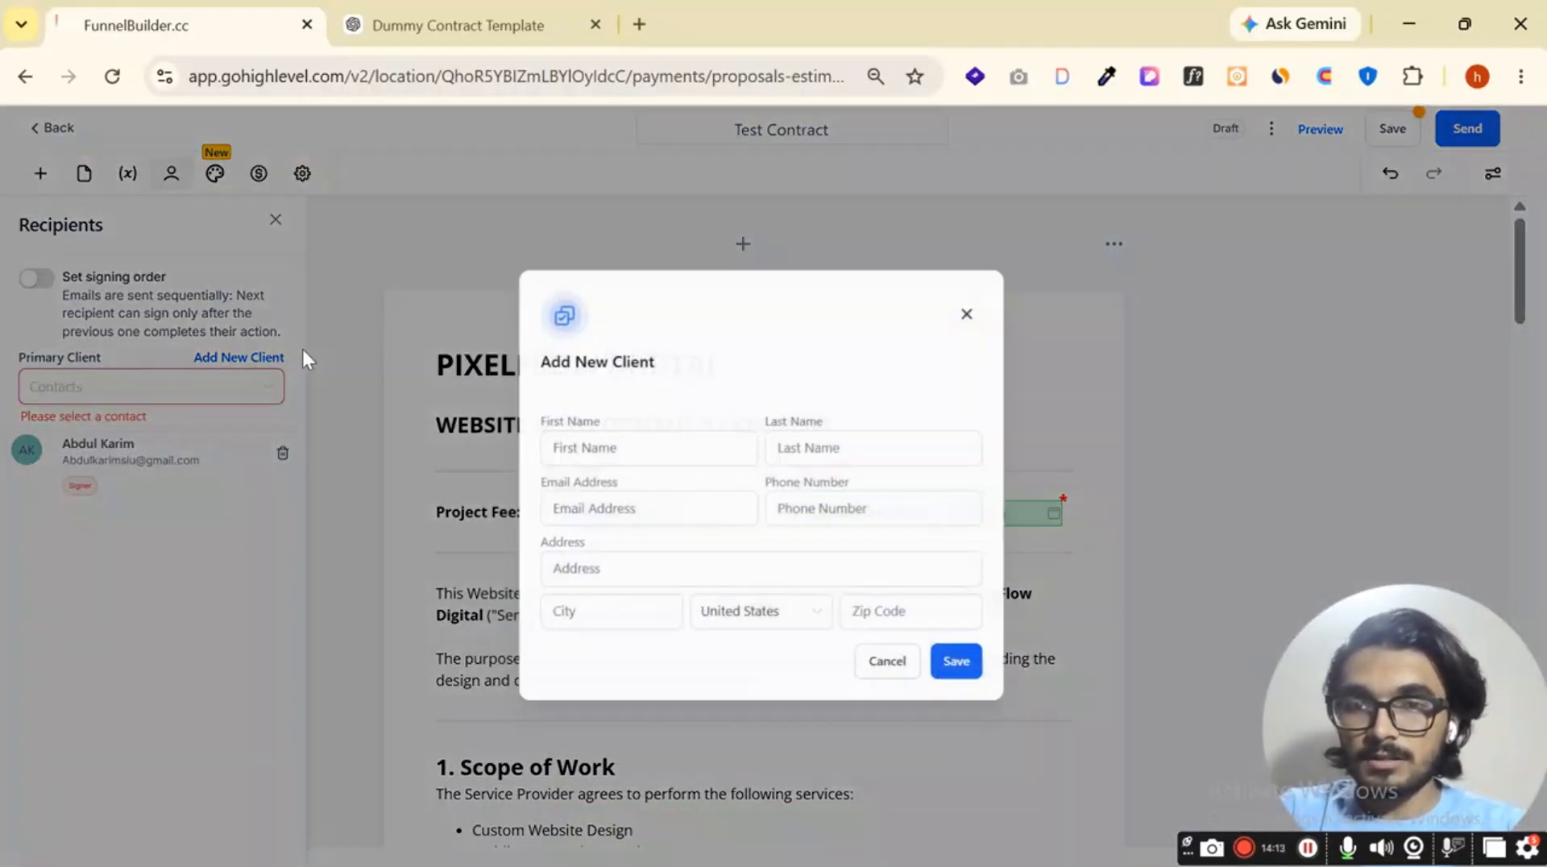
{"action": "left_click", "coordinate": [698, 451]}
{"action": "left_click", "coordinate": [713, 520]}
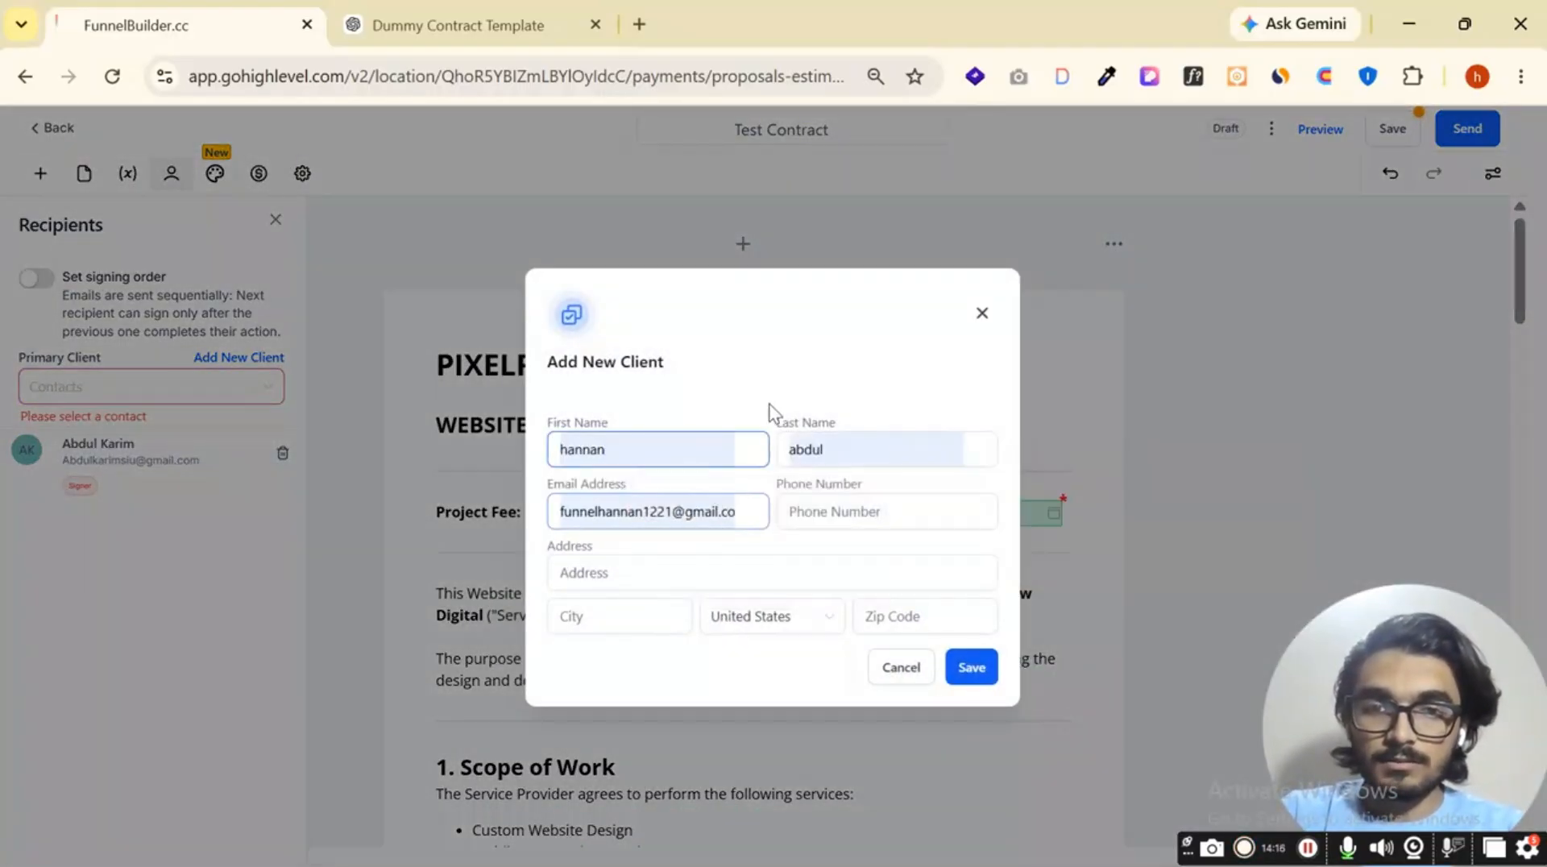
{"action": "left_click", "coordinate": [975, 667]}
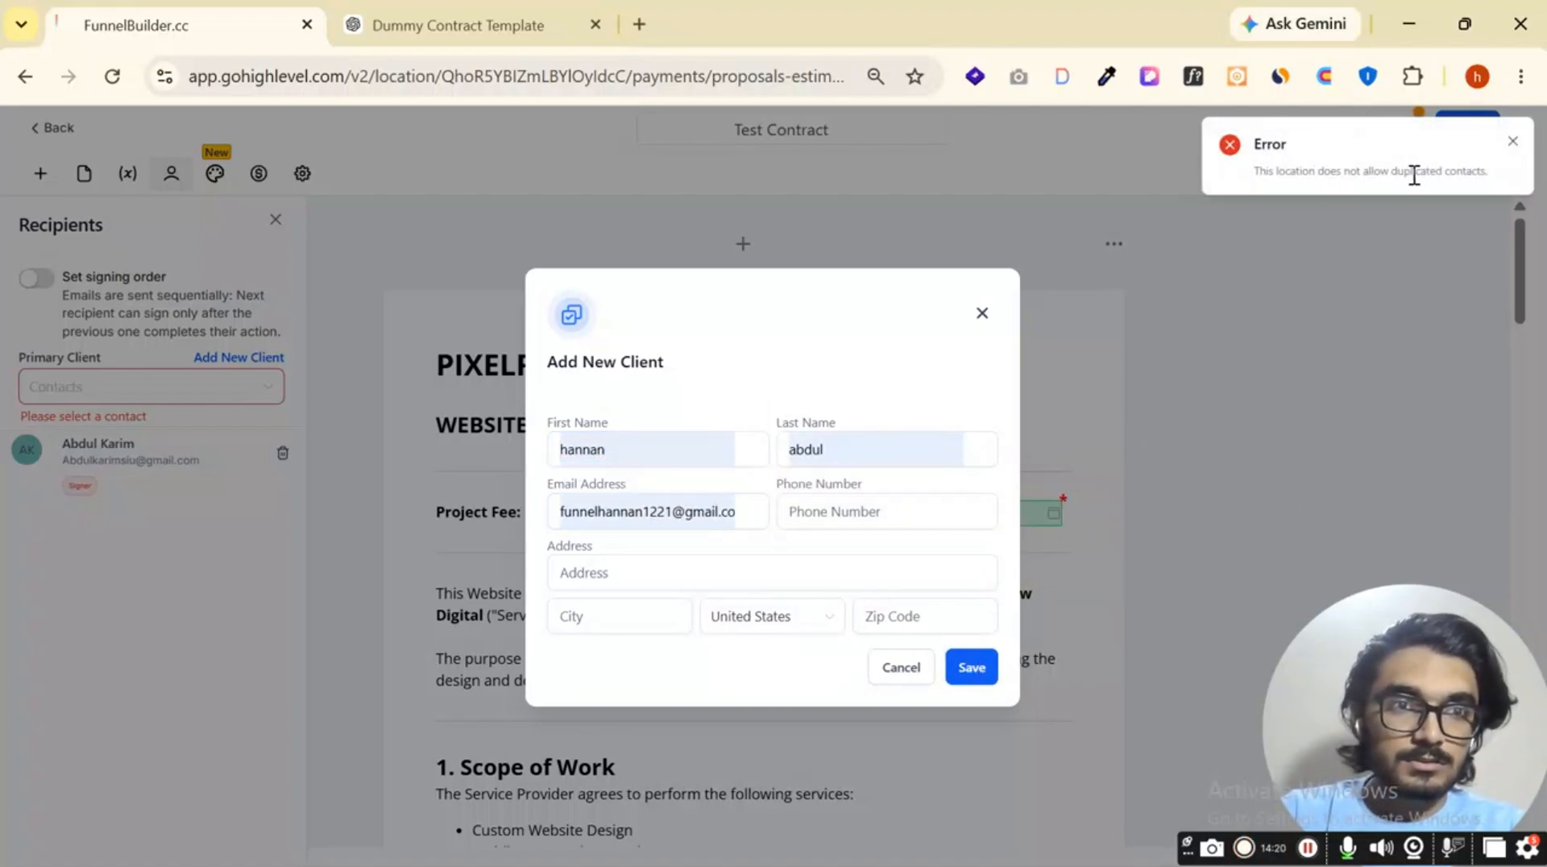
Copy the email from the new client form, close the form, and choose the existing contact with that email as Primary Client.
{"action": "triple_click", "coordinate": [636, 513]}
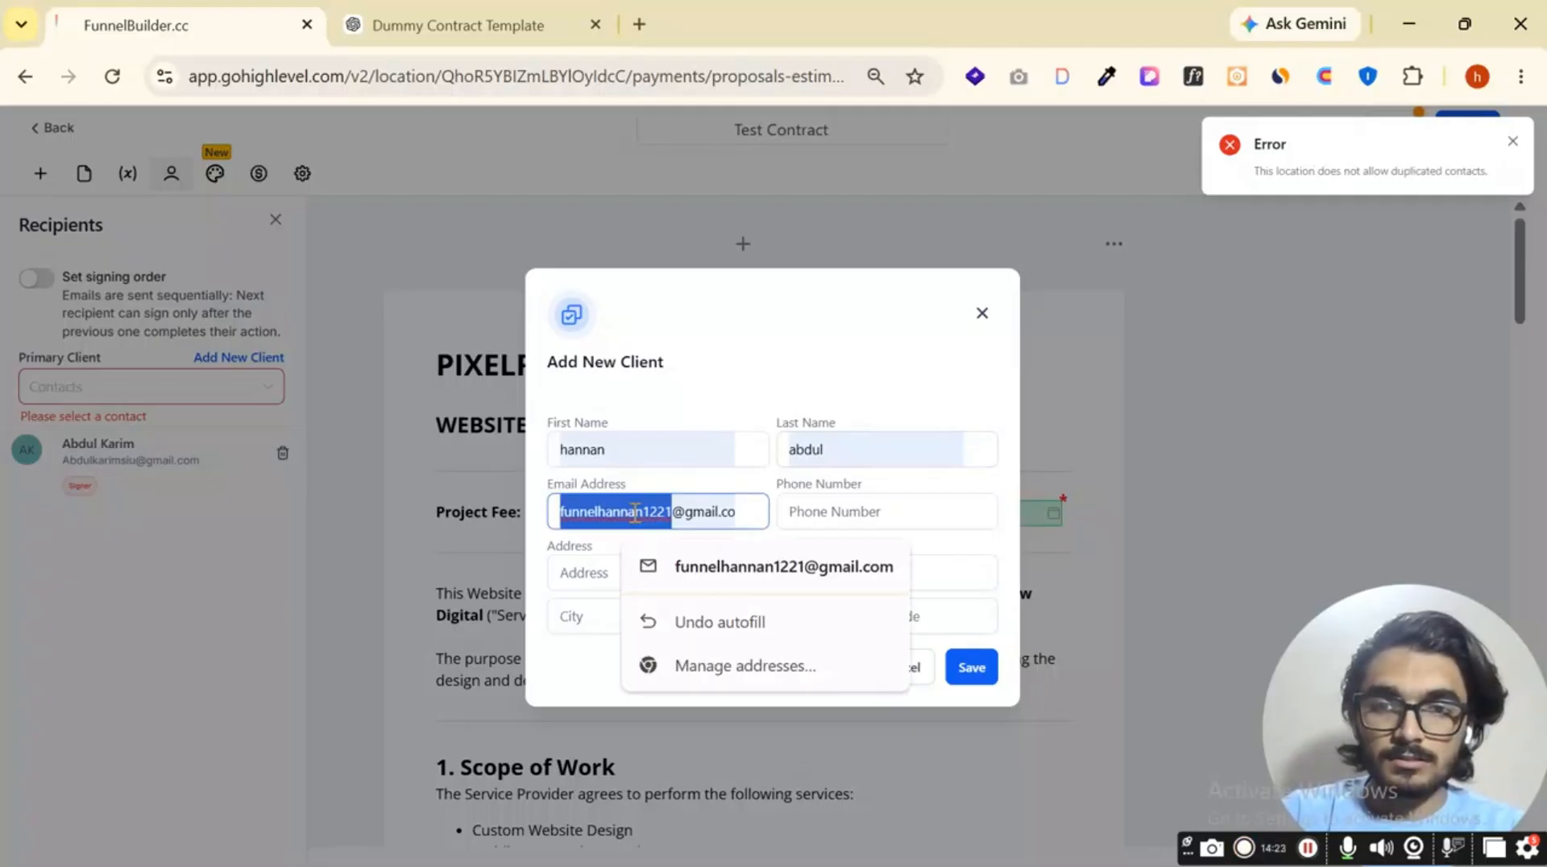
{"action": "key", "text": "ctrl+c"}
{"action": "left_click", "coordinate": [982, 313]}
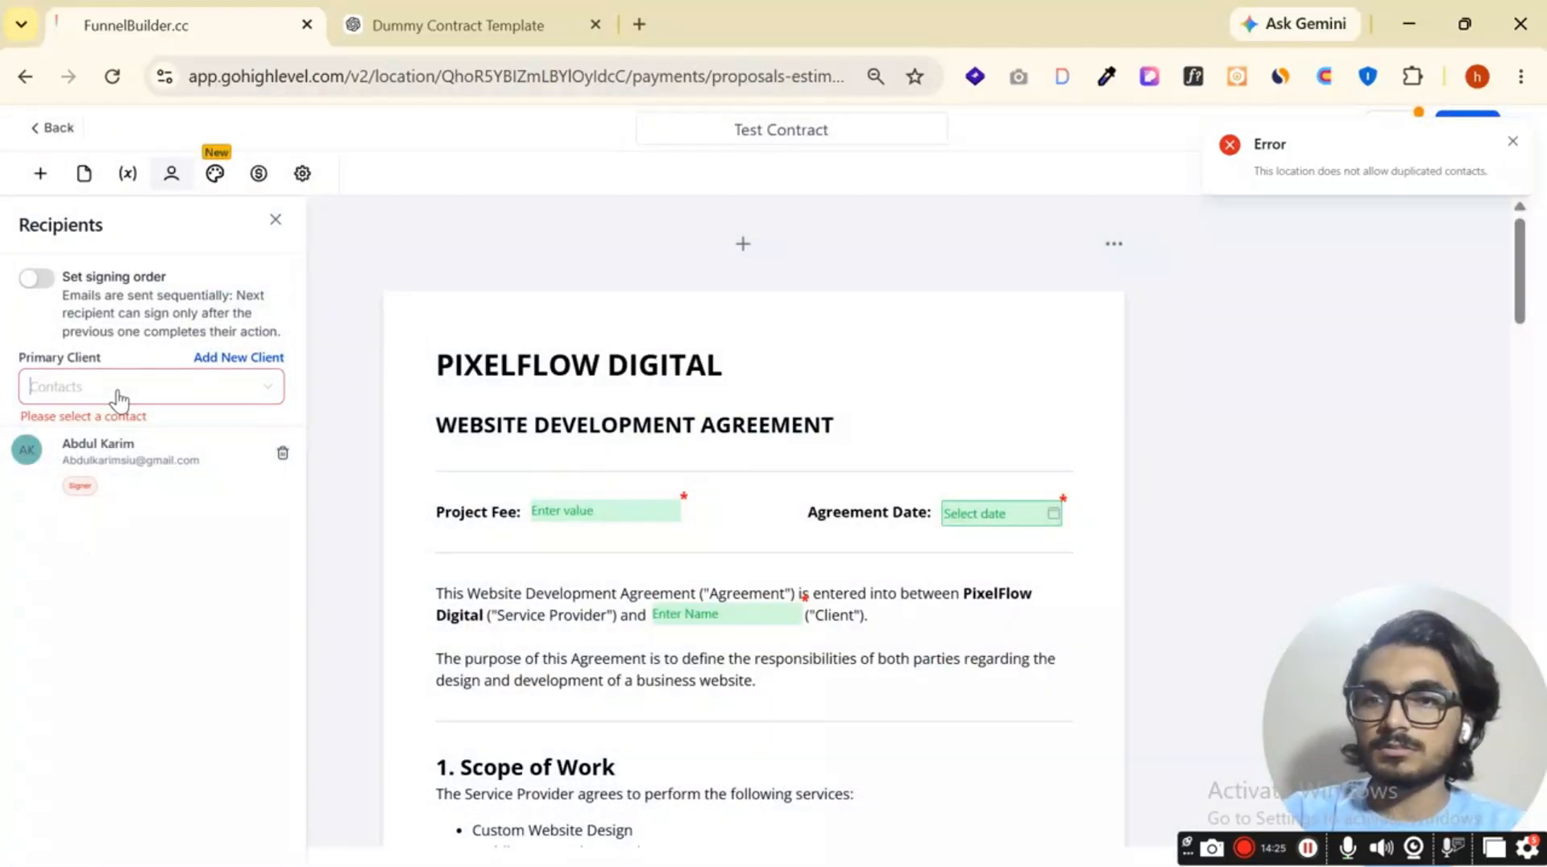
{"action": "left_click", "coordinate": [116, 391]}
{"action": "key", "text": "ctrl+v"}
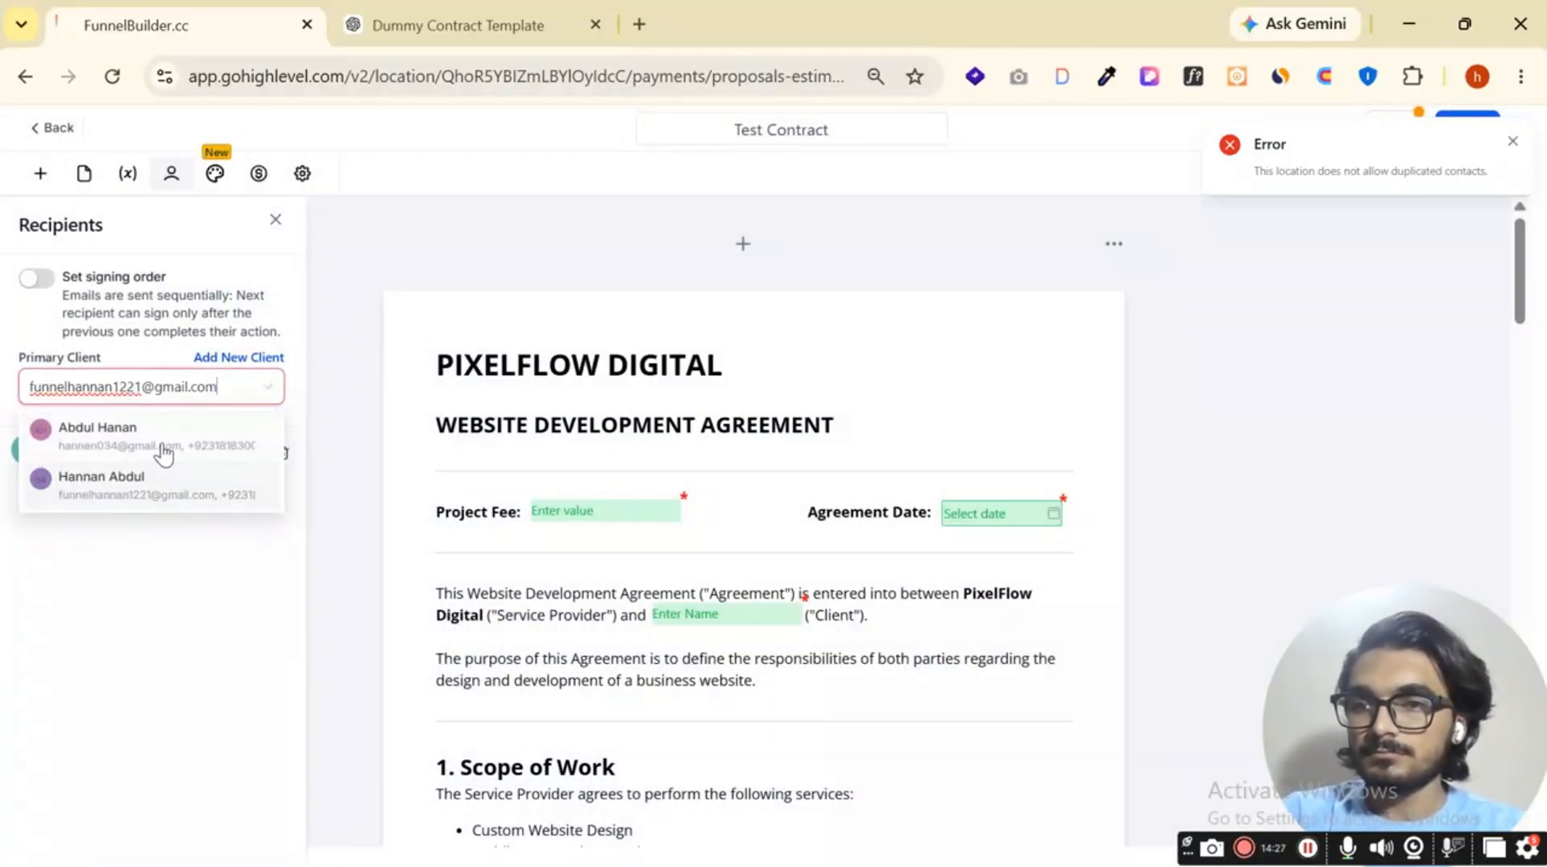
{"action": "left_click", "coordinate": [153, 482]}
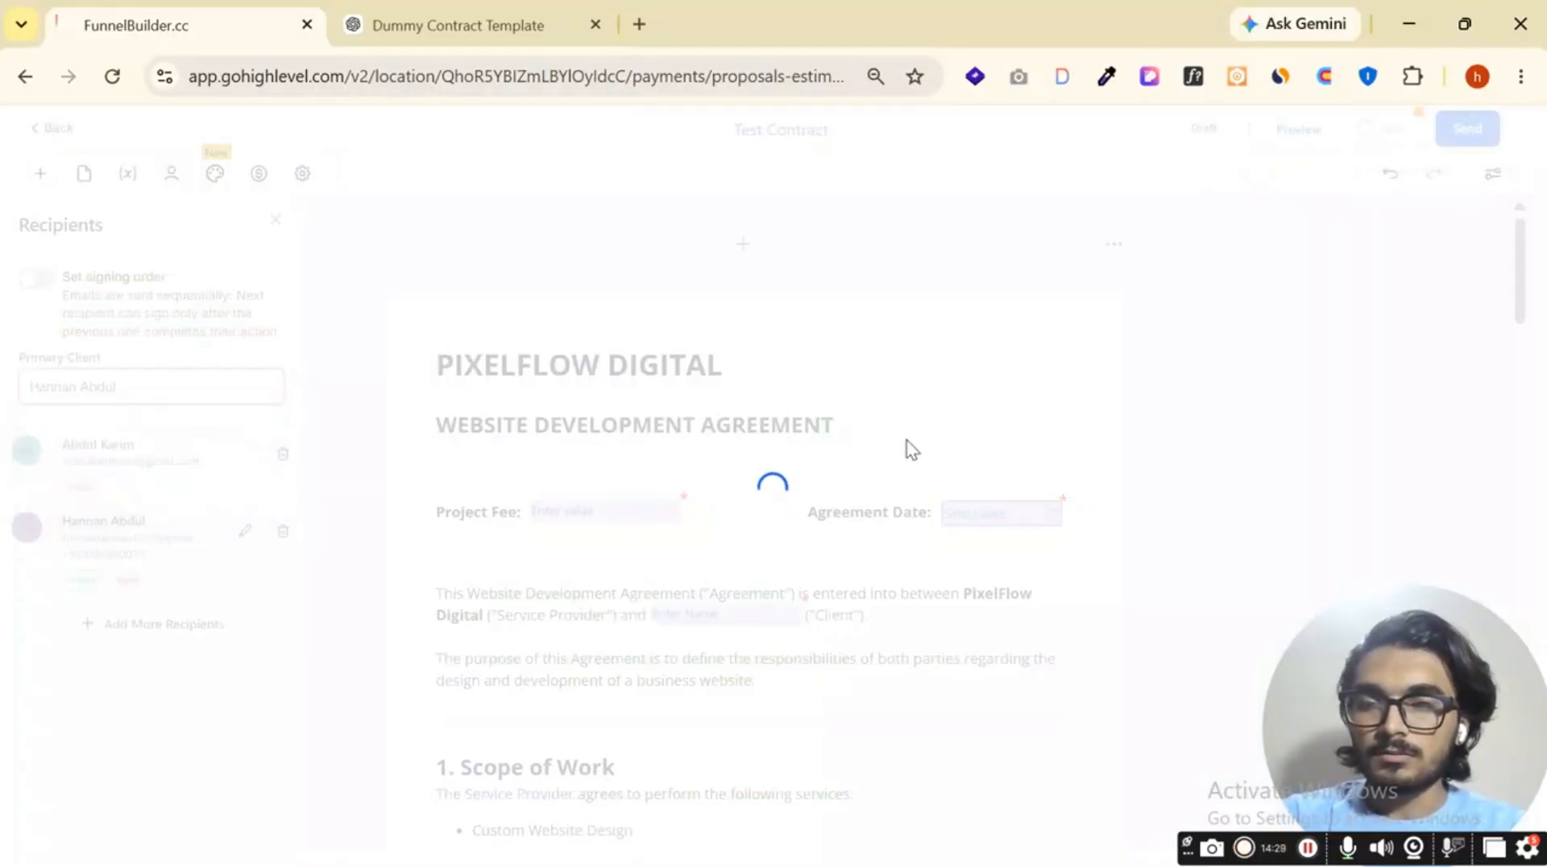
Check which recipients the agreement's fillable fields and the Client and Service Provider signatures are assigned to.
{"action": "scroll", "coordinate": [909, 440], "scroll_direction": "down", "scroll_amount": 2}
{"action": "scroll", "coordinate": [908, 440], "scroll_direction": "up", "scroll_amount": 1}
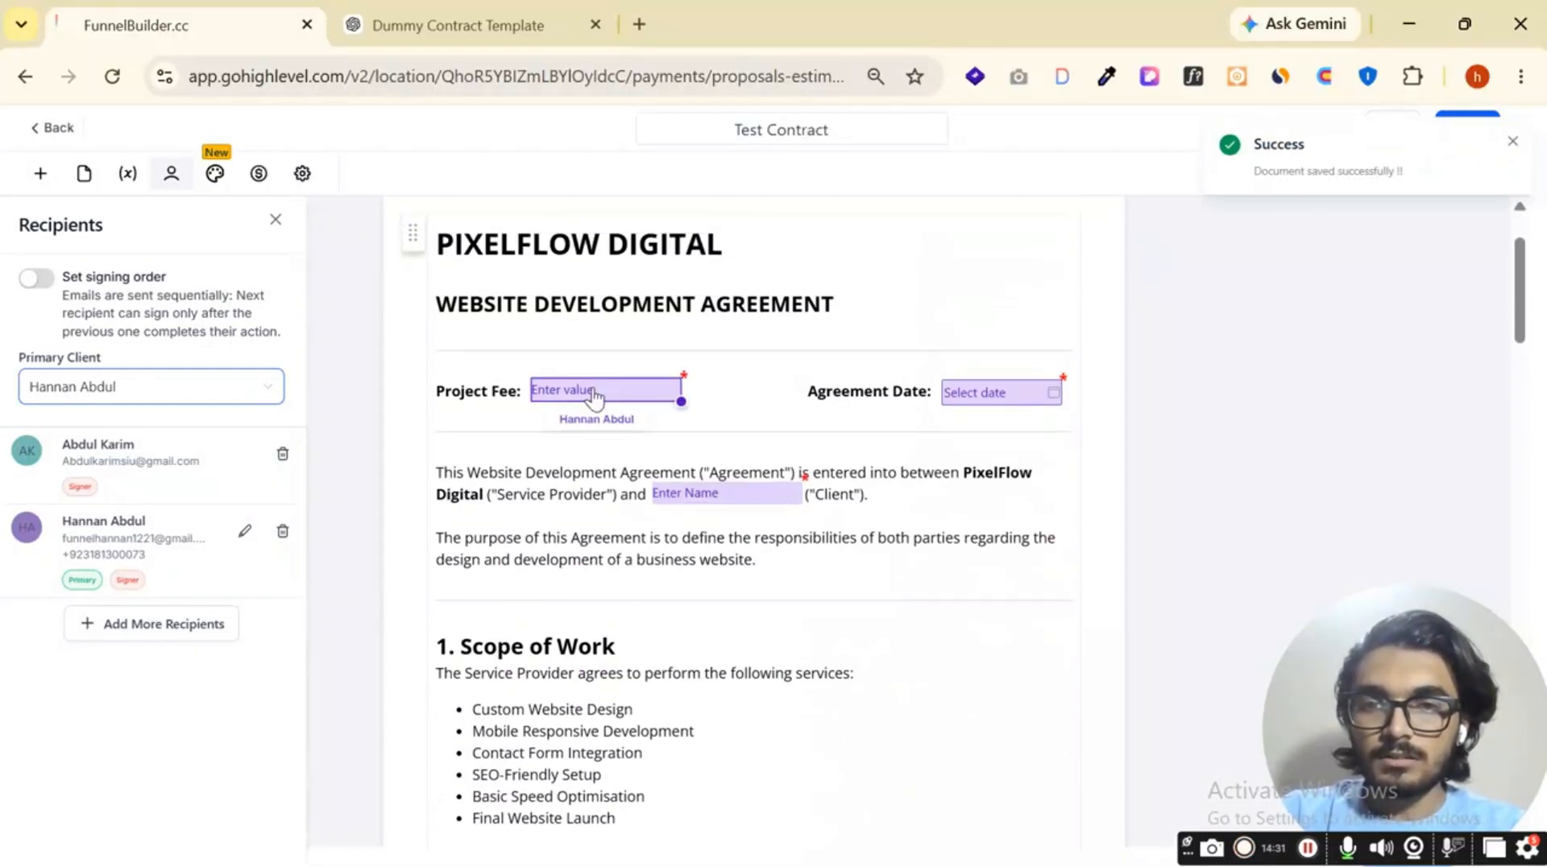
{"action": "scroll", "coordinate": [603, 400], "scroll_direction": "down", "scroll_amount": 20}
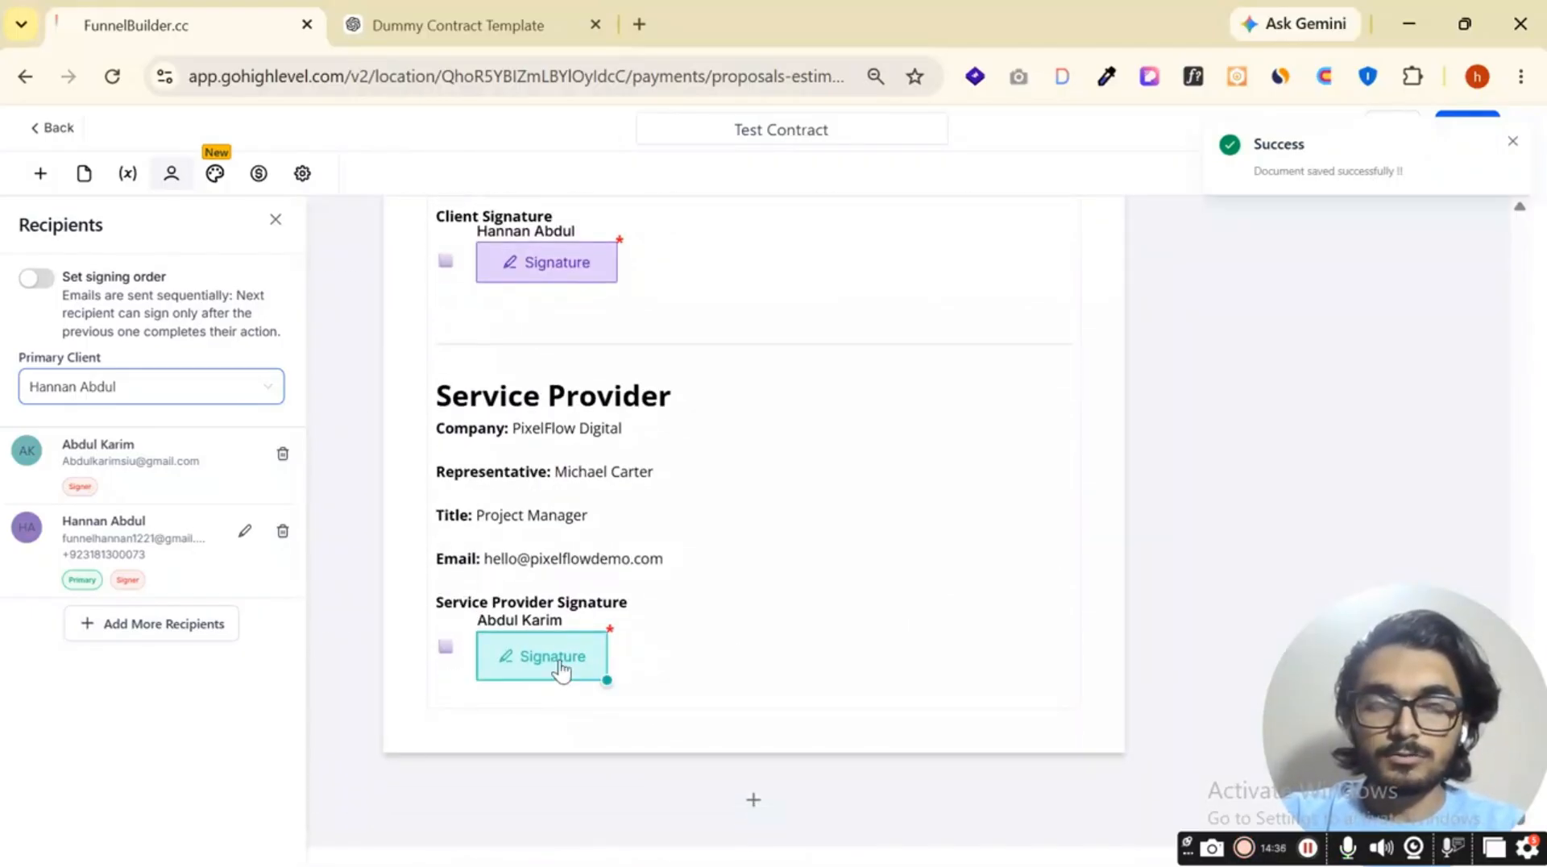
{"action": "left_click", "coordinate": [1512, 142]}
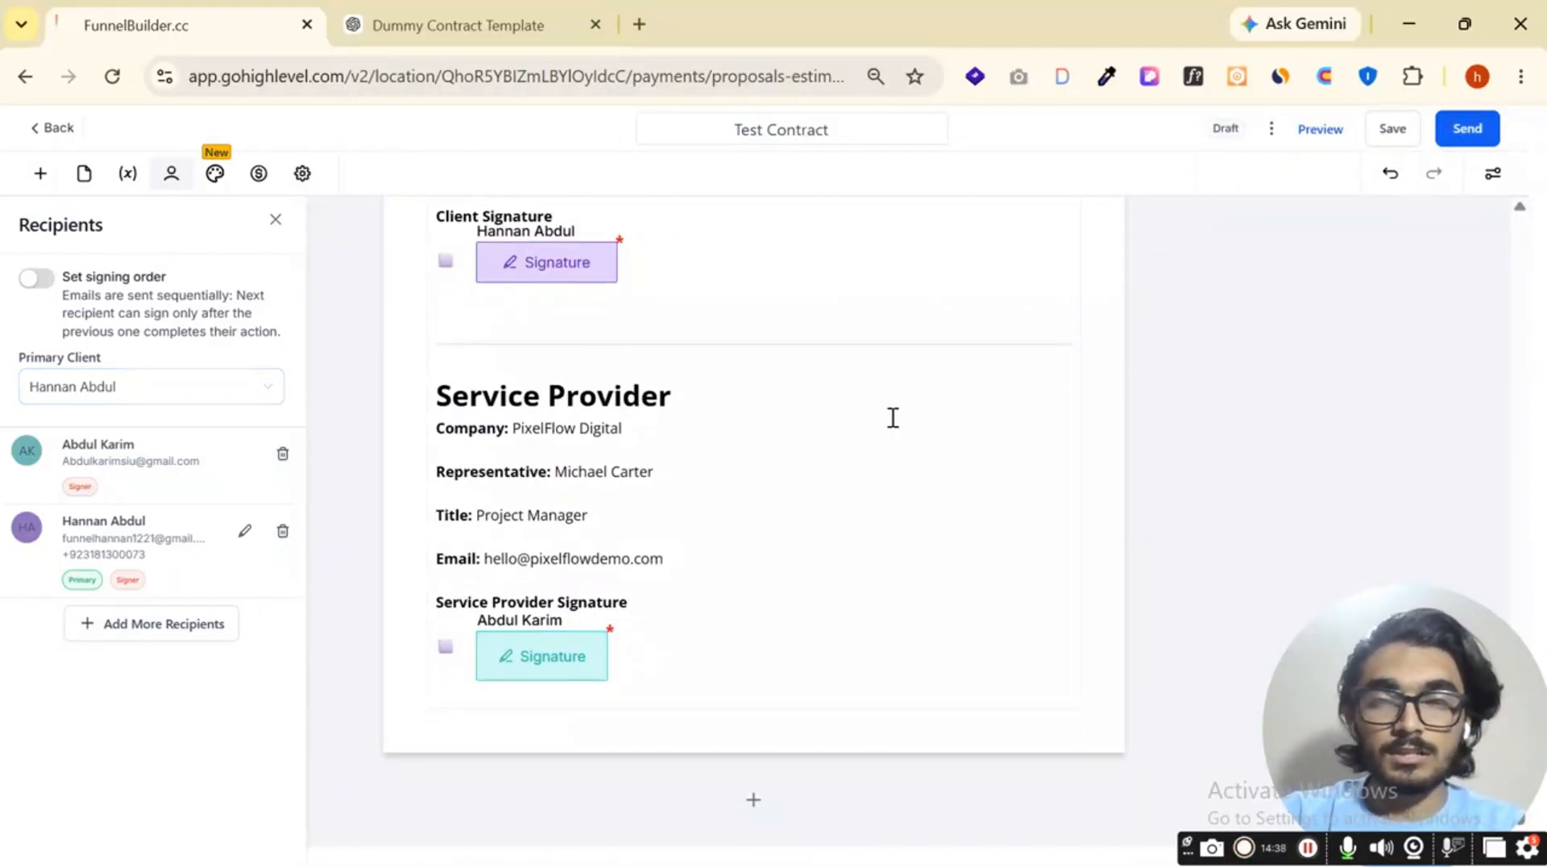
{"action": "scroll", "coordinate": [609, 596], "scroll_direction": "up", "scroll_amount": 5}
{"action": "scroll", "coordinate": [661, 584], "scroll_direction": "down", "scroll_amount": 5}
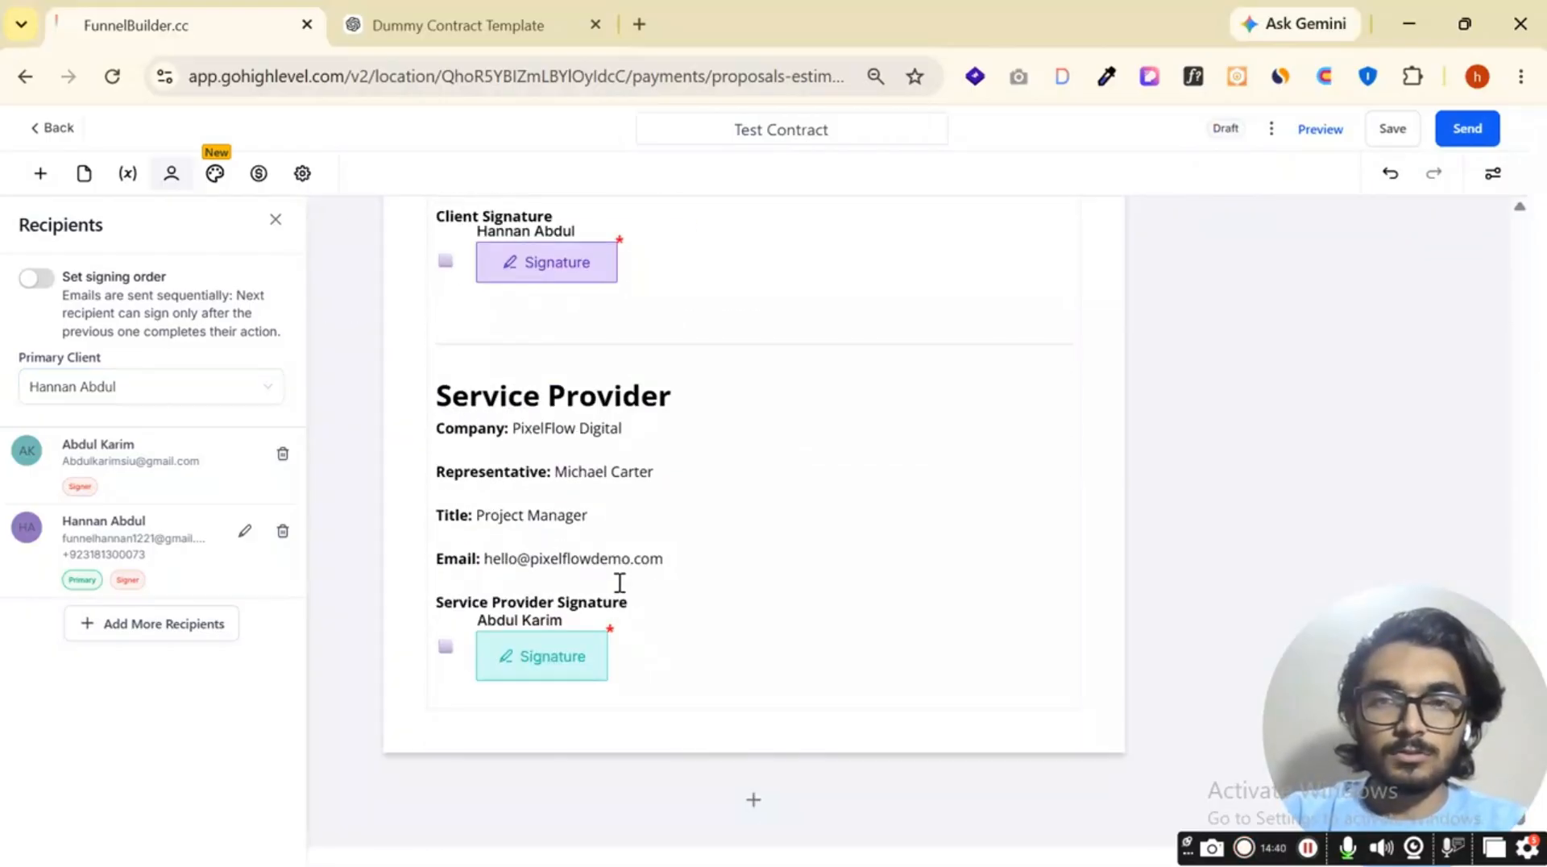
{"action": "left_click", "coordinate": [546, 655]}
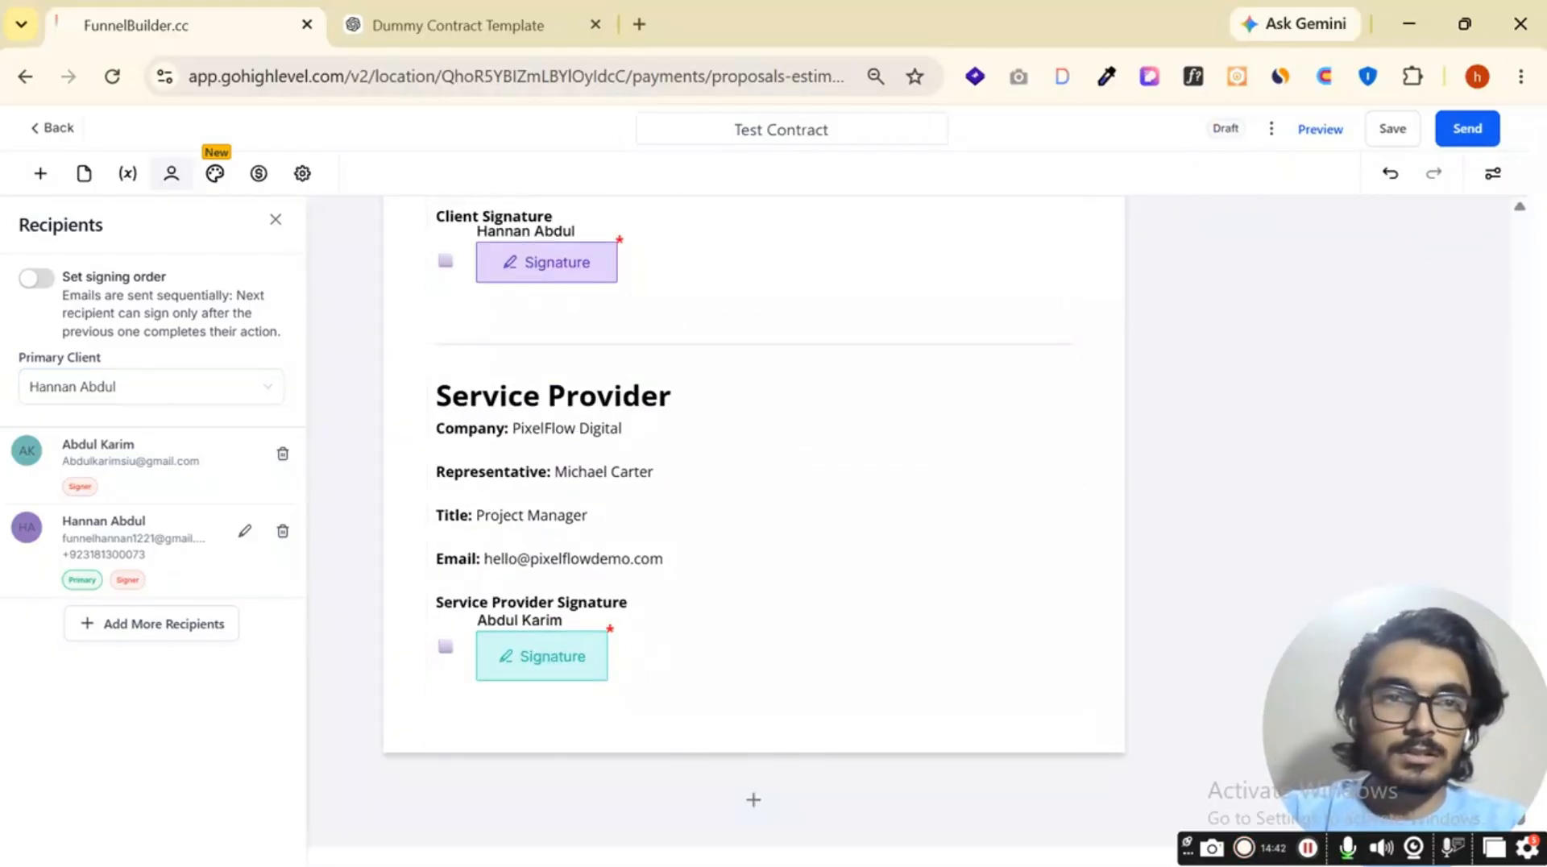
Generate individual share links for the document's recipients.
{"action": "left_click", "coordinate": [1471, 130]}
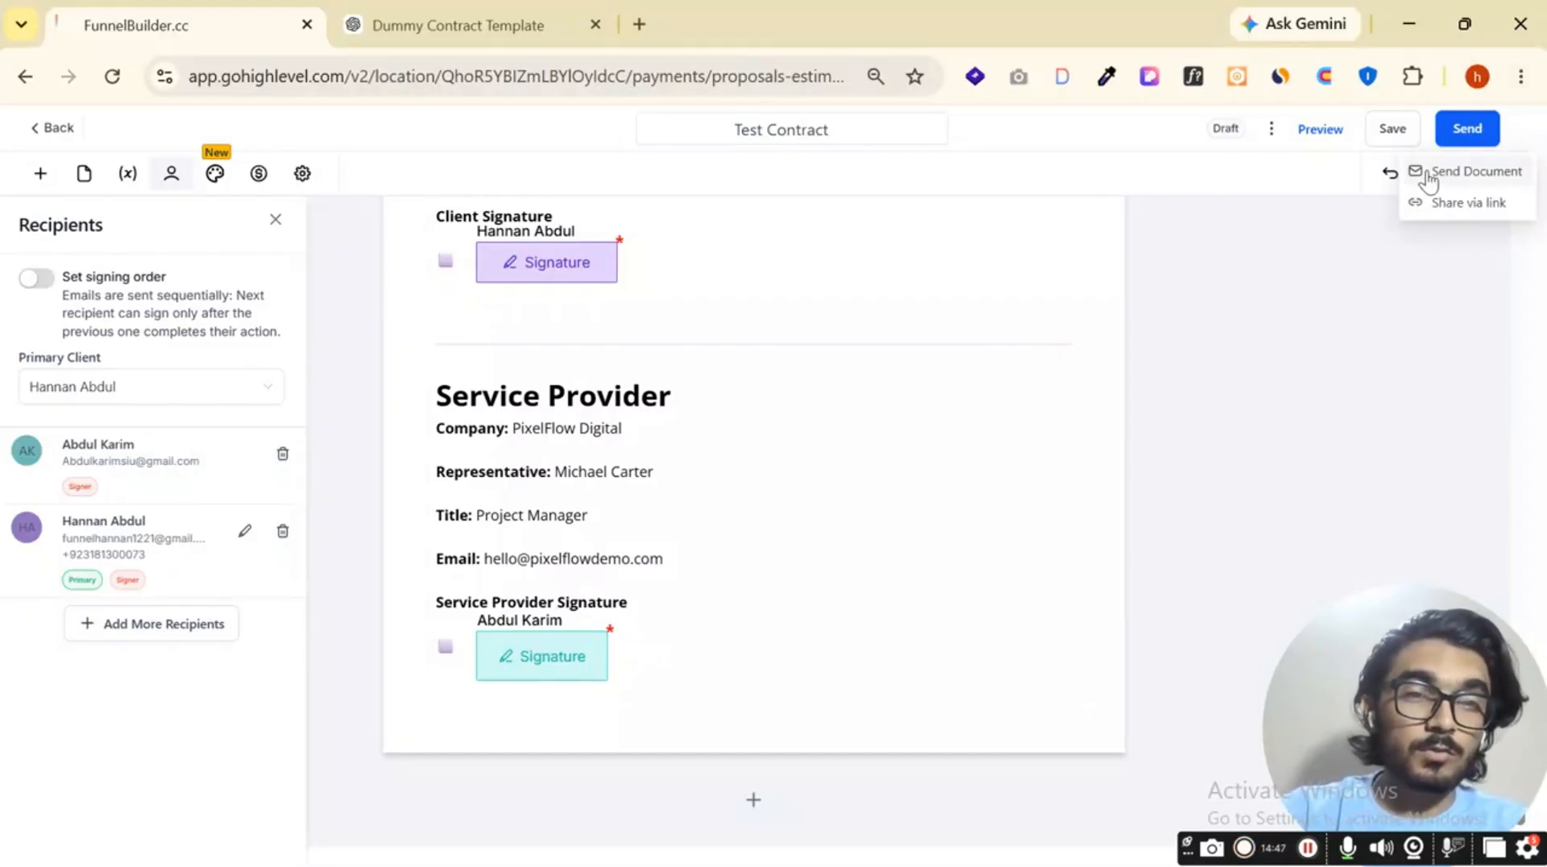
{"action": "left_click", "coordinate": [1468, 203]}
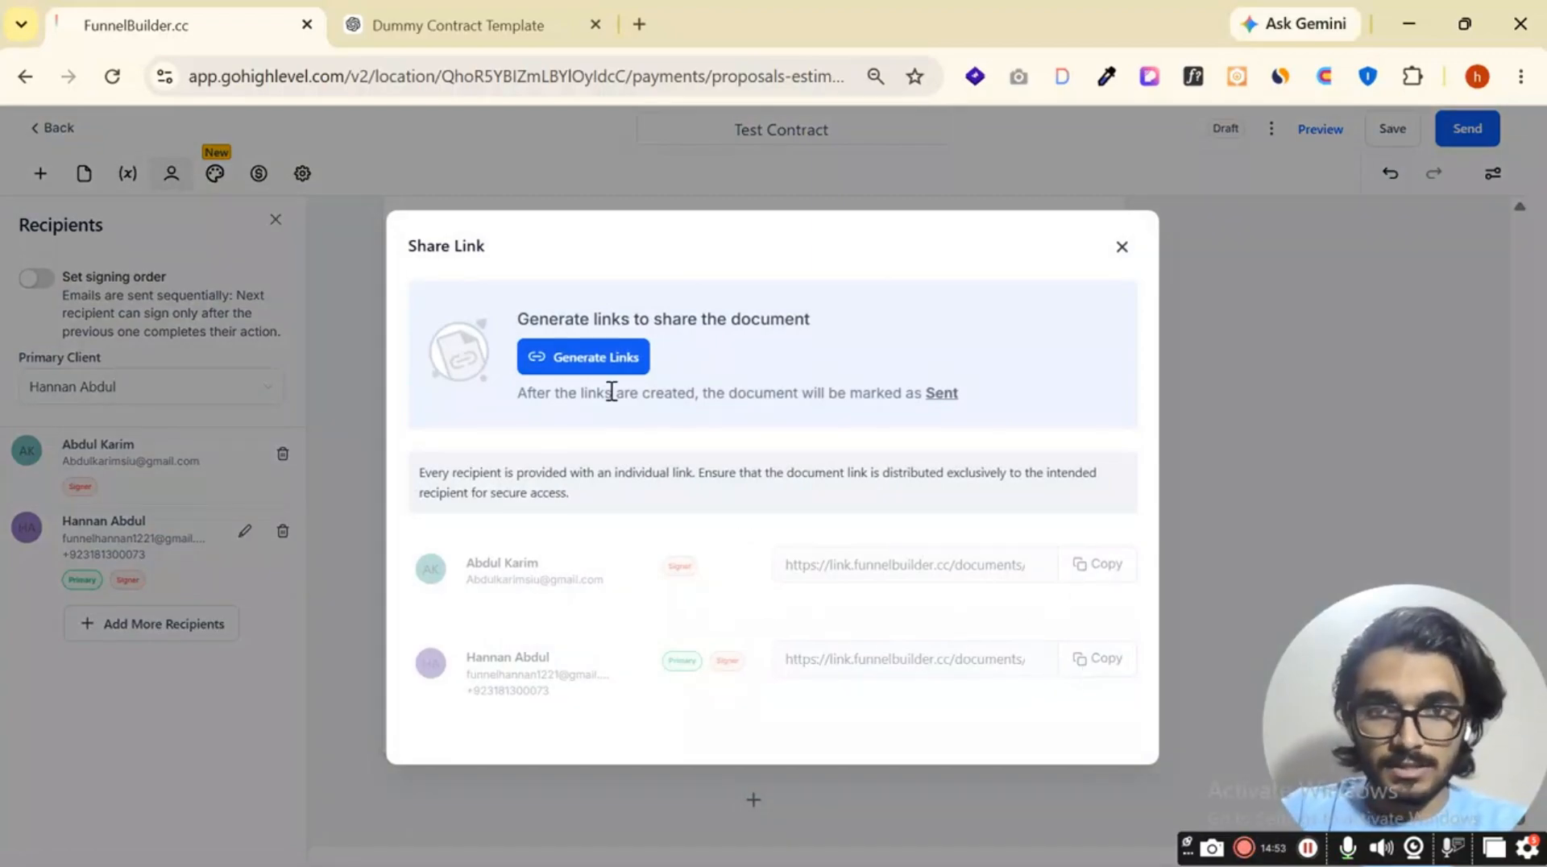
{"action": "left_click", "coordinate": [592, 367]}
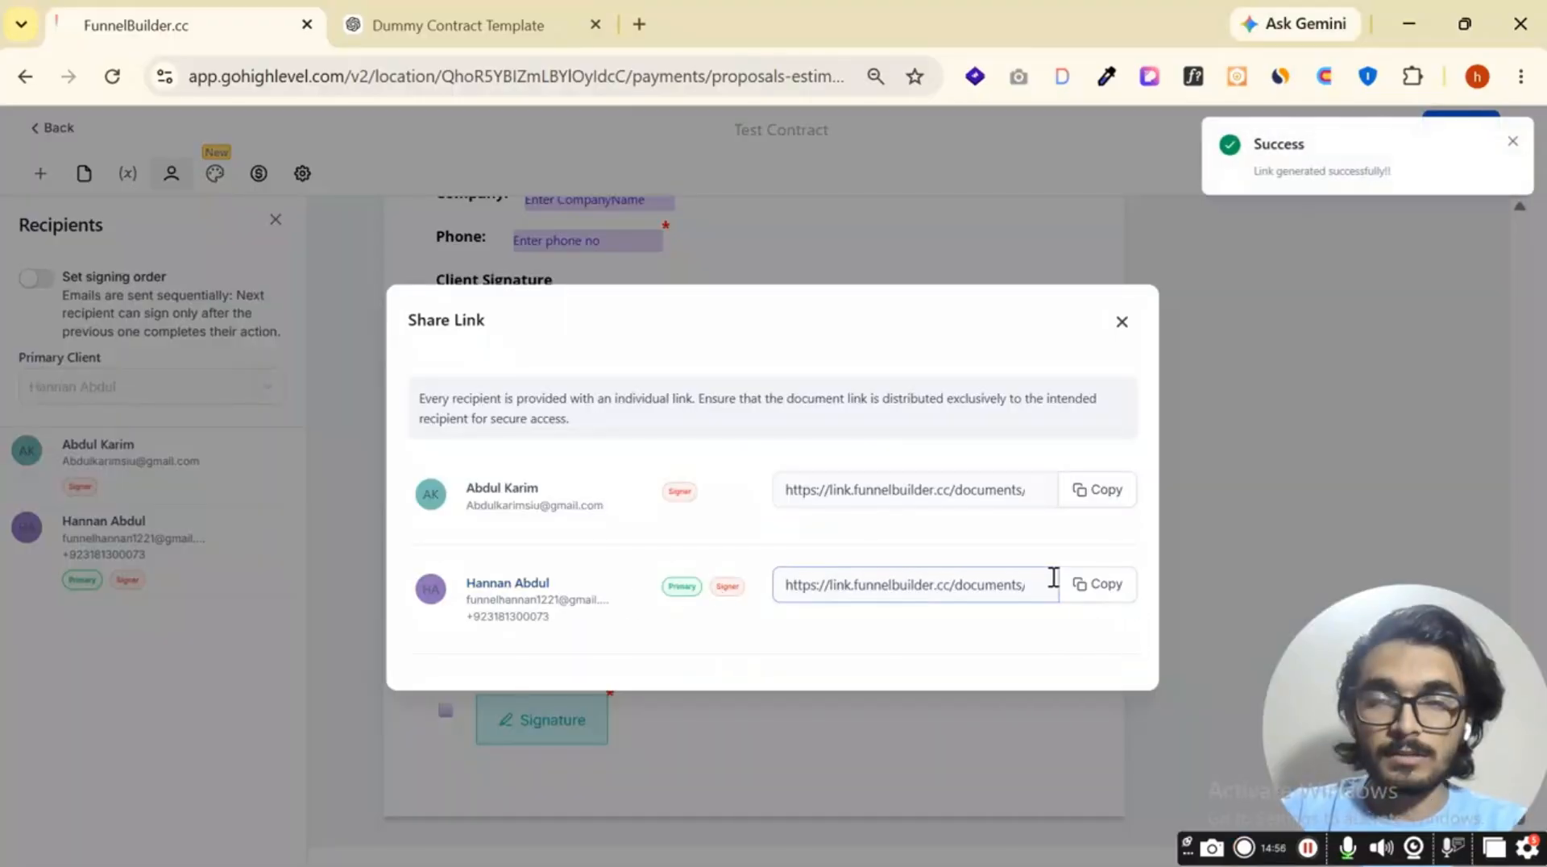
Copy the primary client's document link and open it in a new browser tab.
{"action": "left_click", "coordinate": [1102, 585]}
{"action": "left_click", "coordinate": [636, 35]}
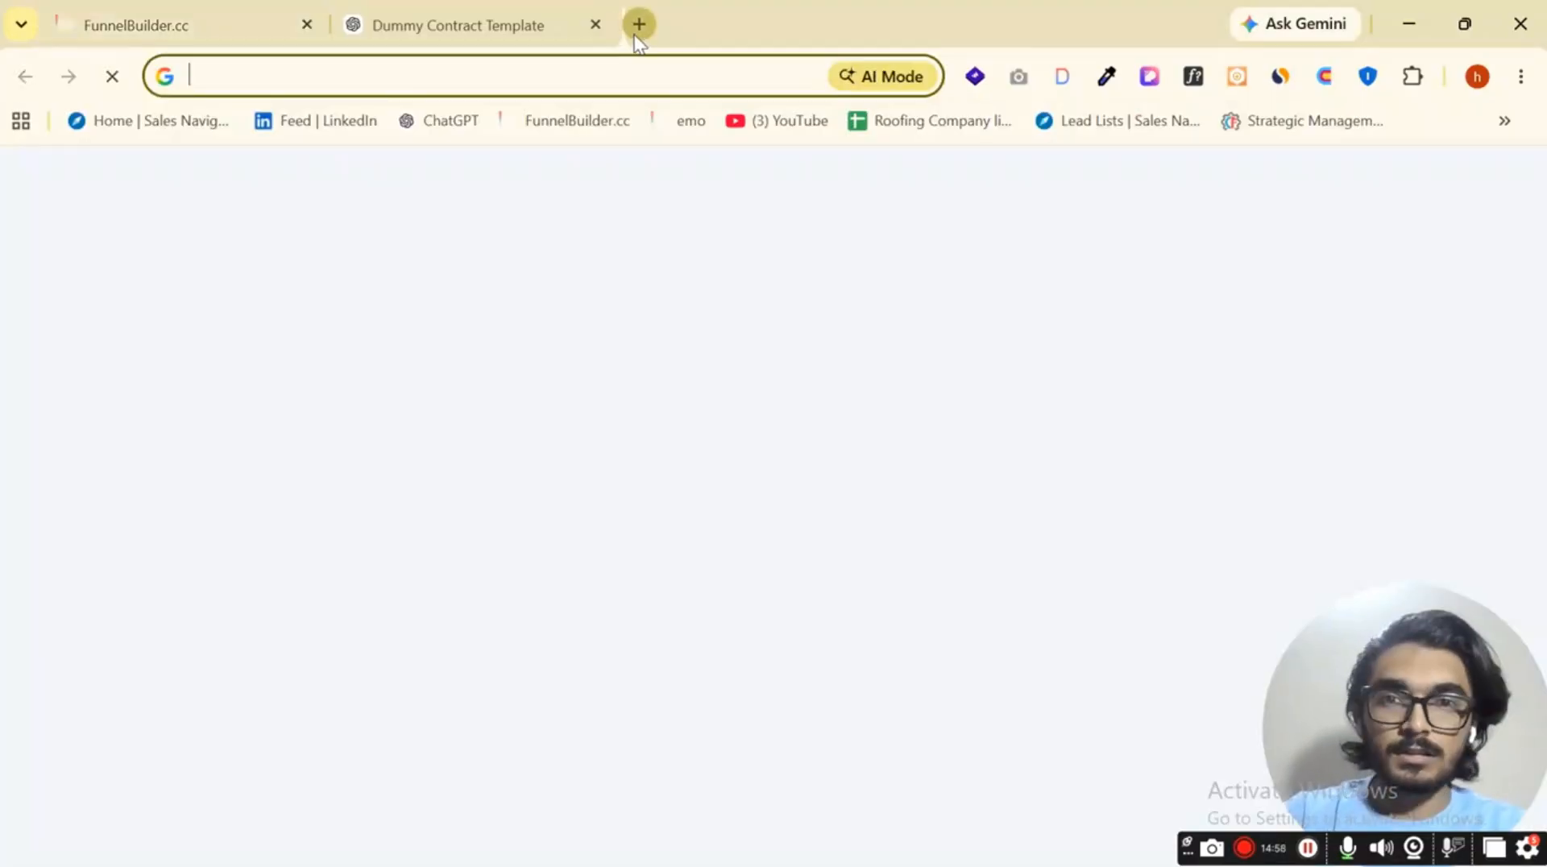
{"action": "key", "text": "ctrl+v"}
{"action": "key", "text": "Return"}
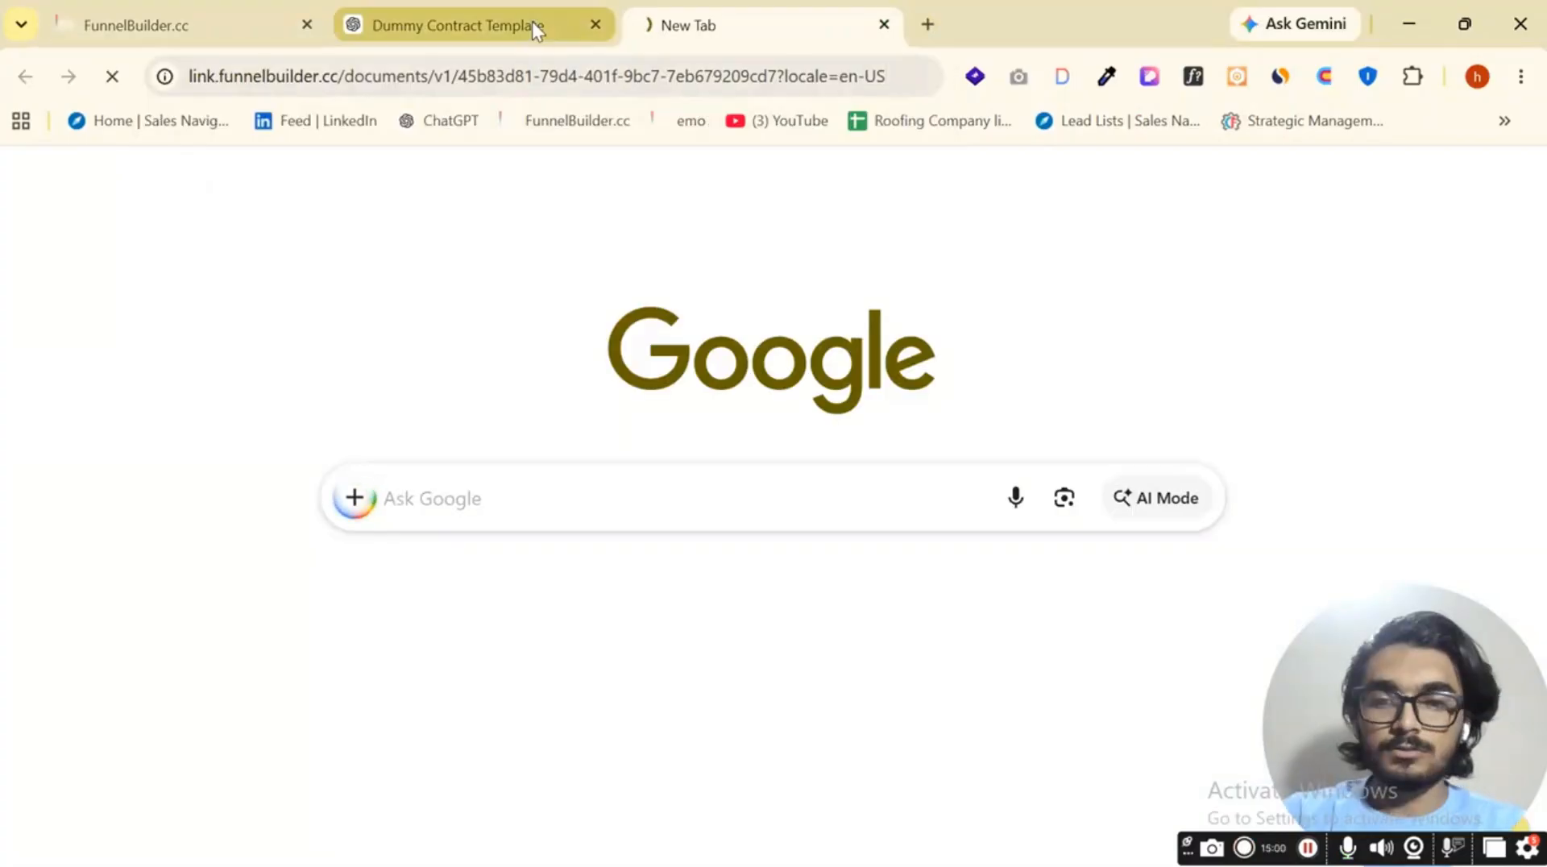
Return to the share links, copy the service provider signer's link, and open it in another new browser tab.
{"action": "left_click", "coordinate": [532, 29]}
{"action": "left_click", "coordinate": [179, 23]}
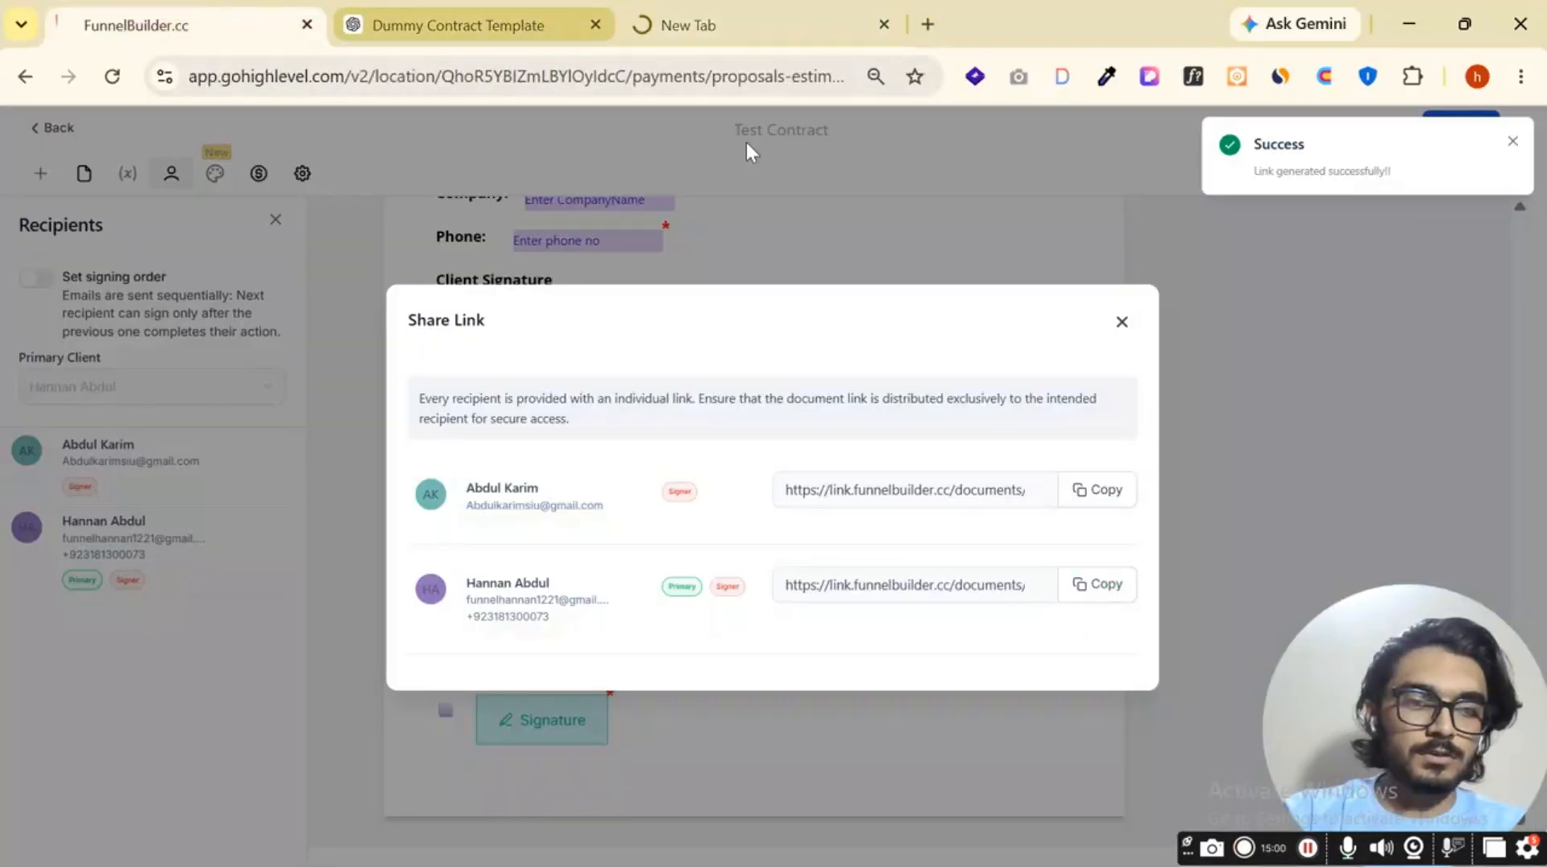
{"action": "left_click", "coordinate": [1118, 501]}
{"action": "left_click", "coordinate": [928, 25]}
{"action": "key", "text": "ctrl+v"}
{"action": "key", "text": "Return"}
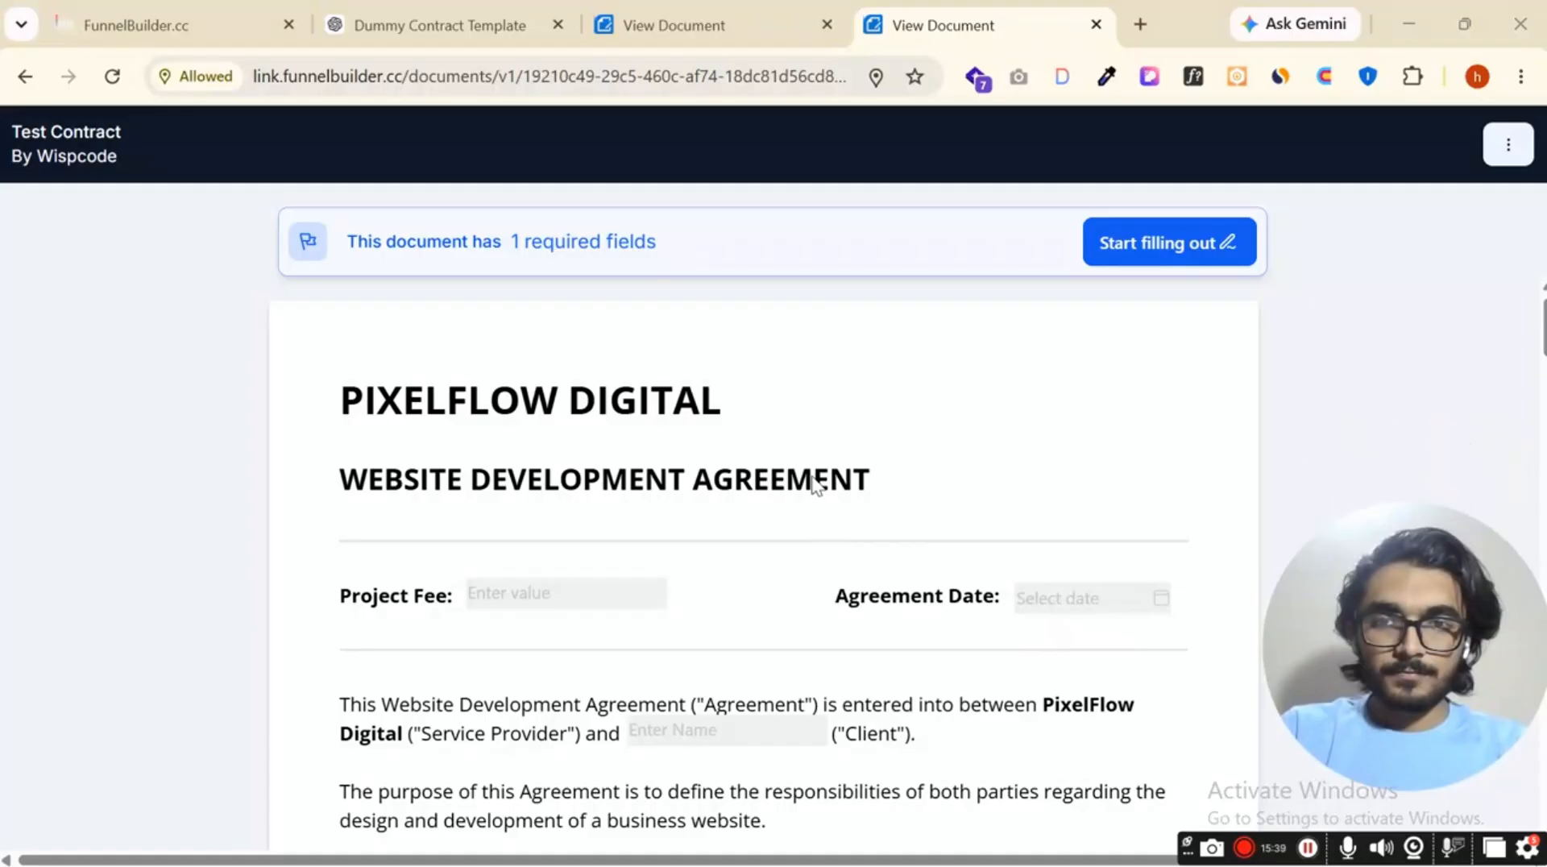
Review the primary client's Test Contract signing page, including its required fields, from the agreement header to the Client signature block.
{"action": "left_click", "coordinate": [723, 24]}
{"action": "scroll", "coordinate": [805, 451], "scroll_direction": "down", "scroll_amount": 15}
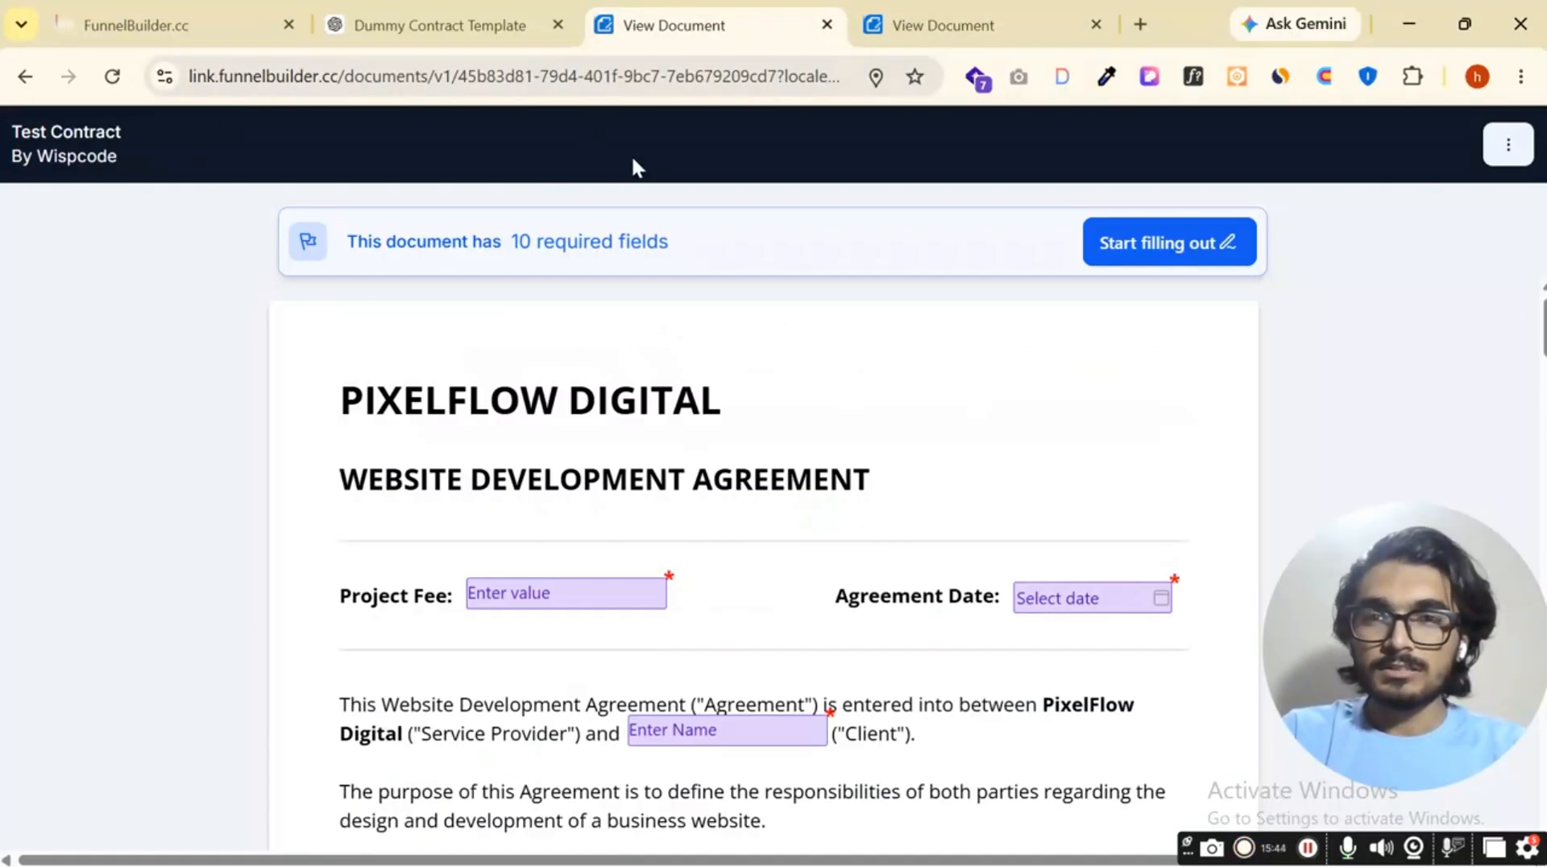
{"action": "scroll", "coordinate": [699, 635], "scroll_direction": "down", "scroll_amount": 15}
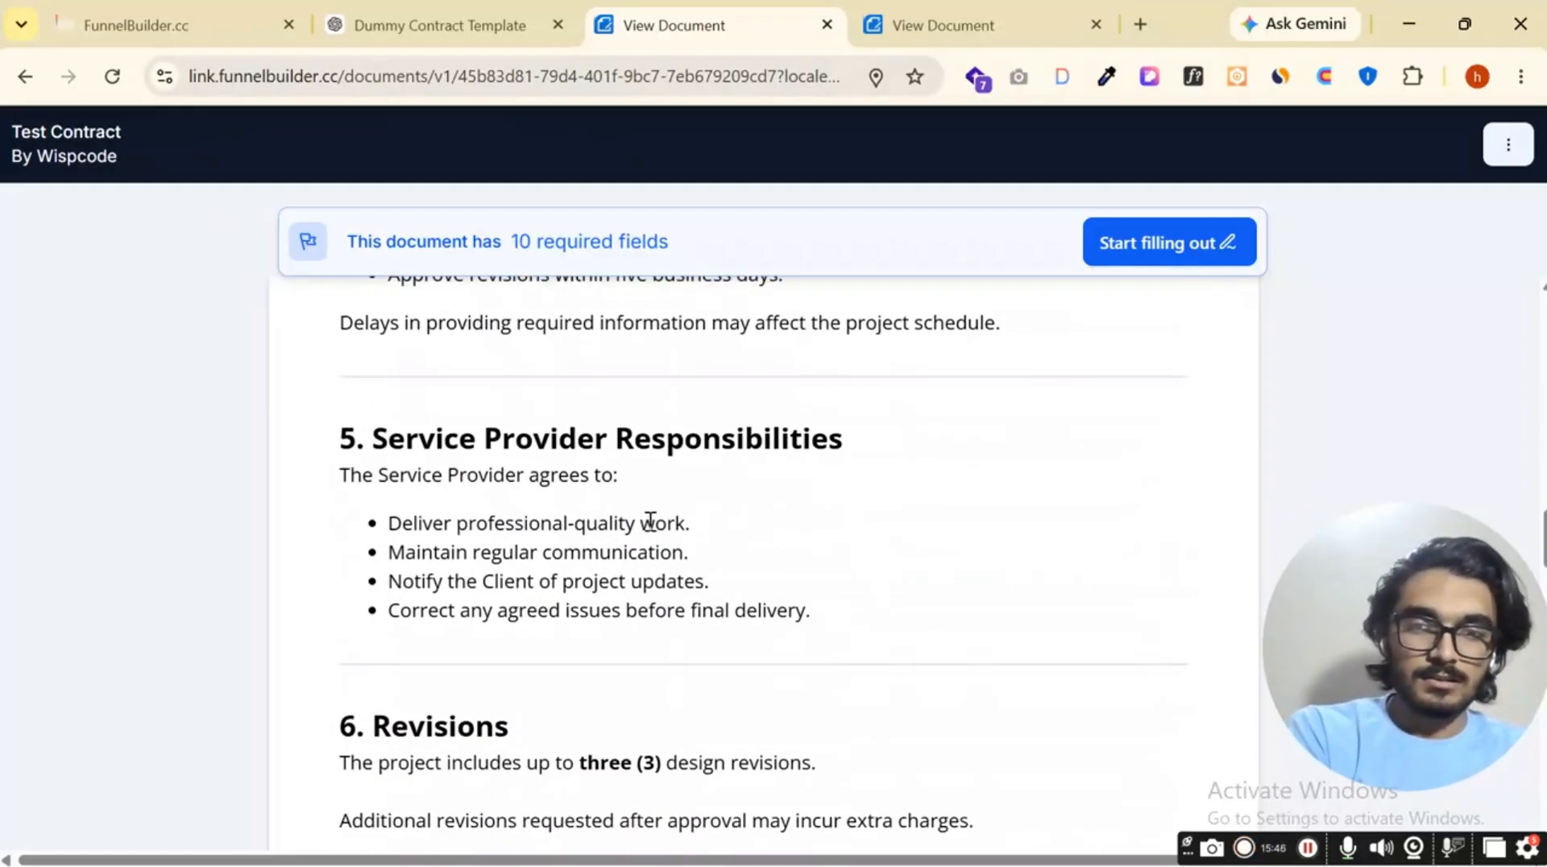
{"action": "scroll", "coordinate": [651, 521], "scroll_direction": "down", "scroll_amount": 2}
{"action": "scroll", "coordinate": [628, 529], "scroll_direction": "up", "scroll_amount": 15}
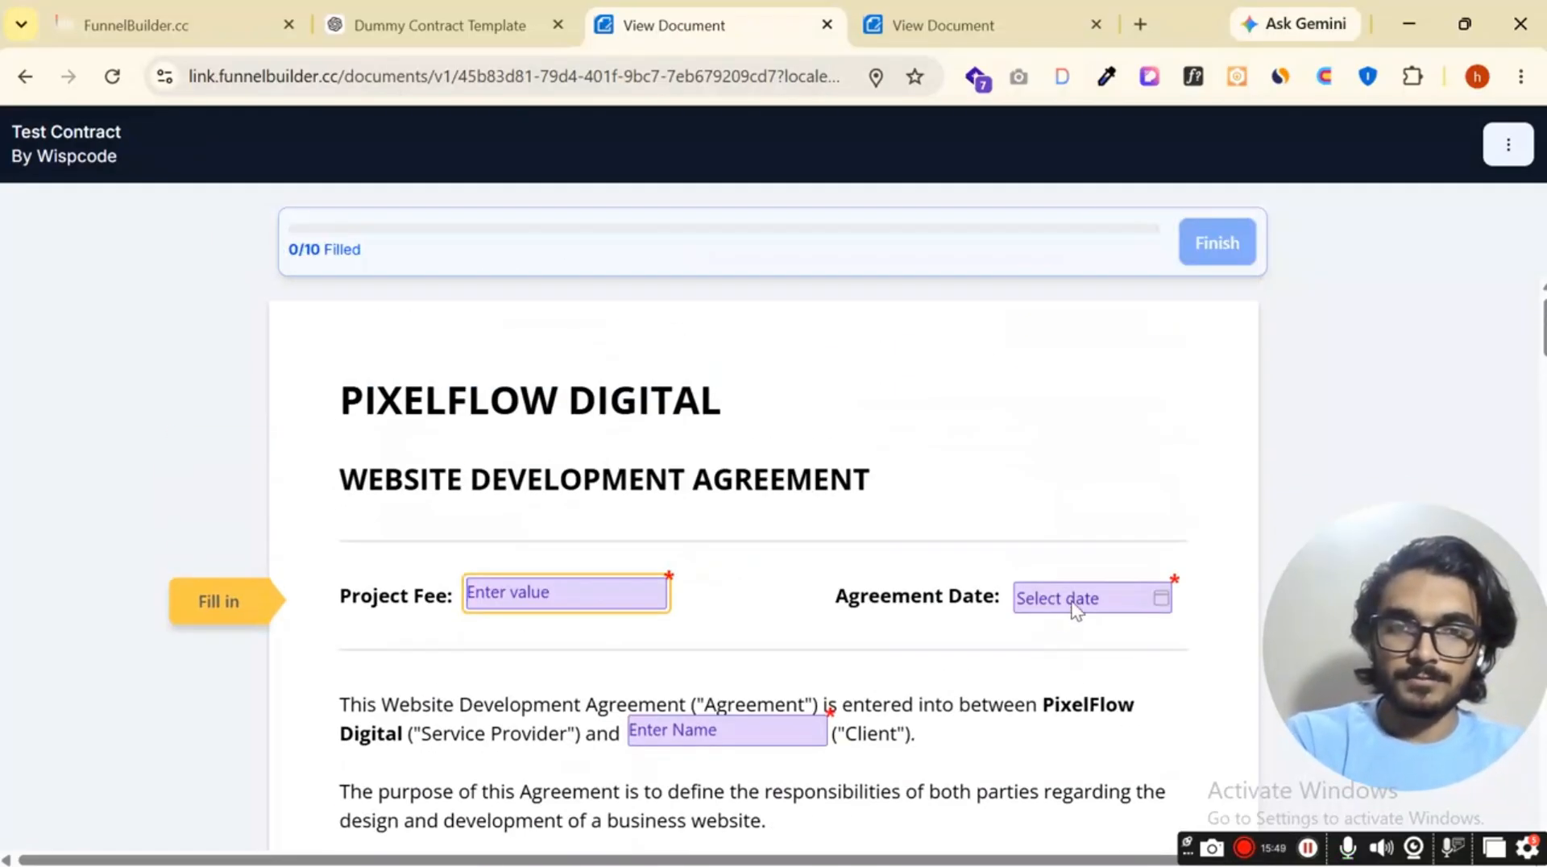
{"action": "key", "text": "Tab"}
{"action": "scroll", "coordinate": [805, 523], "scroll_direction": "down", "scroll_amount": 3}
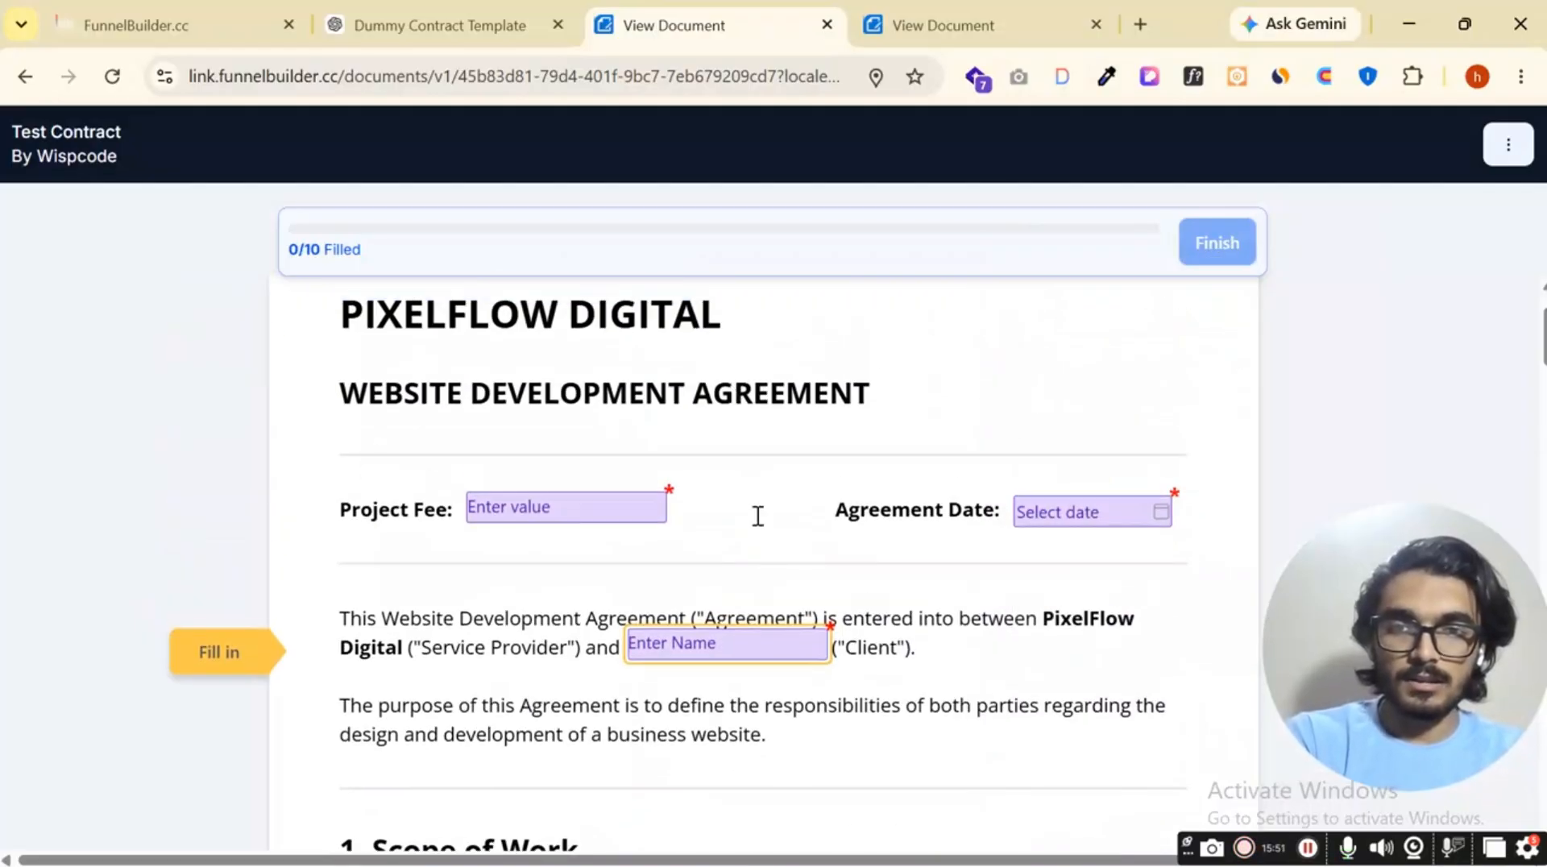
{"action": "scroll", "coordinate": [679, 518], "scroll_direction": "down", "scroll_amount": 10}
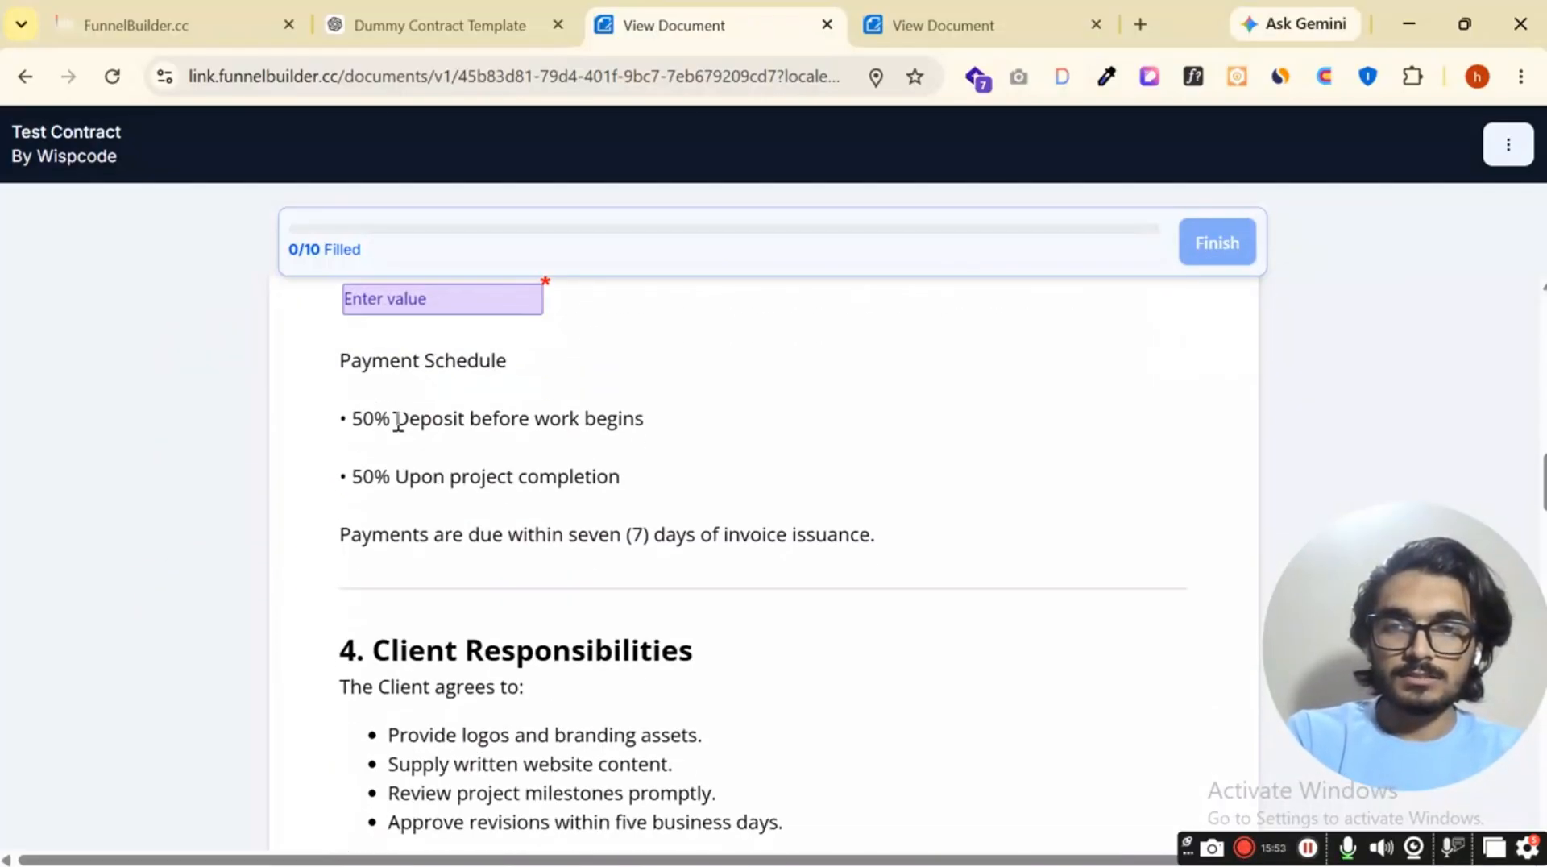
{"action": "scroll", "coordinate": [500, 483], "scroll_direction": "down", "scroll_amount": 20}
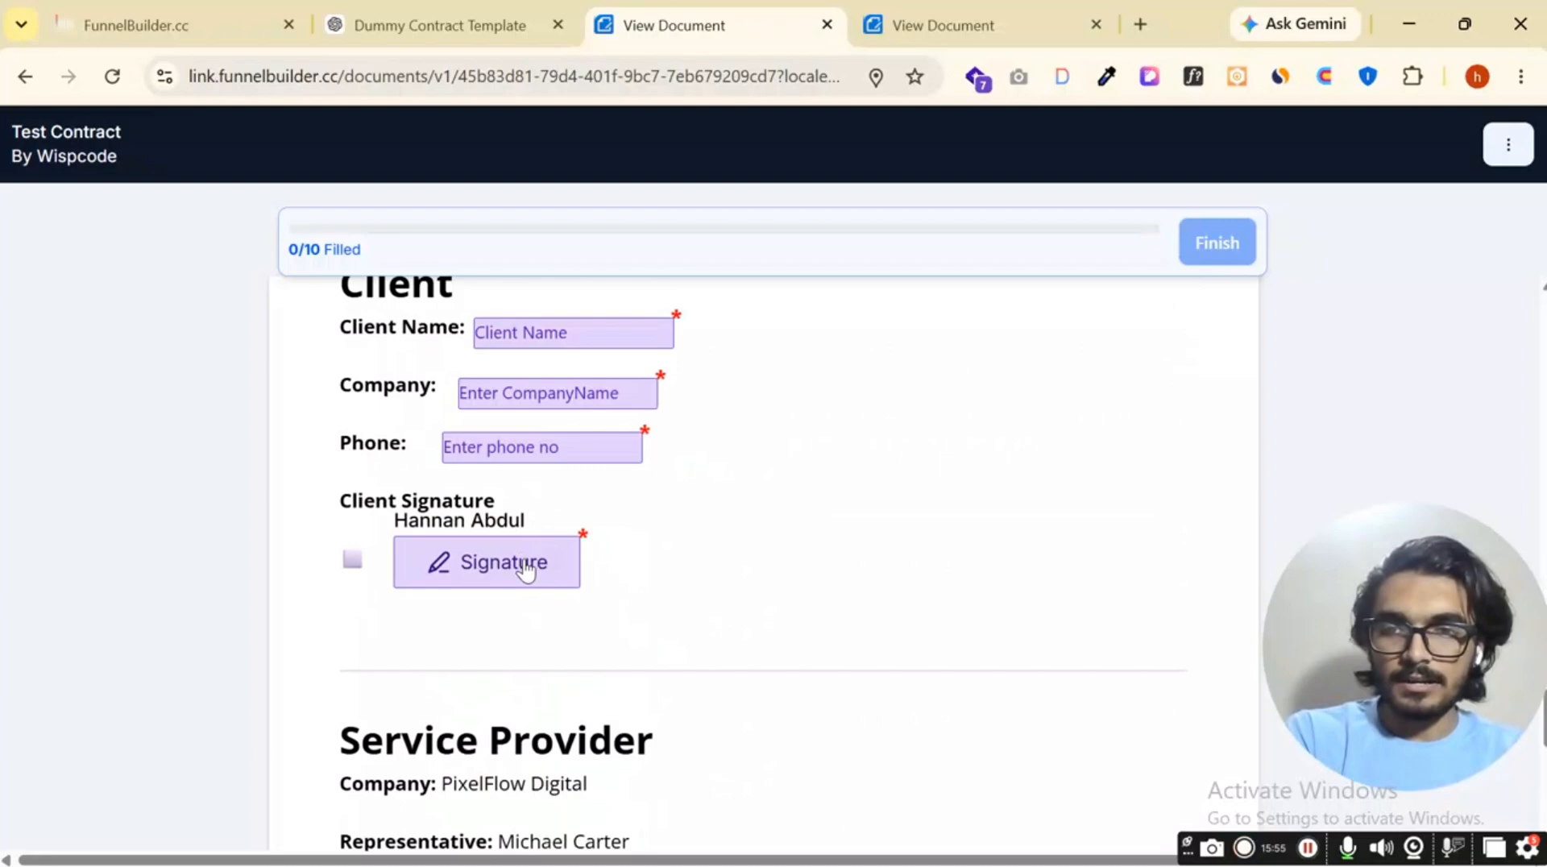
Inspect the drawn and typed options and script fonts for the client's signature, then close the dialog without signing.
{"action": "left_click", "coordinate": [522, 567]}
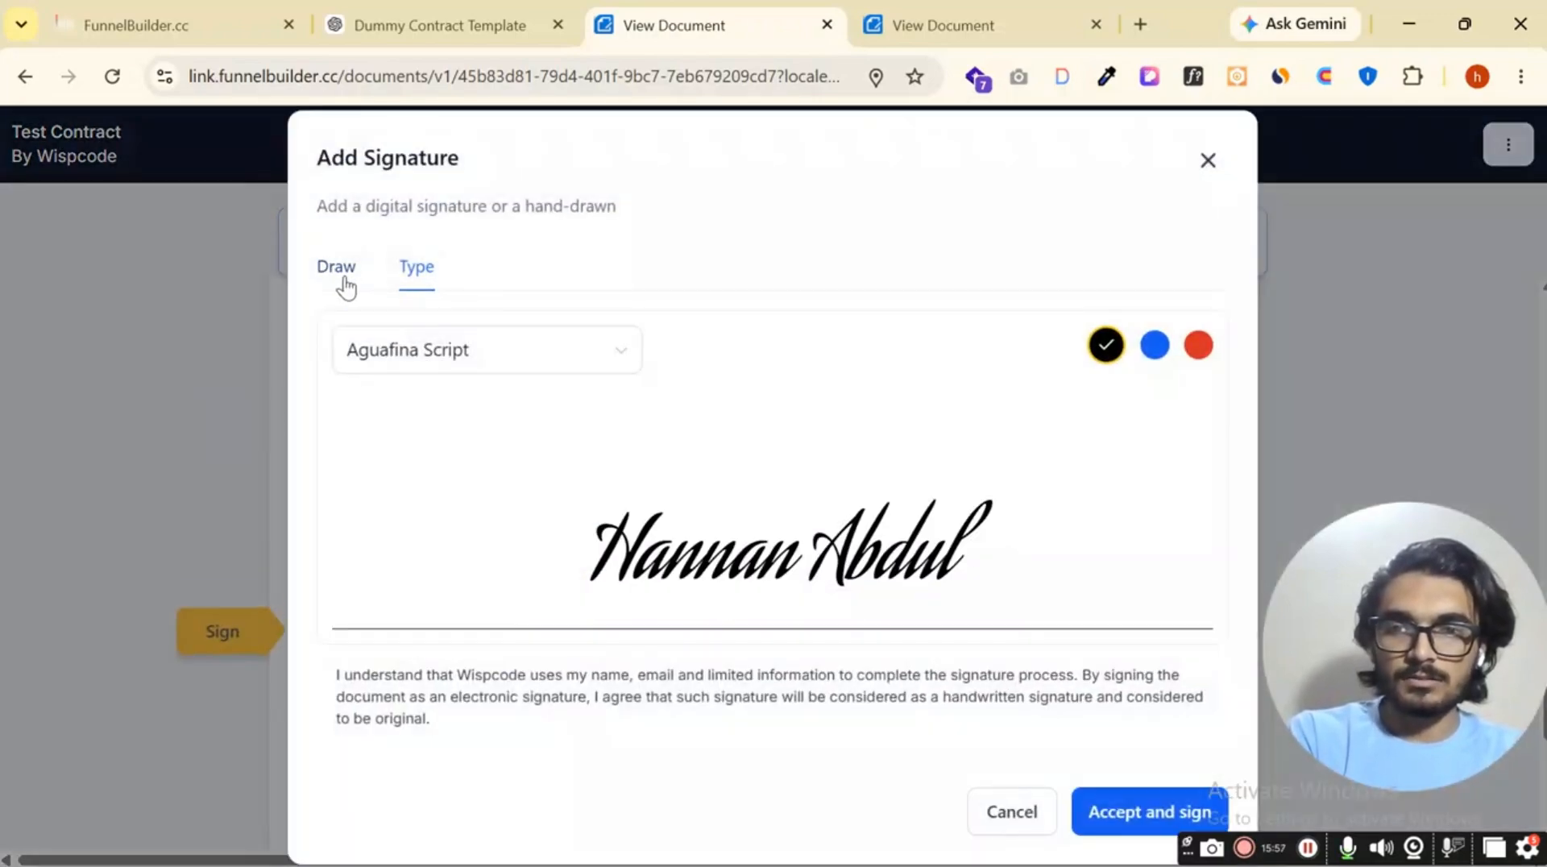
{"action": "left_click", "coordinate": [346, 286]}
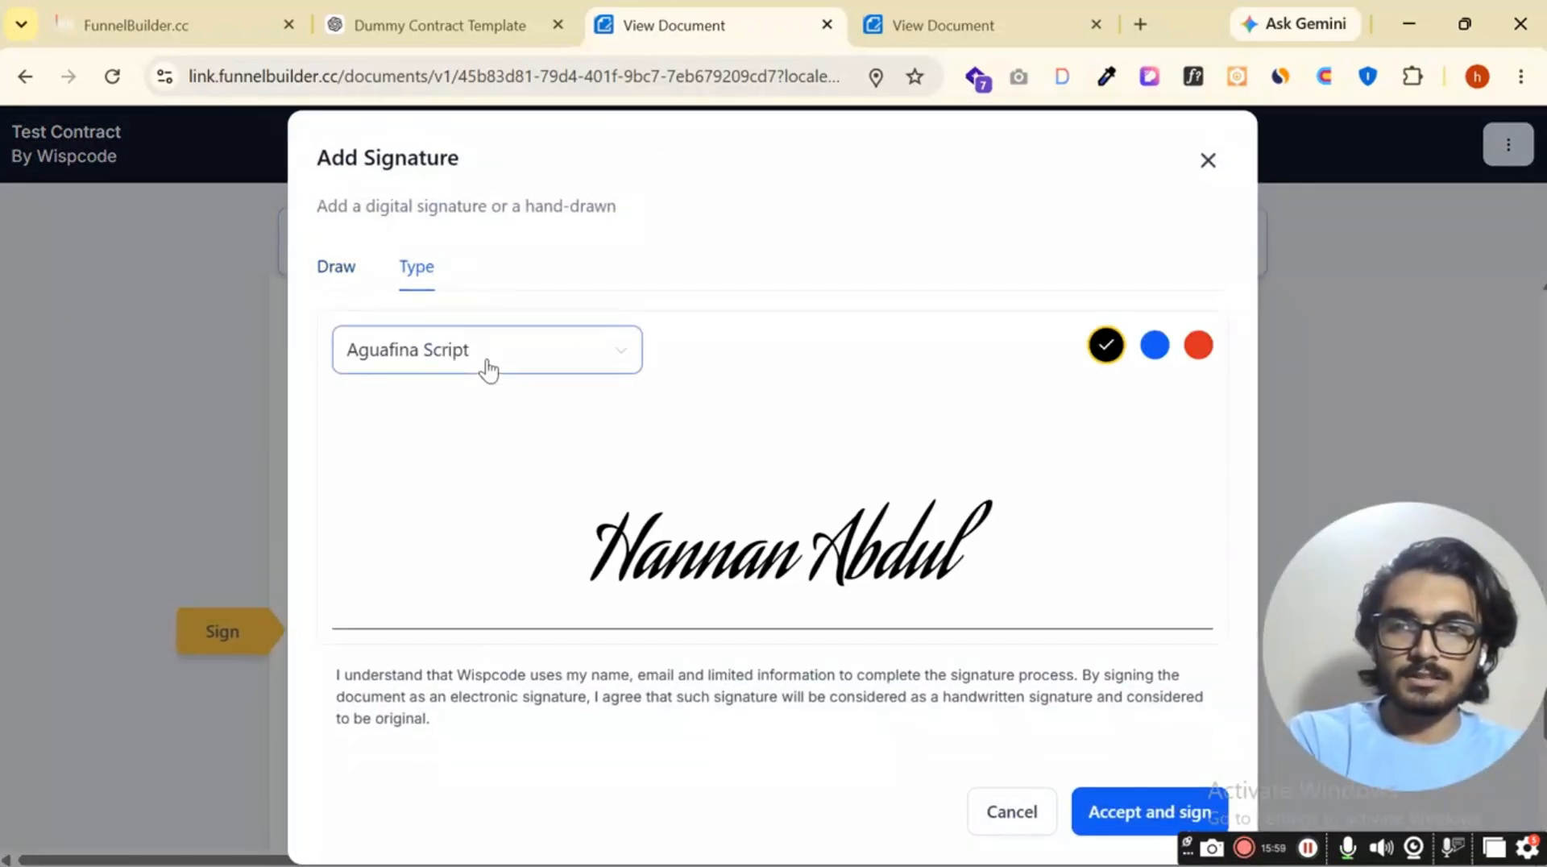
{"action": "left_click", "coordinate": [487, 362]}
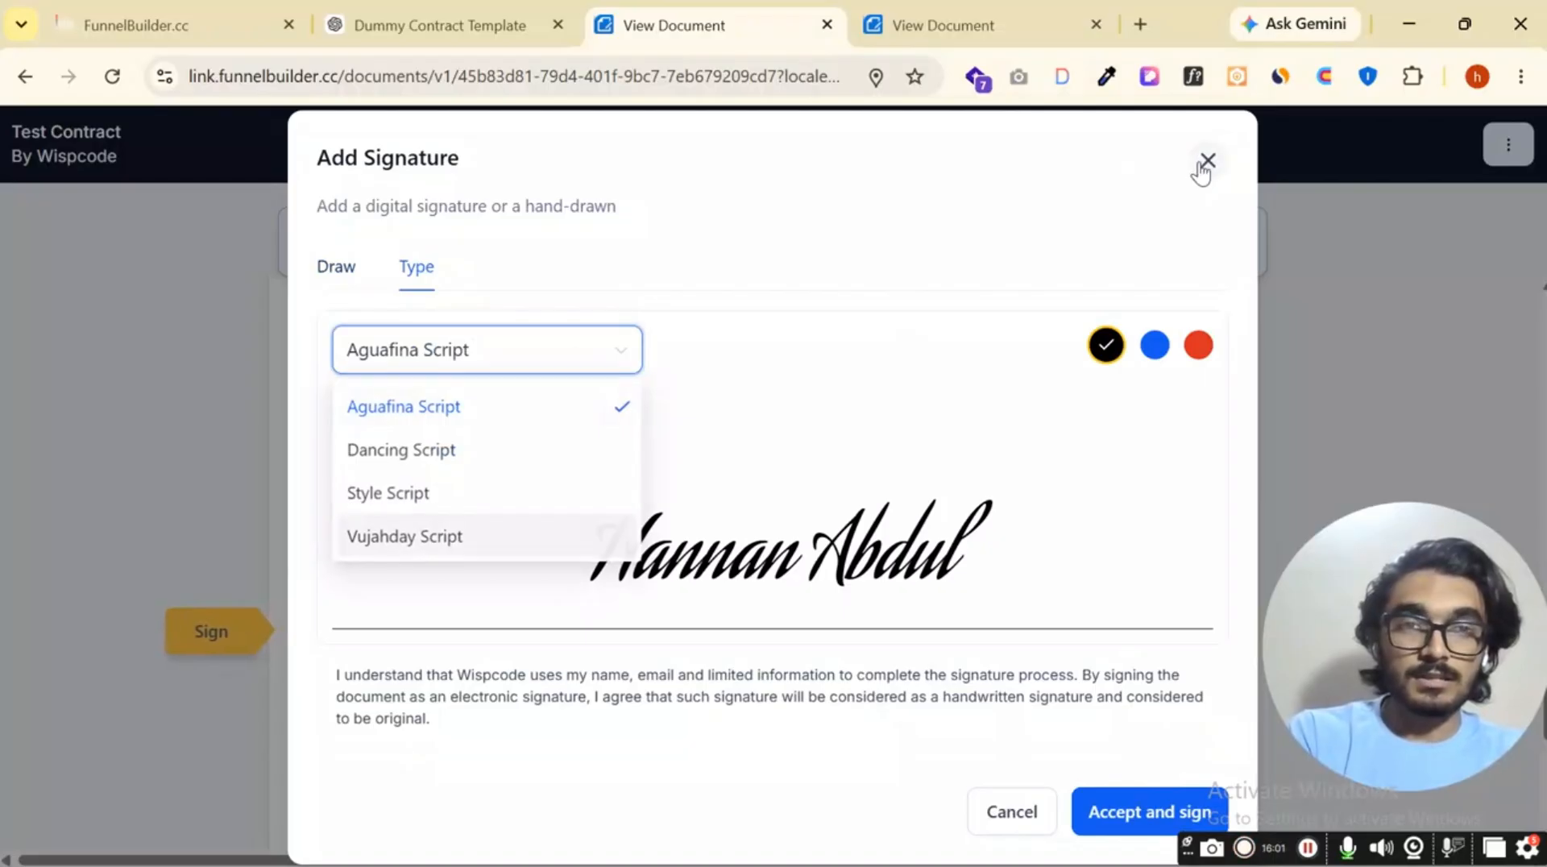
{"action": "left_click", "coordinate": [1206, 161]}
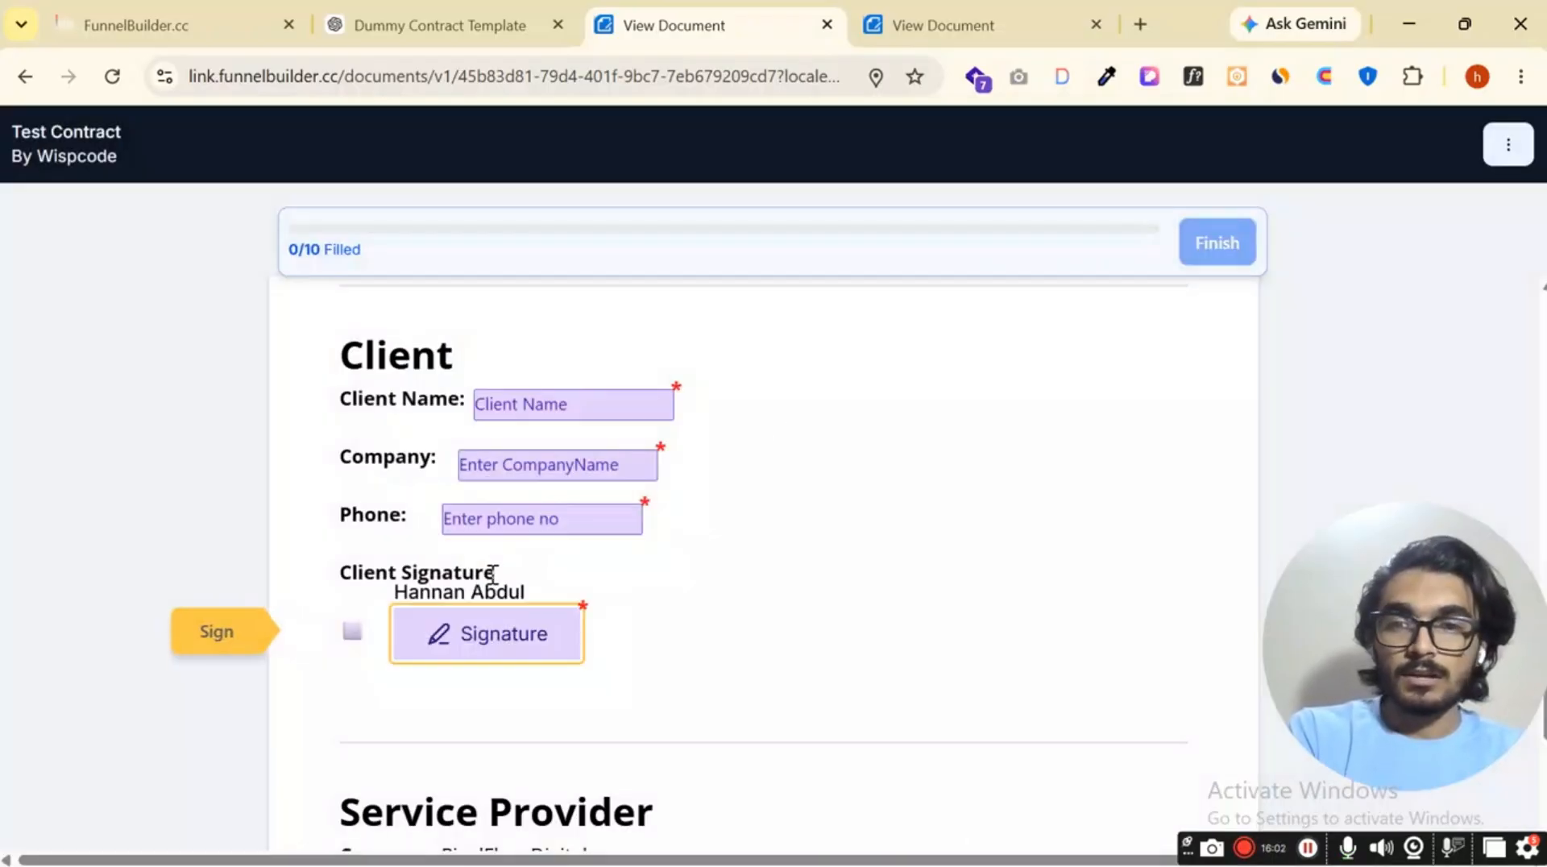
Check whether the Service Provider signature field is available on the client's signing page.
{"action": "scroll", "coordinate": [524, 548], "scroll_direction": "down", "scroll_amount": 7}
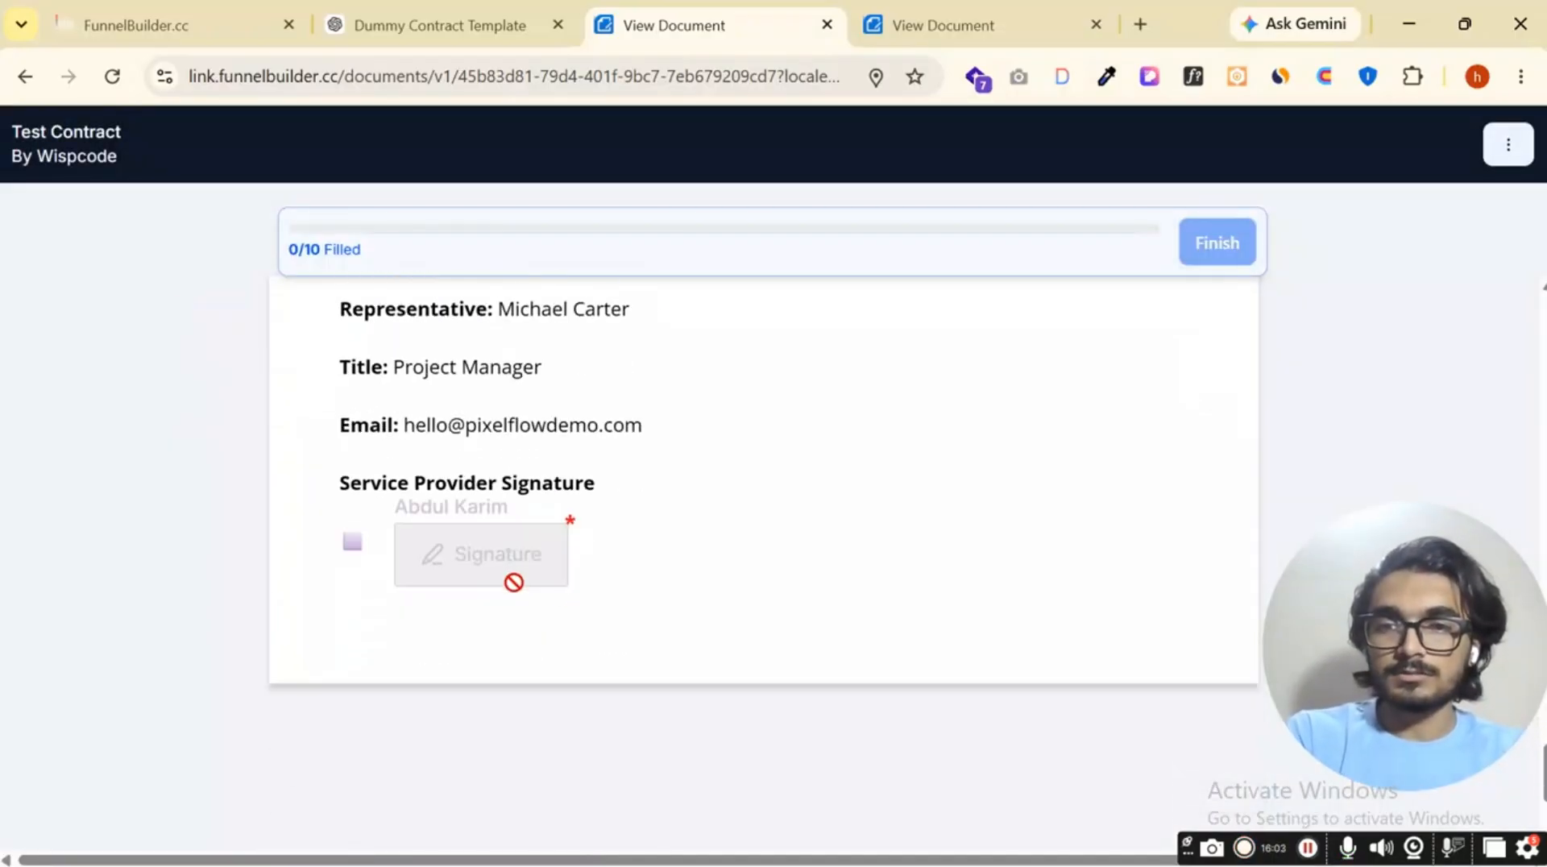
{"action": "scroll", "coordinate": [499, 556], "scroll_direction": "up", "scroll_amount": 3}
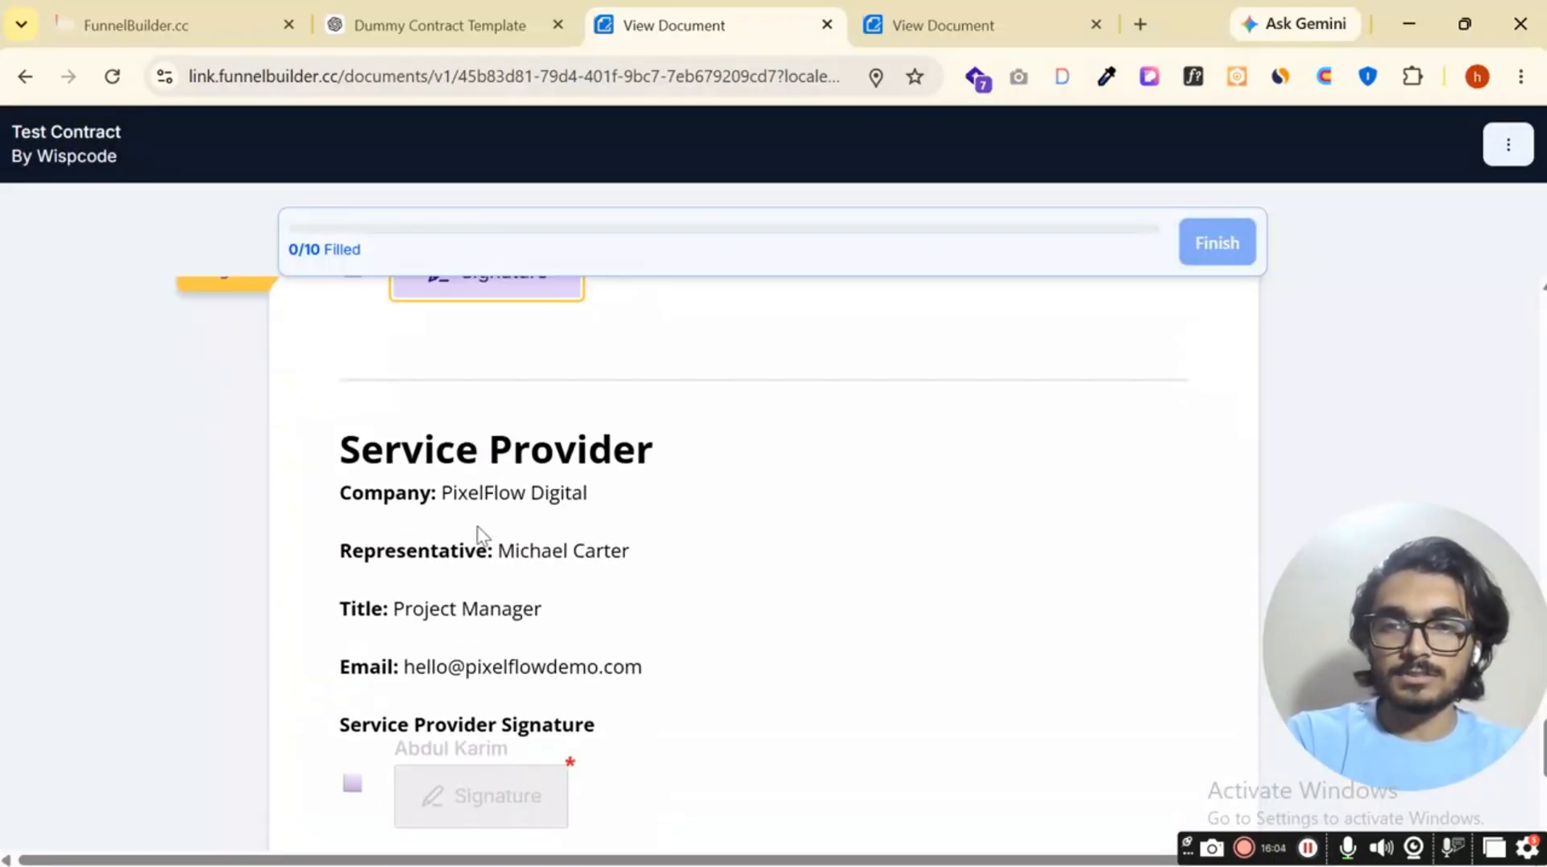
{"action": "scroll", "coordinate": [479, 540], "scroll_direction": "down", "scroll_amount": 3}
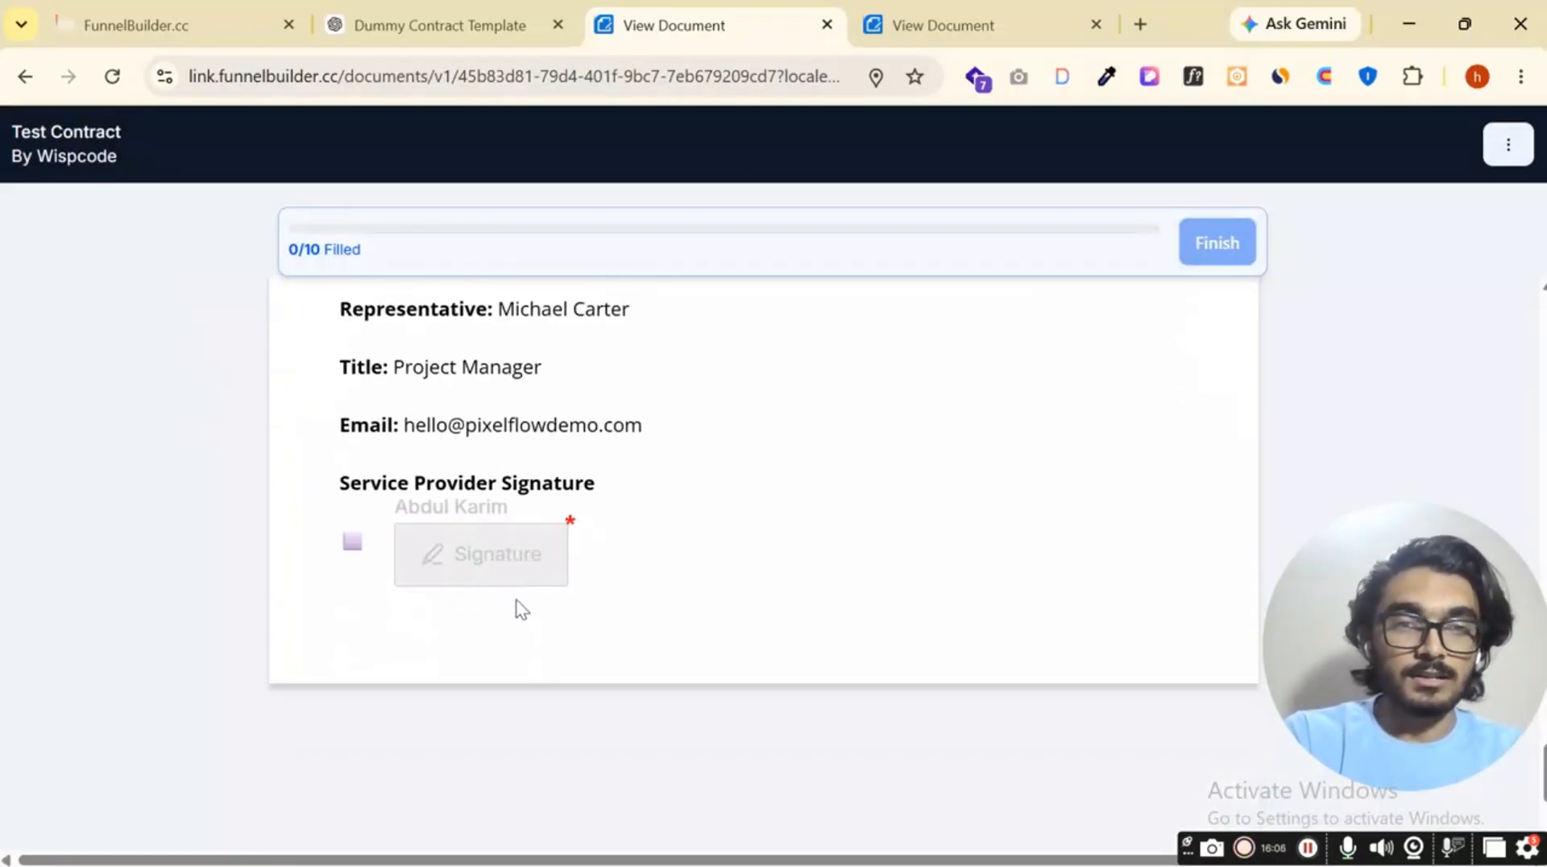
Review the service provider signer's copy of the contract and its signature dialog, then close the dialog without signing.
{"action": "left_click", "coordinate": [915, 4]}
{"action": "scroll", "coordinate": [1081, 345], "scroll_direction": "down", "scroll_amount": 5}
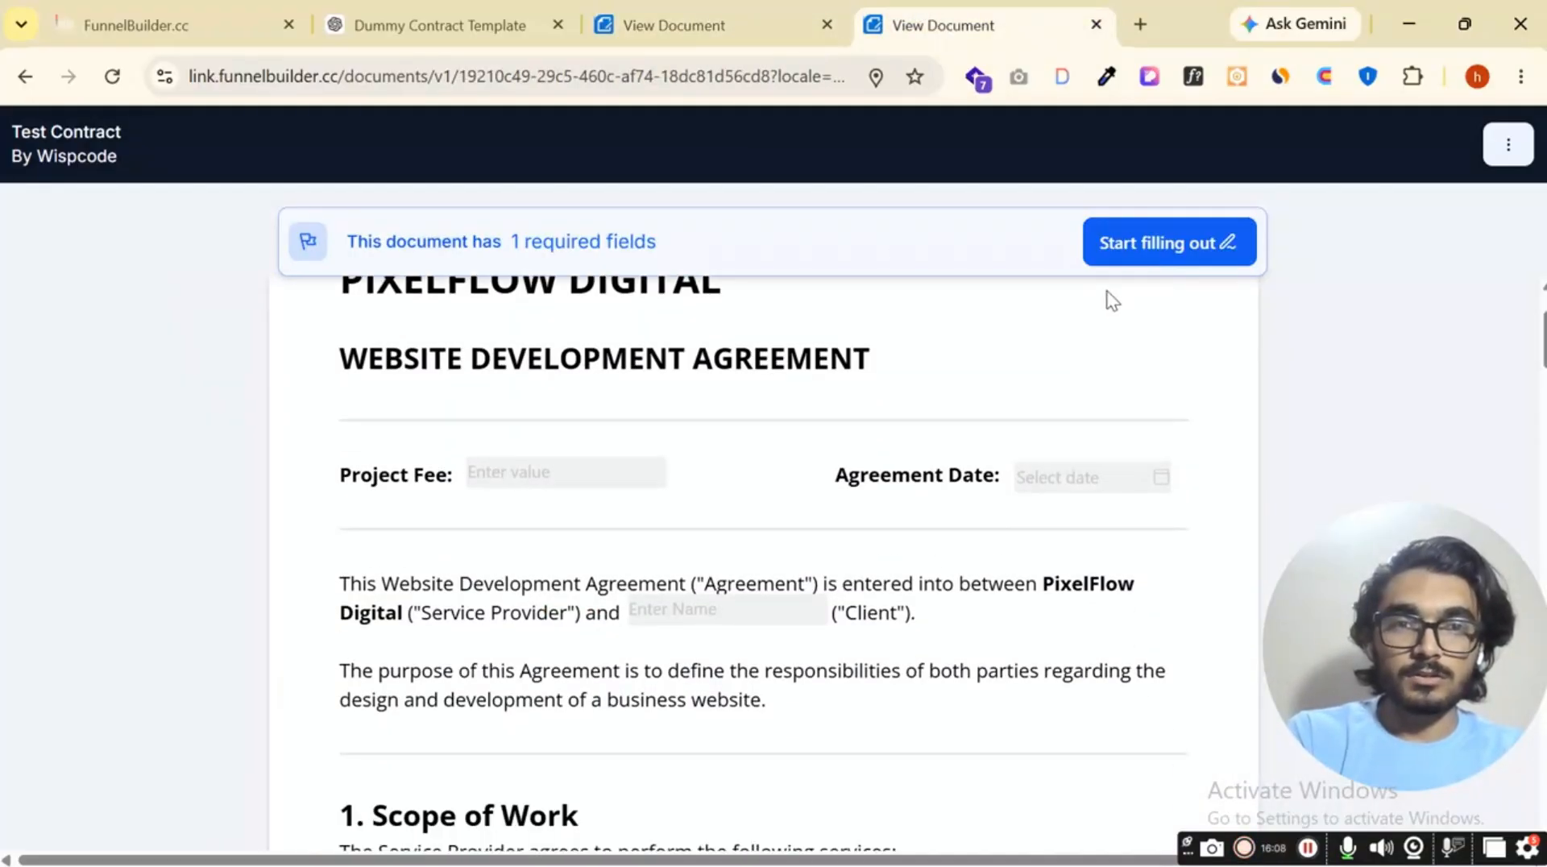
{"action": "scroll", "coordinate": [1028, 365], "scroll_direction": "up", "scroll_amount": 3}
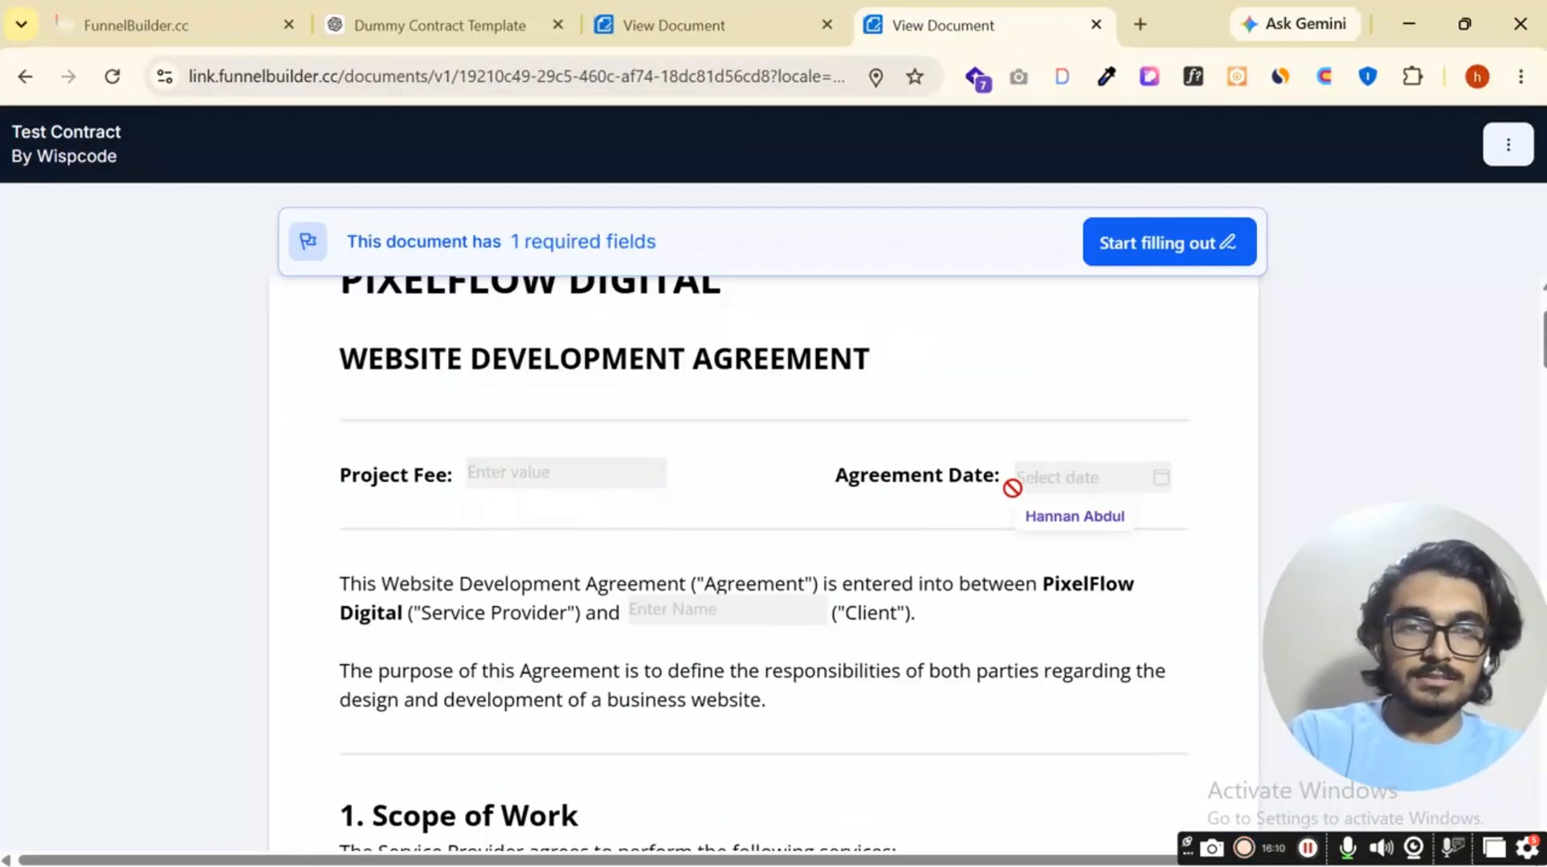
{"action": "scroll", "coordinate": [749, 461], "scroll_direction": "down", "scroll_amount": 15}
{"action": "scroll", "coordinate": [749, 470], "scroll_direction": "down", "scroll_amount": 15}
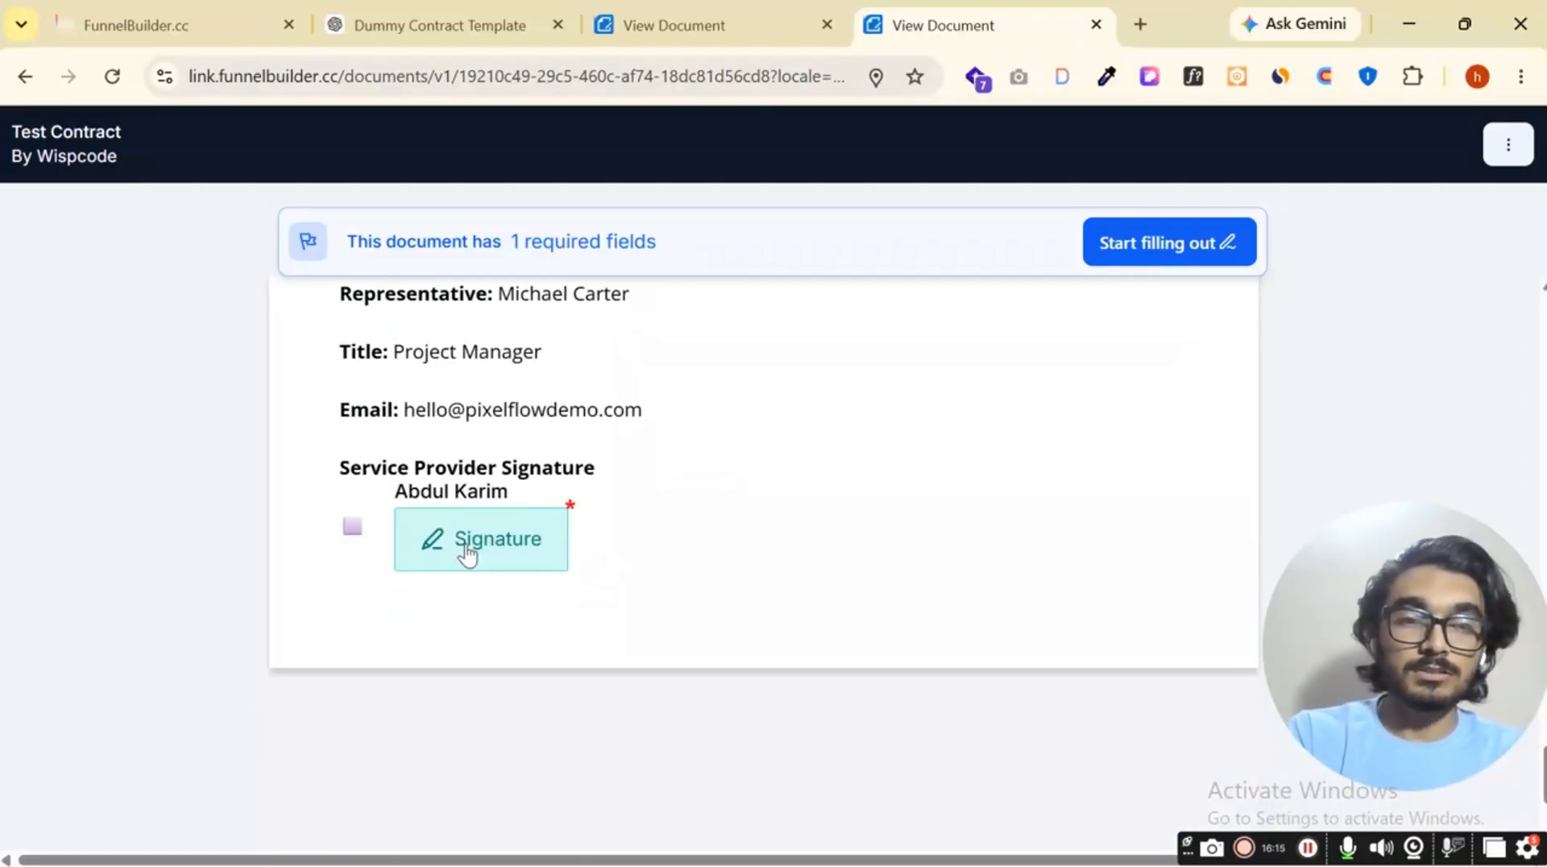
{"action": "left_click", "coordinate": [466, 553]}
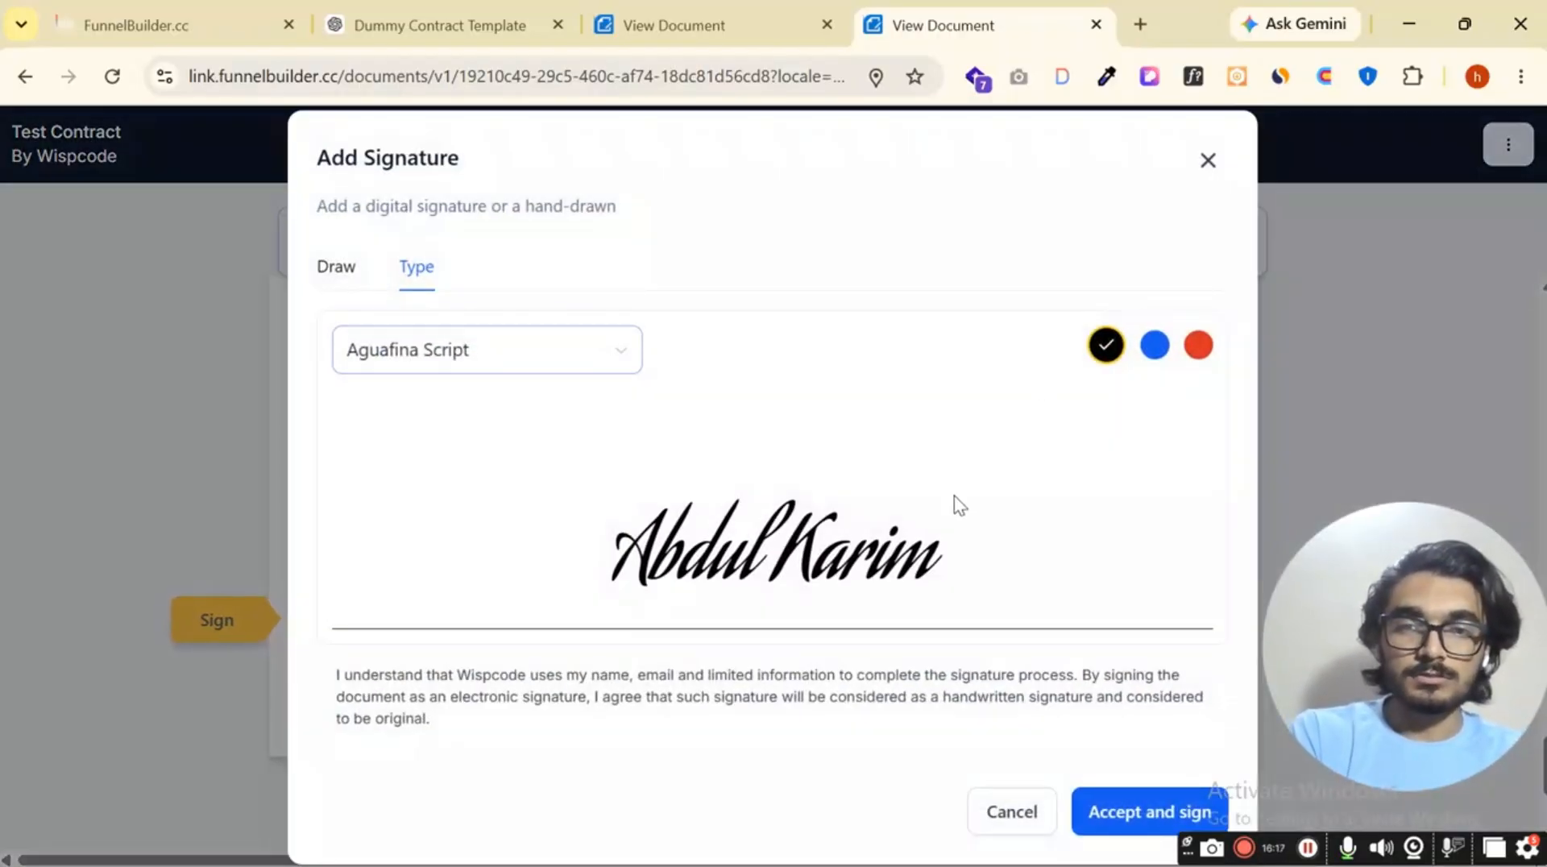
{"action": "left_click", "coordinate": [1209, 163]}
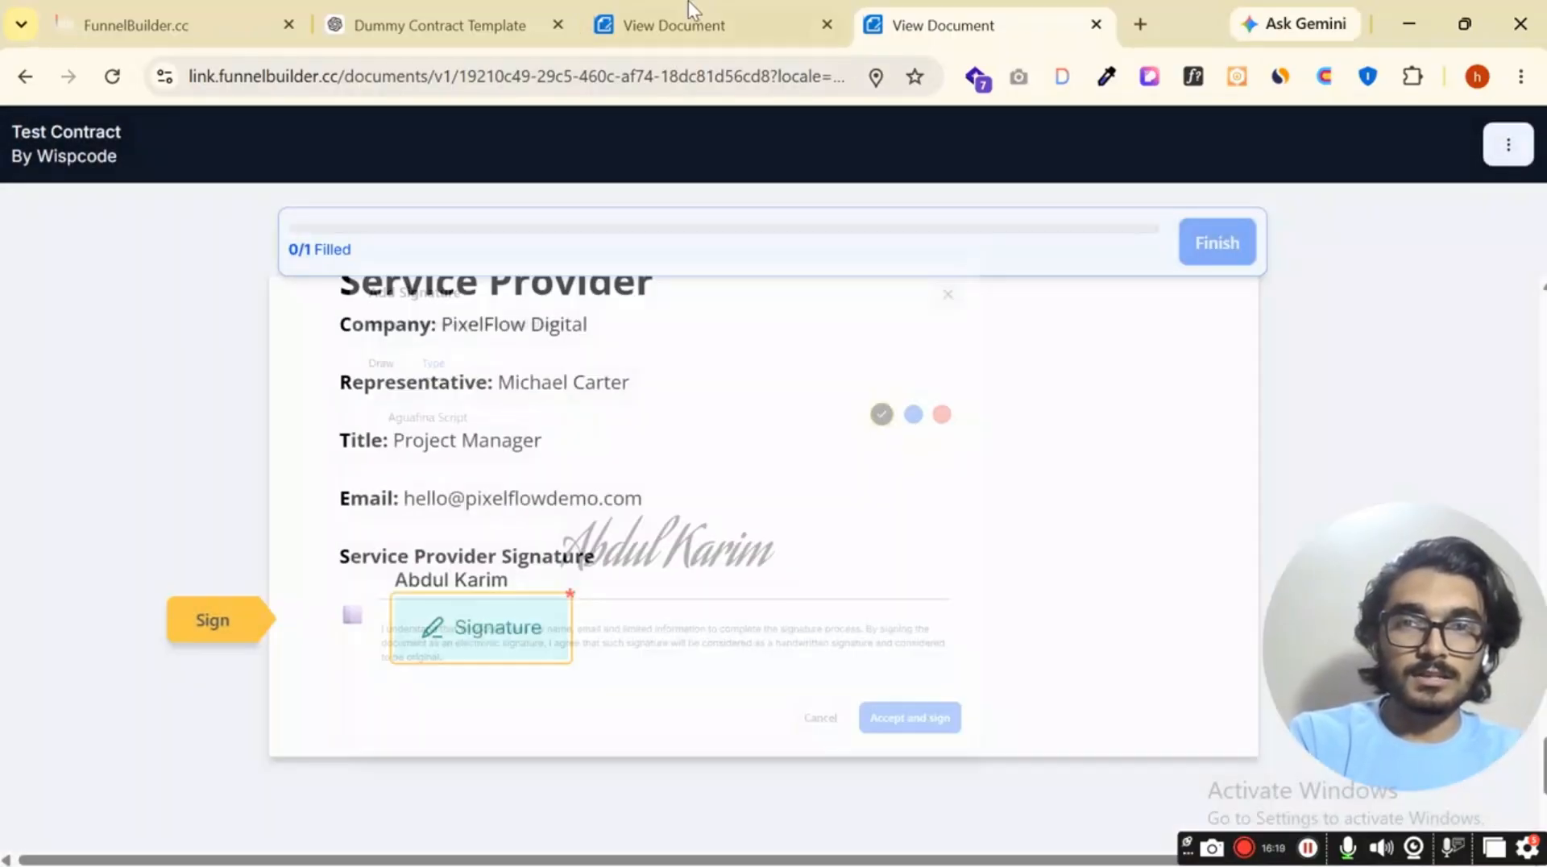
Return to the Test Contract editor and close the share links.
{"action": "left_click", "coordinate": [688, 24]}
{"action": "left_click", "coordinate": [153, 20]}
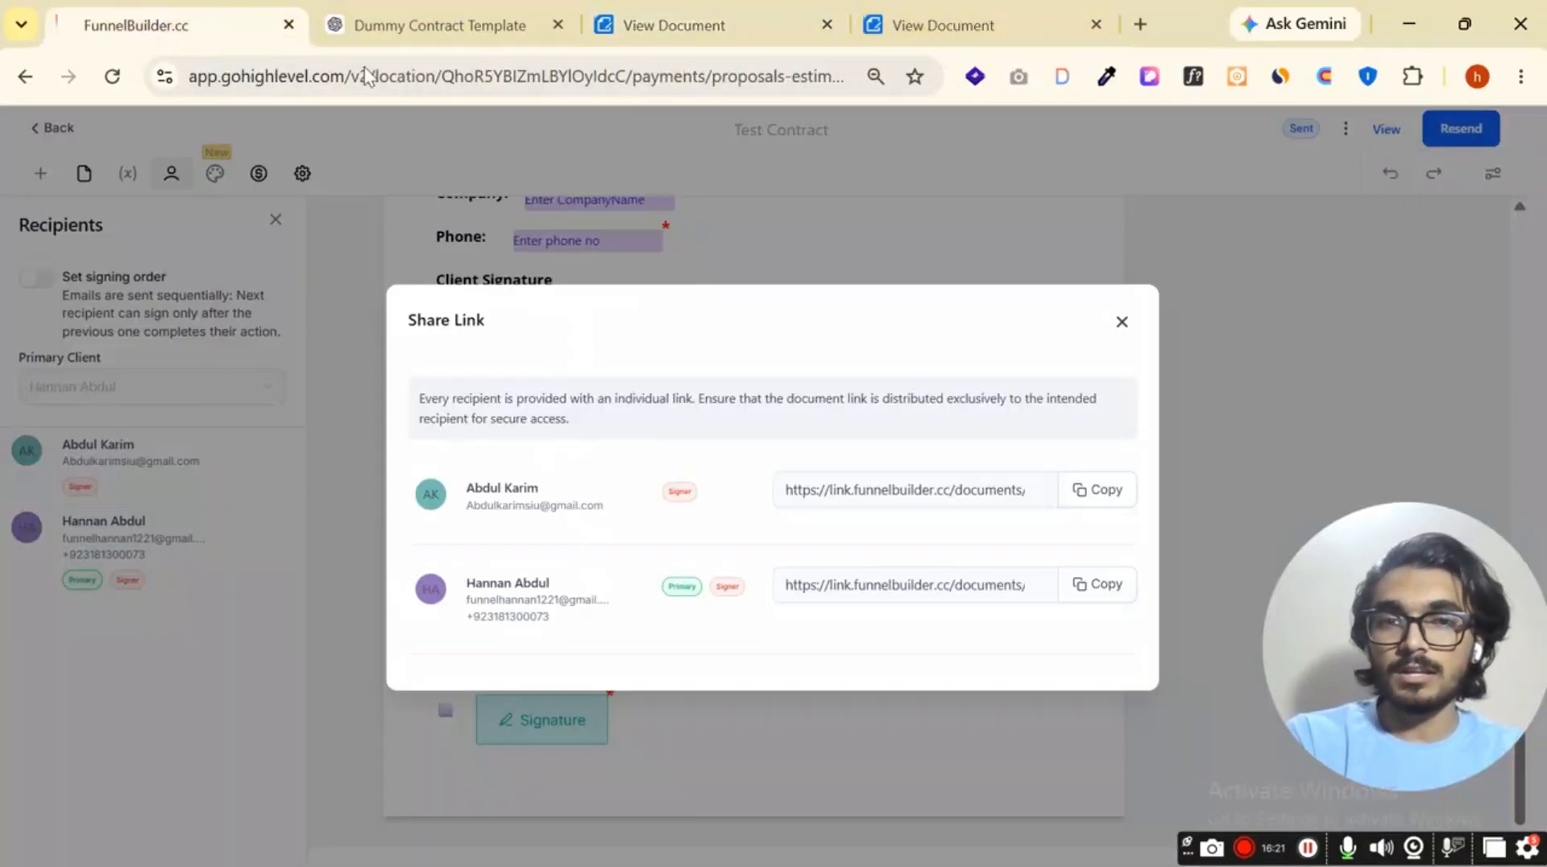
{"action": "left_click", "coordinate": [1122, 323]}
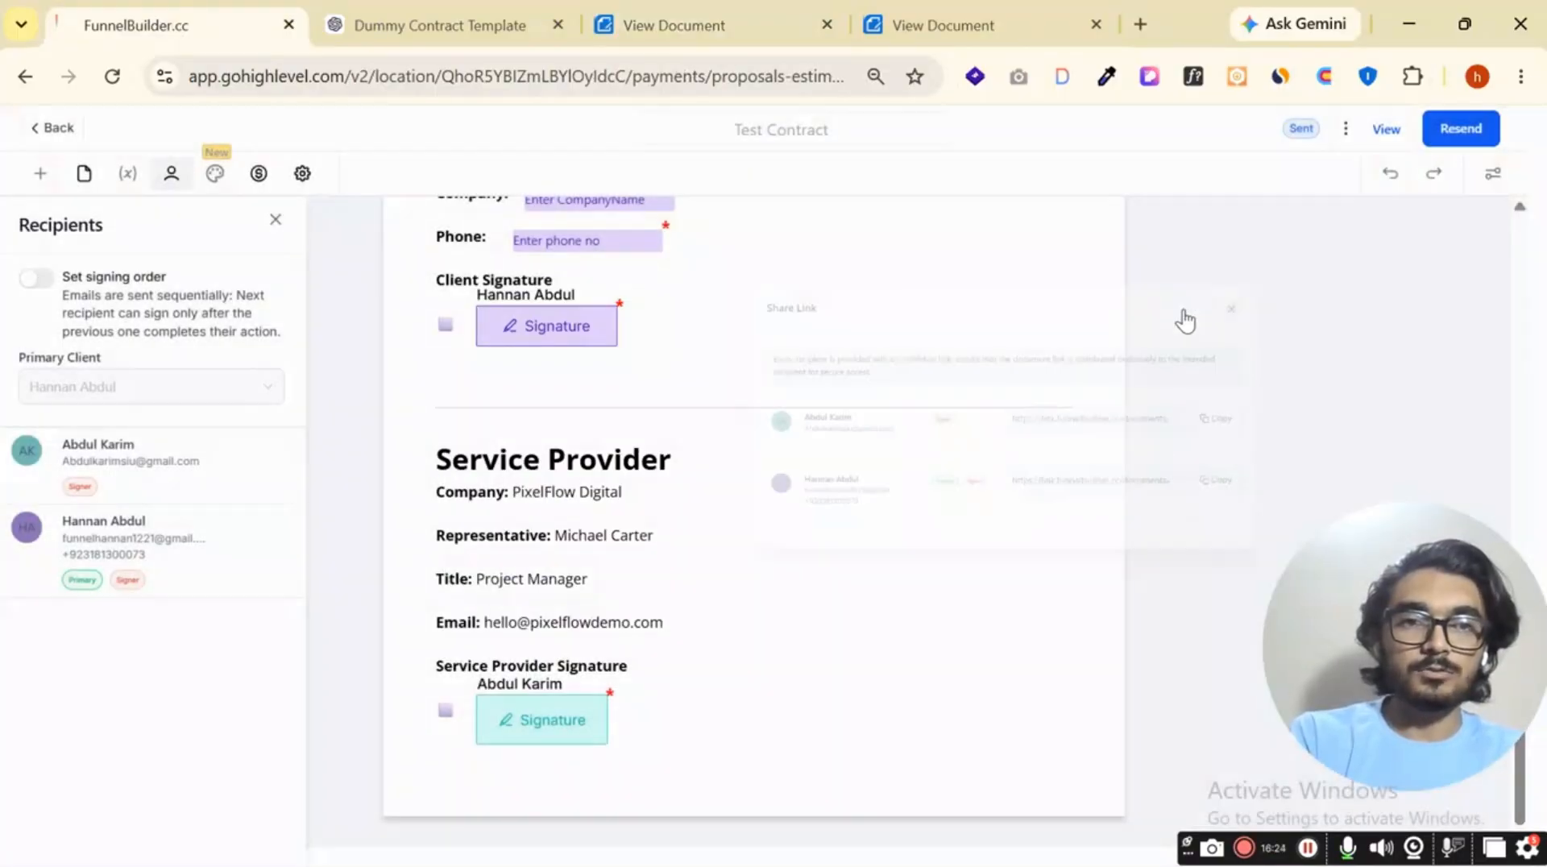
Check the resend options and selected email recipients for the Test Contract, then close the dialog without sending.
{"action": "left_click", "coordinate": [1480, 137]}
{"action": "left_click", "coordinate": [1434, 176]}
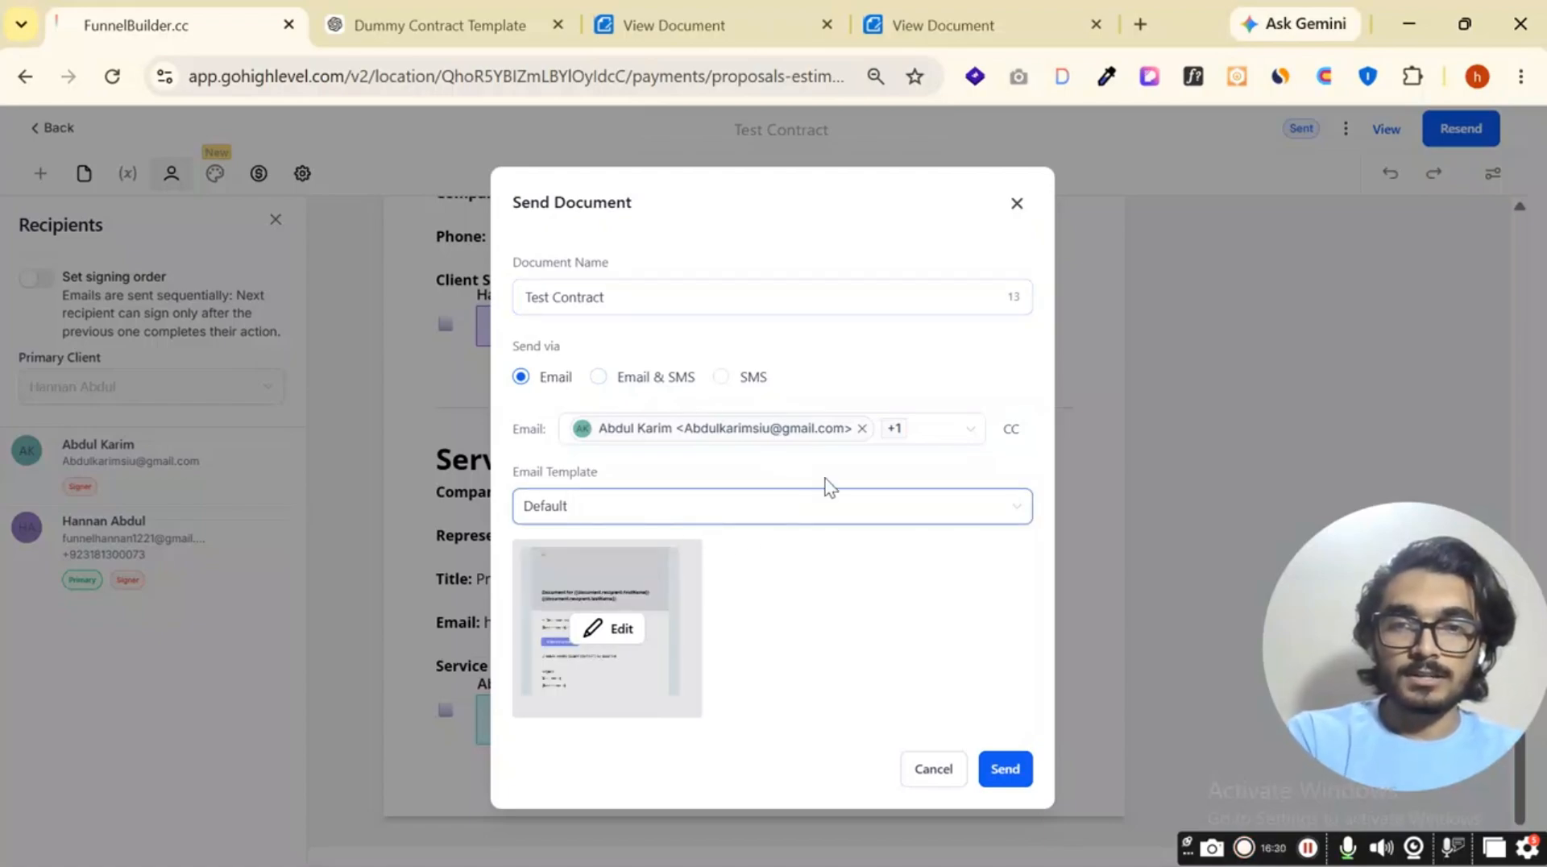
{"action": "left_click", "coordinate": [956, 435]}
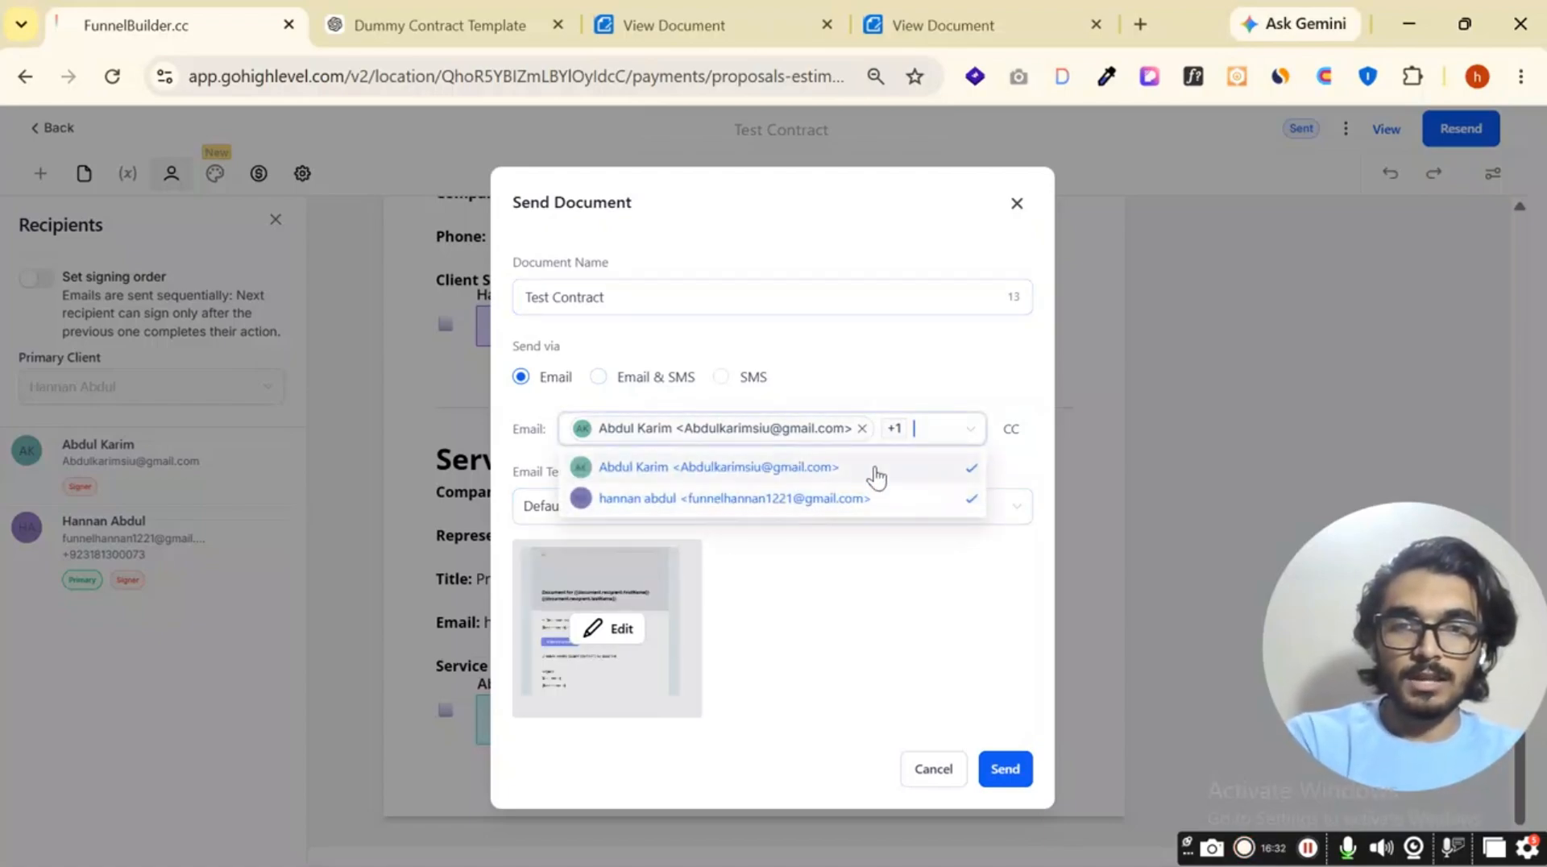
{"action": "left_click", "coordinate": [919, 592]}
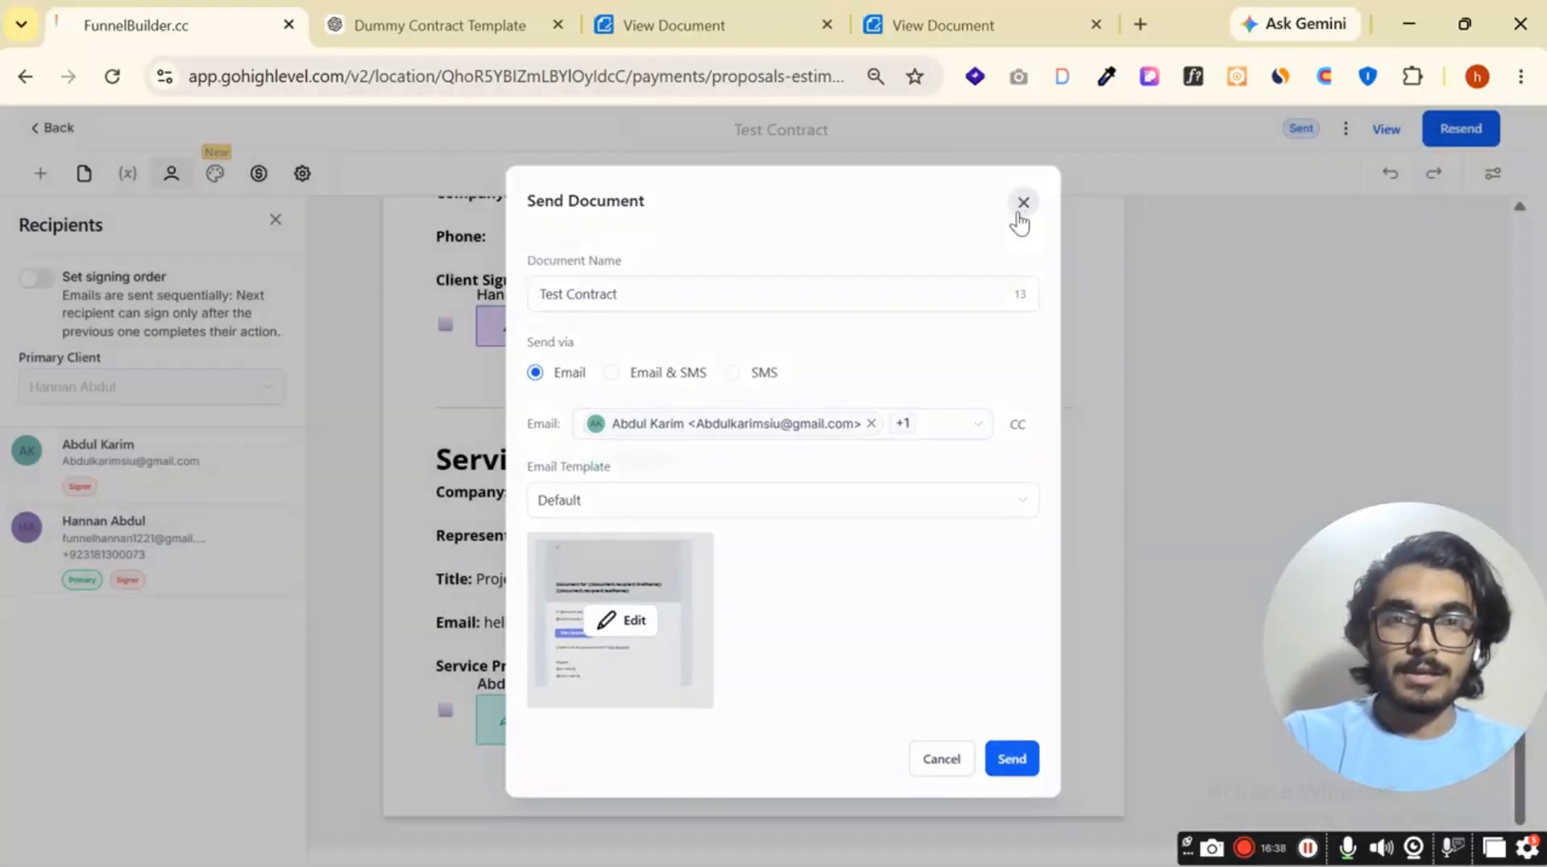
{"action": "left_click", "coordinate": [1016, 204]}
Leave the Test Contract for the Documents & Contracts list and close both signing-page tabs.
{"action": "scroll", "coordinate": [613, 363], "scroll_direction": "up", "scroll_amount": 3}
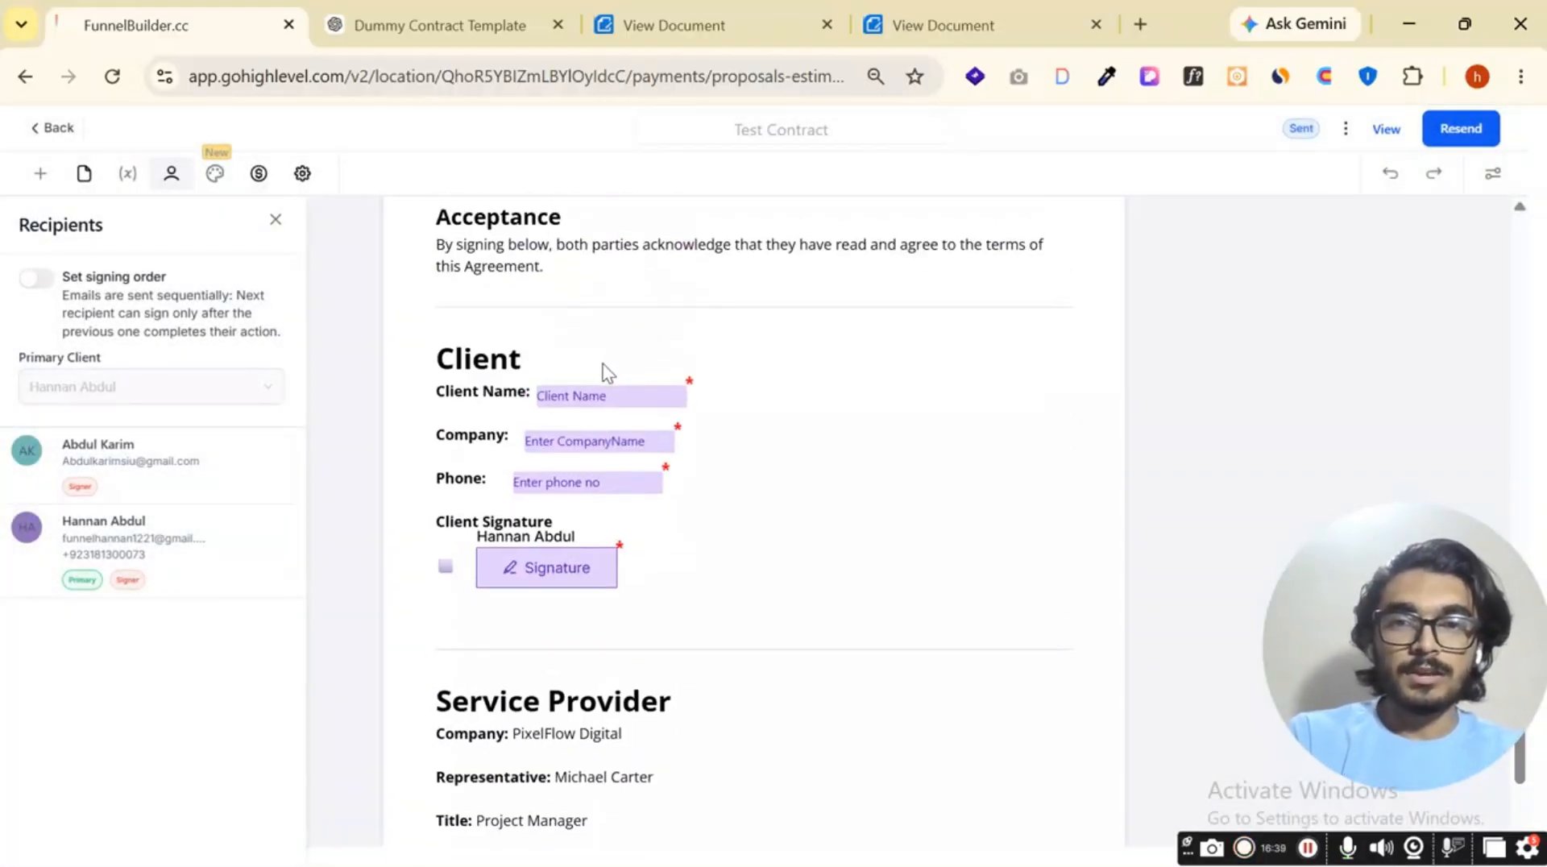
{"action": "scroll", "coordinate": [631, 504], "scroll_direction": "down", "scroll_amount": 3}
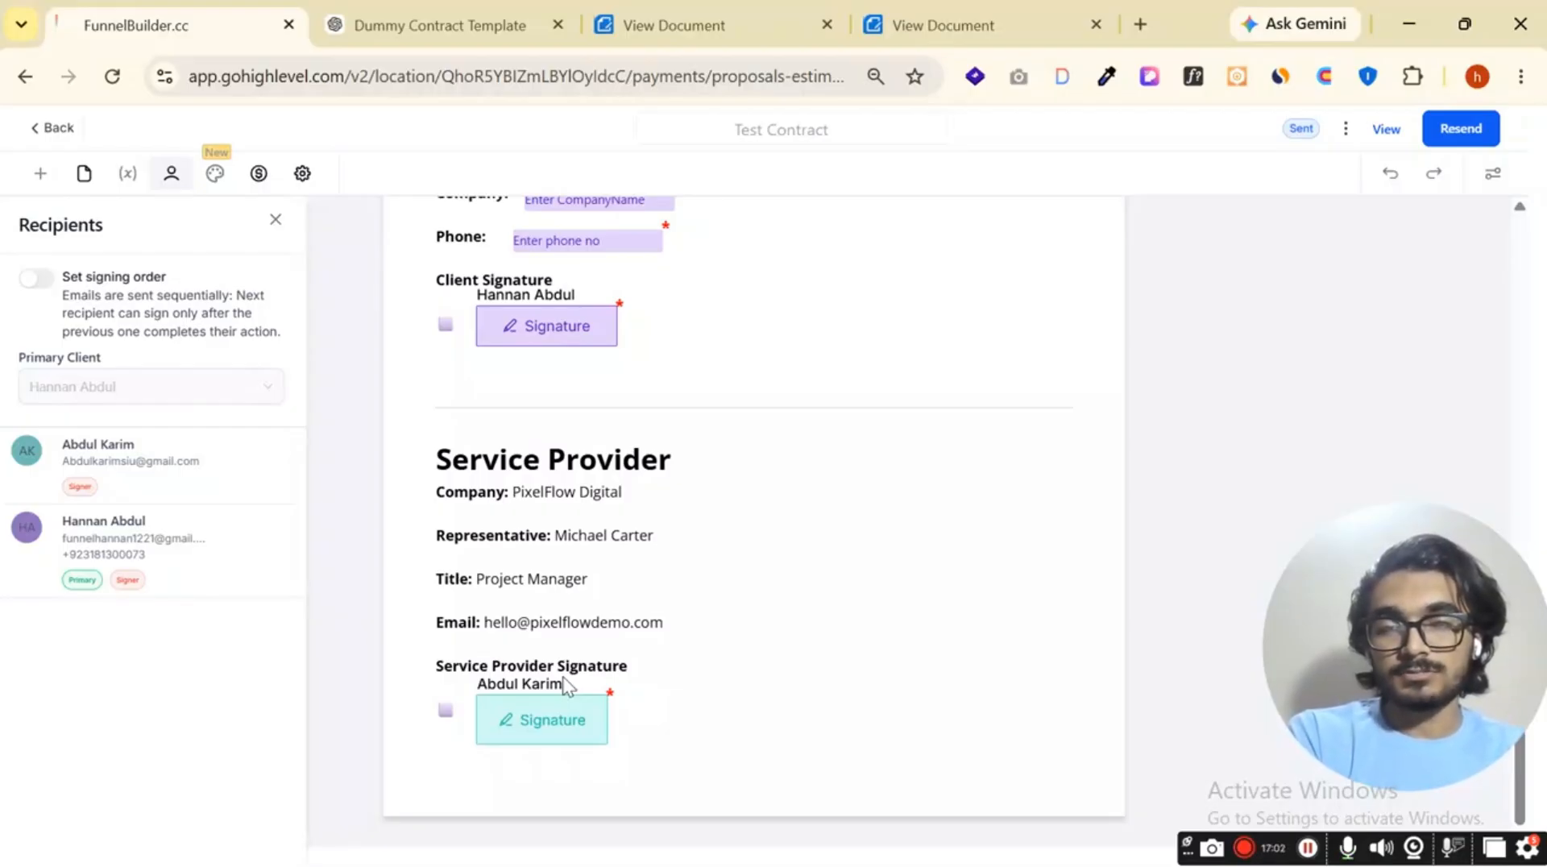
{"action": "scroll", "coordinate": [754, 359], "scroll_direction": "up", "scroll_amount": 20}
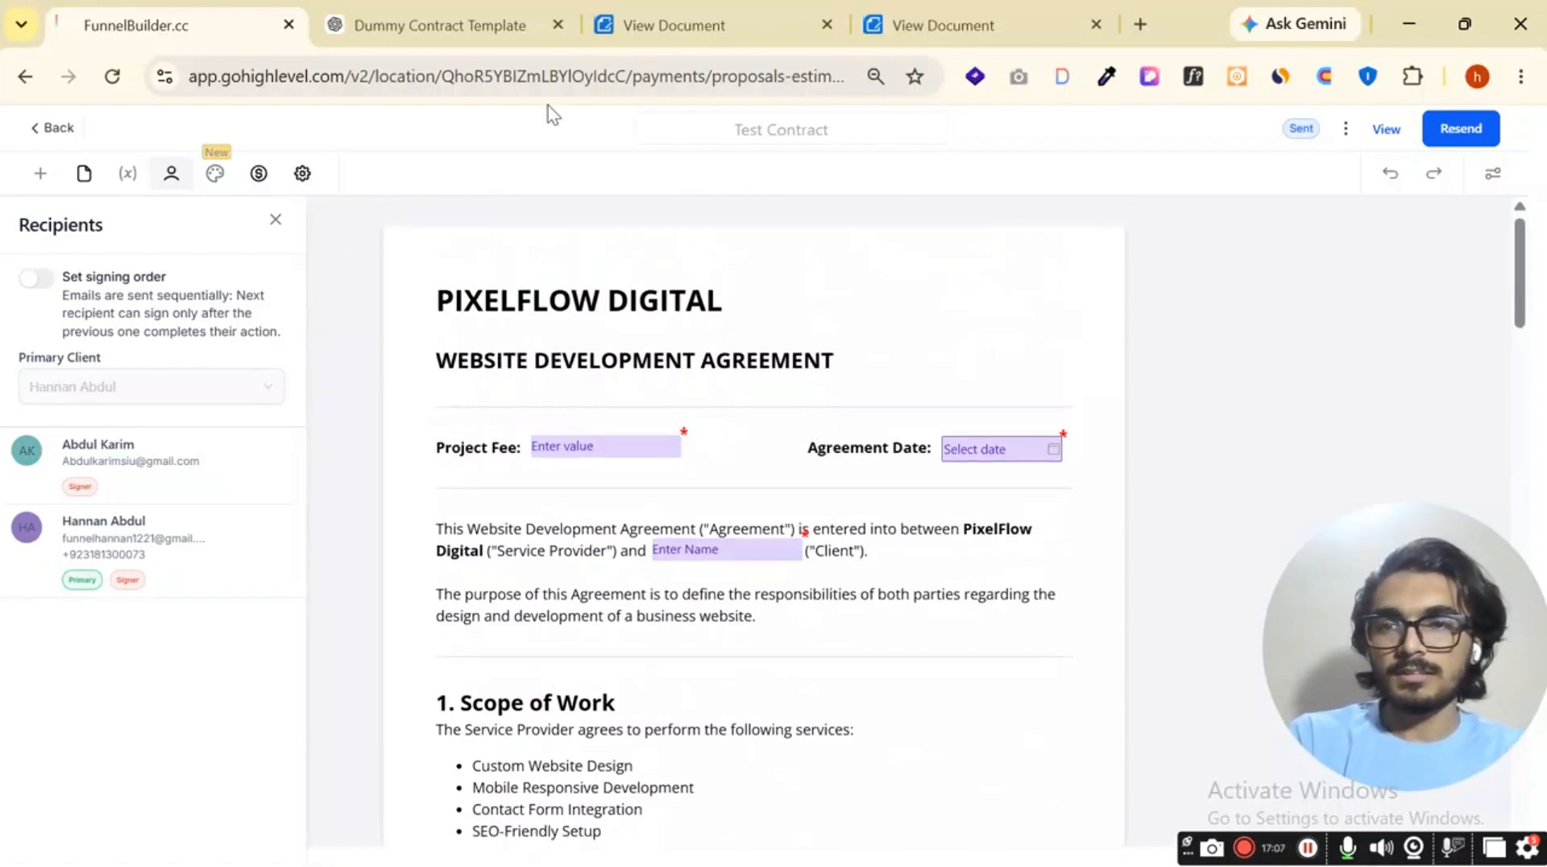
{"action": "left_click", "coordinate": [57, 129]}
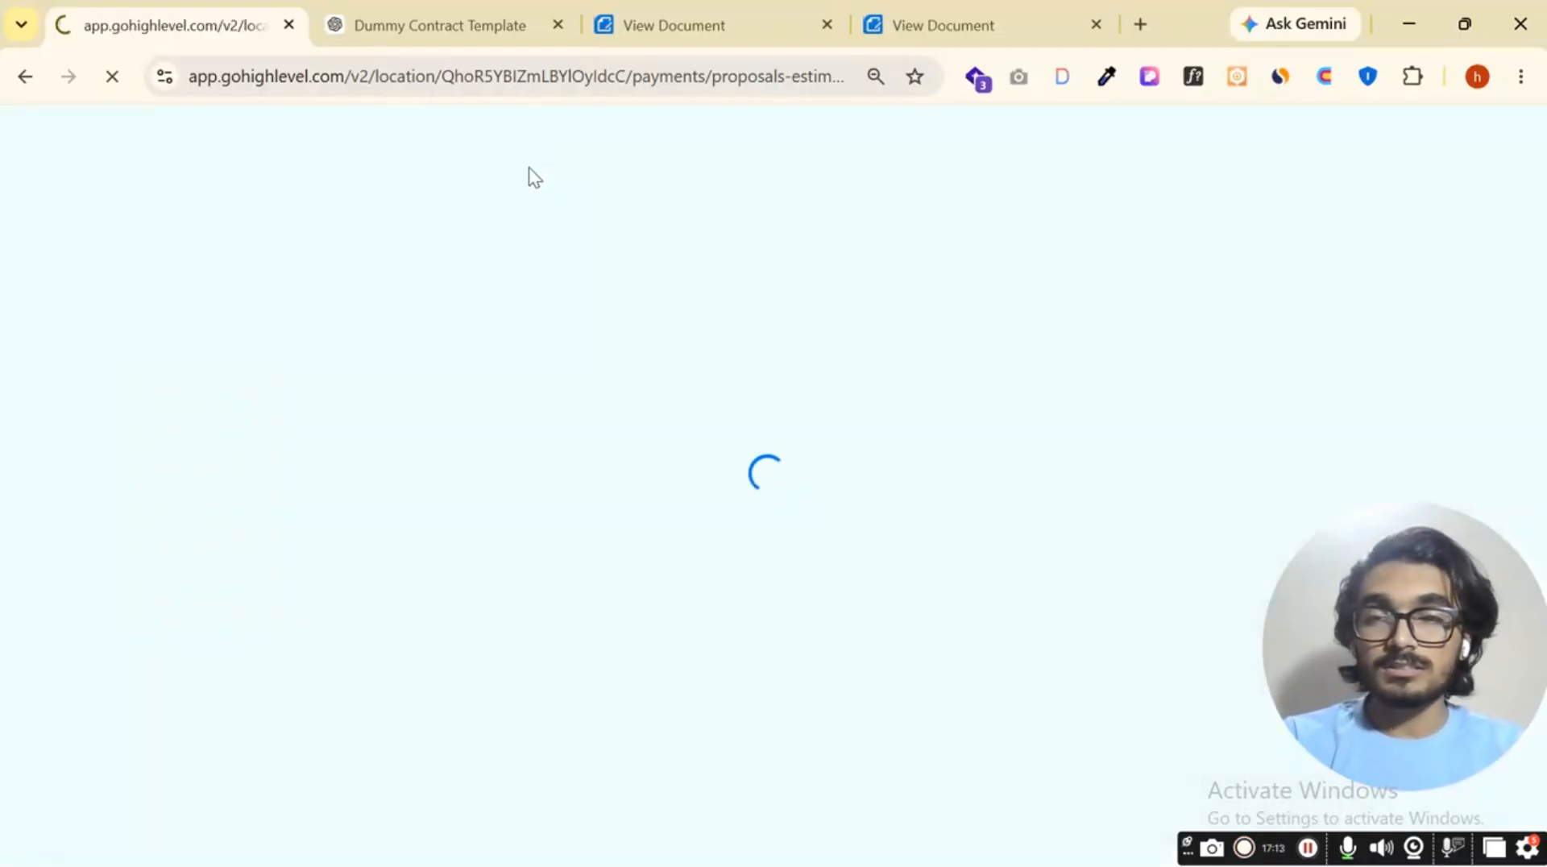
{"action": "left_click", "coordinate": [827, 26]}
{"action": "left_click", "coordinate": [825, 25]}
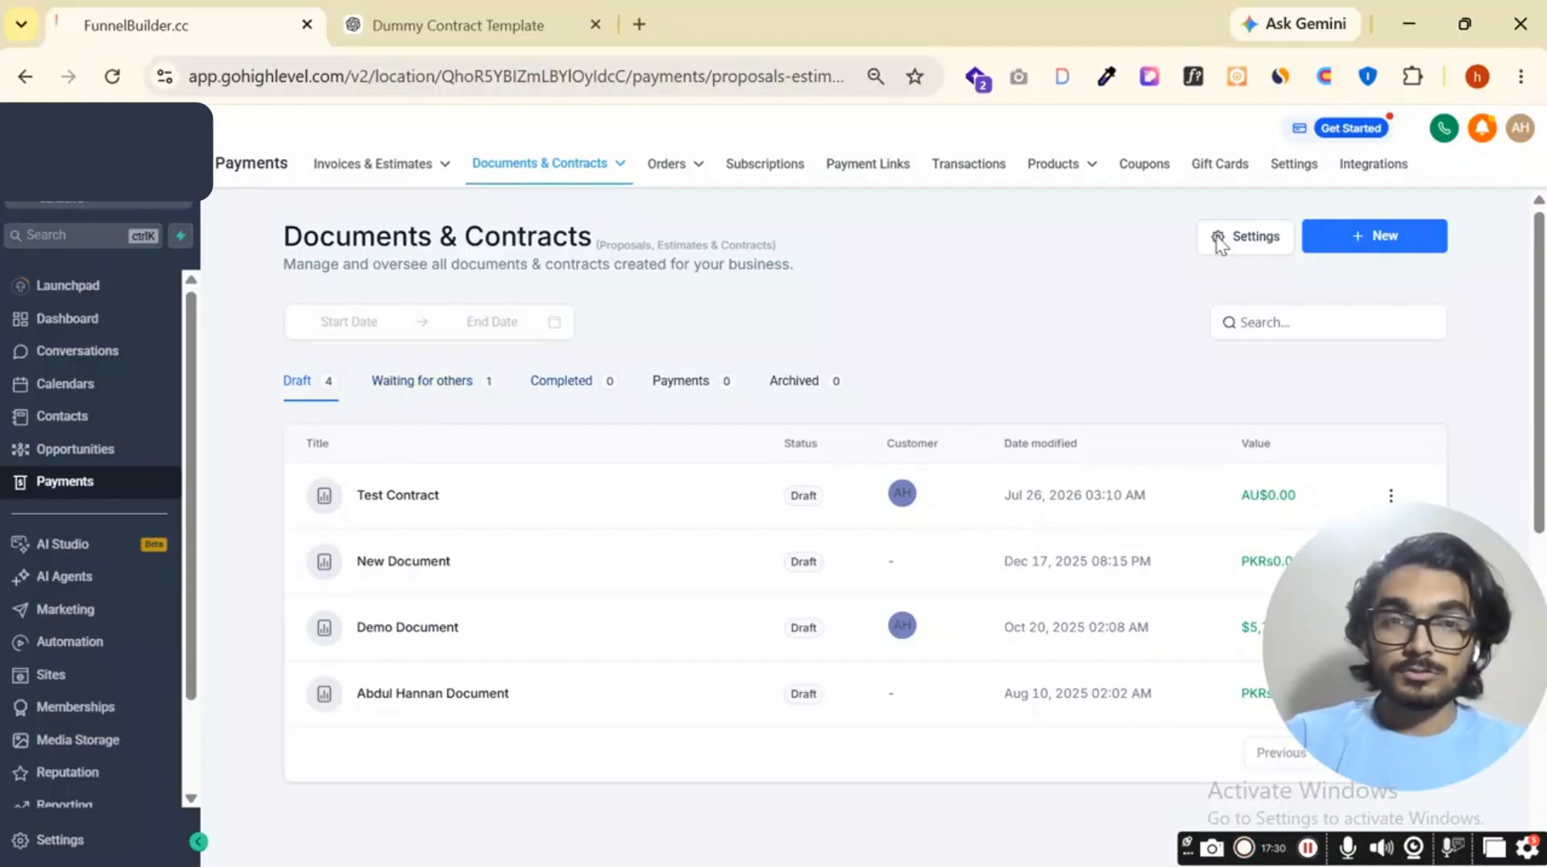
Open the document settings and inspect the customer notification sender name and email options, leaving the custom email sender switched off.
{"action": "left_click", "coordinate": [1233, 238]}
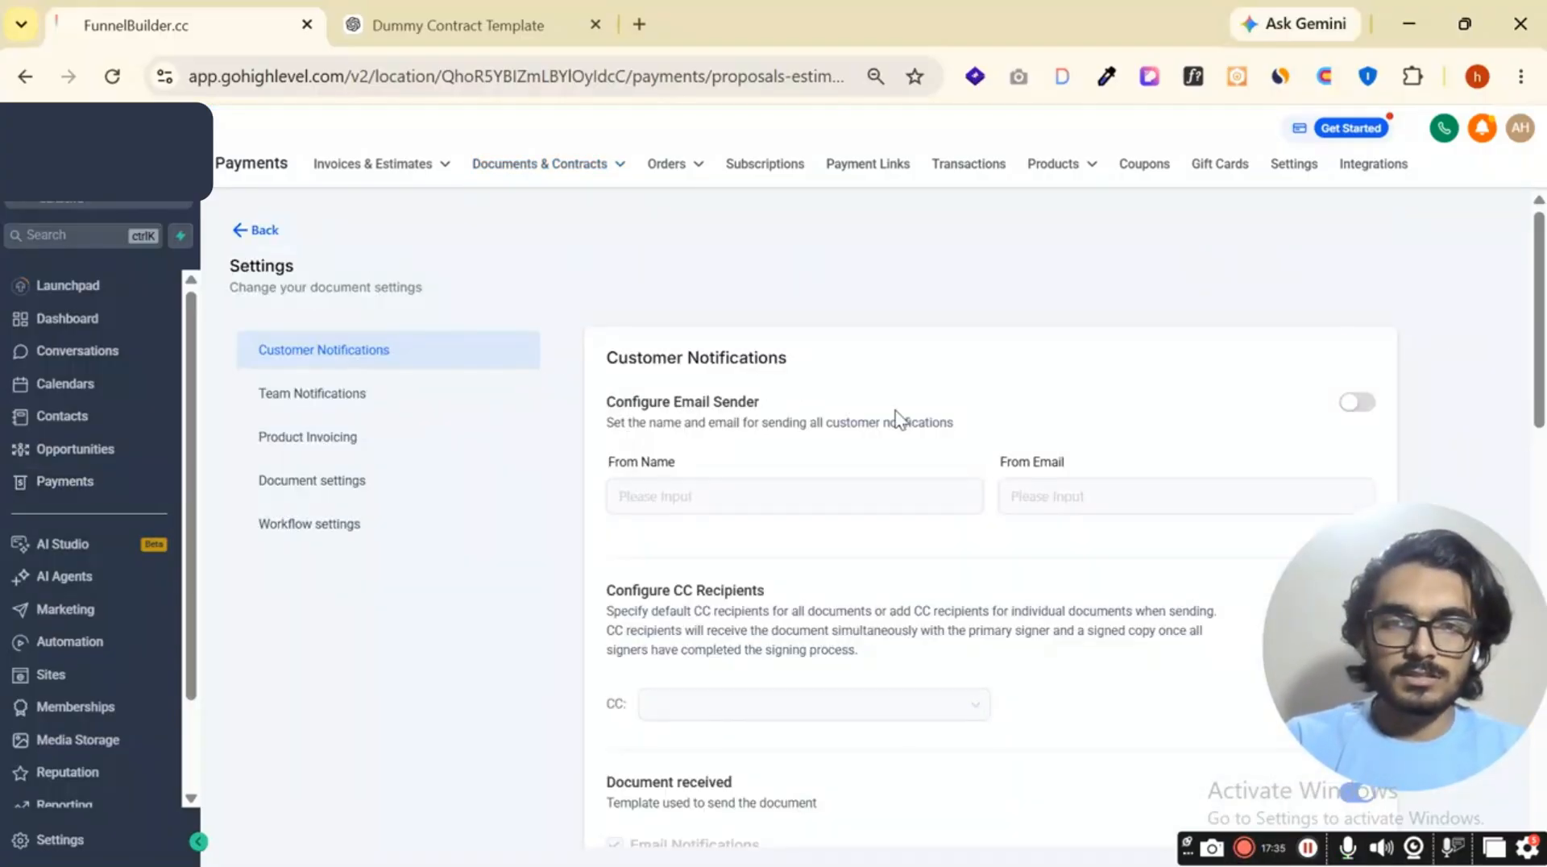
{"action": "scroll", "coordinate": [896, 419], "scroll_direction": "down", "scroll_amount": 2}
{"action": "left_click", "coordinate": [1350, 284]}
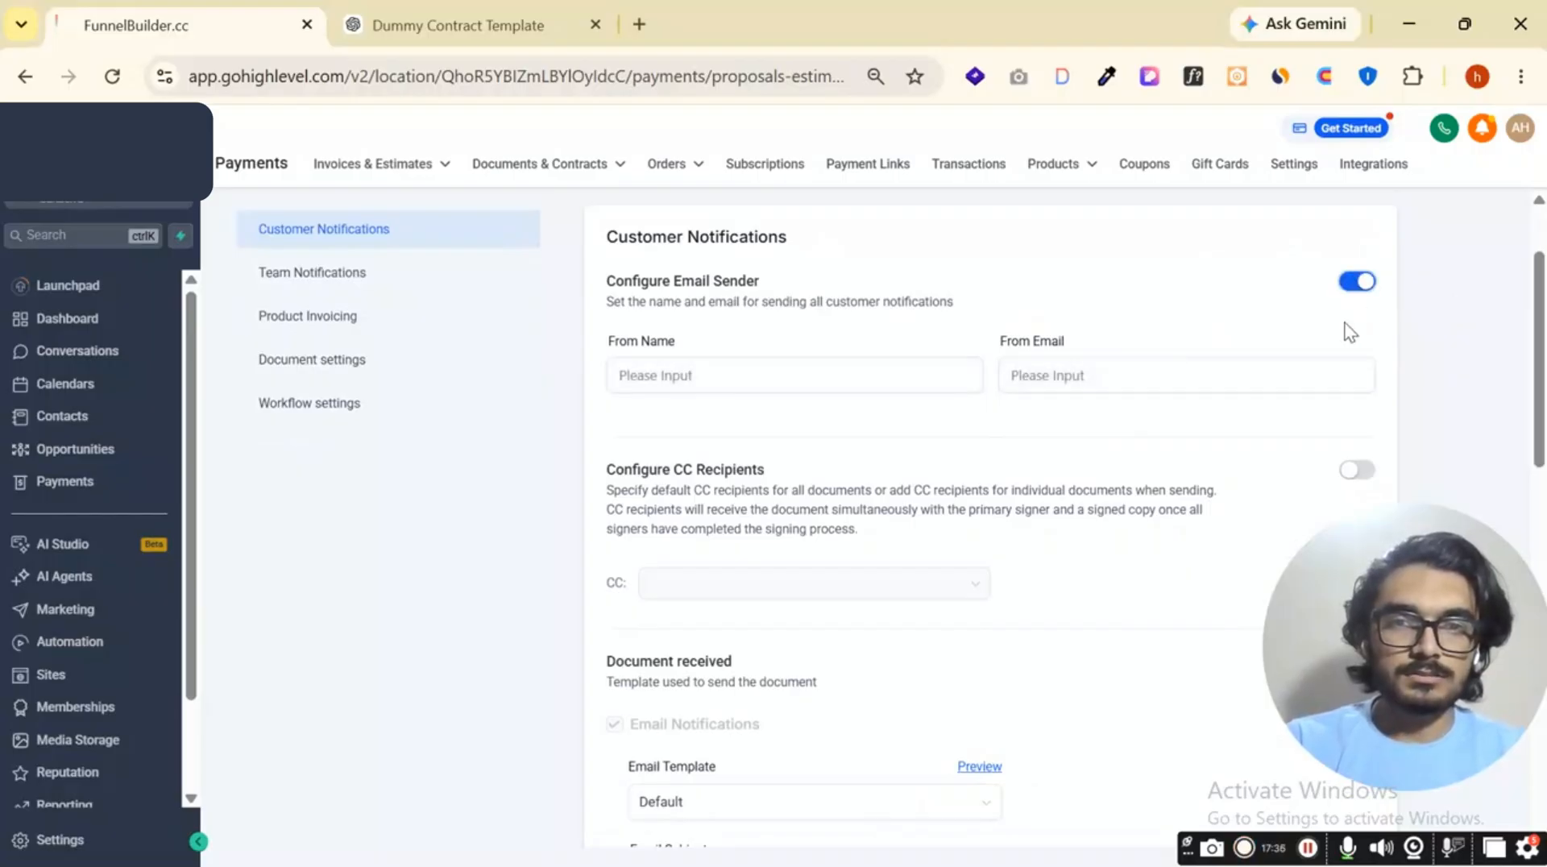
{"action": "left_click", "coordinate": [693, 369]}
{"action": "left_click", "coordinate": [1136, 372]}
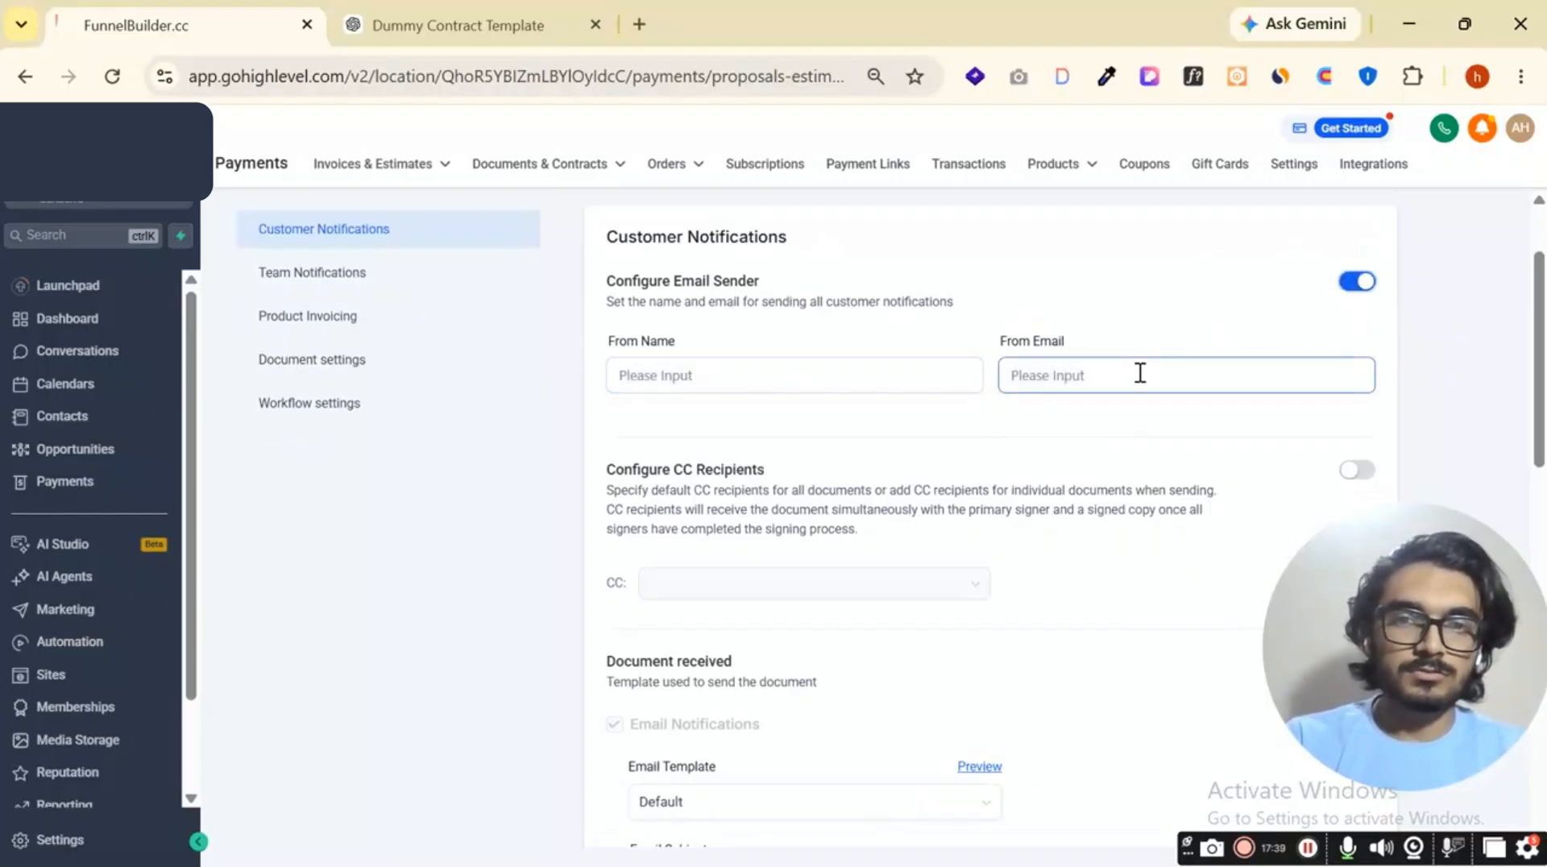
{"action": "scroll", "coordinate": [1058, 434], "scroll_direction": "down", "scroll_amount": 2}
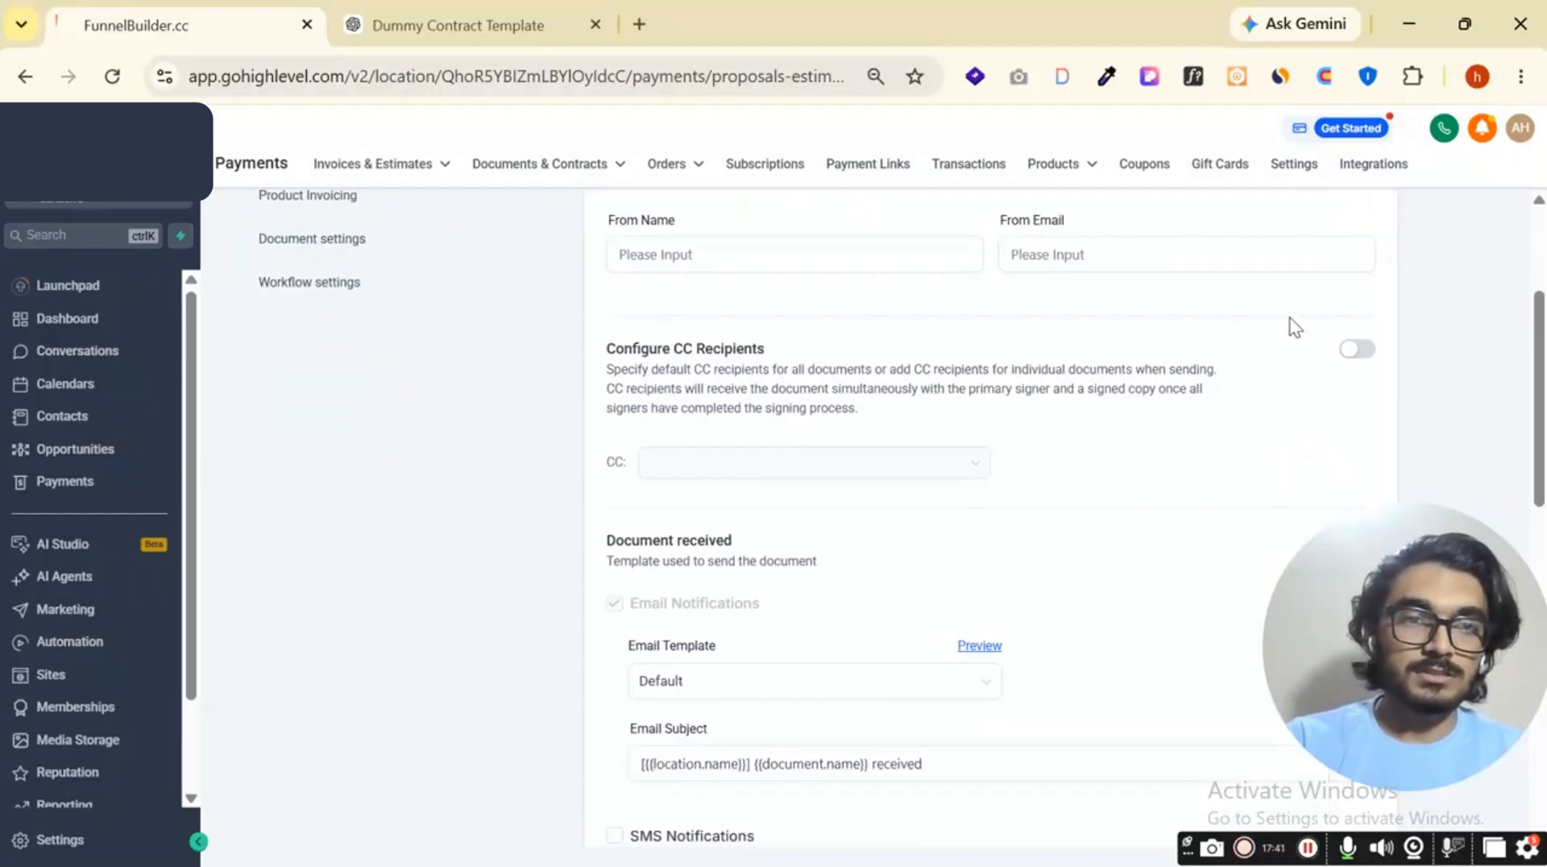
{"action": "scroll", "coordinate": [1295, 327], "scroll_direction": "up", "scroll_amount": 4}
{"action": "left_click", "coordinate": [1357, 400]}
Preview the Default email template used for the Document received customer notification.
{"action": "scroll", "coordinate": [935, 596], "scroll_direction": "down", "scroll_amount": 2}
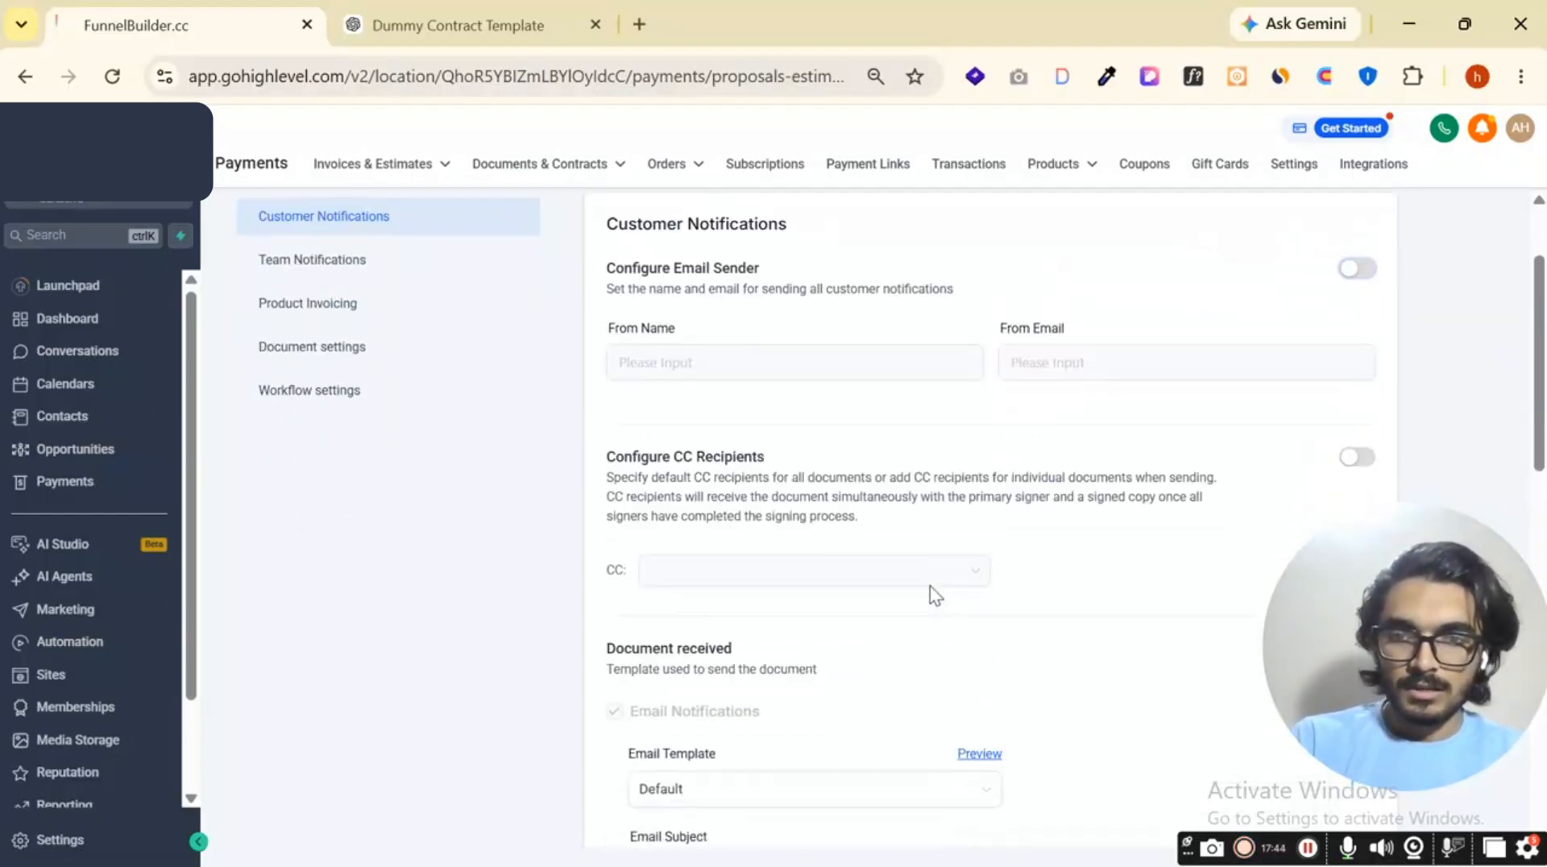
{"action": "scroll", "coordinate": [934, 596], "scroll_direction": "down", "scroll_amount": 6}
{"action": "scroll", "coordinate": [847, 343], "scroll_direction": "up", "scroll_amount": 2}
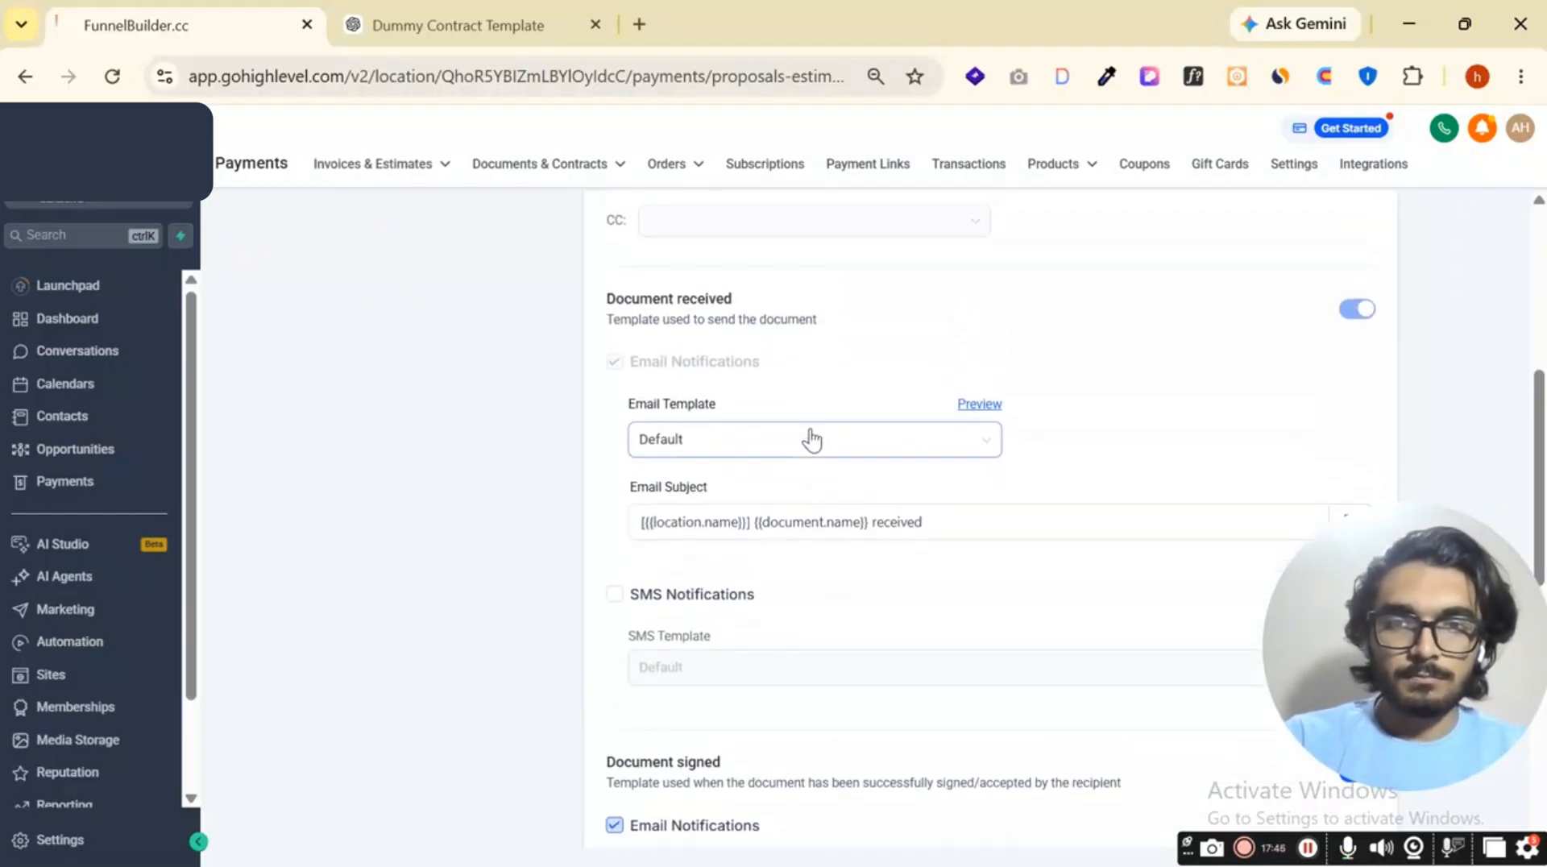
{"action": "left_click", "coordinate": [971, 406]}
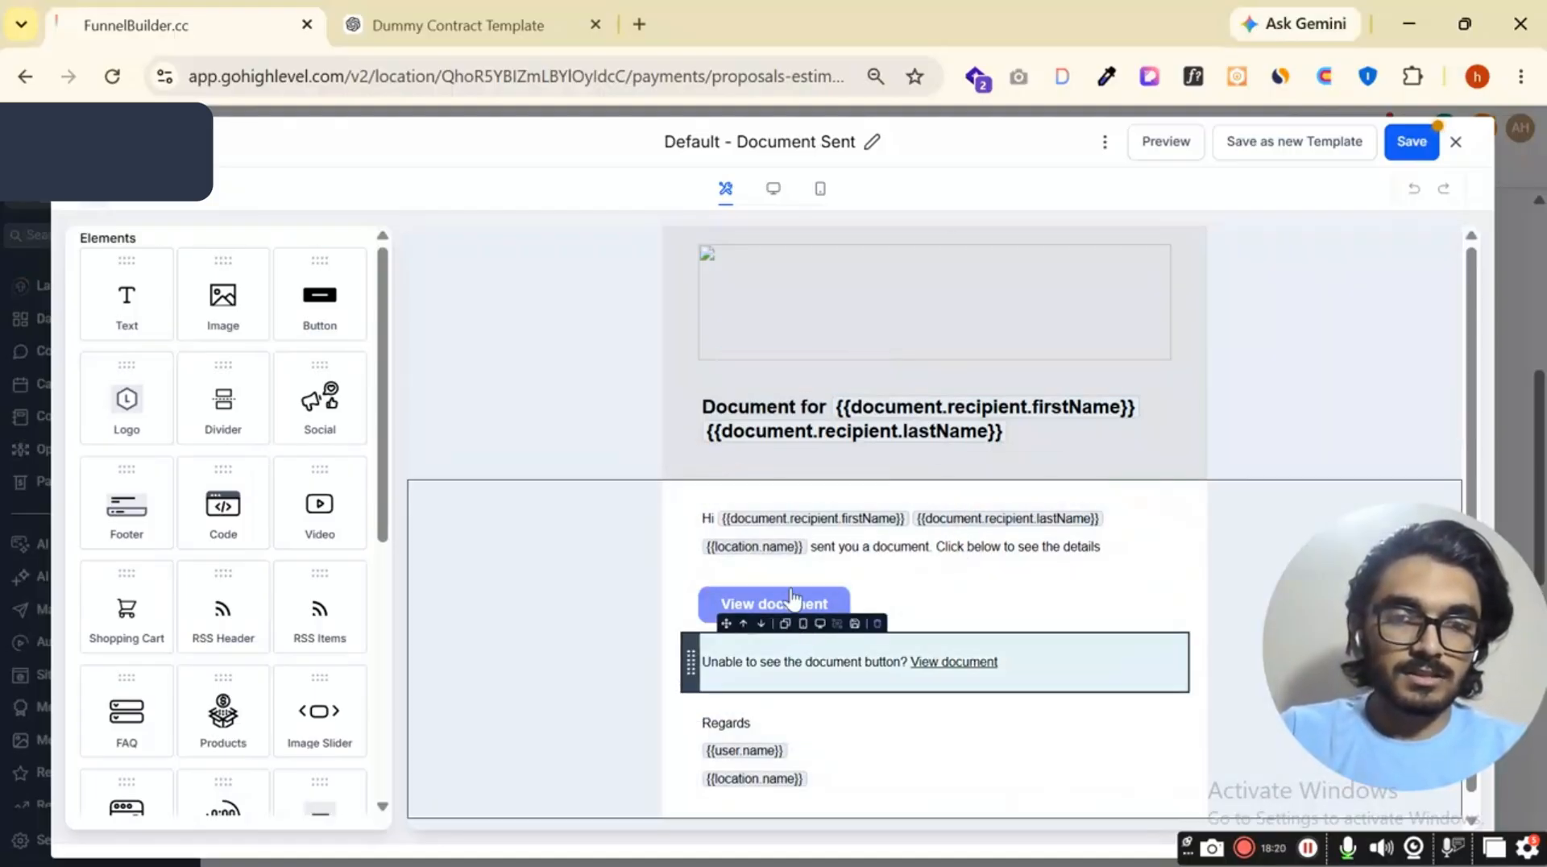
Look through the elements and layouts offered for the Default - Document Sent email template, then close the editor without saving.
{"action": "scroll", "coordinate": [240, 483], "scroll_direction": "down", "scroll_amount": 6}
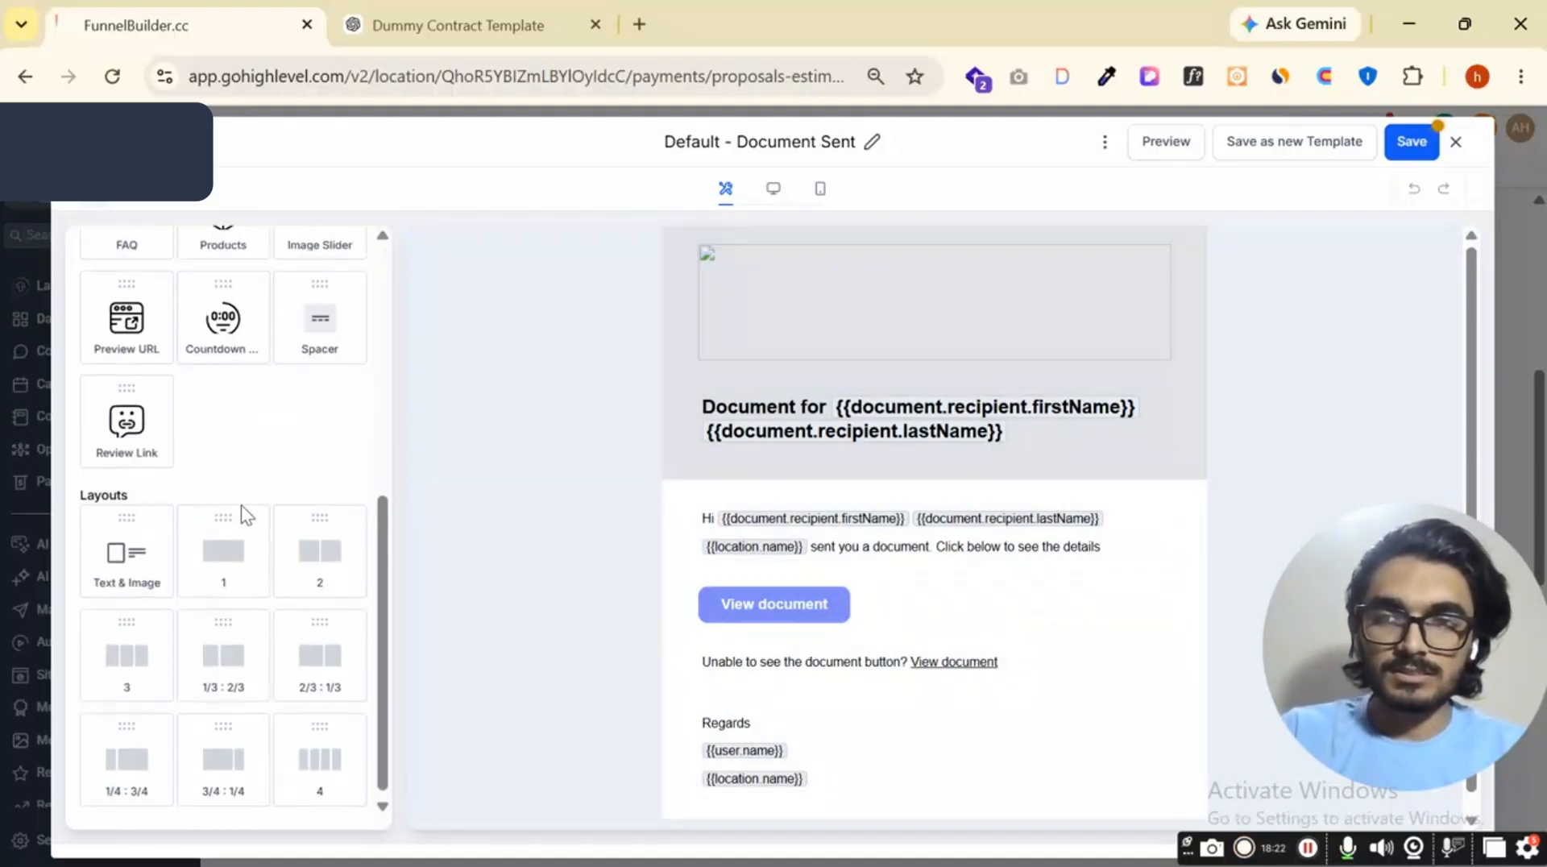
{"action": "scroll", "coordinate": [242, 620], "scroll_direction": "up", "scroll_amount": 6}
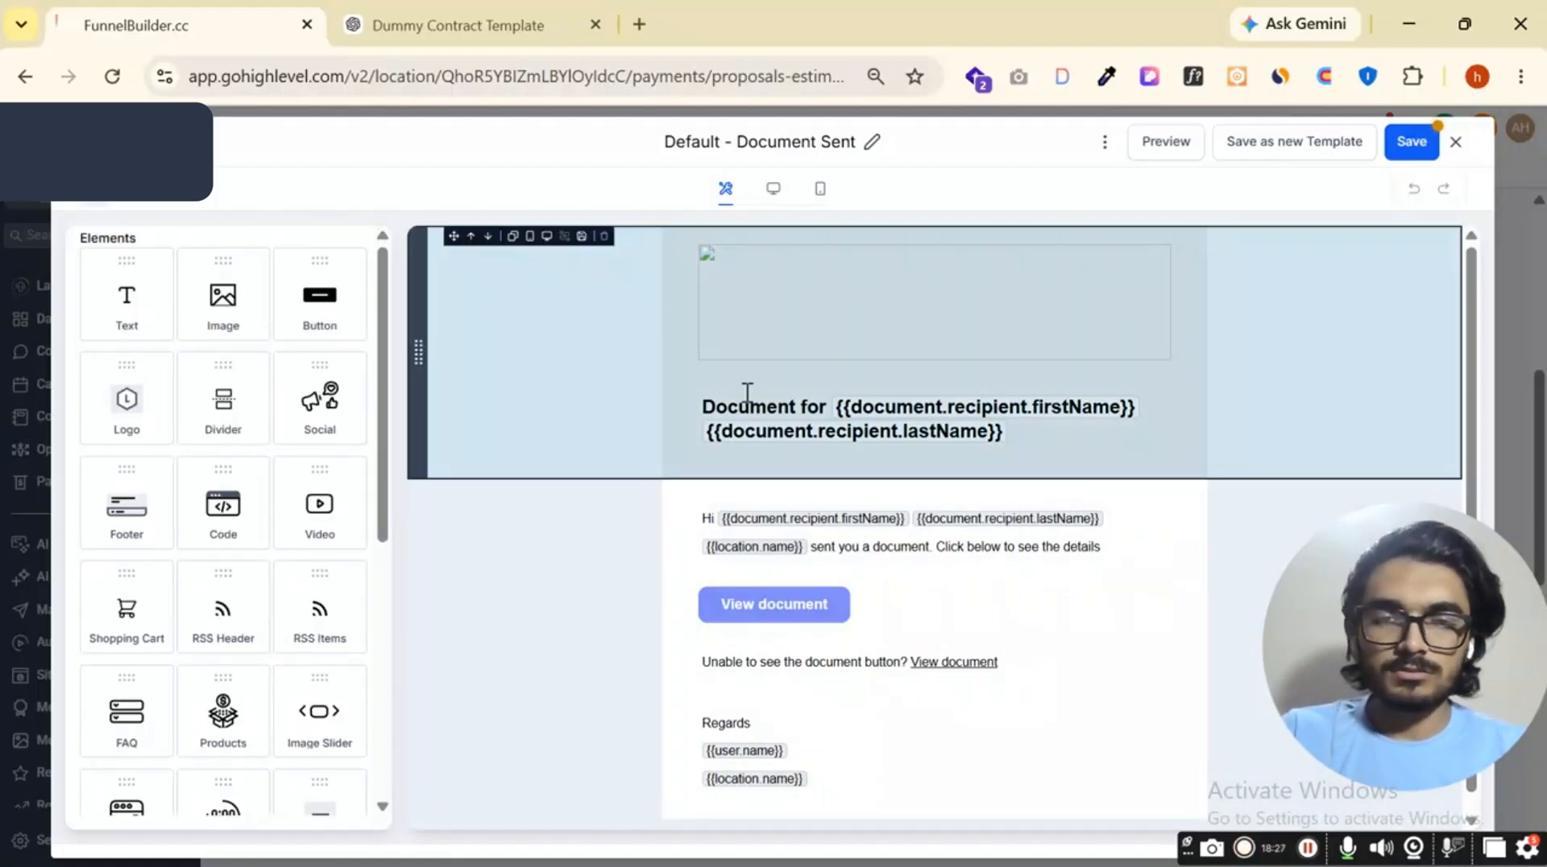
{"action": "left_click", "coordinate": [1456, 143]}
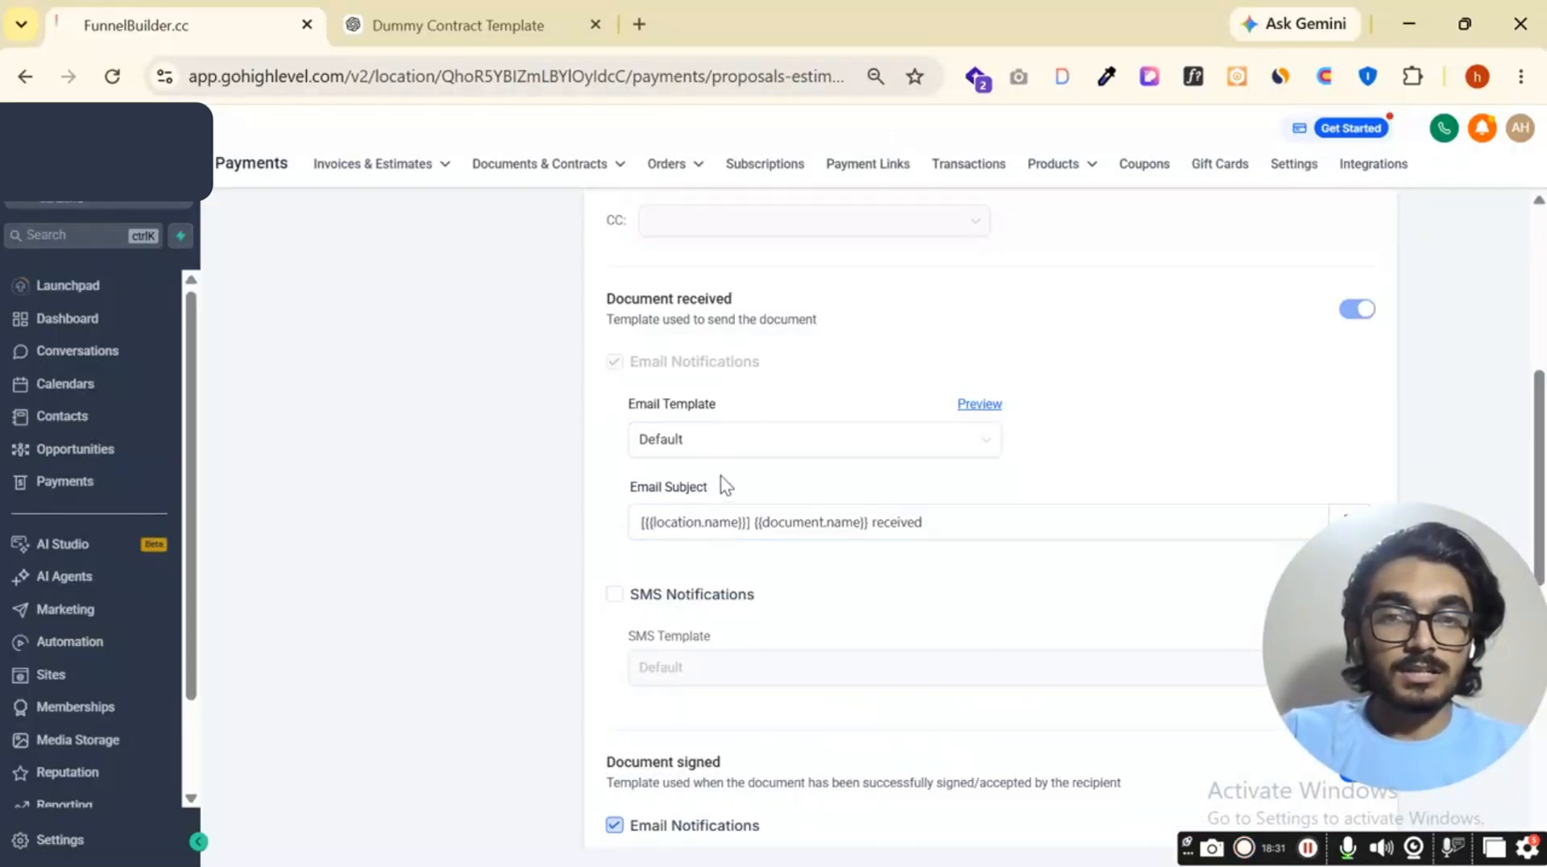
Examine the location name, document name and fixed-text parts of the Document received email subject.
{"action": "left_click", "coordinate": [739, 522]}
{"action": "left_click_drag", "start_coordinate": [751, 522], "coordinate": [624, 531]}
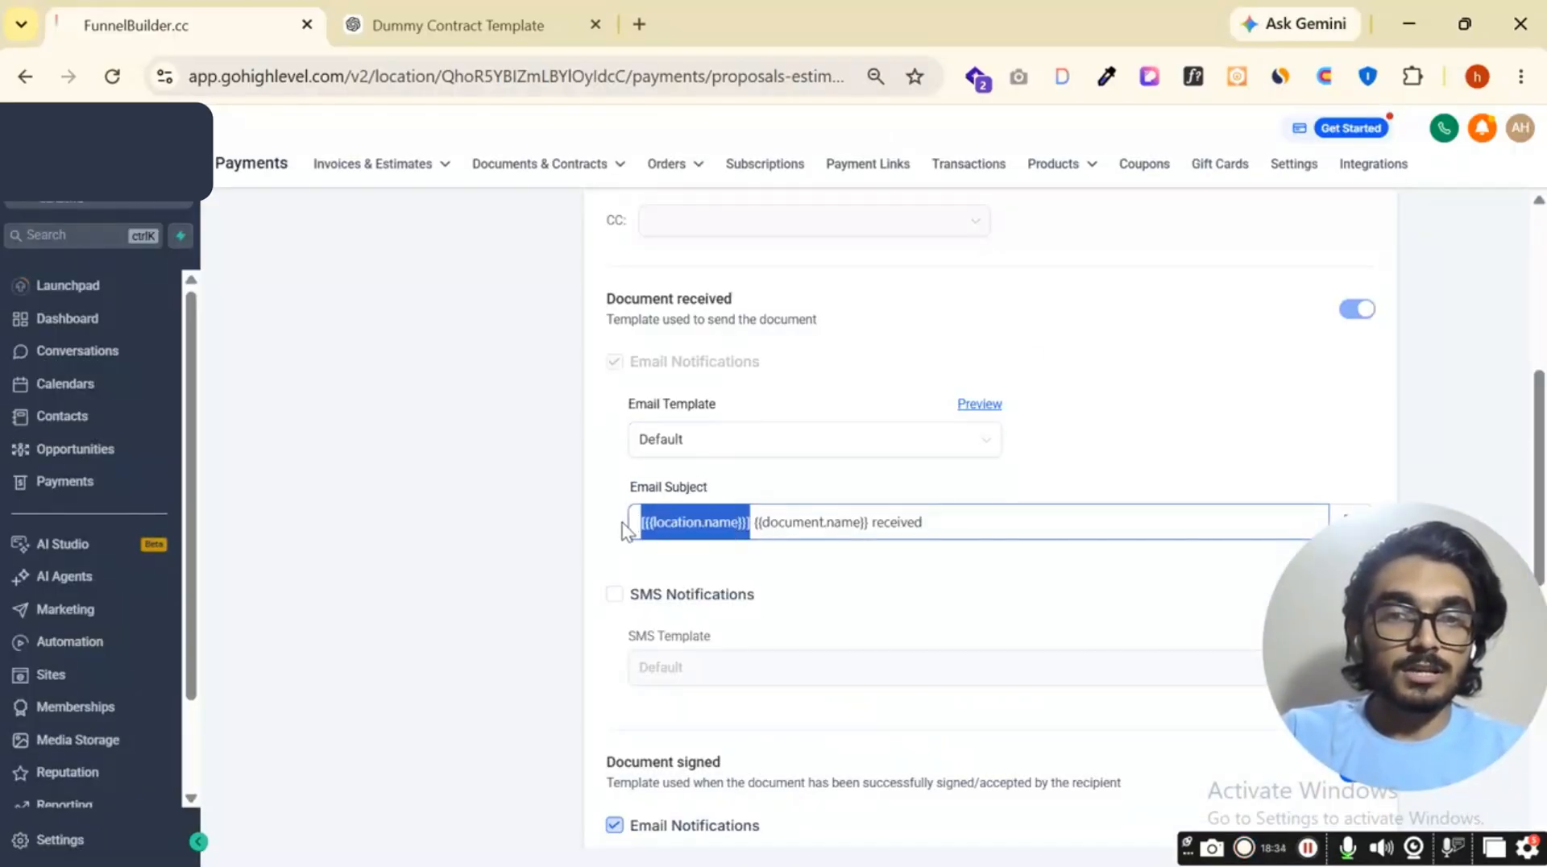
{"action": "left_click_drag", "start_coordinate": [756, 524], "coordinate": [867, 525]}
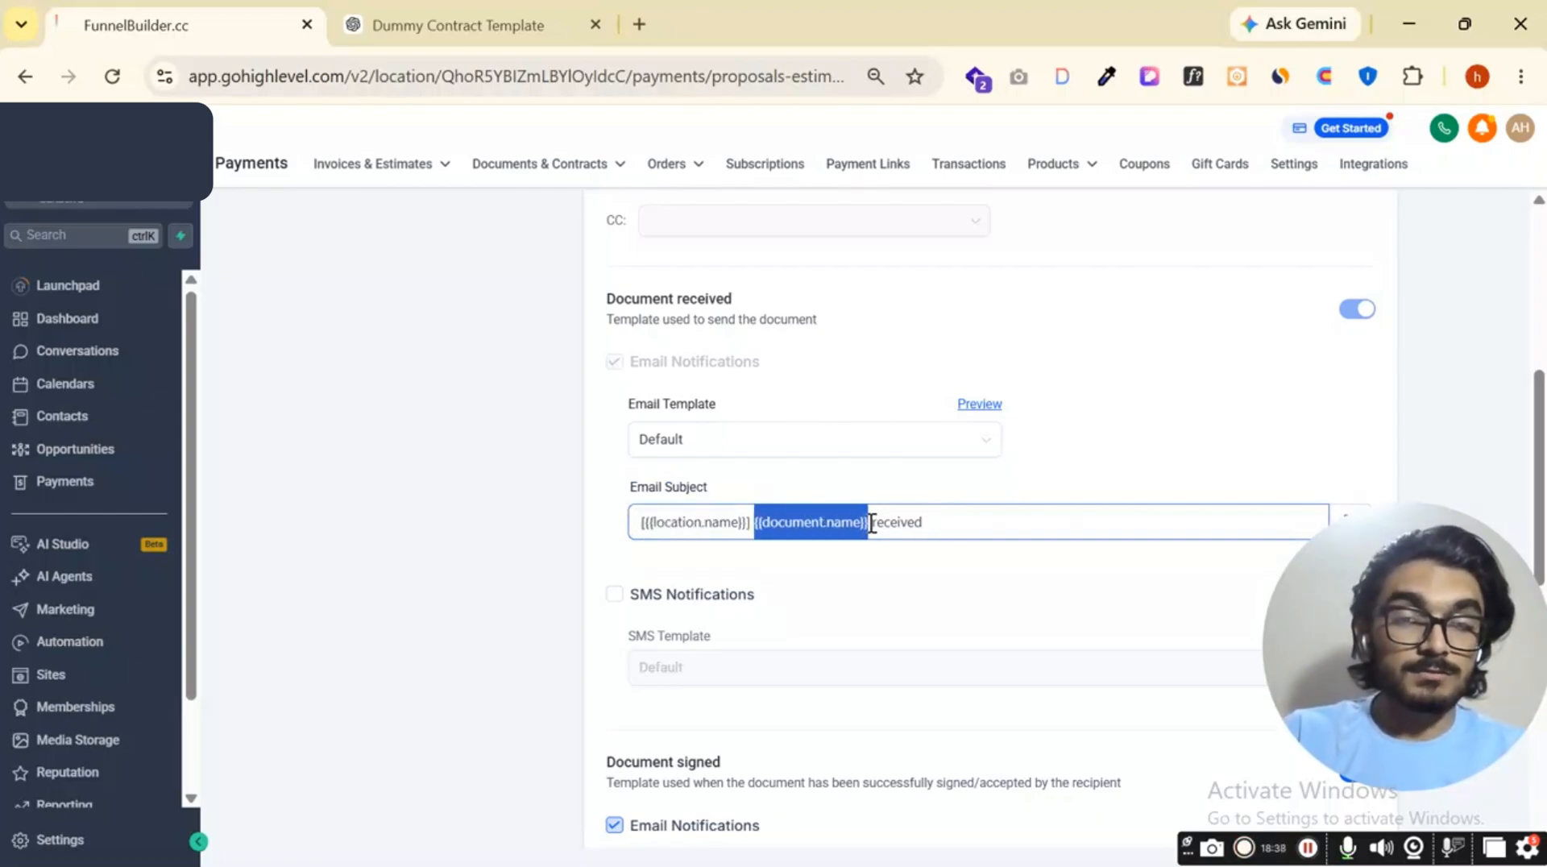
{"action": "left_click", "coordinate": [871, 523]}
{"action": "left_click_drag", "start_coordinate": [868, 524], "coordinate": [752, 529]}
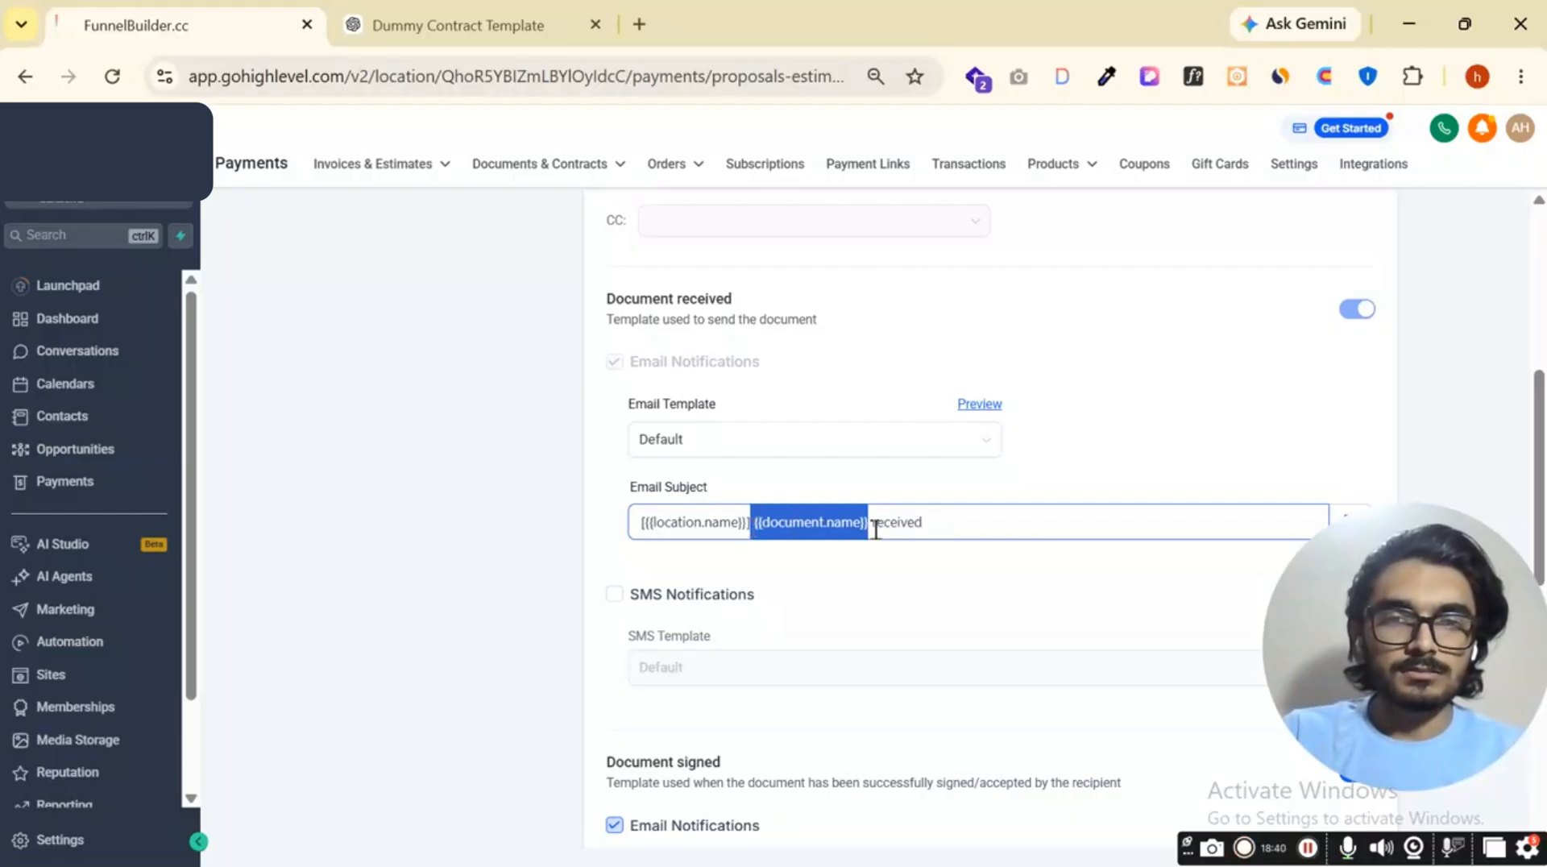
{"action": "left_click_drag", "start_coordinate": [872, 524], "coordinate": [938, 525]}
Review the remaining customer notification options for SMS, signed documents and the Document Expiry Warning Email.
{"action": "scroll", "coordinate": [934, 528], "scroll_direction": "down", "scroll_amount": 3}
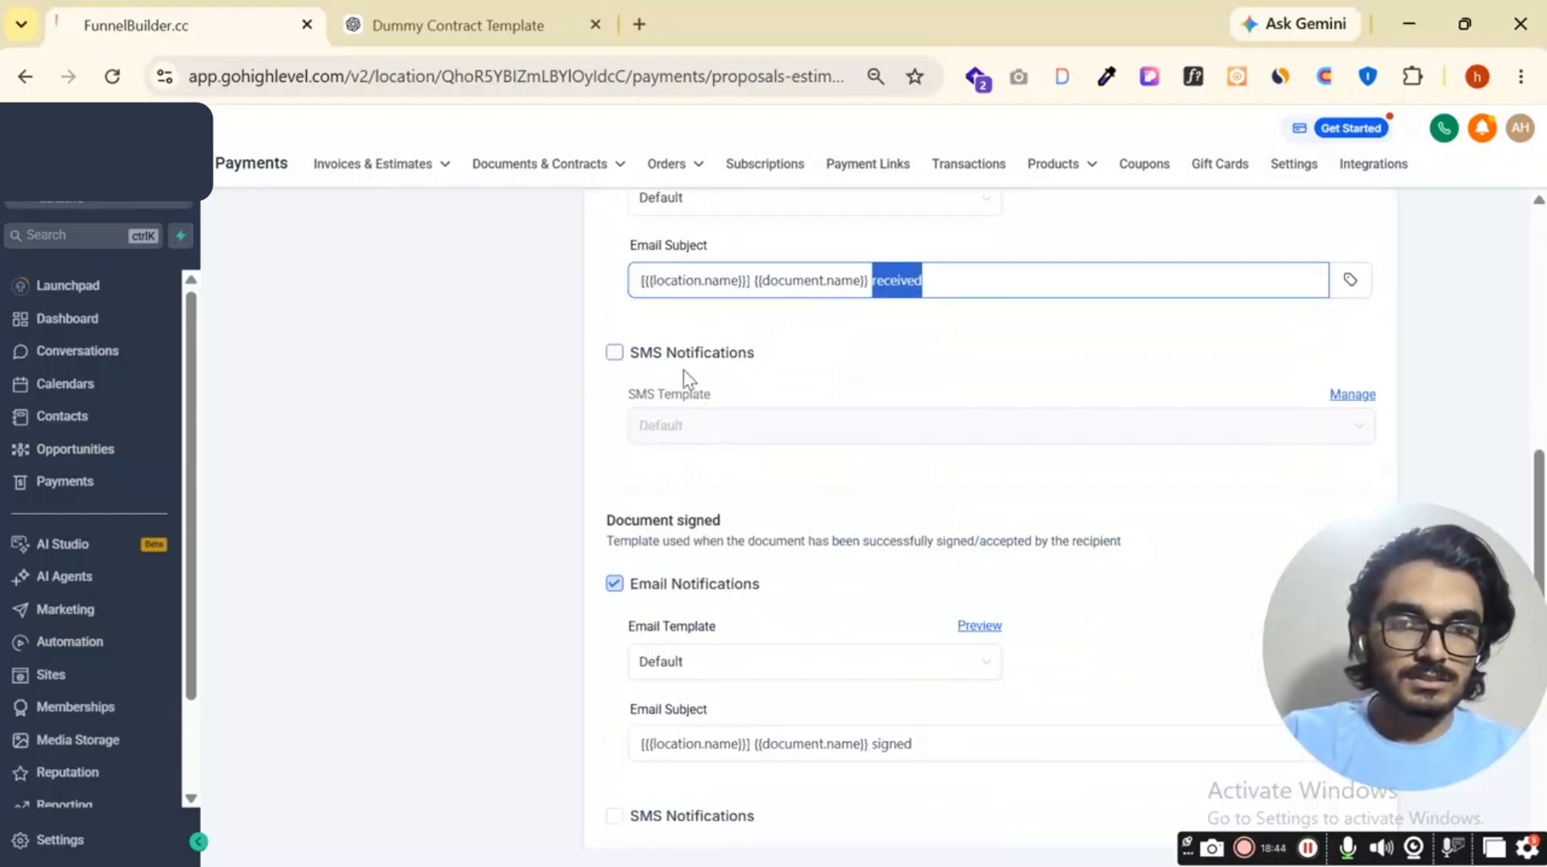
{"action": "scroll", "coordinate": [774, 483], "scroll_direction": "down", "scroll_amount": 3}
{"action": "scroll", "coordinate": [805, 394], "scroll_direction": "down", "scroll_amount": 3}
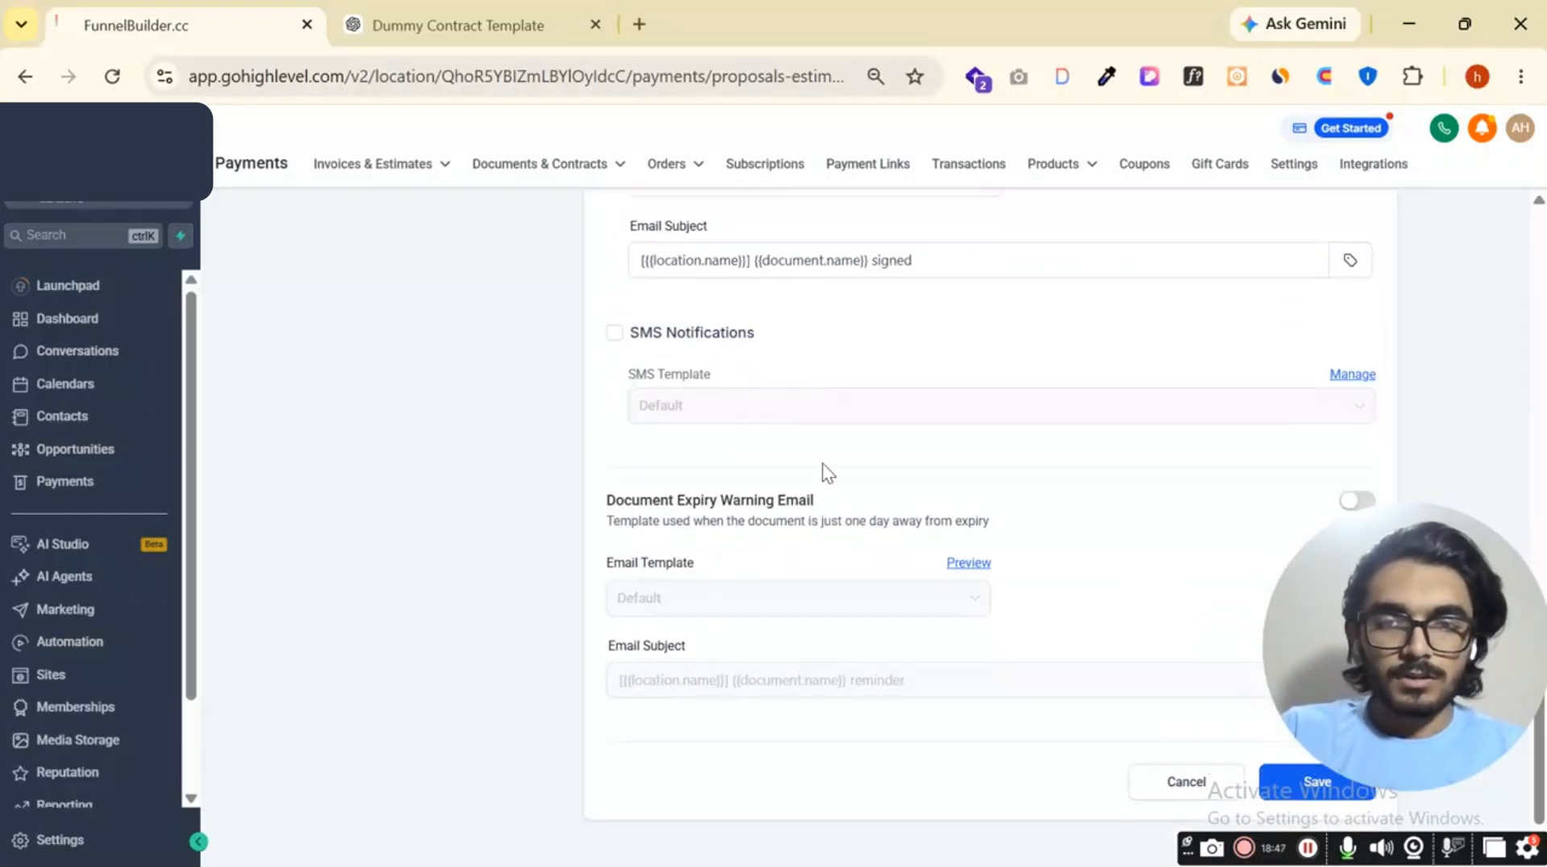
{"action": "scroll", "coordinate": [919, 641], "scroll_direction": "up", "scroll_amount": 10}
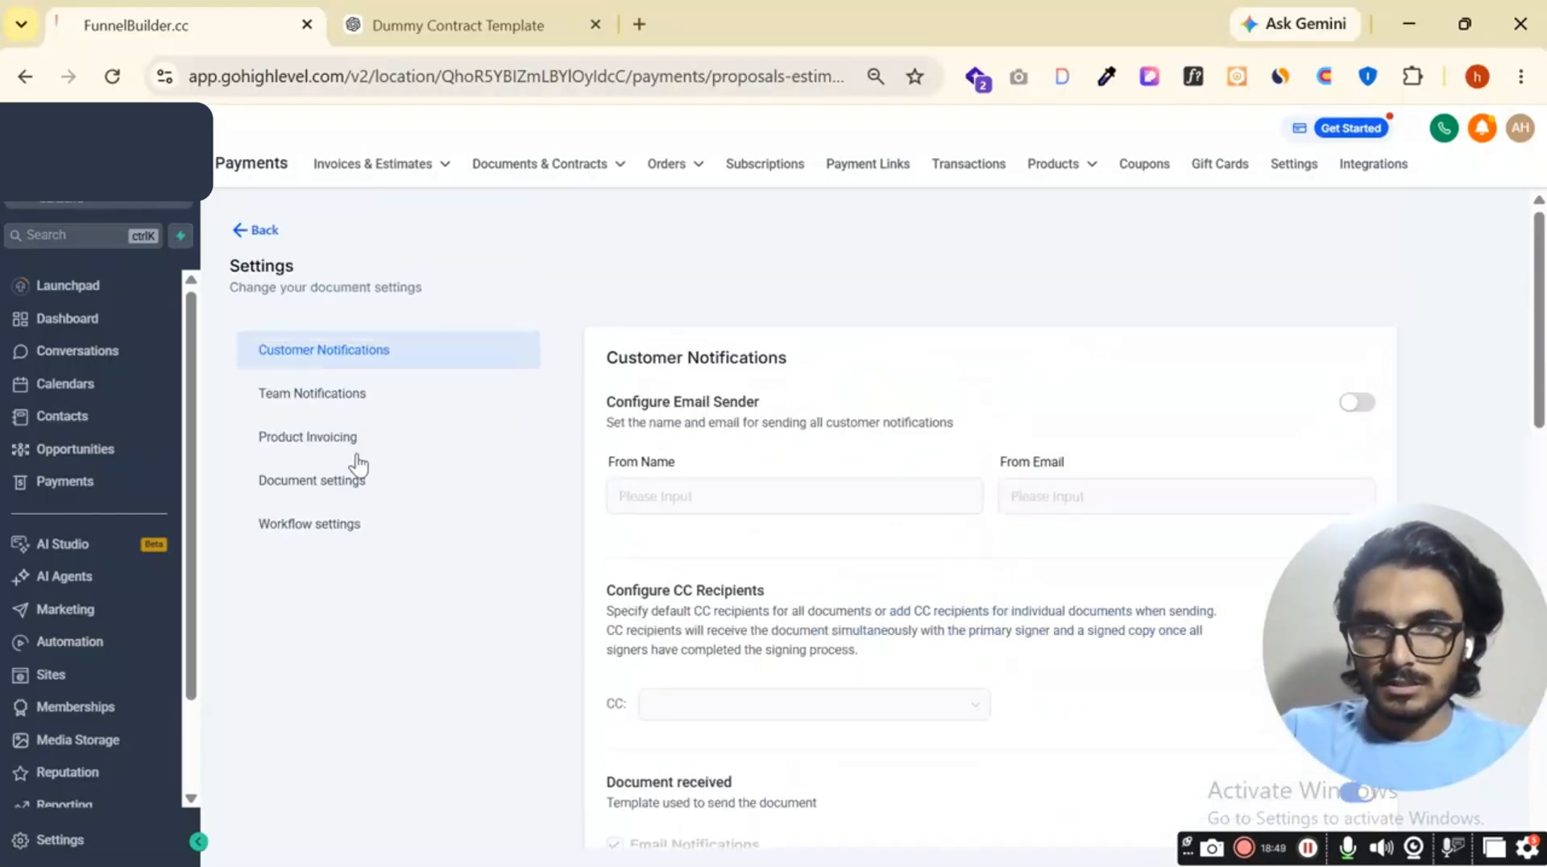
Open the team notification settings, enable Override Sender Details, and review the Document signed and Document Viewed options.
{"action": "left_click", "coordinate": [328, 397]}
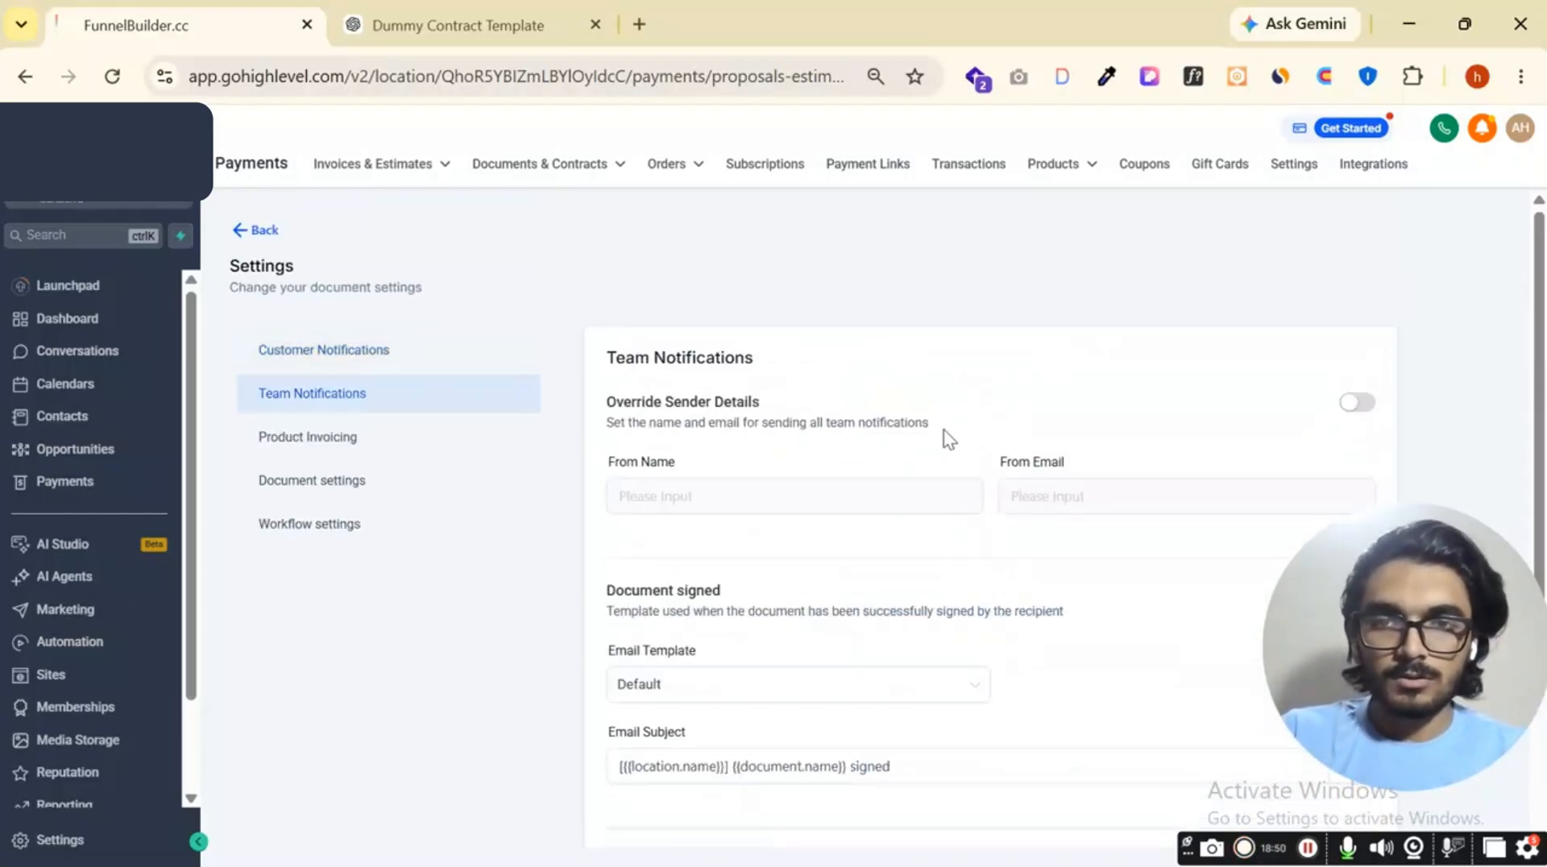
{"action": "left_click", "coordinate": [1361, 402]}
{"action": "scroll", "coordinate": [1030, 401], "scroll_direction": "down", "scroll_amount": 3}
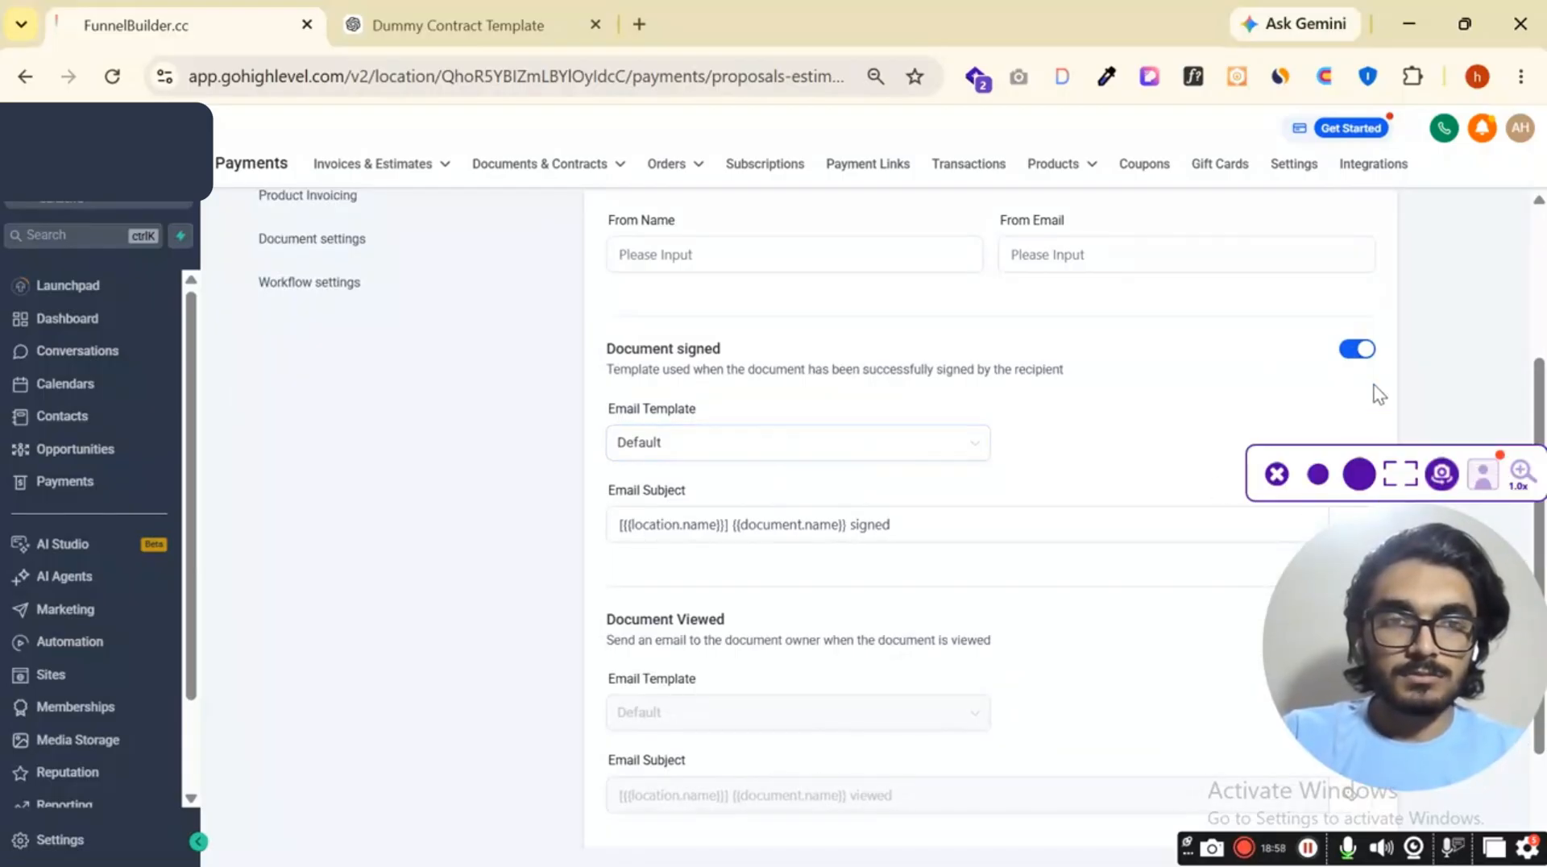
{"action": "scroll", "coordinate": [435, 377], "scroll_direction": "up", "scroll_amount": 3}
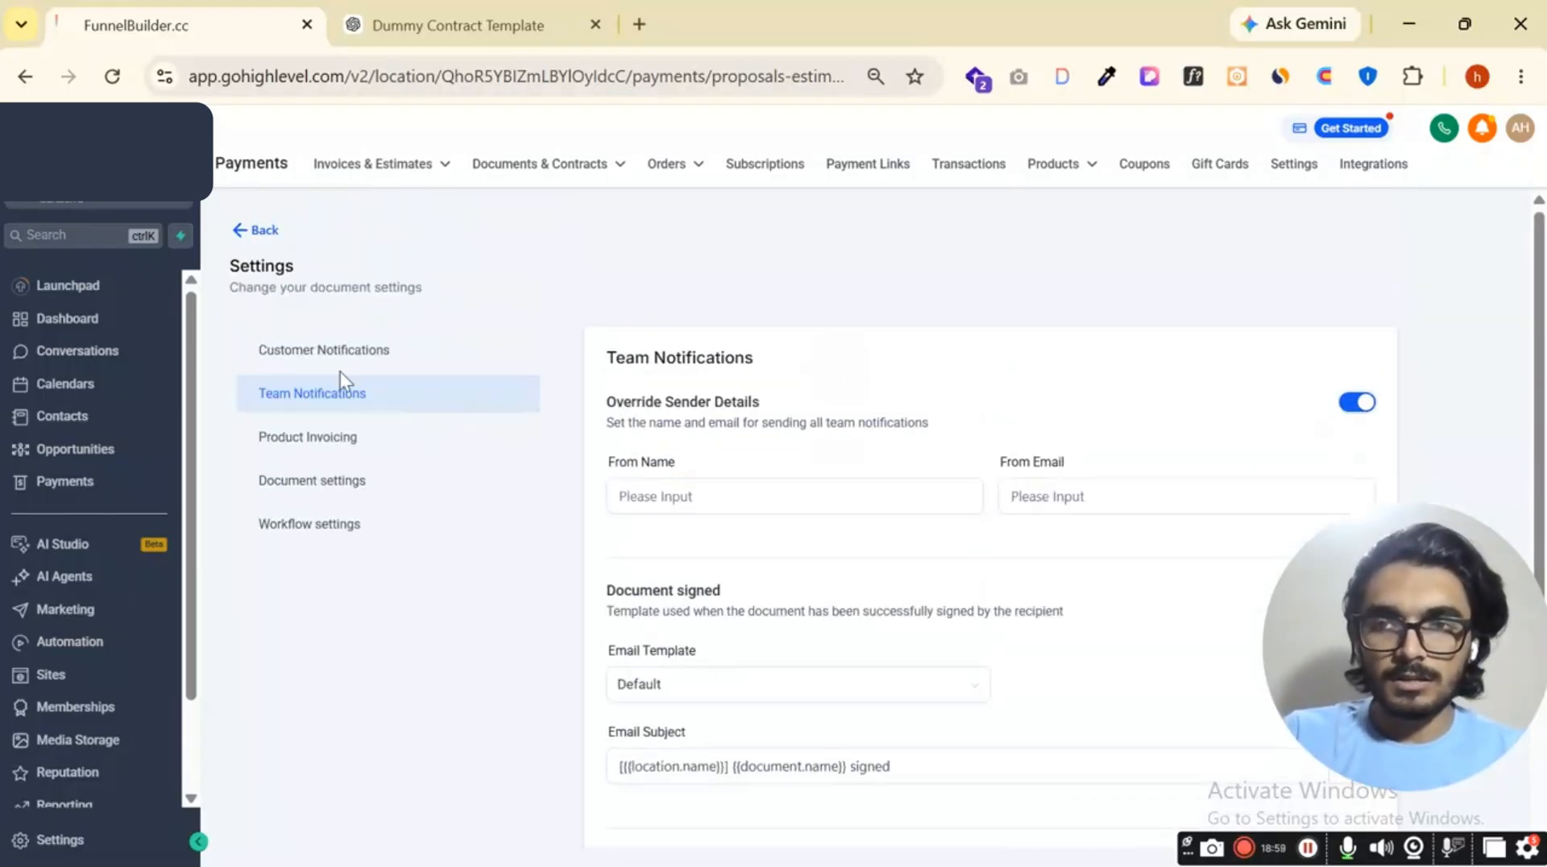
Open the product invoicing settings, try Collect Payment Immediately after signing while reading its description, and leave it switched off.
{"action": "left_click", "coordinate": [311, 440]}
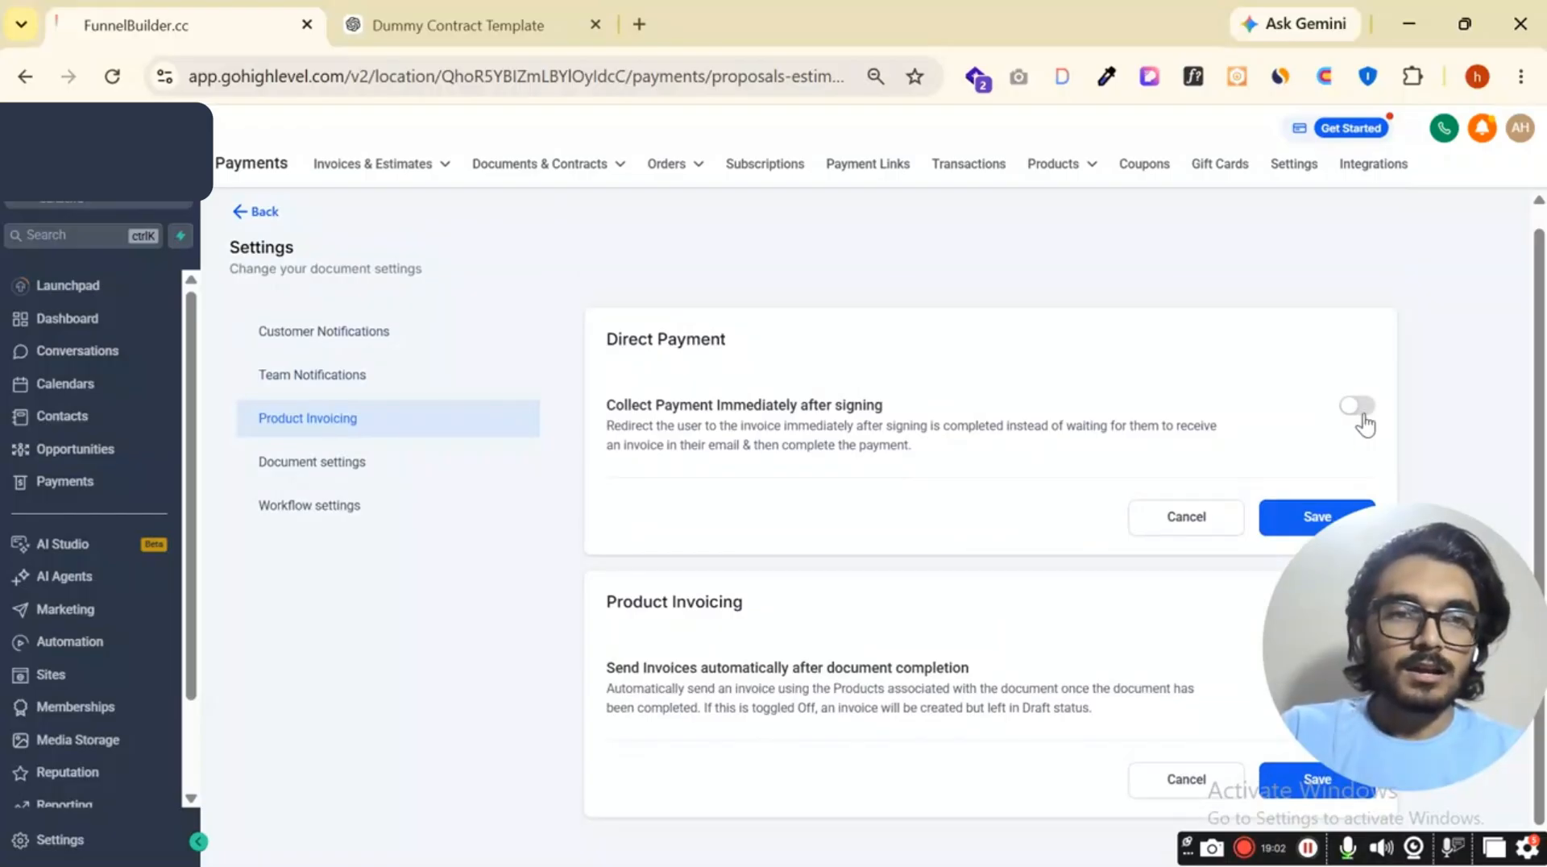
{"action": "left_click", "coordinate": [1358, 407]}
{"action": "left_click_drag", "start_coordinate": [611, 413], "coordinate": [884, 402]}
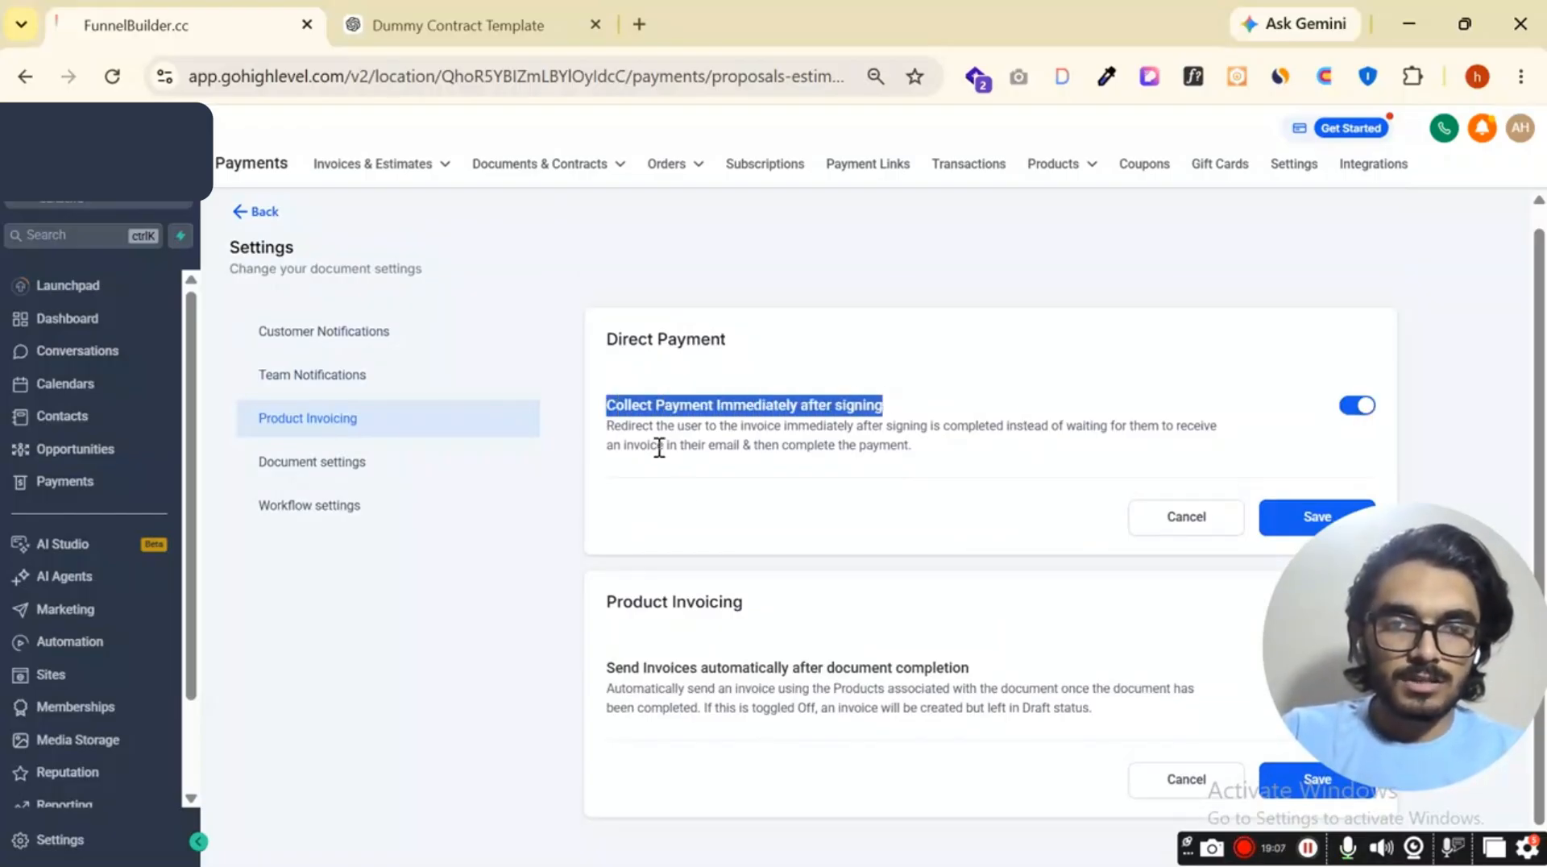
{"action": "left_click_drag", "start_coordinate": [612, 430], "coordinate": [1208, 447]}
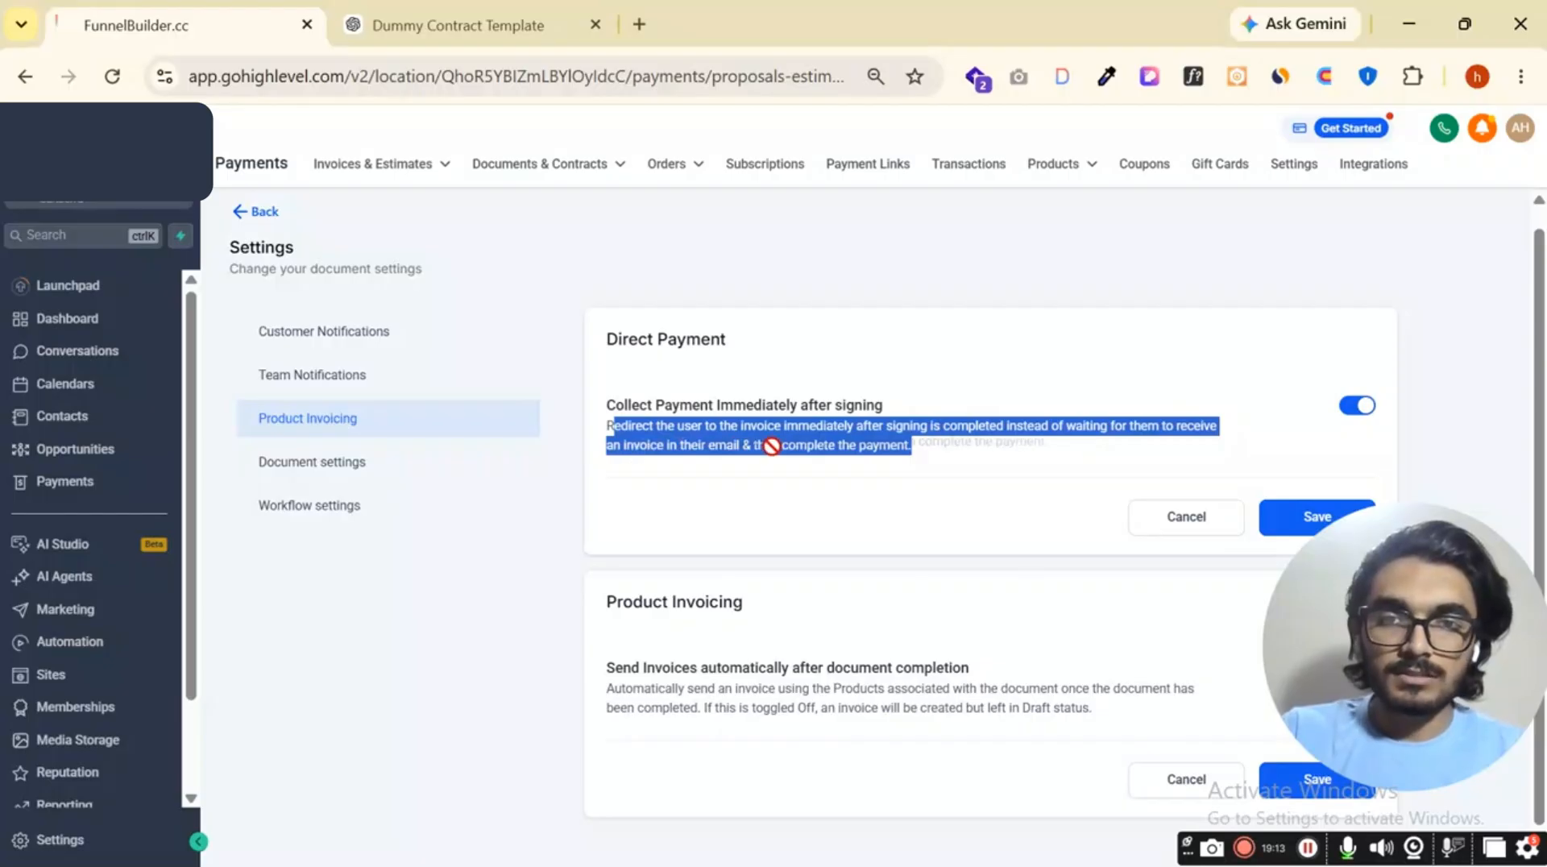
{"action": "left_click_drag", "start_coordinate": [915, 448], "coordinate": [799, 441]}
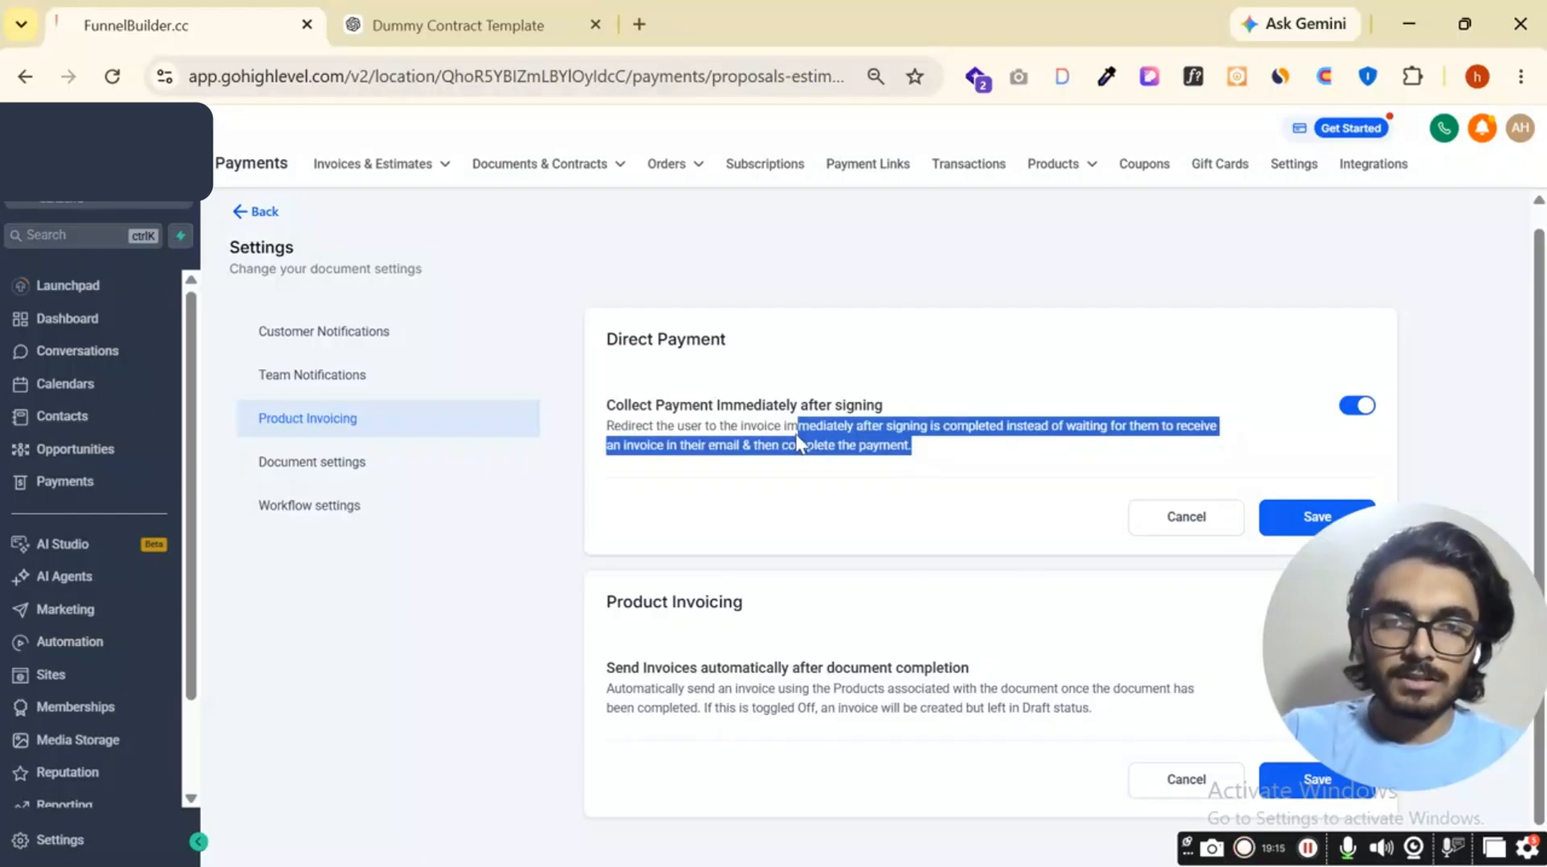
{"action": "left_click", "coordinate": [888, 439]}
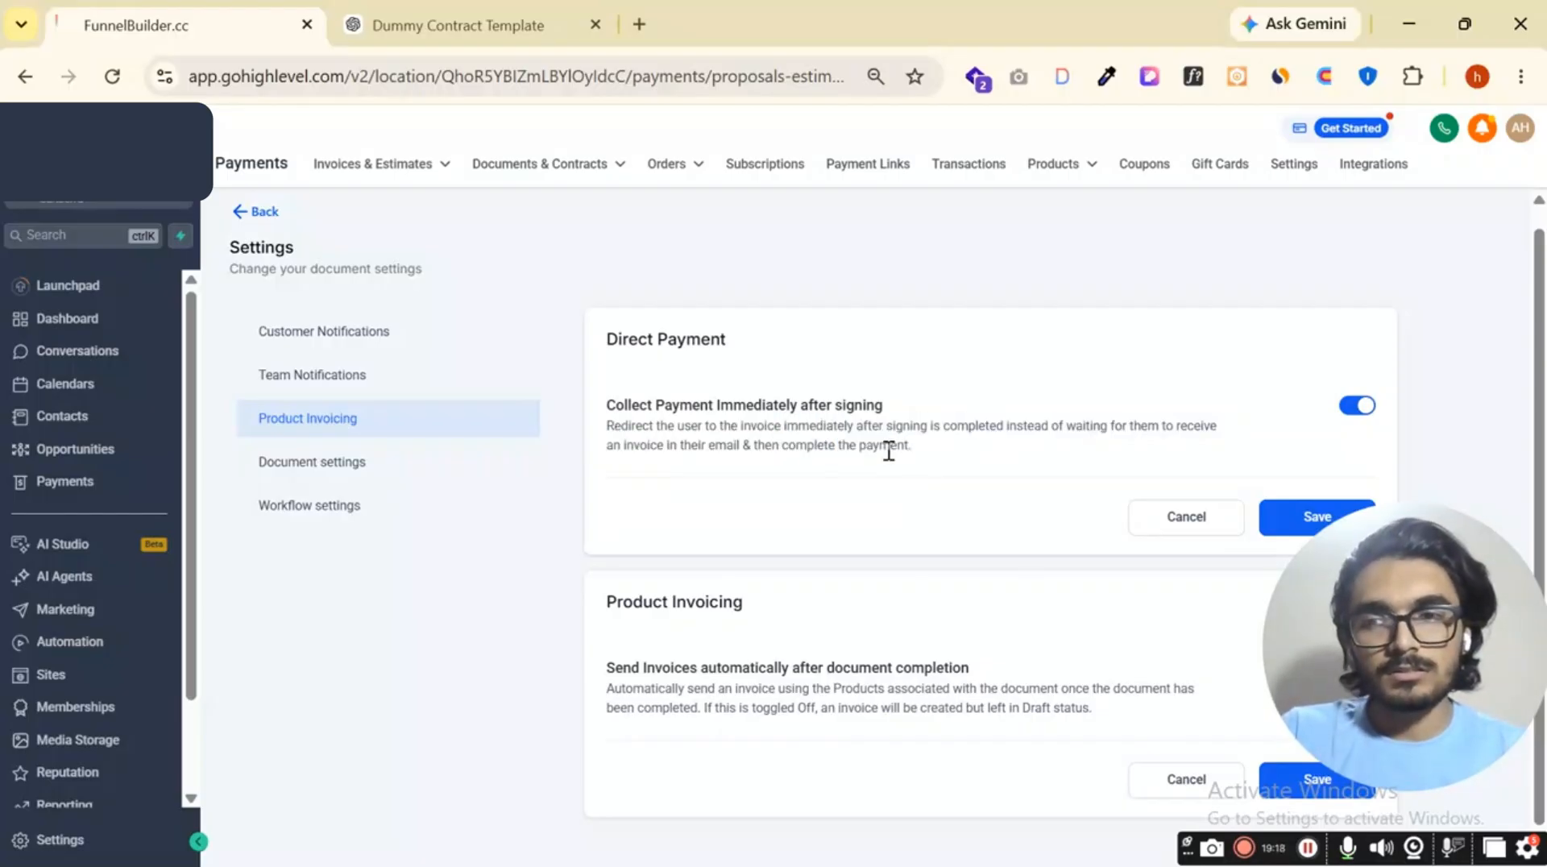
{"action": "left_click", "coordinate": [1356, 407]}
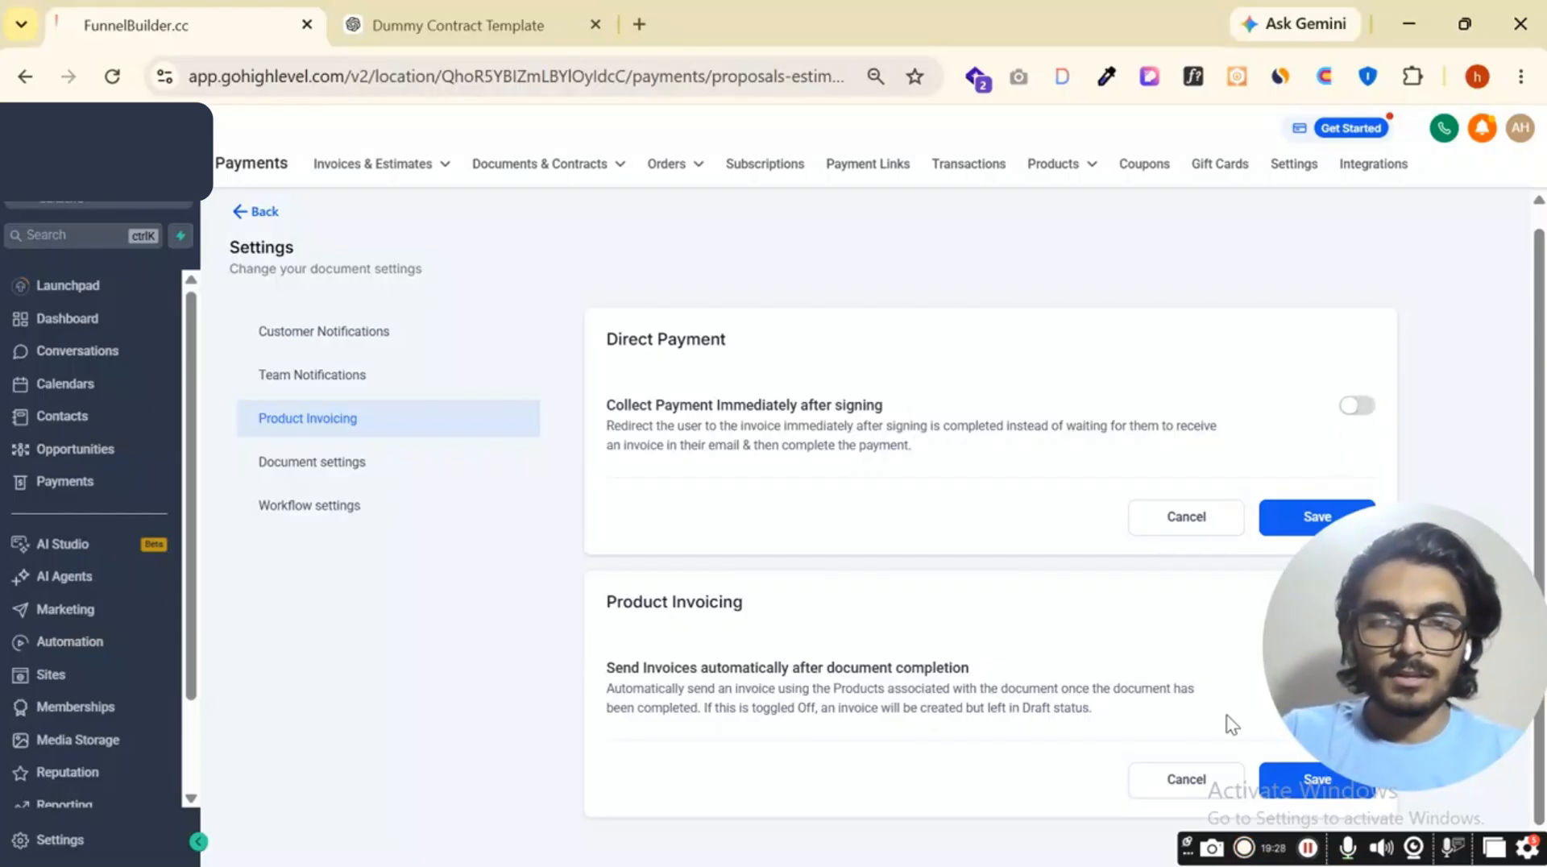
Examine the Product Invoicing option that sends invoices automatically after document completion.
{"action": "left_click_drag", "start_coordinate": [1450, 721], "coordinate": [209, 804]}
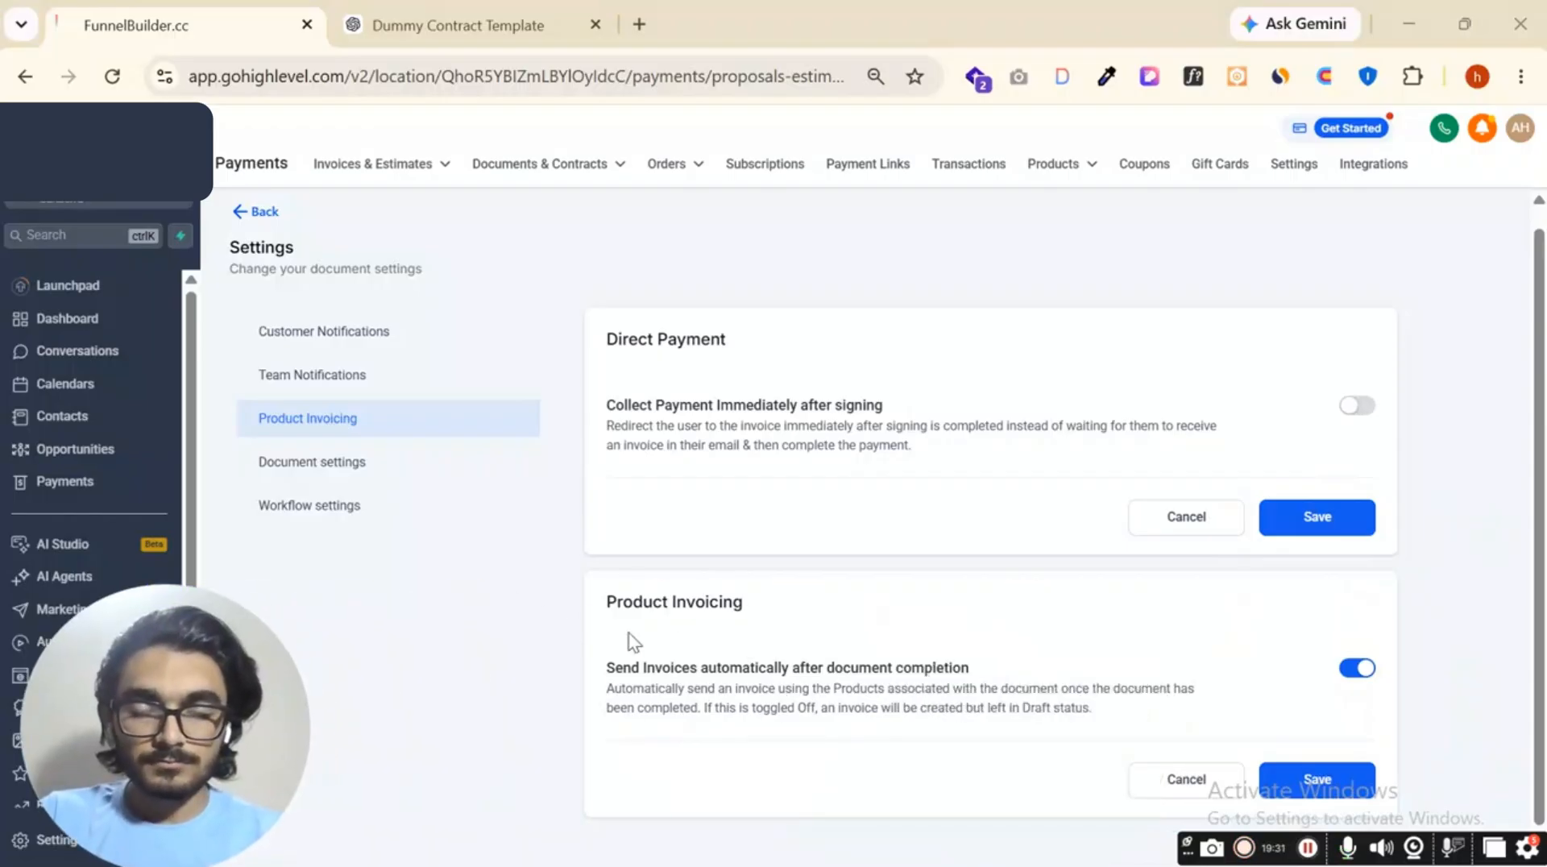
{"action": "left_click_drag", "start_coordinate": [600, 618], "coordinate": [787, 615]}
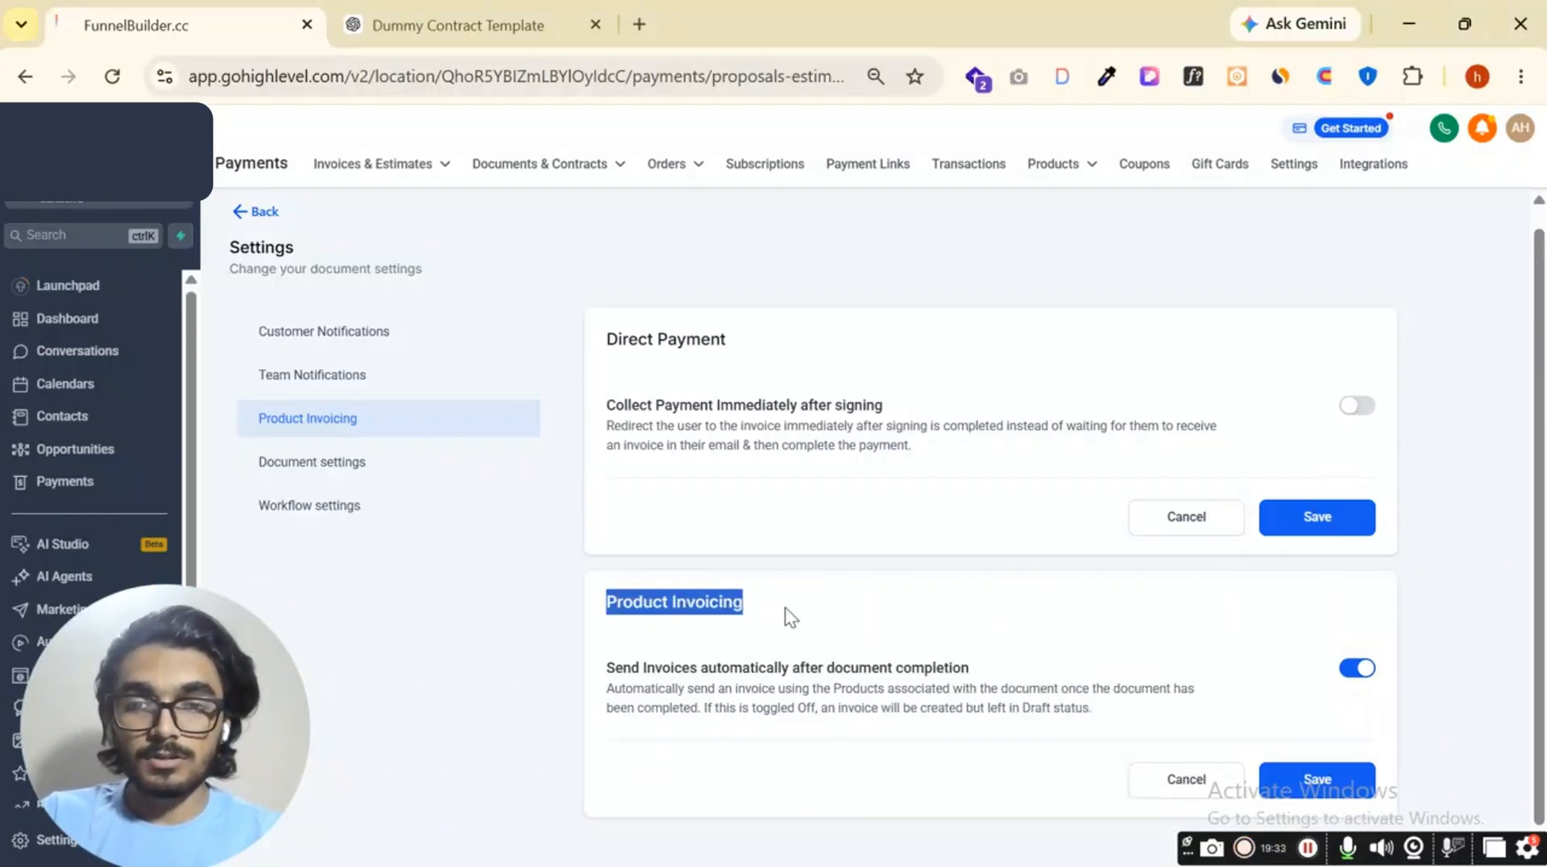
{"action": "left_click", "coordinate": [882, 25]}
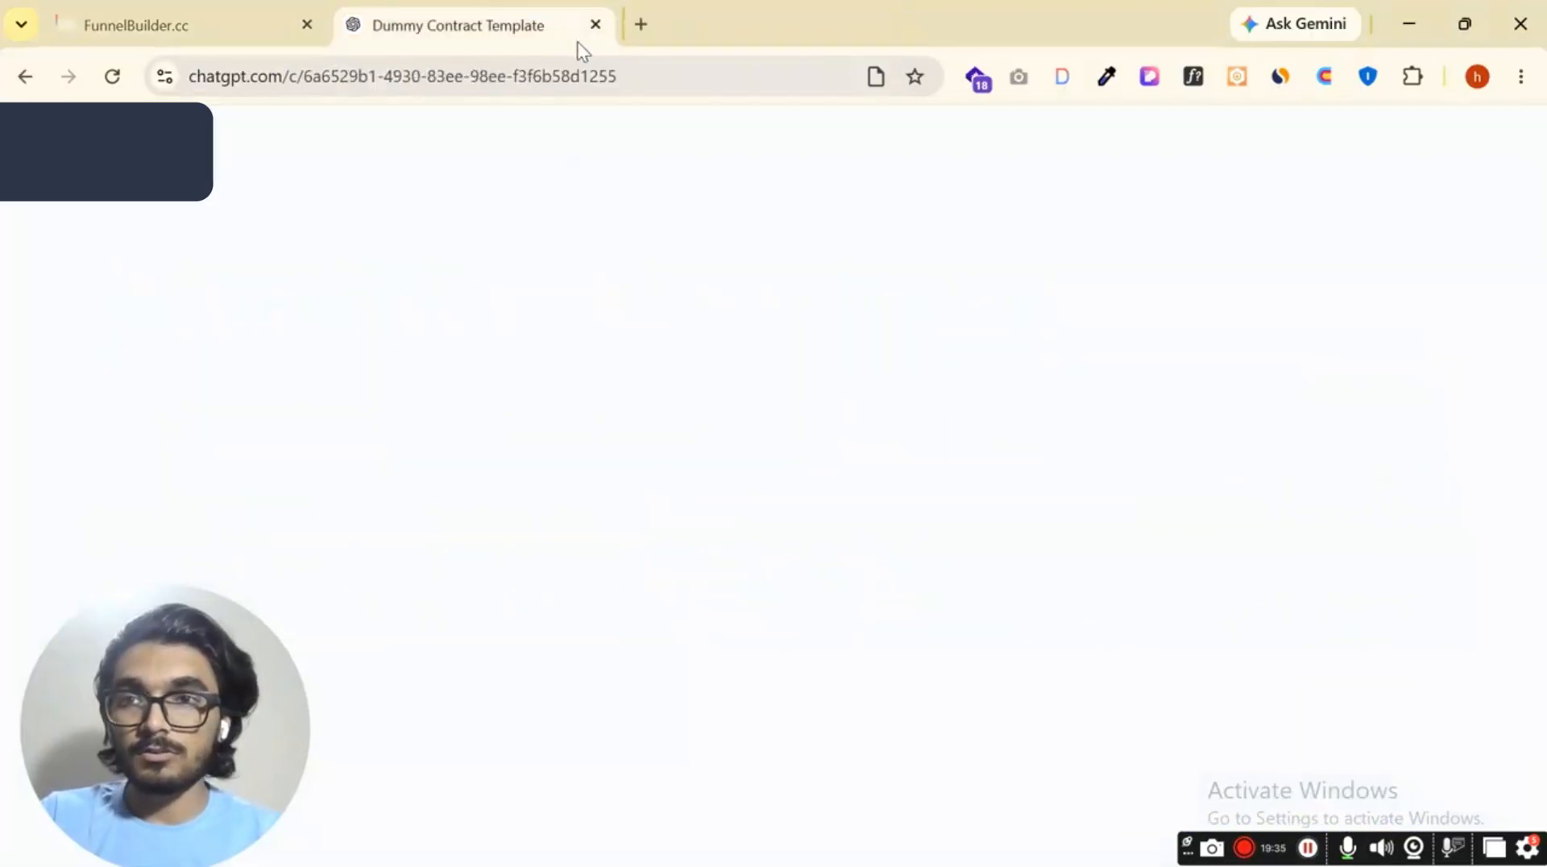
{"action": "left_click", "coordinate": [208, 31]}
Open the general document settings and enable the custom URL redirect globally for all documents.
{"action": "left_click", "coordinate": [305, 467]}
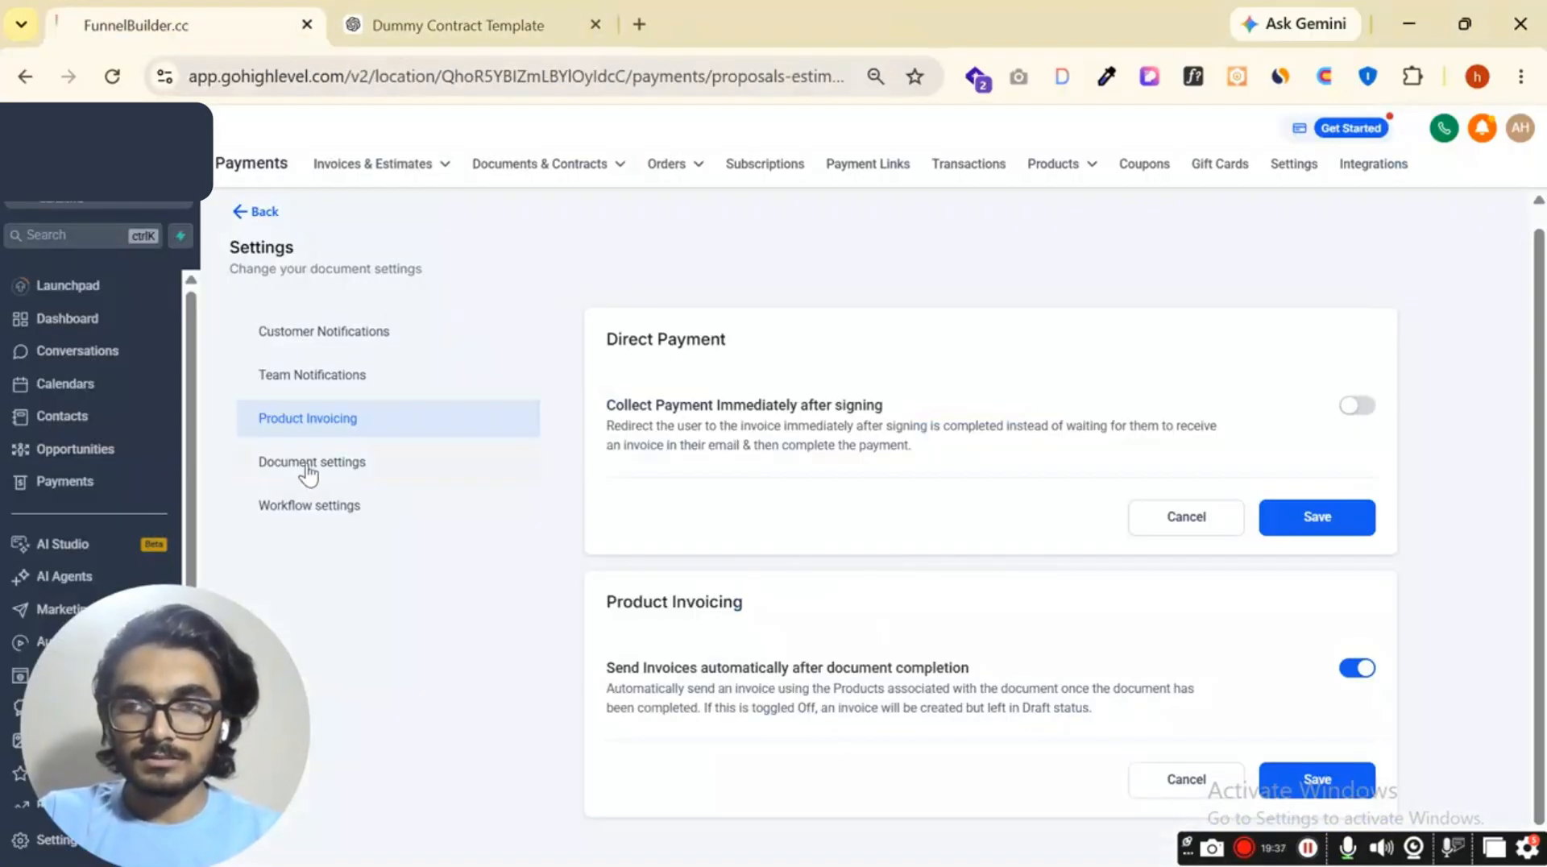
{"action": "scroll", "coordinate": [874, 436], "scroll_direction": "down", "scroll_amount": 2}
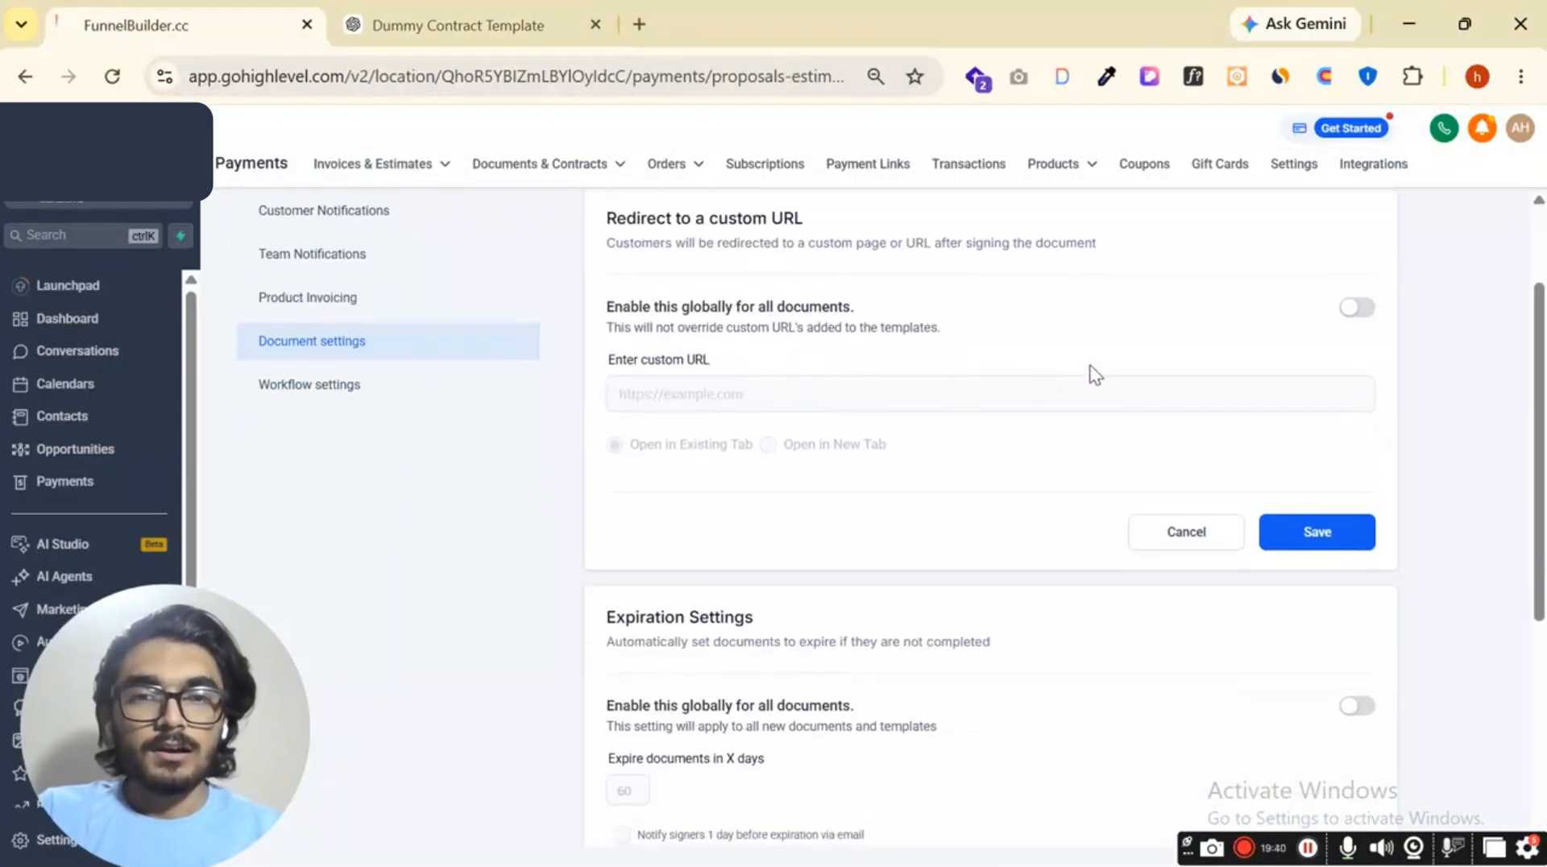
{"action": "left_click", "coordinate": [1361, 308]}
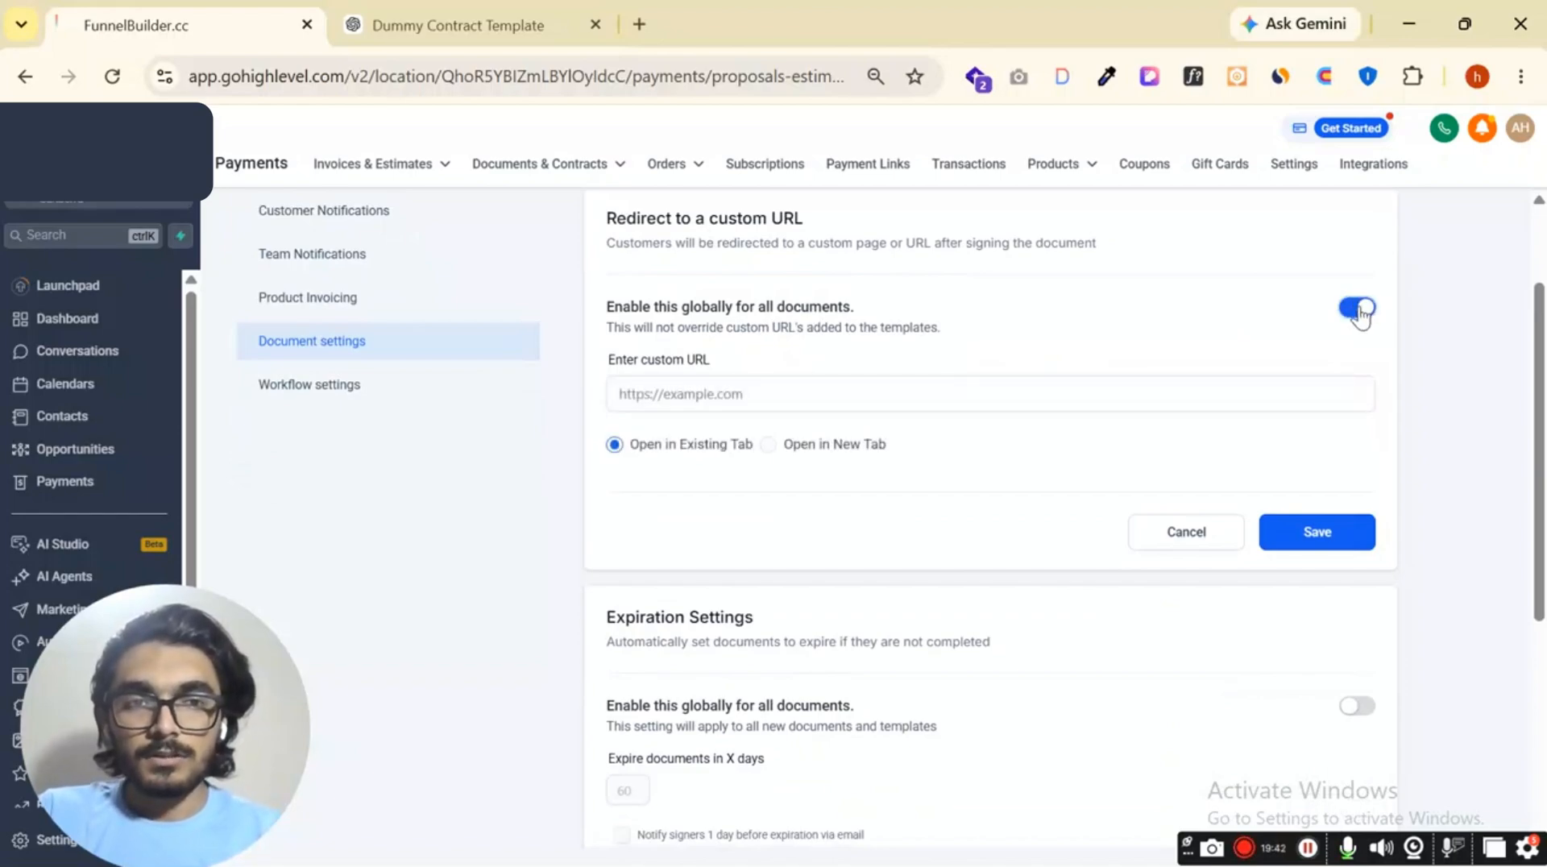
{"action": "left_click", "coordinate": [1360, 313]}
{"action": "left_click", "coordinate": [1360, 315]}
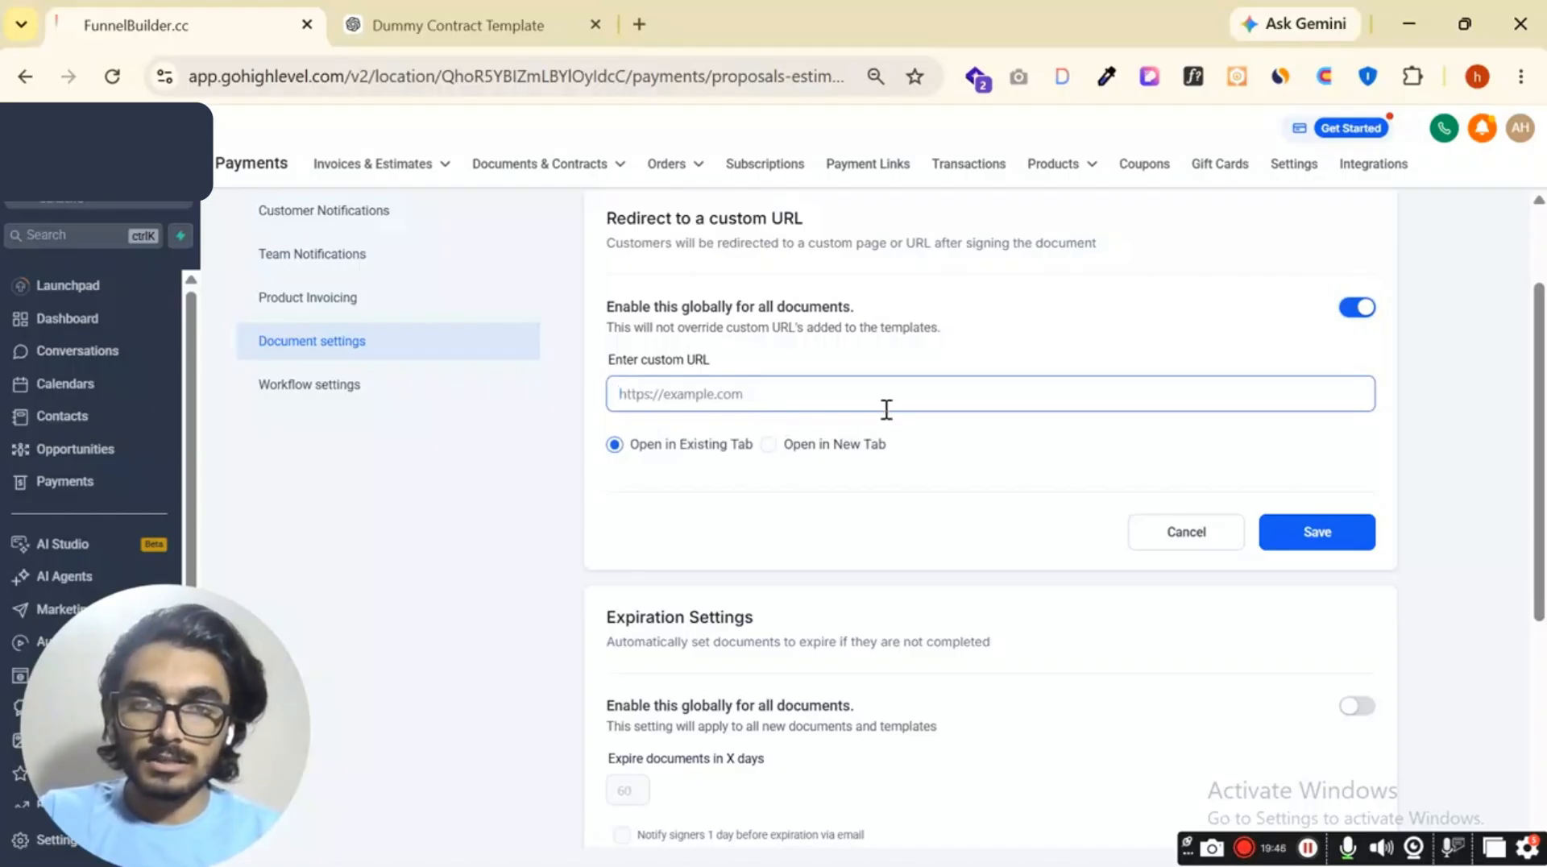
{"action": "left_click", "coordinate": [794, 452]}
Examine the Expiration Settings, trying the global expiration for all documents and leaving it switched off.
{"action": "scroll", "coordinate": [933, 461], "scroll_direction": "down", "scroll_amount": 5}
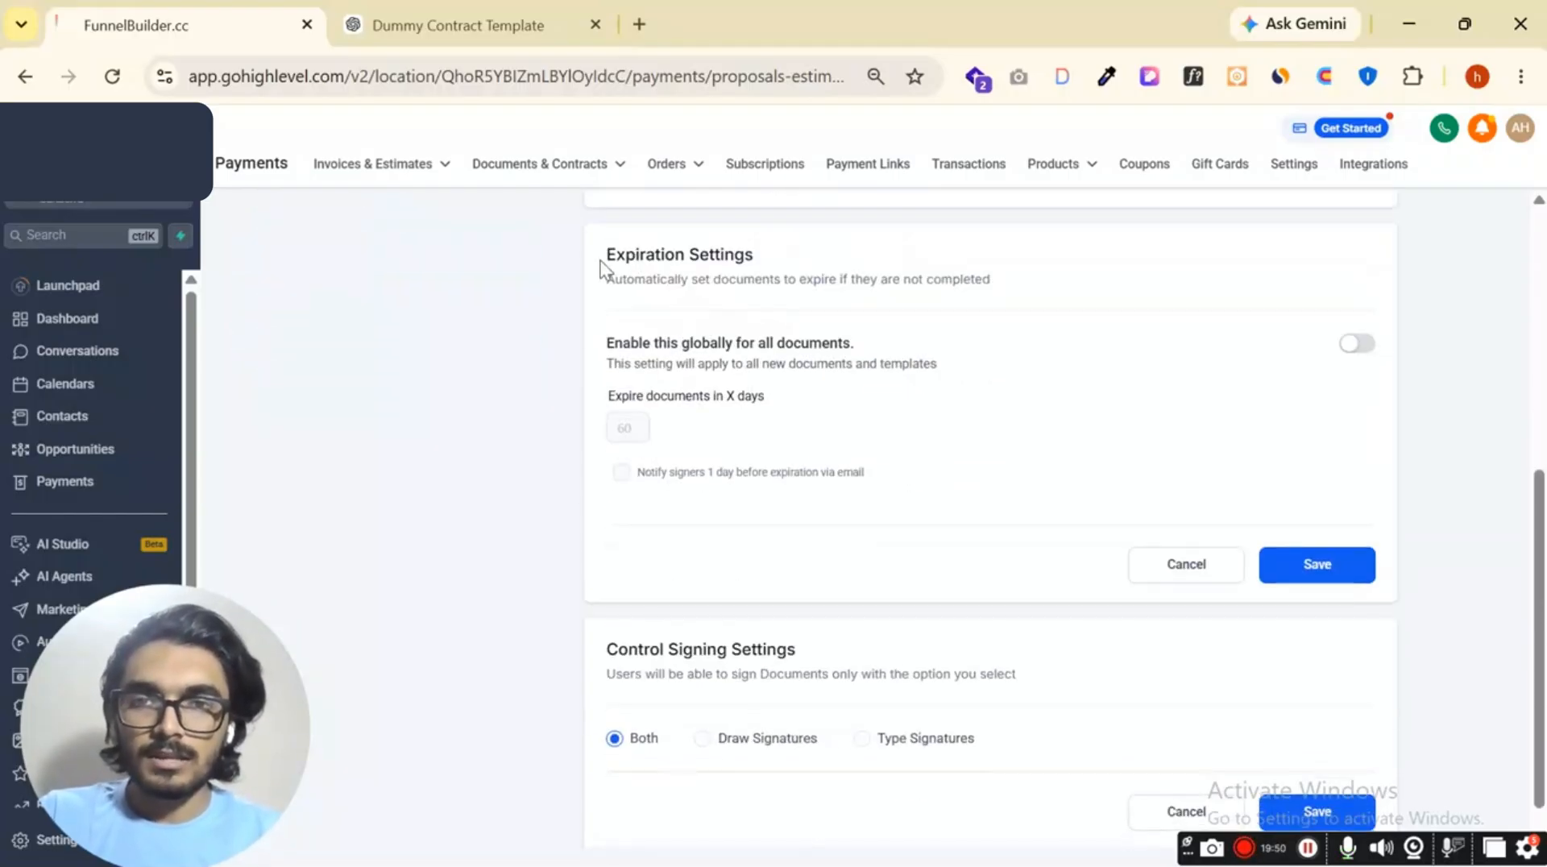
{"action": "left_click_drag", "start_coordinate": [601, 262], "coordinate": [754, 256]}
{"action": "left_click_drag", "start_coordinate": [616, 338], "coordinate": [857, 338]}
{"action": "left_click", "coordinate": [1006, 360]}
{"action": "scroll", "coordinate": [1009, 409], "scroll_direction": "up", "scroll_amount": 5}
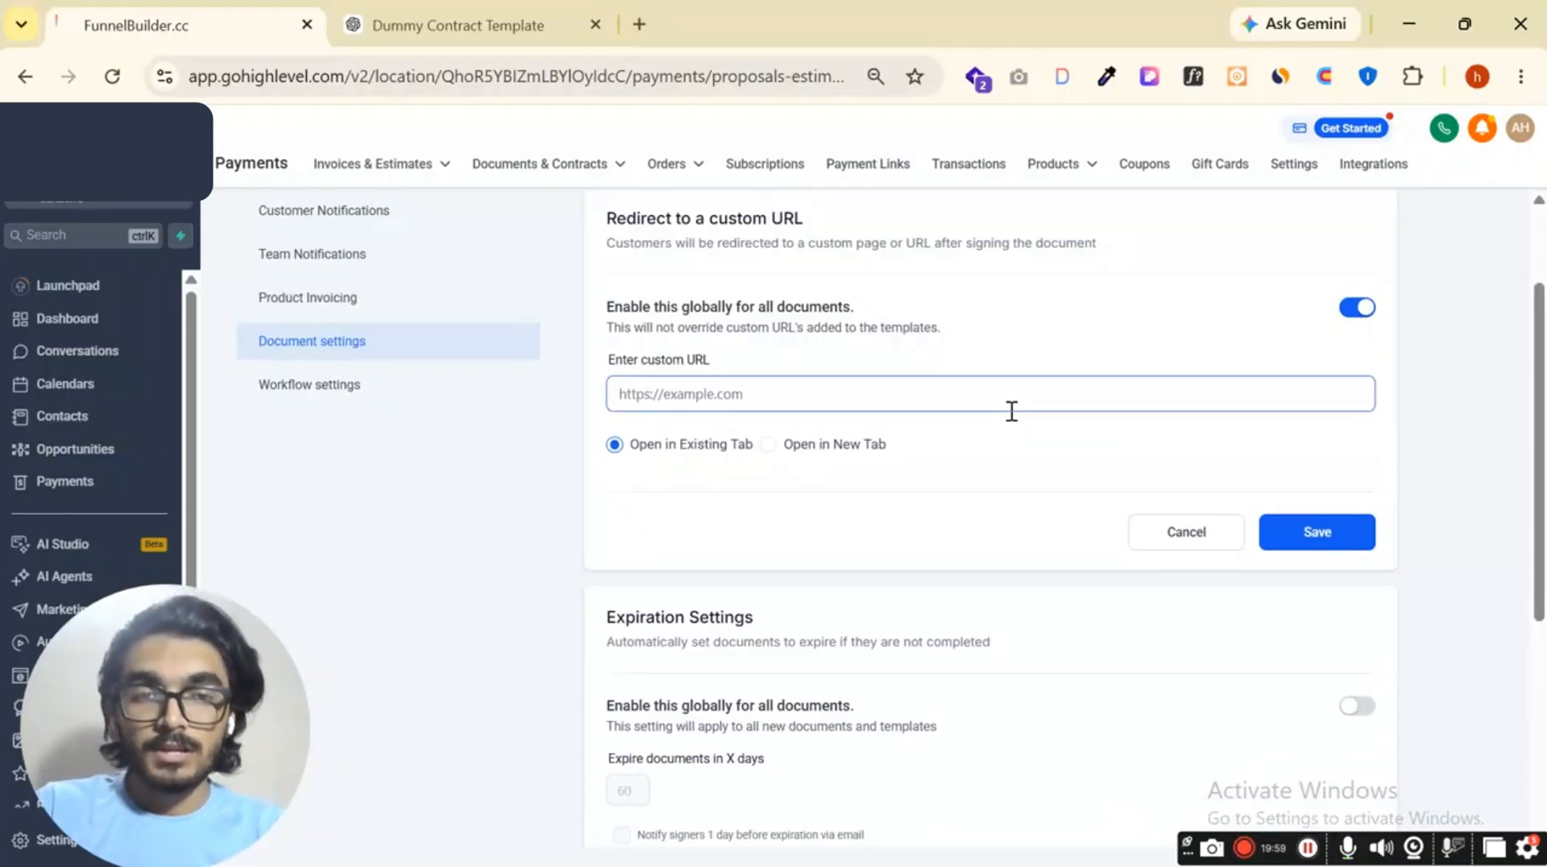
{"action": "scroll", "coordinate": [1011, 411], "scroll_direction": "down", "scroll_amount": 3}
{"action": "left_click", "coordinate": [1352, 467]}
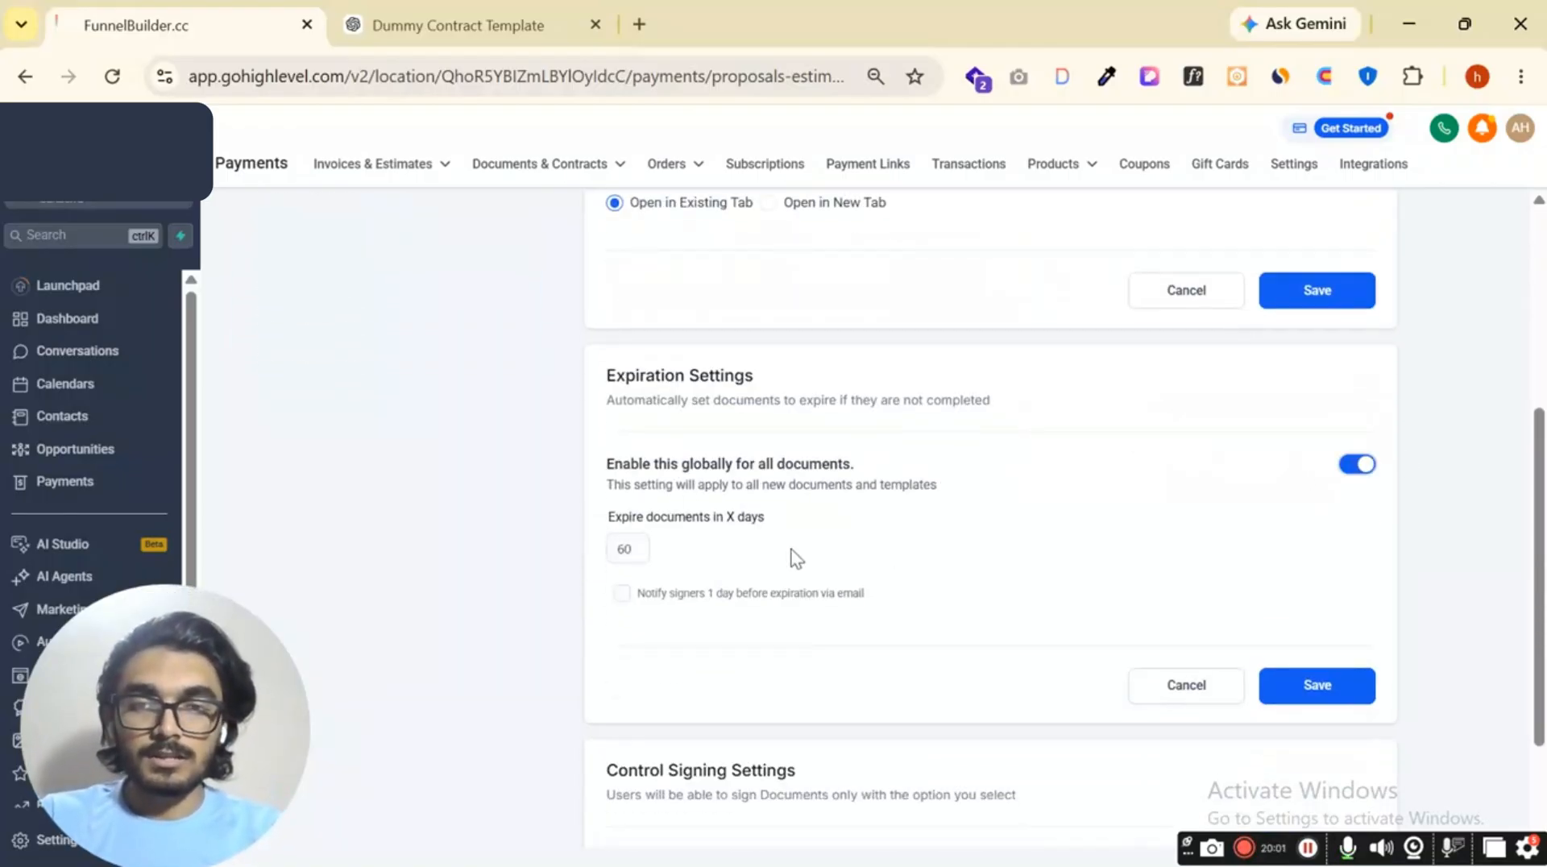
{"action": "left_click", "coordinate": [1355, 467]}
Compare the Draw Signatures and Type Signatures choices in Control Signing Settings, ending with Draw Signatures selected.
{"action": "scroll", "coordinate": [985, 588], "scroll_direction": "down", "scroll_amount": 2}
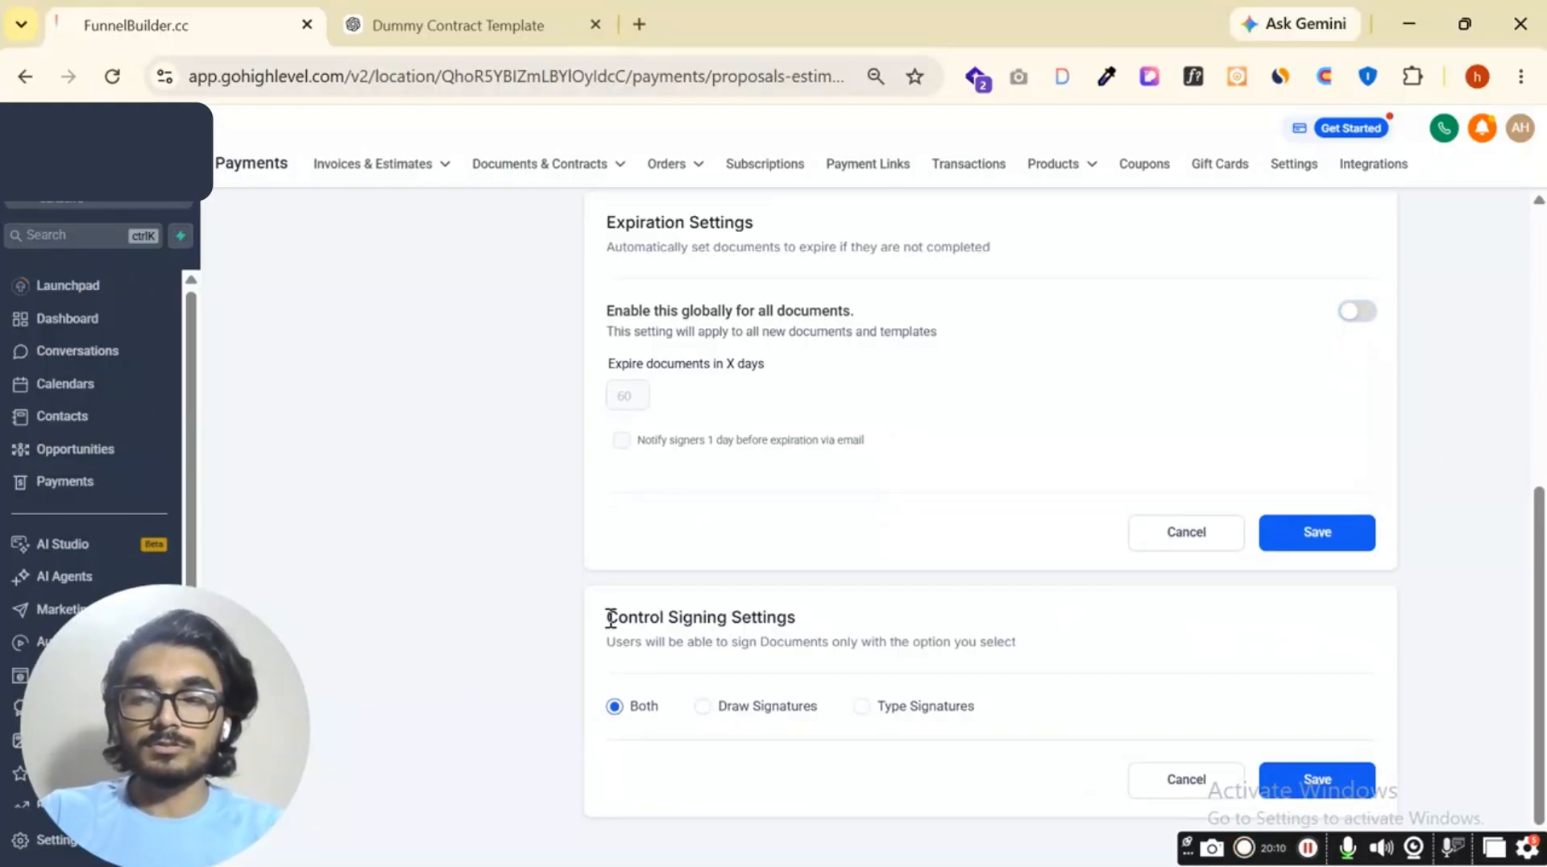
{"action": "left_click_drag", "start_coordinate": [608, 617], "coordinate": [816, 636]}
{"action": "left_click", "coordinate": [735, 712]}
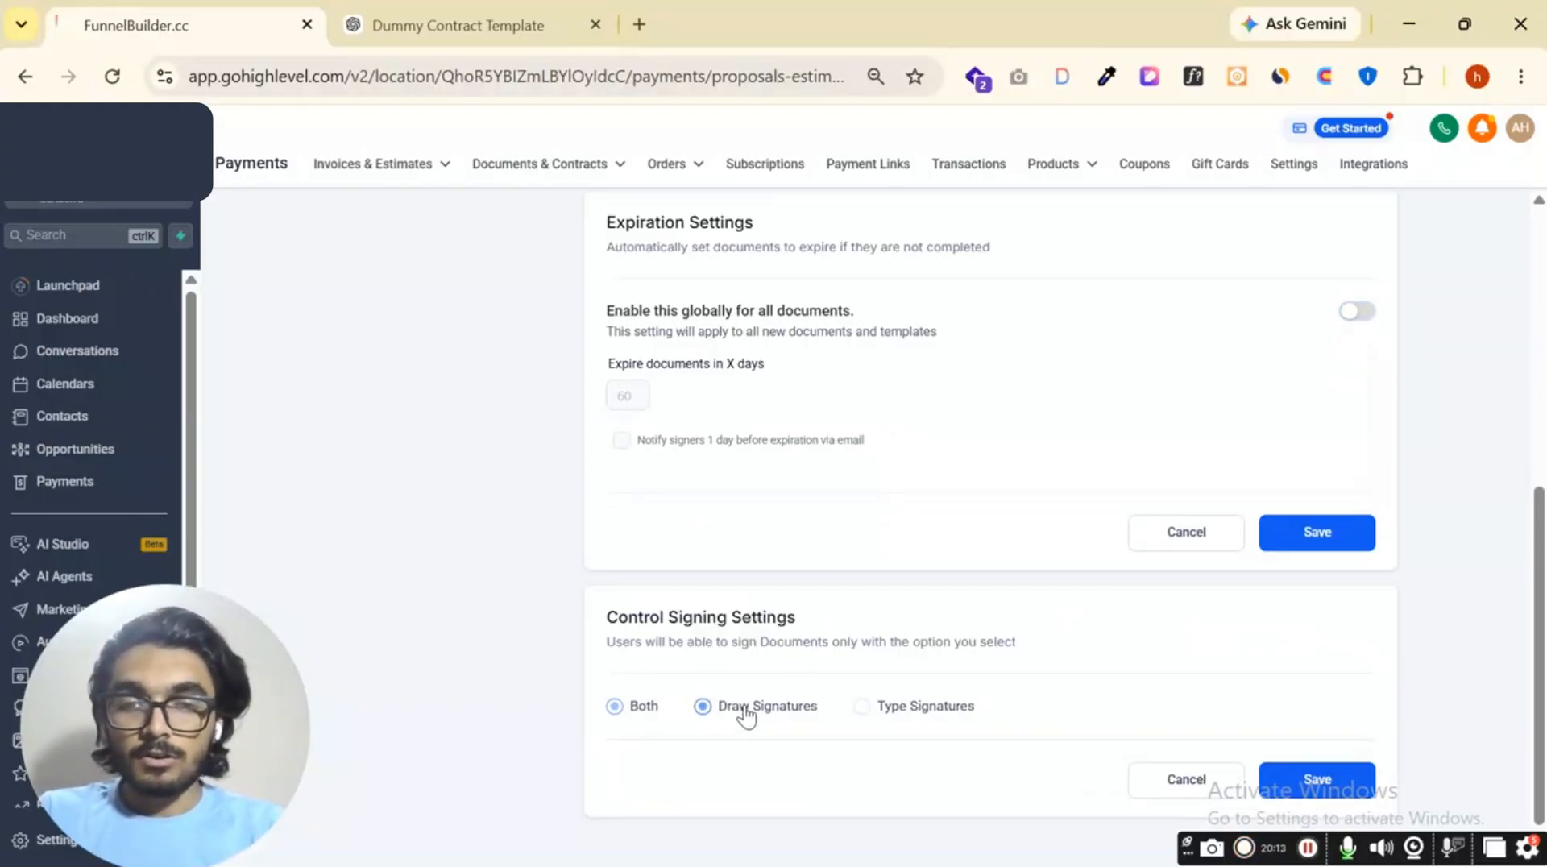
{"action": "left_click", "coordinate": [863, 711]}
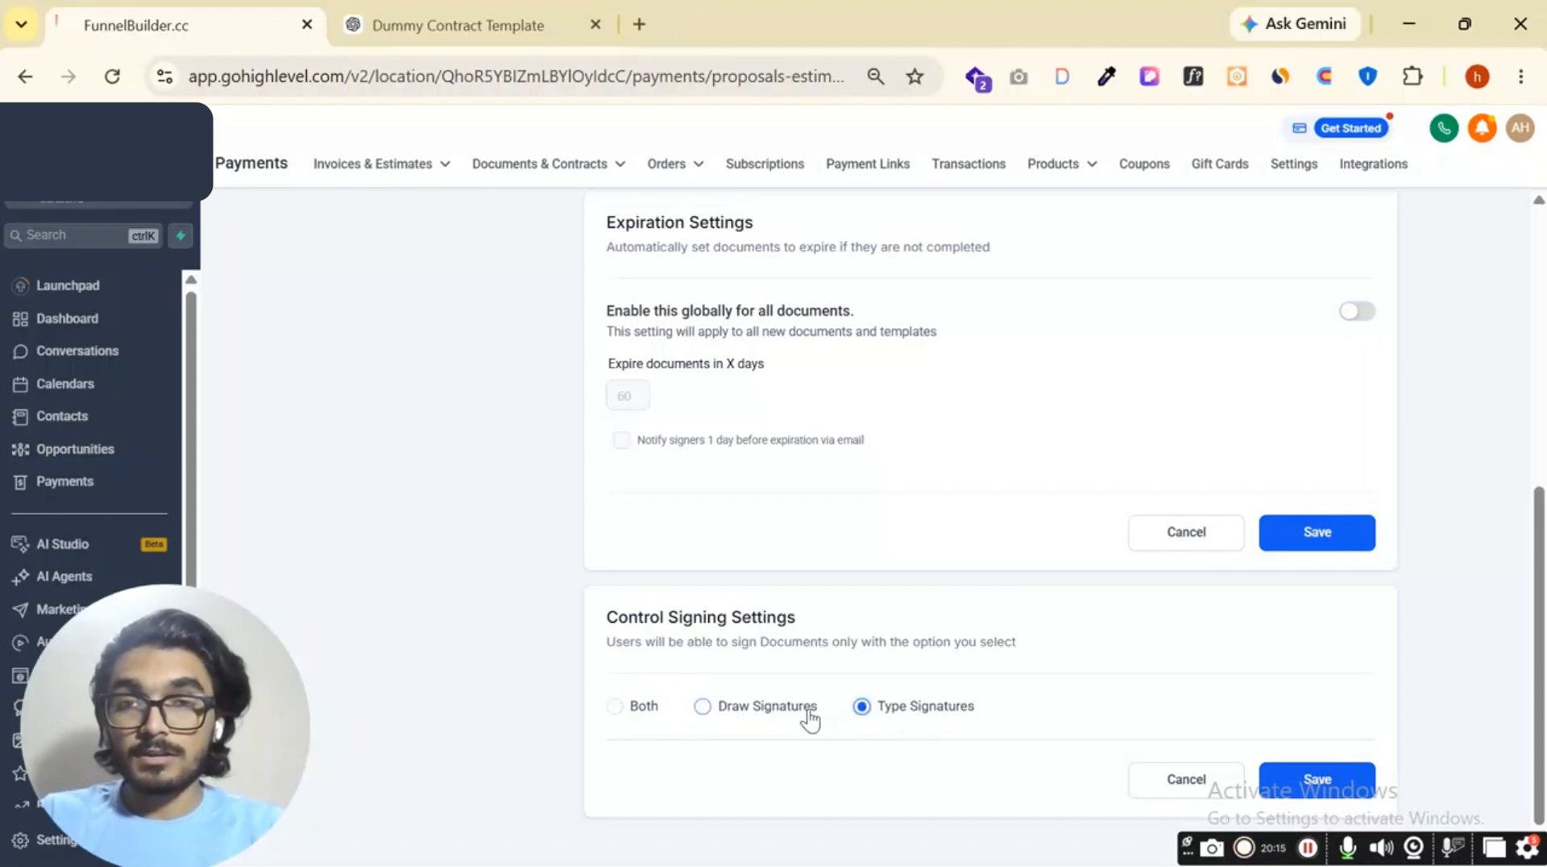
{"action": "left_click", "coordinate": [780, 713]}
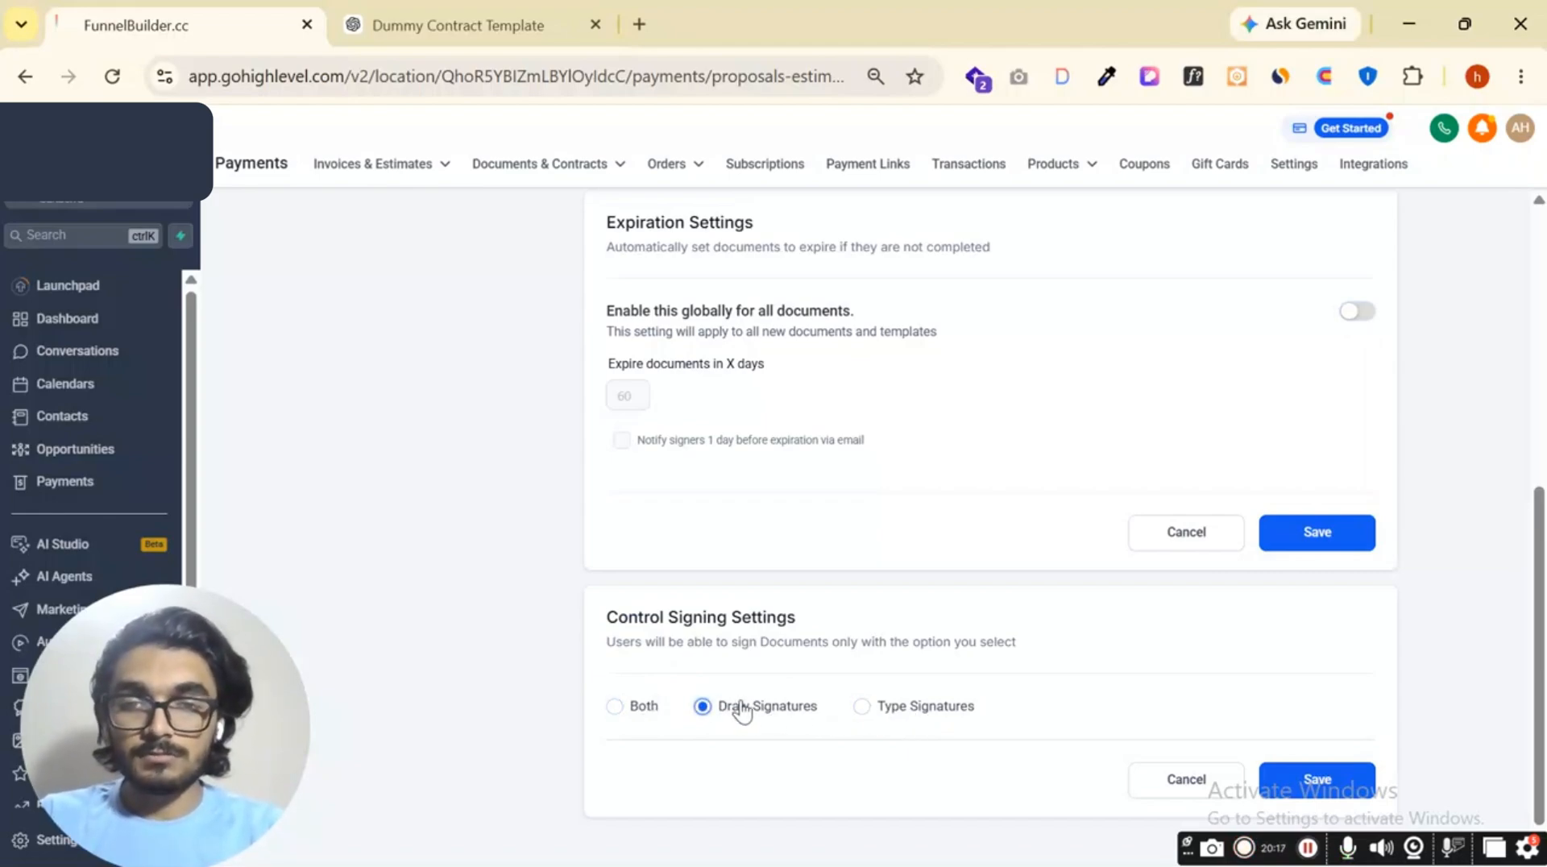
{"action": "left_click", "coordinate": [889, 711]}
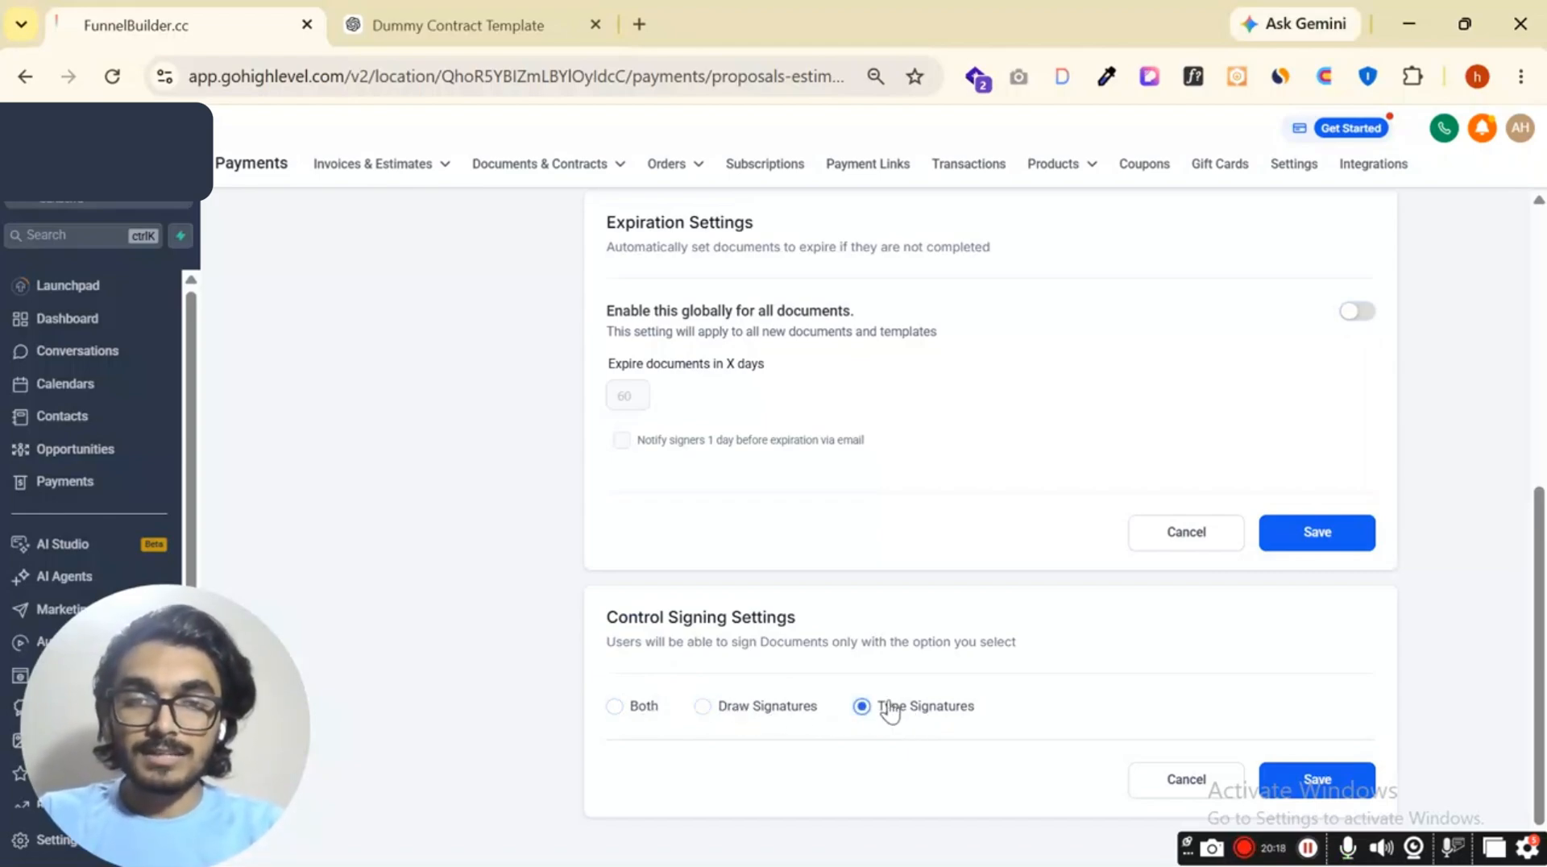
{"action": "left_click", "coordinate": [773, 713]}
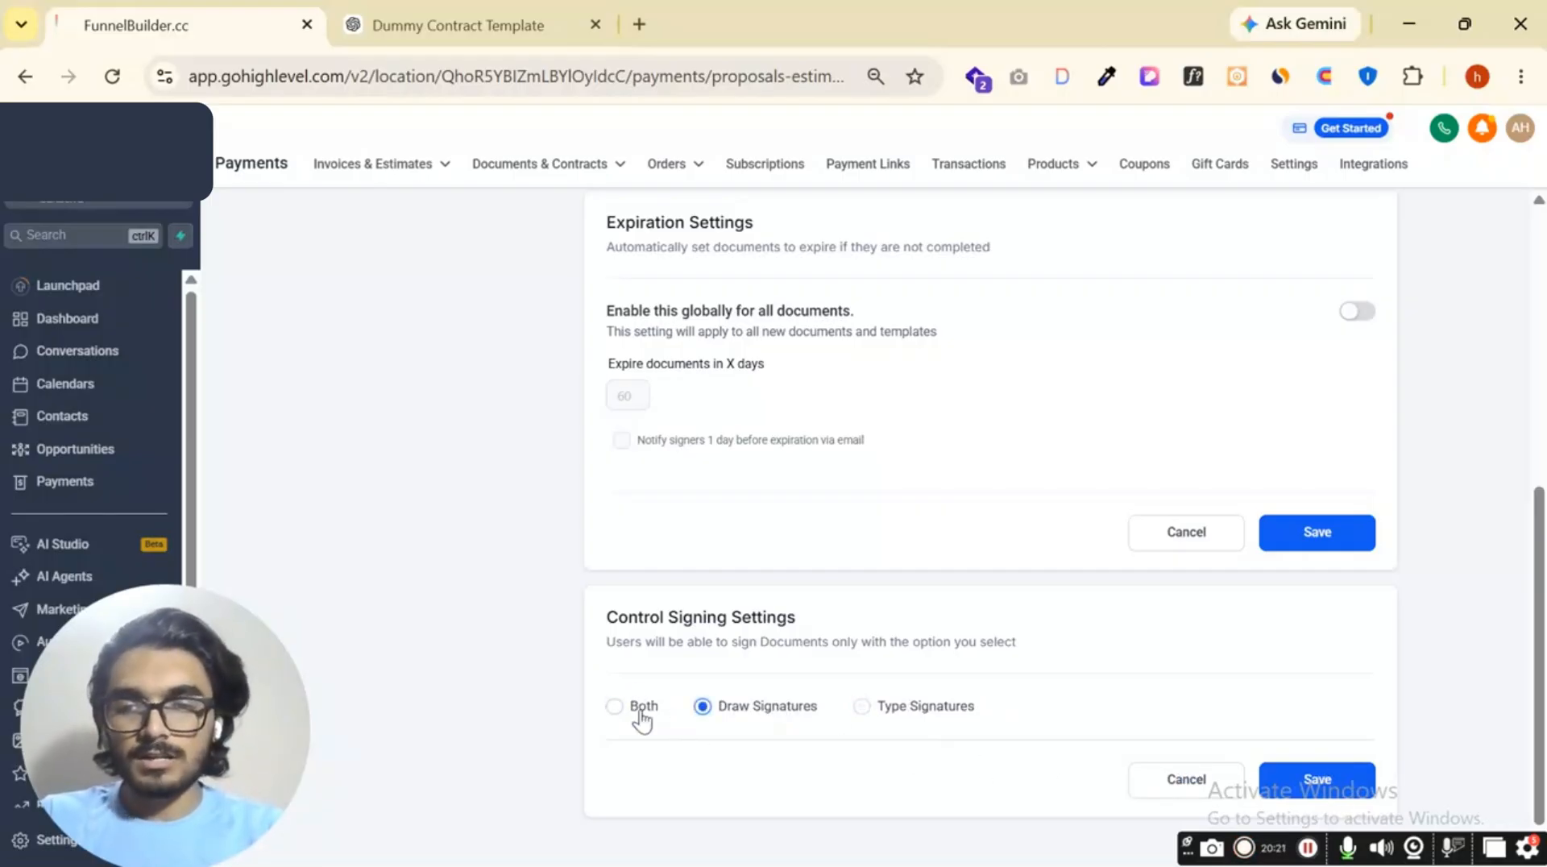
Open the workflow settings and examine the Sent, Viewed, Accepted, Completed and Declined document triggers with their recipient options.
{"action": "scroll", "coordinate": [735, 709], "scroll_direction": "up", "scroll_amount": 7}
{"action": "left_click", "coordinate": [304, 530]}
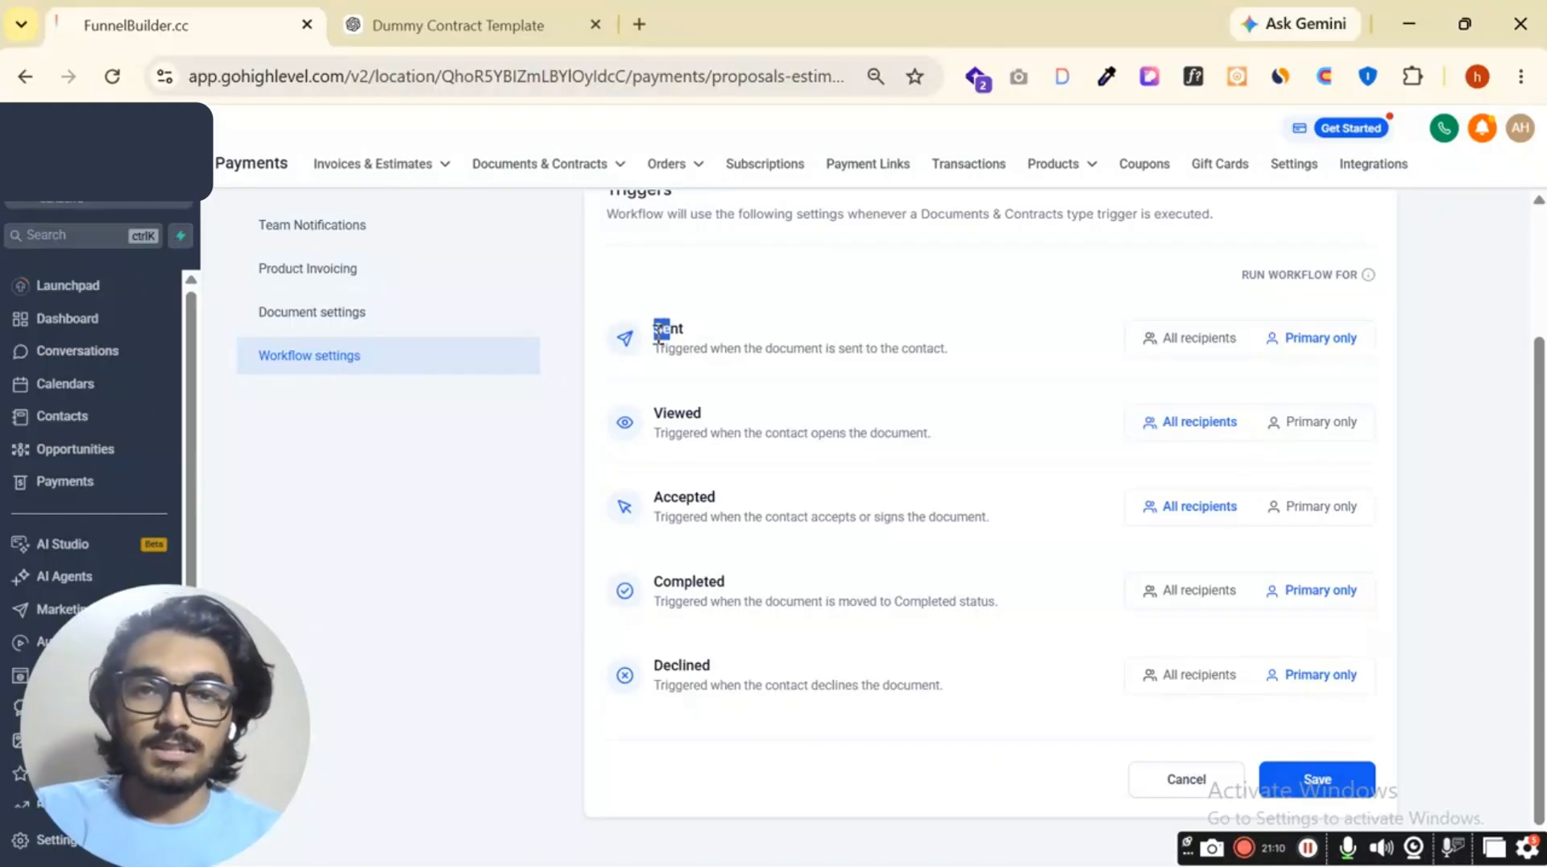
{"action": "double_click", "coordinate": [661, 331]}
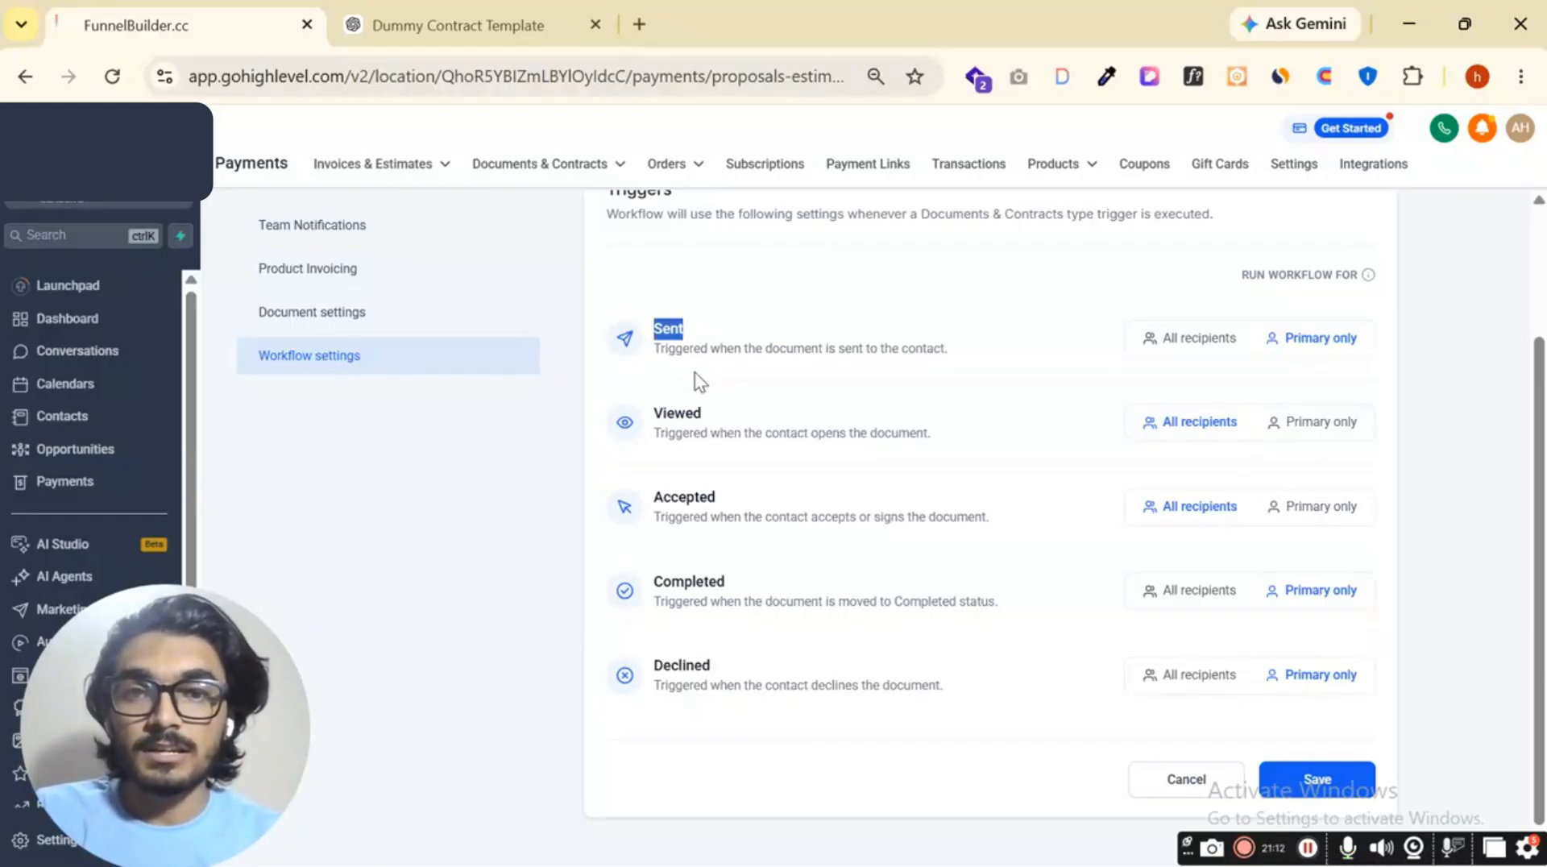
{"action": "left_click_drag", "start_coordinate": [663, 412], "coordinate": [702, 413]}
{"action": "left_click_drag", "start_coordinate": [663, 497], "coordinate": [715, 496]}
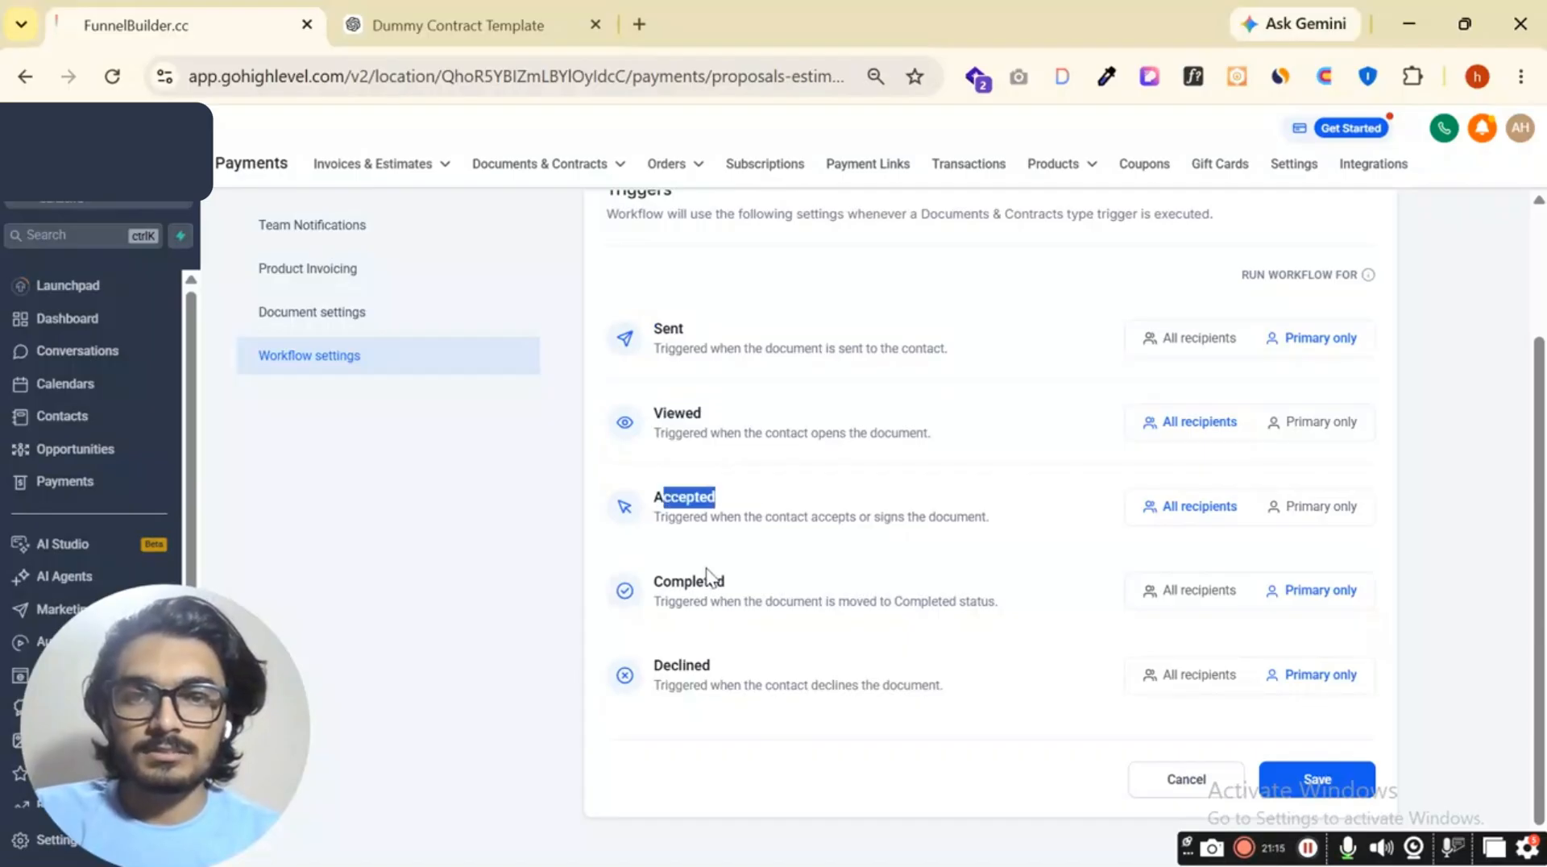
{"action": "left_click_drag", "start_coordinate": [655, 581], "coordinate": [725, 581]}
{"action": "left_click", "coordinate": [682, 685]}
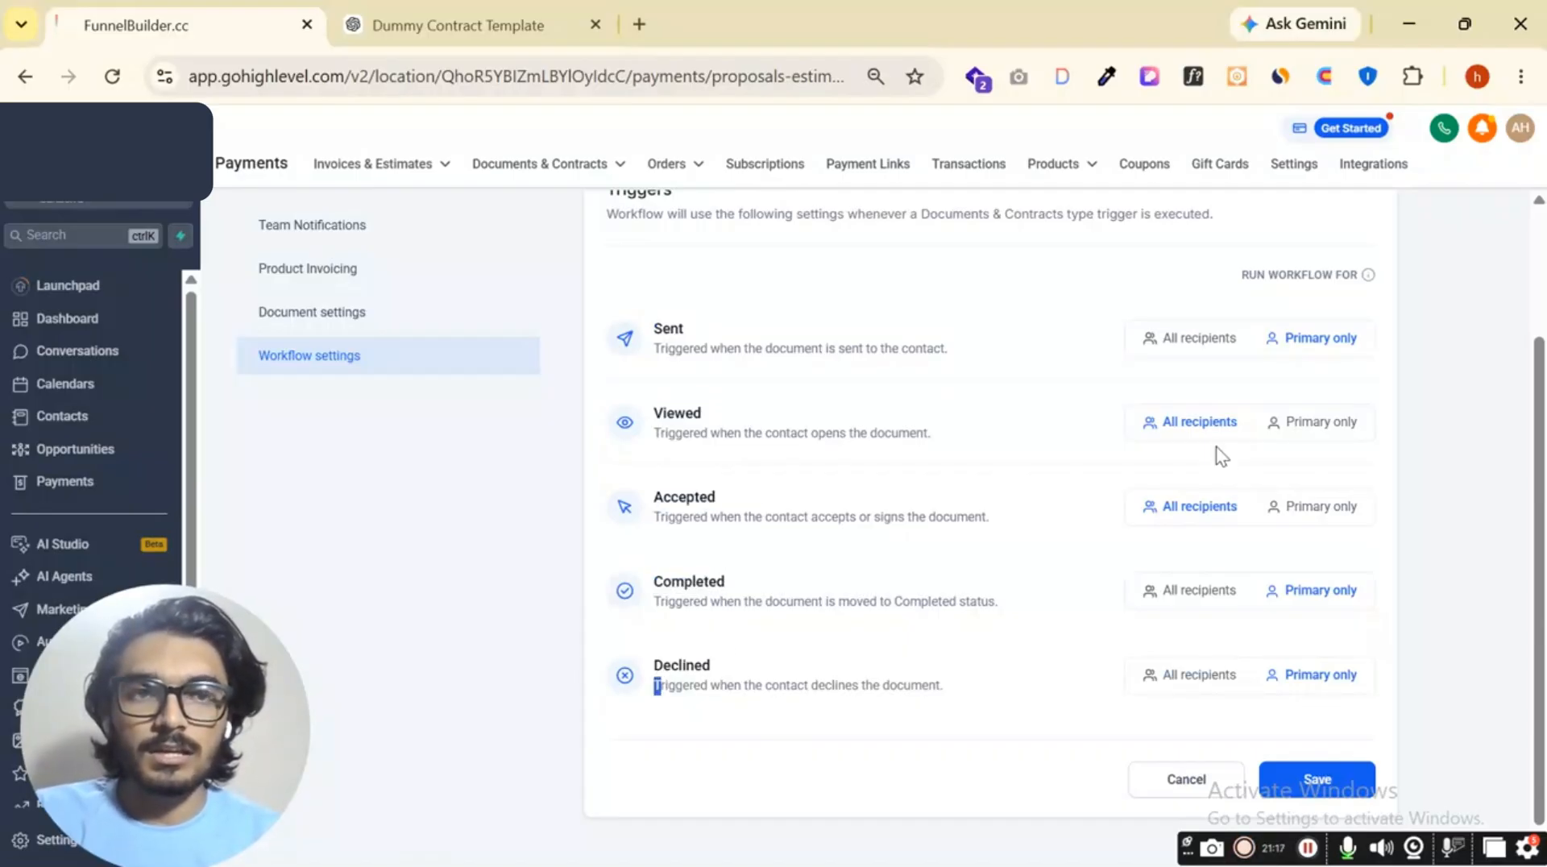
Return to the Documents & Contracts list and review the Waiting for others, Completed and Archived groups, ending on the waiting Test Contract's signers.
{"action": "scroll", "coordinate": [1066, 674], "scroll_direction": "up", "scroll_amount": 2}
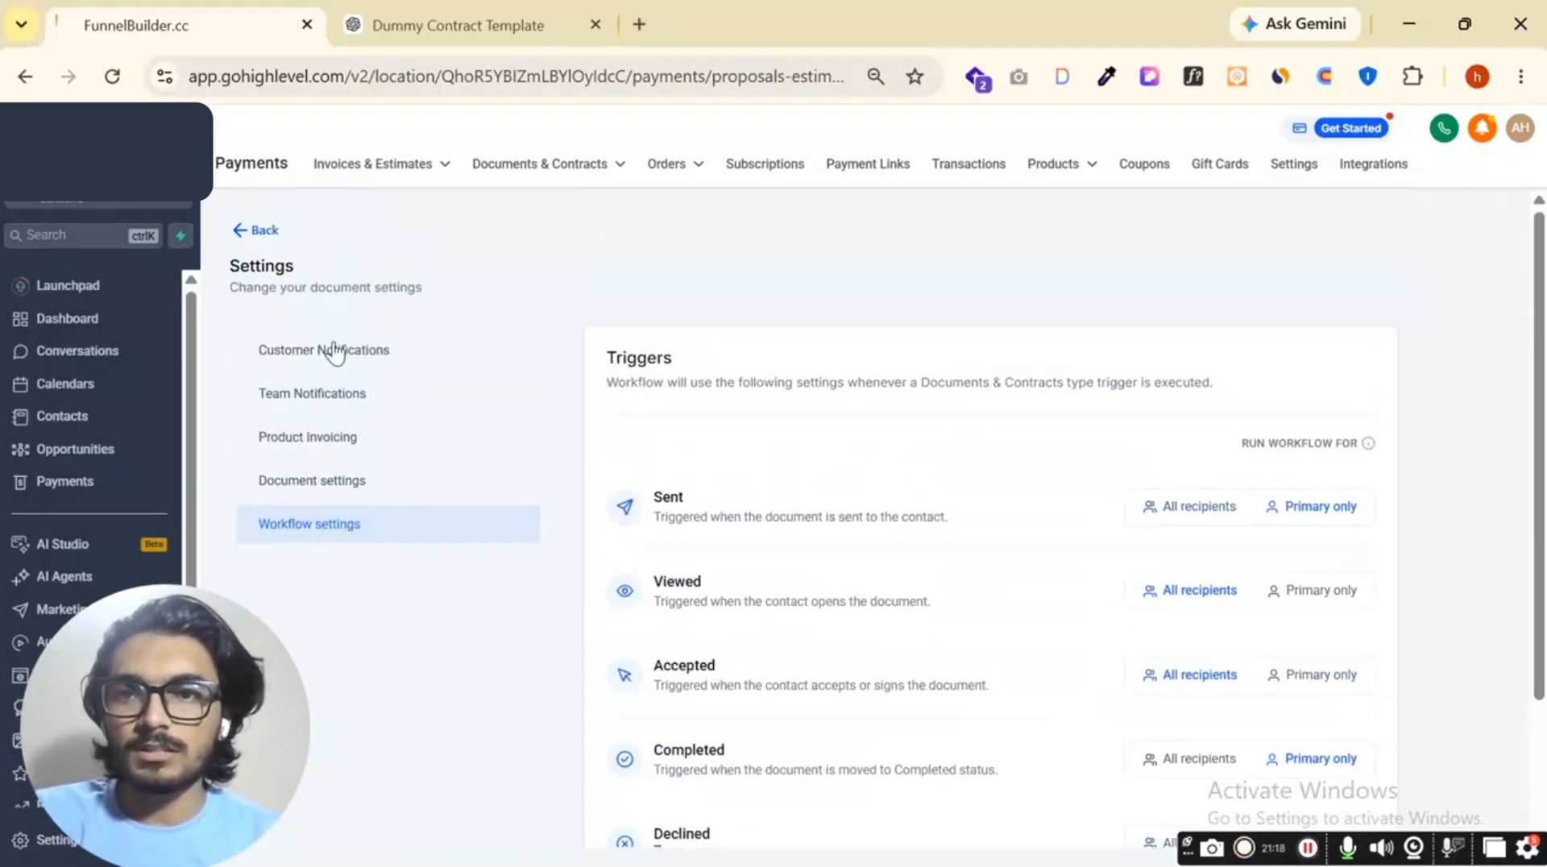
{"action": "left_click", "coordinate": [264, 232]}
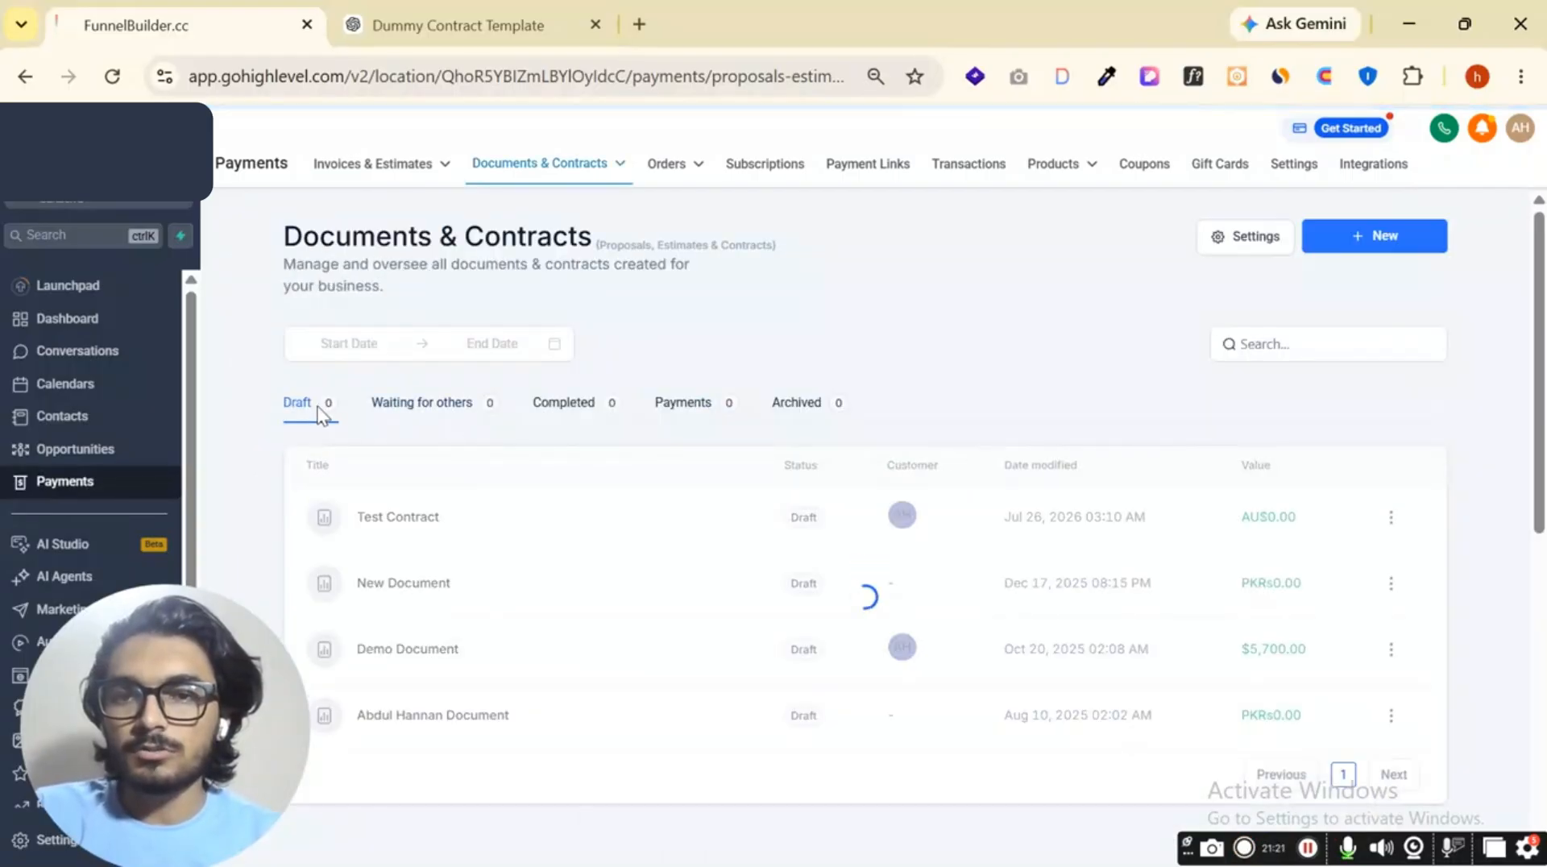
{"action": "left_click", "coordinate": [409, 413]}
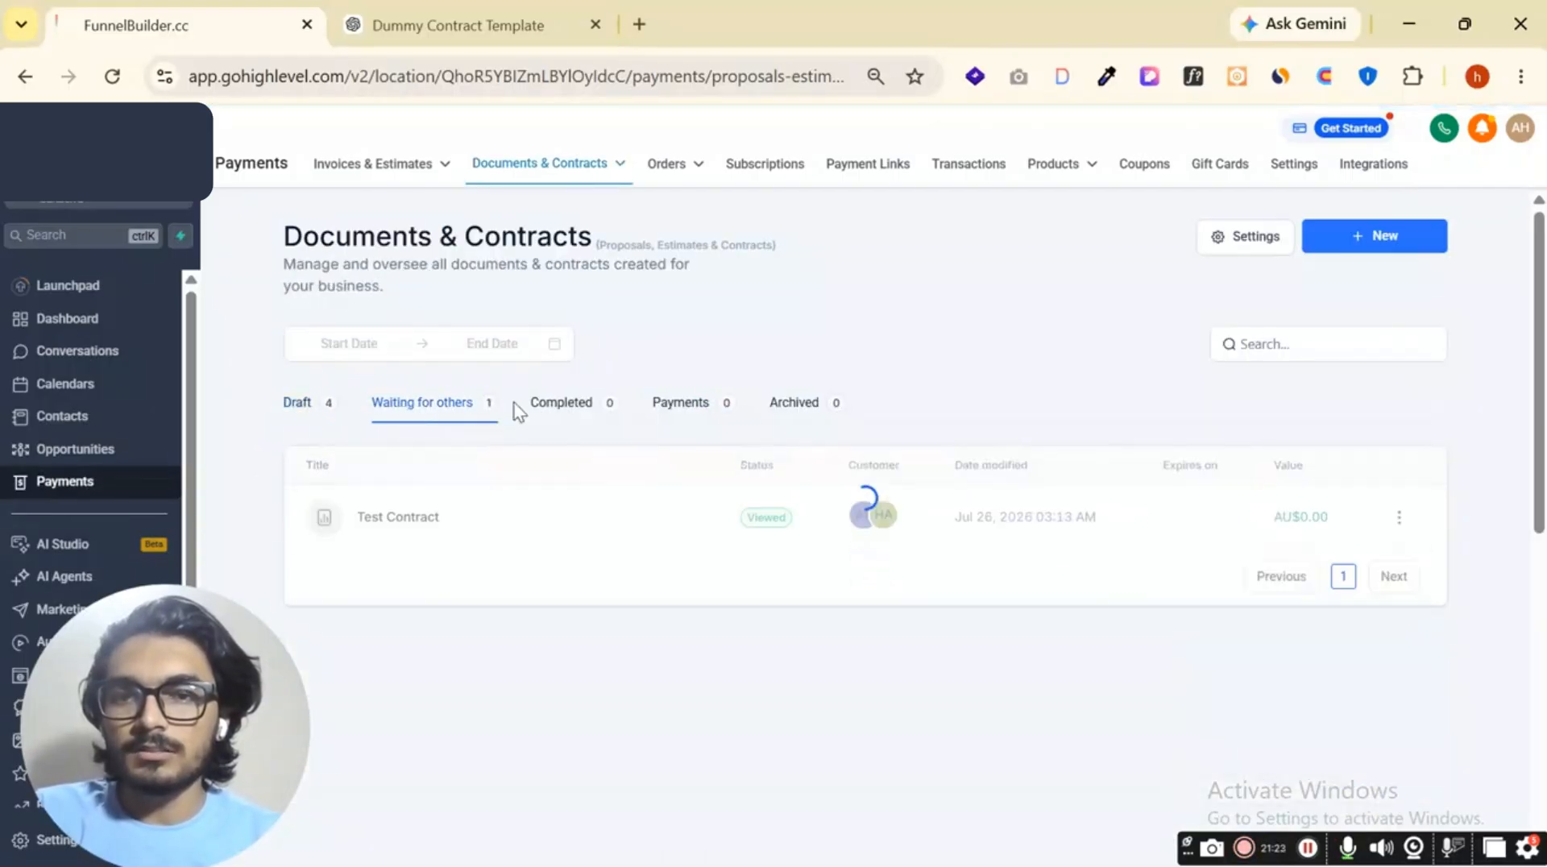
{"action": "left_click", "coordinate": [559, 408]}
{"action": "left_click", "coordinate": [806, 411]}
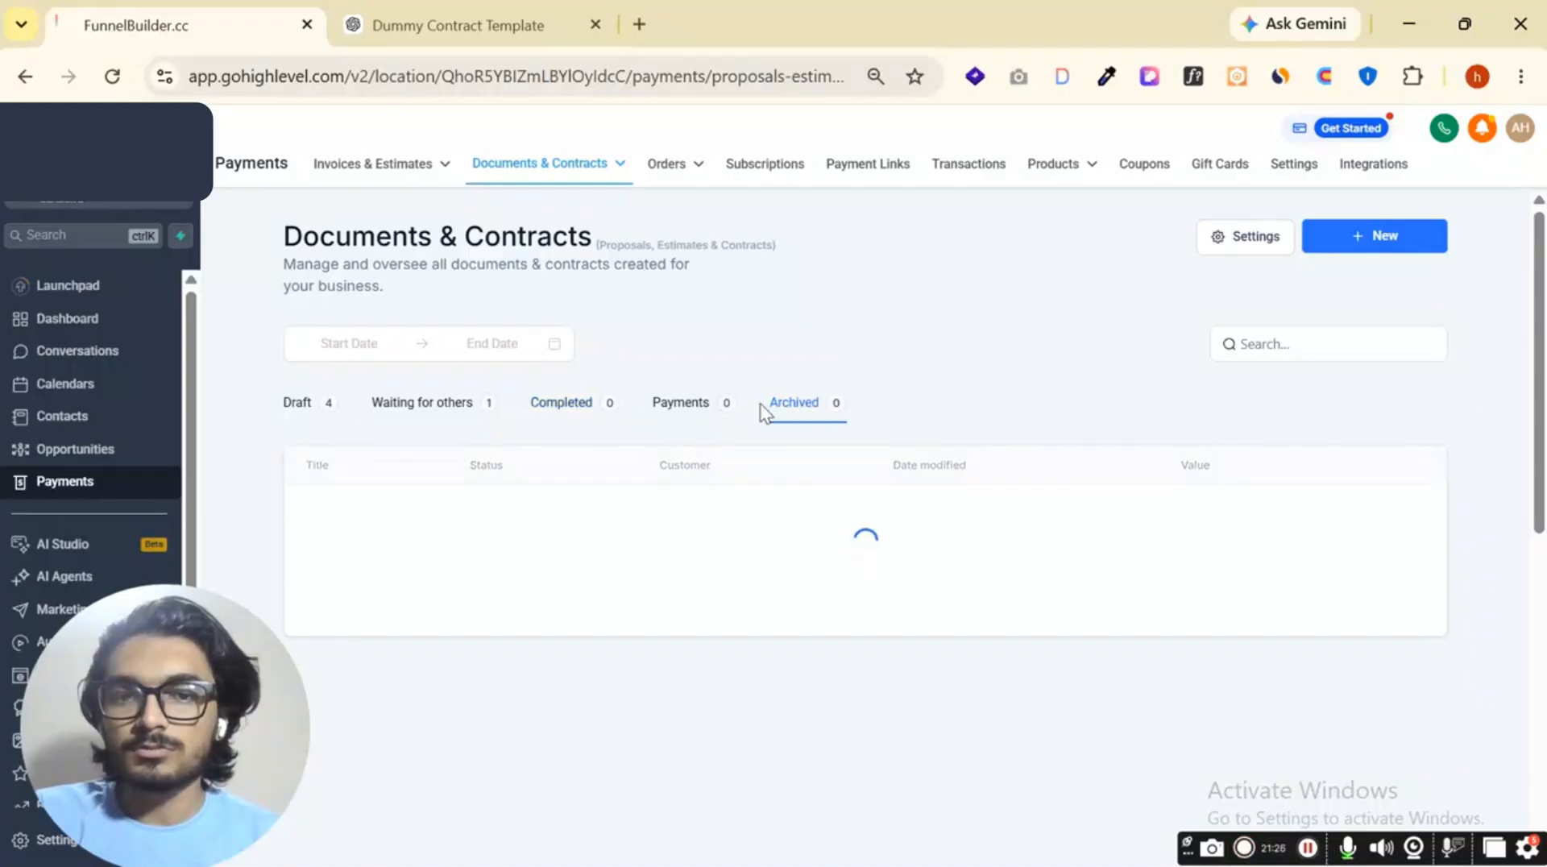
{"action": "left_click", "coordinate": [568, 416]}
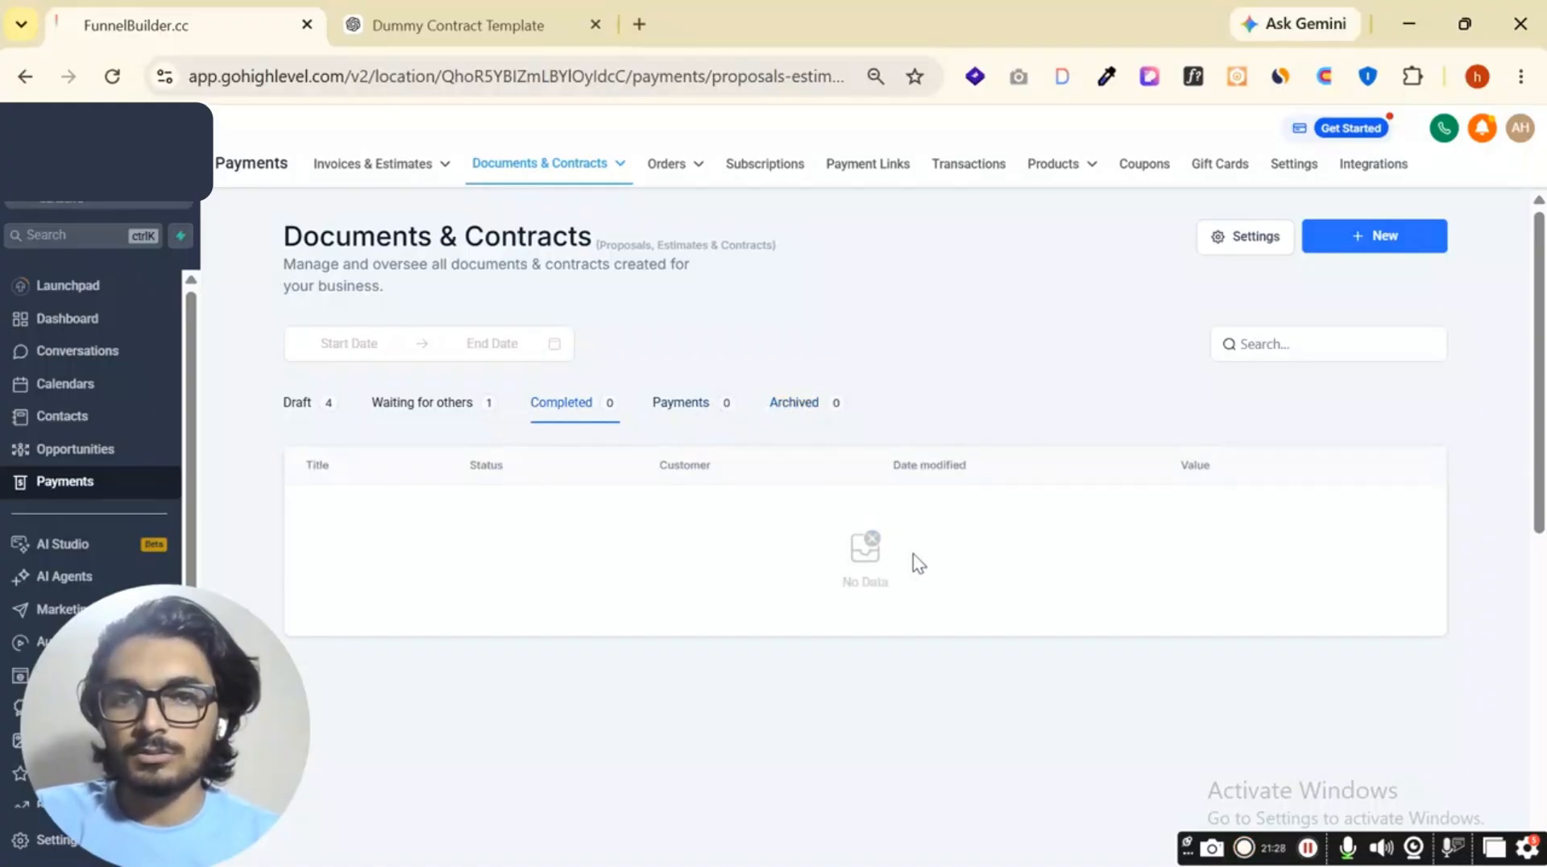
{"action": "left_click", "coordinate": [418, 403]}
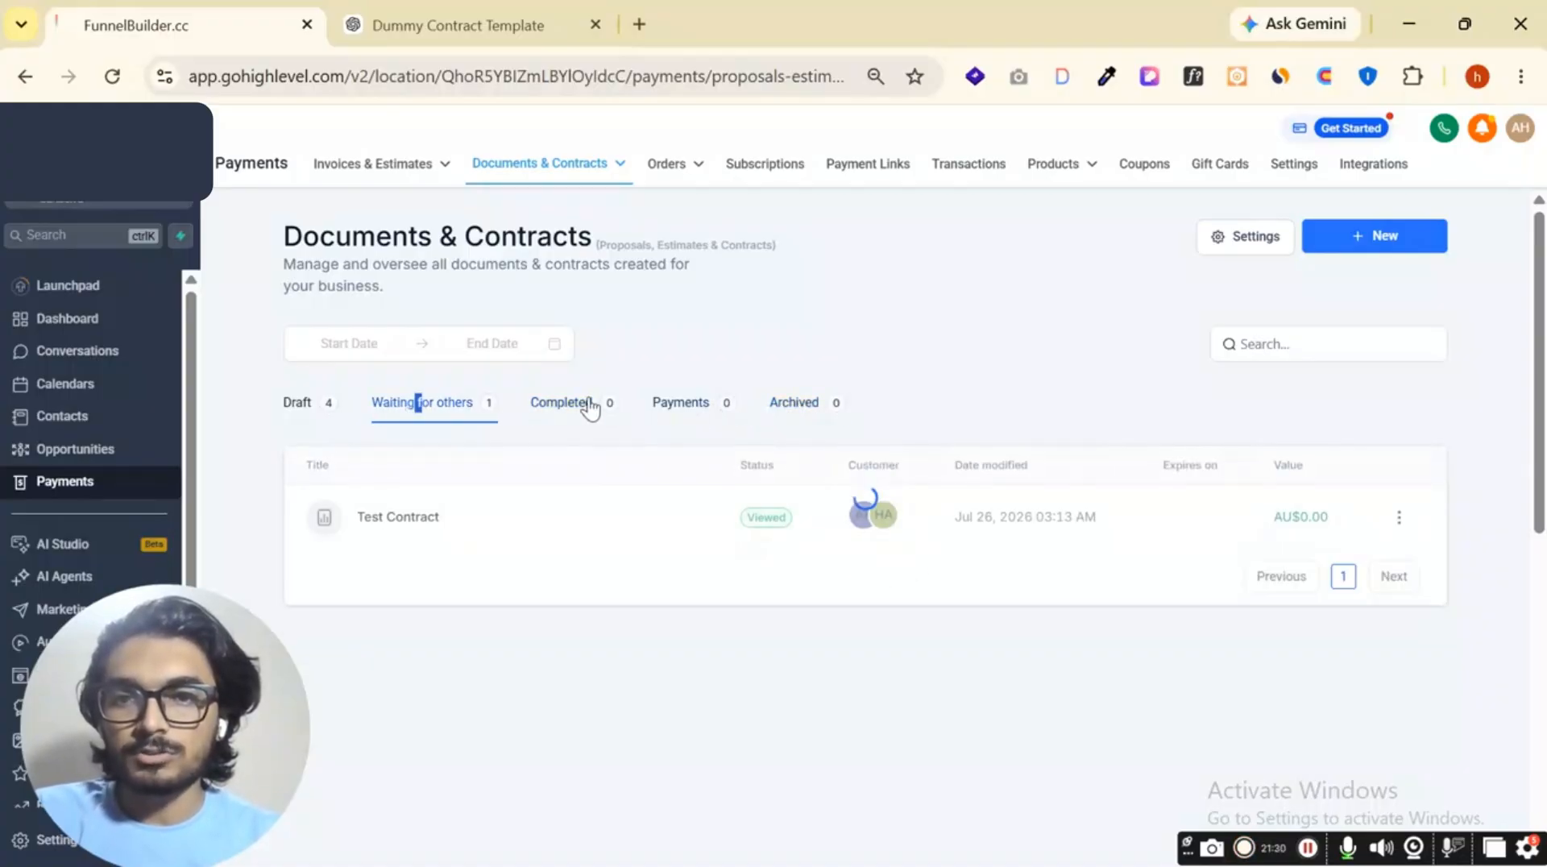
{"action": "left_click", "coordinate": [415, 403]}
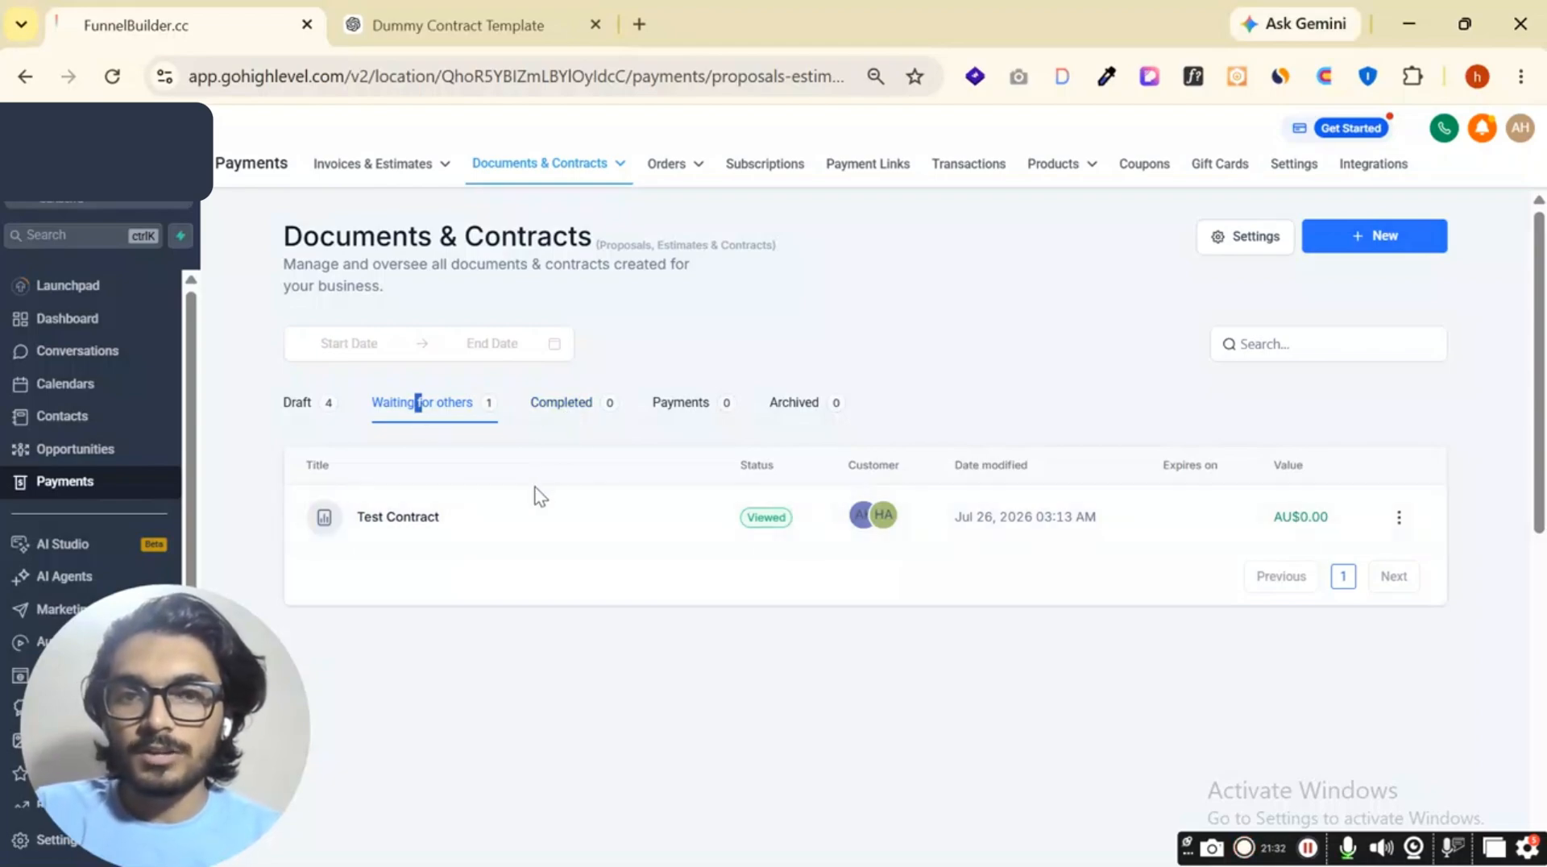
{"action": "mouse_move", "coordinate": [886, 520]}
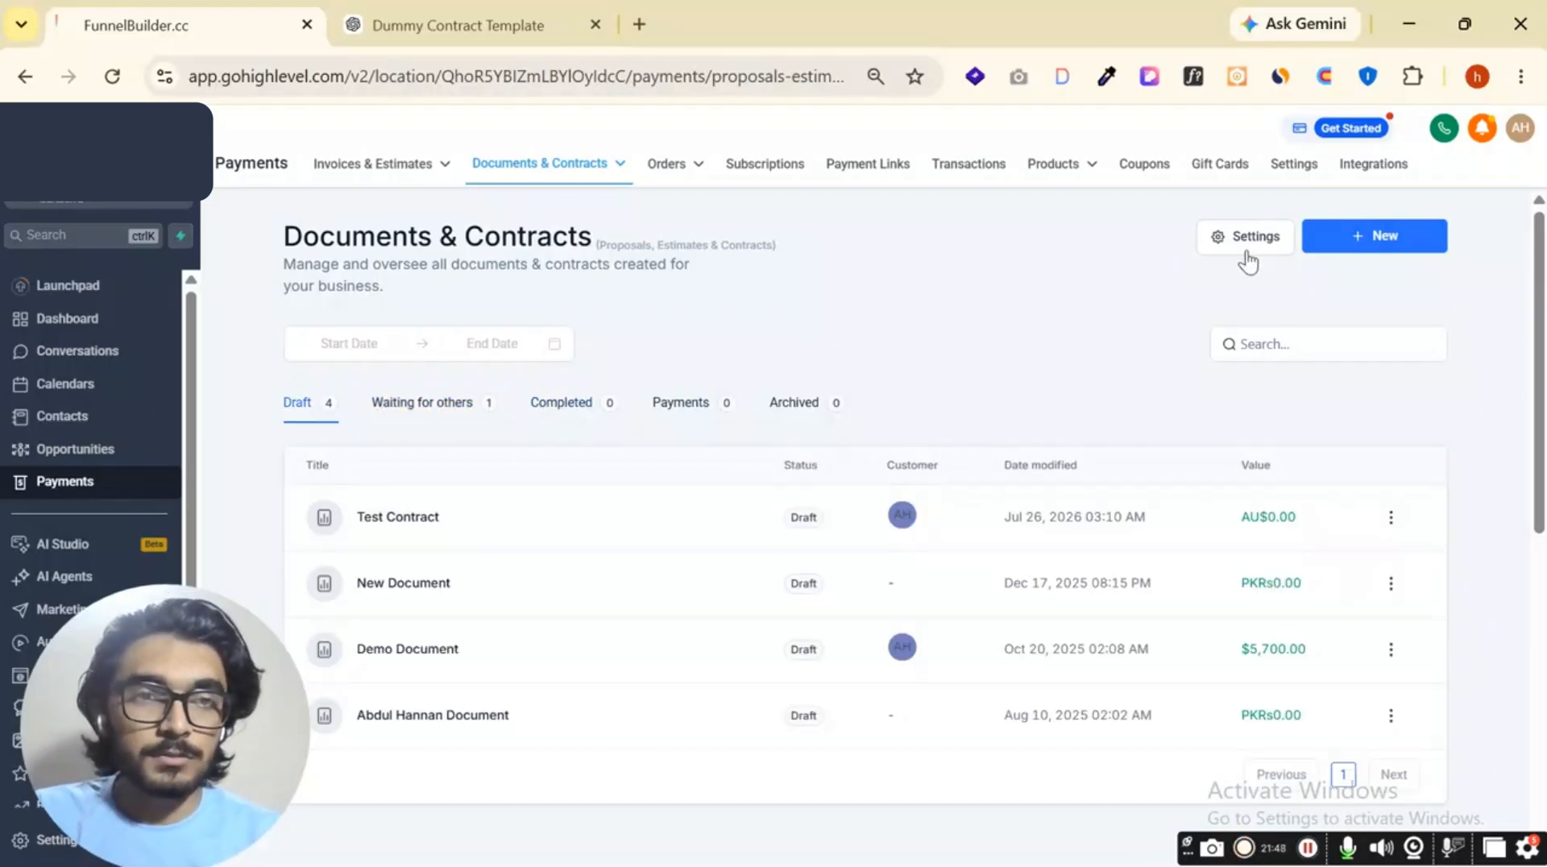
Revisit the document settings at Customer Notifications and go back to the Documents & Contracts list.
{"action": "left_click", "coordinate": [1249, 239]}
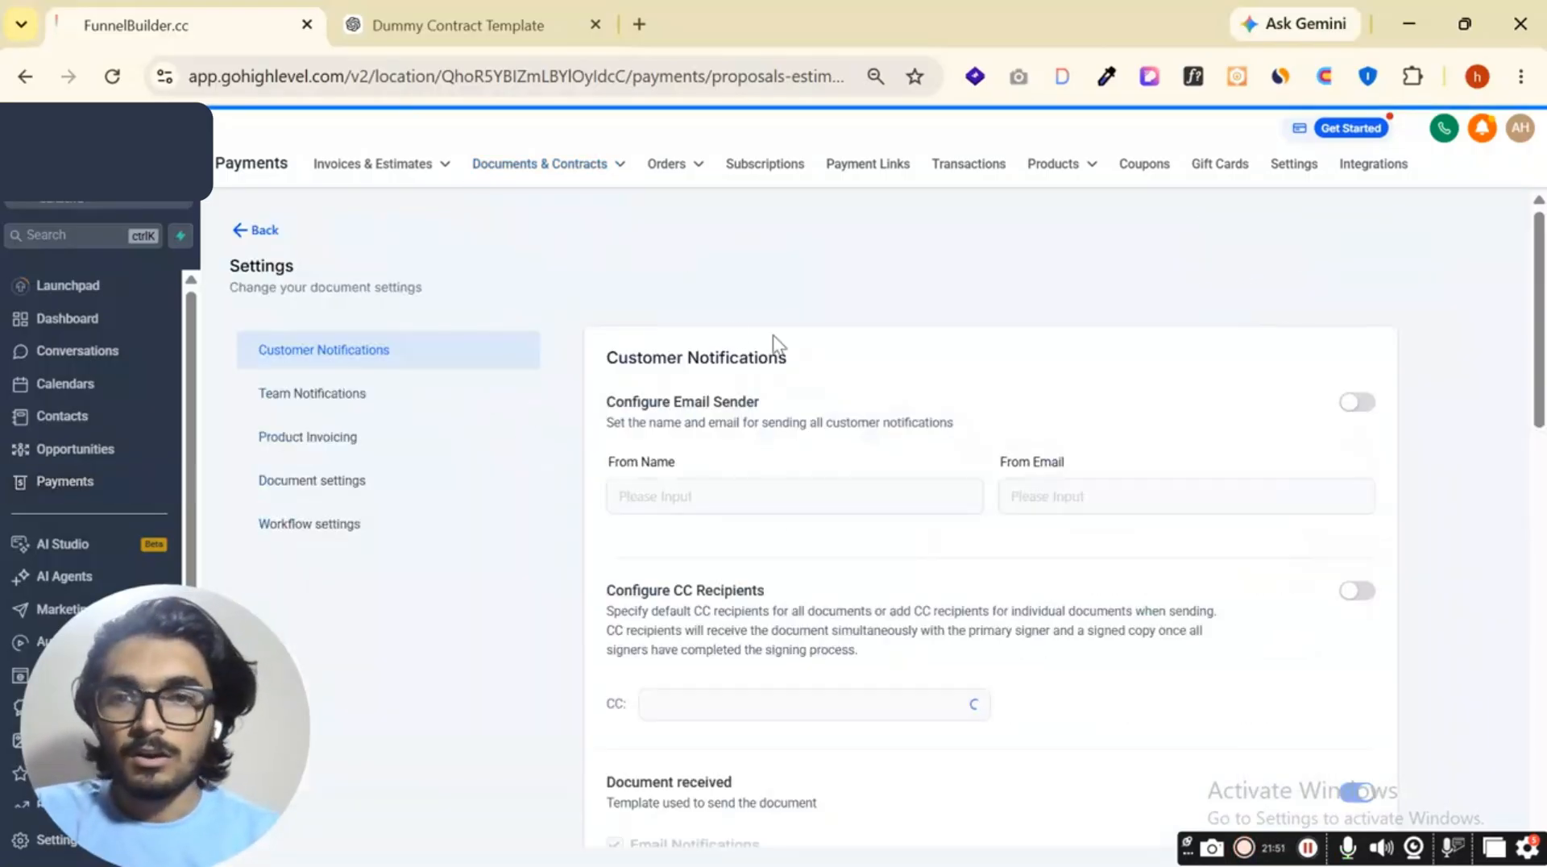
{"action": "left_click", "coordinate": [265, 232]}
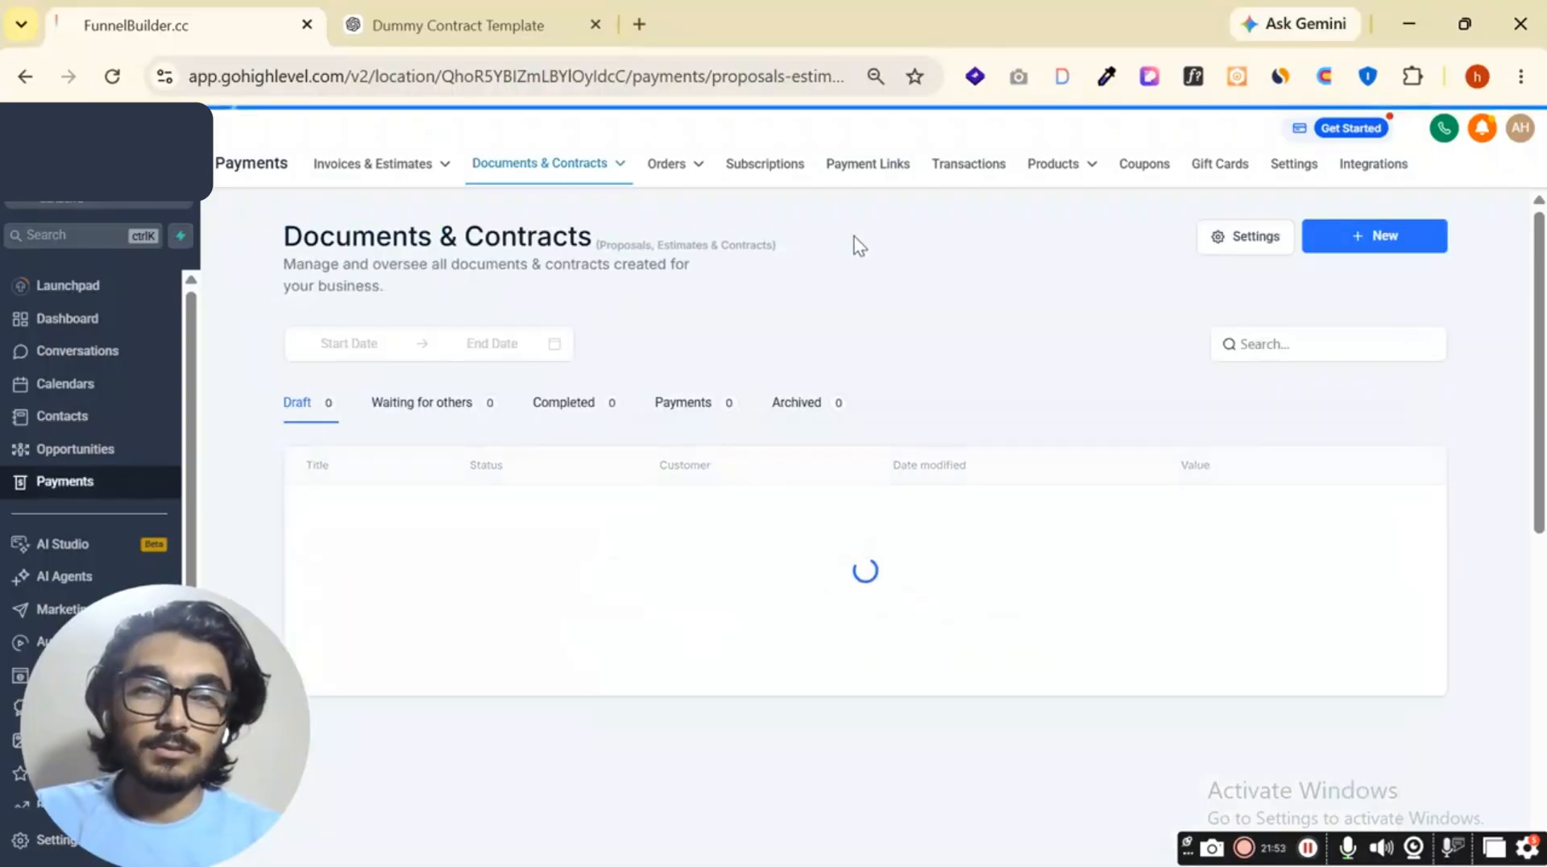